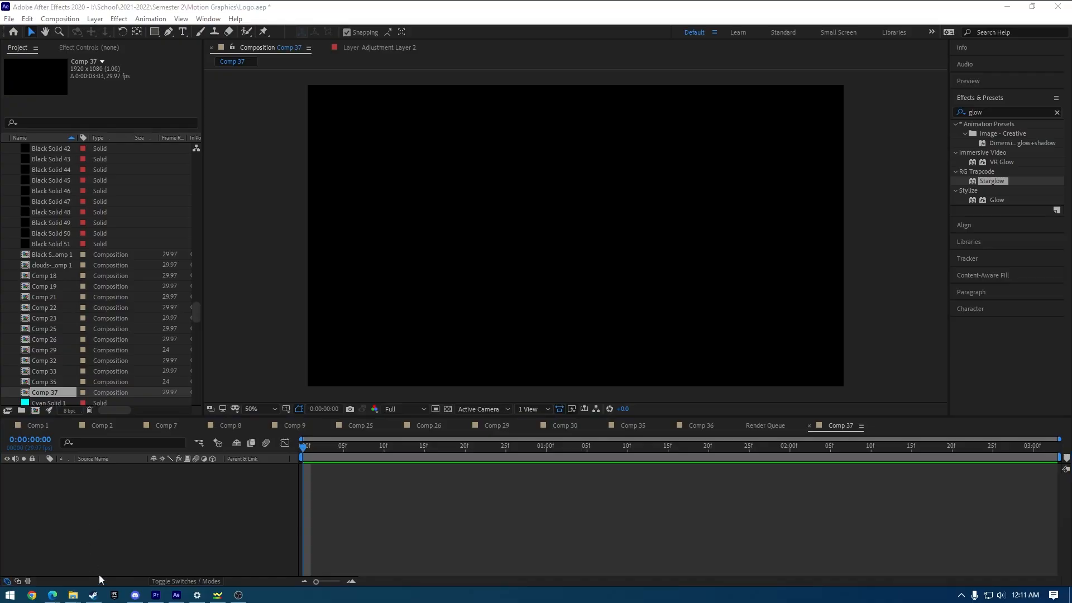
pyautogui.moveTo(73, 595)
pyautogui.click(416, 550)
pyautogui.moveTo(732, 365); pyautogui.dragTo(132, 519)
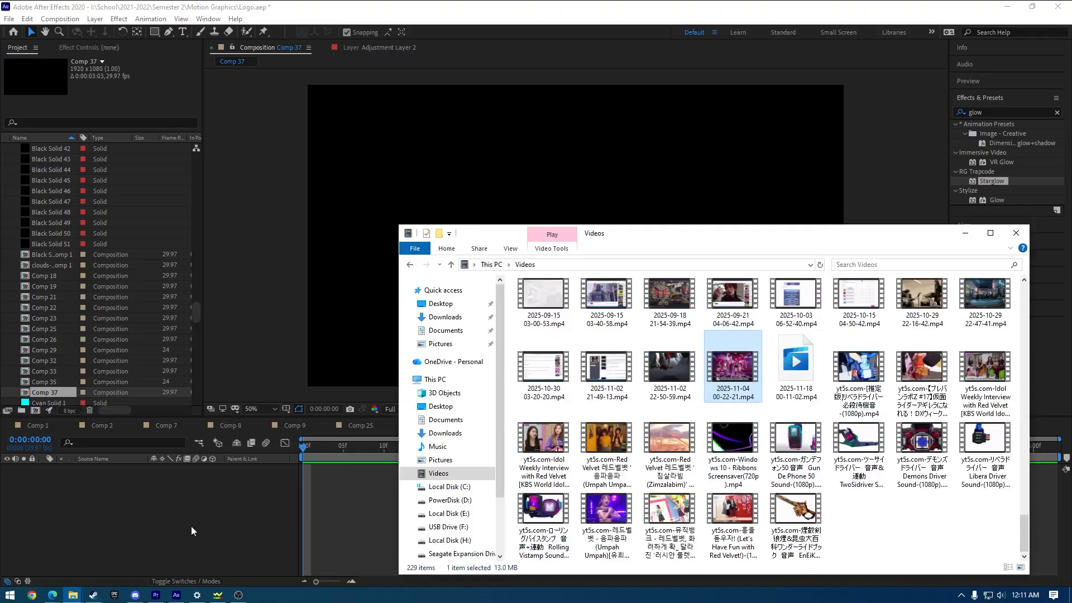
pyautogui.click(143, 534)
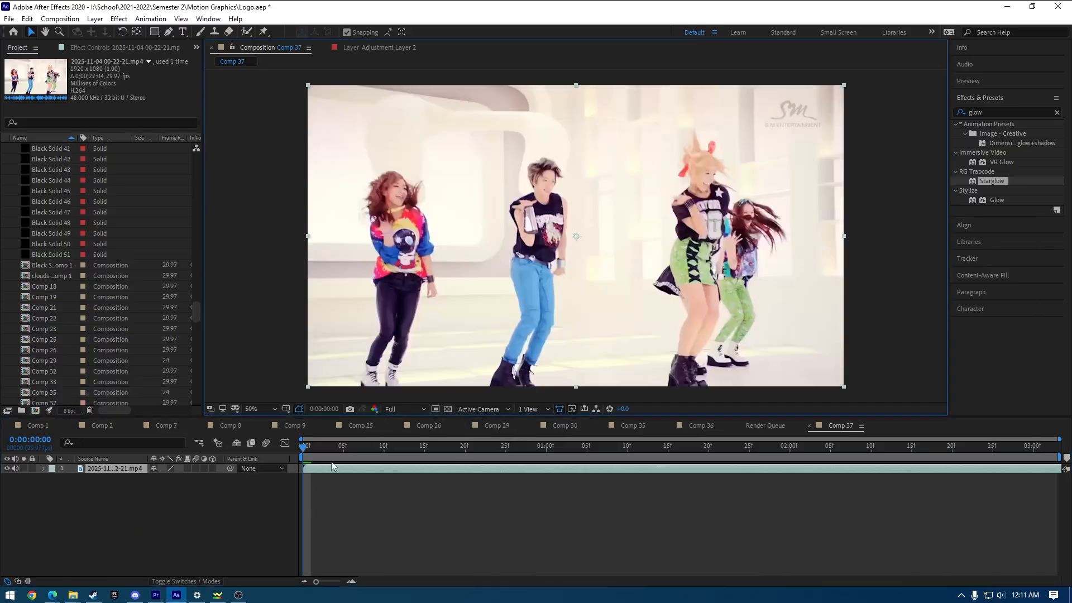
pyautogui.click(18, 468)
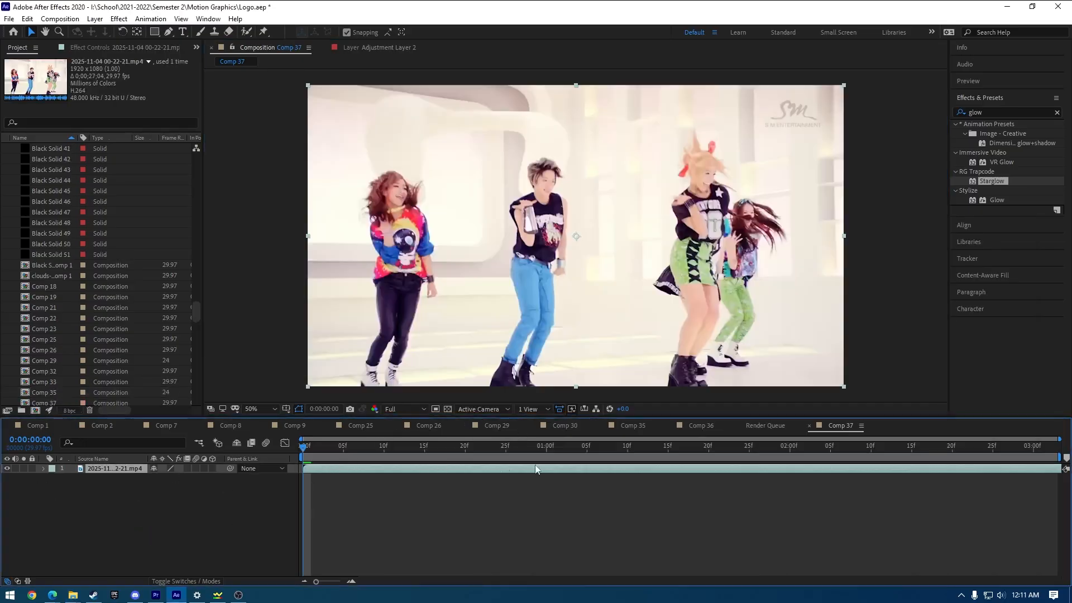
# Set the duration of Comp 37 to 0:00:10:00, keeping the frame rate at 29.97.
pyautogui.rightClick(840, 432)
pyautogui.click(829, 428)
pyautogui.rightClick(828, 428)
pyautogui.click(888, 219)
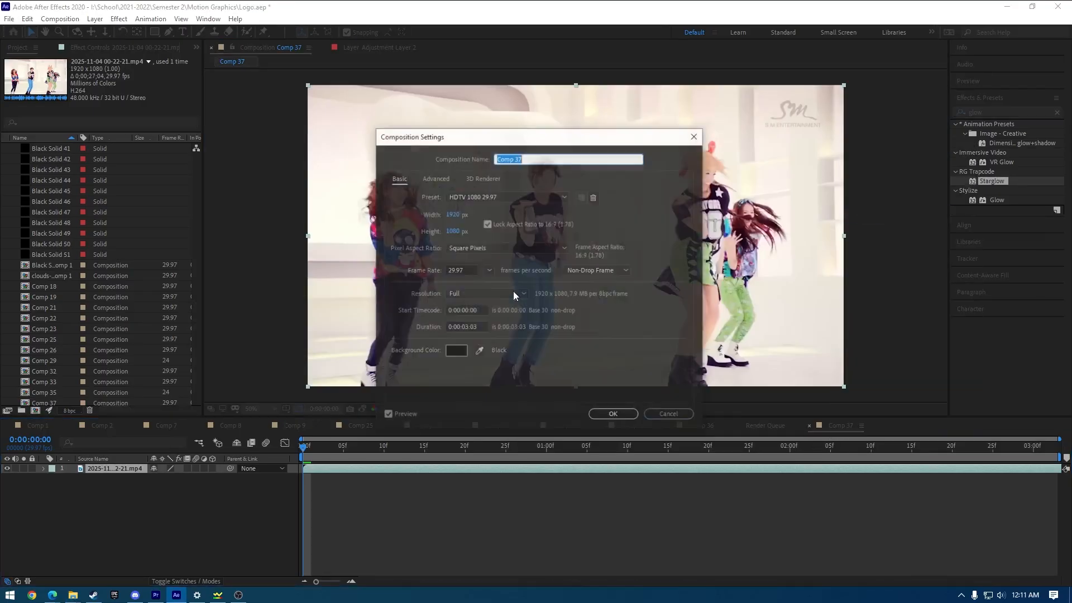
pyautogui.click(468, 328)
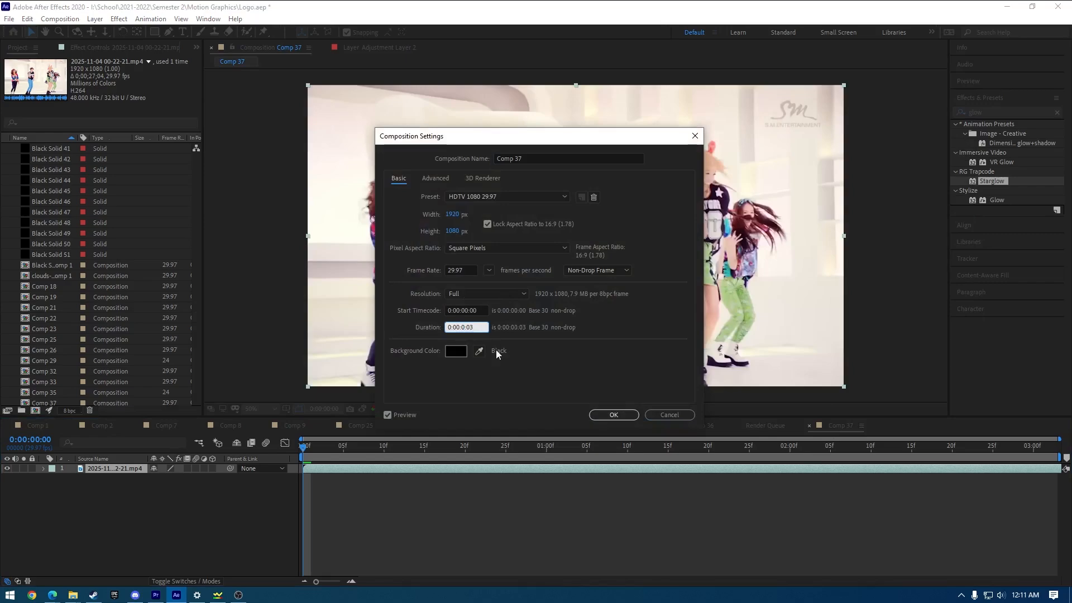
pyautogui.write('10:00')
pyautogui.click(489, 270)
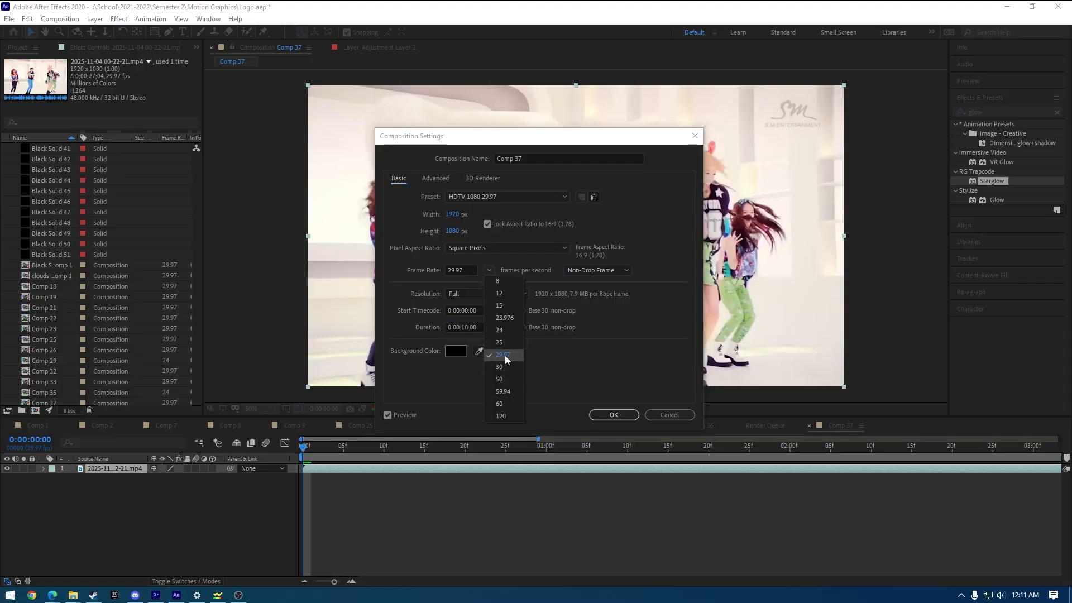
pyautogui.click(581, 375)
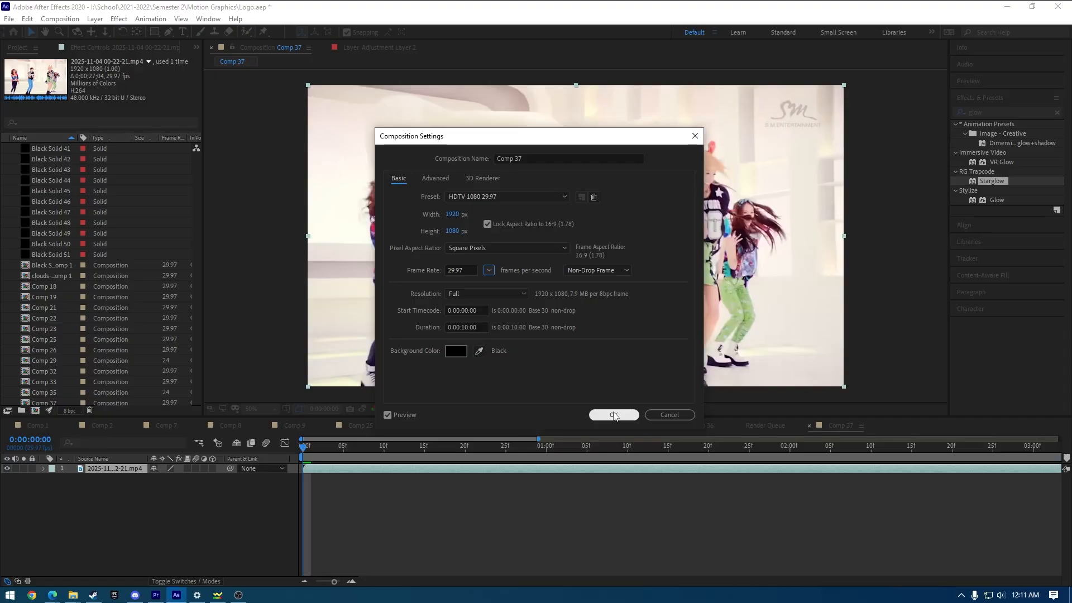
pyautogui.click(615, 415)
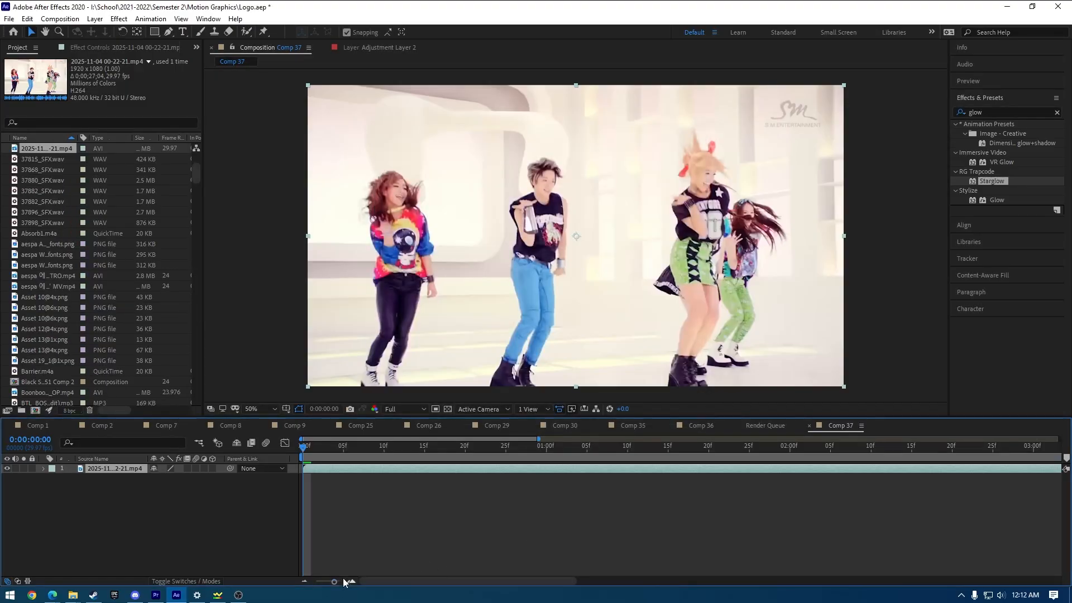
# Split the video layer at 0:00:02:25, delete the earlier part and move the remainder to the start of the timeline.
pyautogui.moveTo(333, 581); pyautogui.dragTo(316, 581)
pyautogui.moveTo(381, 445); pyautogui.dragTo(517, 440)
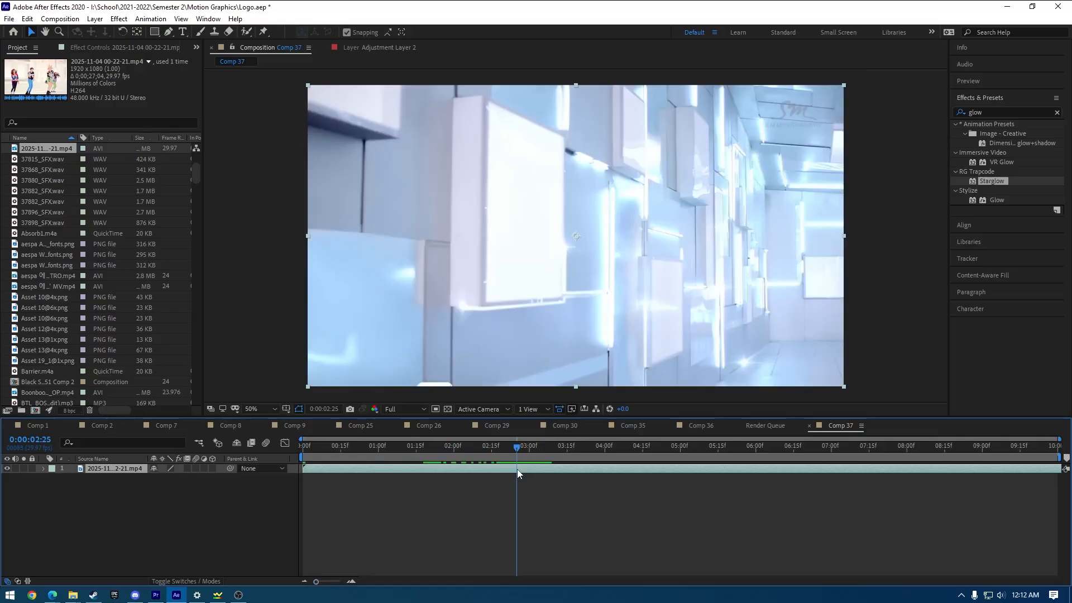
pyautogui.hotkey('ctrl', 'shift', 'd')
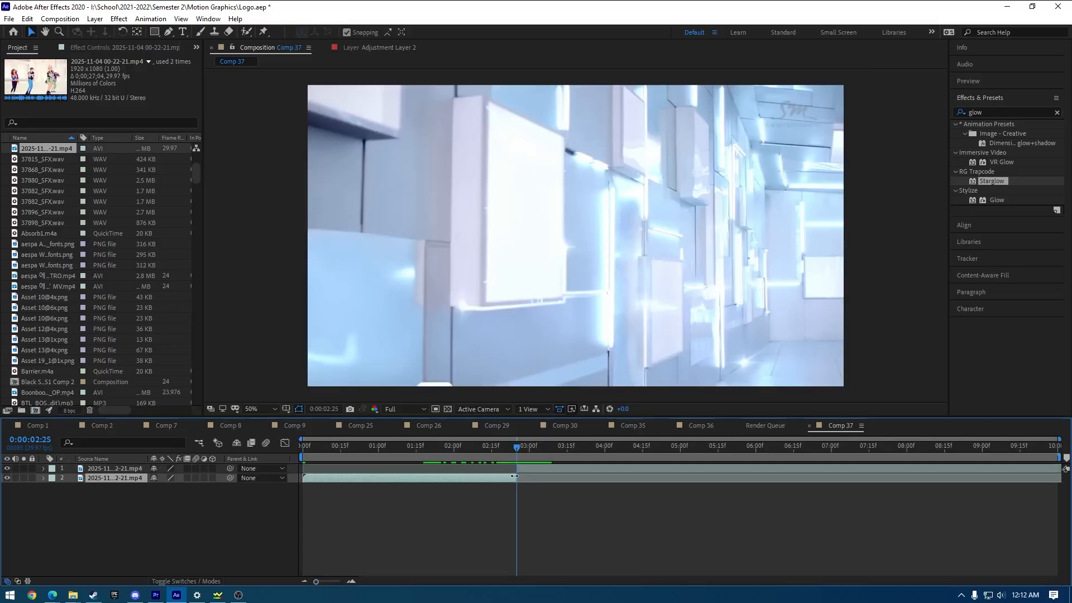
pyautogui.press('Delete')
pyautogui.moveTo(538, 470); pyautogui.dragTo(326, 474)
# Split the video layer at 0:00:09:26 and shift the second part earlier, to start at about 0:00:01:21.
pyautogui.moveTo(517, 450); pyautogui.dragTo(1047, 466)
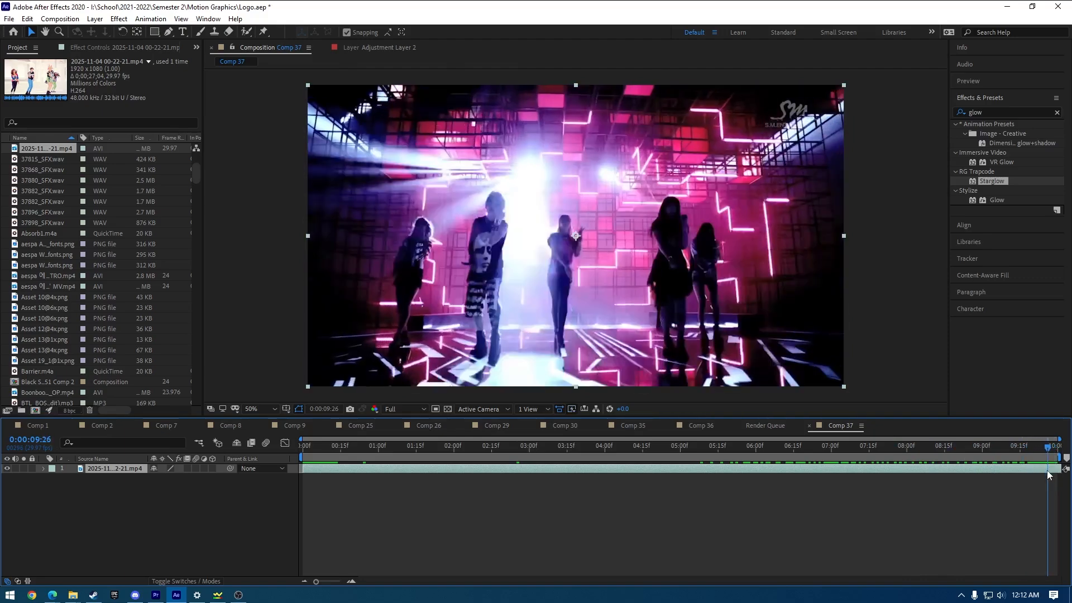
pyautogui.hotkey('ctrl', 'shift', 'd')
pyautogui.moveTo(1048, 469); pyautogui.dragTo(420, 466)
# Split the upper video layer at 0:00:08:05, delete its earlier part and move the rest to the start of the timeline.
pyautogui.moveTo(642, 448); pyautogui.dragTo(919, 444)
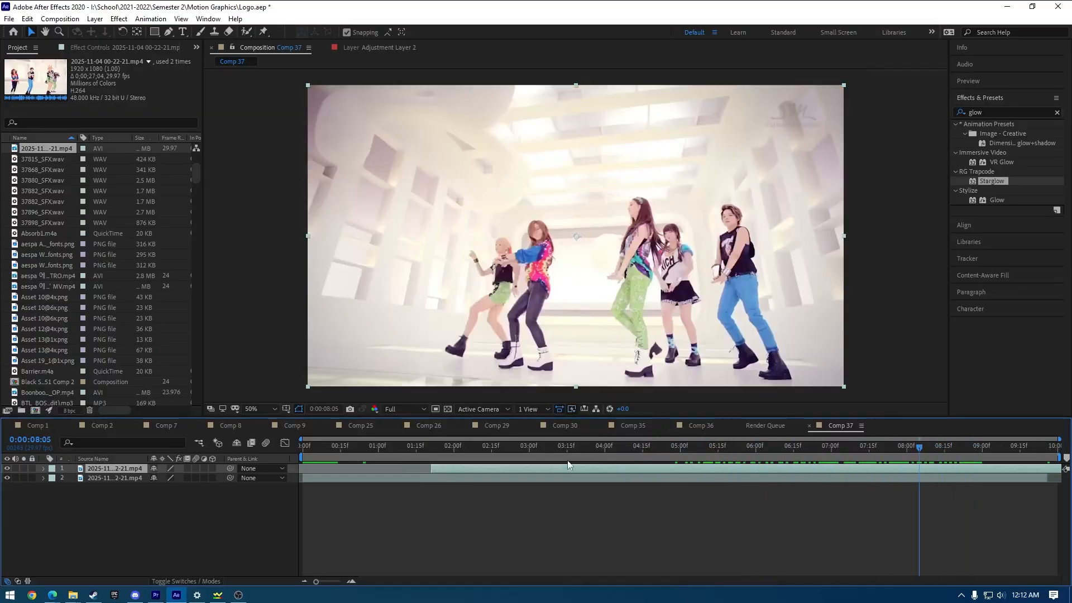
pyautogui.hotkey('ctrl', 'shift', 'd')
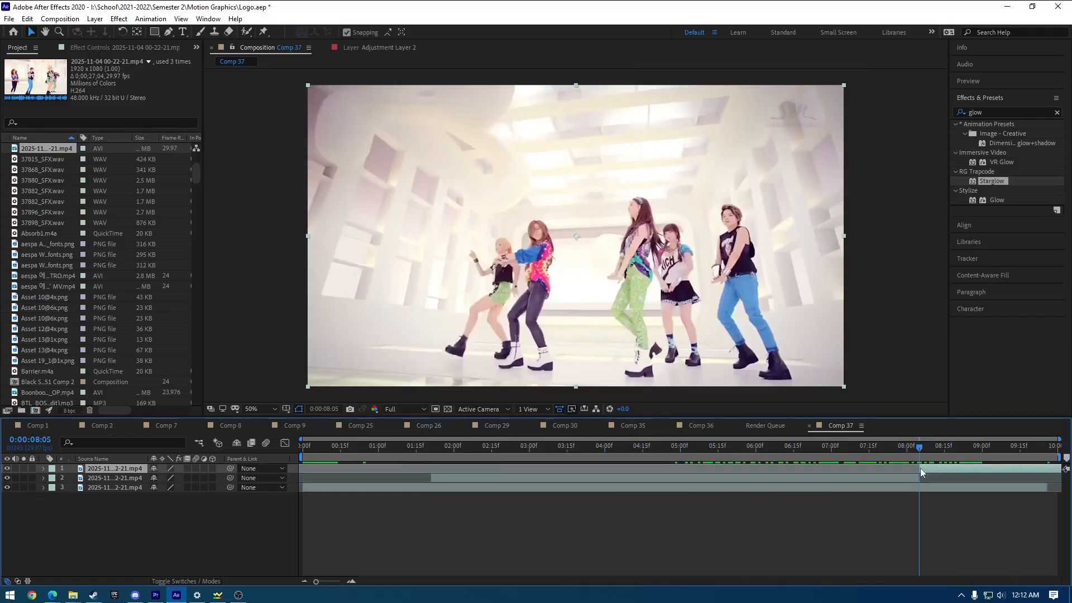
pyautogui.click(899, 476)
pyautogui.press('Delete')
pyautogui.moveTo(932, 470); pyautogui.dragTo(317, 469)
# Preview the upper clip, split it at 0:00:05:03 and delete the part after the cut.
pyautogui.press('space')
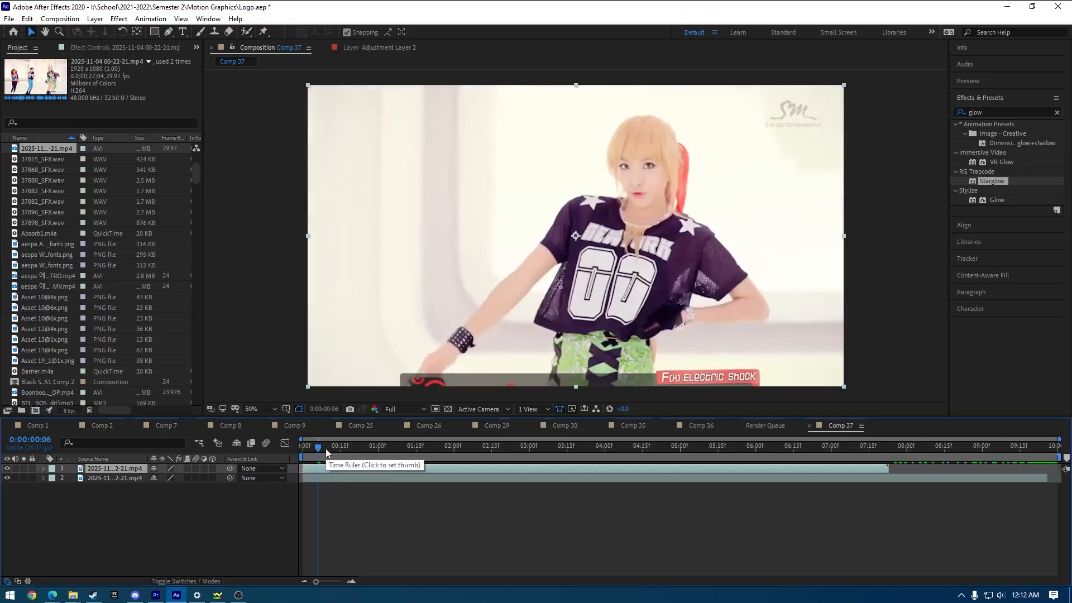
pyautogui.moveTo(360, 450); pyautogui.dragTo(687, 450)
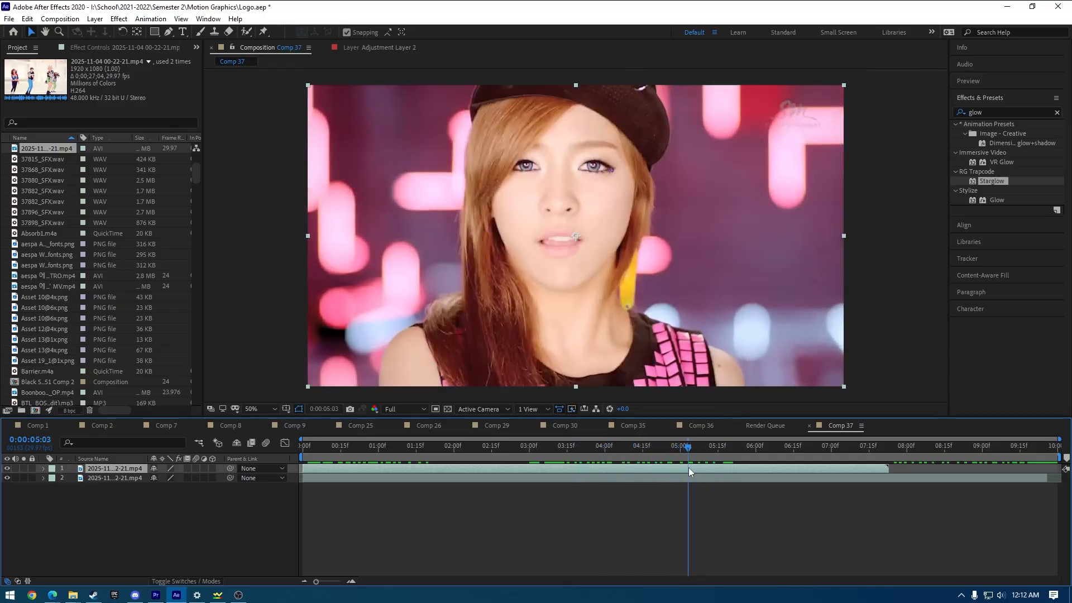
pyautogui.hotkey('ctrl', 'shift', 'd')
pyautogui.press('Delete')
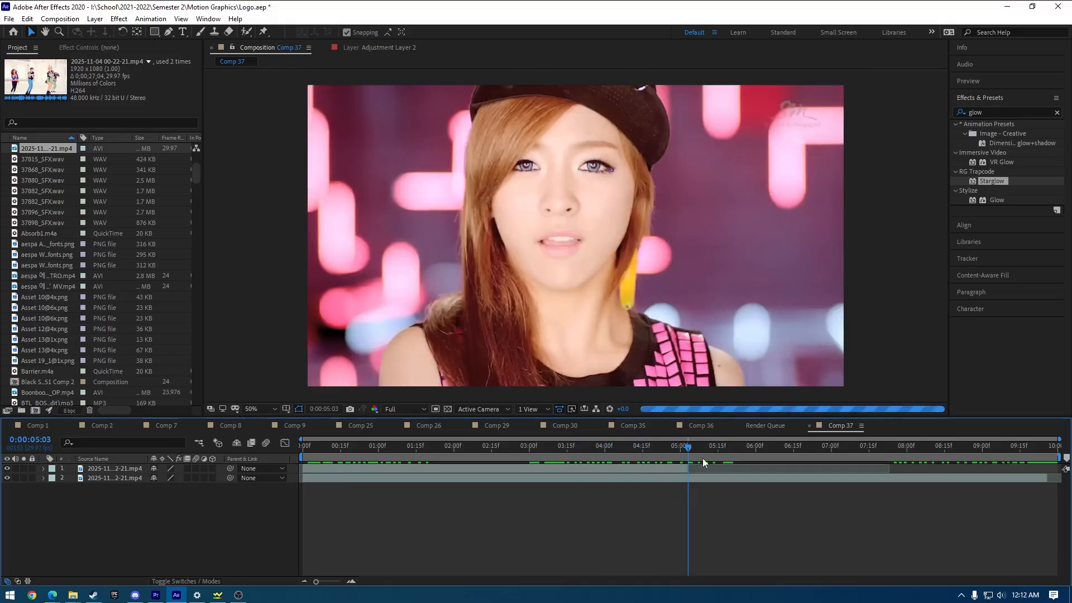
# Hide the upper video layer and frame the Genie banner closely at 0:00:00:21.
pyautogui.click(675, 451)
pyautogui.moveTo(675, 453); pyautogui.dragTo(348, 457)
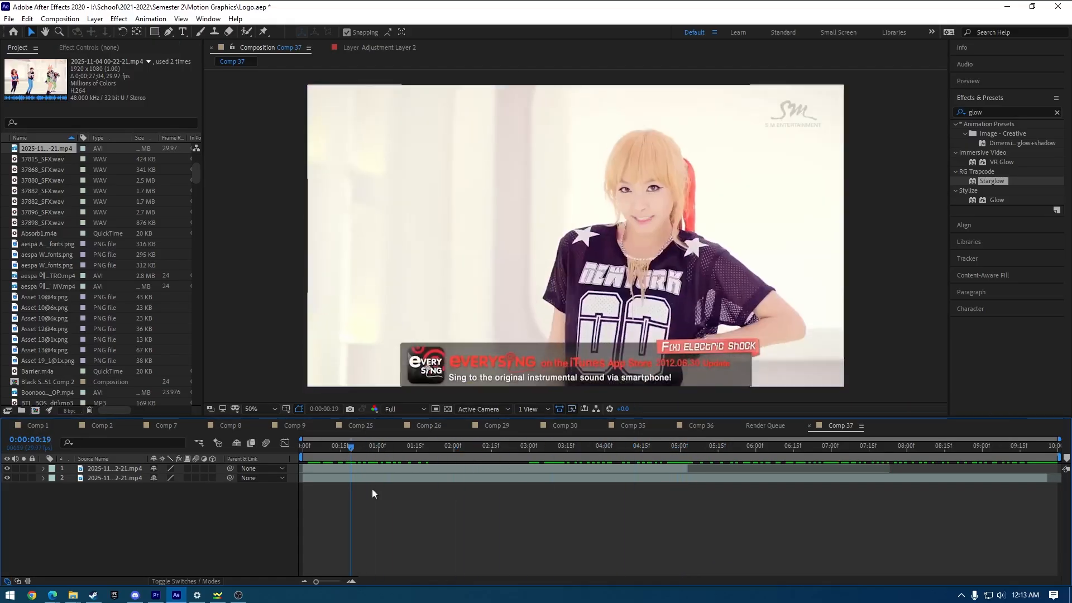
pyautogui.click(7, 468)
pyautogui.moveTo(357, 453)
pyautogui.mouseDown()
pyautogui.moveTo(300, 450)
pyautogui.moveTo(838, 443)
pyautogui.moveTo(354, 441)
pyautogui.mouseUp()
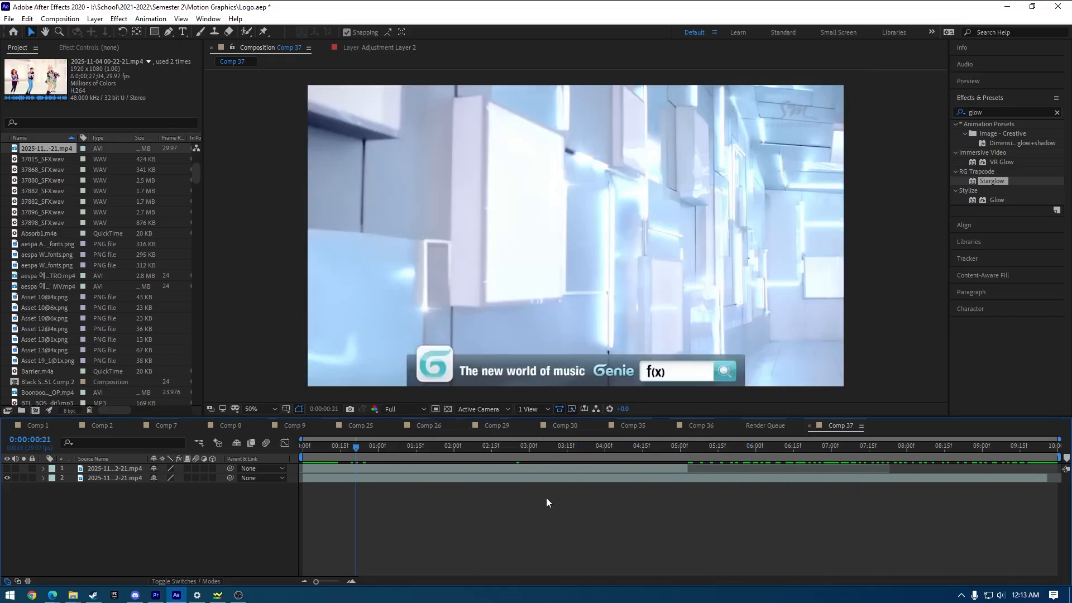
pyautogui.scroll(2, 602, 324)
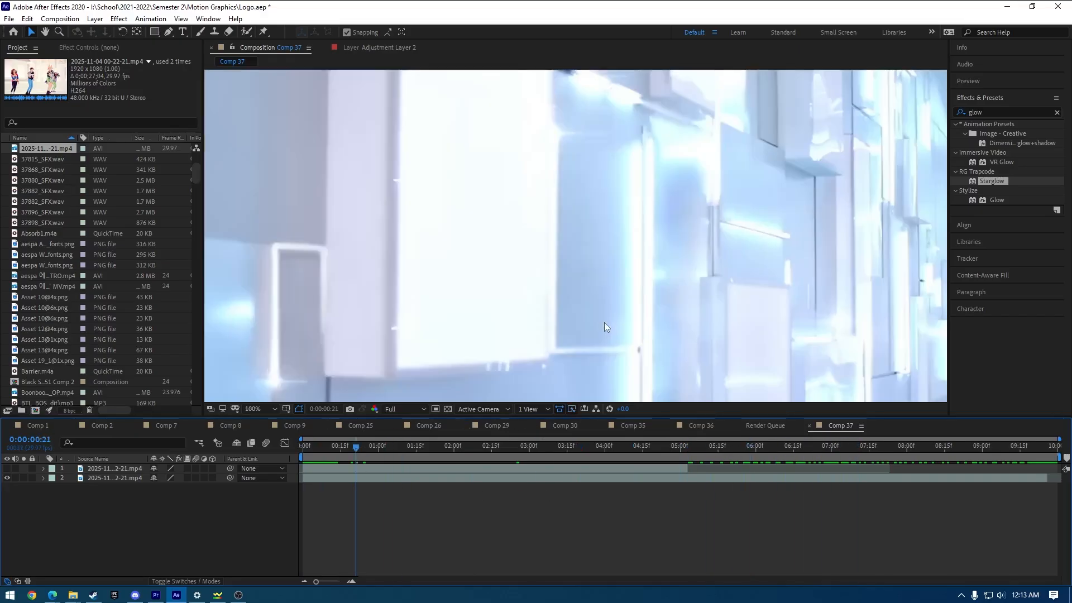
pyautogui.scroll(-5, 606, 274)
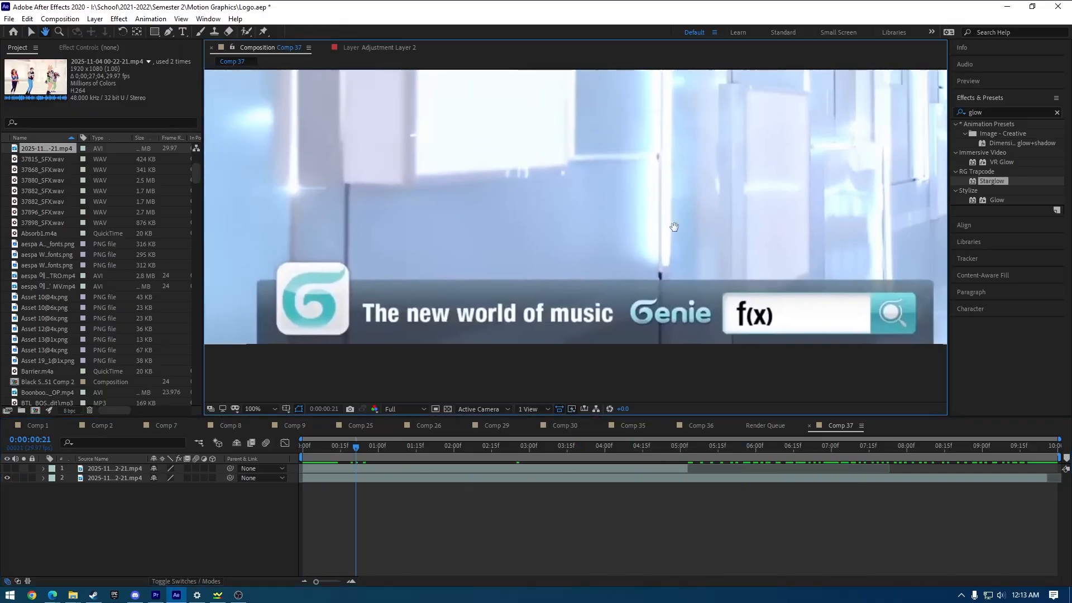
pyautogui.scroll(1, 663, 279)
pyautogui.scroll(-1, 661, 281)
pyautogui.moveTo(655, 297); pyautogui.dragTo(638, 300)
pyautogui.click(154, 32)
pyautogui.moveTo(230, 291); pyautogui.dragTo(905, 389)
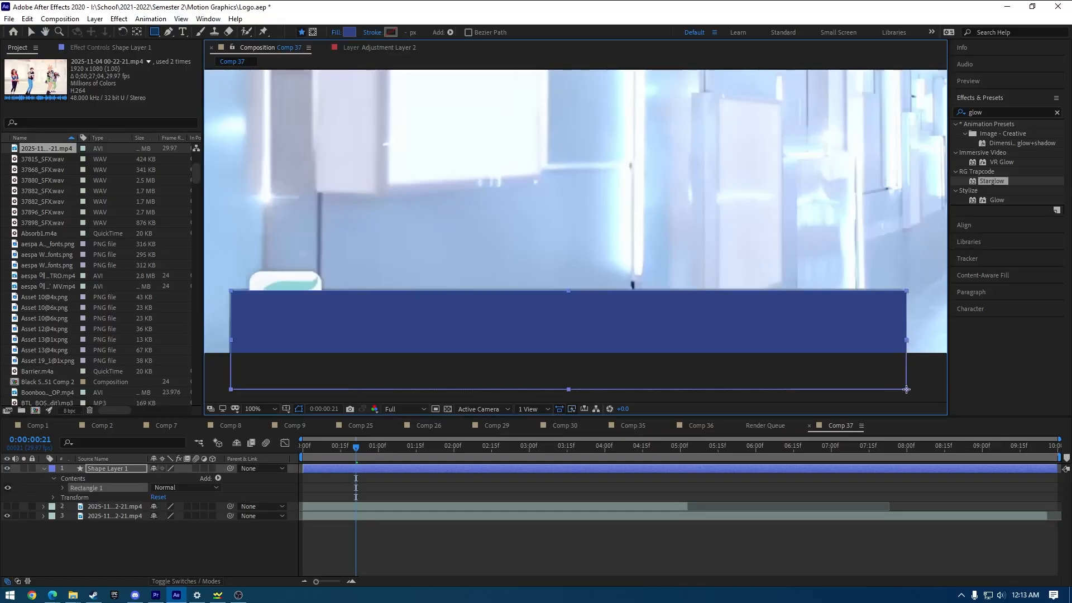
pyautogui.press('Delete')
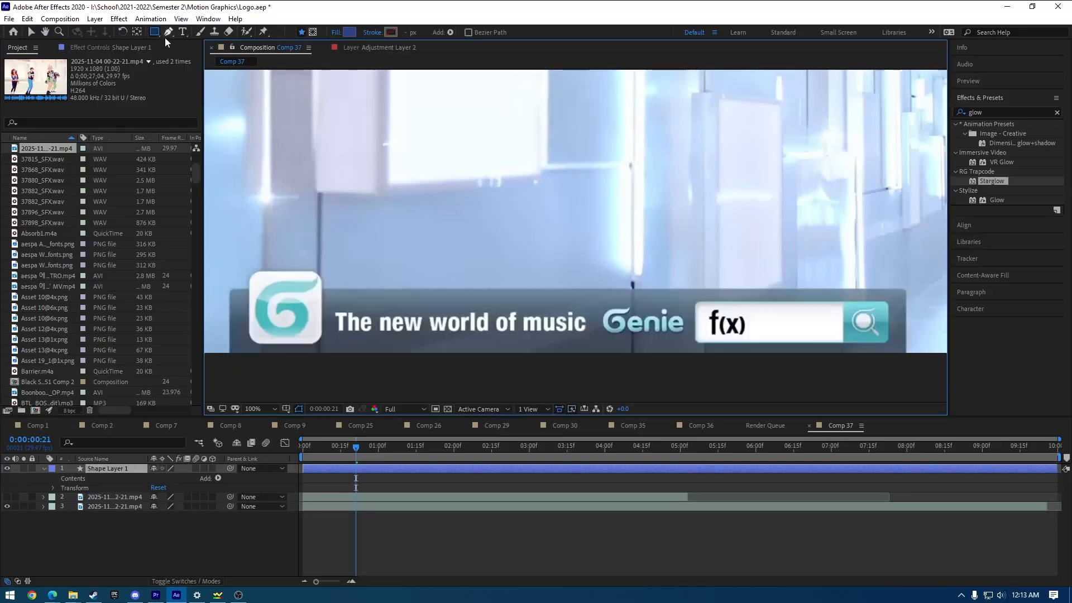
# Draw a rounded rectangle across the whole Genie banner, extending below the frame, and fill it with black (000000).
pyautogui.click(156, 32)
pyautogui.click(236, 44)
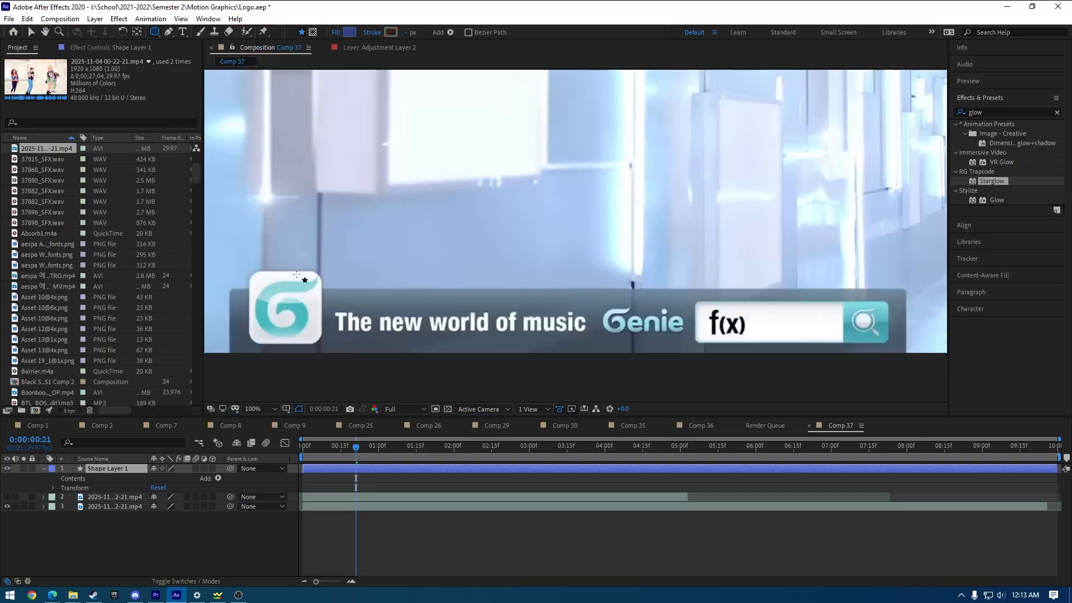
pyautogui.moveTo(231, 290); pyautogui.dragTo(905, 400)
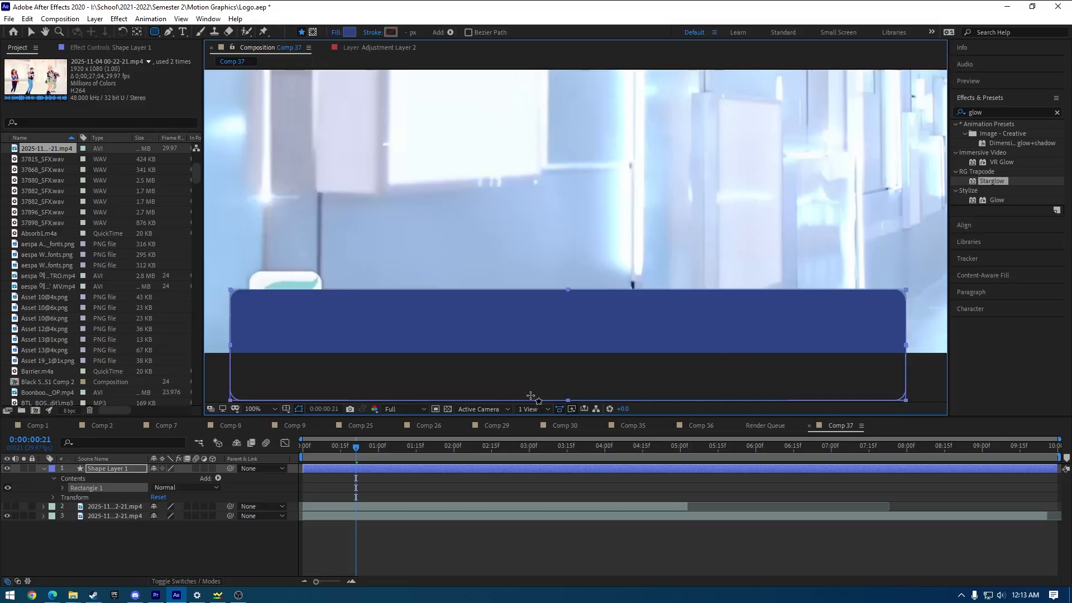
pyautogui.click(350, 32)
pyautogui.moveTo(471, 412)
pyautogui.mouseDown()
pyautogui.moveTo(444, 393)
pyautogui.moveTo(442, 416)
pyautogui.mouseUp()
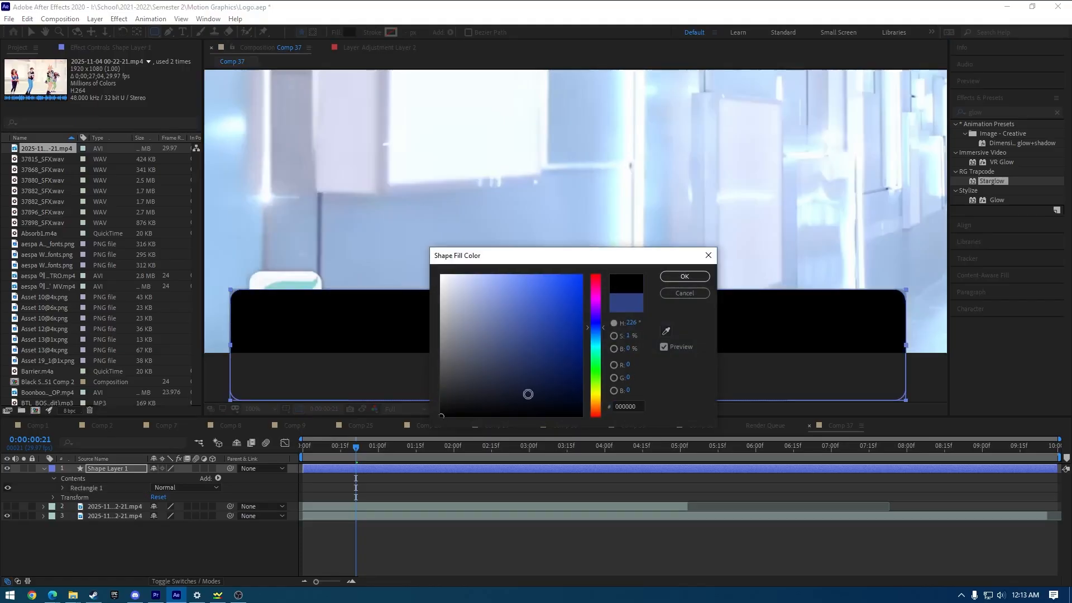
pyautogui.click(674, 277)
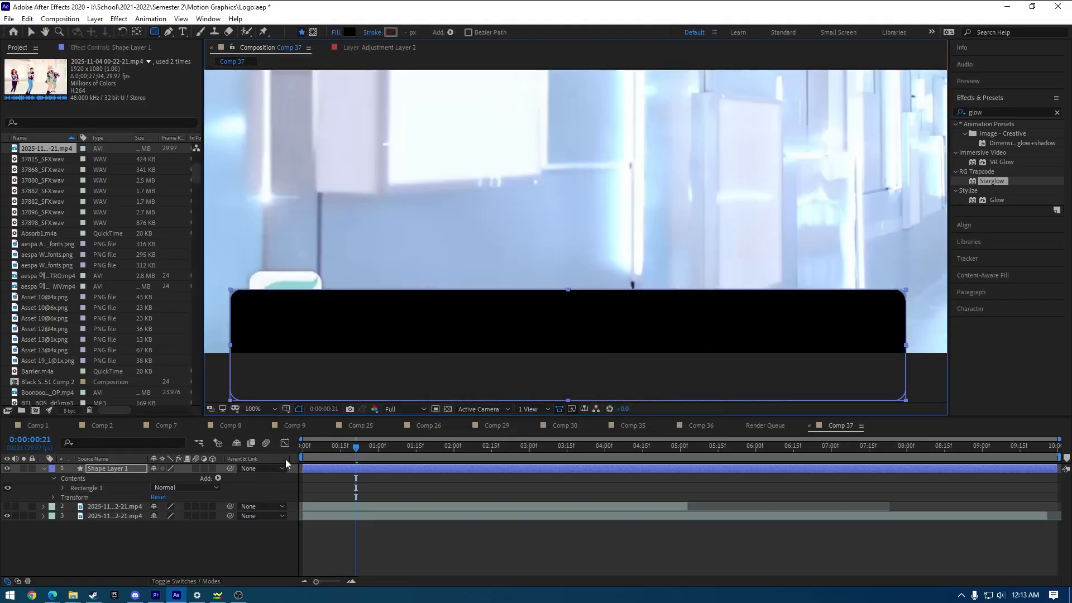
pyautogui.click(7, 468)
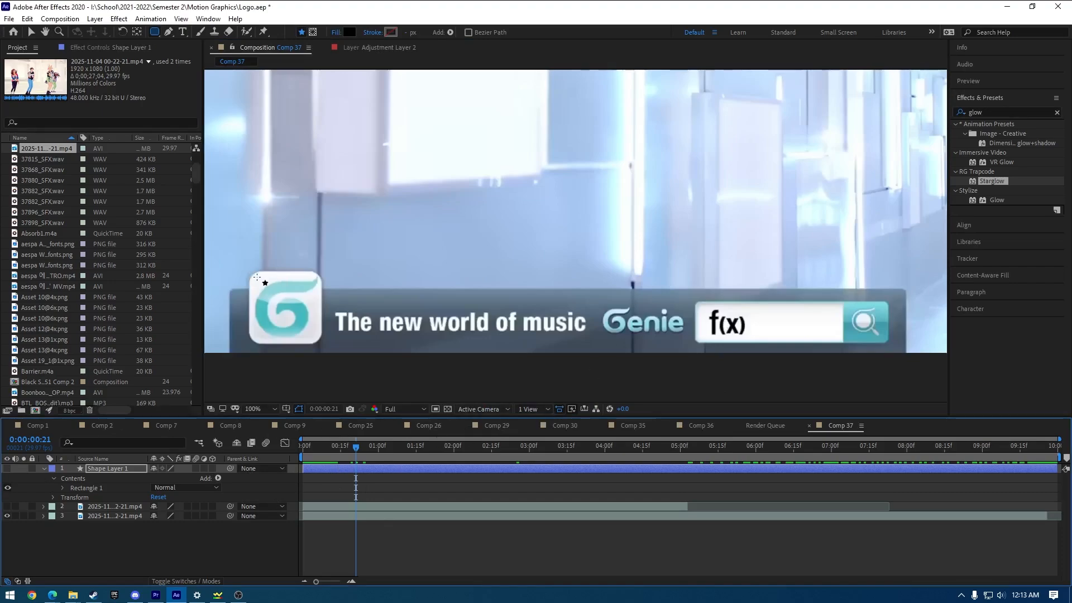
pyautogui.click(266, 299)
pyautogui.moveTo(266, 300); pyautogui.dragTo(320, 363)
pyautogui.click(386, 489)
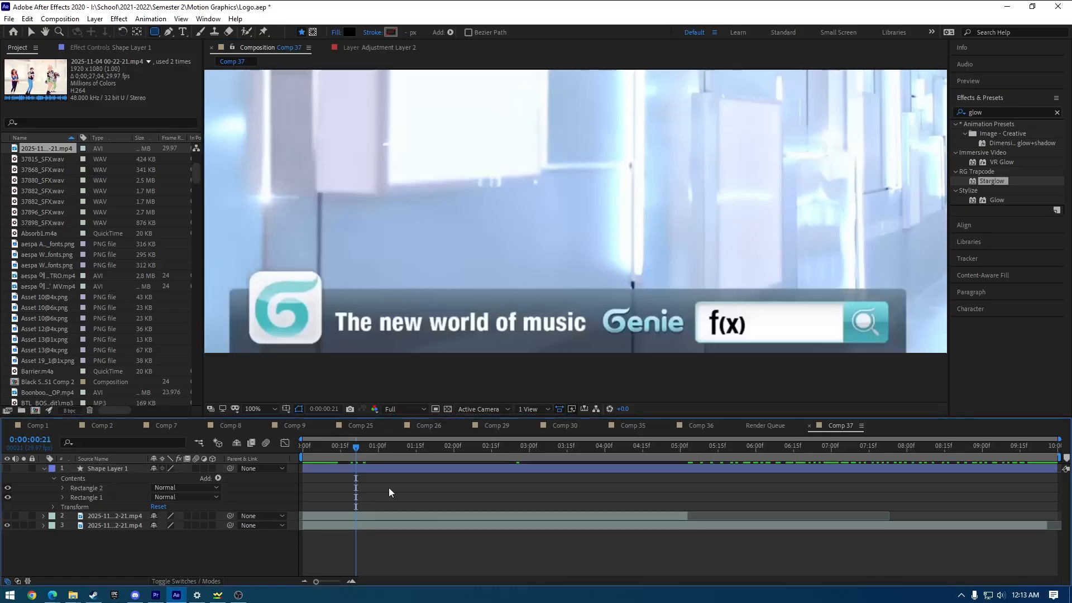
pyautogui.hotkey('ctrl', 'z')
pyautogui.click(8, 469)
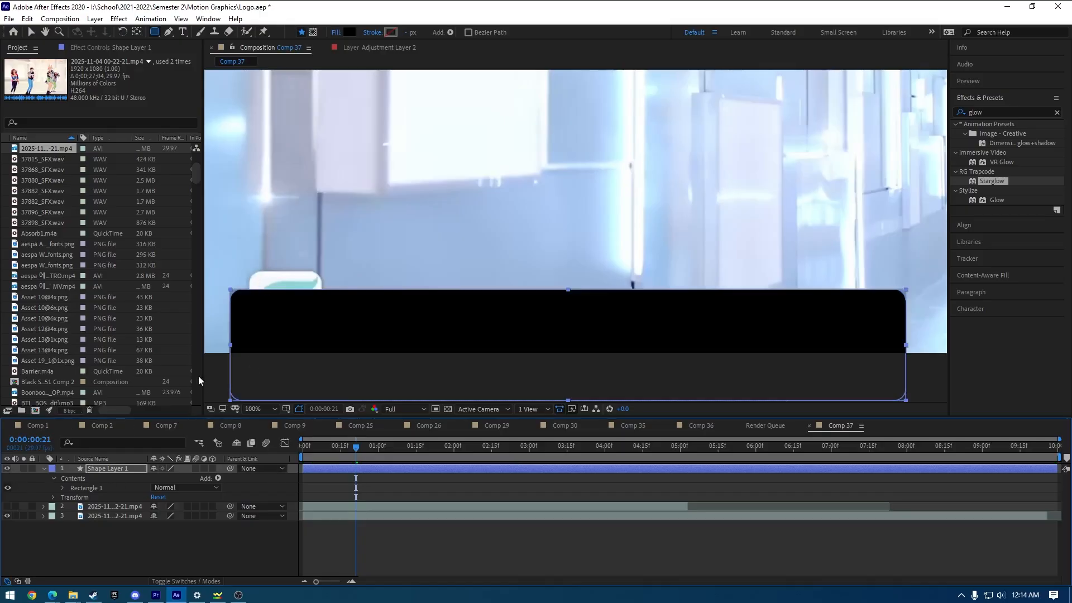
# Draw a small rounded rectangle over the banner's Genie icon on the same shape layer and fill it with white.
pyautogui.click(314, 254)
pyautogui.moveTo(251, 272); pyautogui.dragTo(322, 337)
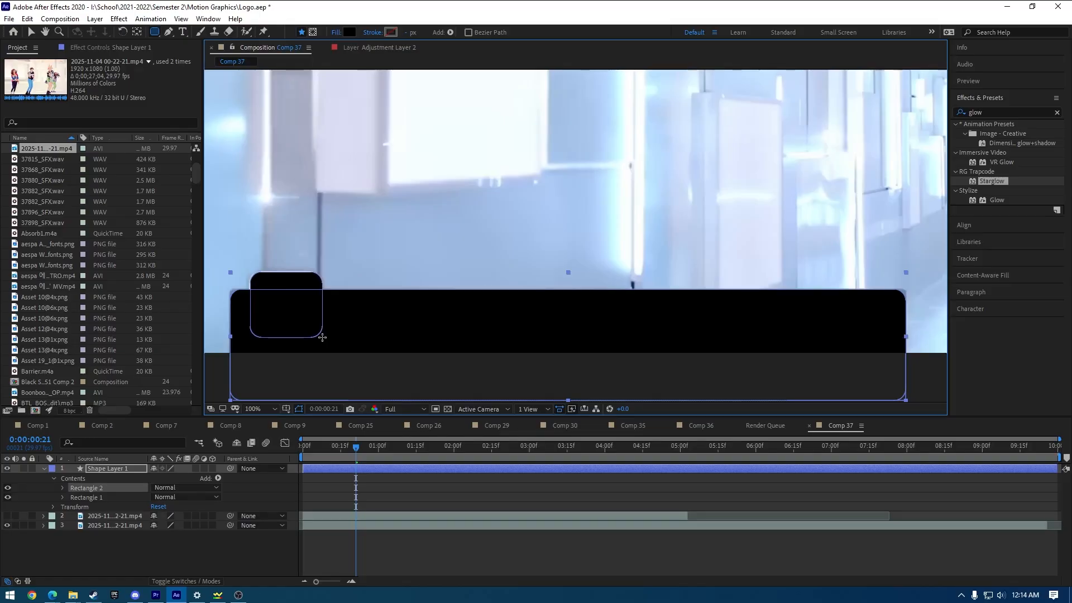
pyautogui.click(350, 32)
pyautogui.click(497, 311)
pyautogui.click(444, 277)
pyautogui.click(682, 278)
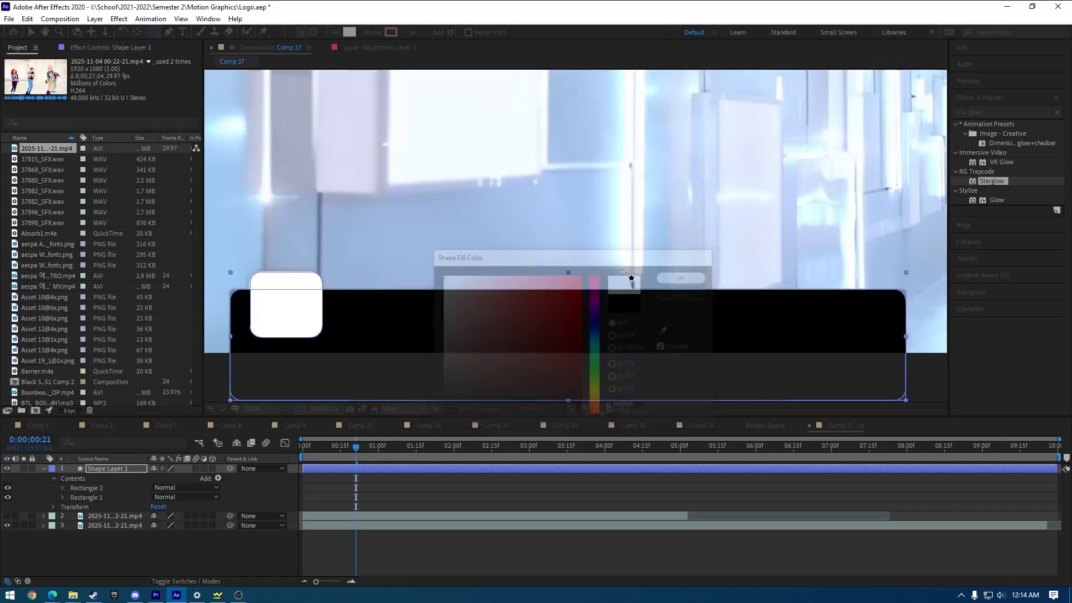
# Hide Rectangle 1 and resize and reposition Rectangle 2 to match the Genie icon's outline.
pyautogui.click(8, 497)
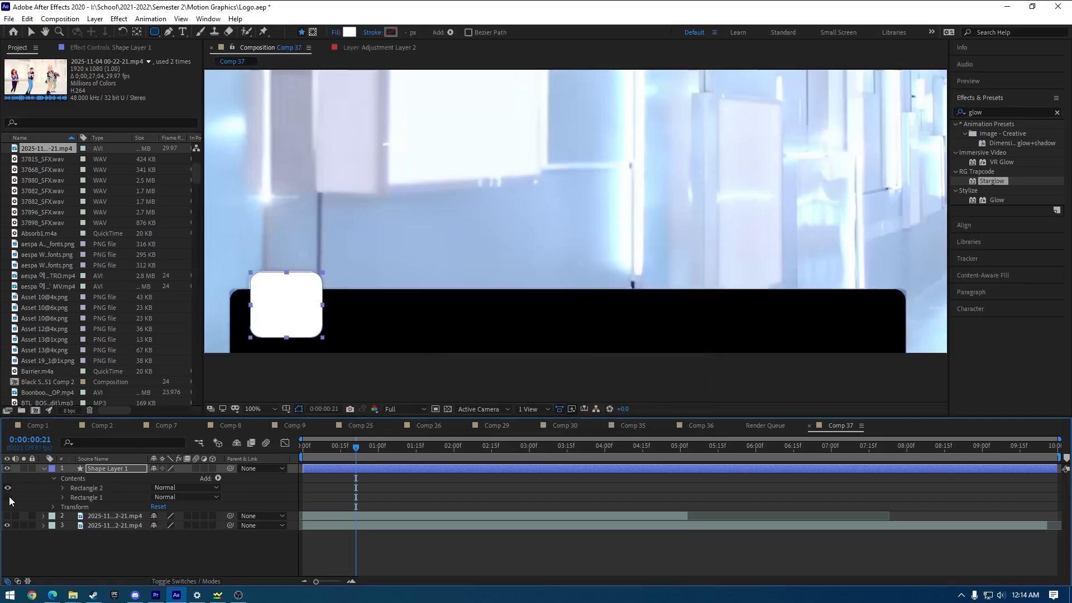
pyautogui.click(32, 32)
pyautogui.moveTo(286, 337); pyautogui.dragTo(288, 343)
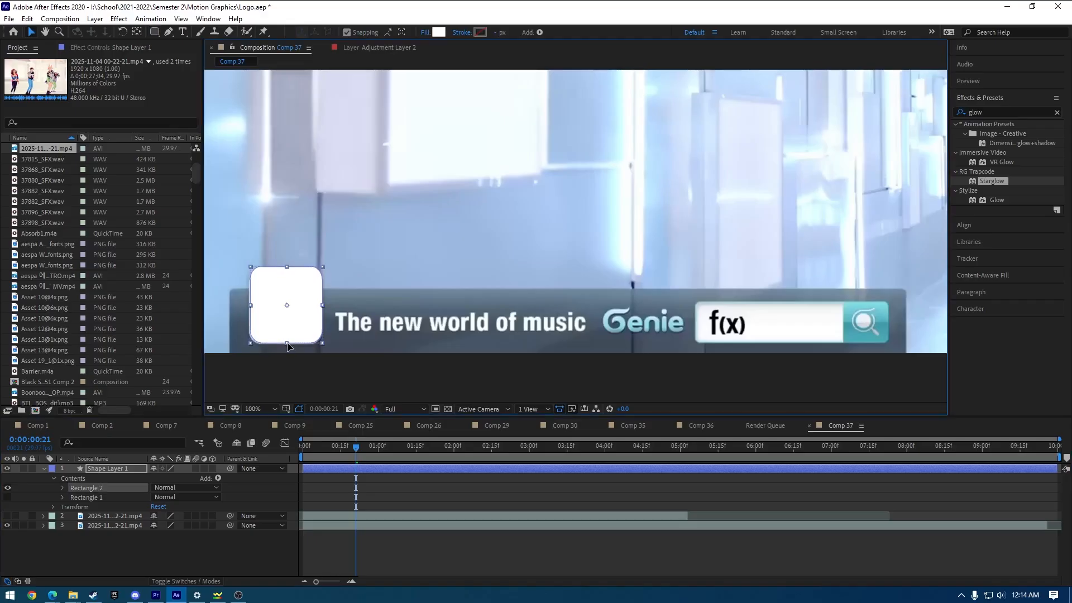
pyautogui.moveTo(287, 270); pyautogui.dragTo(286, 272)
pyautogui.moveTo(295, 323)
pyautogui.mouseDown()
pyautogui.moveTo(288, 343)
pyautogui.moveTo(301, 329)
pyautogui.mouseUp()
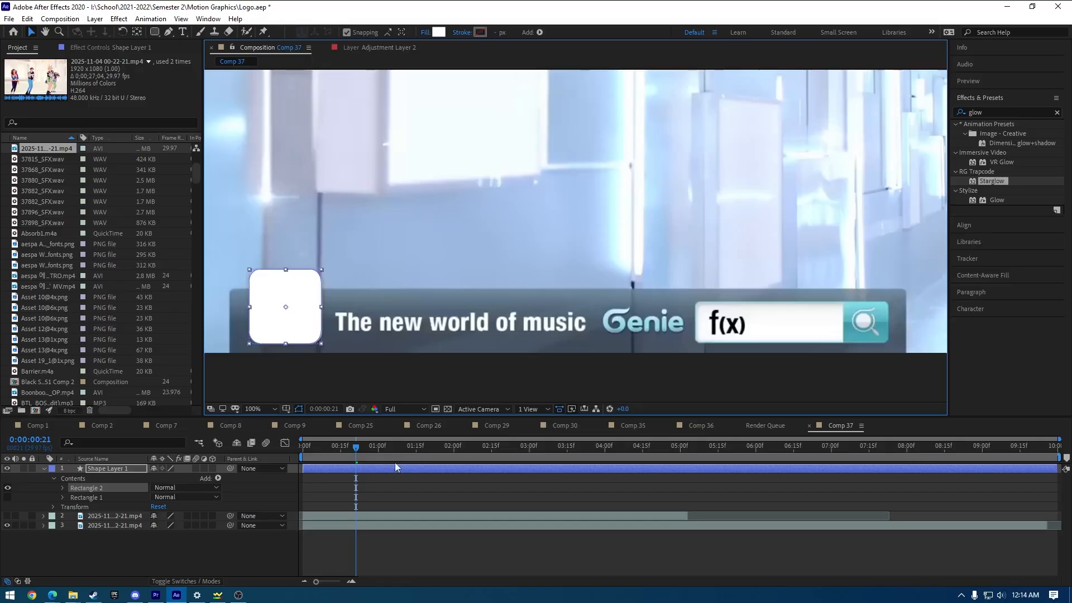
pyautogui.click(387, 481)
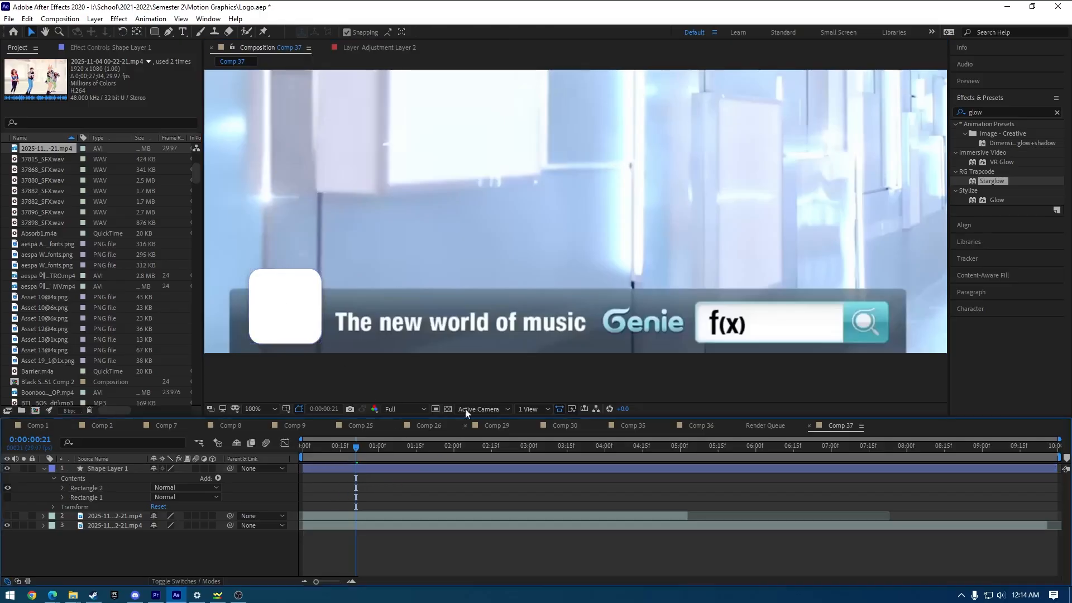
pyautogui.click(155, 32)
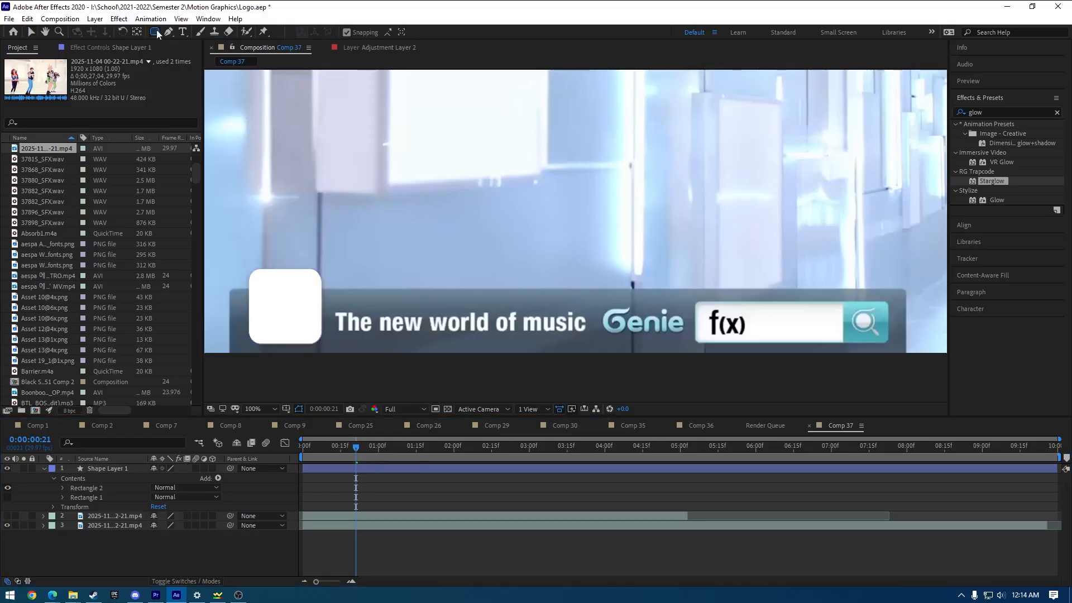
pyautogui.moveTo(696, 303); pyautogui.dragTo(891, 346)
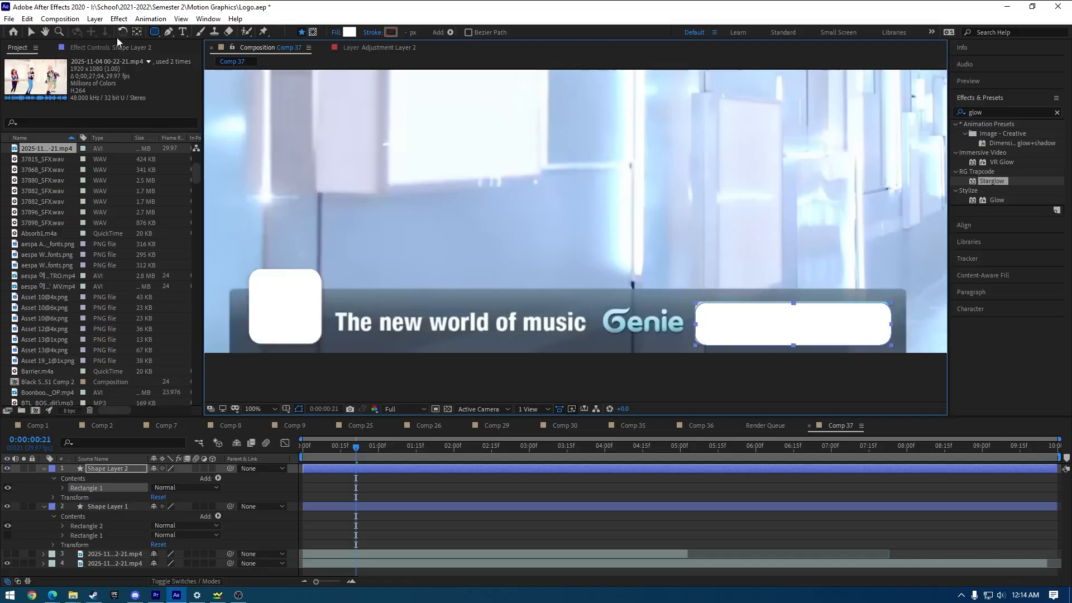
pyautogui.click(32, 32)
pyautogui.moveTo(777, 325); pyautogui.dragTo(776, 323)
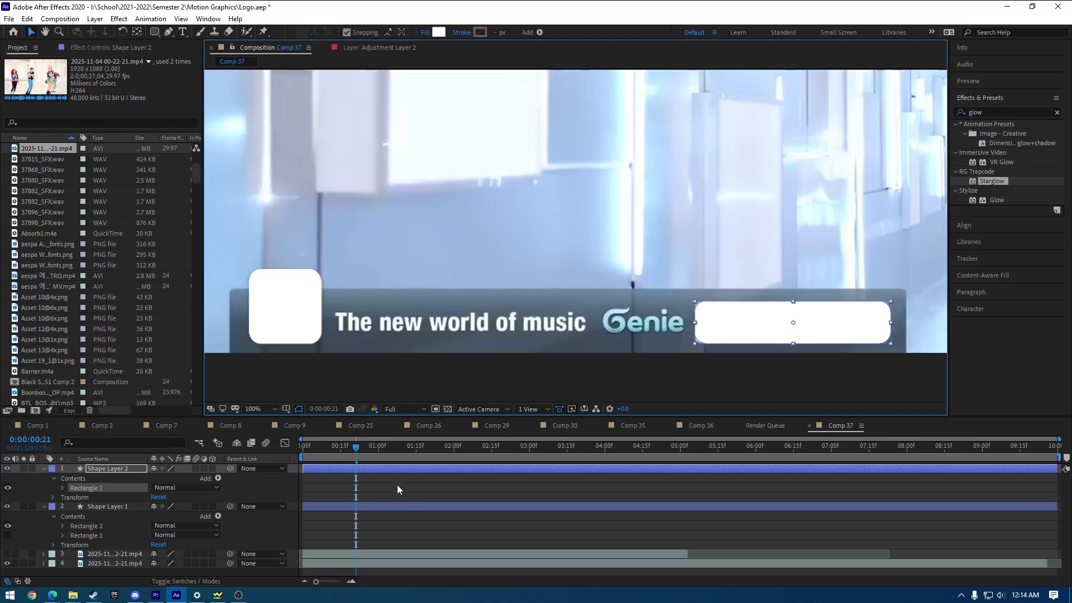
pyautogui.press('Right')
pyautogui.press('Down')
pyautogui.press('Down')
pyautogui.press('Down')
pyautogui.press('Delete')
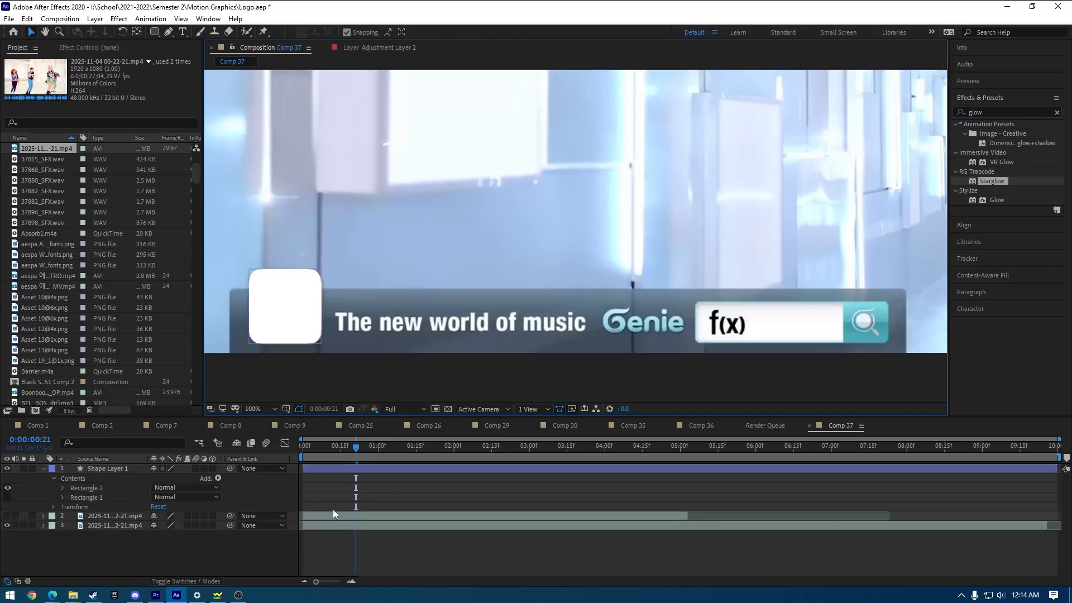
# Draw a white rounded rectangle over the banner's search box as a new shape on Shape Layer 1.
pyautogui.click(352, 470)
pyautogui.press('q')
pyautogui.press('q')
pyautogui.press('q')
pyautogui.press('q')
pyautogui.press('q')
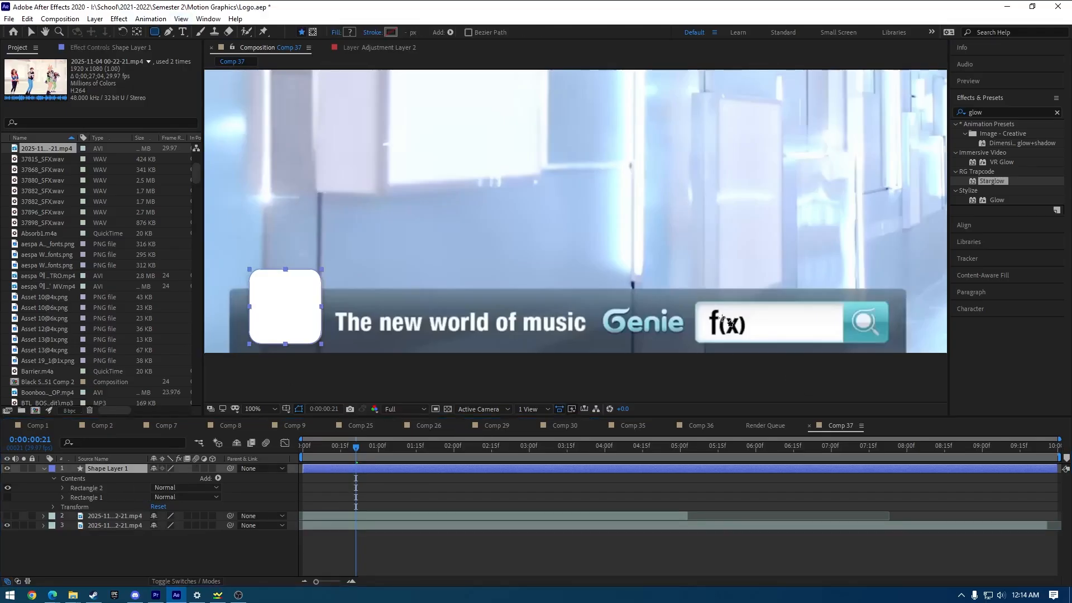
pyautogui.moveTo(701, 308); pyautogui.dragTo(887, 341)
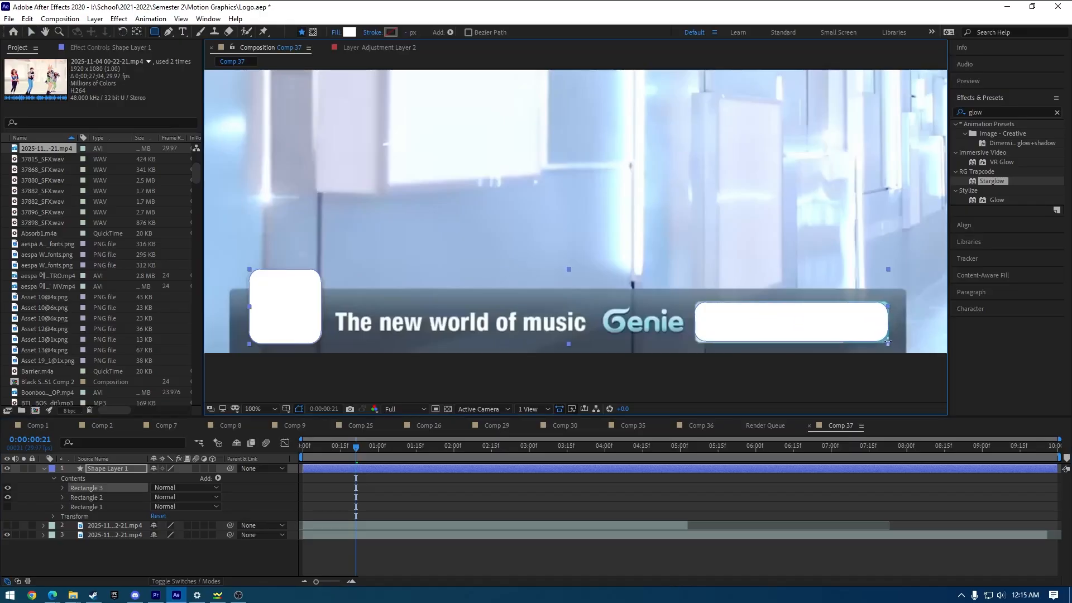
pyautogui.moveTo(888, 342); pyautogui.dragTo(889, 342)
# Set the line cap of Rectangle 3's stroke to Round Cap, and try a Round Join before undoing it.
pyautogui.click(62, 488)
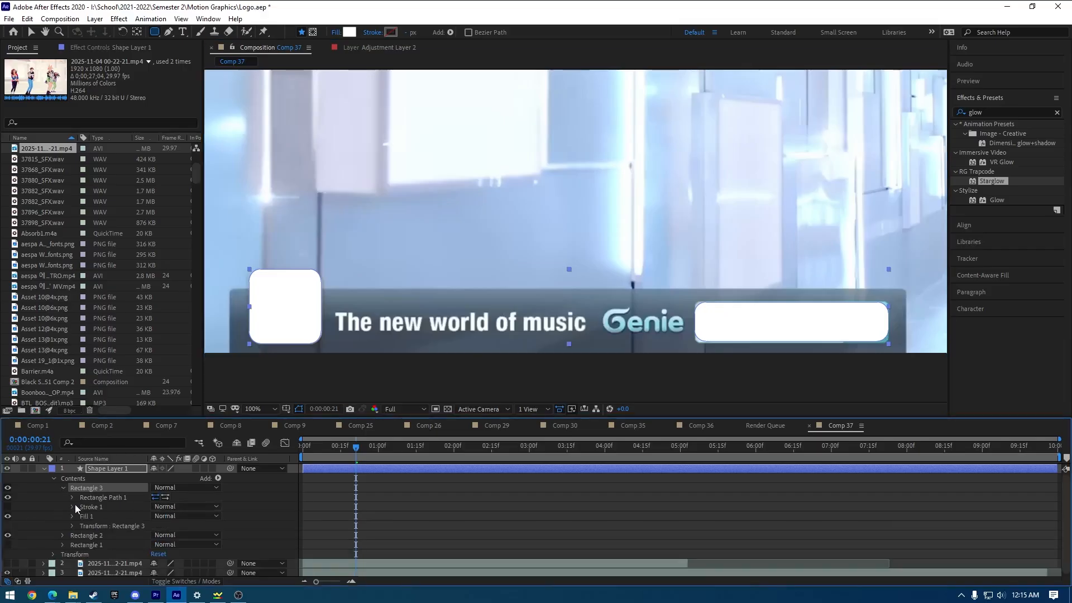
pyautogui.click(73, 507)
pyautogui.scroll(-1, 75, 504)
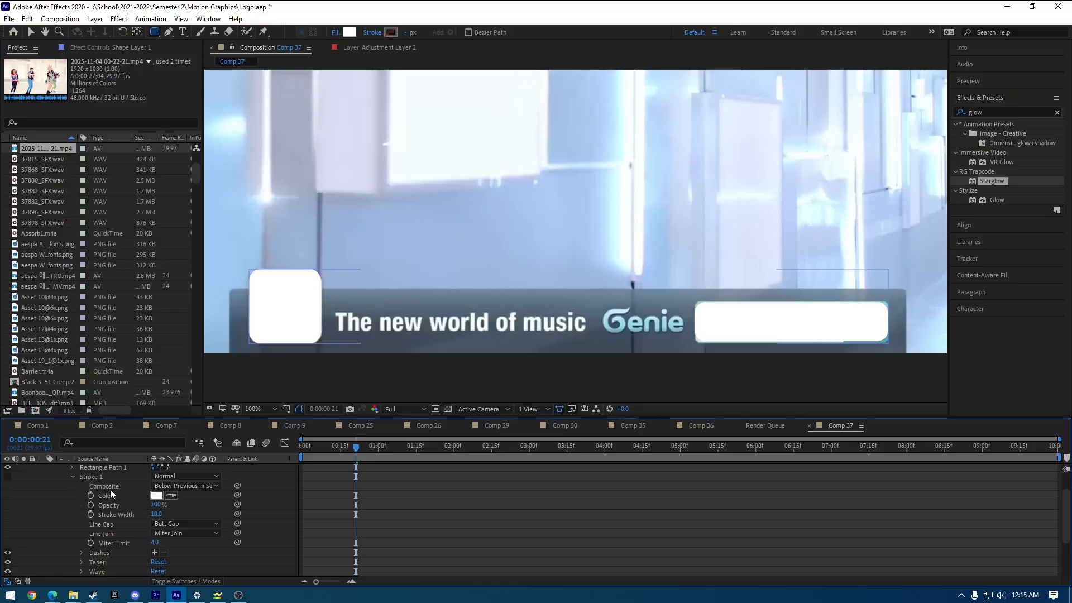
pyautogui.click(187, 523)
pyautogui.click(207, 540)
pyautogui.click(187, 523)
pyautogui.click(185, 535)
pyautogui.click(187, 533)
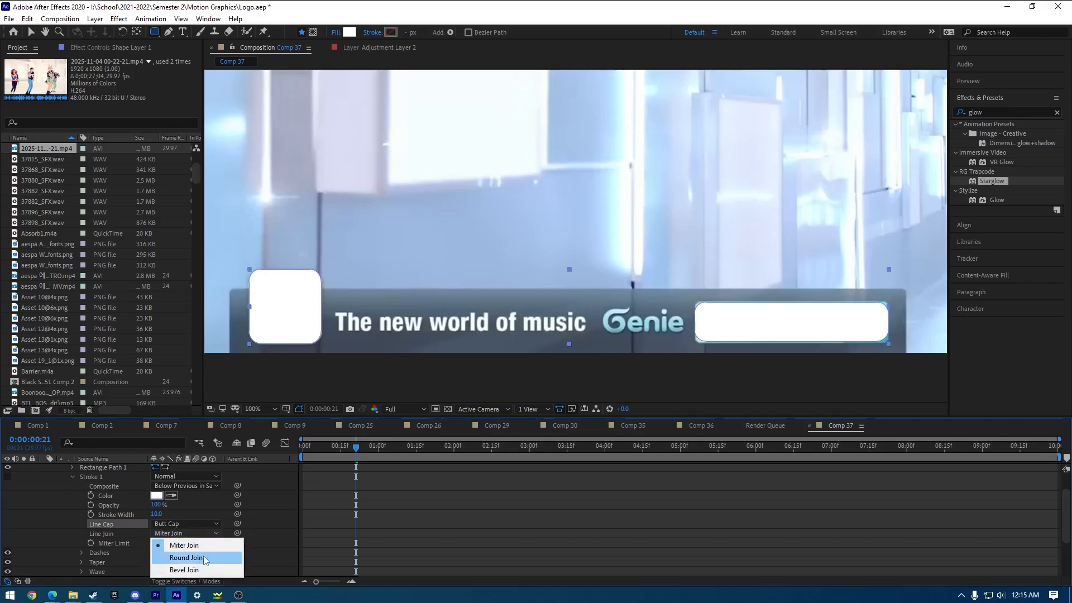
pyautogui.click(201, 557)
pyautogui.click(206, 527)
pyautogui.click(206, 534)
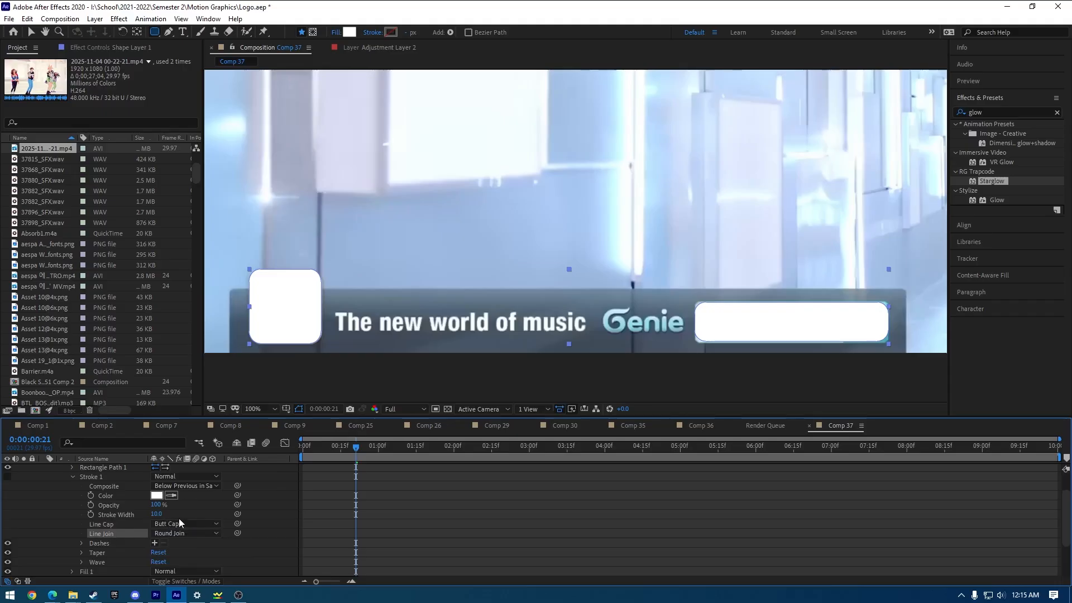
pyautogui.hotkey('ctrl', 'z')
pyautogui.hotkey('ctrl', 'z')
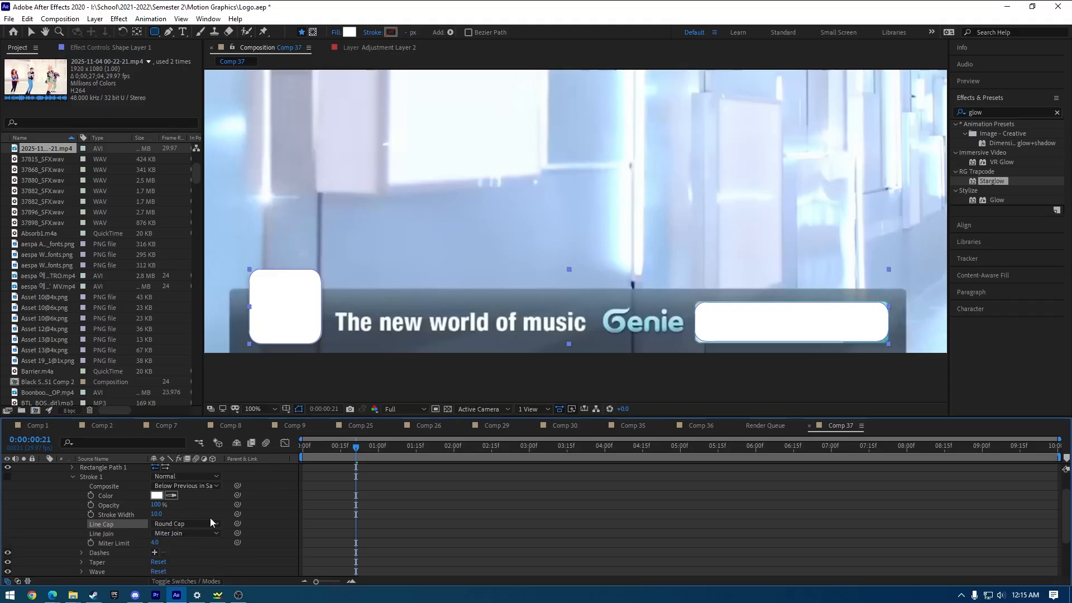
pyautogui.click(72, 478)
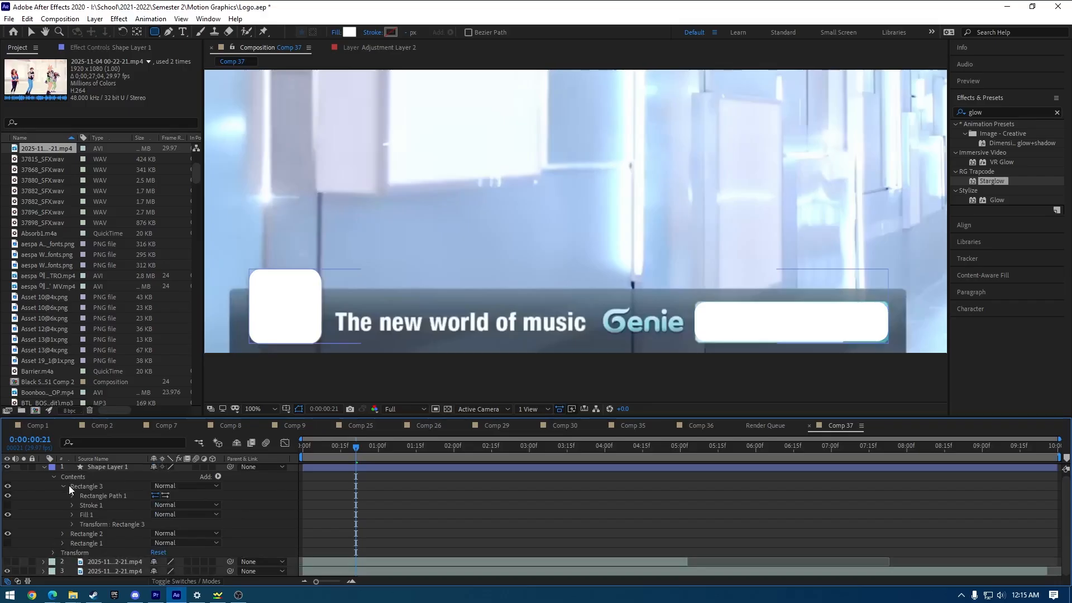
pyautogui.click(63, 484)
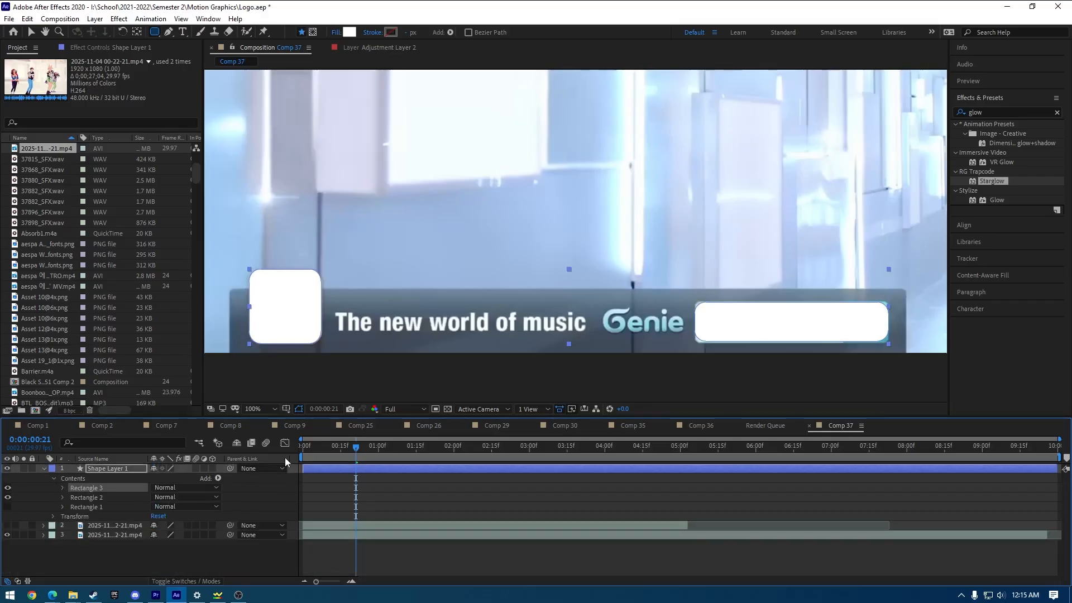
# Increase Rectangle 3's height evenly so its upper and lower edges match the search box at 400% zoom.
pyautogui.press('.')
pyautogui.press('.')
pyautogui.press('space')
pyautogui.moveTo(804, 358); pyautogui.dragTo(329, 142)
pyautogui.moveTo(803, 368); pyautogui.dragTo(493, 238)
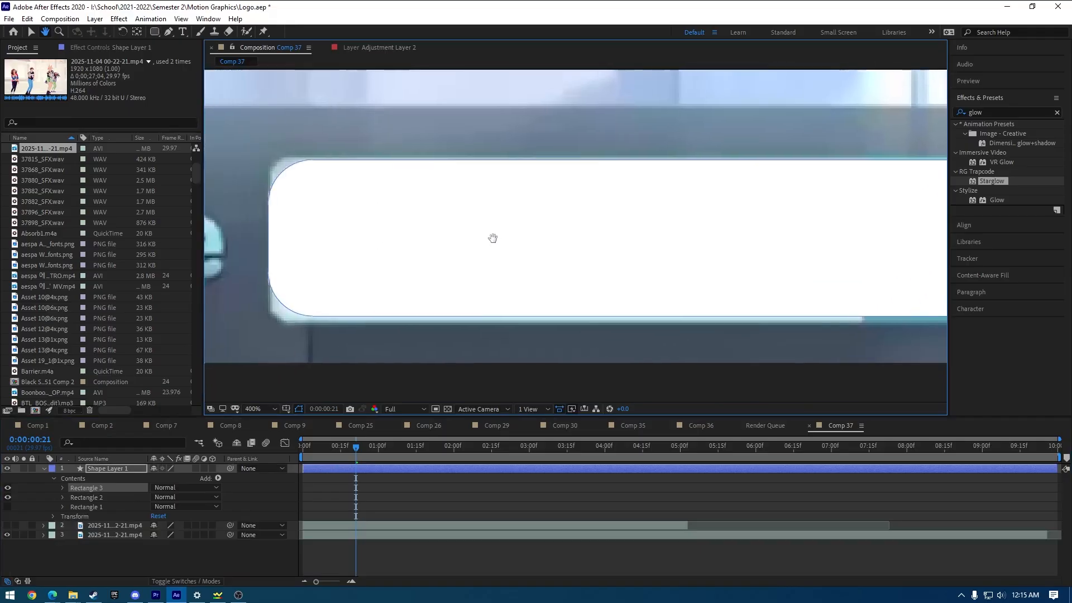
pyautogui.click(31, 32)
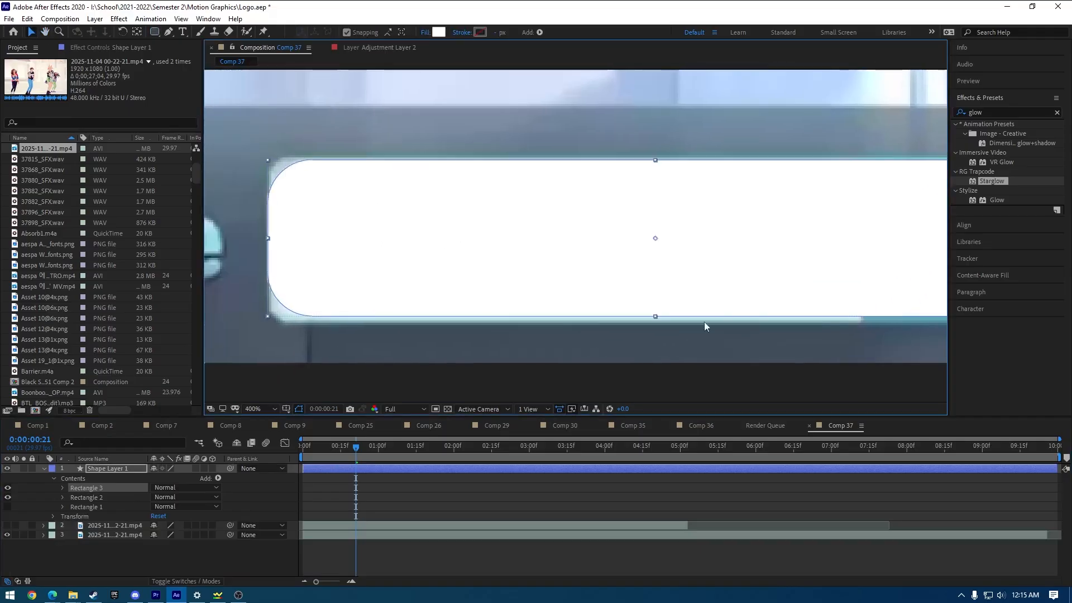
pyautogui.moveTo(656, 316); pyautogui.dragTo(655, 322)
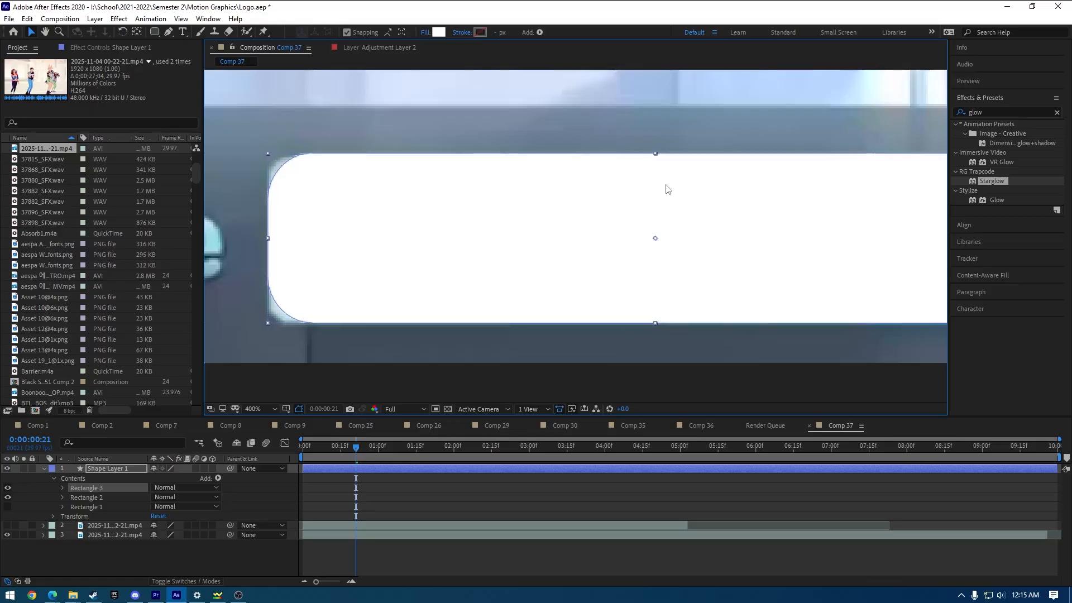
# Adjust Rectangle 3's right and left sides to line up with the ends of the search box.
pyautogui.moveTo(727, 212); pyautogui.dragTo(405, 231)
pyautogui.moveTo(542, 247); pyautogui.dragTo(522, 244)
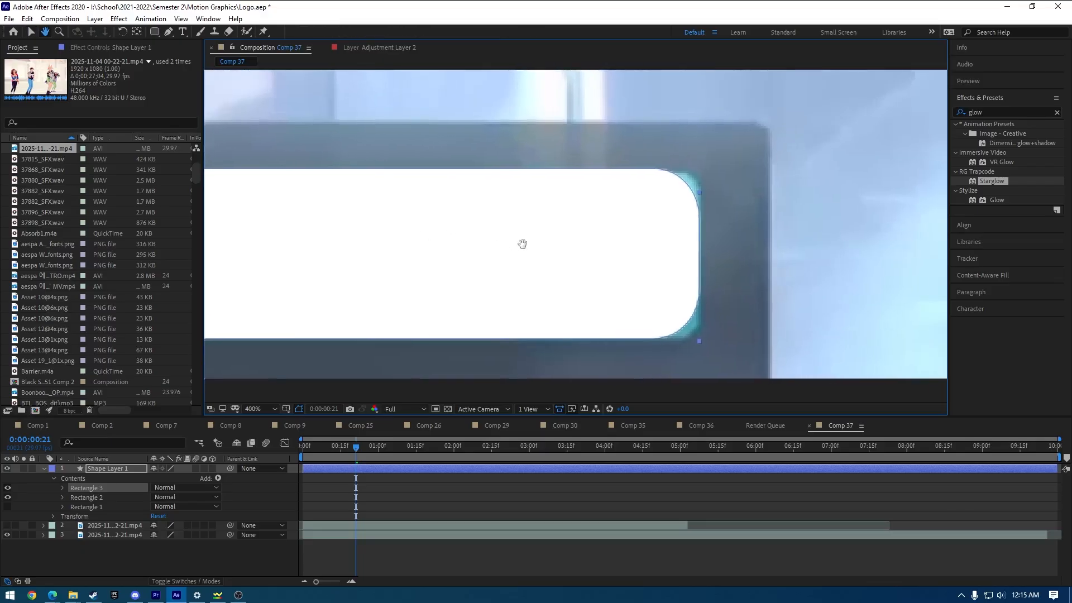
pyautogui.moveTo(606, 263)
pyautogui.mouseDown()
pyautogui.moveTo(608, 328)
pyautogui.moveTo(607, 263)
pyautogui.mouseUp()
pyautogui.moveTo(700, 253); pyautogui.dragTo(702, 253)
pyautogui.moveTo(287, 283); pyautogui.dragTo(719, 289)
pyautogui.moveTo(476, 296); pyautogui.dragTo(534, 290)
pyautogui.moveTo(411, 254)
pyautogui.mouseDown()
pyautogui.moveTo(806, 268)
pyautogui.moveTo(729, 254)
pyautogui.moveTo(425, 252)
pyautogui.moveTo(731, 265)
pyautogui.moveTo(426, 244)
pyautogui.moveTo(556, 248)
pyautogui.moveTo(416, 249)
pyautogui.mouseUp()
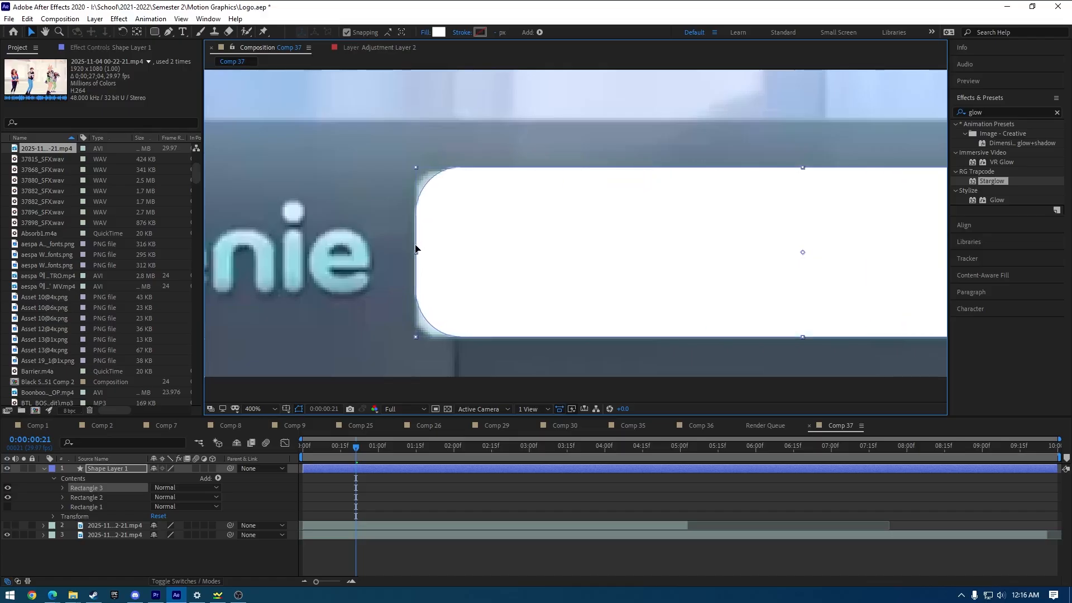
pyautogui.press('space')
pyautogui.moveTo(549, 248); pyautogui.dragTo(434, 250)
pyautogui.moveTo(853, 289); pyautogui.dragTo(808, 273)
pyautogui.moveTo(489, 263); pyautogui.dragTo(597, 272)
pyautogui.click(108, 489)
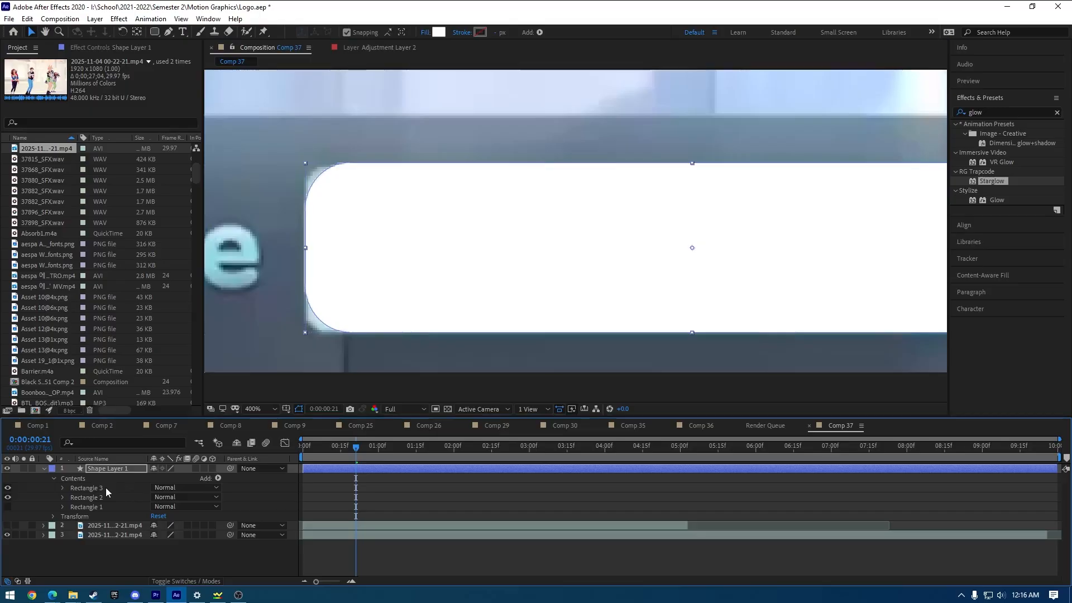
pyautogui.rightClick(355, 292)
pyautogui.click(350, 253)
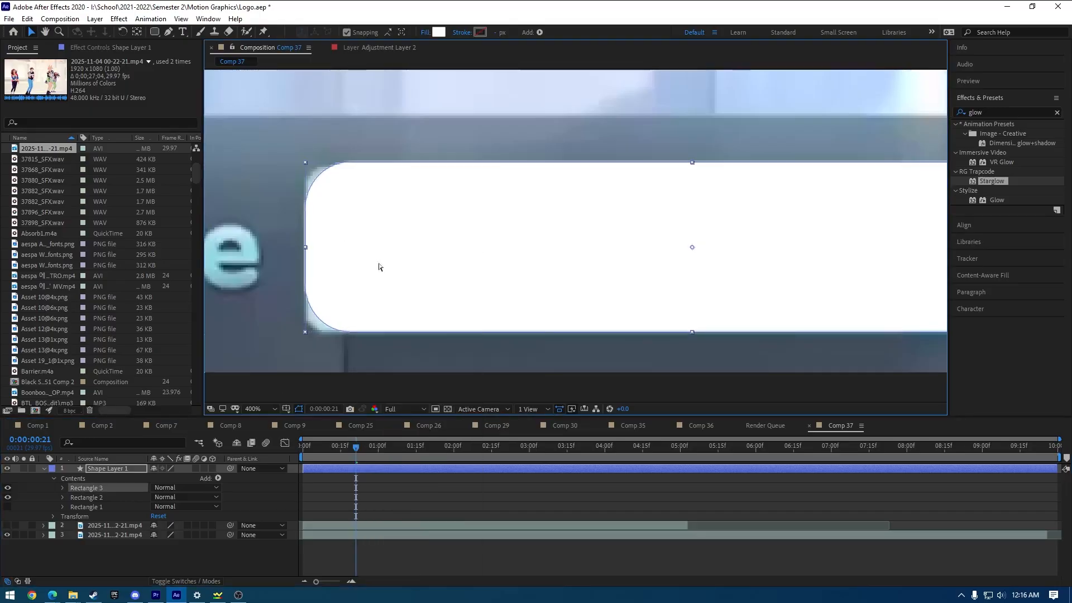
pyautogui.click(449, 259)
pyautogui.rightClick(416, 293)
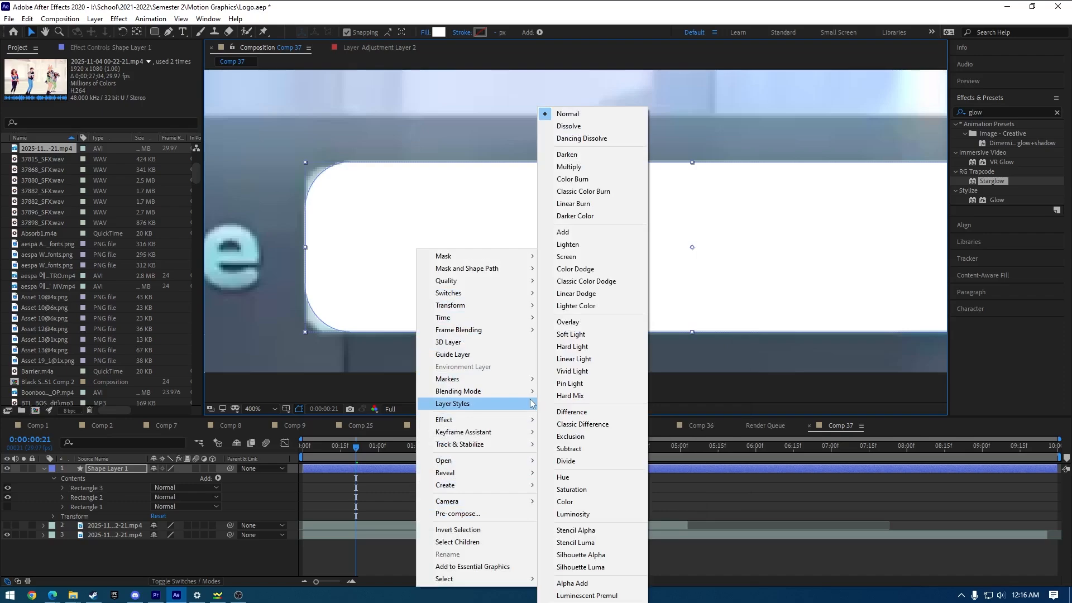
pyautogui.click(402, 184)
# Change Rectangle 3's fill color to dark blue (003D90).
pyautogui.click(505, 215)
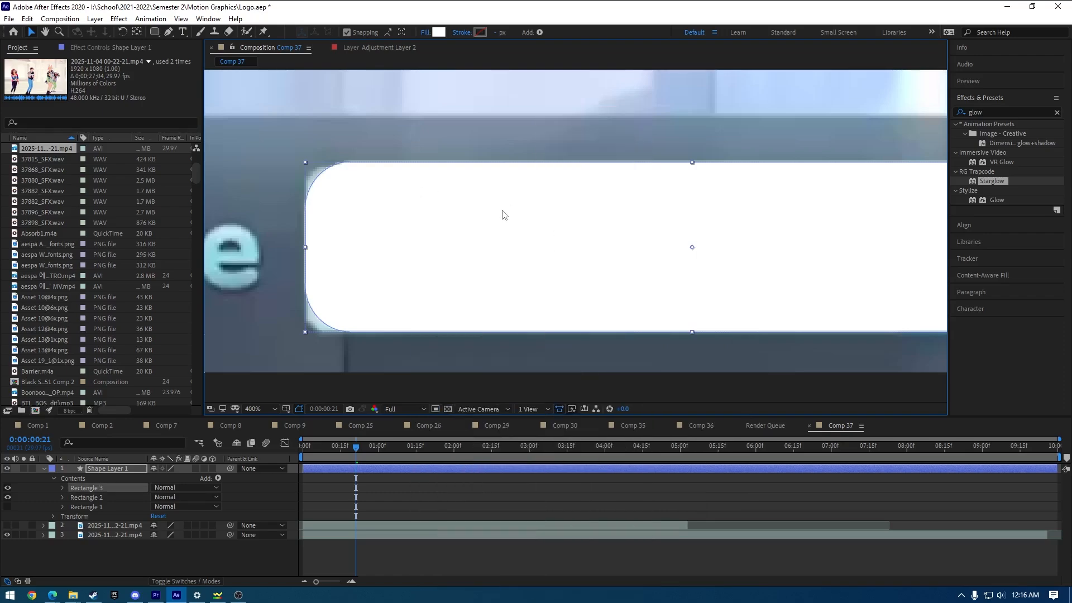
pyautogui.click(440, 31)
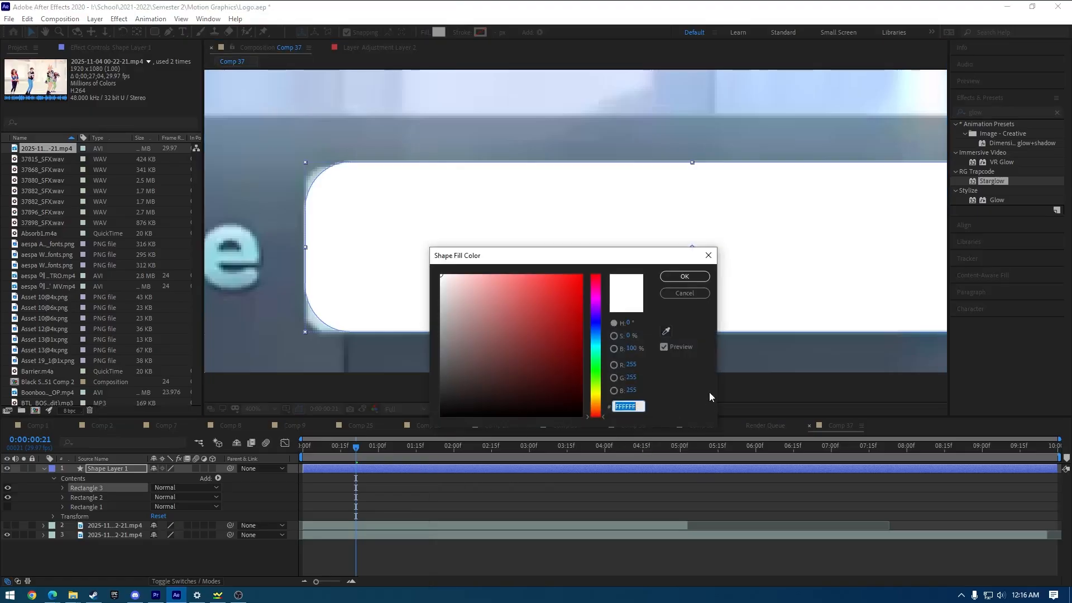
pyautogui.moveTo(596, 331)
pyautogui.mouseDown()
pyautogui.moveTo(604, 326)
pyautogui.moveTo(585, 307)
pyautogui.moveTo(592, 371)
pyautogui.moveTo(598, 335)
pyautogui.moveTo(617, 329)
pyautogui.mouseUp()
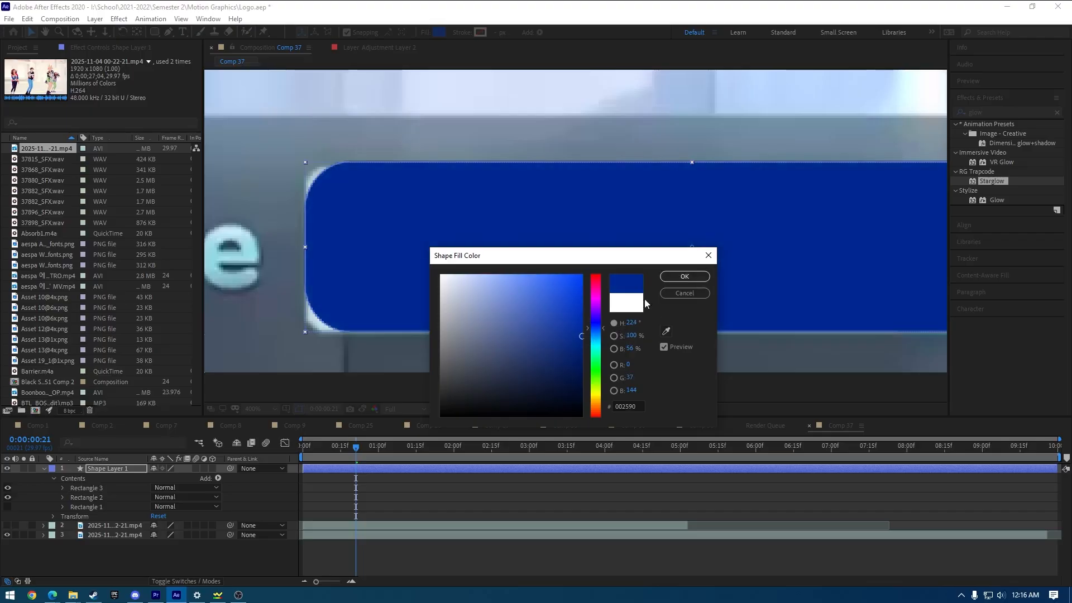
pyautogui.moveTo(605, 329); pyautogui.dragTo(608, 333)
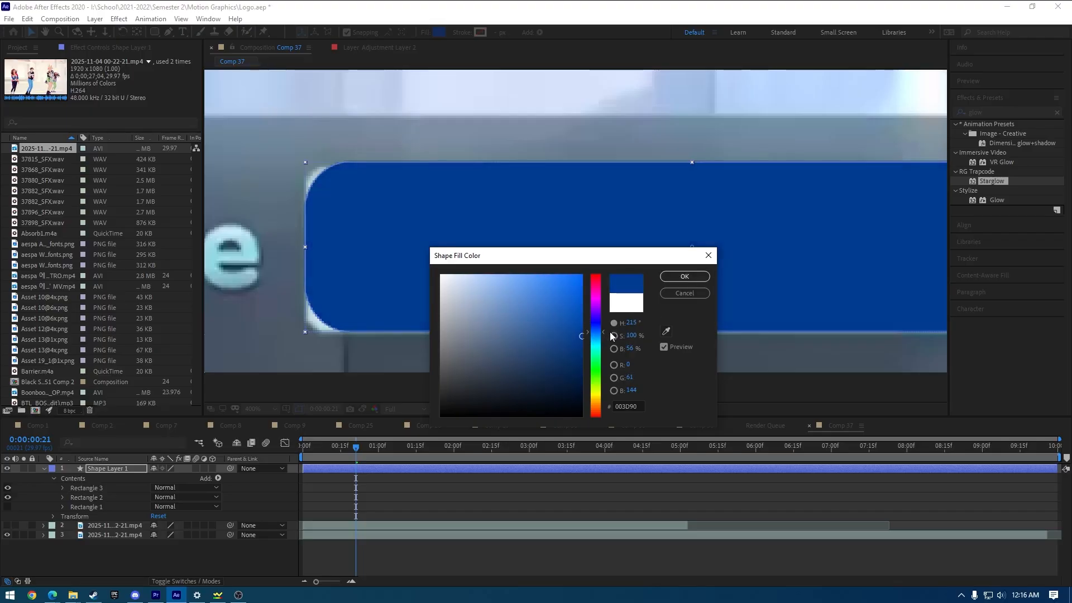
pyautogui.click(696, 277)
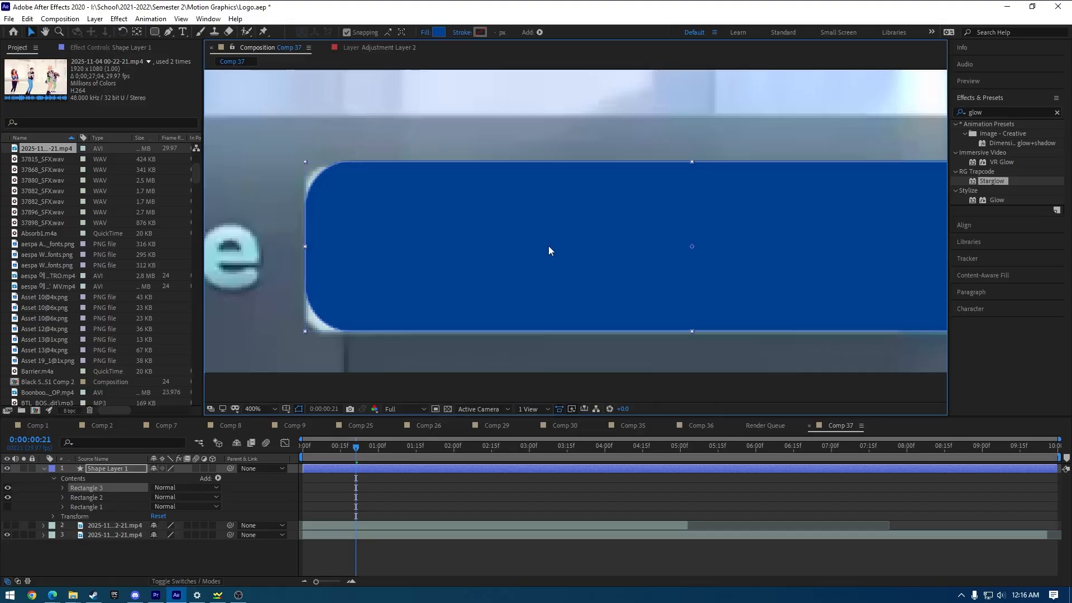
pyautogui.click(453, 257)
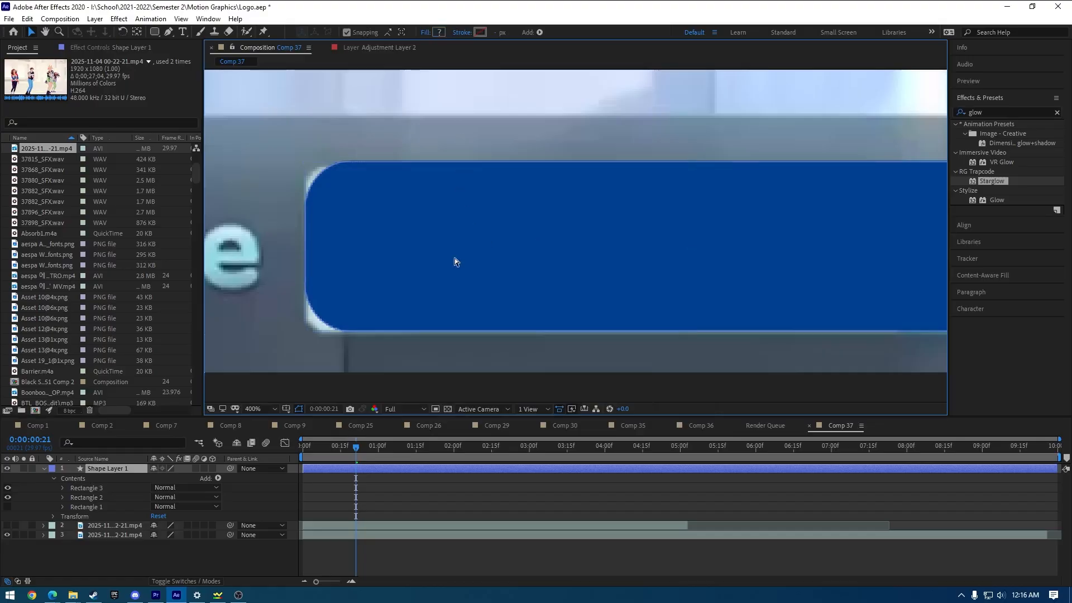
pyautogui.hotkey('ctrl', 'd')
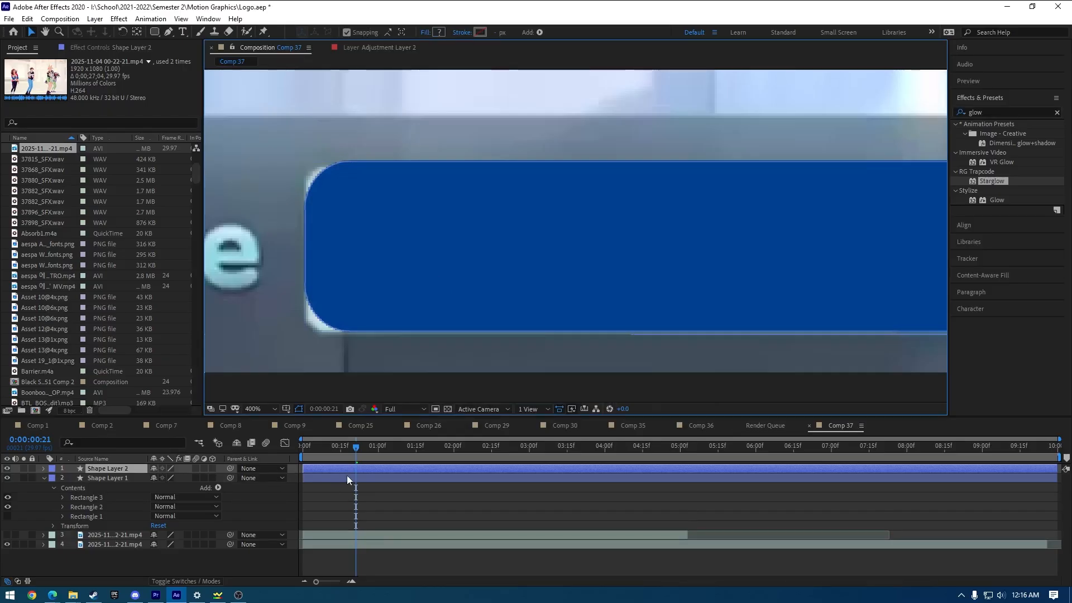
pyautogui.click(361, 467)
pyautogui.click(43, 469)
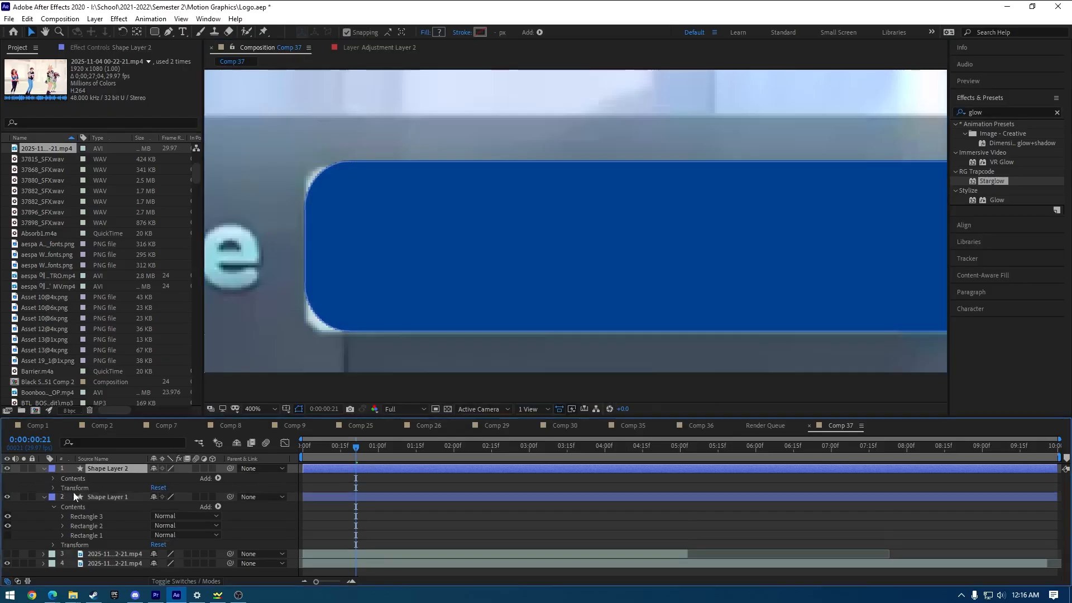
pyautogui.click(53, 478)
pyautogui.click(92, 498)
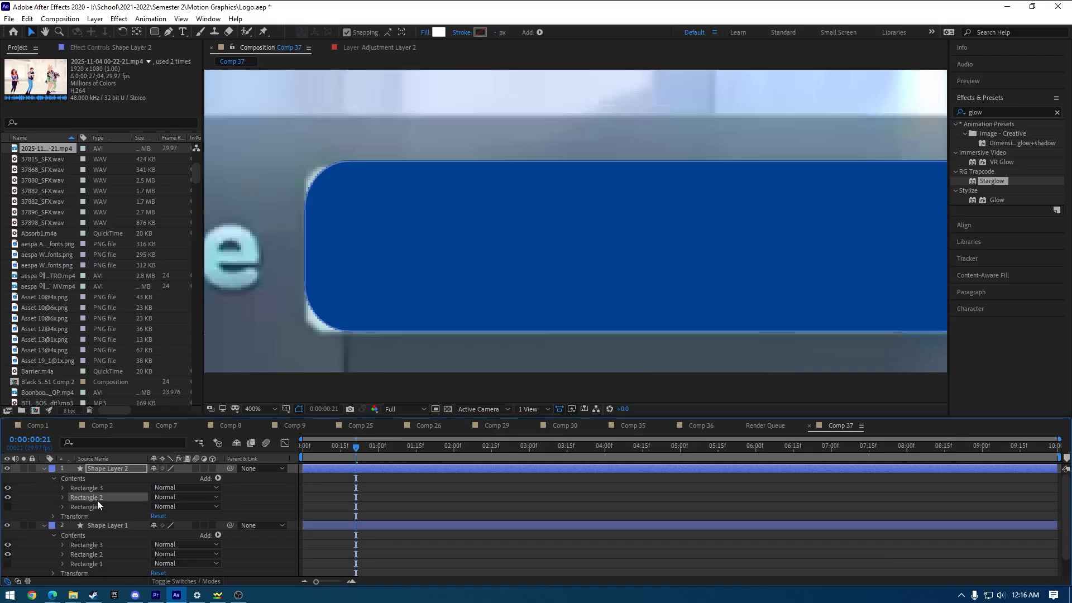
pyautogui.hotkey('alt', ']')
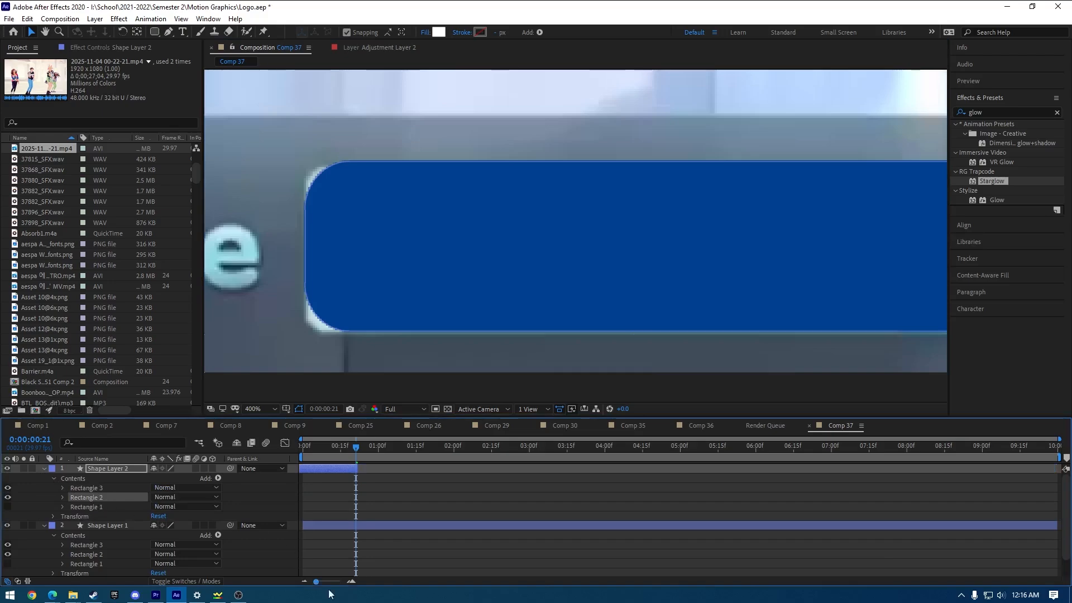
pyautogui.press('Delete')
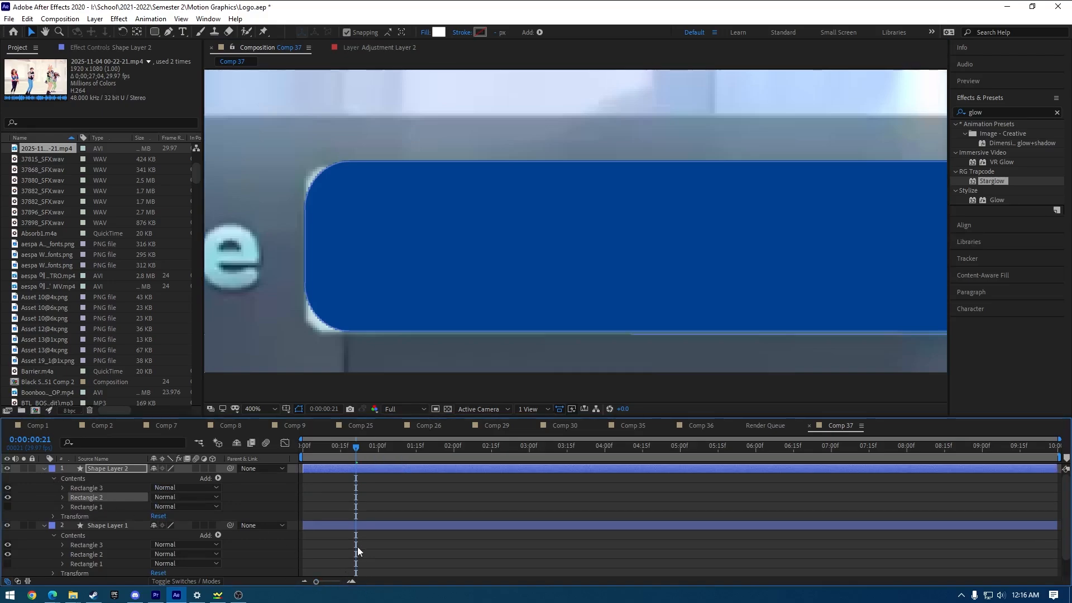
# Show Rectangle 1 briefly behind the blue box, hide it again, and nudge Rectangle 3 slightly to the left.
pyautogui.click(97, 488)
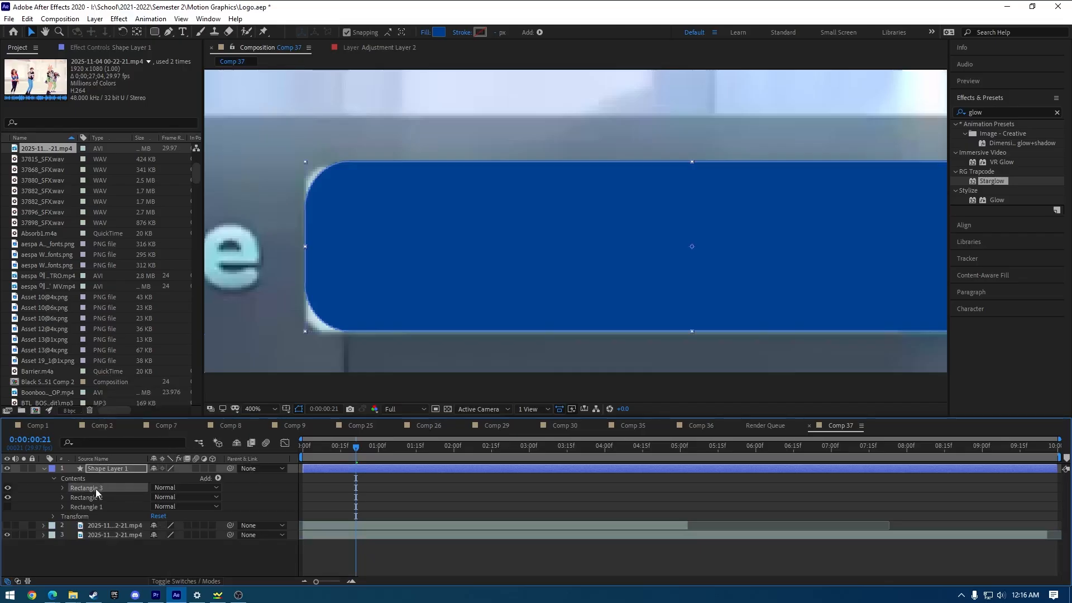
pyautogui.keyDown('ctrl'); pyautogui.click(115, 491); pyautogui.keyUp('ctrl')
pyautogui.click(104, 487)
pyautogui.click(8, 506)
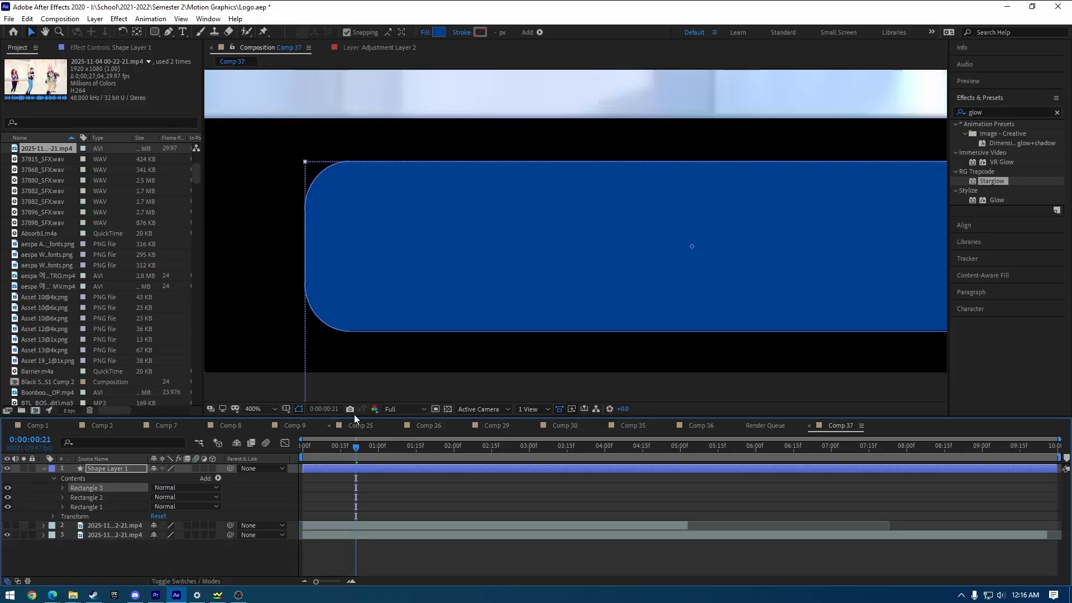
pyautogui.click(8, 506)
pyautogui.click(523, 299)
pyautogui.press('Left')
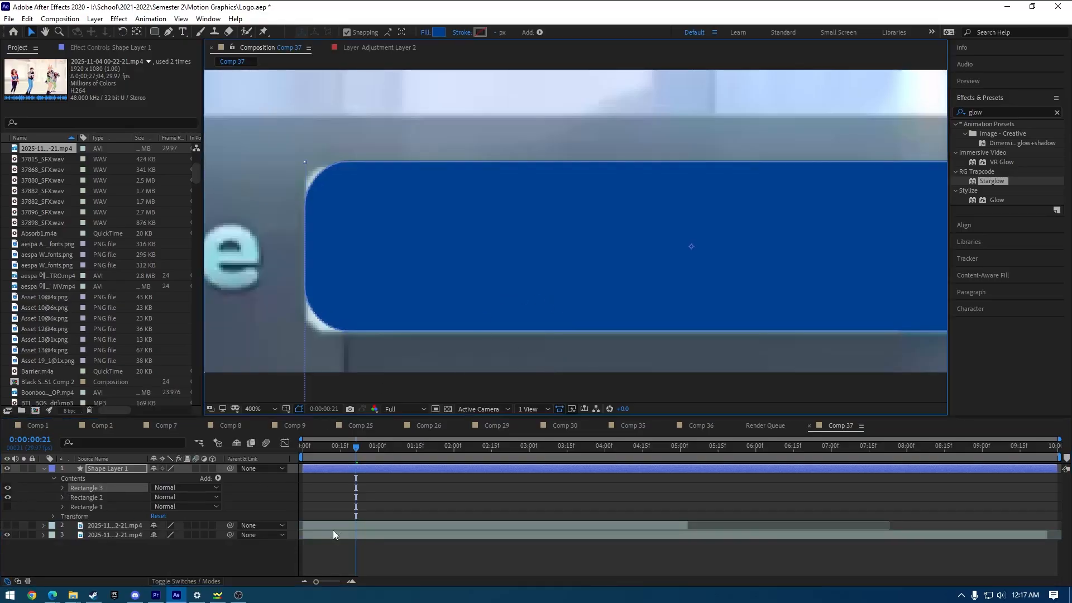
# Toggle Rectangle 3's visibility and inspect its contents to compare the blue box with the search box in the footage.
pyautogui.moveTo(317, 581); pyautogui.dragTo(254, 584)
pyautogui.scroll(-2, 519, 282)
pyautogui.scroll(-1, 537, 272)
pyautogui.scroll(1, 550, 280)
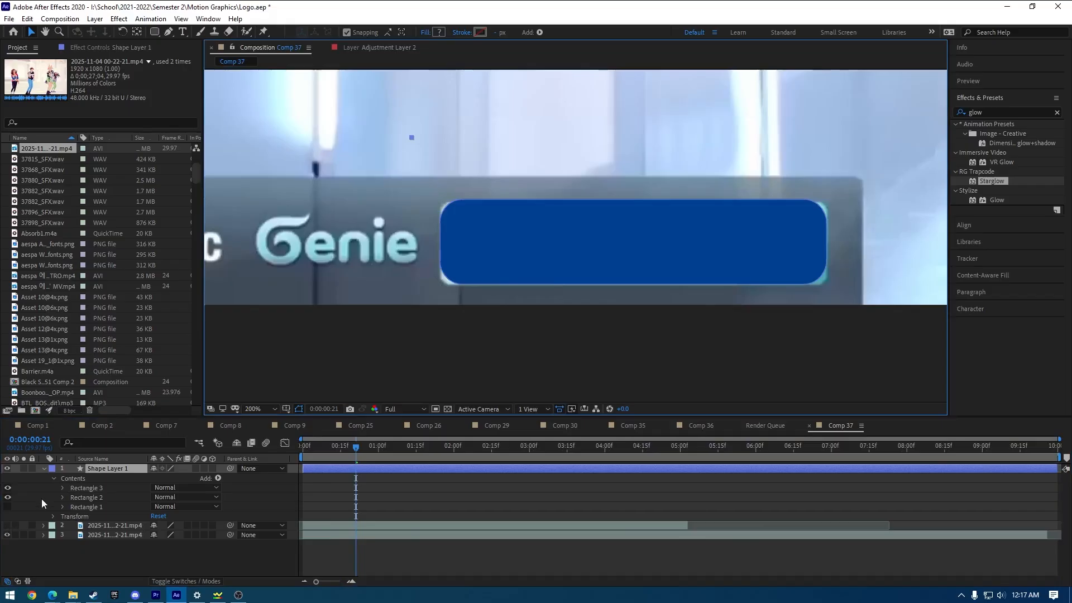
pyautogui.click(8, 488)
pyautogui.click(8, 489)
pyautogui.click(8, 488)
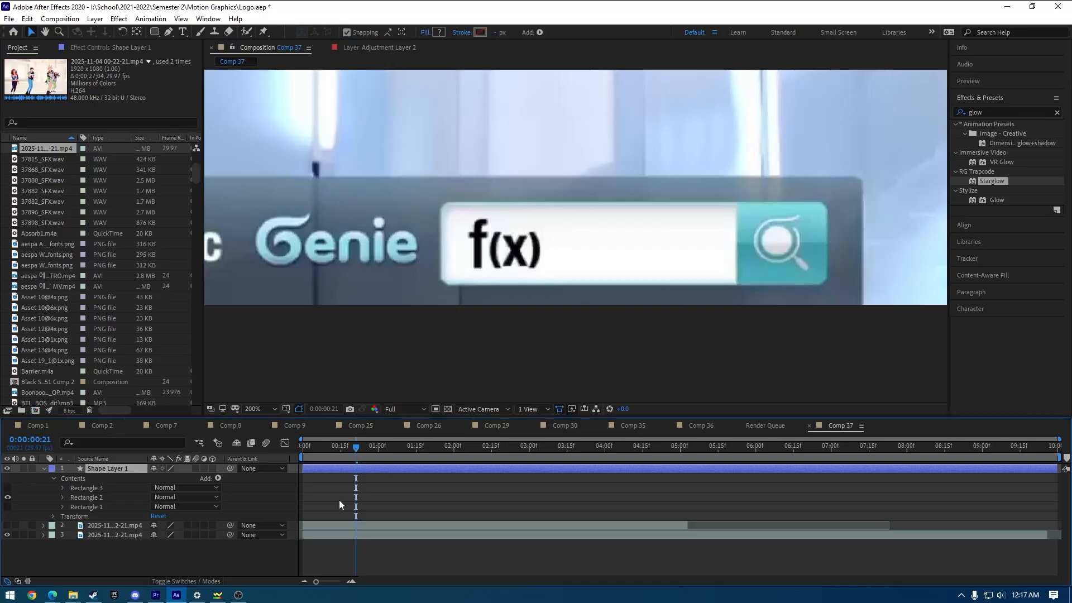
pyautogui.click(62, 487)
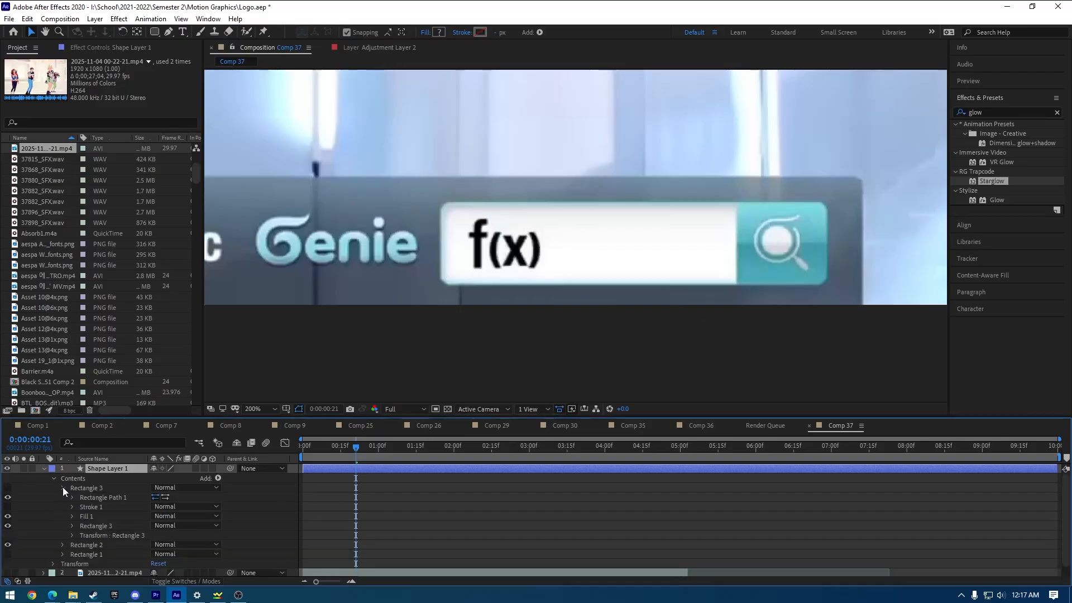
pyautogui.click(62, 488)
pyautogui.click(8, 488)
# Activate the Rounded Rectangle tool for drawing on Shape Layer 1.
pyautogui.click(493, 167)
pyautogui.press('q')
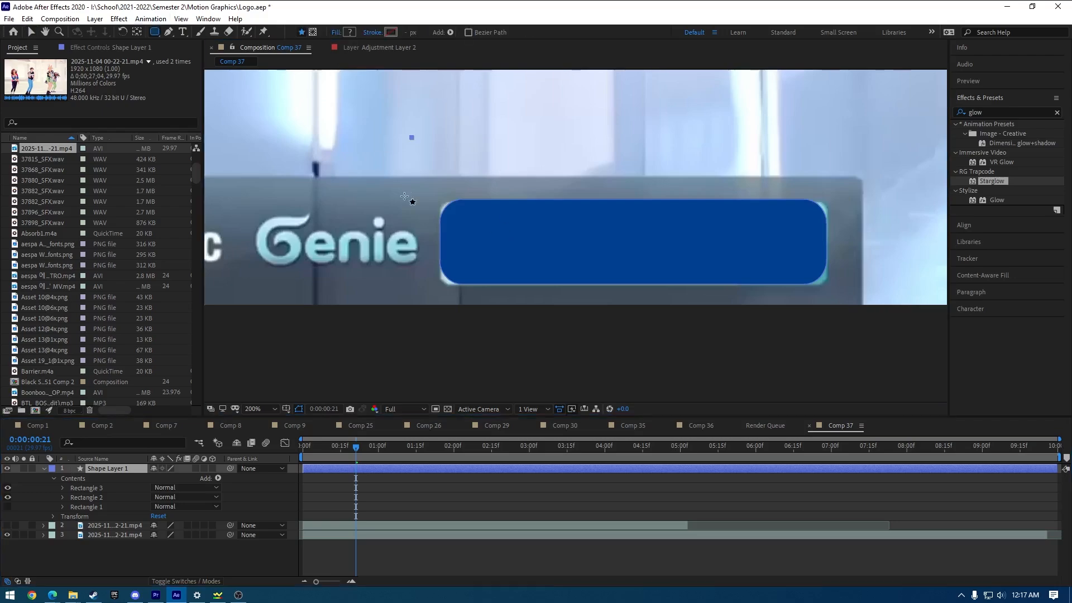
pyautogui.click(349, 32)
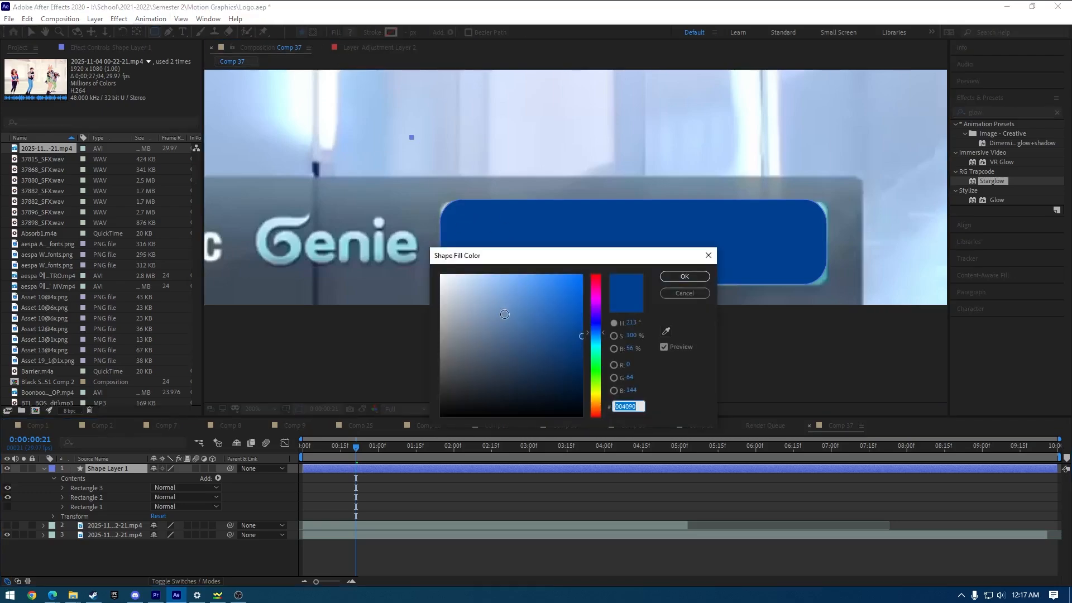
pyautogui.click(441, 275)
pyautogui.click(676, 296)
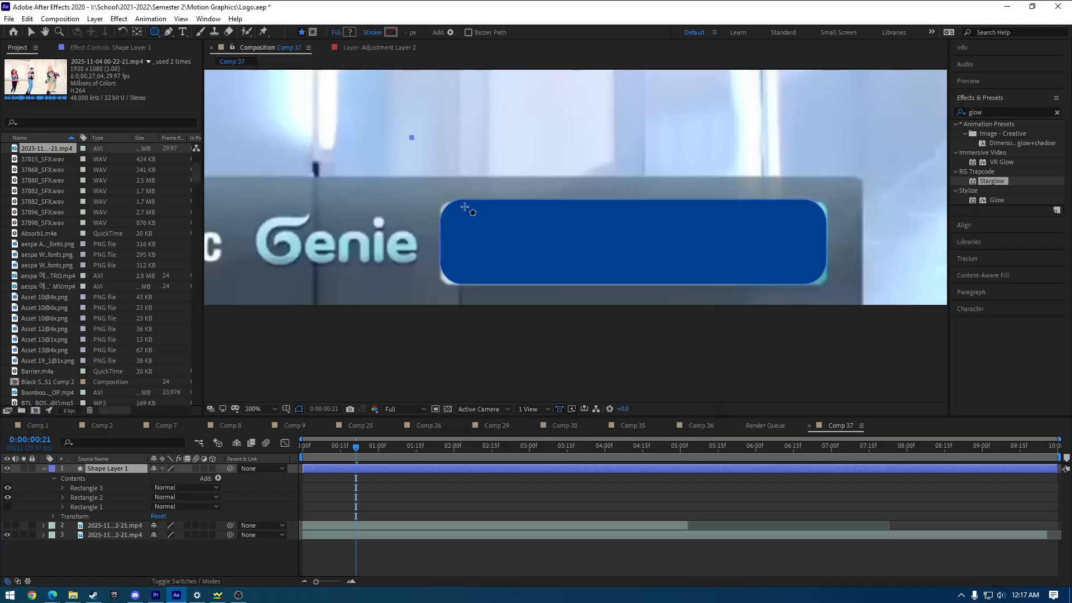
# Draw a rounded rectangle about 254 by 53.5 px inside the blue box and fill it with white (FFFFFF).
pyautogui.moveTo(452, 212); pyautogui.dragTo(734, 271)
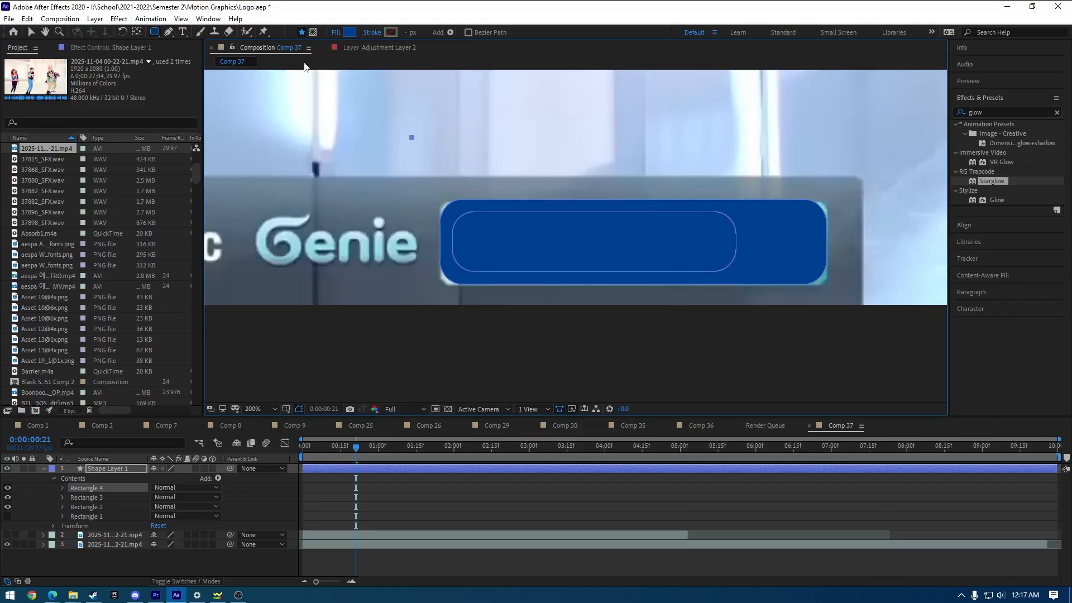
pyautogui.click(349, 32)
pyautogui.click(441, 275)
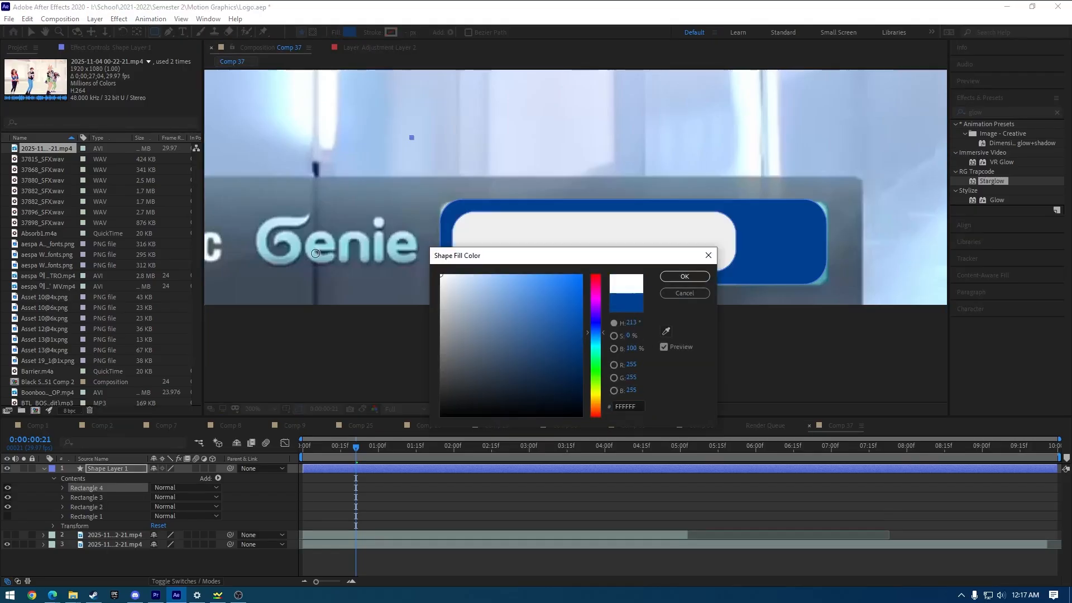
pyautogui.click(682, 283)
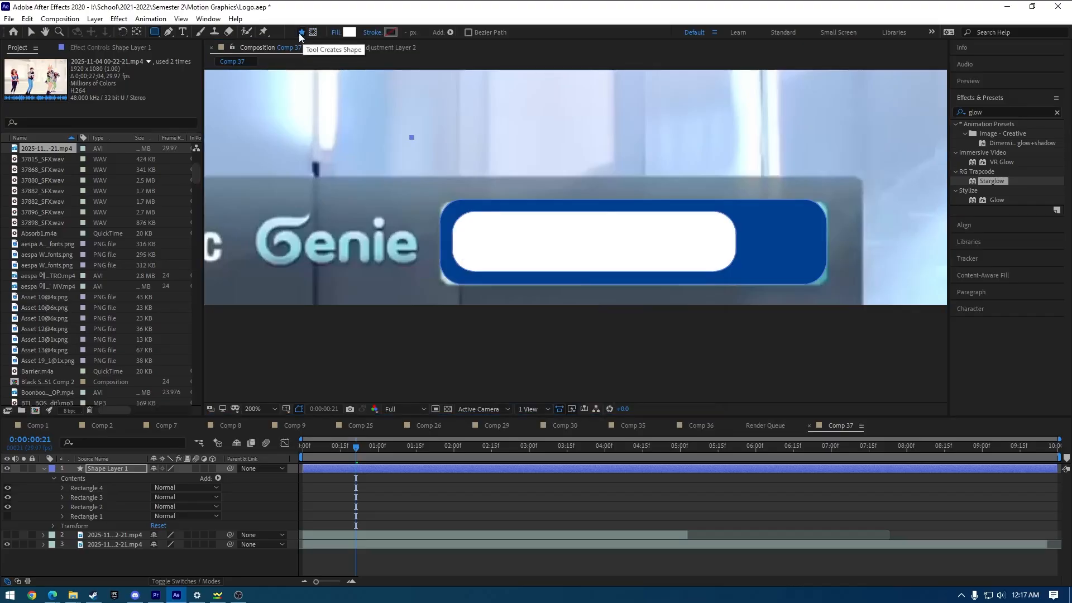
# Set the roundness of the white Rectangle 4's path to 3.0.
pyautogui.click(31, 32)
pyautogui.click(695, 260)
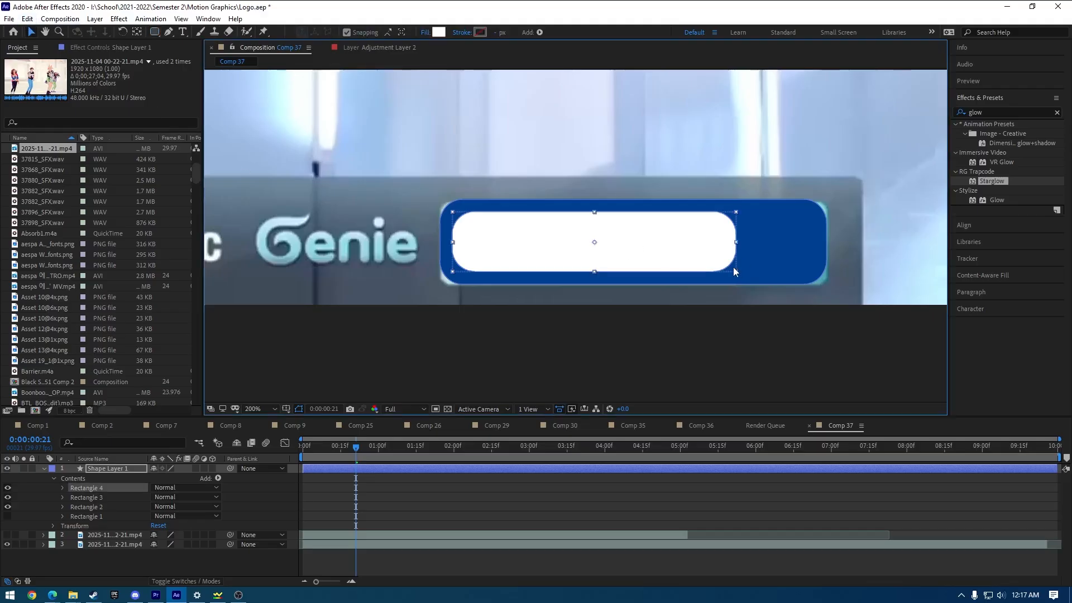
pyautogui.rightClick(738, 274)
pyautogui.rightClick(691, 259)
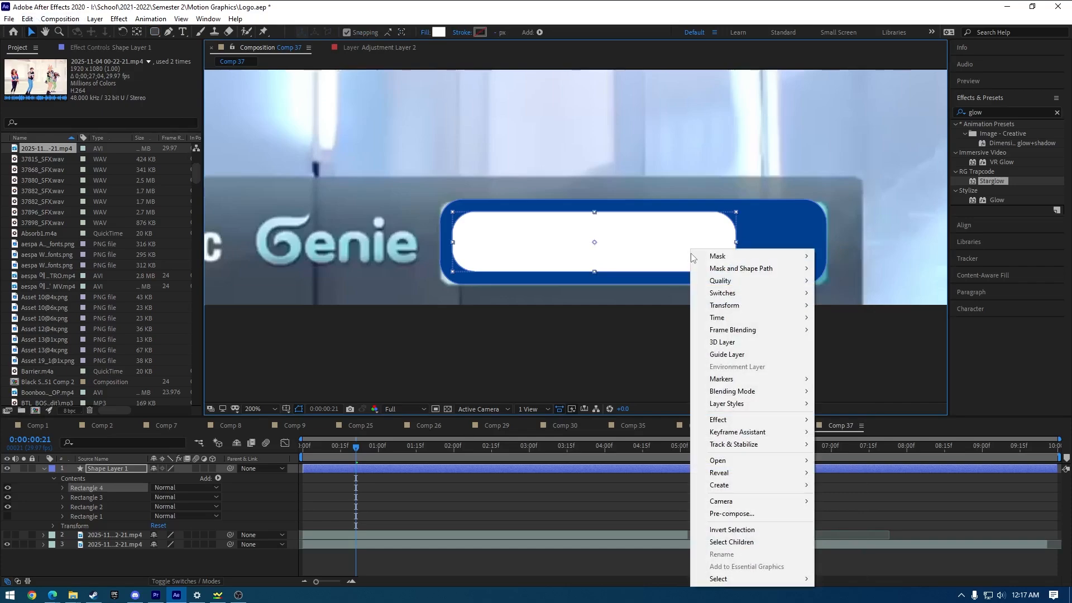
pyautogui.click(63, 487)
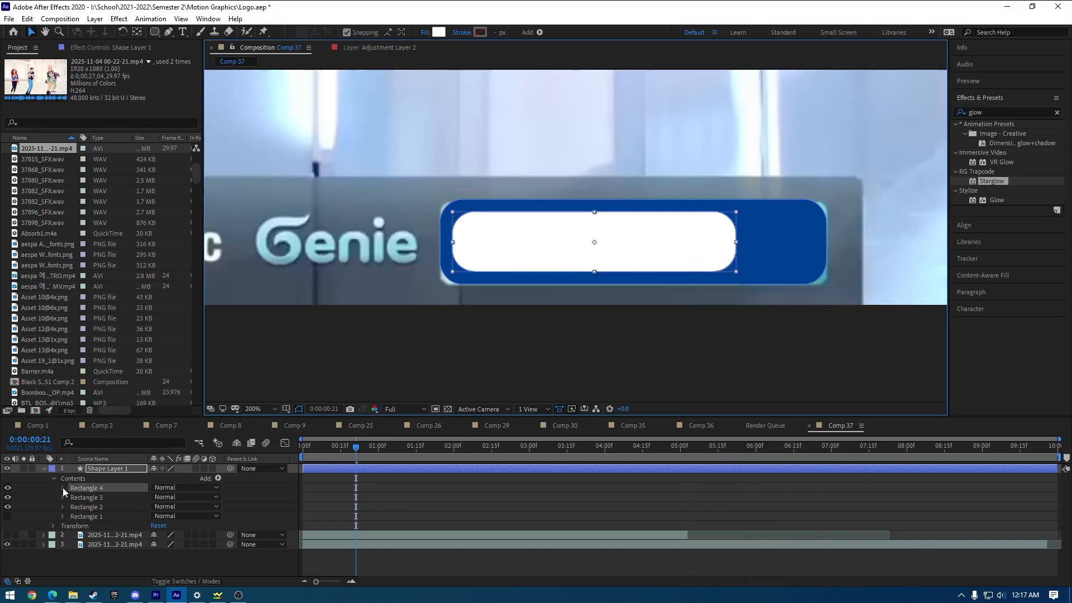
pyautogui.click(62, 487)
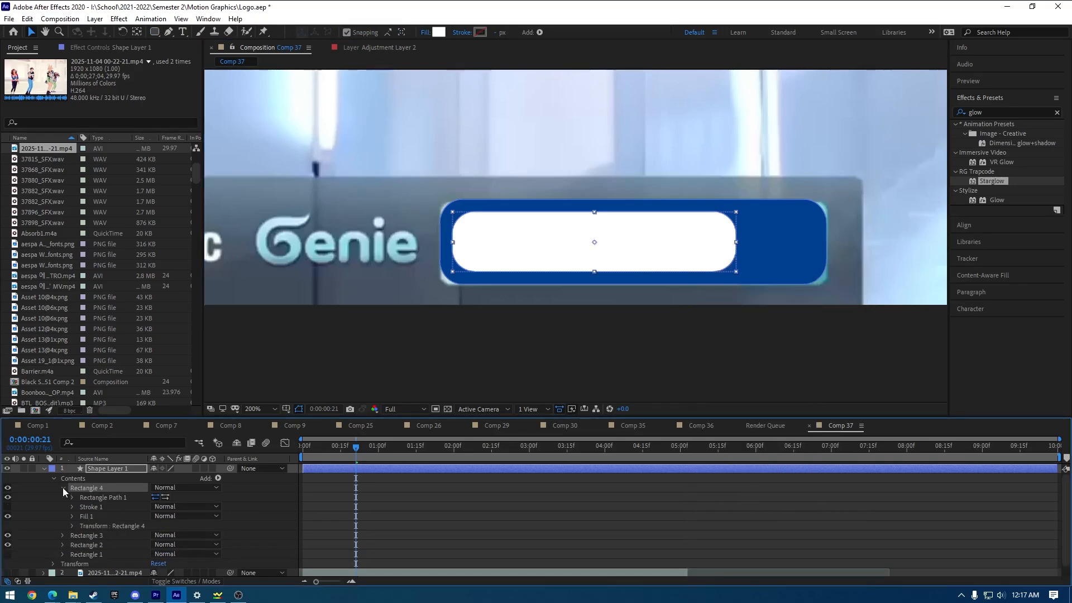
pyautogui.click(74, 514)
pyautogui.click(72, 515)
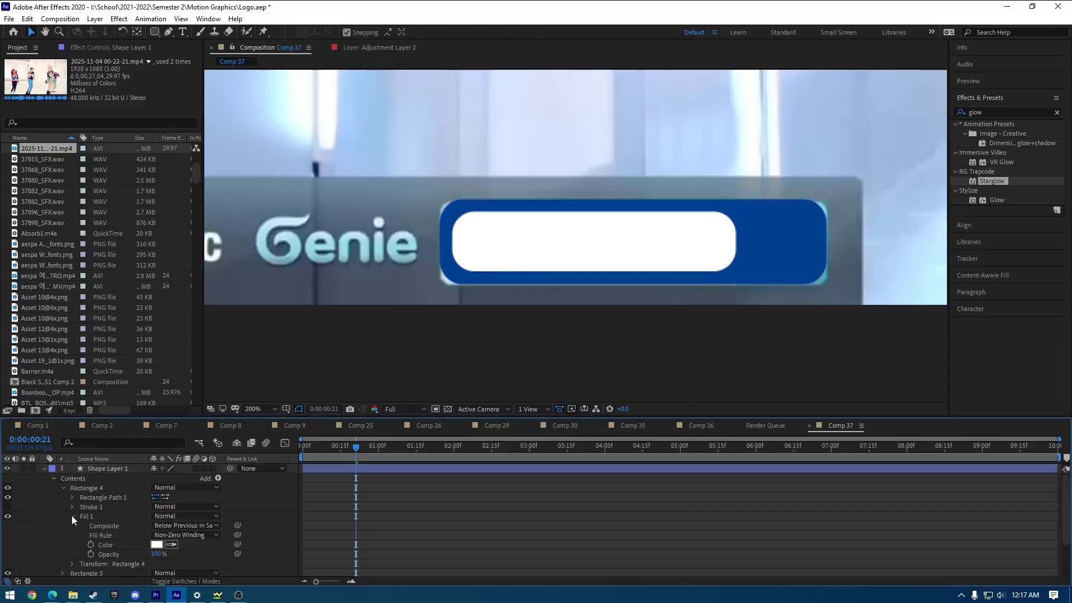
pyautogui.click(72, 516)
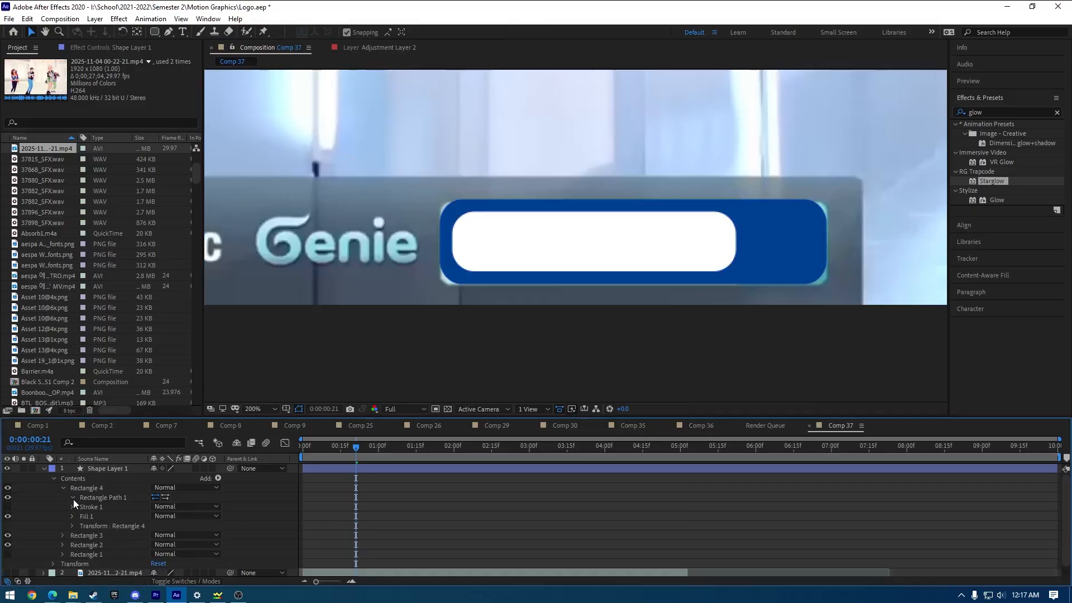
pyautogui.click(72, 498)
pyautogui.moveTo(155, 525); pyautogui.dragTo(2, 541)
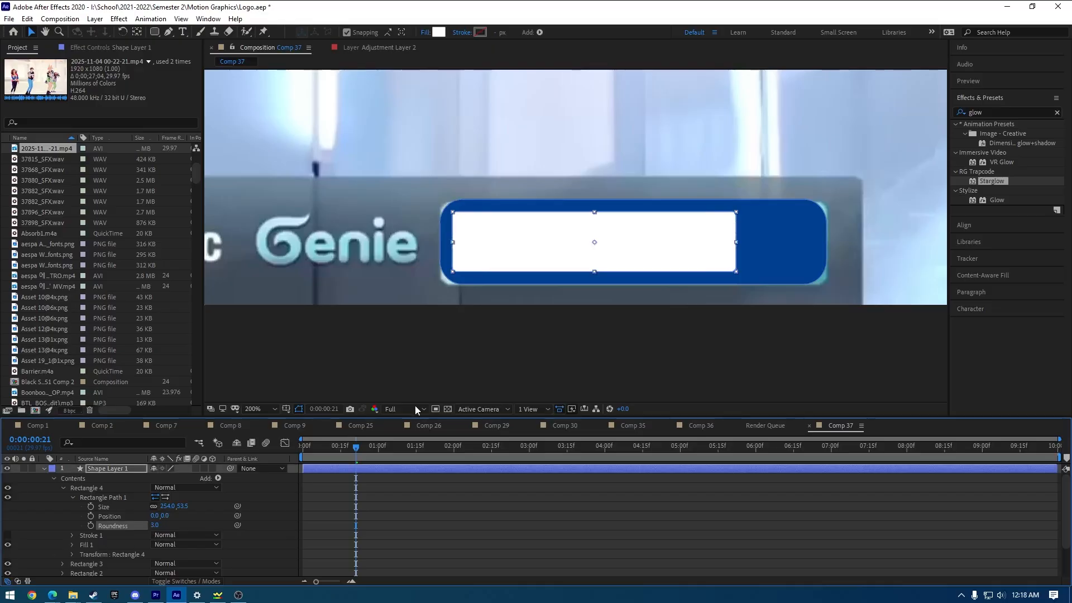
# Set the roundness of the blue Rectangle 3's path to 14.0.
pyautogui.click(778, 252)
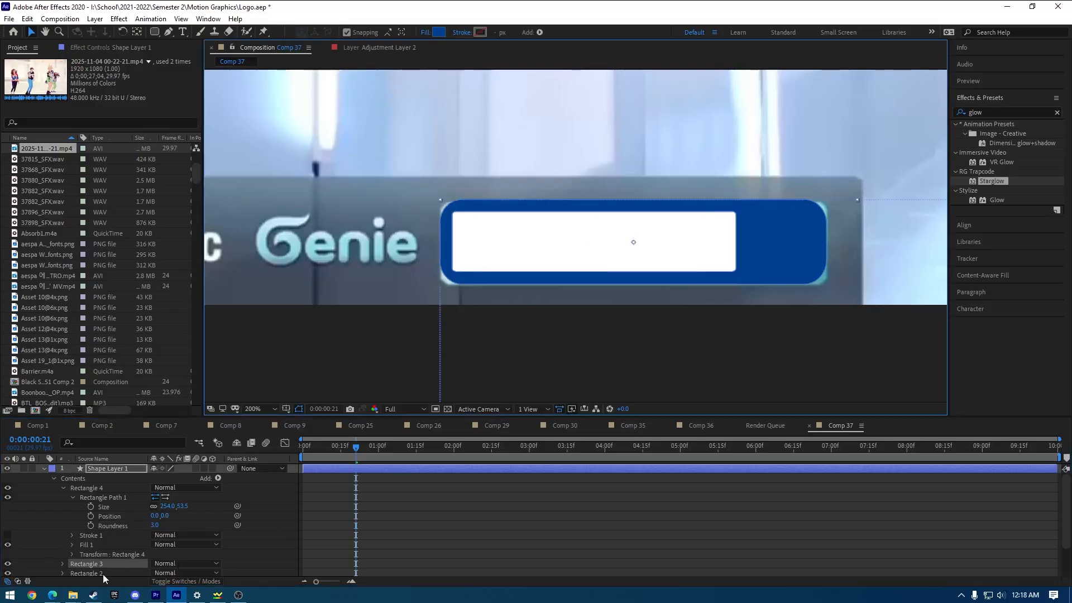
pyautogui.click(62, 564)
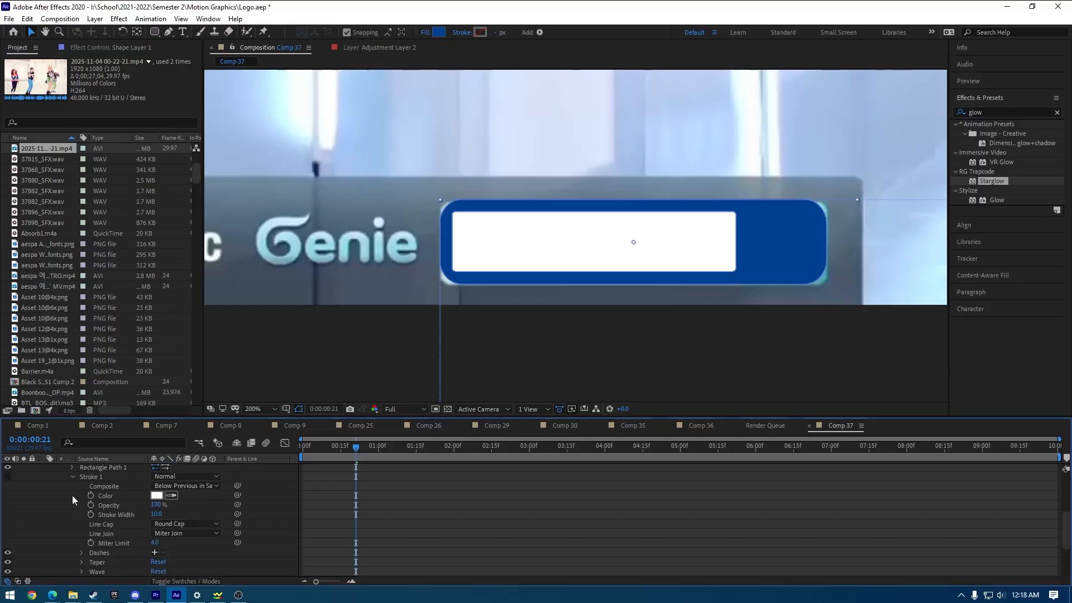
pyautogui.click(72, 477)
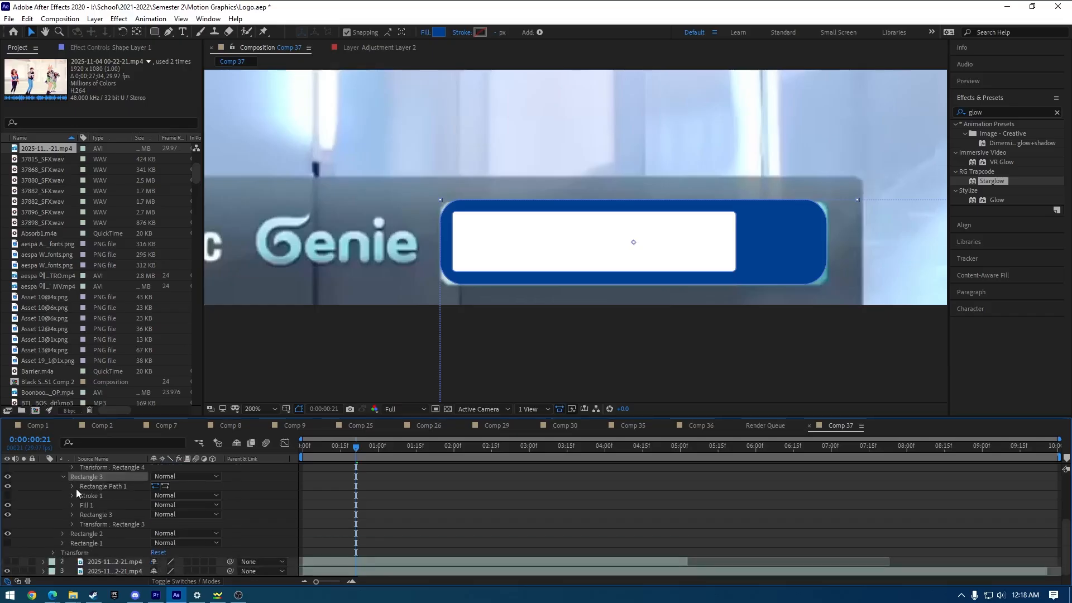
pyautogui.click(72, 486)
pyautogui.moveTo(159, 514); pyautogui.dragTo(156, 521)
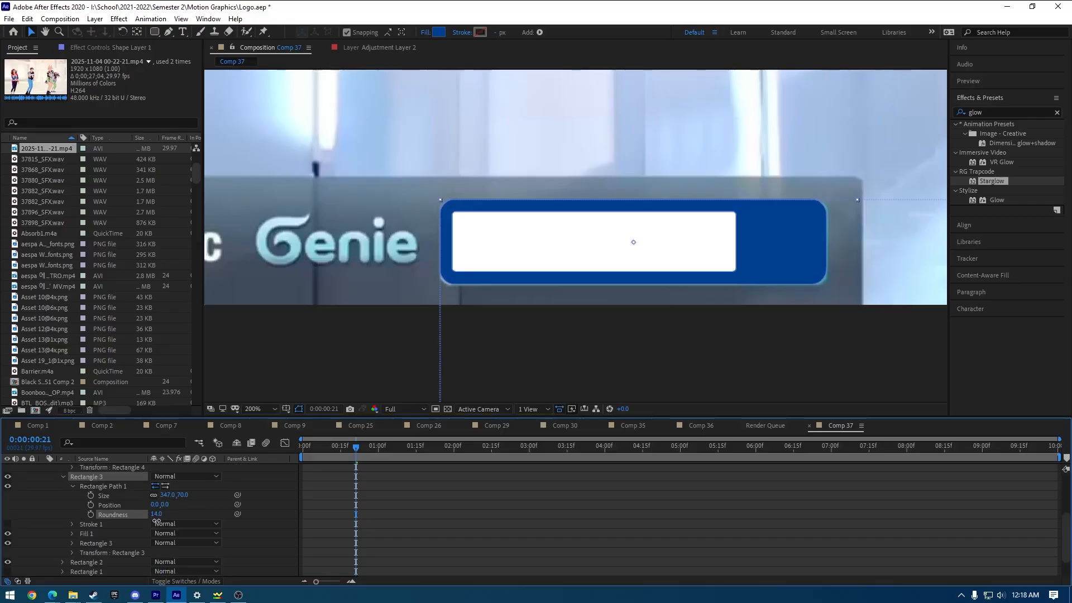
# Try to reduce Rectangle 3's height slightly, and undo the change.
pyautogui.click(776, 253)
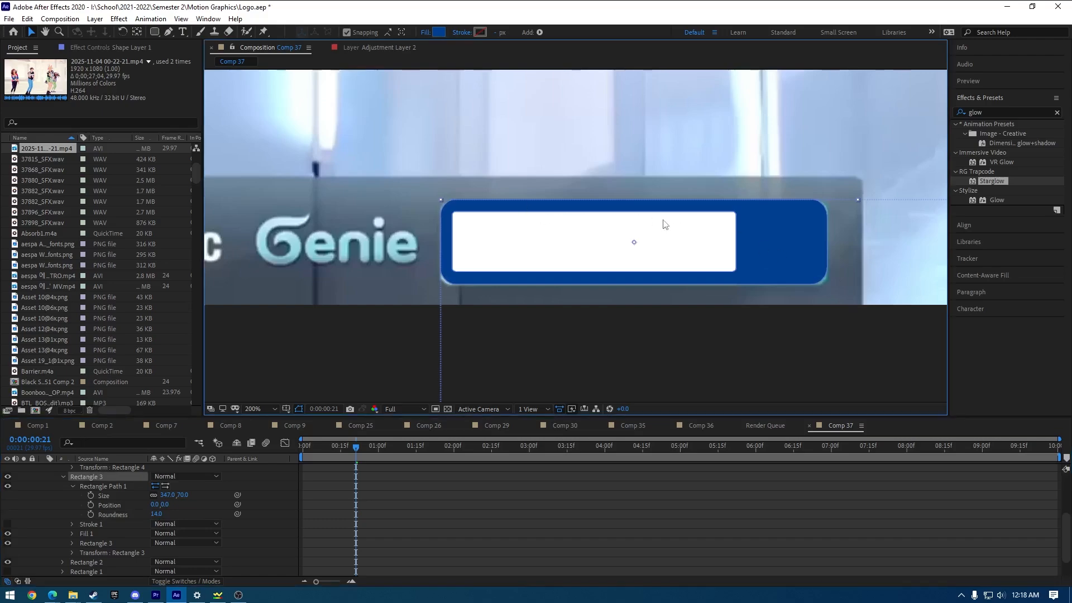
pyautogui.moveTo(856, 198); pyautogui.dragTo(855, 200)
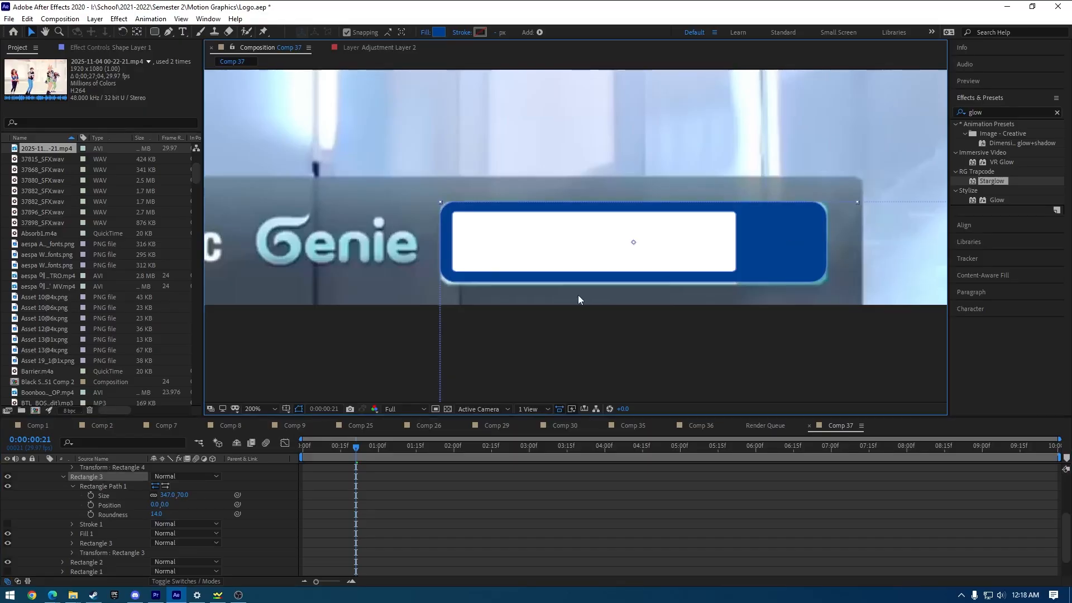
pyautogui.hotkey('ctrl', 'z')
# Nudge Rectangle 3 slightly downward to align it with the search box, and collapse its properties.
pyautogui.press('Down')
pyautogui.press('Down')
pyautogui.press('Down')
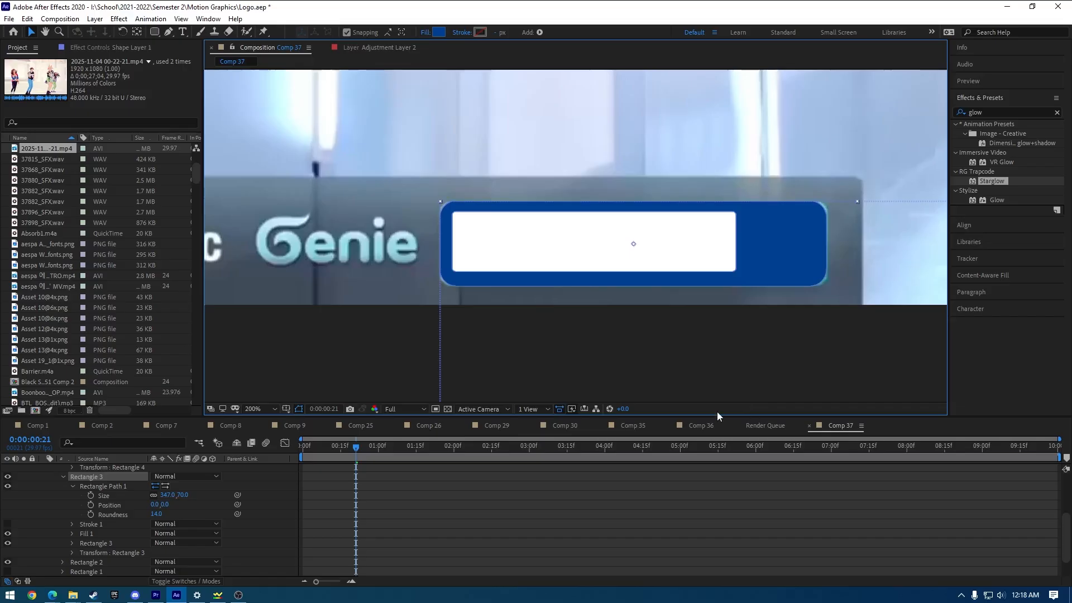
pyautogui.click(525, 480)
pyautogui.click(530, 261)
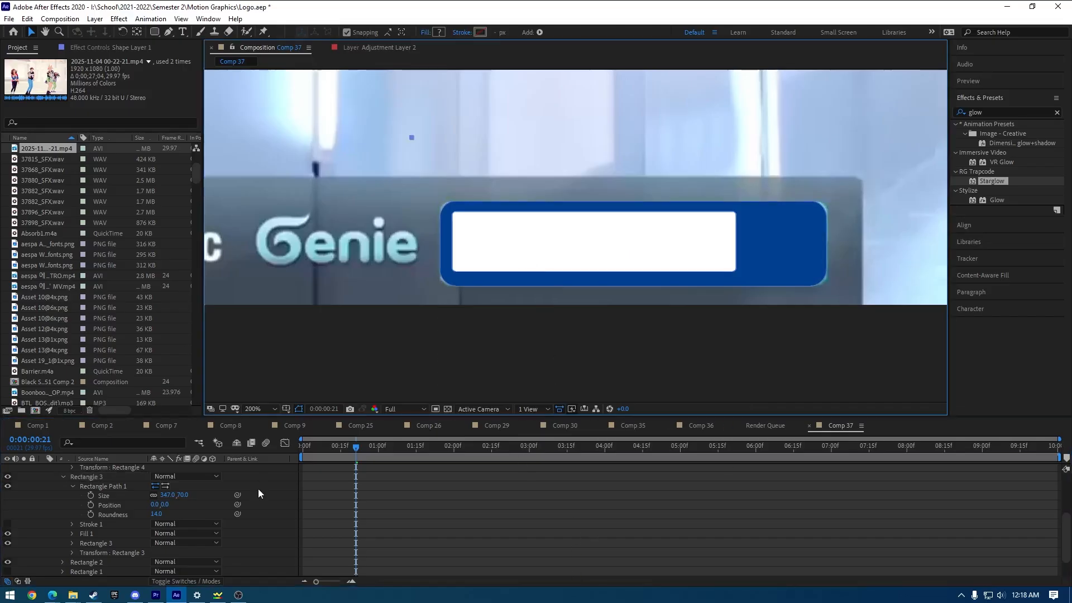
pyautogui.click(71, 486)
pyautogui.click(62, 476)
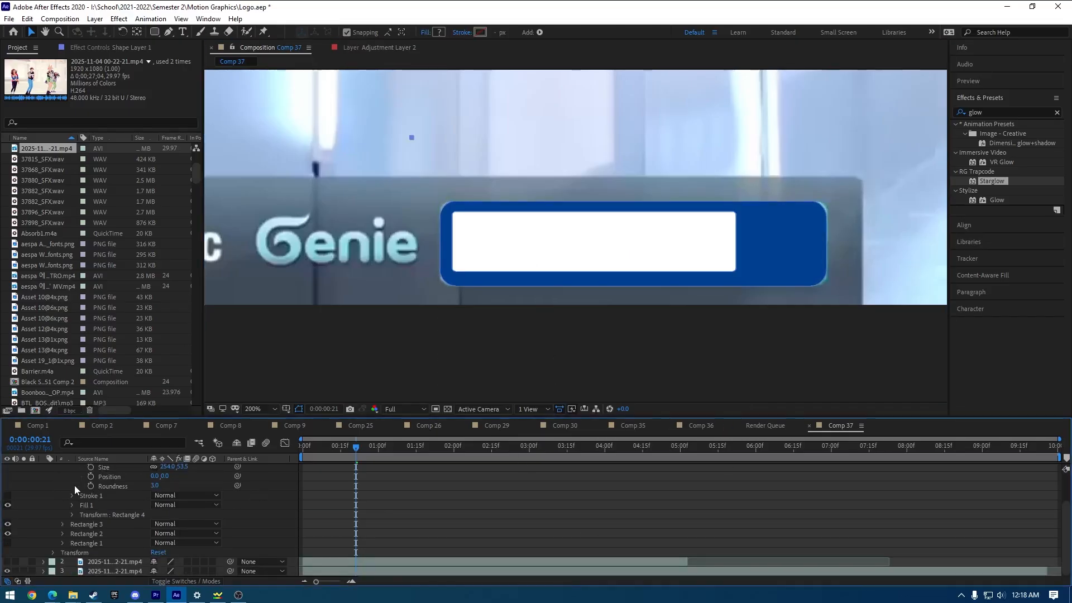
# Try enlarging Rectangle 4's path and shifting its position, and undo both changes.
pyautogui.scroll(2, 55, 511)
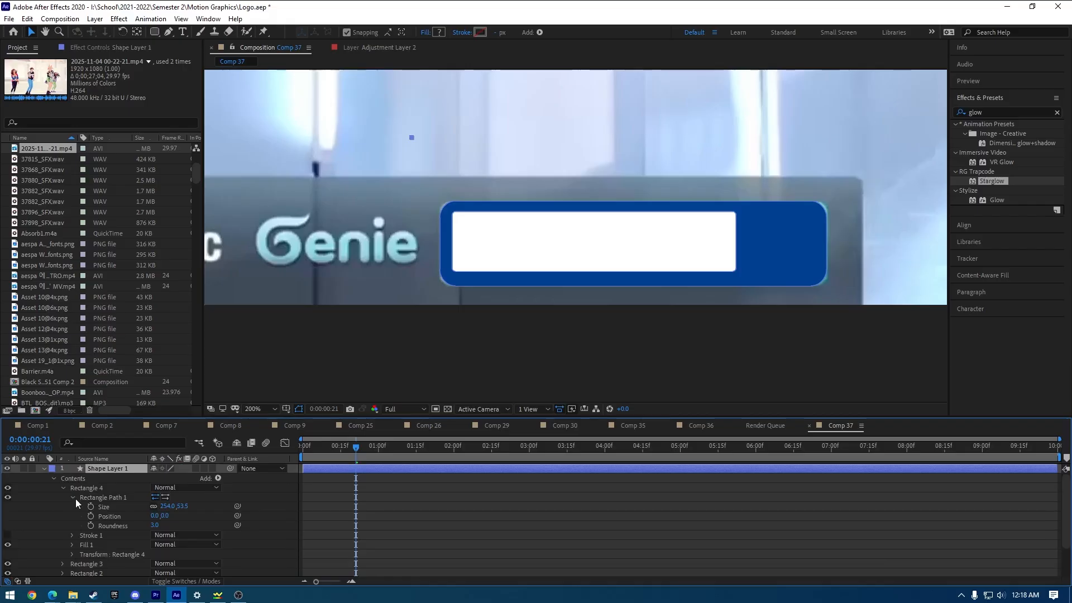
pyautogui.moveTo(166, 506); pyautogui.dragTo(192, 514)
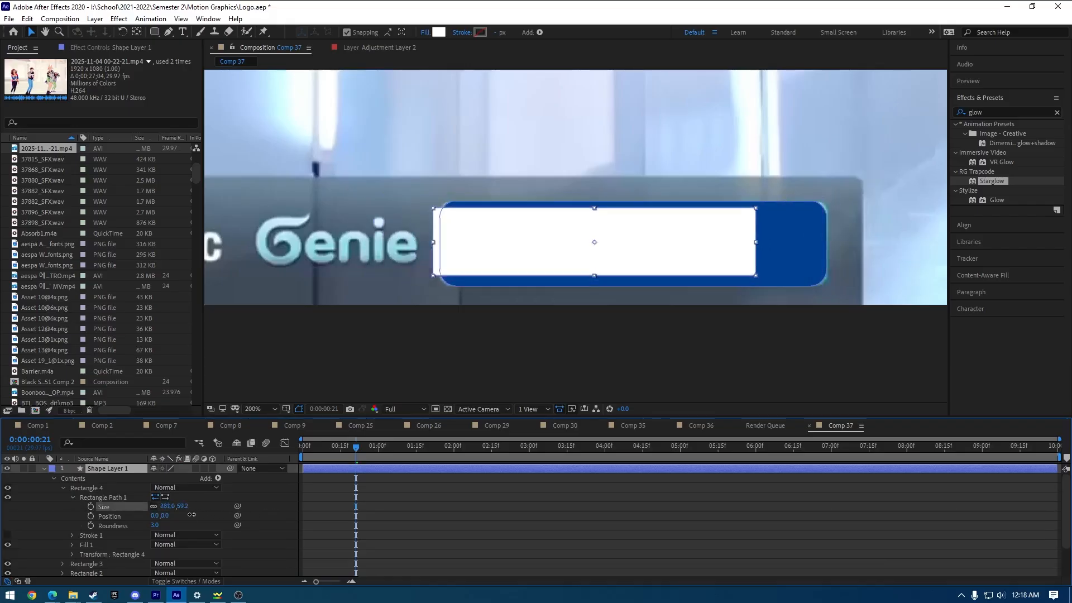
pyautogui.hotkey('ctrl', 'z')
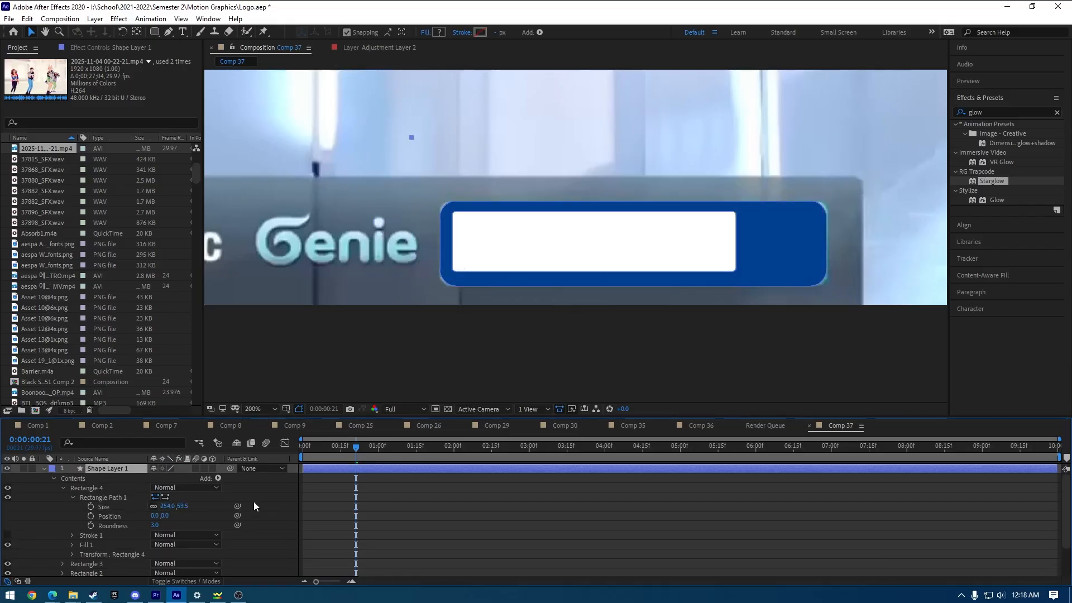
pyautogui.click(184, 505)
pyautogui.click(152, 514)
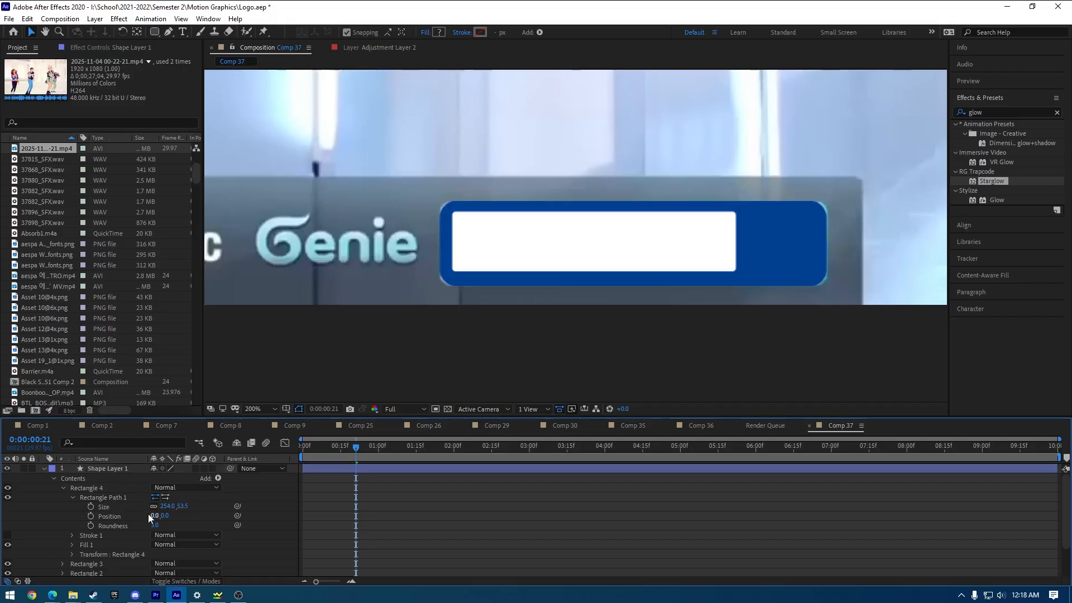
pyautogui.moveTo(158, 516)
pyautogui.mouseDown()
pyautogui.moveTo(202, 517)
pyautogui.moveTo(143, 516)
pyautogui.mouseUp()
pyautogui.hotkey('ctrl', 'z')
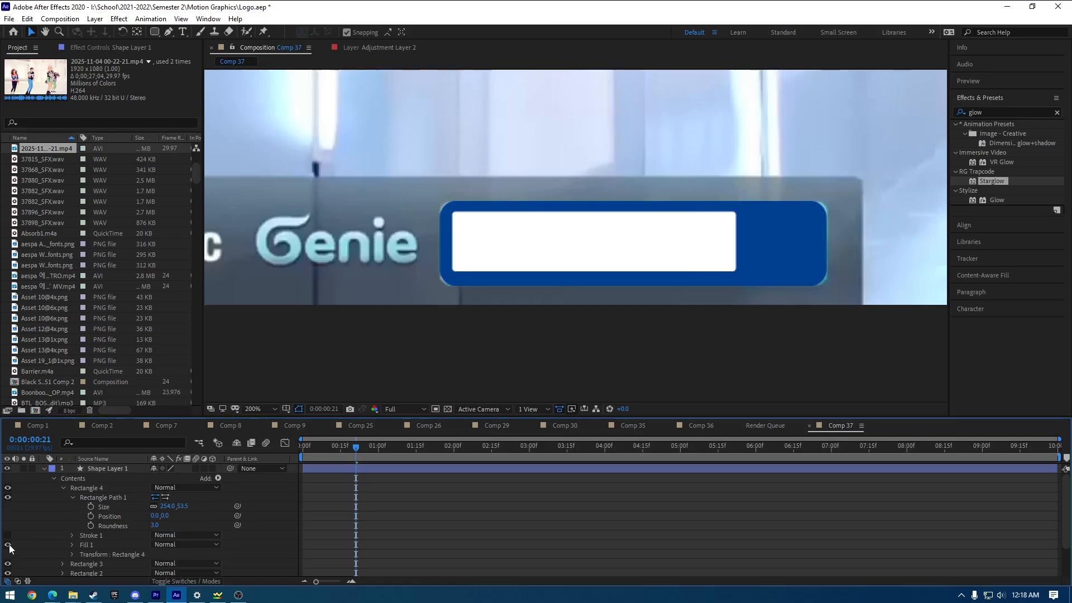
# Hide Rectangle 3 to expose the original search box behind the white rectangle, and select the white shape.
pyautogui.click(8, 564)
pyautogui.click(8, 564)
pyautogui.click(9, 564)
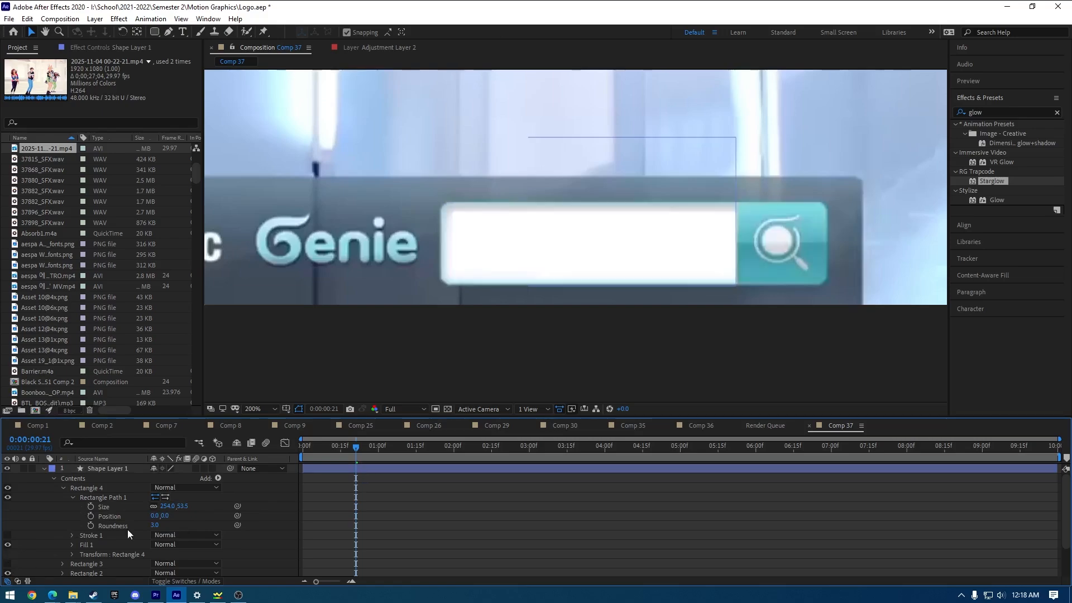
pyautogui.click(567, 258)
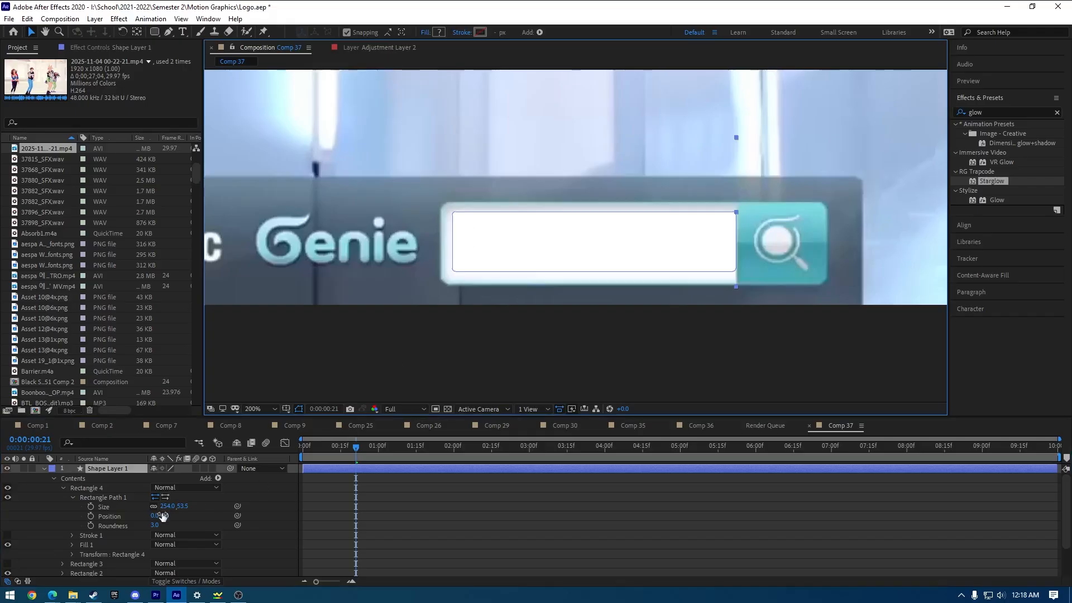
# Enlarge Rectangle 4's path to 270.0 by 56.9 and narrow the shape horizontally towards the original search field's width.
pyautogui.moveTo(165, 506); pyautogui.dragTo(175, 507)
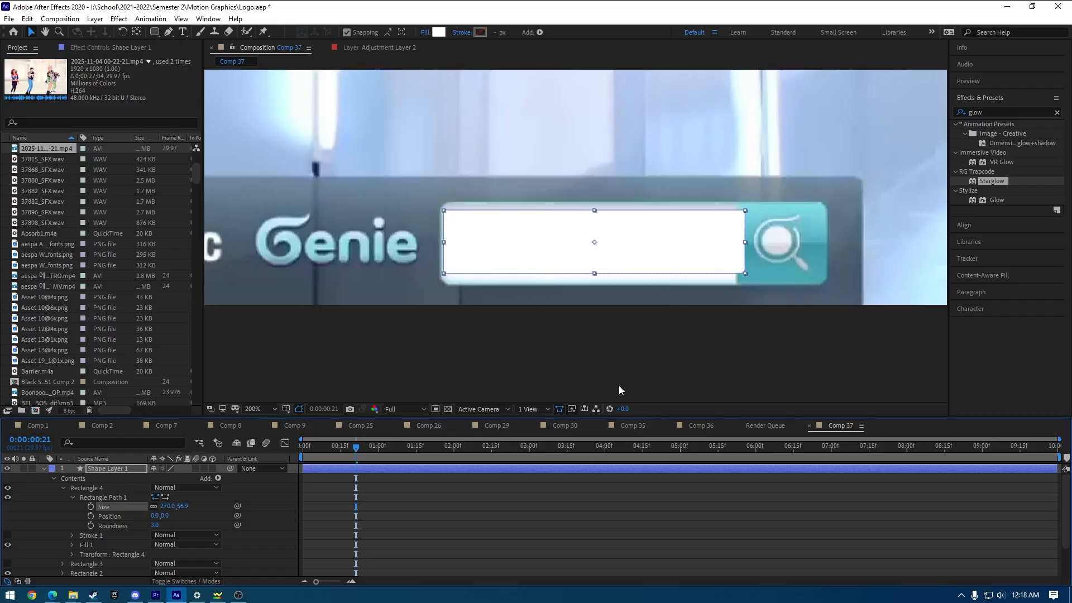
pyautogui.moveTo(746, 242); pyautogui.dragTo(734, 242)
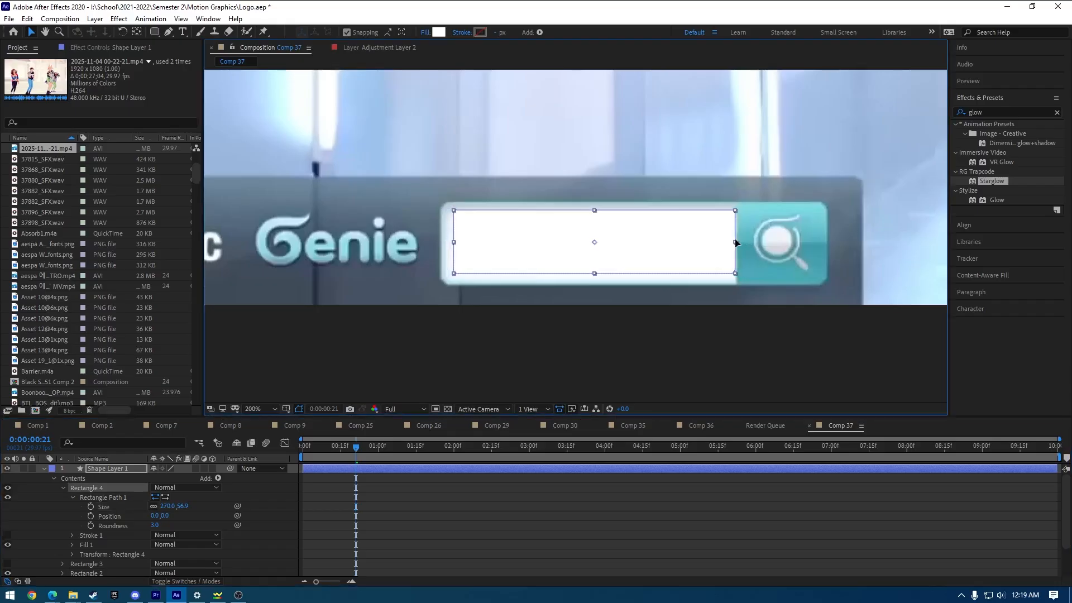
pyautogui.moveTo(454, 242); pyautogui.dragTo(445, 242)
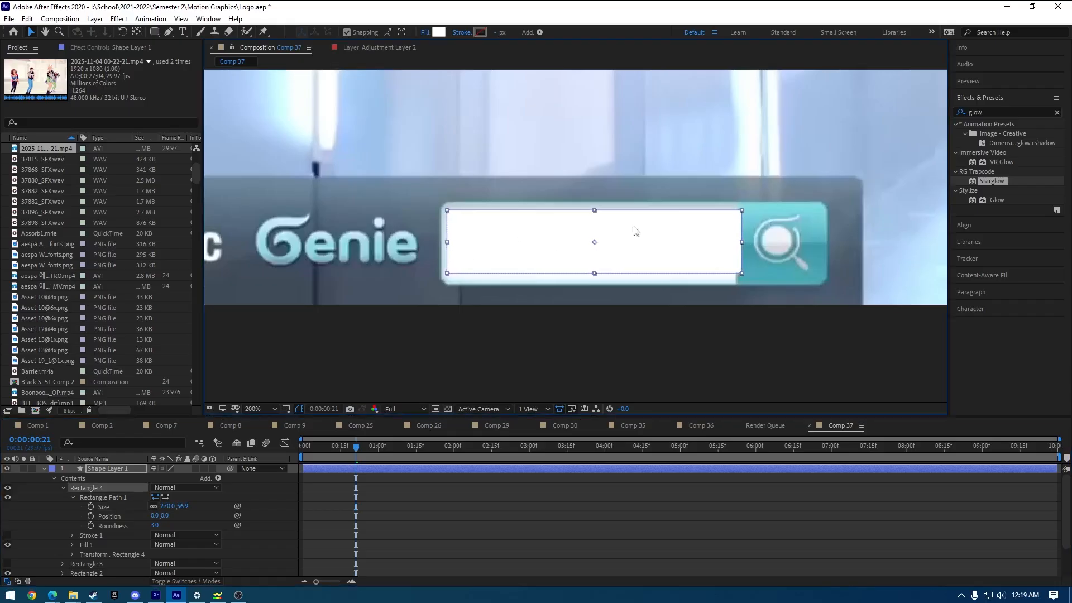
pyautogui.moveTo(742, 242); pyautogui.dragTo(734, 243)
# Nudge the white rectangle slightly down and to the left, and stretch its height and width to fill the original search field.
pyautogui.press('Down')
pyautogui.press('Left')
pyautogui.press('Left')
pyautogui.press('Left')
pyautogui.moveTo(591, 212); pyautogui.dragTo(591, 206)
pyautogui.moveTo(731, 242); pyautogui.dragTo(735, 244)
pyautogui.click(346, 555)
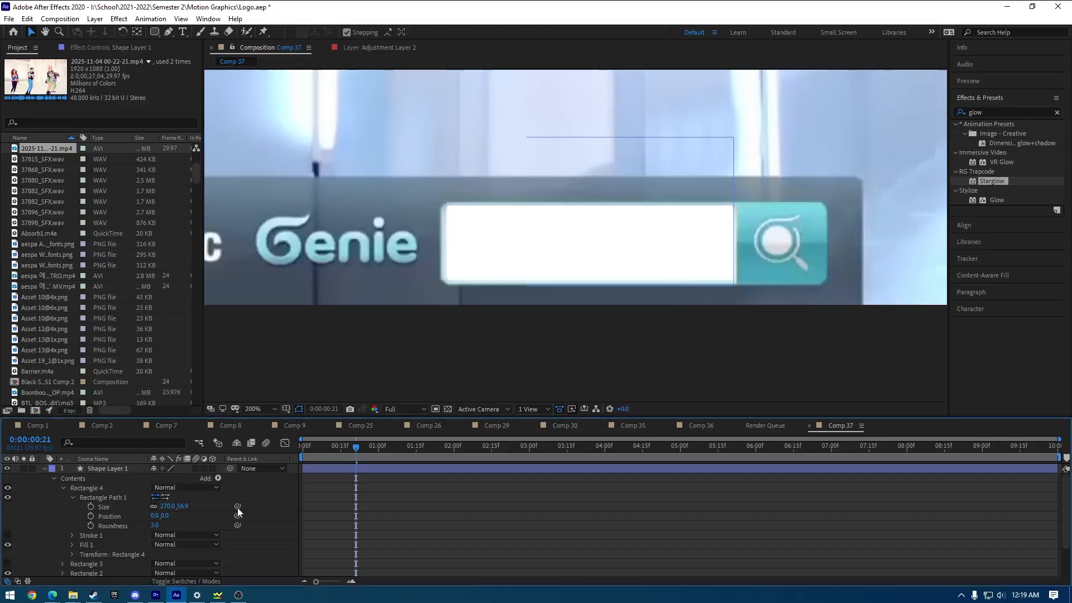
# Duplicate Rectangle 4 and move the copy out of its group to the first place in the shape layer's contents.
pyautogui.click(106, 487)
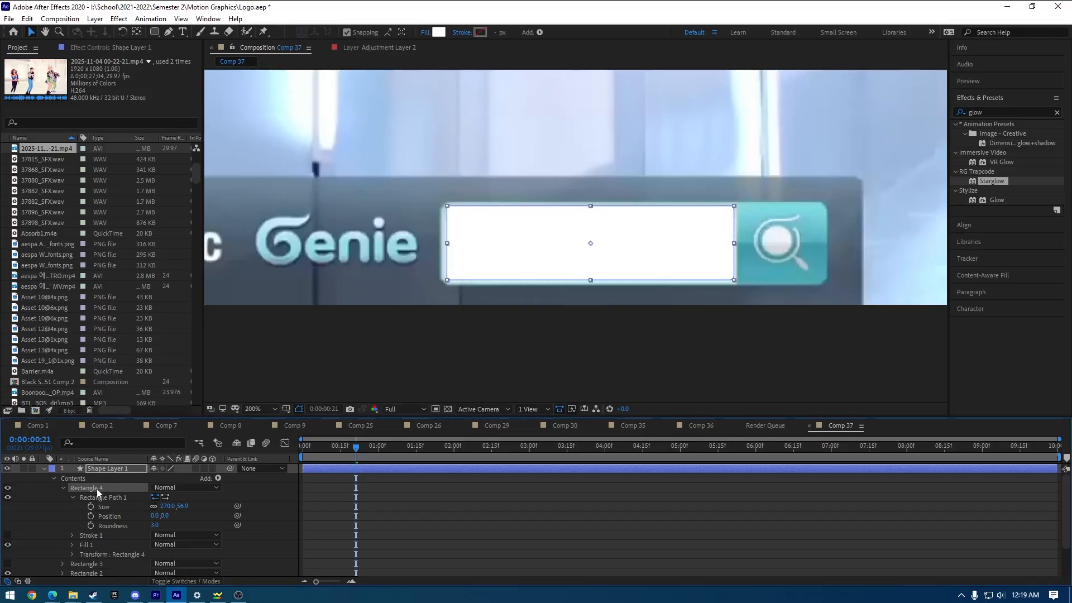
pyautogui.hotkey('ctrl', 'v')
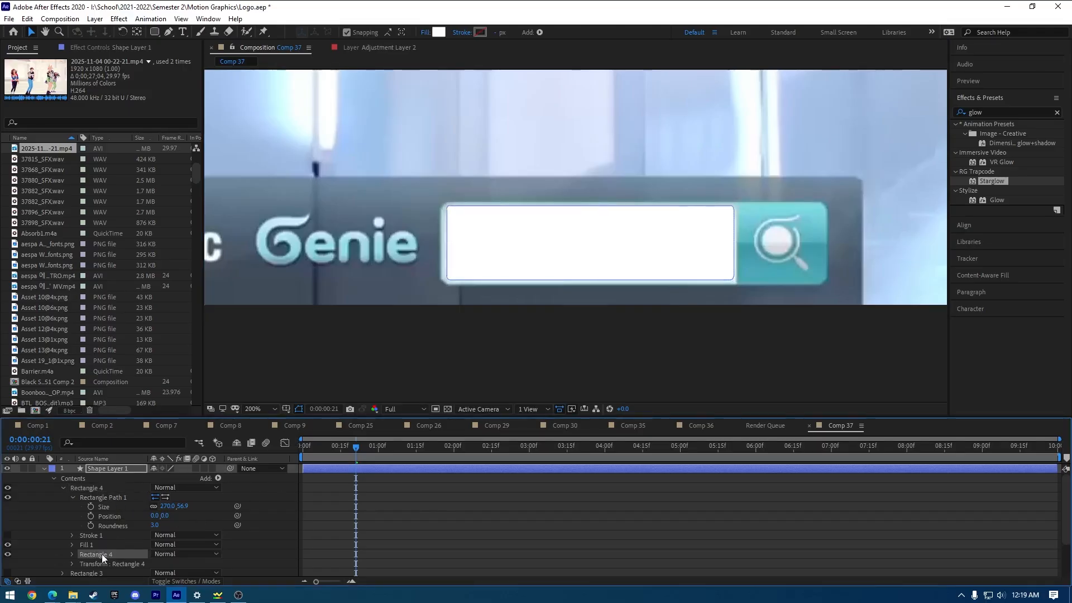
pyautogui.click(102, 485)
pyautogui.moveTo(102, 484); pyautogui.dragTo(102, 484)
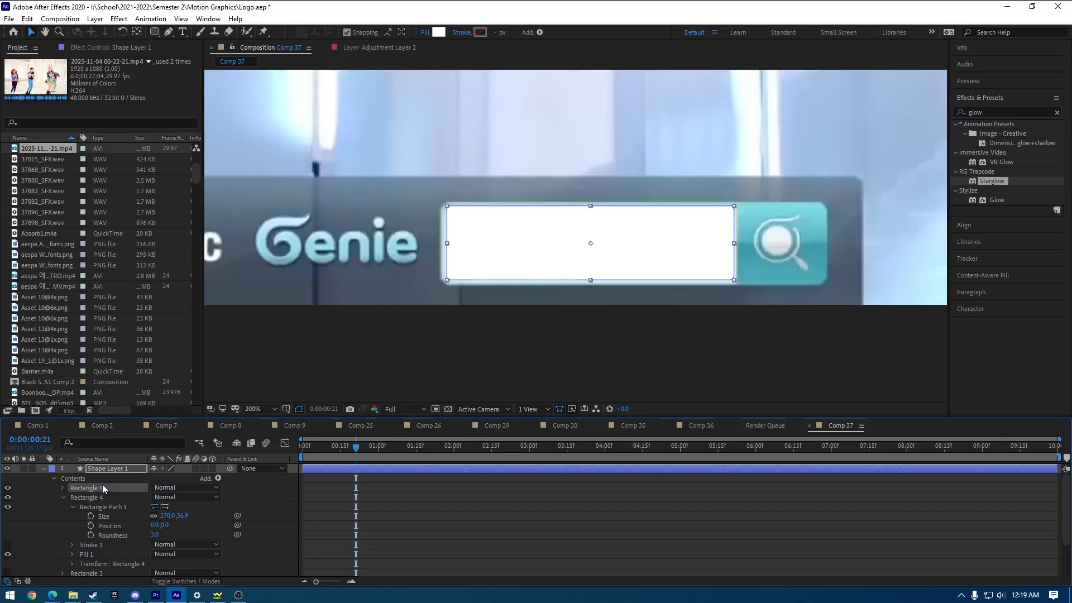
# Set Rectangle 4's roundness to 25 and move Rectangle 4 above Rectangle 5 in the shape layer's contents.
pyautogui.moveTo(158, 536); pyautogui.dragTo(106, 552)
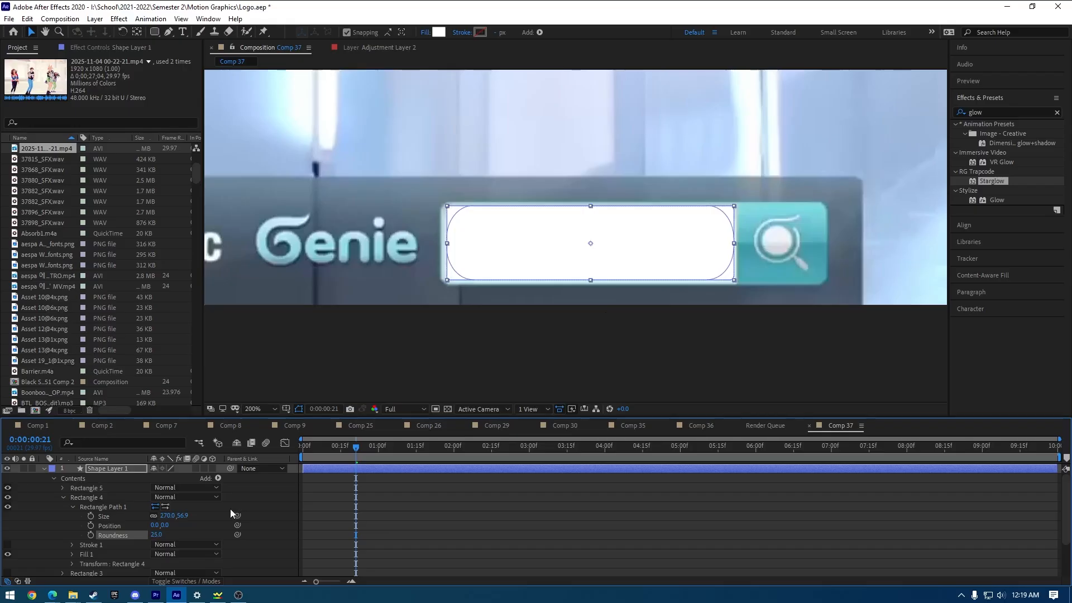
pyautogui.click(104, 498)
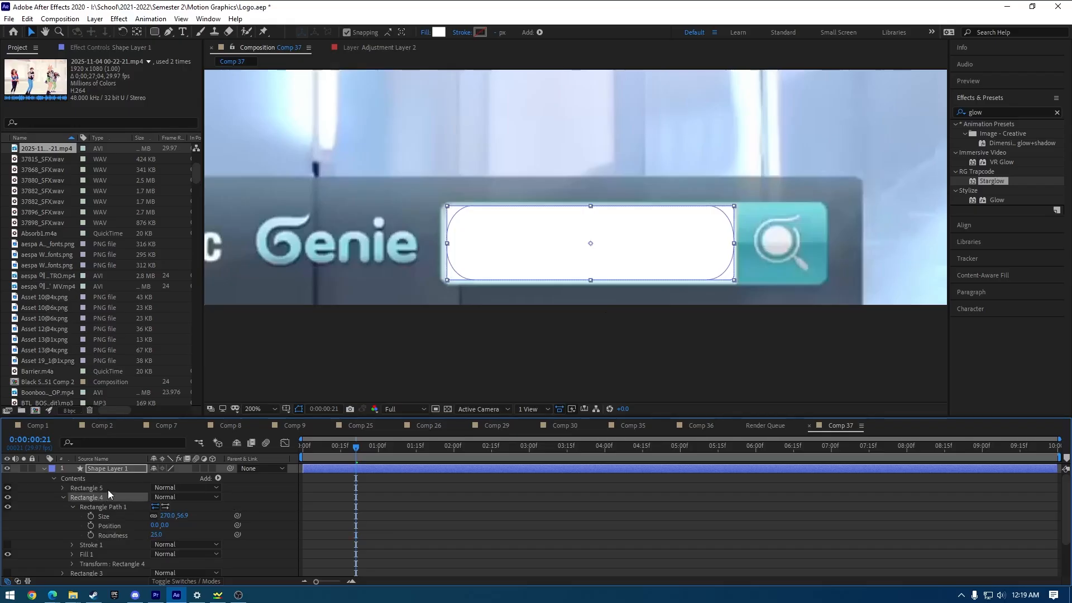
pyautogui.moveTo(98, 498); pyautogui.dragTo(109, 484)
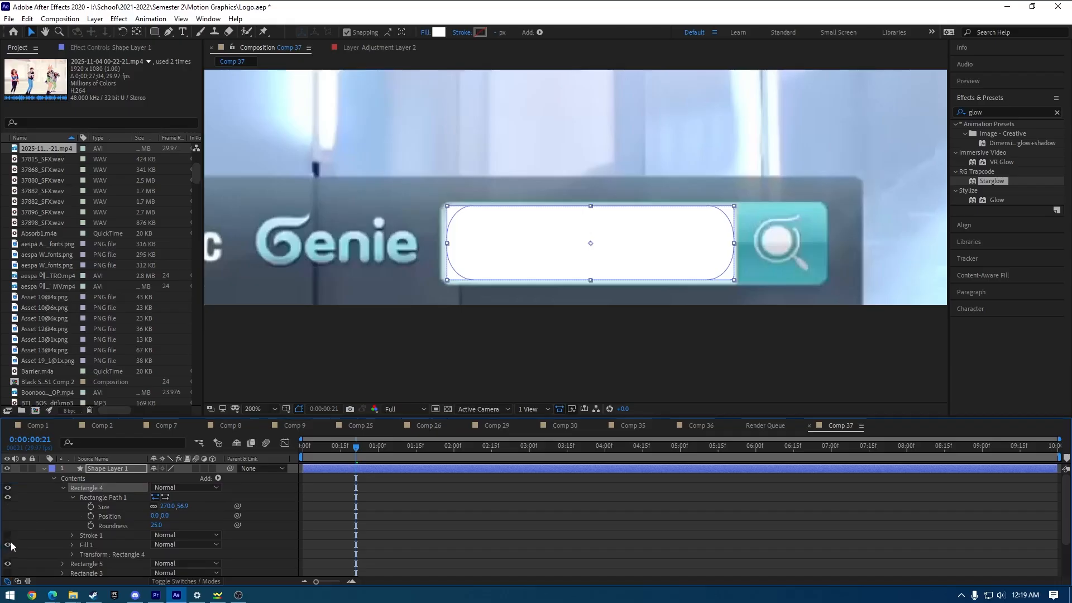
pyautogui.click(420, 527)
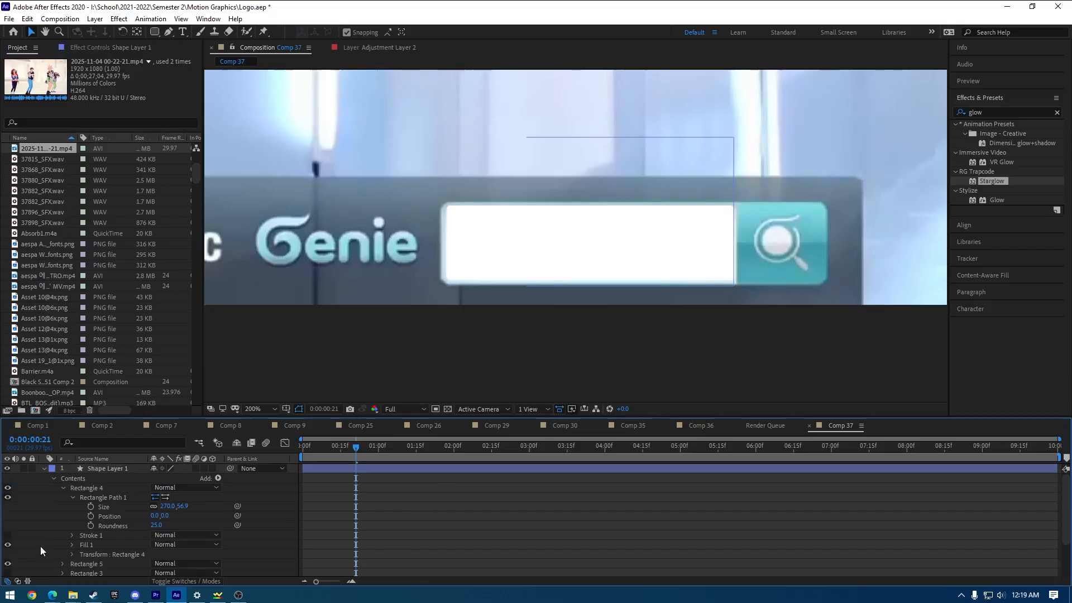
# Toggle Rectangle 5's visibility to compare the two white shapes, and show Rectangle 3 again.
pyautogui.click(7, 564)
pyautogui.click(7, 564)
pyautogui.click(8, 564)
pyautogui.click(8, 564)
pyautogui.scroll(-3, 32, 552)
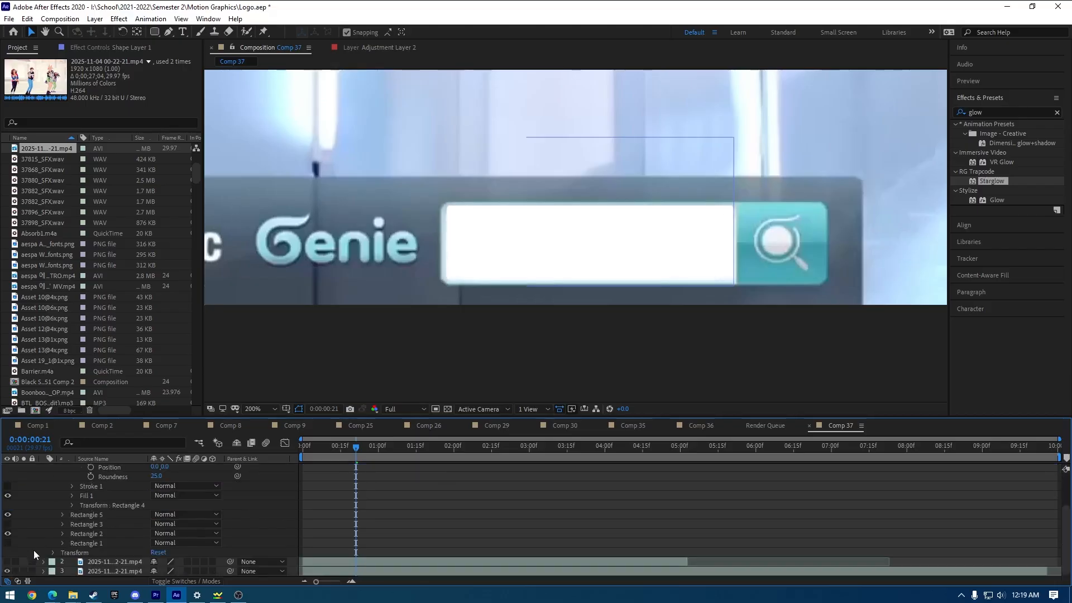
pyautogui.click(7, 533)
pyautogui.scroll(2, 31, 528)
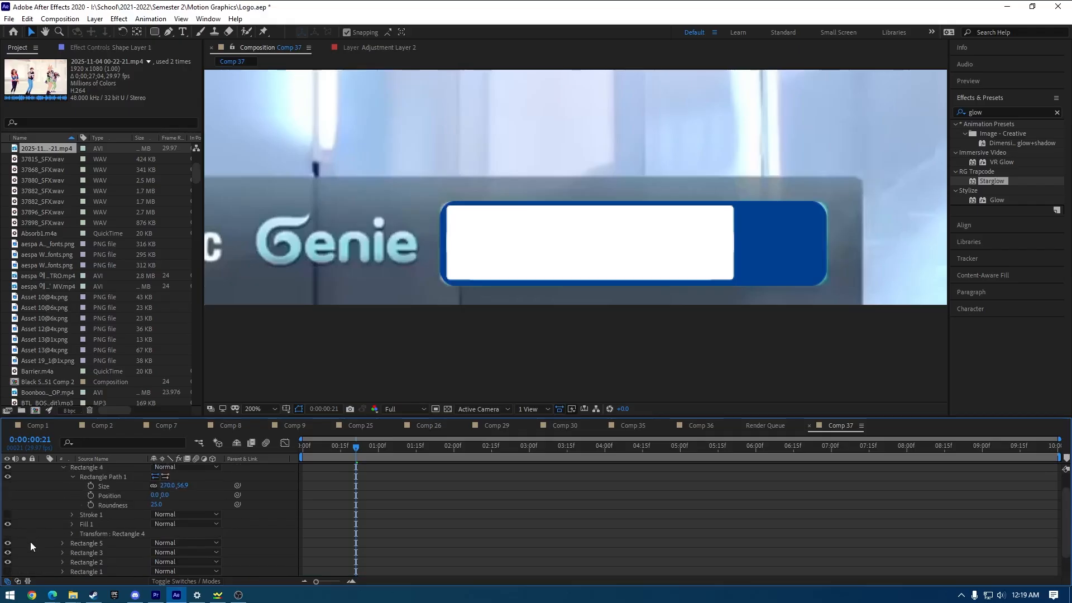
# Turn on the 10 px stroke of Rectangle 4 and select the white shape in the composition.
pyautogui.click(7, 515)
pyautogui.click(7, 515)
pyautogui.click(8, 515)
pyautogui.click(508, 266)
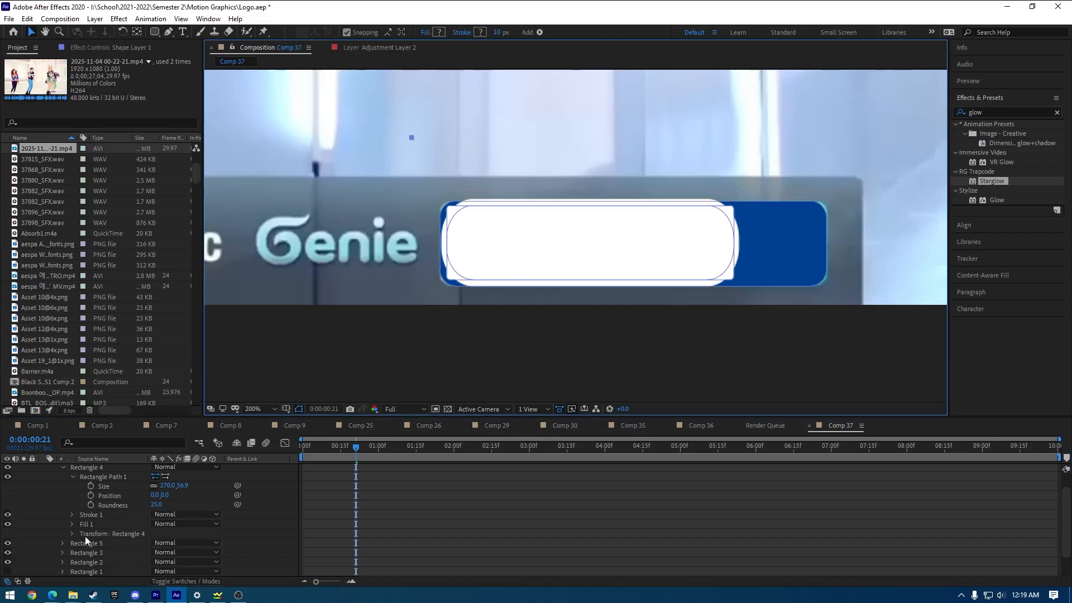
# Try path widths of 268 and 258 for Rectangle 5, and set its width back to 270.
pyautogui.click(59, 542)
pyautogui.click(72, 543)
pyautogui.click(167, 552)
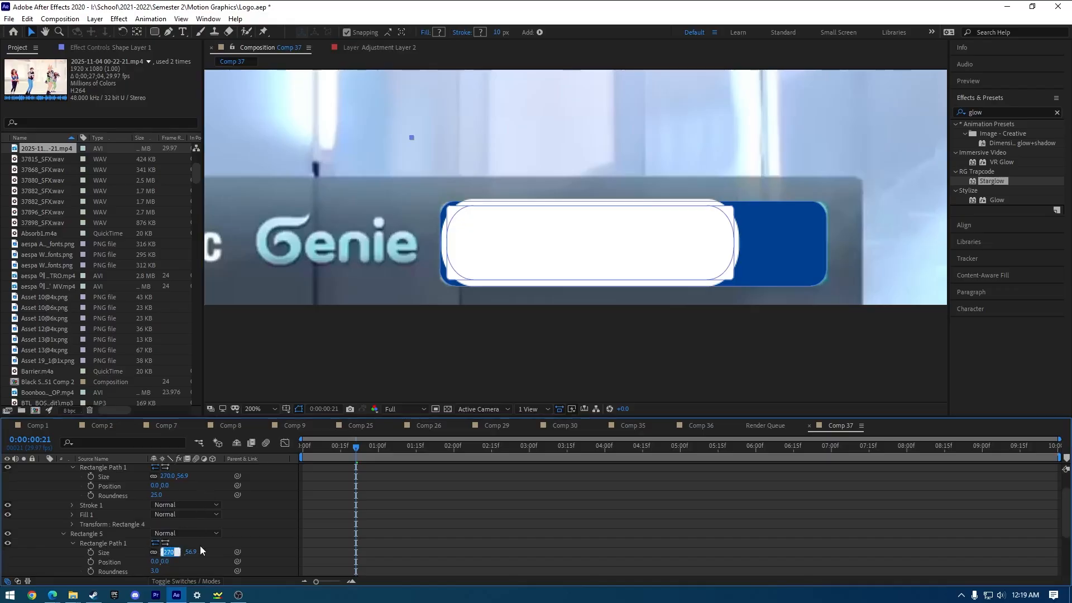
pyautogui.write('260')
pyautogui.press('Return')
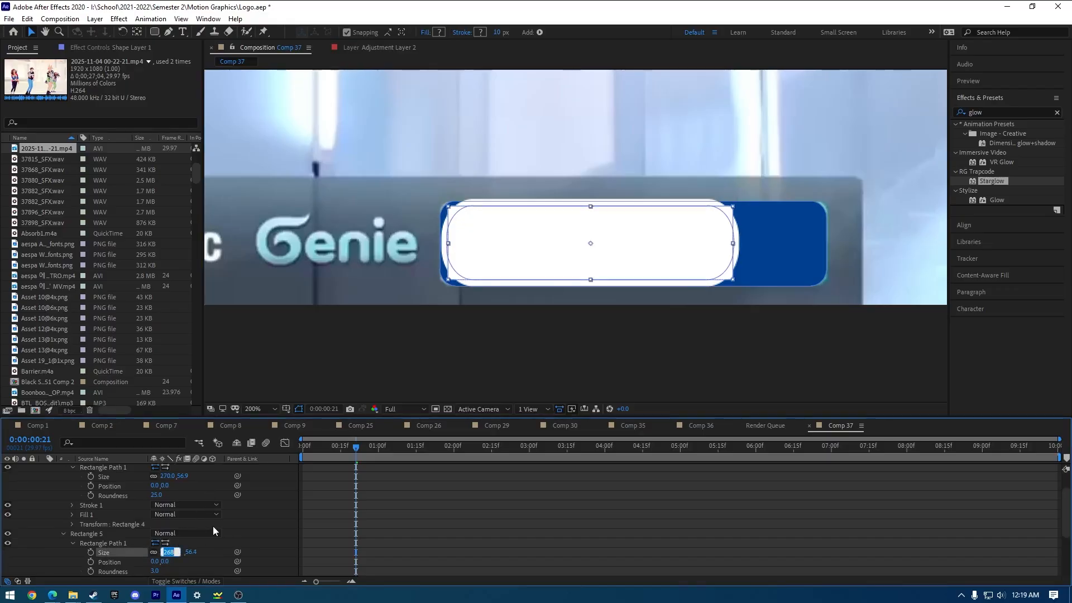
pyautogui.write('258')
pyautogui.press('Return')
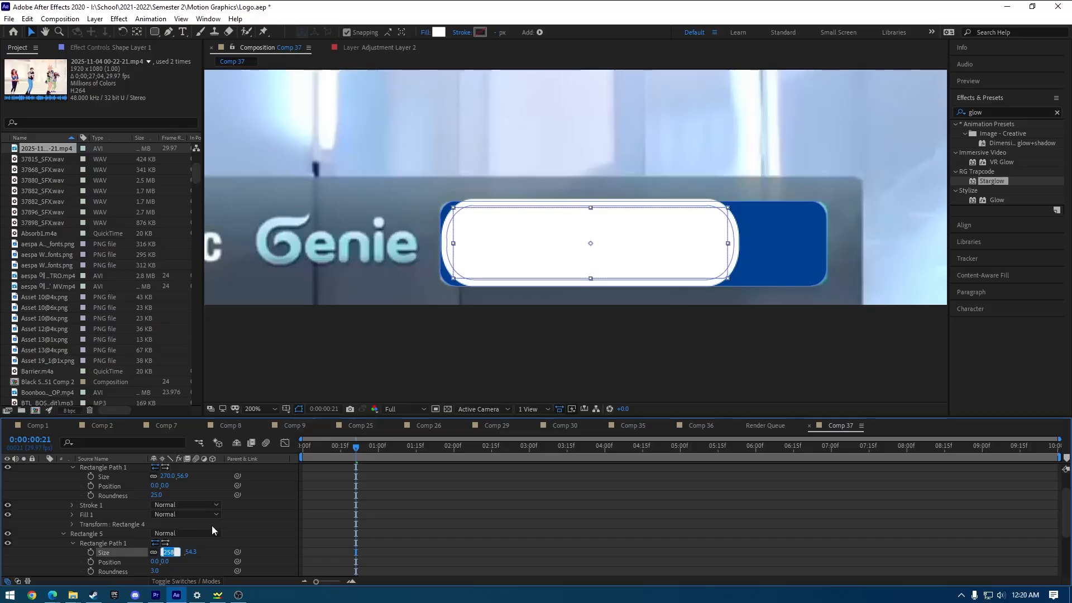
pyautogui.press('Return')
pyautogui.click(168, 476)
pyautogui.click(168, 553)
pyautogui.write('270')
pyautogui.press('Return')
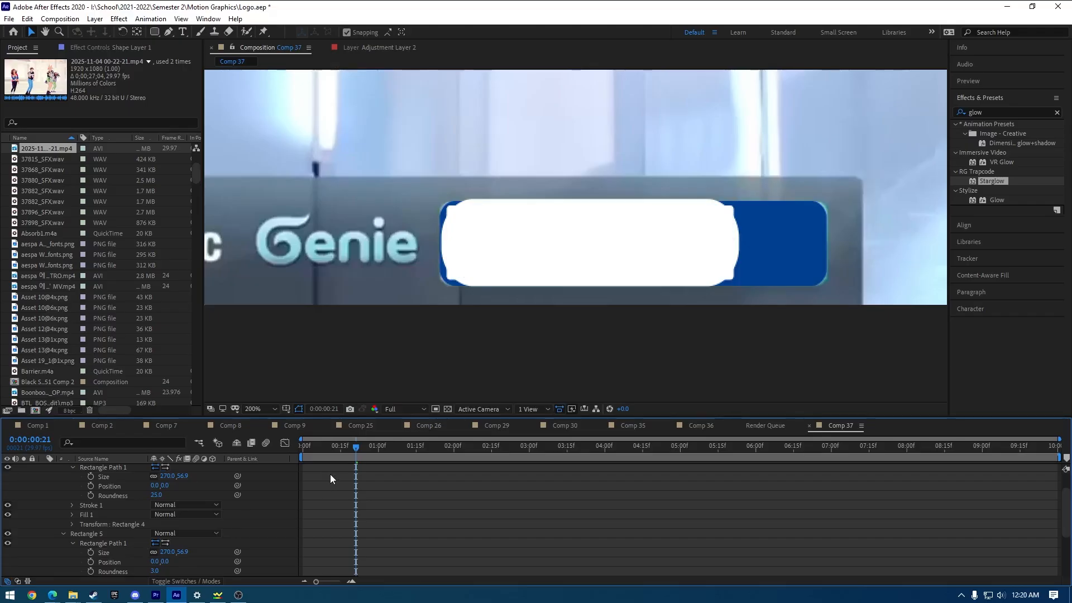
# Toggle the visibility of Rectangle 5 and Rectangle 4 to compare both white shapes, leaving Rectangle 4 hidden.
pyautogui.click(535, 268)
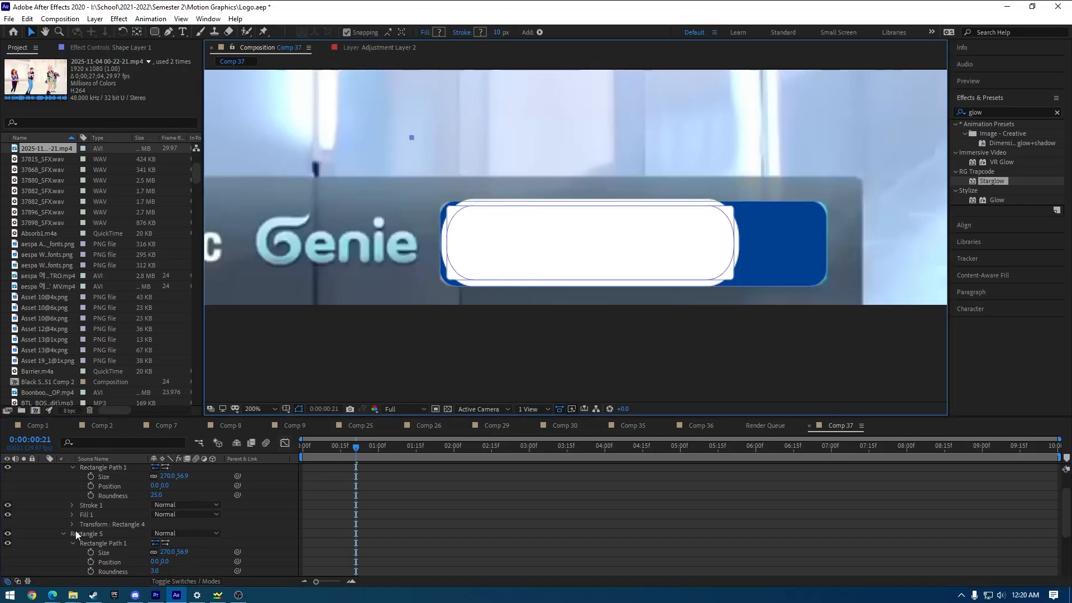
pyautogui.click(5, 538)
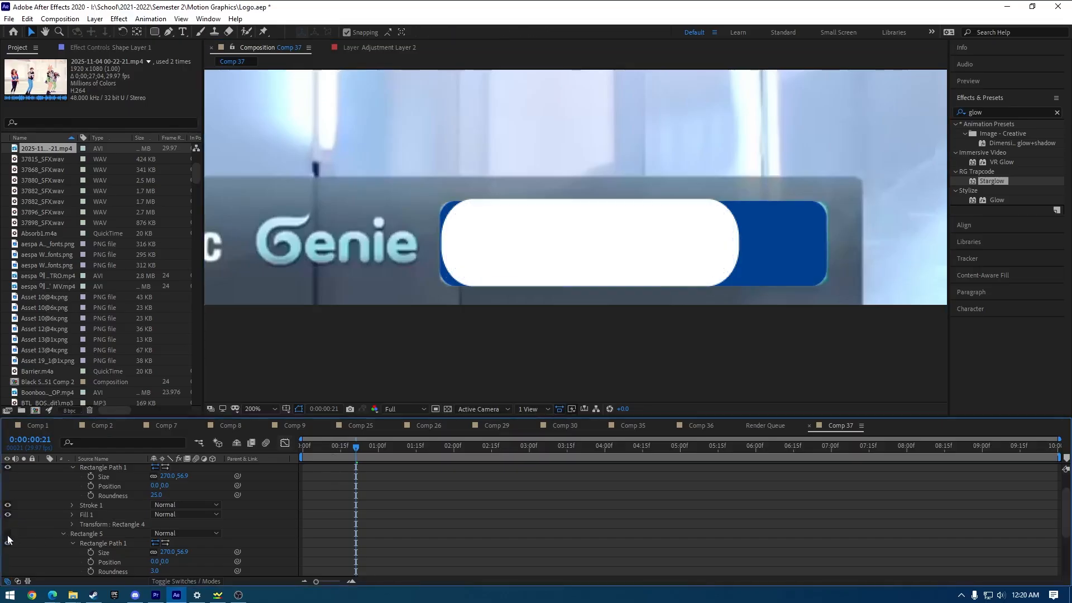
pyautogui.click(8, 533)
pyautogui.scroll(2, 36, 500)
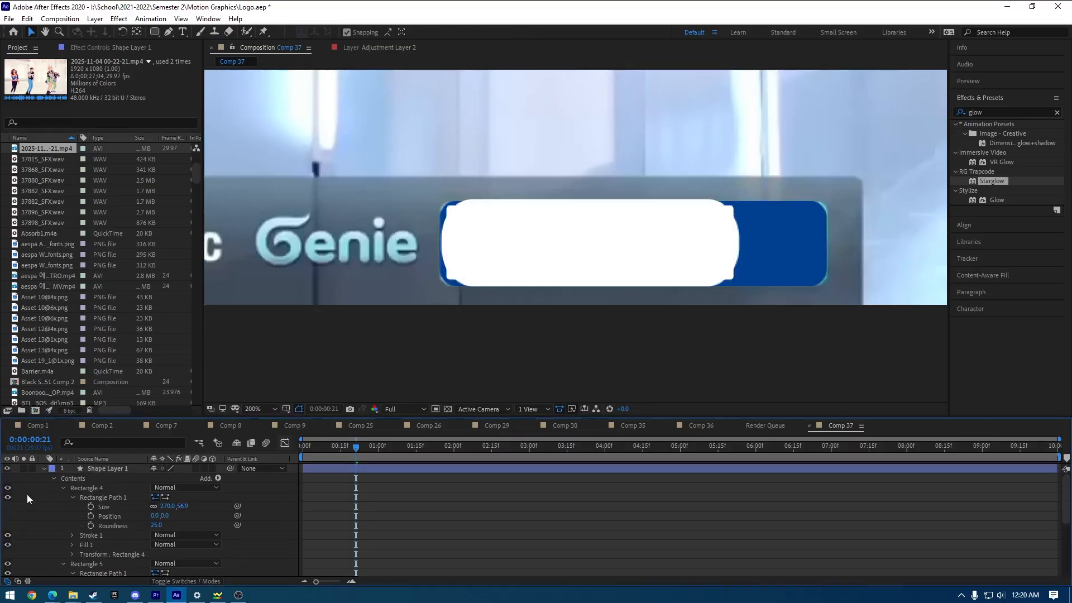
pyautogui.click(7, 489)
pyautogui.click(8, 489)
pyautogui.click(8, 489)
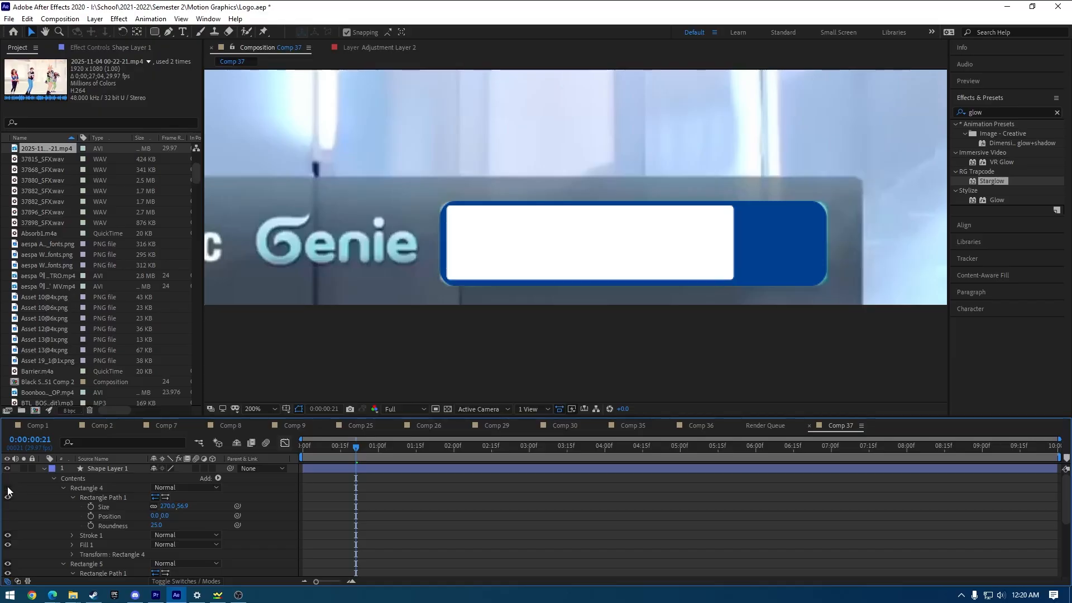
pyautogui.click(7, 489)
pyautogui.click(8, 489)
pyautogui.click(8, 489)
pyautogui.click(8, 489)
# Delete Rectangle 4 from the shape layer and collapse the layer's properties.
pyautogui.click(85, 488)
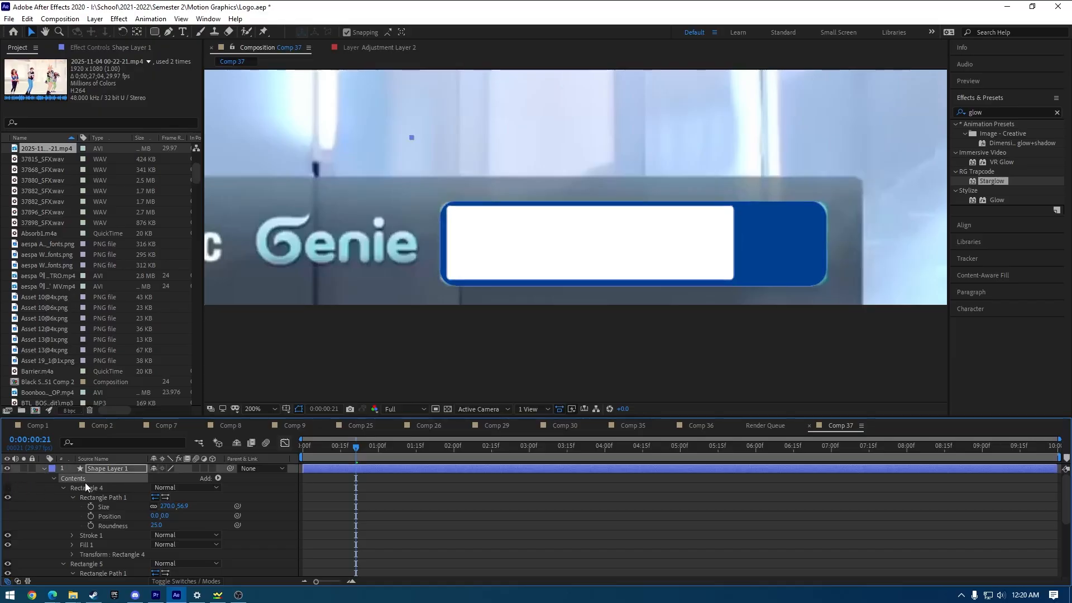
pyautogui.press('Delete')
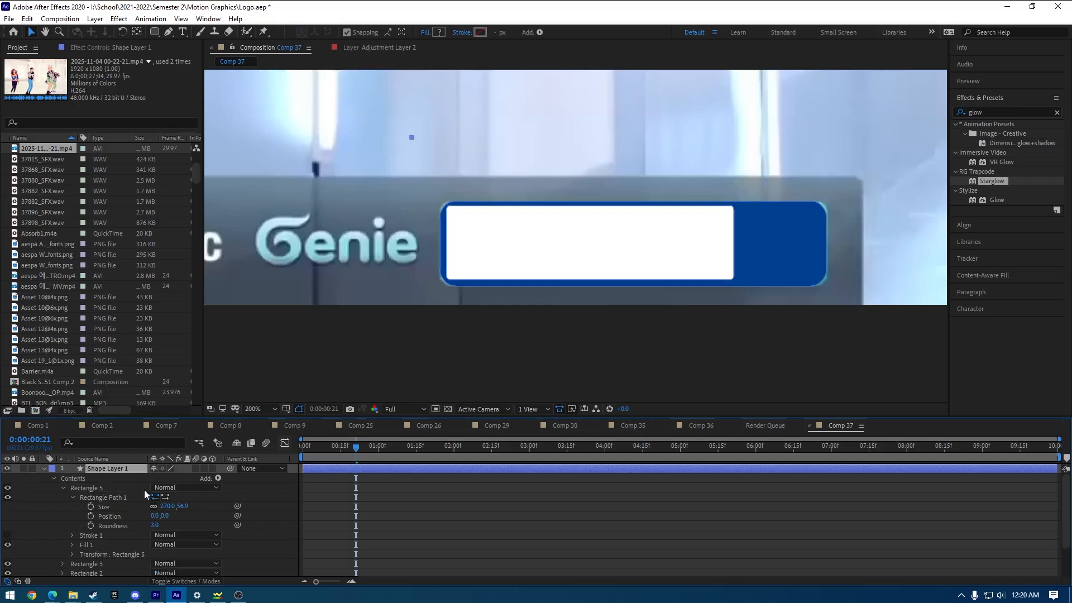
pyautogui.click(44, 469)
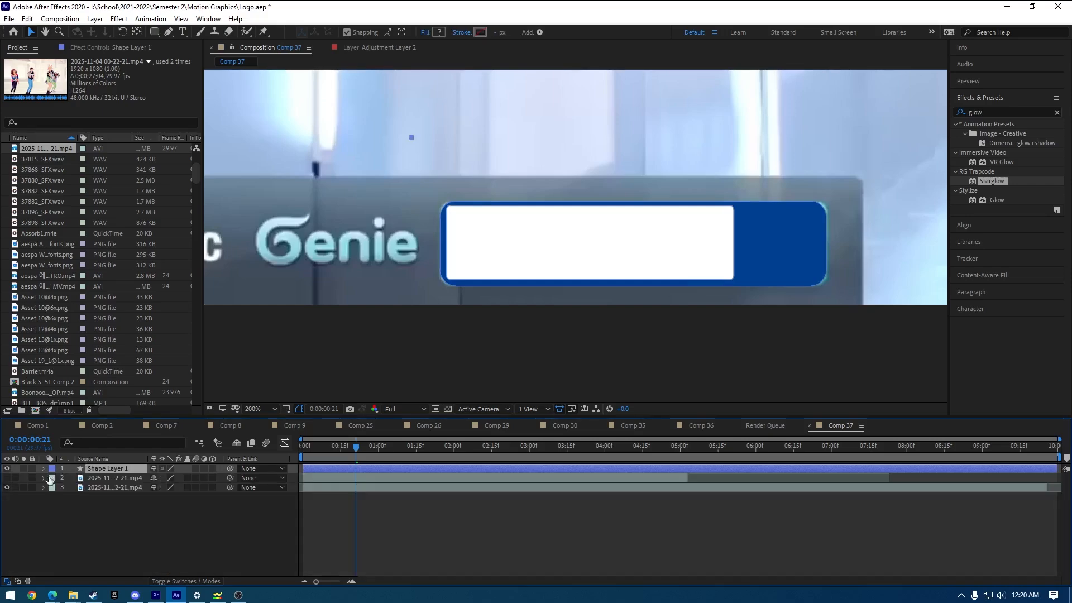
pyautogui.click(67, 494)
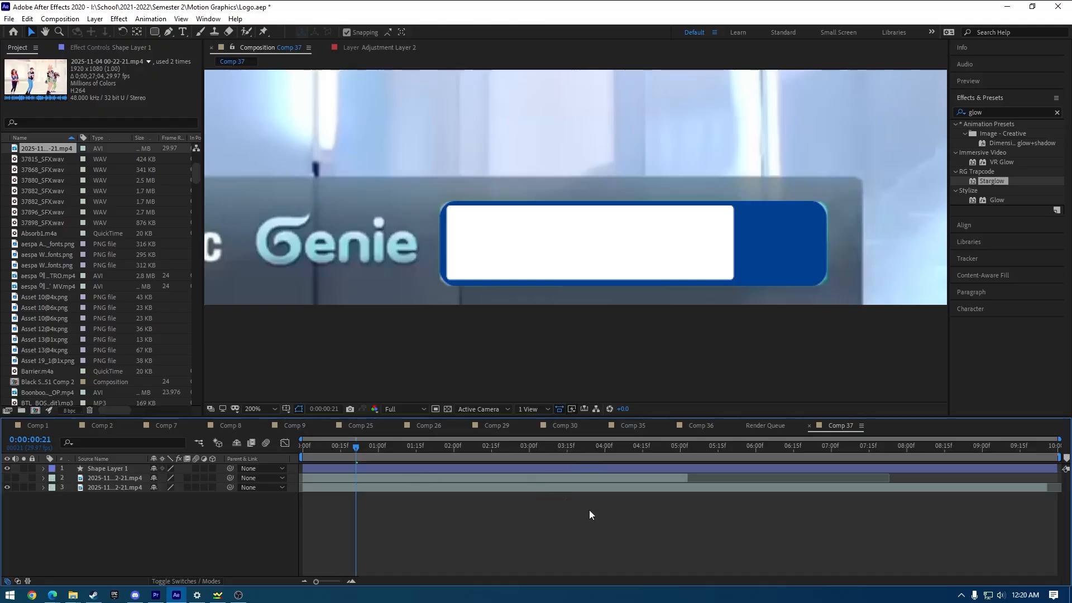
# Expand Shape Layer 1 and toggle Rectangle 5, its fill and Rectangle 2 to check what each one contributes.
pyautogui.click(44, 469)
pyautogui.click(8, 488)
pyautogui.click(8, 489)
pyautogui.click(8, 545)
pyautogui.click(8, 544)
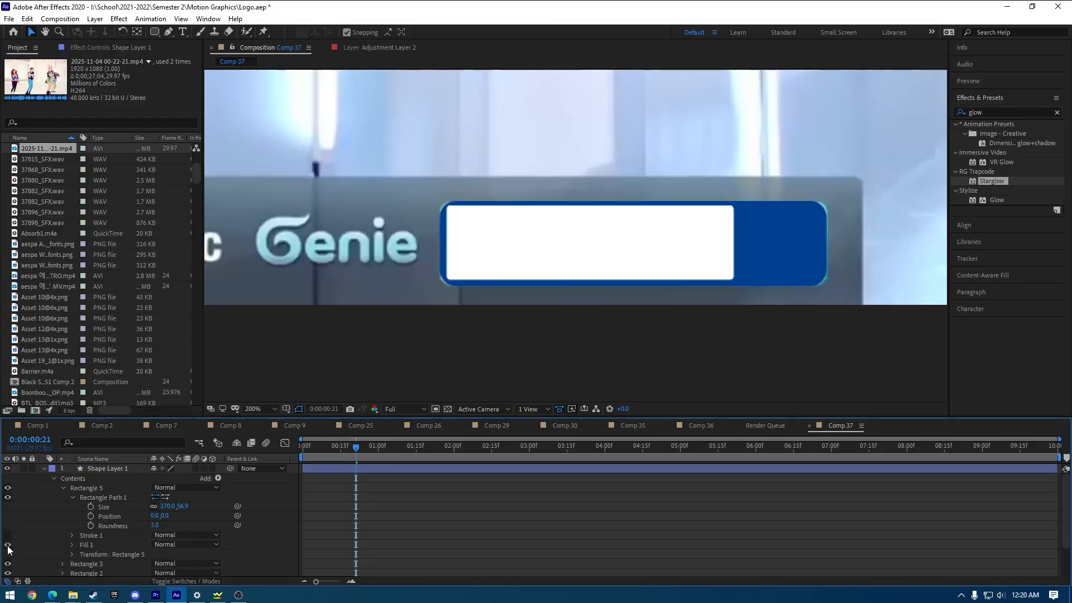
pyautogui.click(7, 572)
pyautogui.click(7, 572)
# Add Icon (Secondary_N).png from File Explorer's Assets folder to Comp 37 as the topmost layer, and save the project.
pyautogui.moveTo(72, 594)
pyautogui.click(296, 545)
pyautogui.scroll(-5, 938, 436)
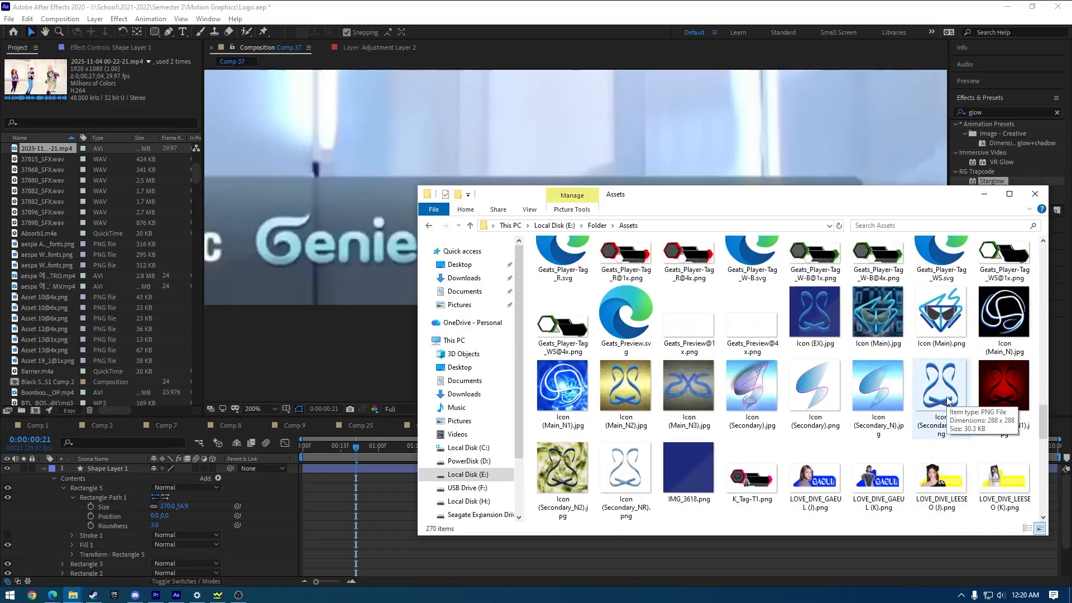
pyautogui.moveTo(943, 401); pyautogui.dragTo(375, 493)
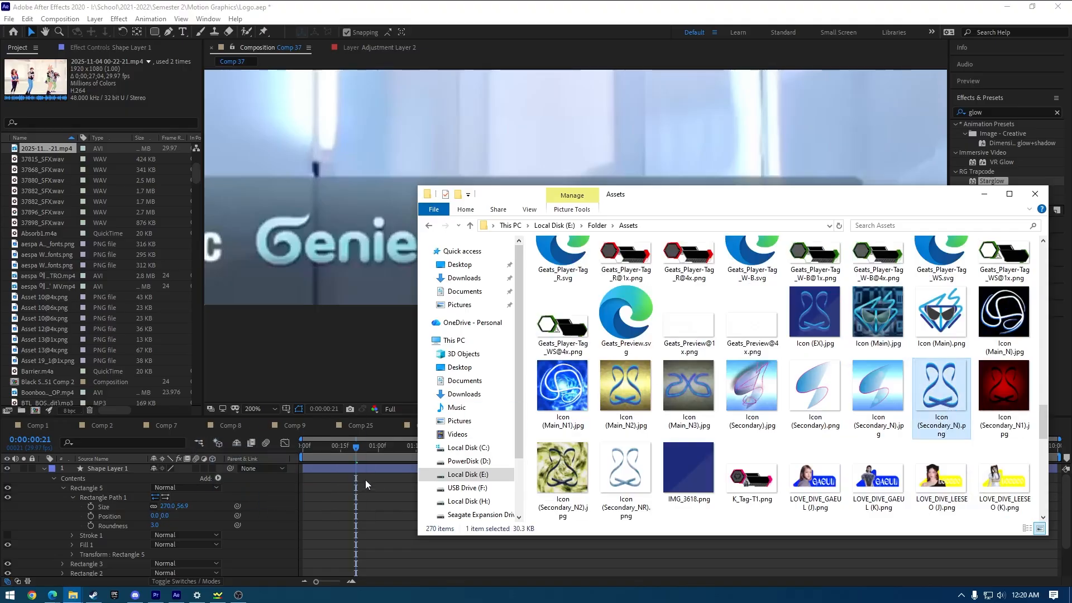
pyautogui.click(365, 480)
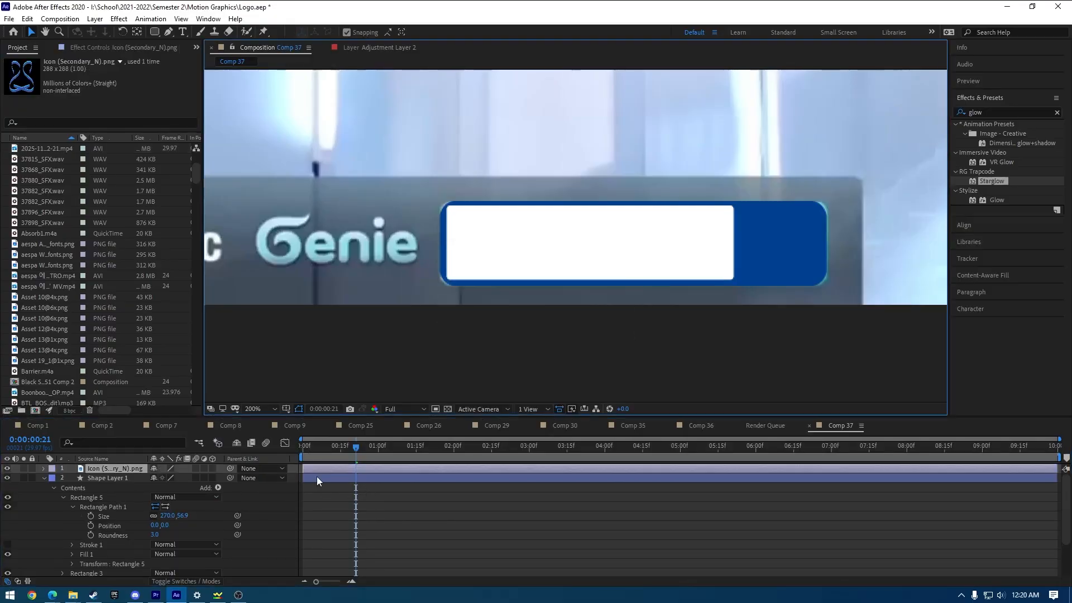
pyautogui.hotkey('ctrl', 's')
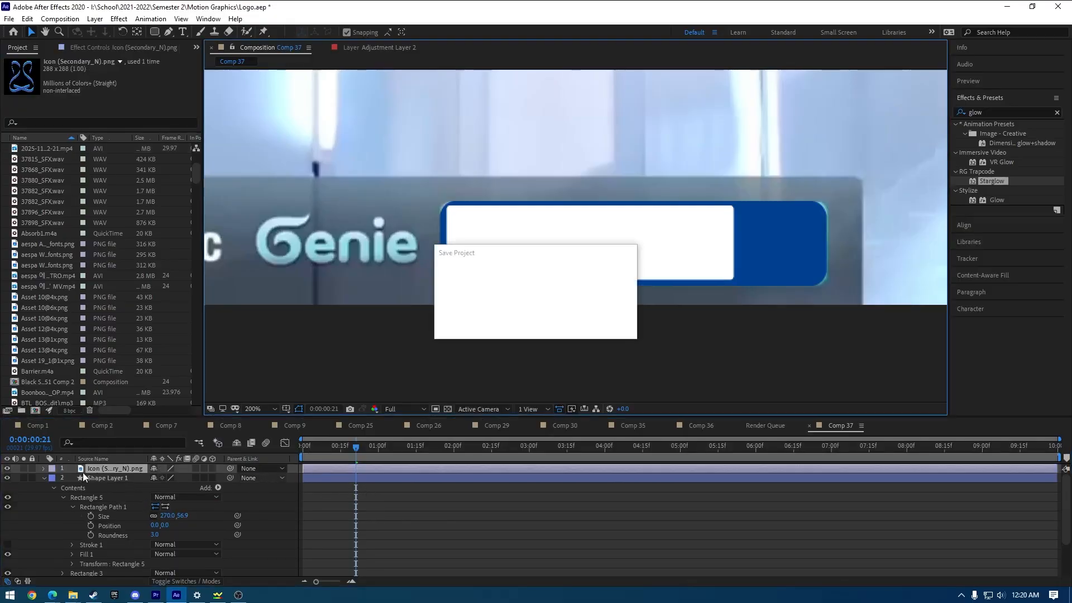
# Expand the icon layer's transform properties and set its scale to -236.0%.
pyautogui.click(44, 469)
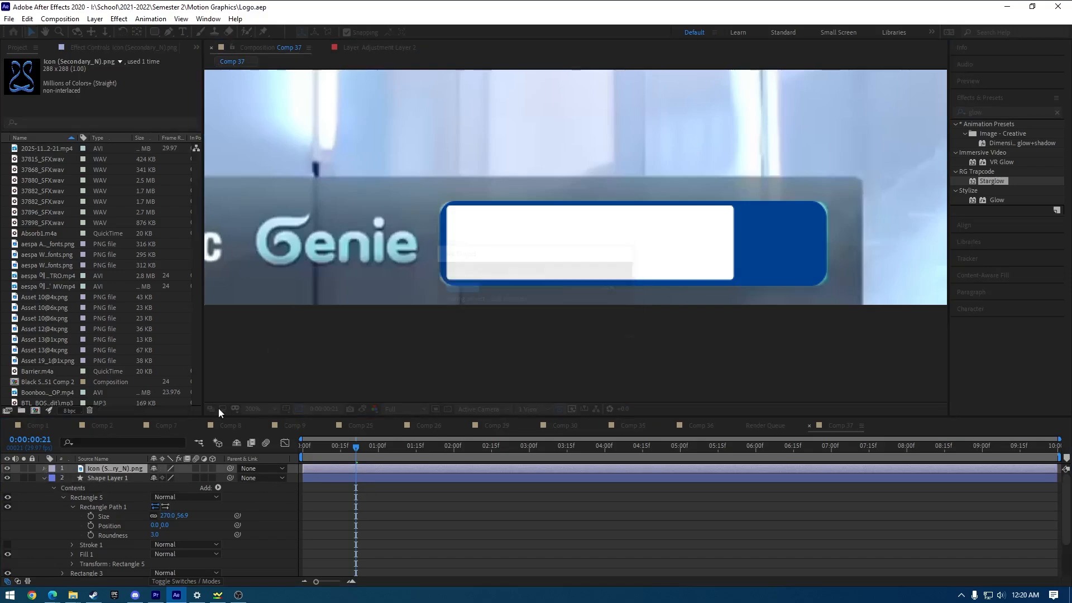
pyautogui.scroll(-4, 440, 215)
pyautogui.scroll(2, 434, 217)
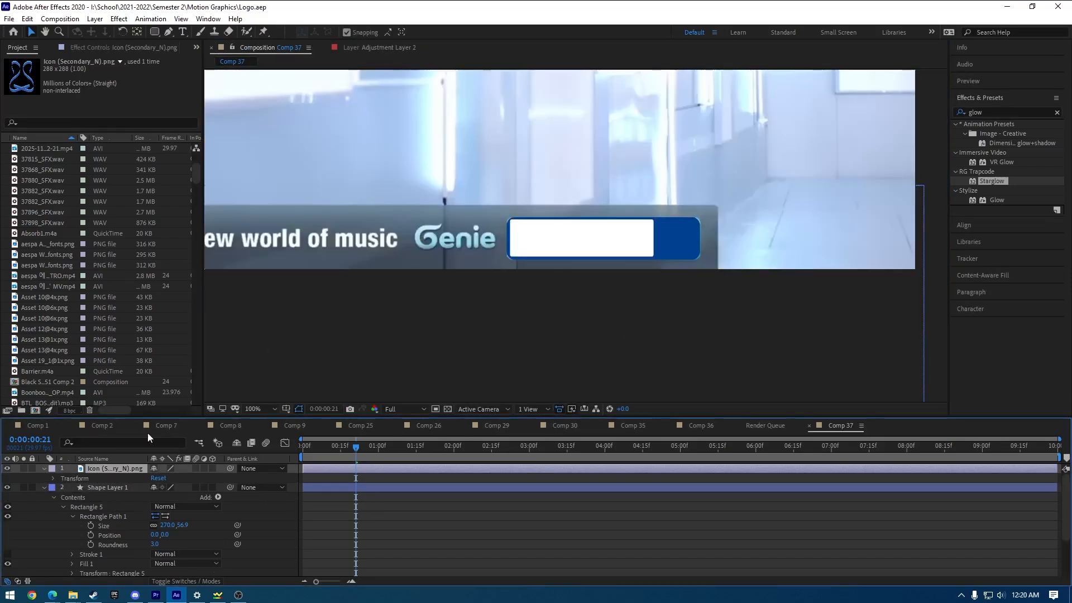
pyautogui.click(73, 477)
pyautogui.click(53, 478)
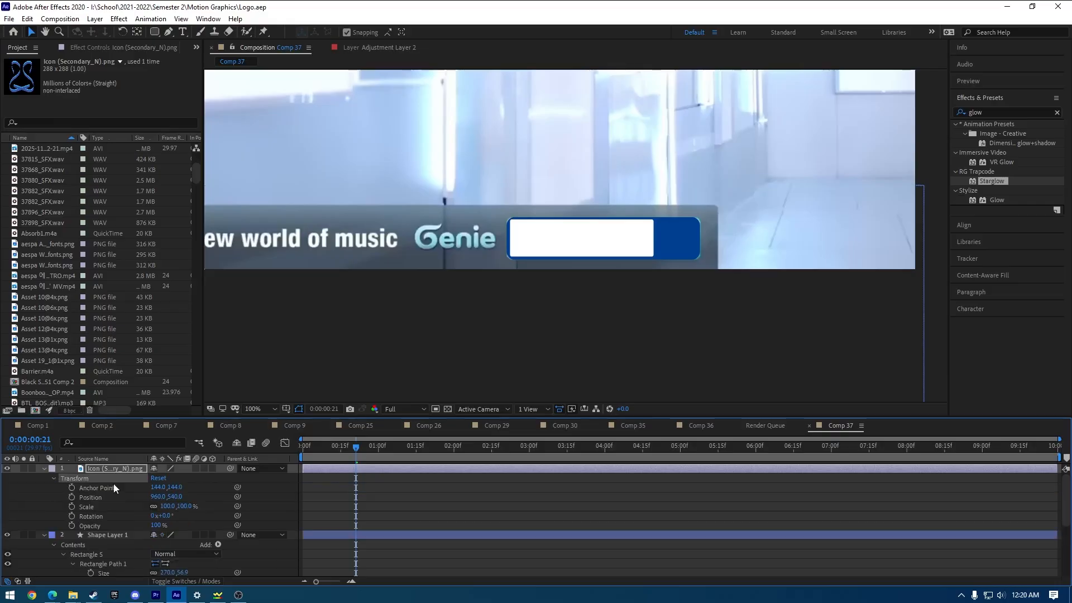
pyautogui.moveTo(166, 509); pyautogui.dragTo(23, 552)
# Move the icon over the search box at position 1387.0, 785.0 and set its scale to 236%.
pyautogui.moveTo(308, 148); pyautogui.dragTo(592, 285)
pyautogui.moveTo(158, 498); pyautogui.dragTo(123, 529)
pyautogui.click(167, 507)
pyautogui.press('BackSpace')
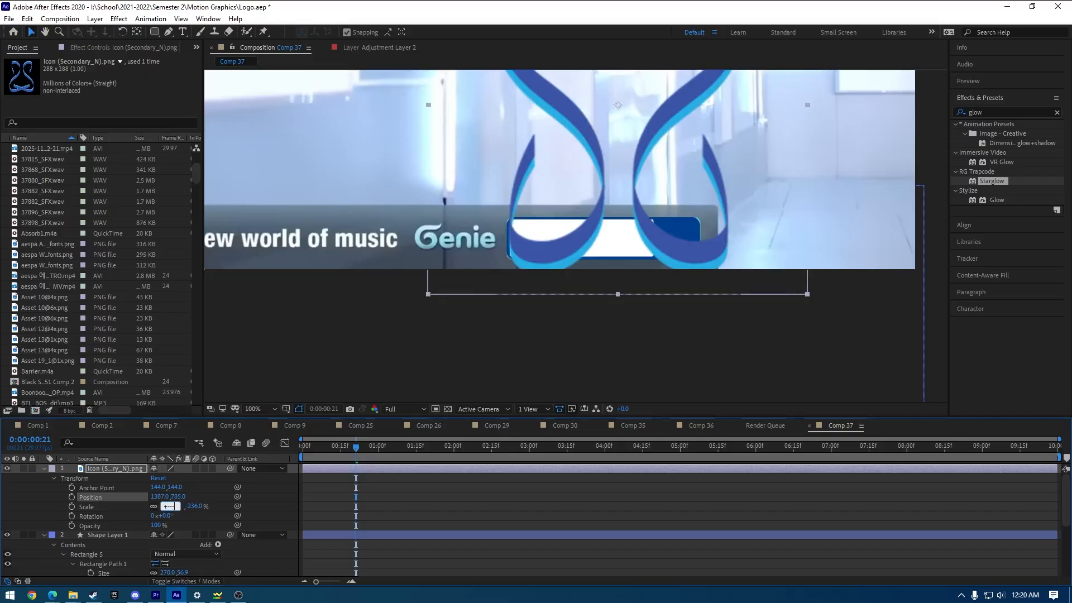
pyautogui.write('236')
pyautogui.press('Return')
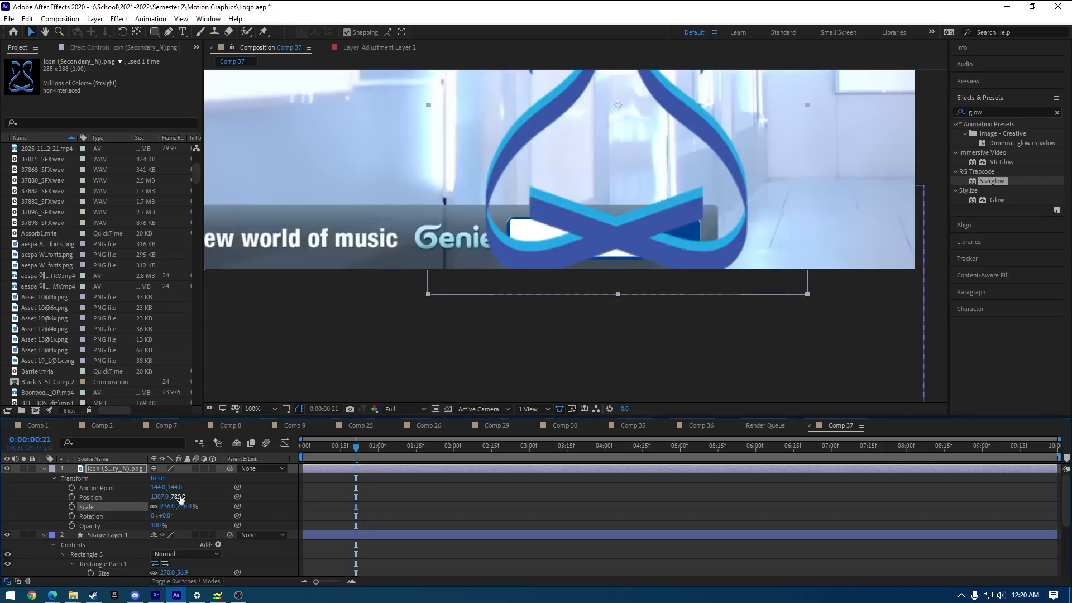
# Shrink the icon to 21.0% scale and place it on the search box's blue end at position 1491.5, 1024.0.
pyautogui.moveTo(161, 497); pyautogui.dragTo(100, 541)
pyautogui.moveTo(605, 119); pyautogui.dragTo(673, 246)
pyautogui.scroll(4, 728, 241)
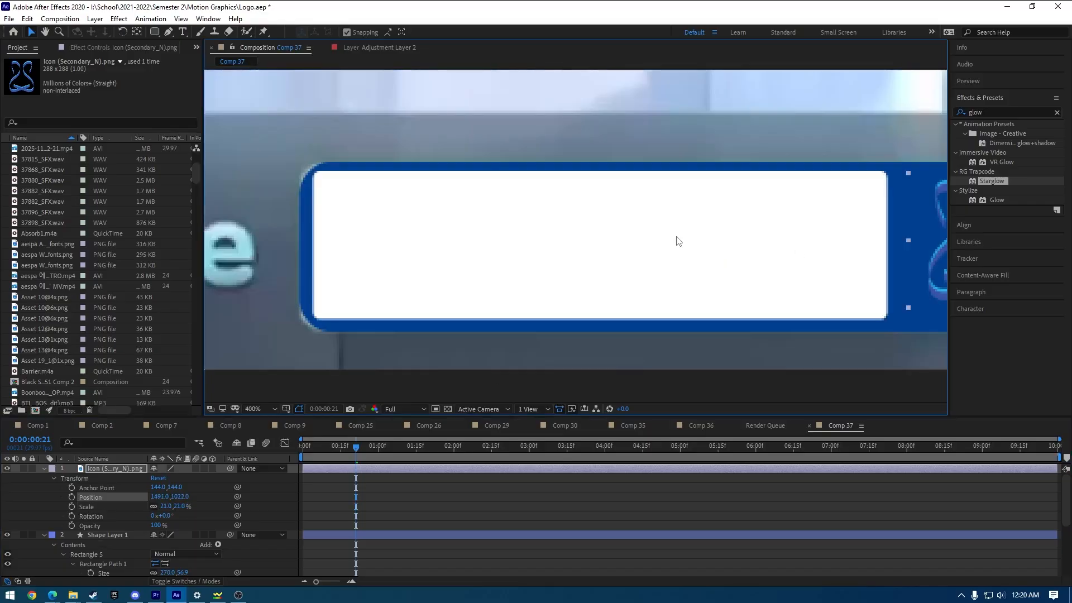
pyautogui.scroll(-2, 677, 239)
pyautogui.moveTo(776, 241); pyautogui.dragTo(778, 252)
pyautogui.hotkey('ctrl', 'z')
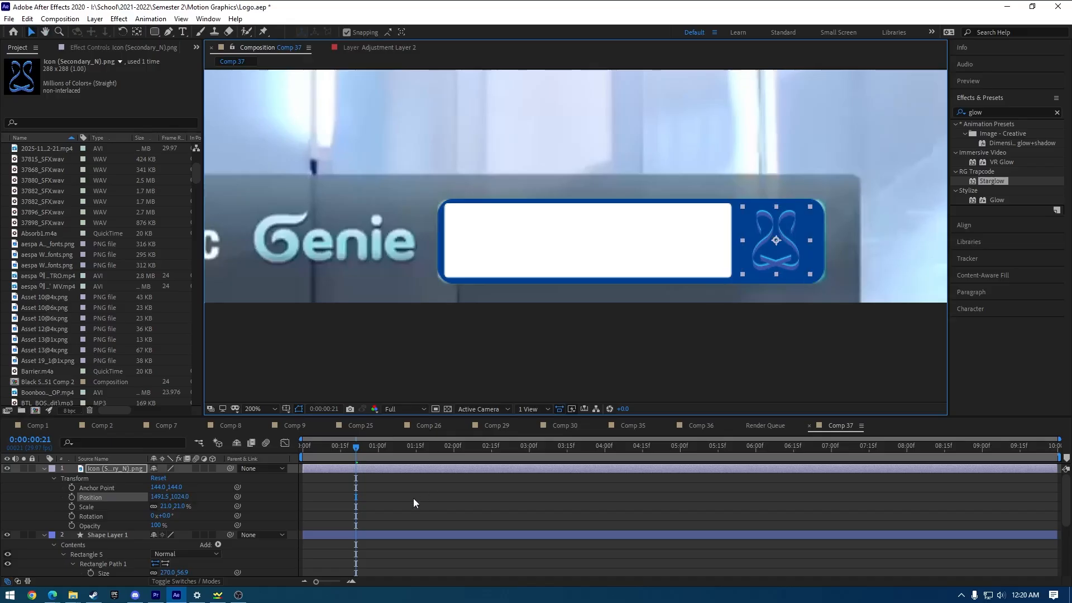
pyautogui.click(426, 491)
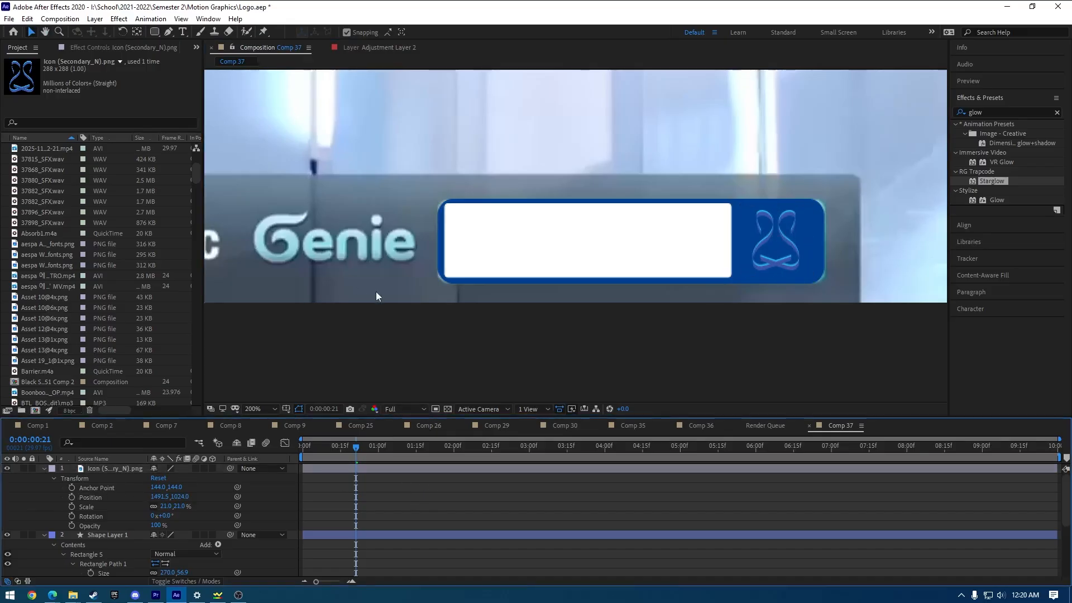
# Examine the whole width of the banner, from the search box to the white rounded square.
pyautogui.moveTo(421, 297); pyautogui.dragTo(779, 306)
pyautogui.moveTo(444, 322); pyautogui.dragTo(273, 317)
pyautogui.moveTo(497, 323); pyautogui.dragTo(167, 332)
pyautogui.moveTo(642, 327); pyautogui.dragTo(156, 320)
pyautogui.moveTo(337, 325); pyautogui.dragTo(792, 326)
pyautogui.moveTo(422, 317); pyautogui.dragTo(726, 315)
pyautogui.moveTo(219, 312); pyautogui.dragTo(477, 320)
pyautogui.press('v')
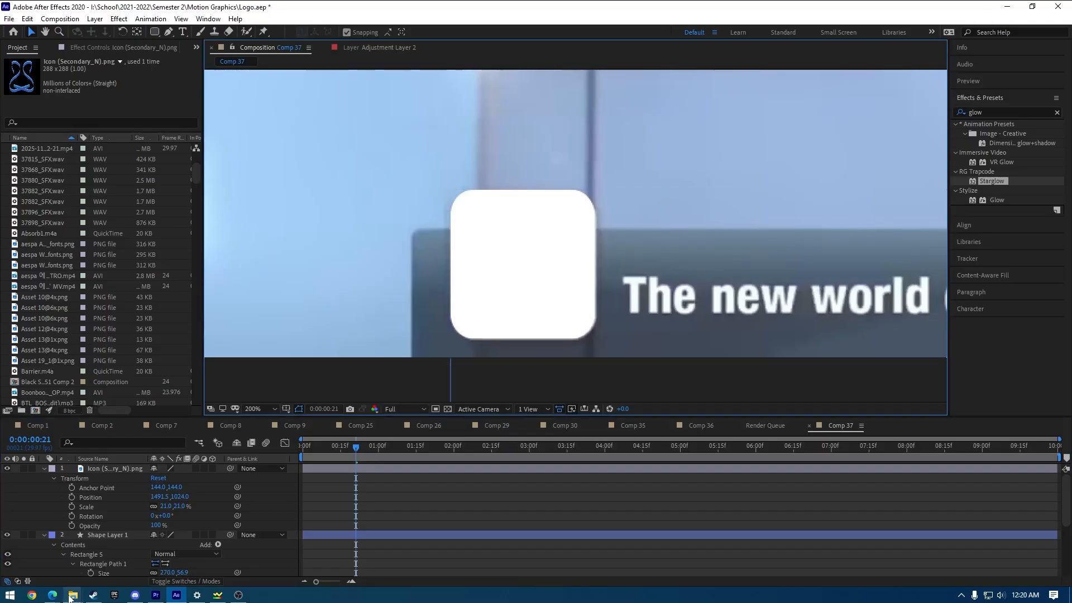
pyautogui.moveTo(73, 594)
pyautogui.click(537, 553)
pyautogui.scroll(15, 772, 403)
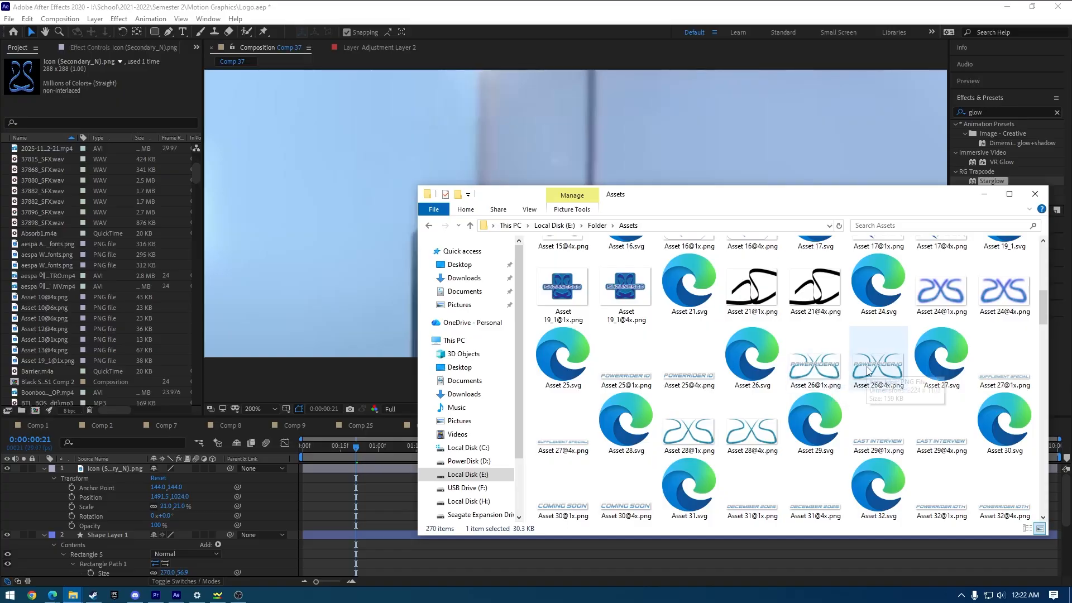
pyautogui.moveTo(865, 370); pyautogui.dragTo(330, 468)
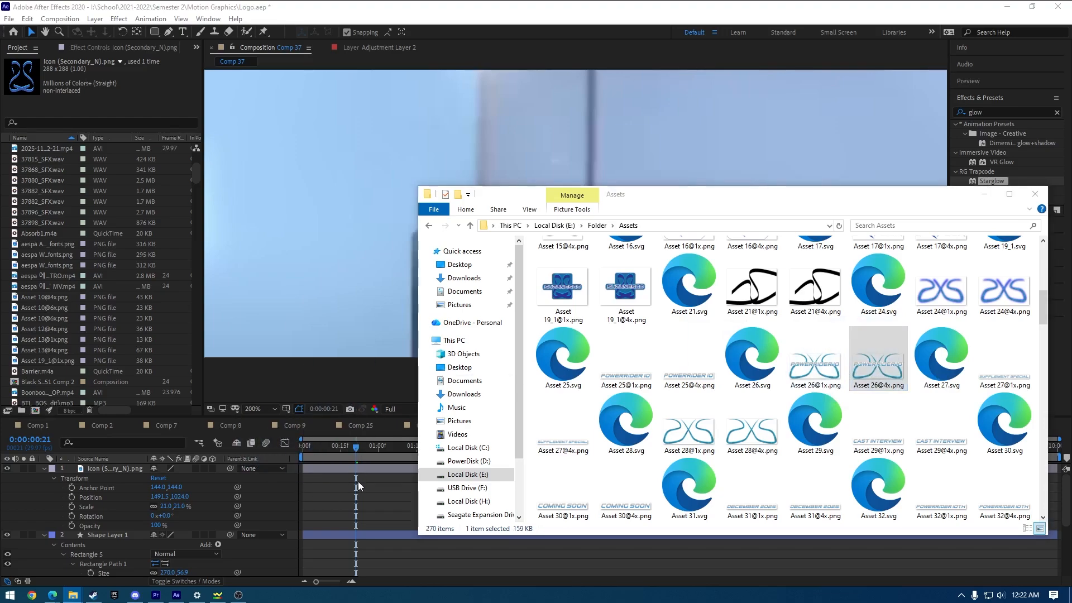
pyautogui.click(359, 479)
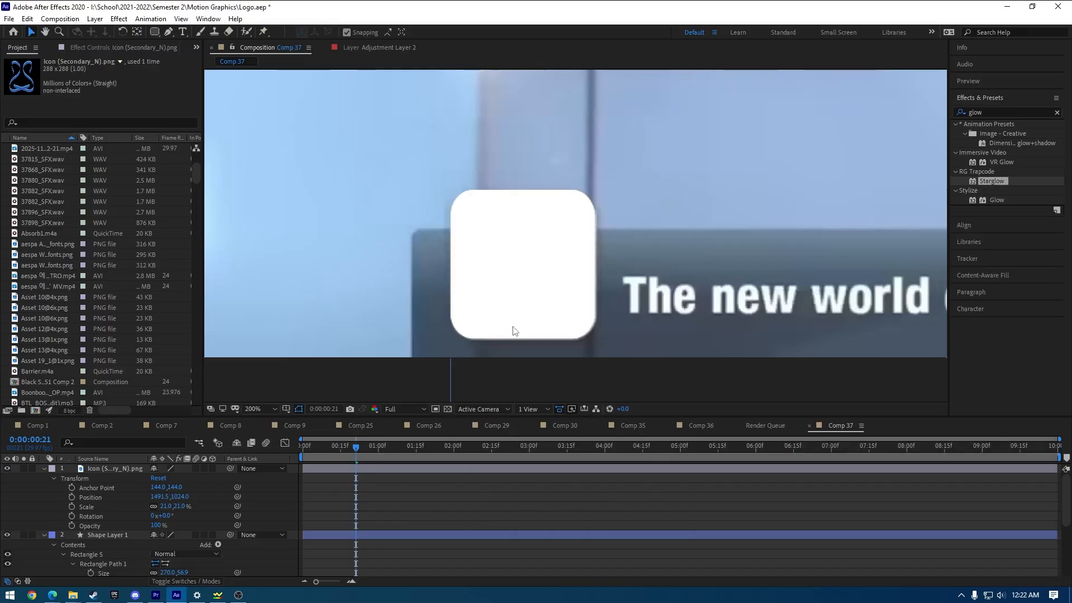
pyautogui.scroll(-4, 512, 328)
pyautogui.scroll(2, 548, 317)
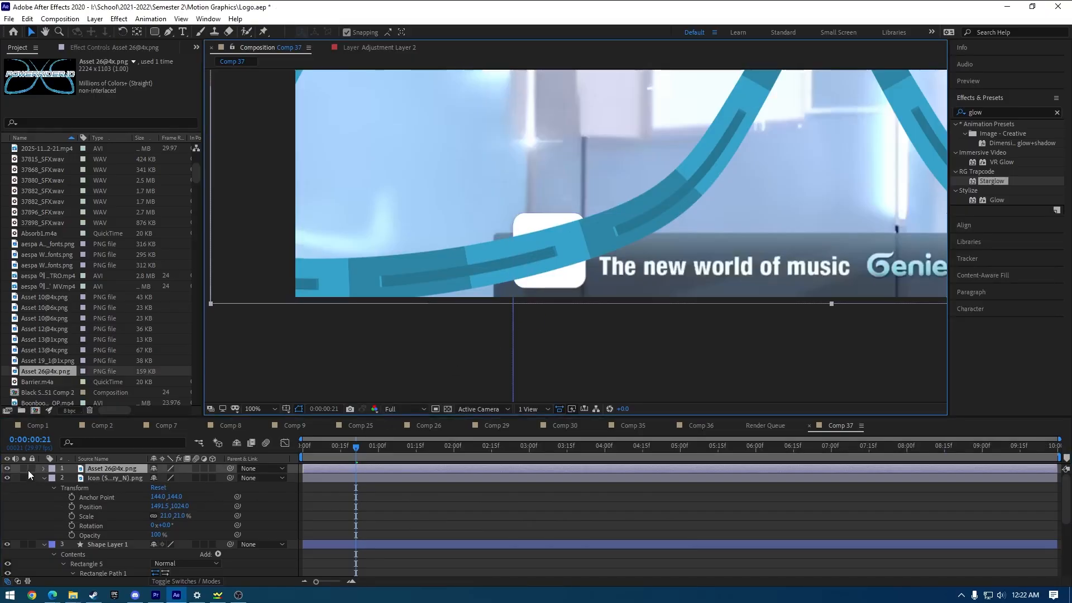
pyautogui.click(125, 470)
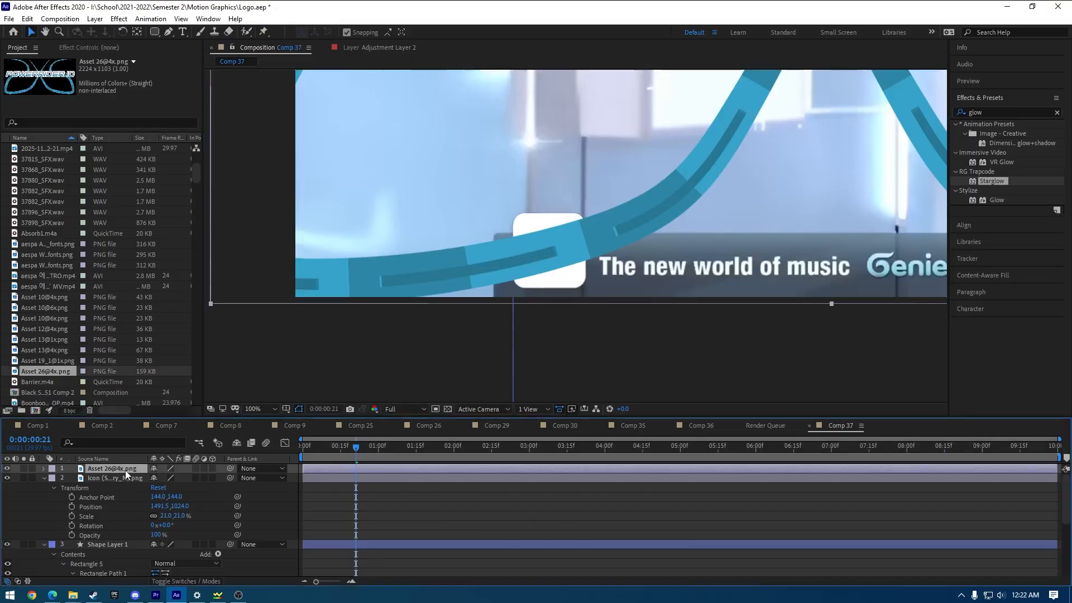
pyautogui.press('Delete')
pyautogui.moveTo(75, 597)
pyautogui.click(531, 563)
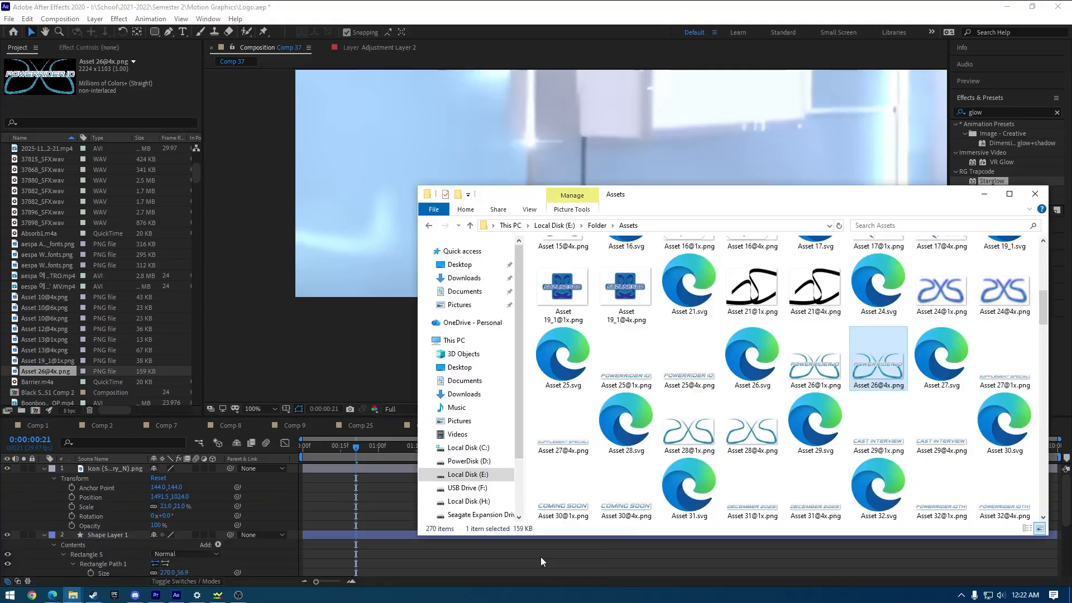
pyautogui.click(850, 399)
pyautogui.scroll(3, 814, 391)
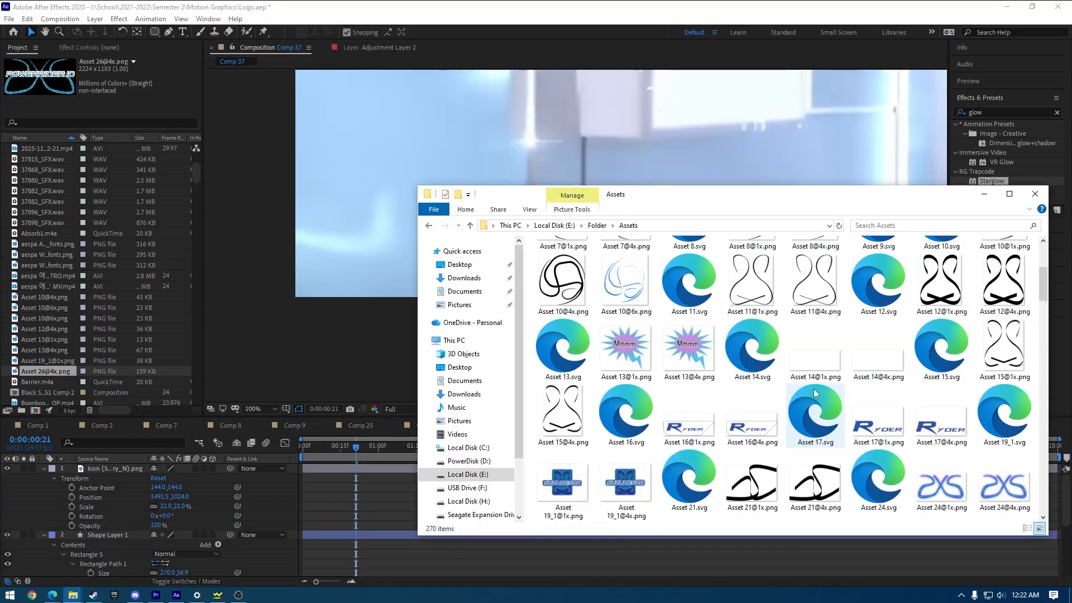
pyautogui.scroll(-3, 813, 388)
pyautogui.scroll(-3, 826, 390)
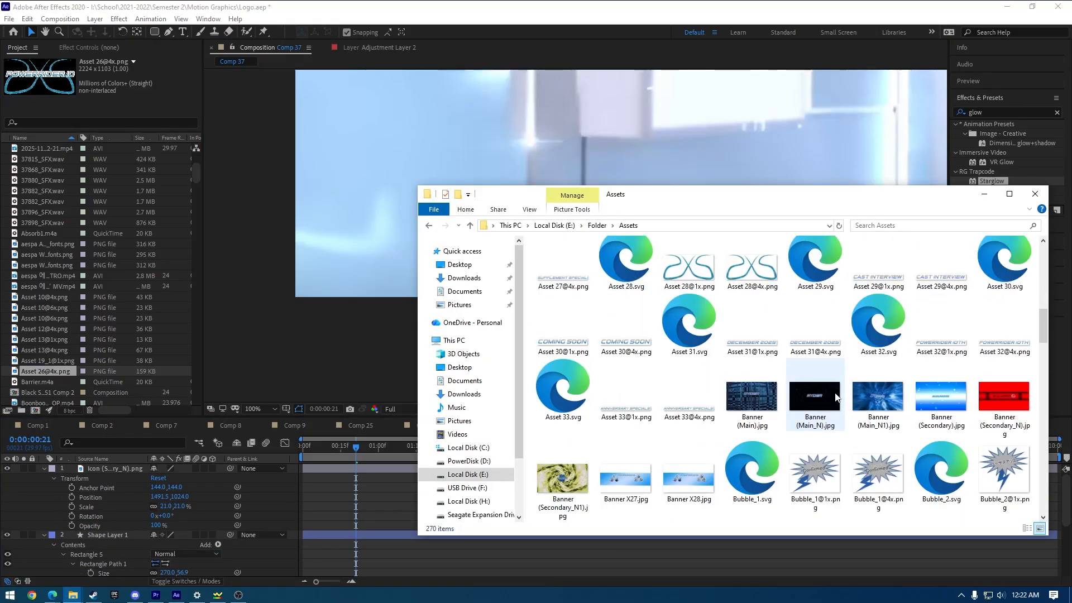
pyautogui.scroll(-2, 835, 393)
pyautogui.scroll(-10, 871, 369)
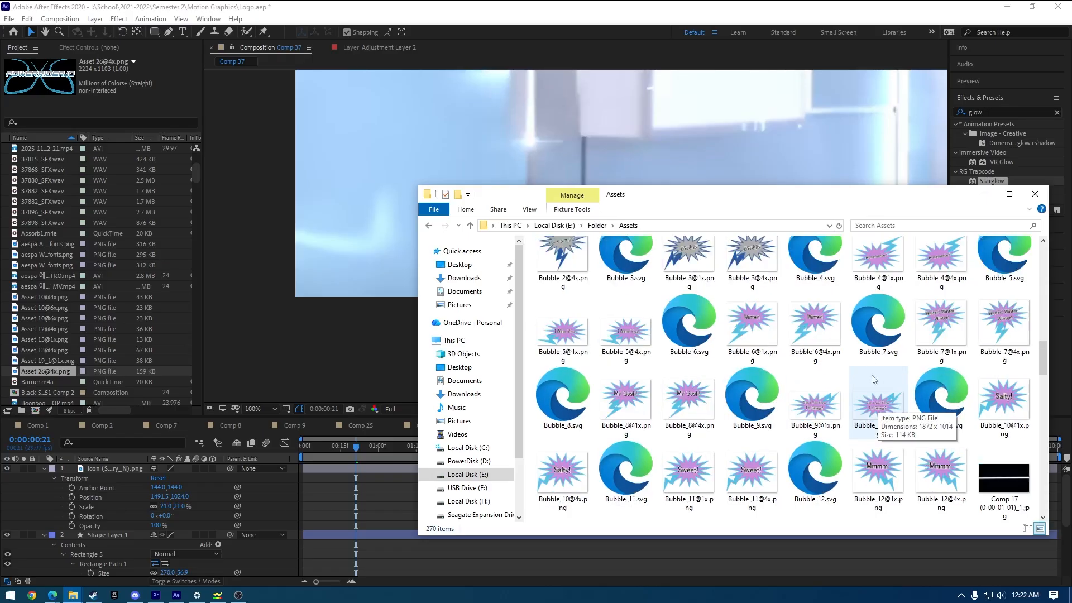
pyautogui.scroll(-10, 893, 380)
pyautogui.scroll(7, 932, 391)
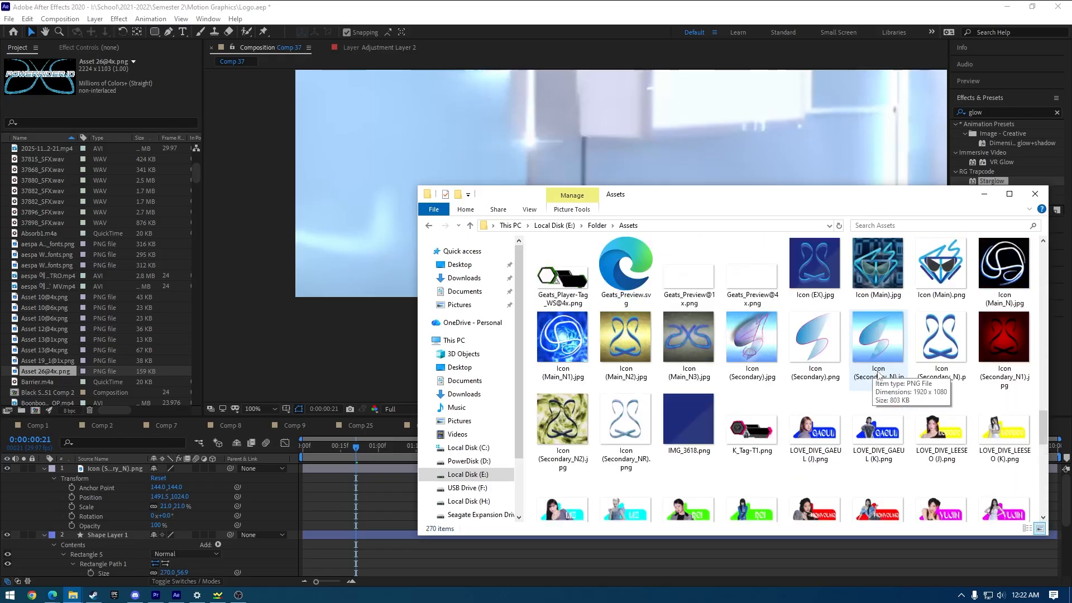
pyautogui.scroll(15, 937, 394)
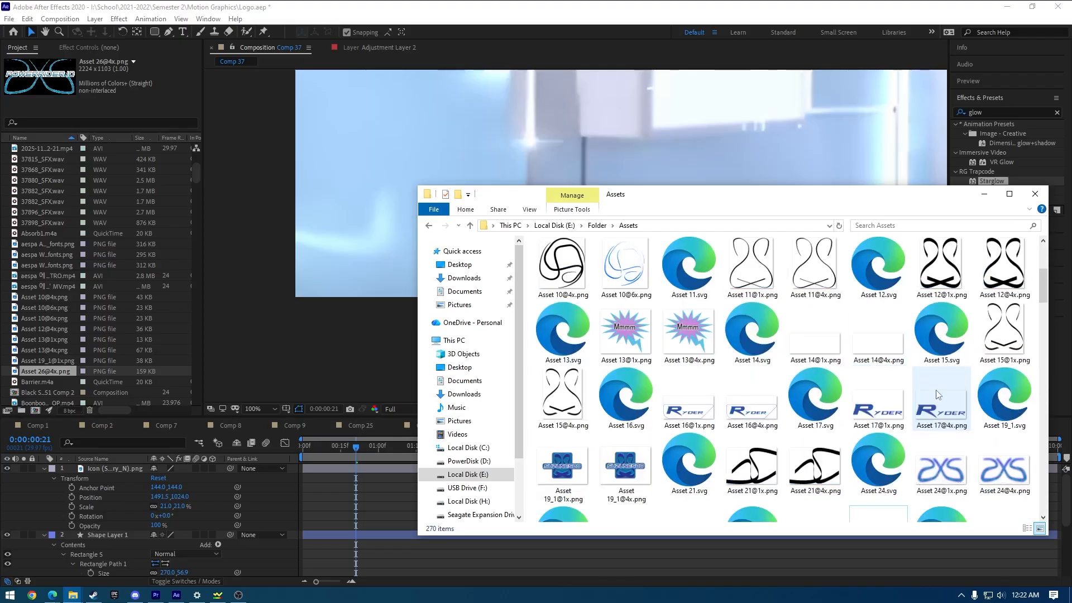
pyautogui.scroll(2, 938, 395)
pyautogui.scroll(-2, 938, 395)
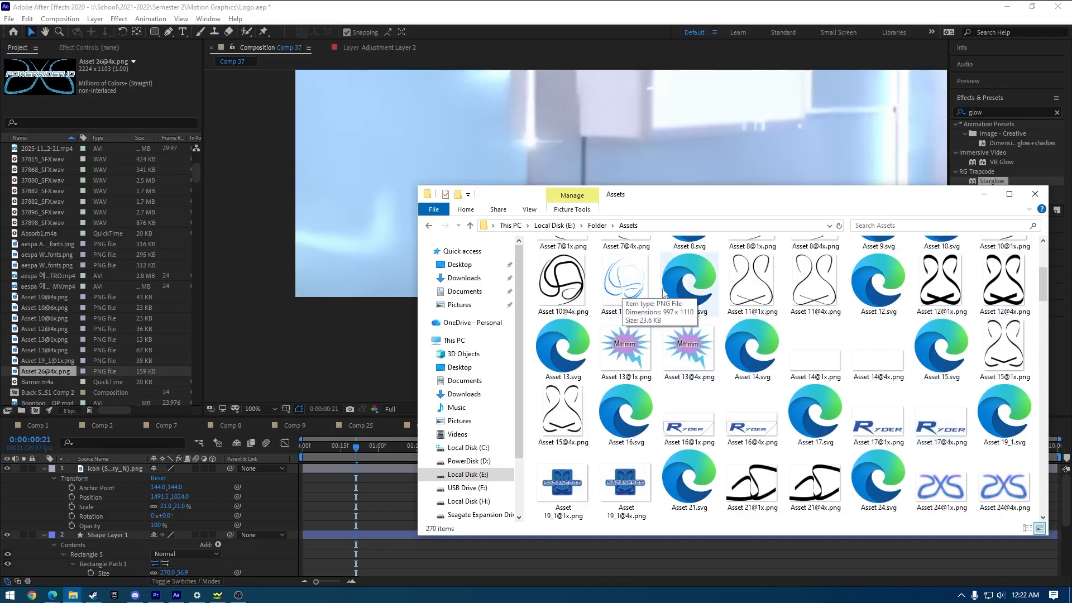
pyautogui.moveTo(624, 288); pyautogui.dragTo(333, 469)
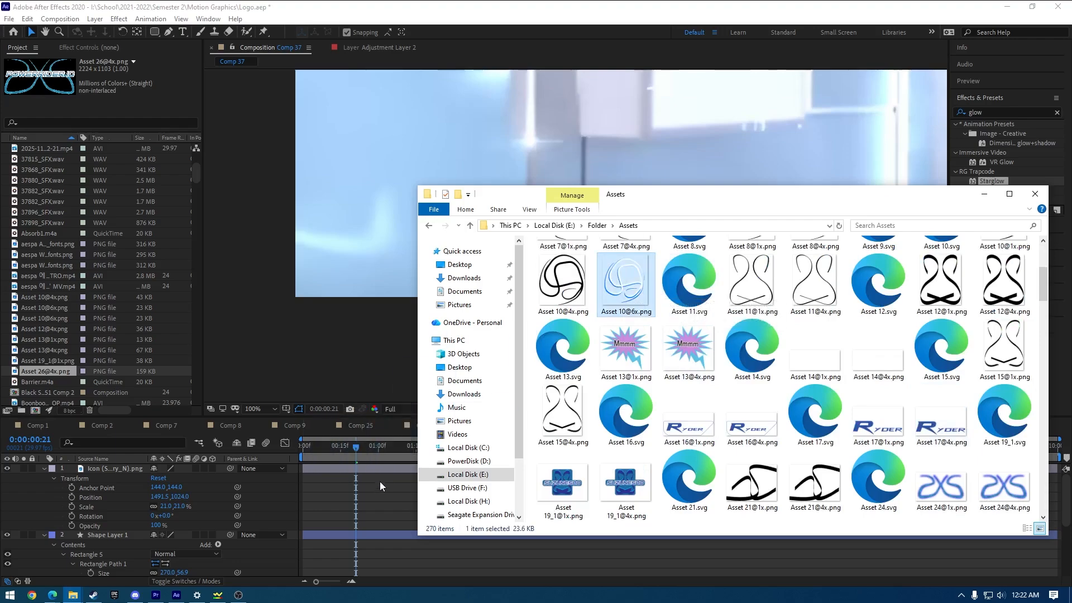
pyautogui.click(379, 498)
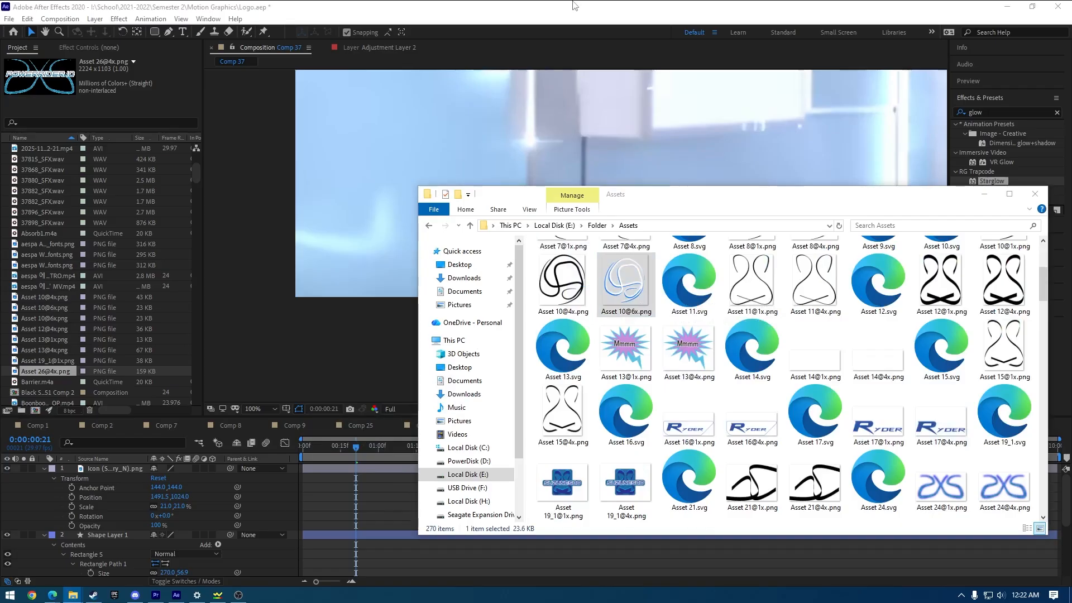
pyautogui.click(573, 5)
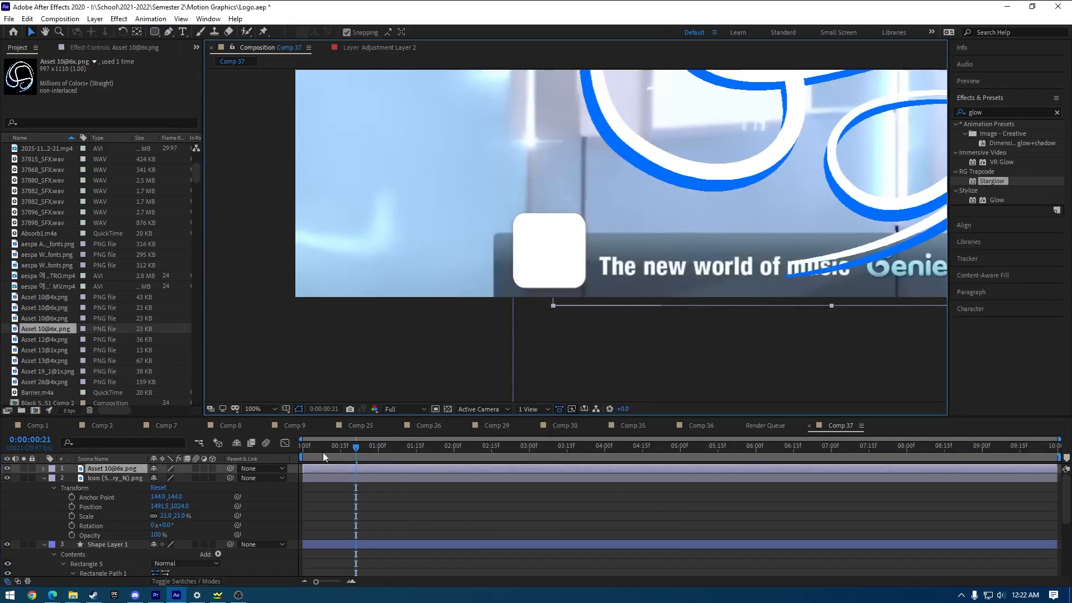
pyautogui.click(44, 470)
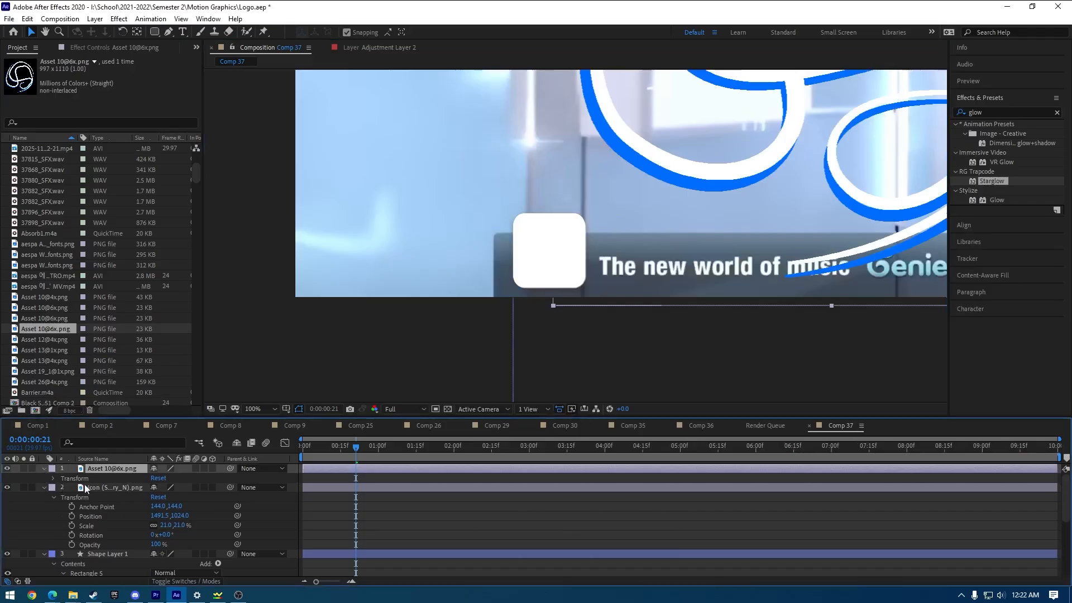
pyautogui.click(98, 478)
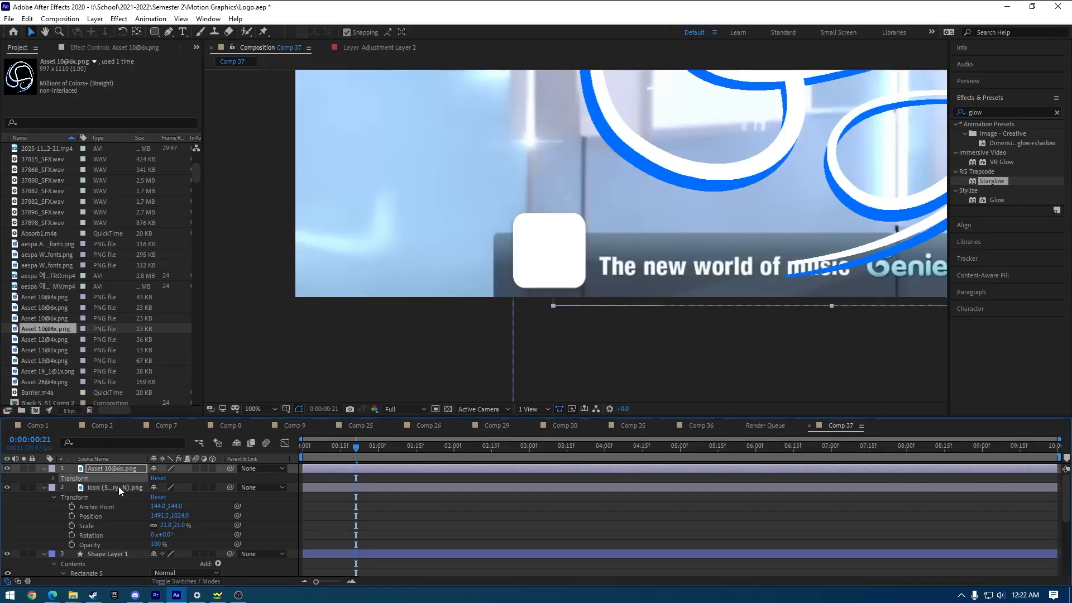
pyautogui.click(122, 487)
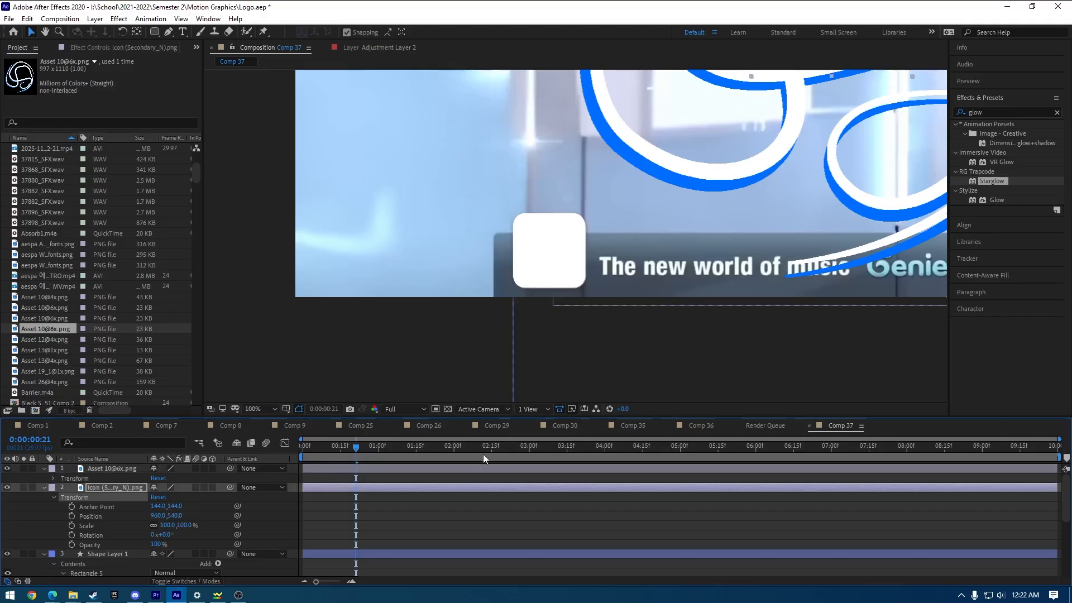
pyautogui.press('h')
pyautogui.moveTo(914, 309); pyautogui.dragTo(469, 326)
pyautogui.press('v')
pyautogui.click(53, 477)
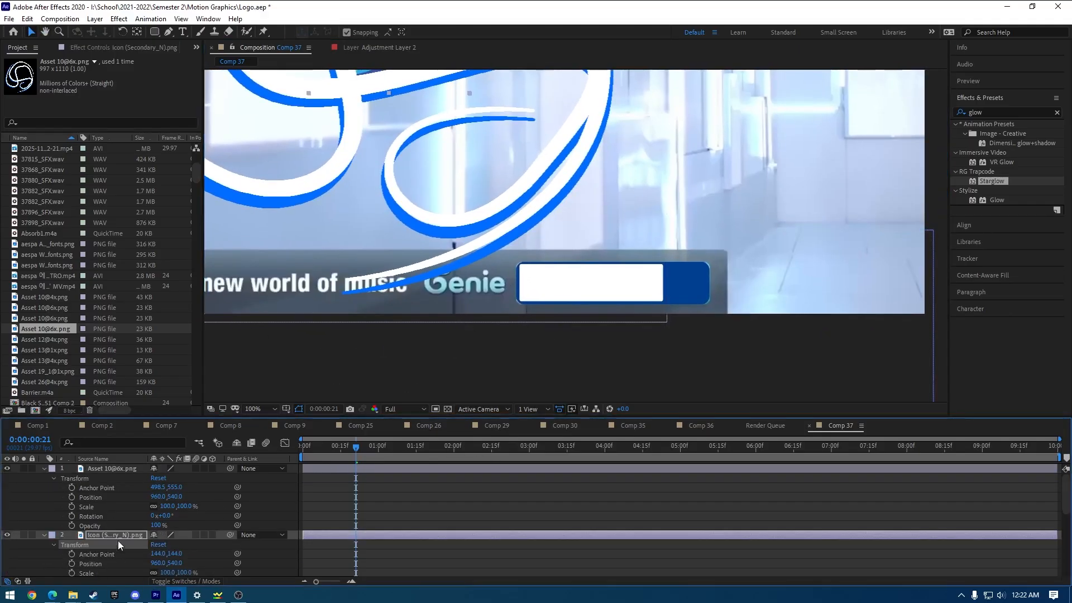
pyautogui.click(97, 477)
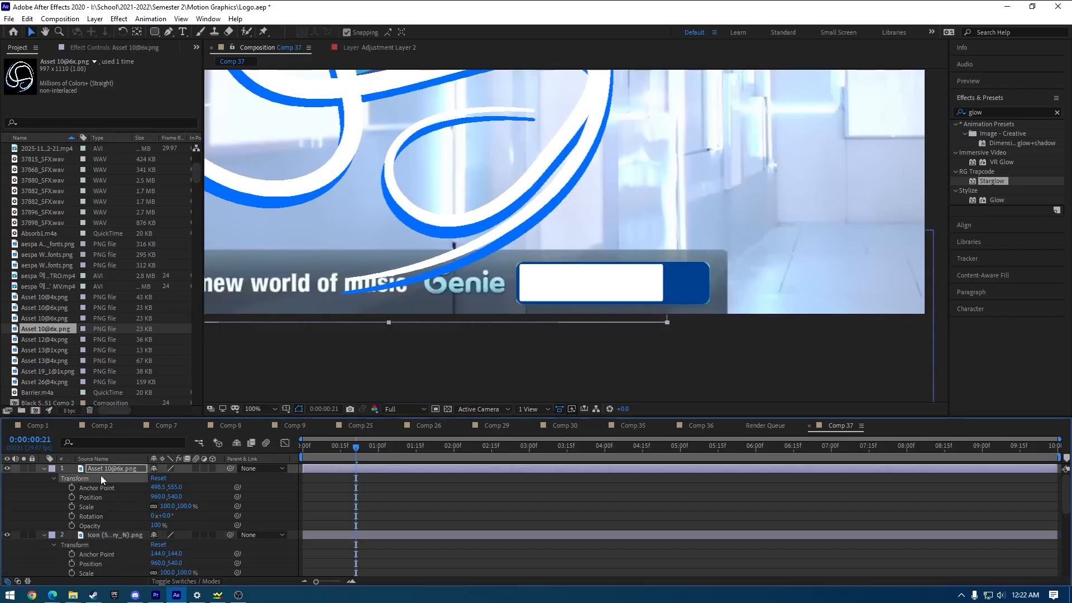
pyautogui.click(158, 553)
pyautogui.hotkey('ctrl', 'c')
pyautogui.click(157, 488)
pyautogui.hotkey('ctrl', 'v')
pyautogui.click(223, 489)
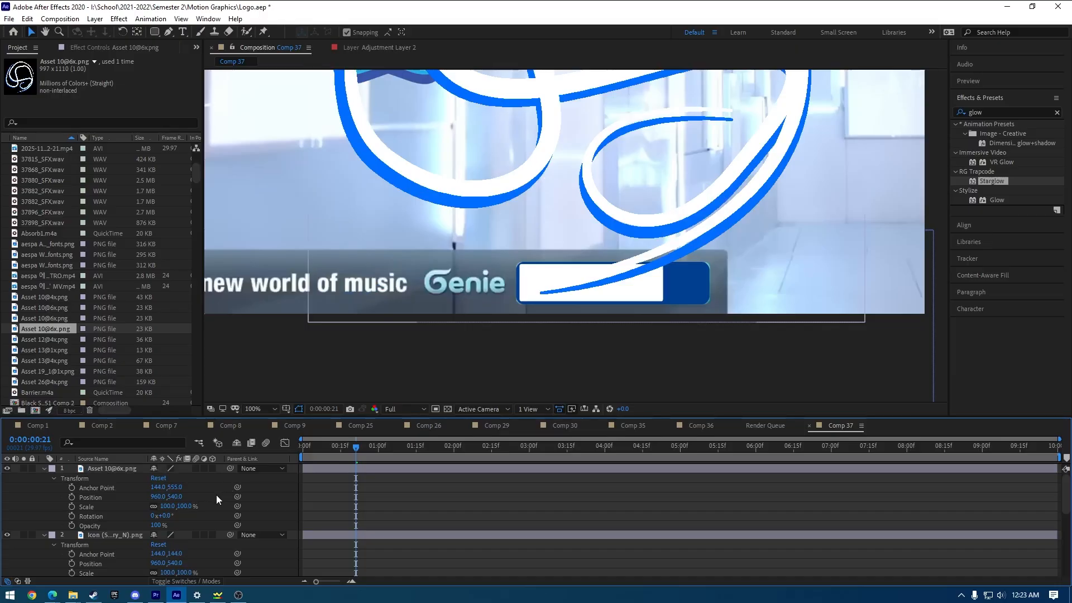
pyautogui.hotkey('ctrl', 'z')
pyautogui.hotkey('ctrl', 'z')
pyautogui.hotkey('ctrl', 'z')
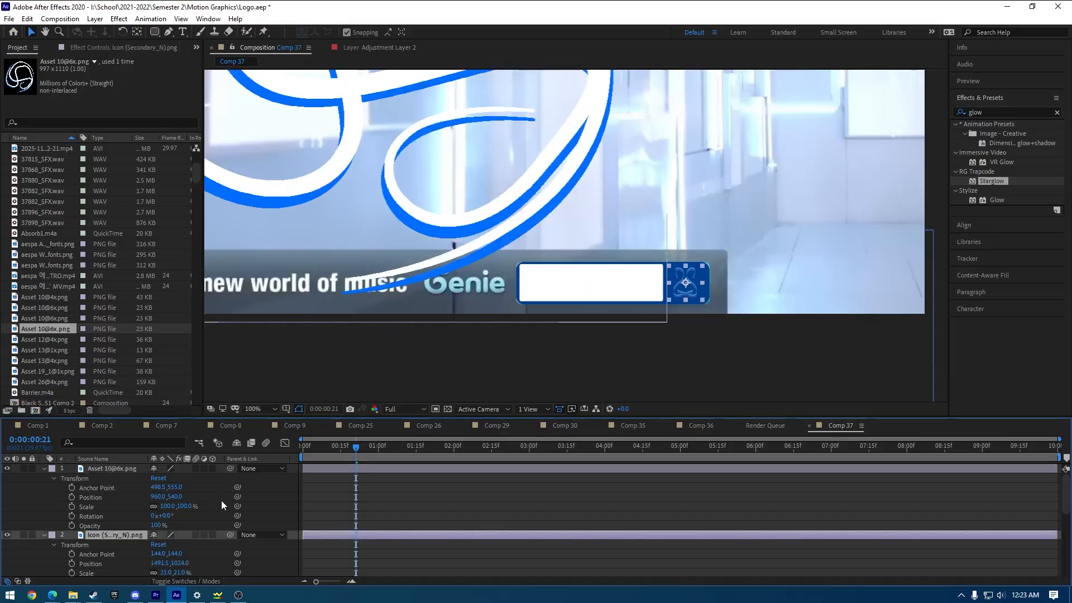
pyautogui.scroll(-1, 215, 515)
pyautogui.scroll(1, 203, 511)
pyautogui.click(161, 563)
pyautogui.hotkey('ctrl', 'c')
pyautogui.click(159, 497)
pyautogui.hotkey('ctrl', 'v')
pyautogui.click(217, 499)
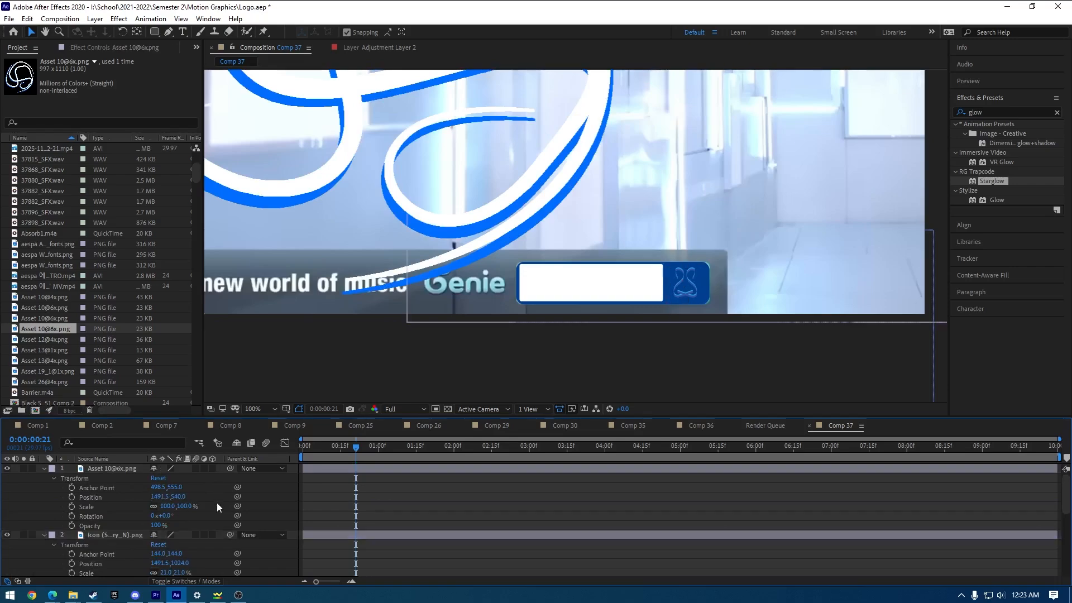
pyautogui.click(168, 573)
pyautogui.click(166, 506)
pyautogui.press('Return')
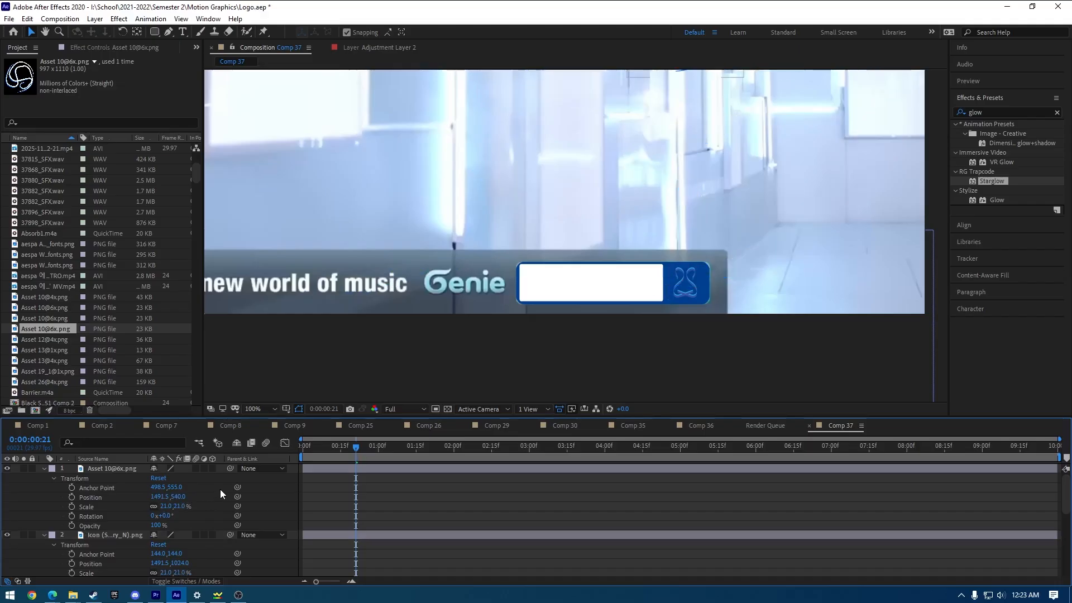
pyautogui.moveTo(167, 507); pyautogui.dragTo(146, 523)
pyautogui.moveTo(685, 100); pyautogui.dragTo(698, 234)
pyautogui.moveTo(167, 506); pyautogui.dragTo(174, 534)
pyautogui.moveTo(692, 155); pyautogui.dragTo(690, 294)
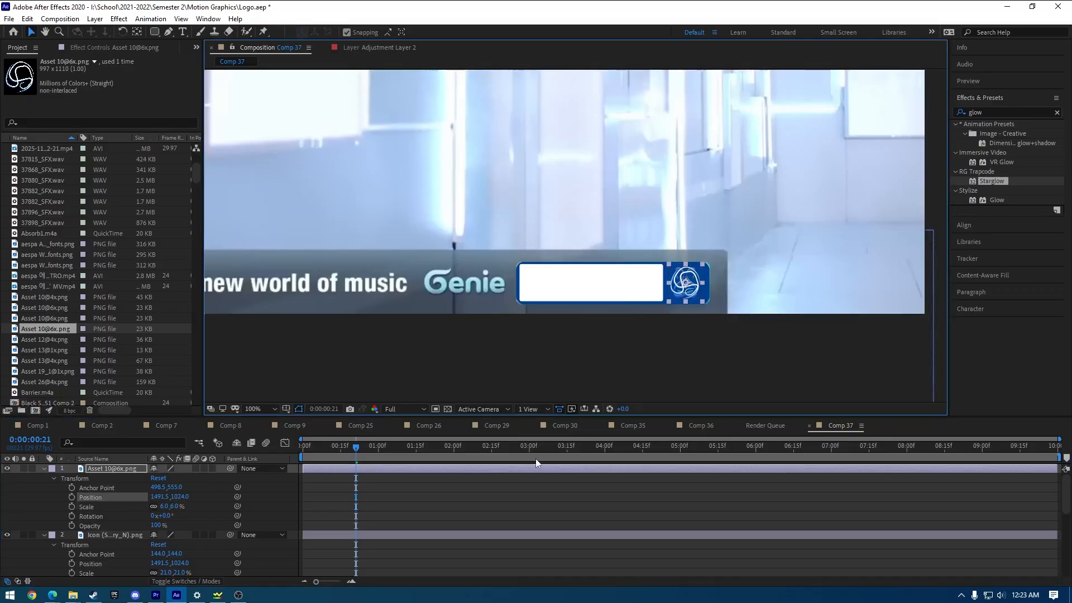
# Move the Icon (Secondary_N).png layer onto the white rounded square at position 455.5, 998.2 and scale it to 45.0%.
pyautogui.click(53, 478)
pyautogui.moveTo(159, 515); pyautogui.dragTo(95, 528)
pyautogui.moveTo(159, 515); pyautogui.dragTo(106, 519)
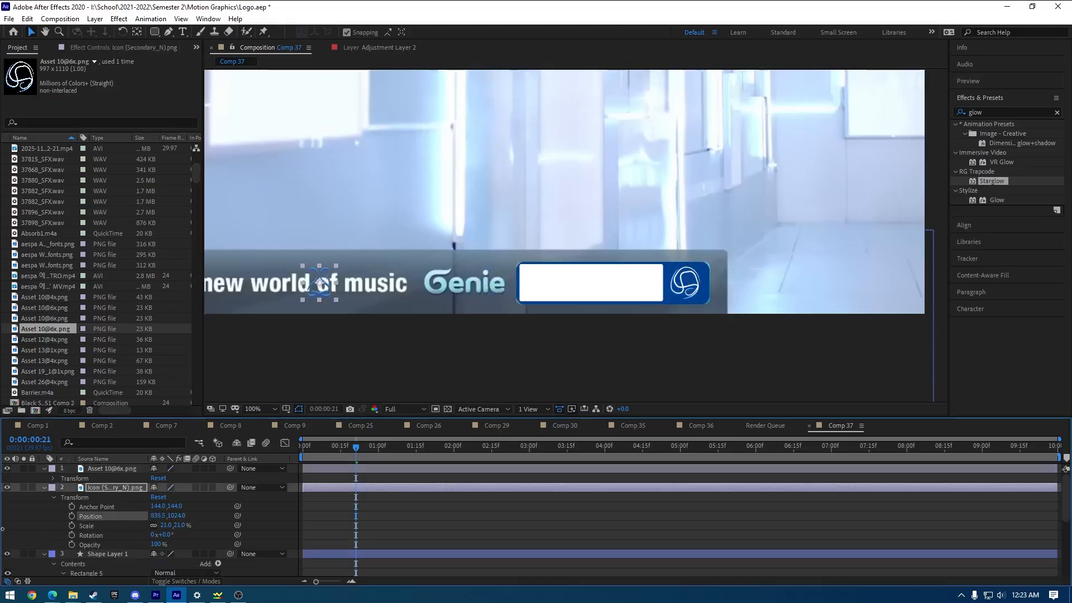
pyautogui.press('h')
pyautogui.moveTo(362, 314); pyautogui.dragTo(523, 295)
pyautogui.press('v')
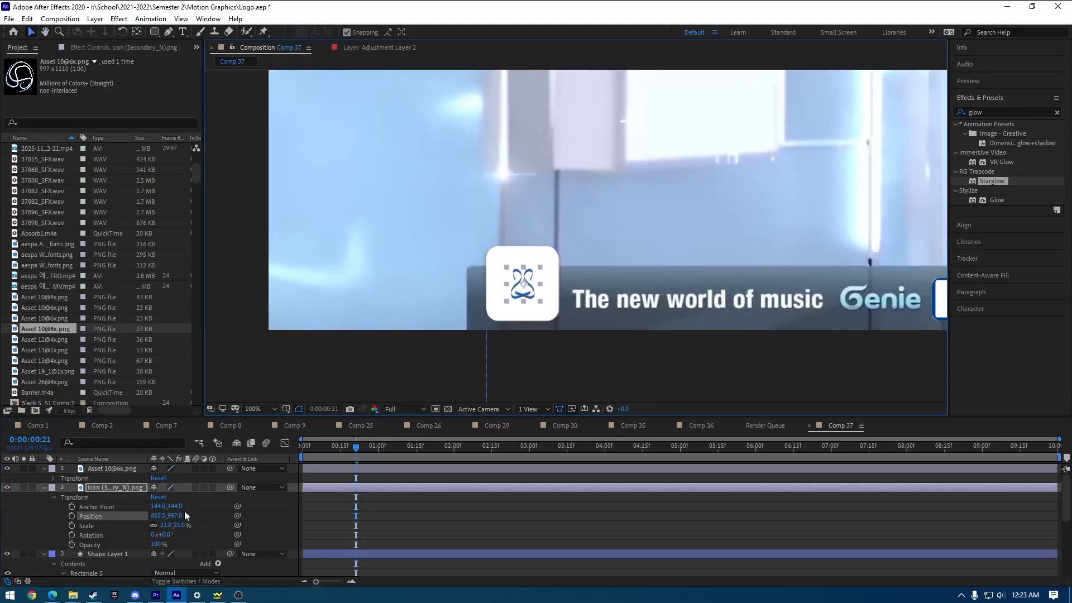
pyautogui.moveTo(163, 516); pyautogui.dragTo(178, 525)
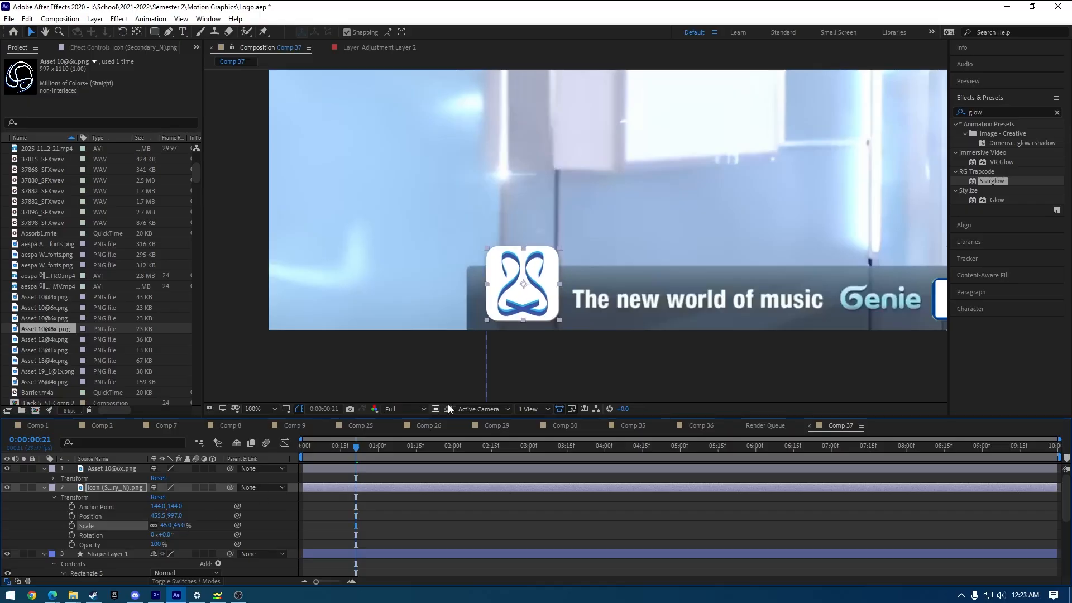
pyautogui.moveTo(530, 303); pyautogui.dragTo(530, 303)
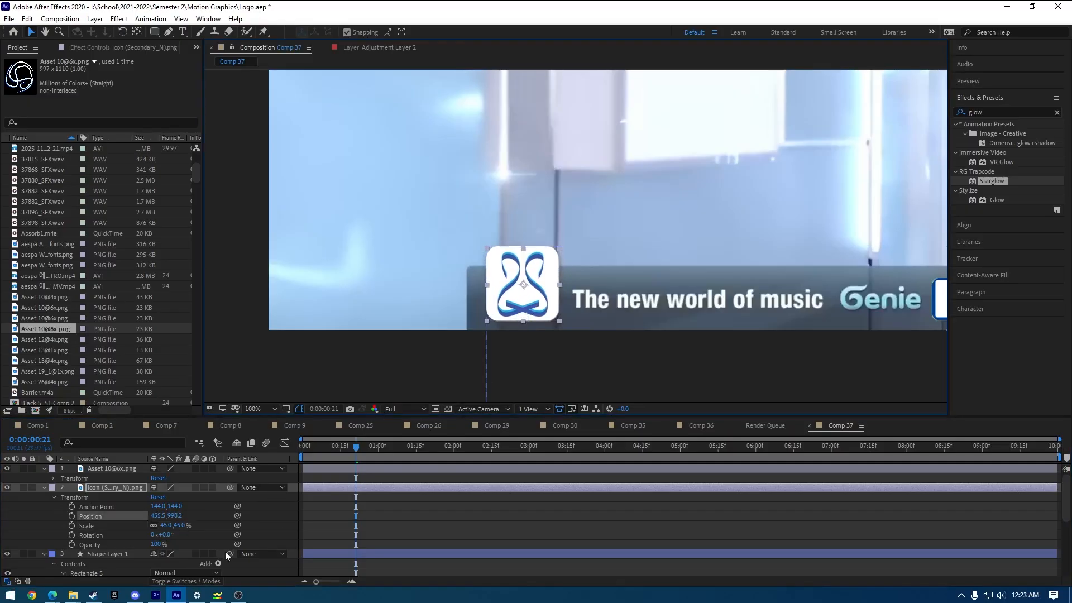
pyautogui.click(53, 497)
pyautogui.click(53, 479)
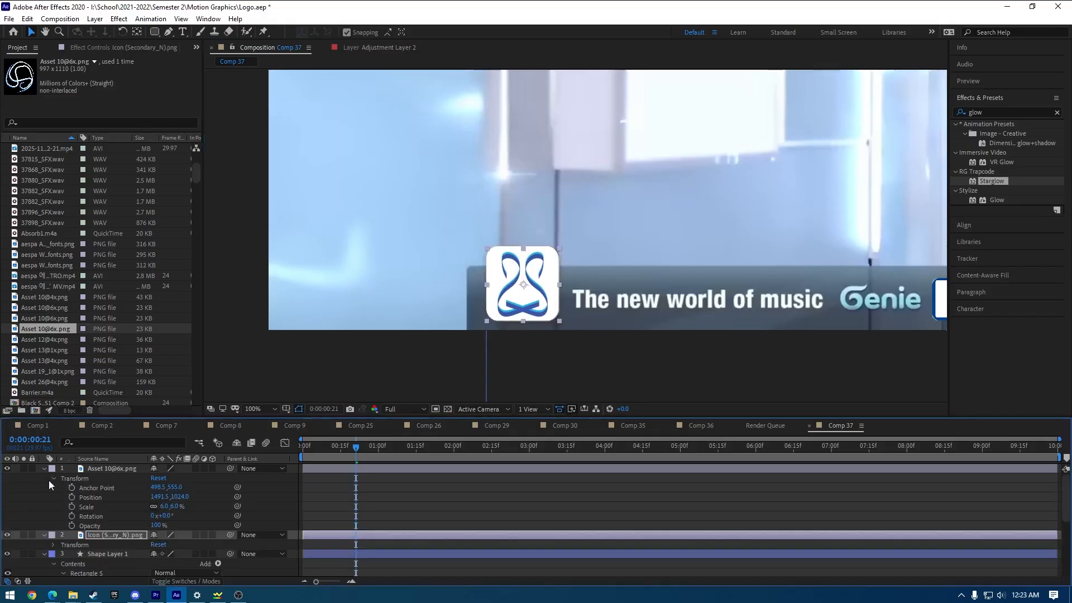
pyautogui.click(53, 478)
pyautogui.click(45, 469)
pyautogui.click(45, 478)
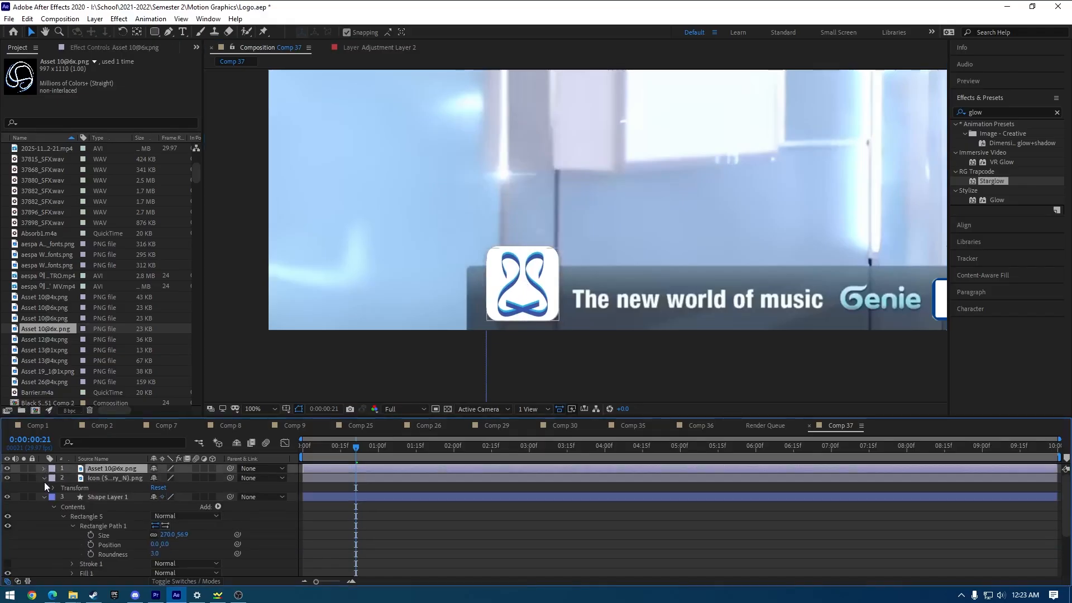
pyautogui.click(43, 487)
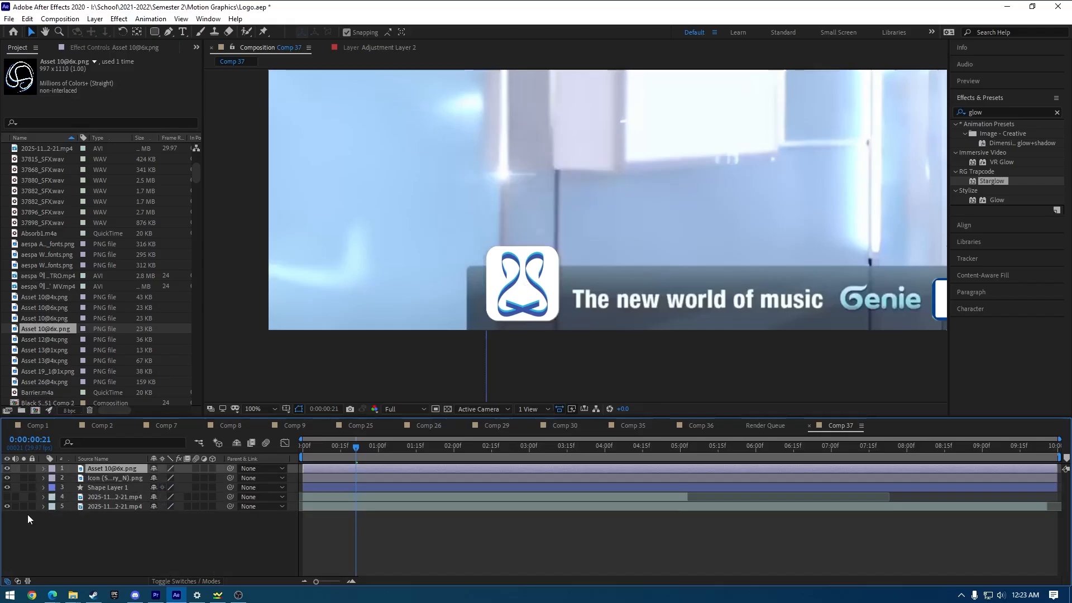
# Compare the recreated banner shapes with the original Genie footage by hiding and showing Shape Layer 1 and the upper video layer.
pyautogui.click(7, 487)
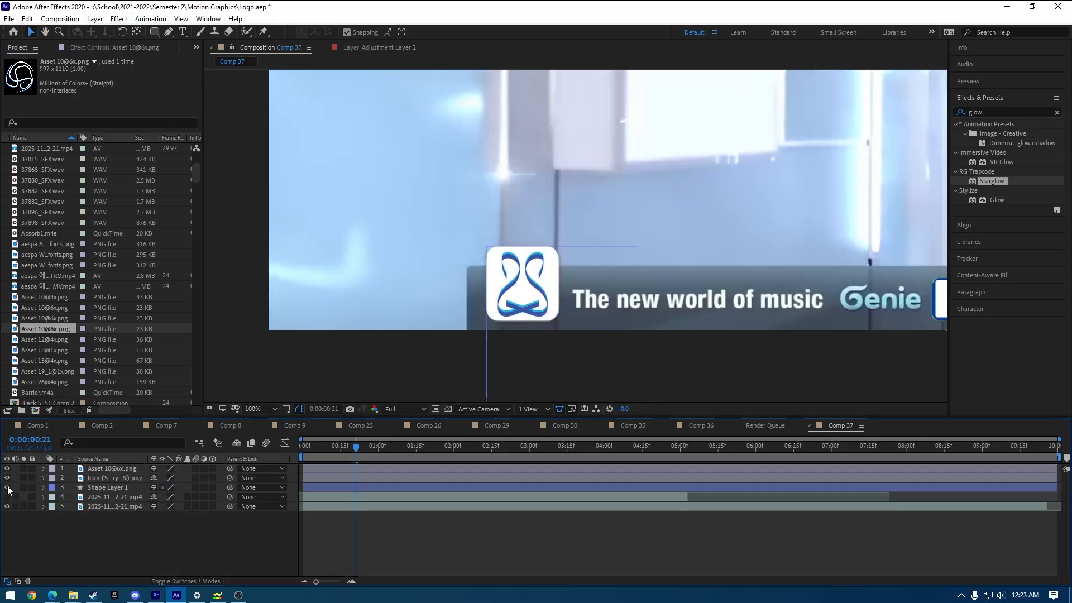
pyautogui.click(8, 486)
pyautogui.click(8, 486)
pyautogui.click(7, 486)
pyautogui.click(8, 486)
pyautogui.click(8, 486)
pyautogui.click(8, 486)
pyautogui.click(7, 496)
pyautogui.click(7, 497)
pyautogui.scroll(-1, 662, 298)
pyautogui.scroll(1, 662, 298)
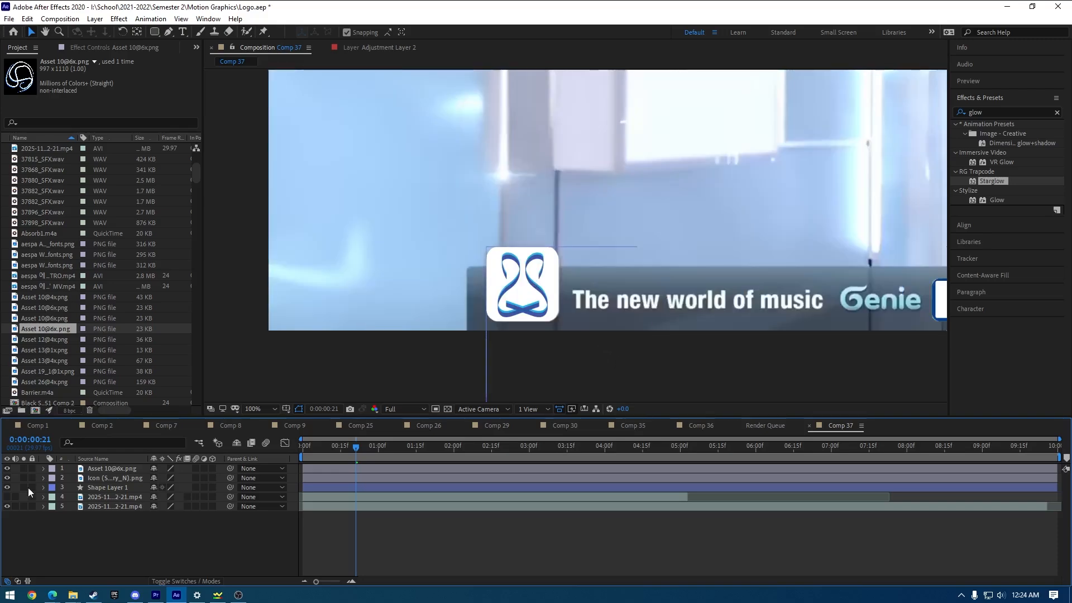
# Preview the full banner from the start of the composition and stop at frame 0:00:00:15.
pyautogui.click(43, 488)
pyautogui.press('h')
pyautogui.moveTo(796, 237); pyautogui.dragTo(531, 289)
pyautogui.press('v')
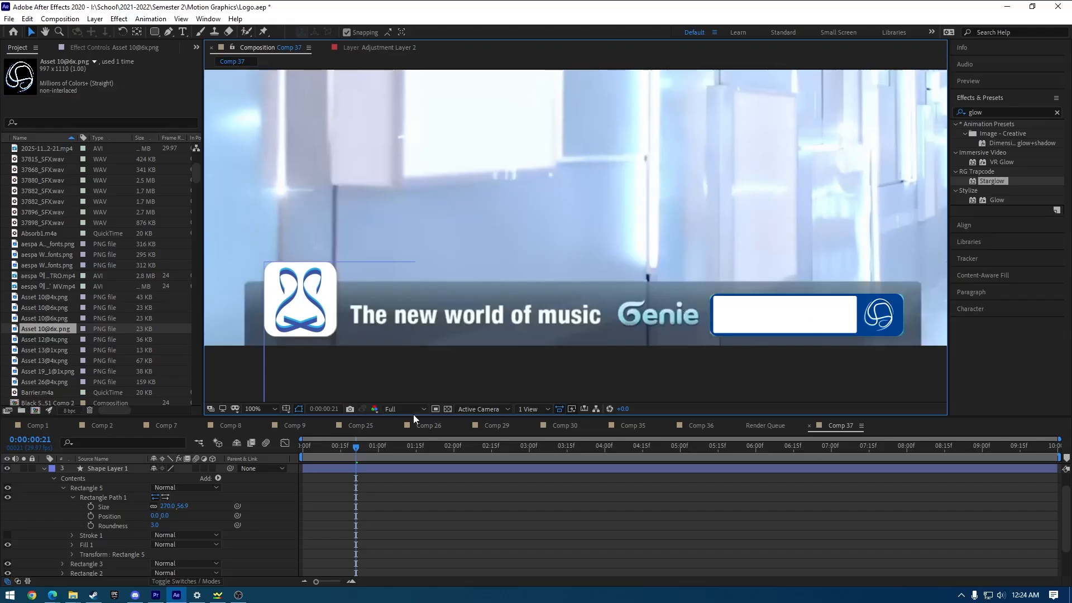
pyautogui.moveTo(350, 449); pyautogui.dragTo(193, 472)
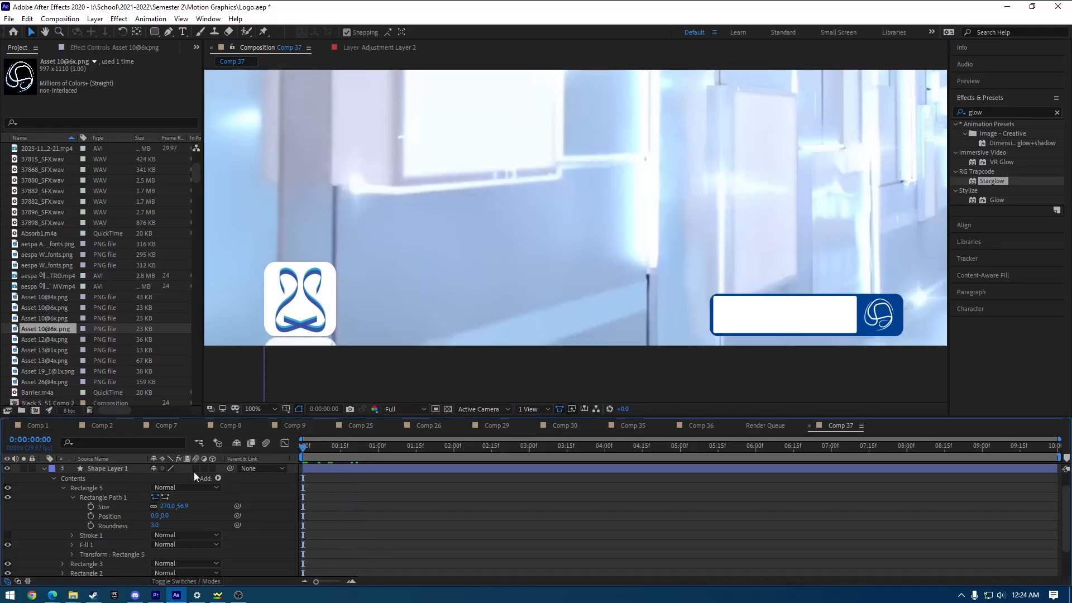
pyautogui.press('space')
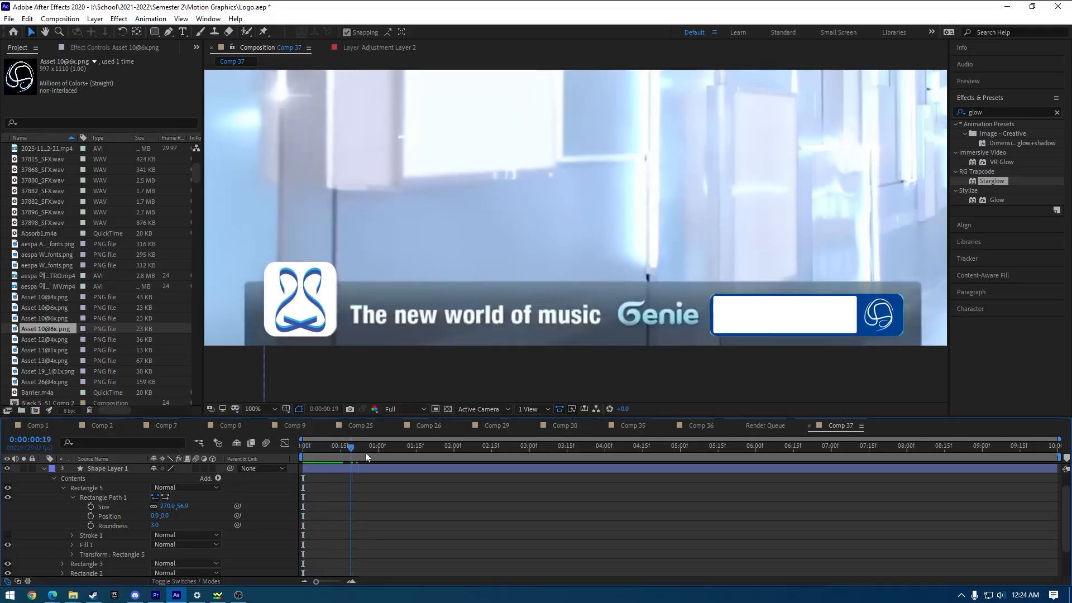
pyautogui.moveTo(377, 455); pyautogui.dragTo(341, 458)
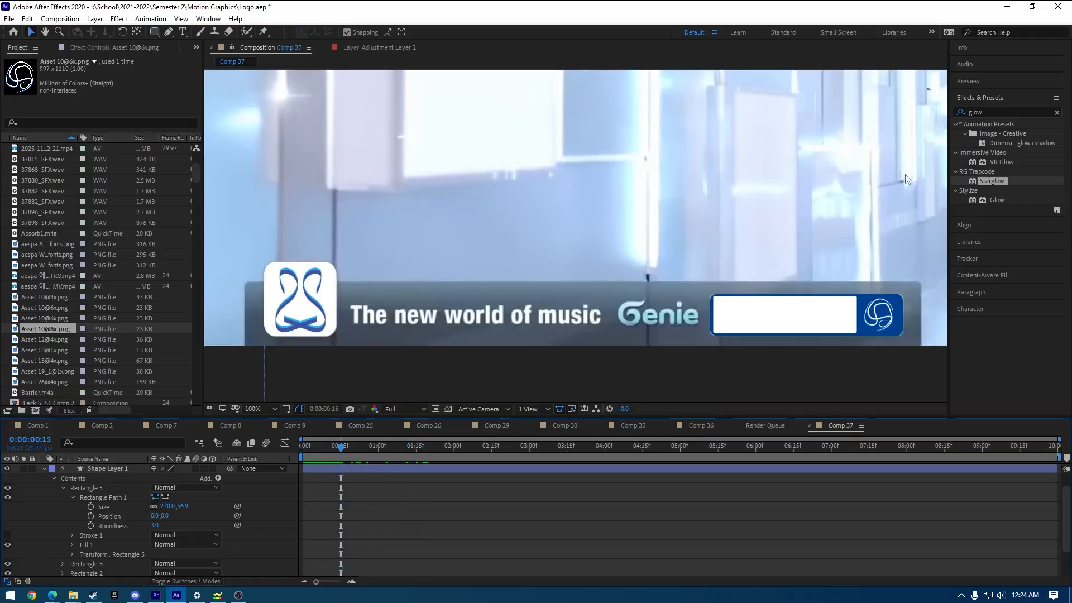
pyautogui.click(992, 113)
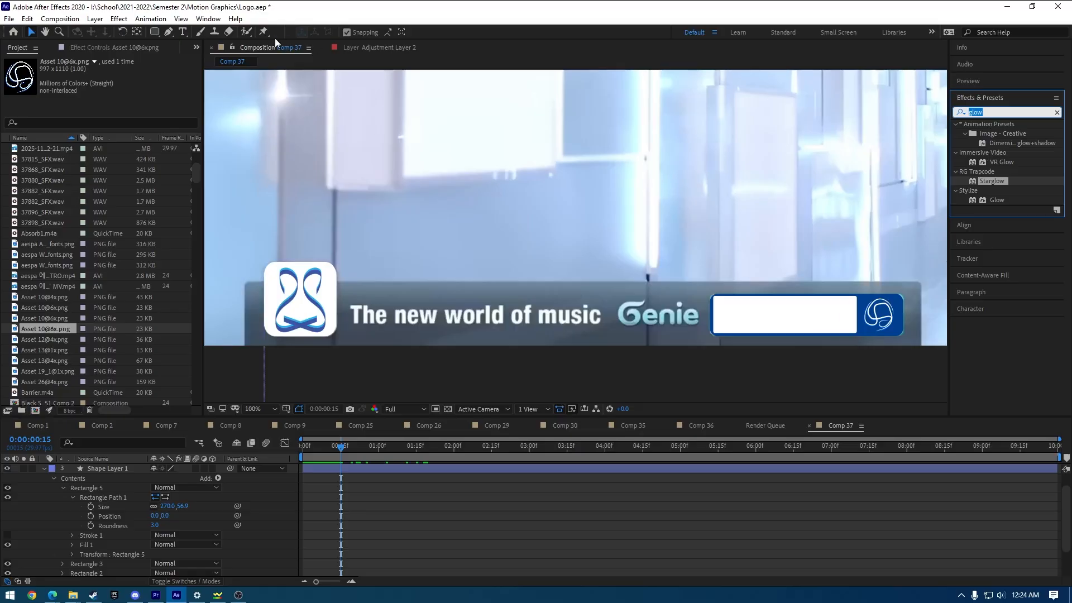
pyautogui.click(184, 32)
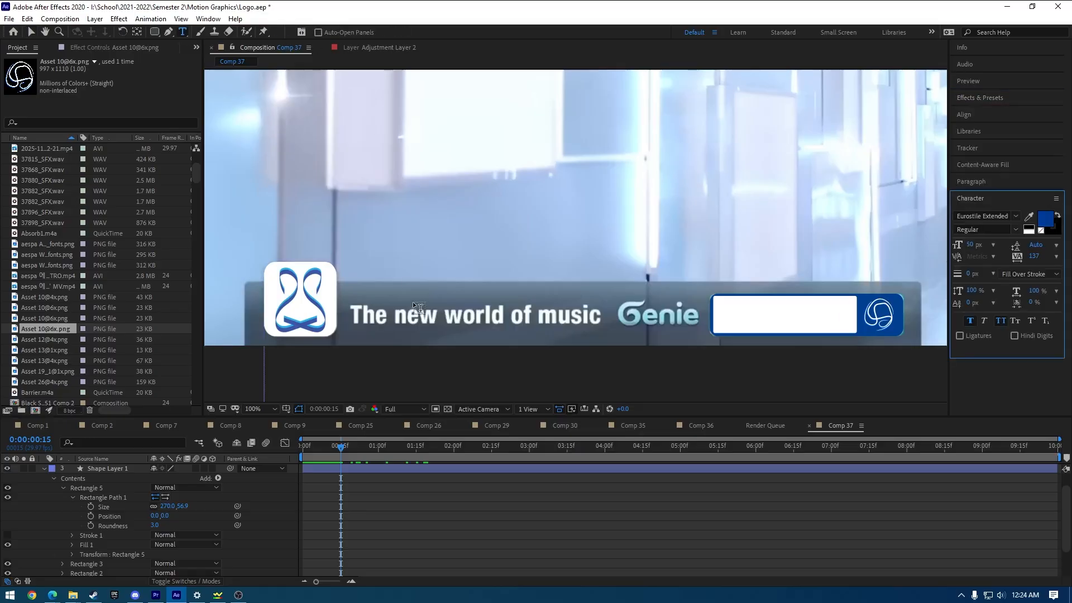
pyautogui.click(356, 314)
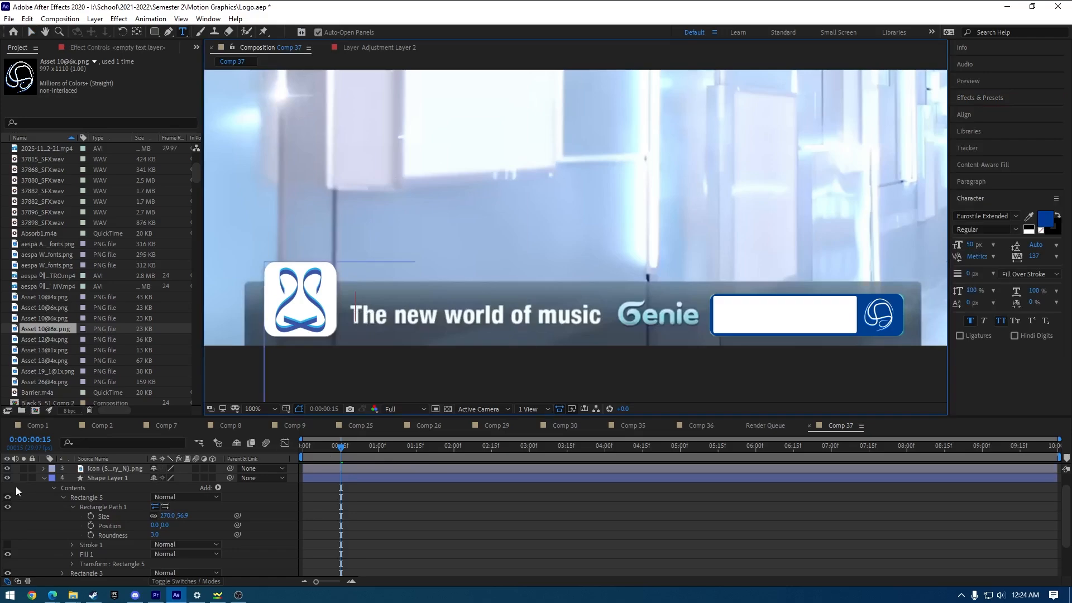
pyautogui.scroll(-3, 45, 485)
pyautogui.scroll(3, 46, 484)
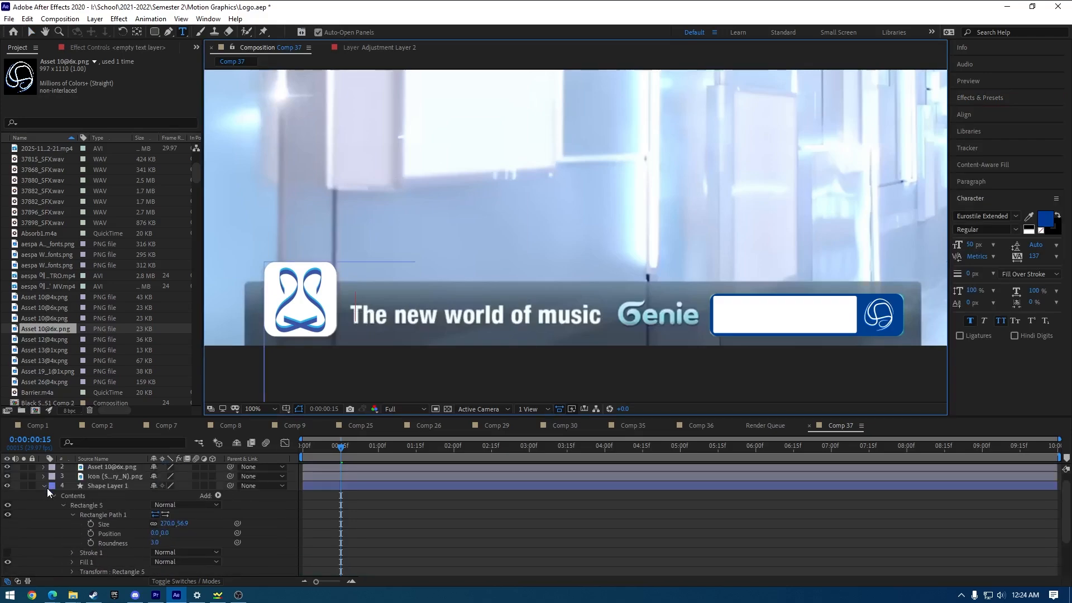
# Check the shapes against the original banner by hiding and showing Shape Layer 1 again.
pyautogui.click(8, 485)
pyautogui.click(8, 485)
pyautogui.click(8, 485)
pyautogui.click(8, 485)
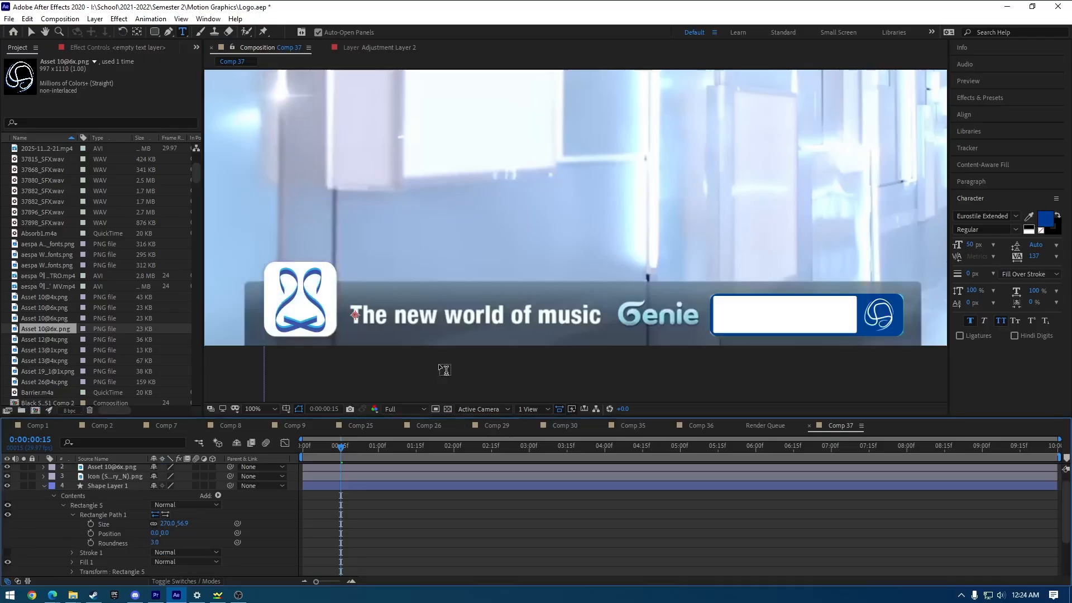
pyautogui.click(358, 318)
pyautogui.hotkey('ctrl', 'z')
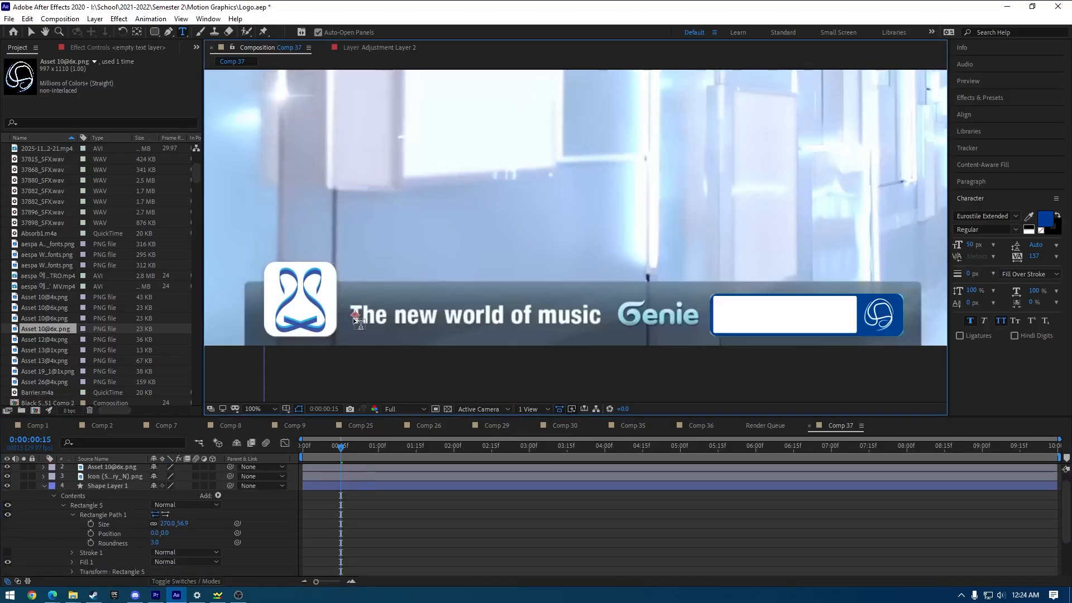
pyautogui.click(355, 317)
pyautogui.hotkey('ctrl', 'z')
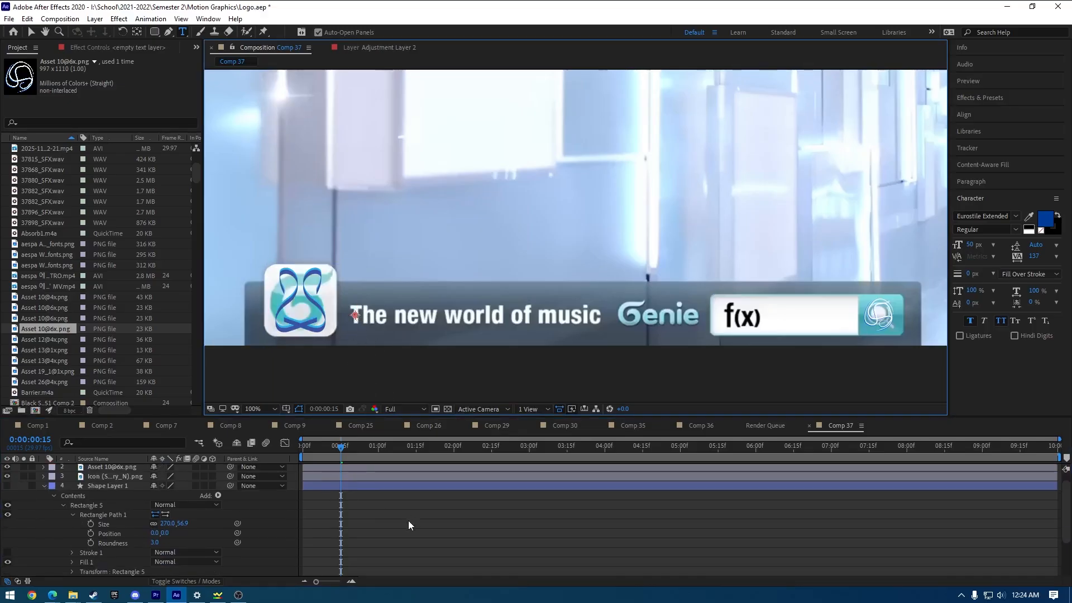
pyautogui.scroll(1, 409, 522)
pyautogui.hotkey('ctrl', 'shift', 'z')
pyautogui.click(336, 468)
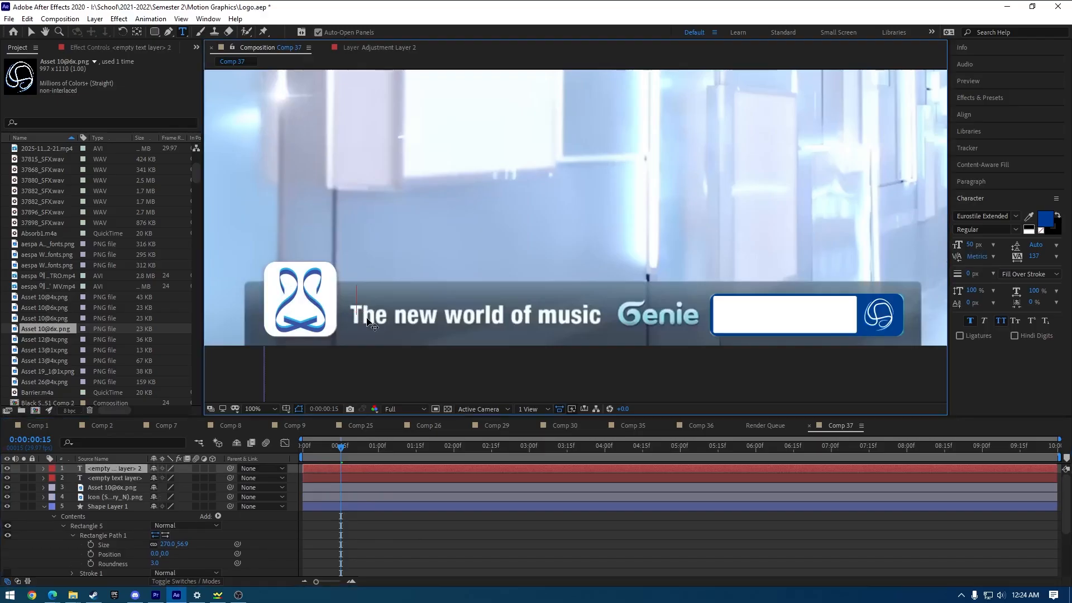
pyautogui.press('Delete')
# Draw a paragraph text box over the slogan "The new world of music" and align it with the slogan's edges.
pyautogui.moveTo(353, 314); pyautogui.dragTo(602, 325)
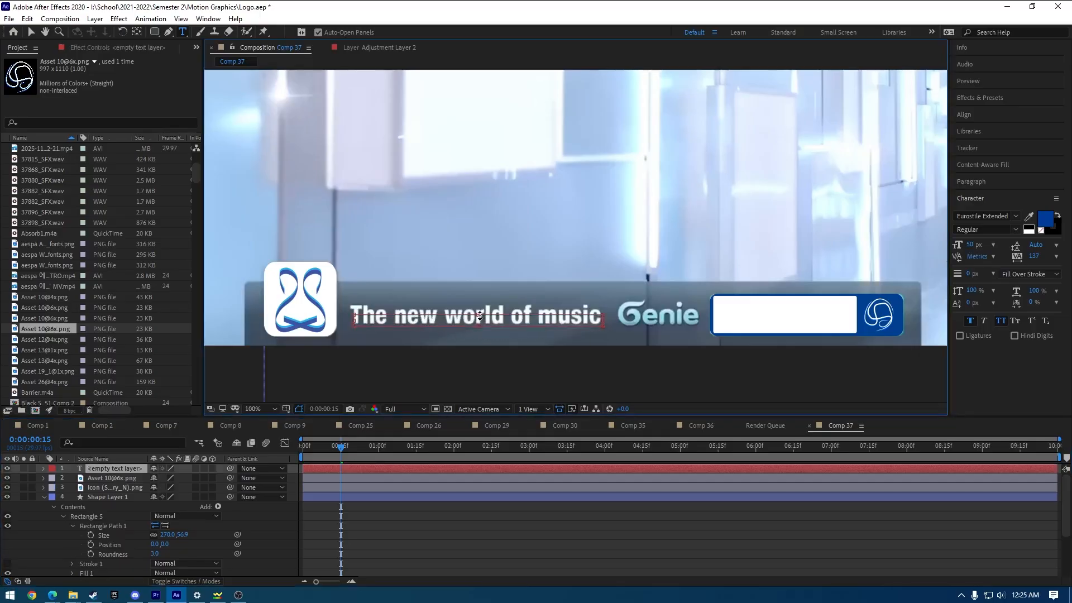
pyautogui.moveTo(480, 316); pyautogui.dragTo(480, 304)
pyautogui.moveTo(353, 316); pyautogui.dragTo(349, 317)
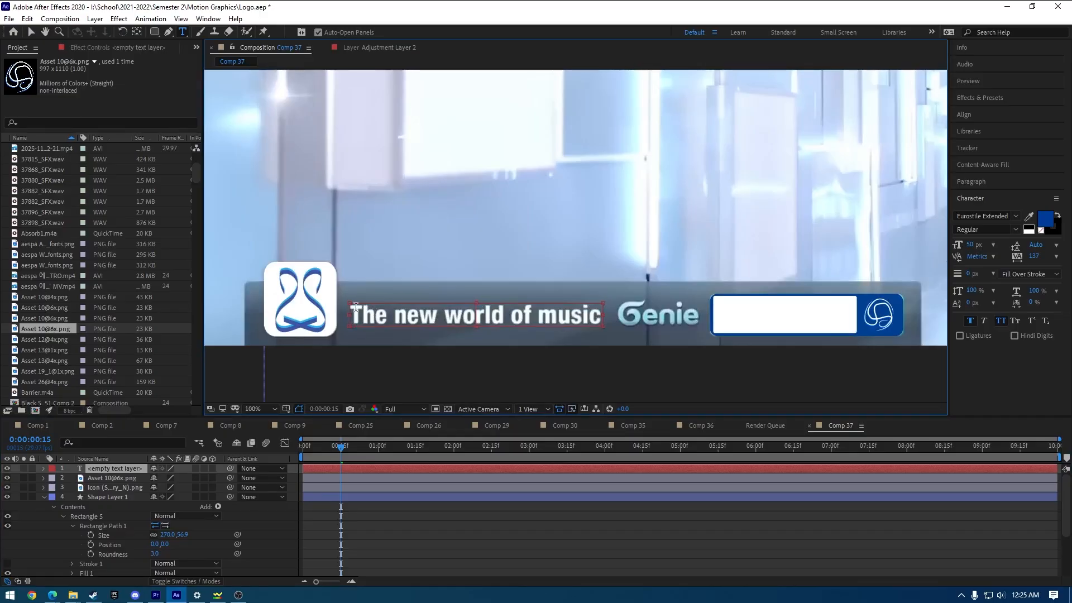
# Enter the text "Supplement 1" in the box over the slogan.
pyautogui.write('Si')
pyautogui.press('BackSpace')
pyautogui.write('up')
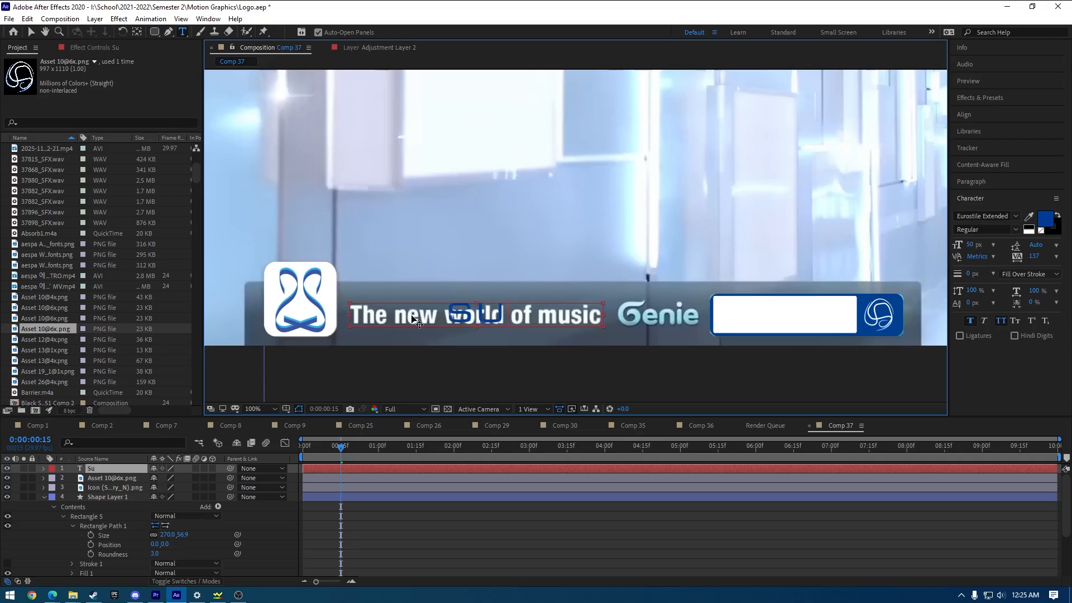
pyautogui.write('ple')
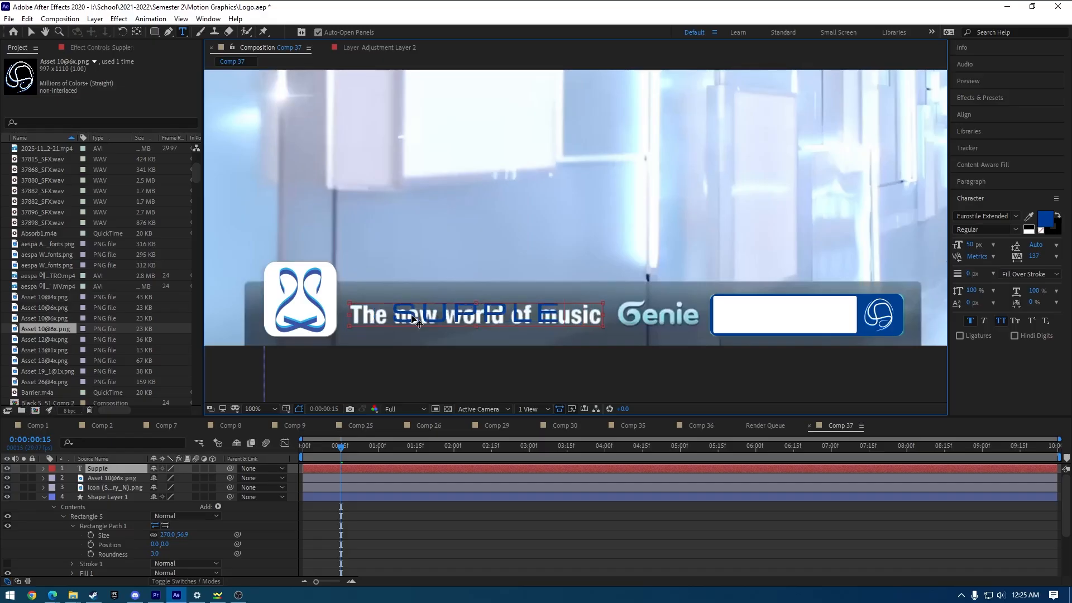
pyautogui.write('ment')
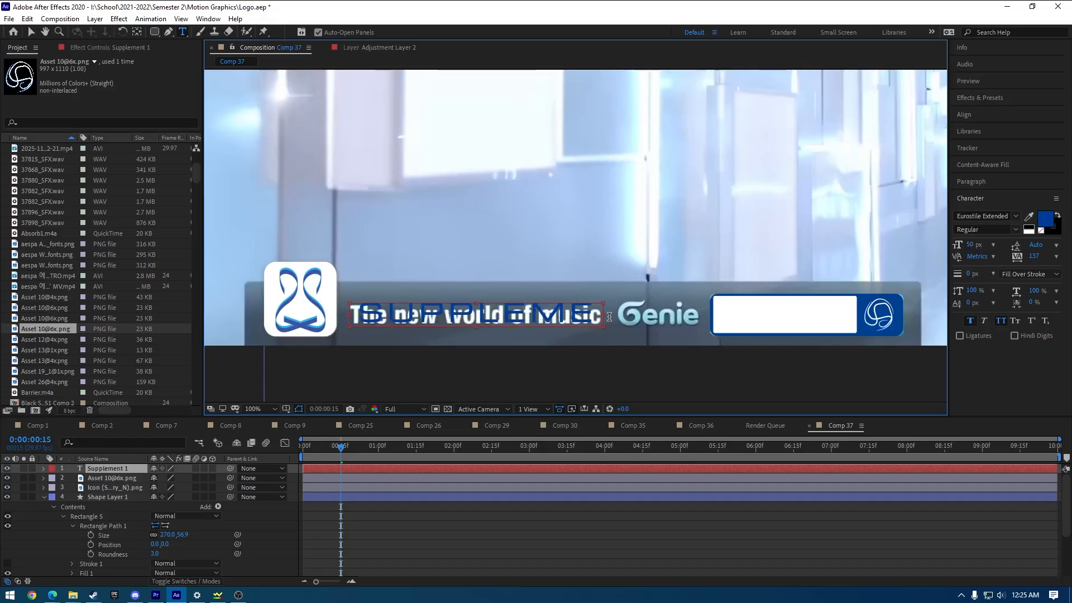
# Widen the text box to the end of the Genie wordmark and set the Supplement 1 text's fill to white.
pyautogui.moveTo(602, 314); pyautogui.dragTo(349, 315)
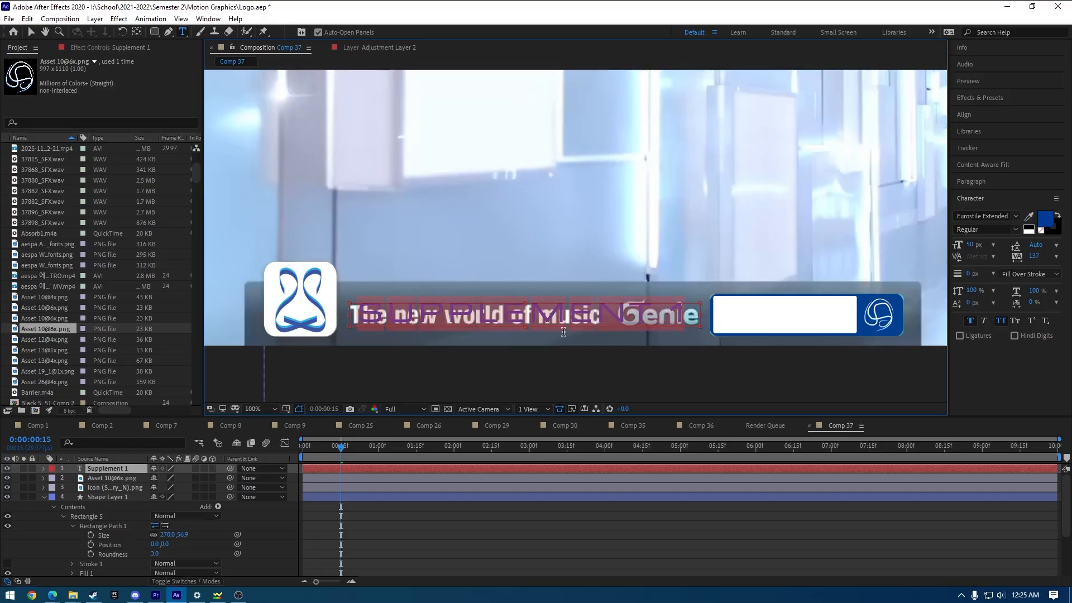
pyautogui.click(1044, 222)
pyautogui.moveTo(564, 337); pyautogui.dragTo(440, 274)
pyautogui.click(688, 277)
# Try Eurostile Extended Bold on the Supplement 1 text and settle on Arial Narrow as its font.
pyautogui.click(1015, 217)
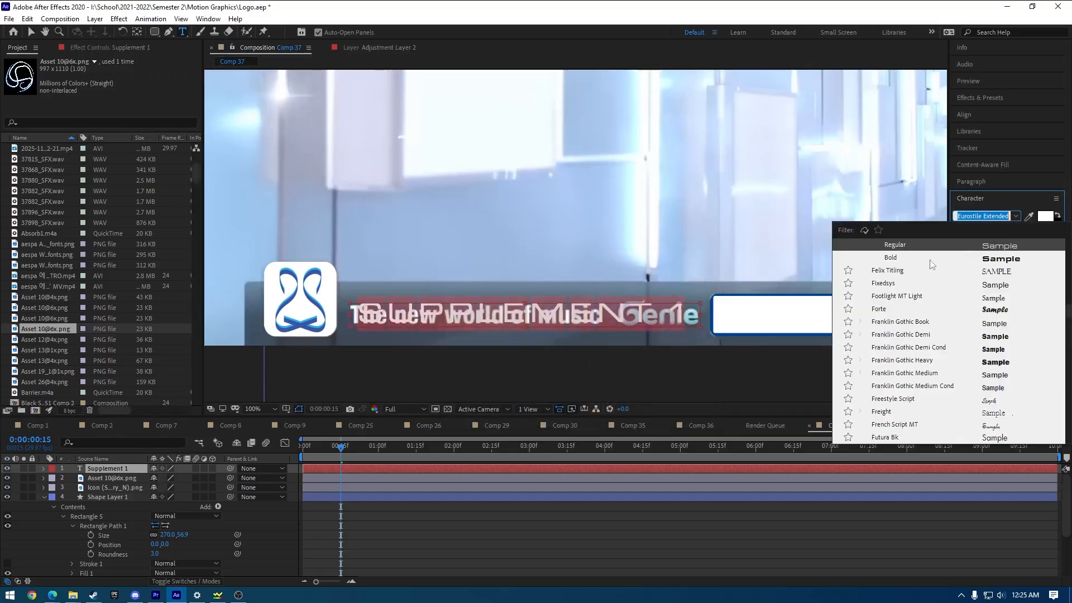
pyautogui.click(900, 261)
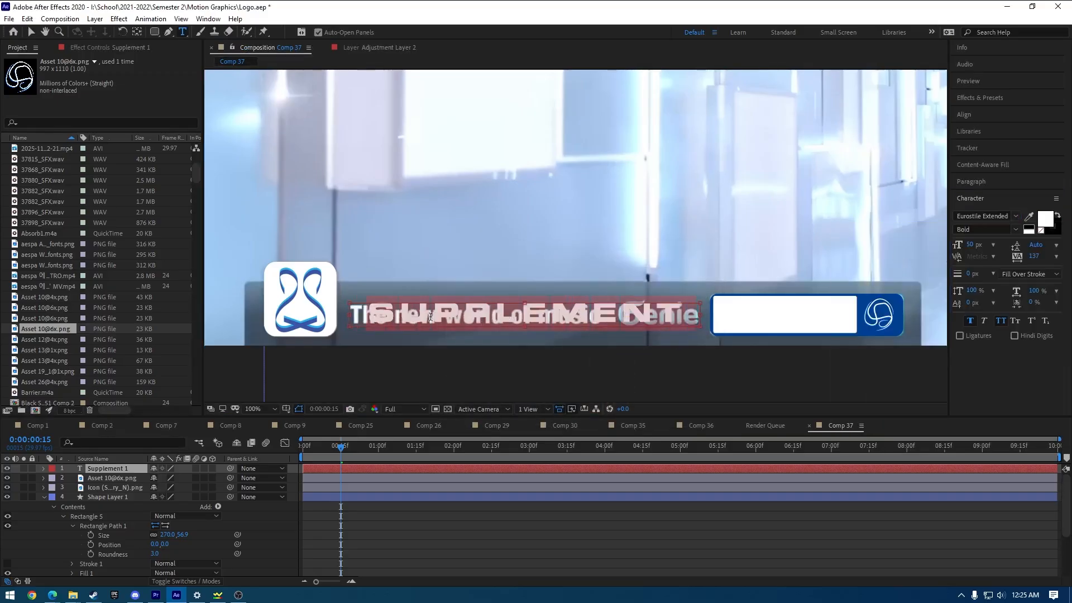
pyautogui.click(1015, 216)
pyautogui.scroll(10, 938, 329)
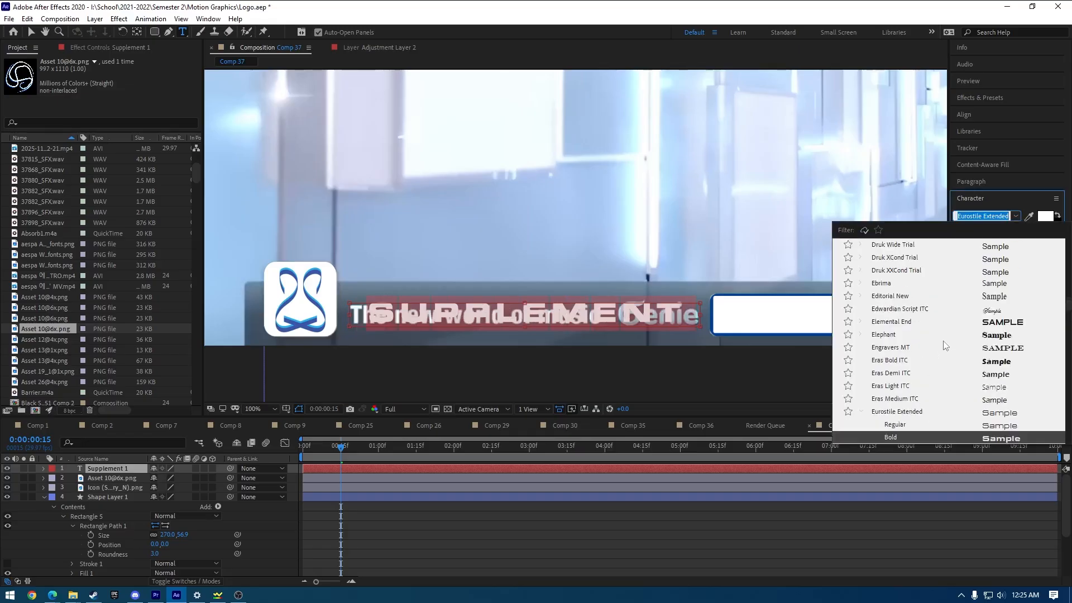
pyautogui.scroll(15, 939, 330)
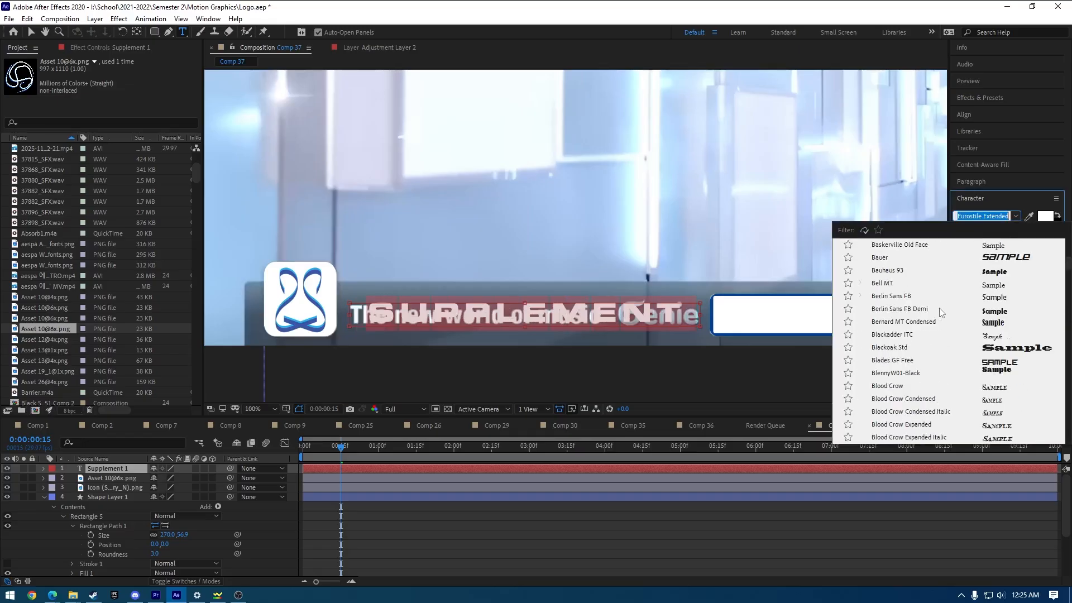
pyautogui.scroll(5, 942, 311)
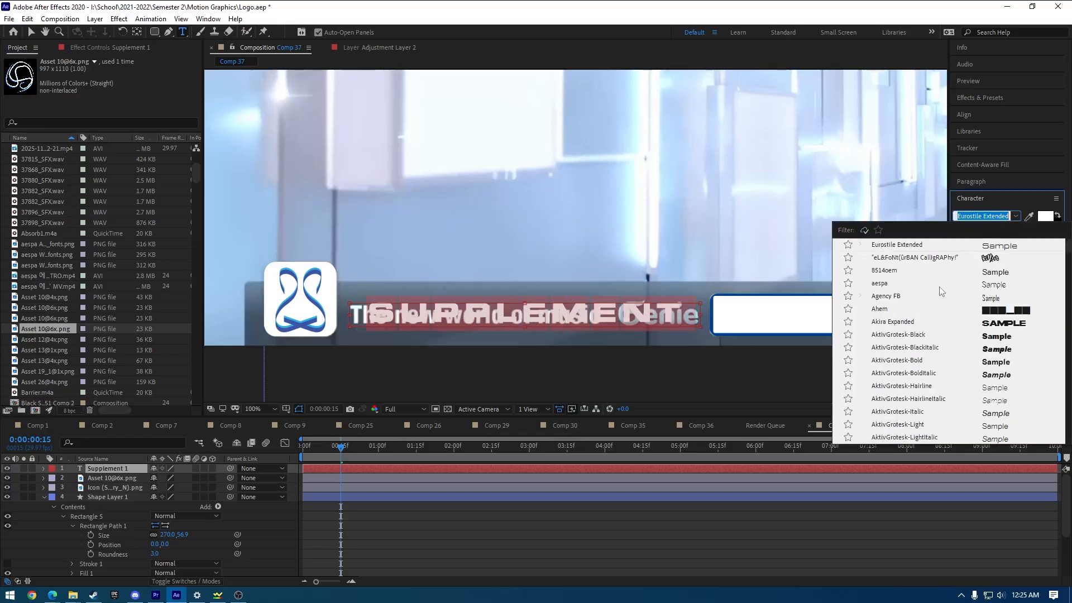
pyautogui.scroll(-3, 938, 288)
pyautogui.scroll(-2, 946, 390)
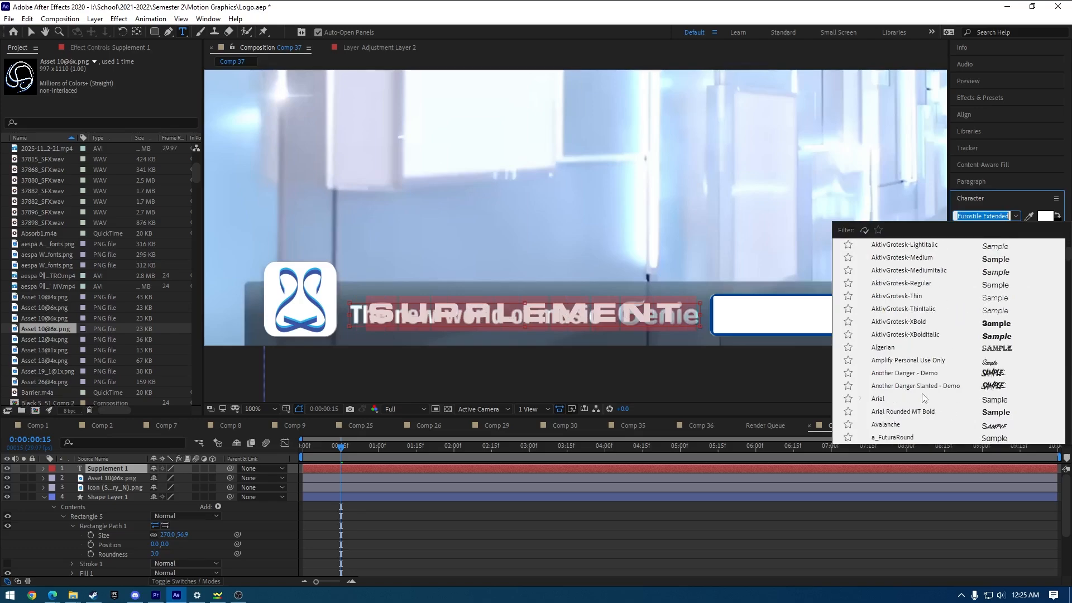
pyautogui.click(924, 398)
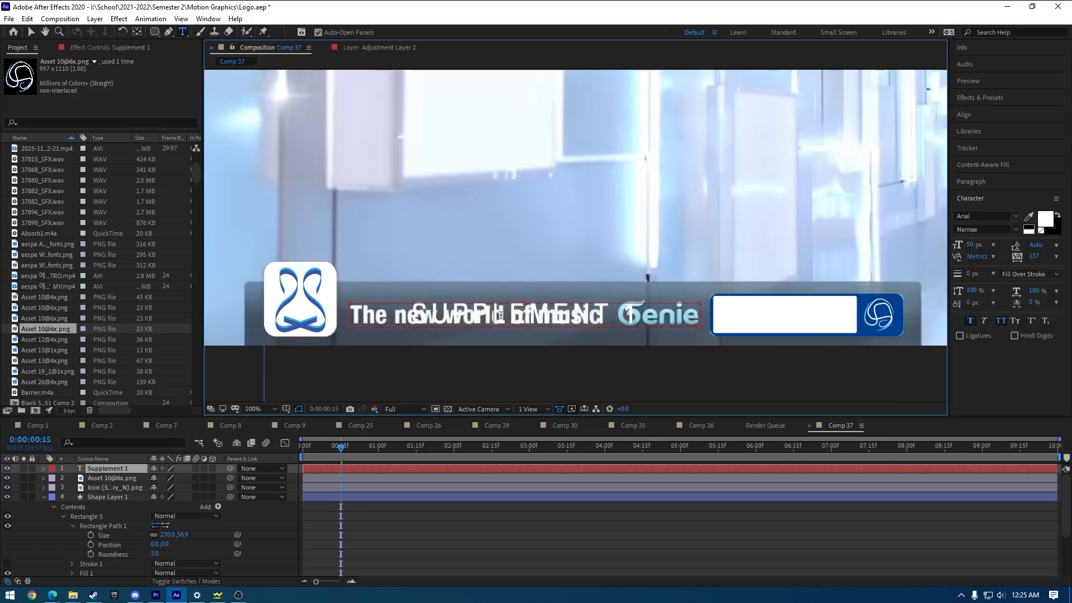
# Turn off All Caps for the whole Supplement 1 text.
pyautogui.click(972, 321)
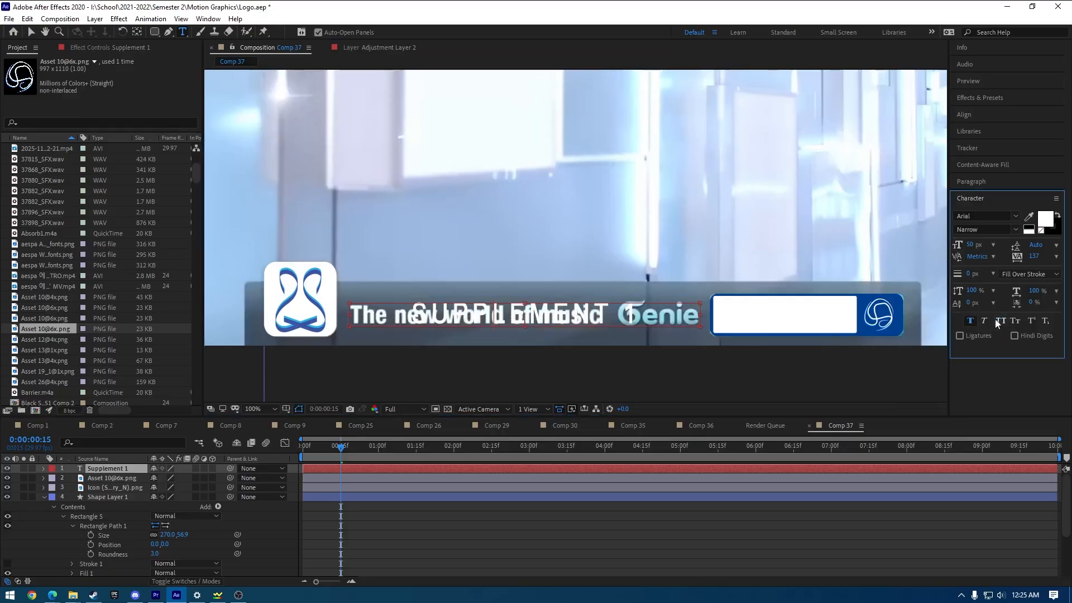
pyautogui.tripleClick(605, 315)
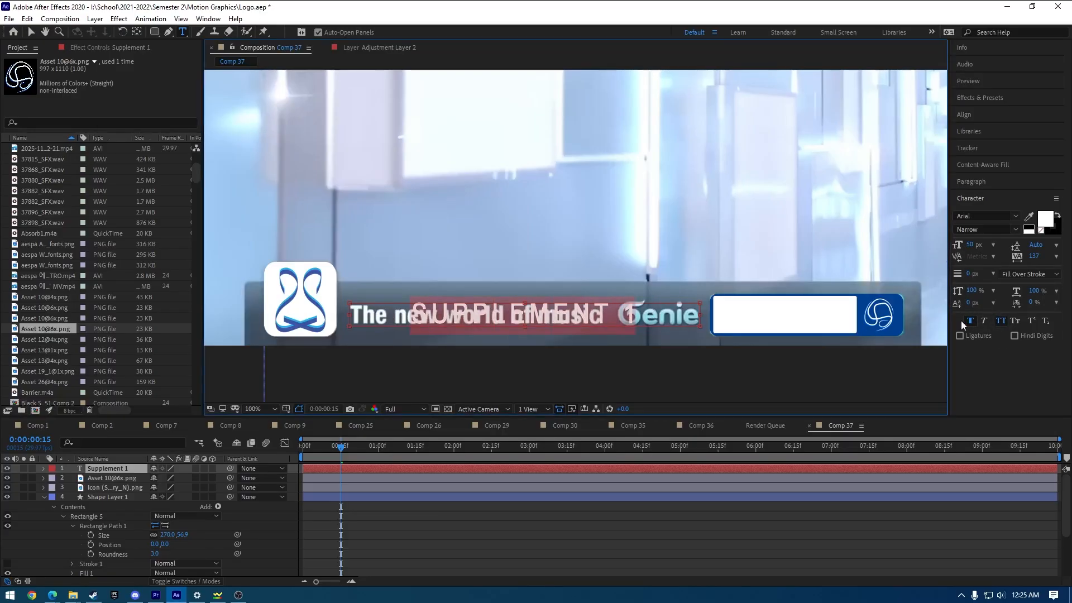
pyautogui.click(997, 321)
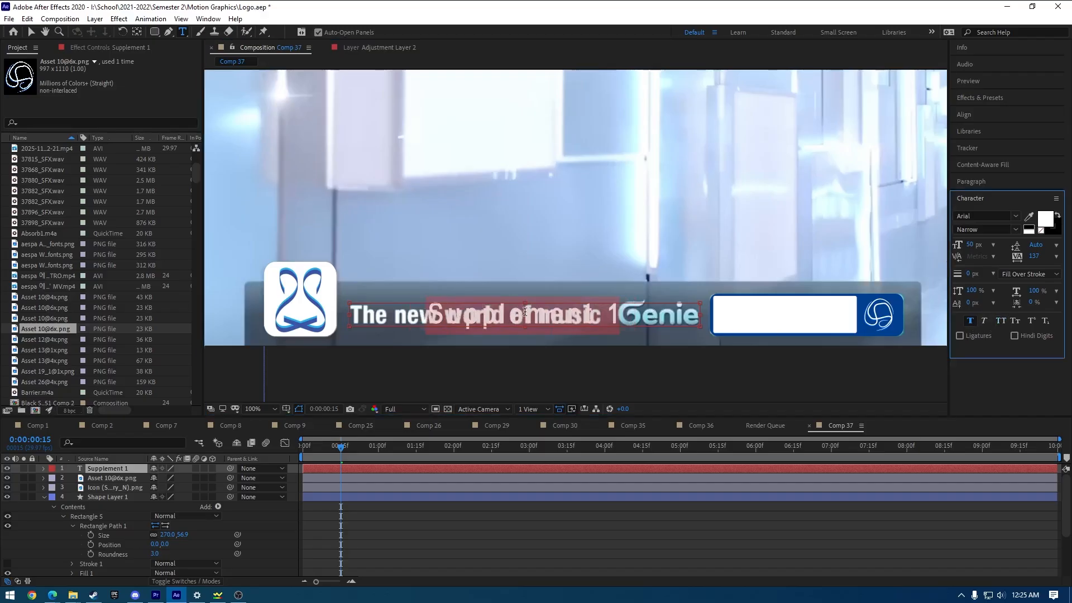
# Set the font style of the whole Supplement 1 text to Narrow Bold.
pyautogui.click(491, 311)
pyautogui.moveTo(608, 316); pyautogui.dragTo(427, 316)
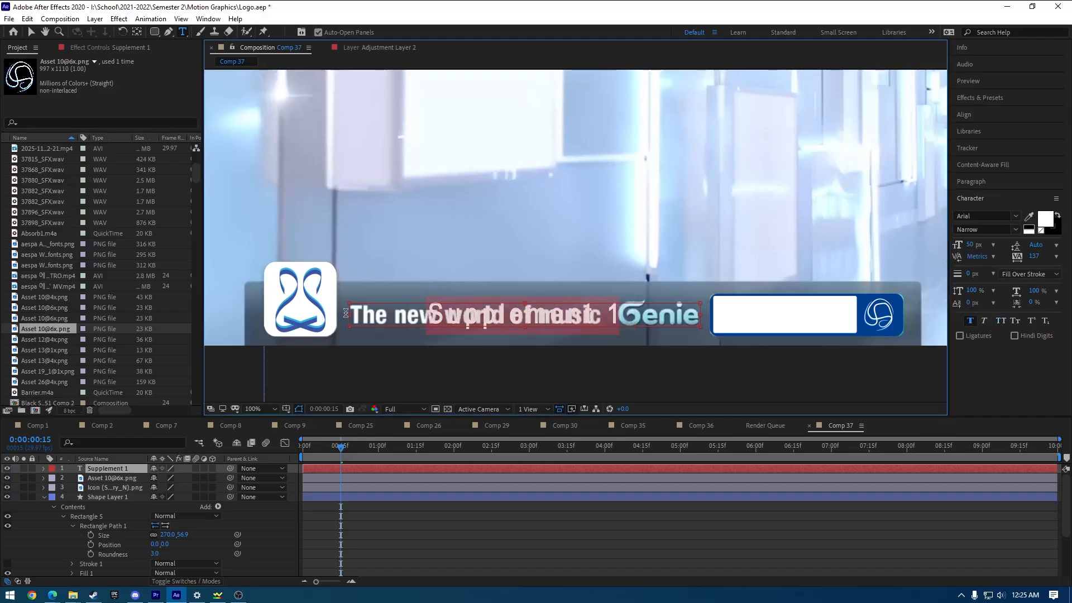
pyautogui.click(1016, 229)
pyautogui.click(1000, 265)
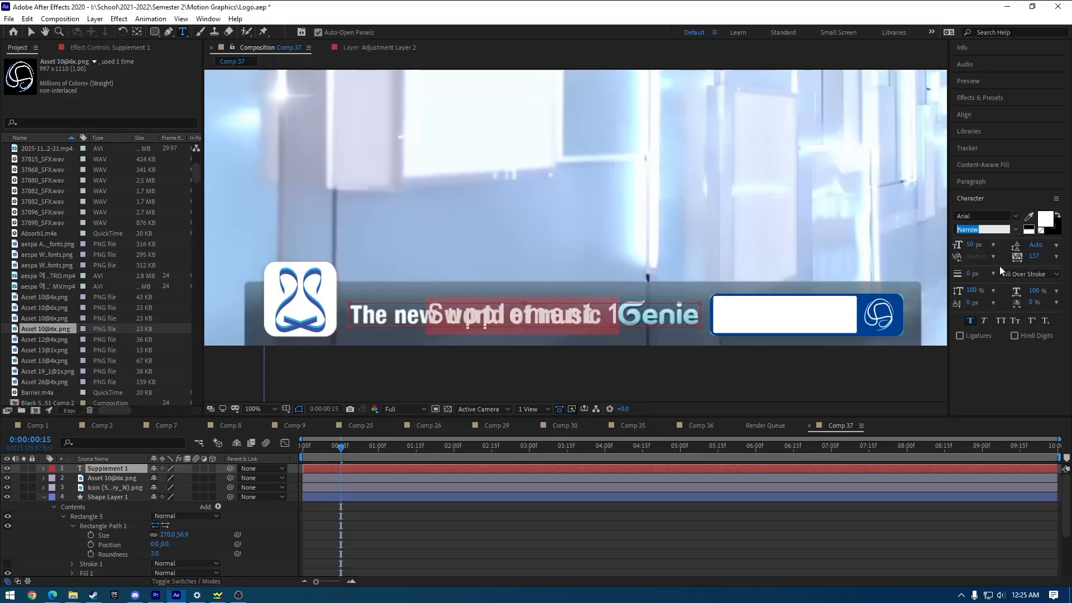
pyautogui.click(504, 319)
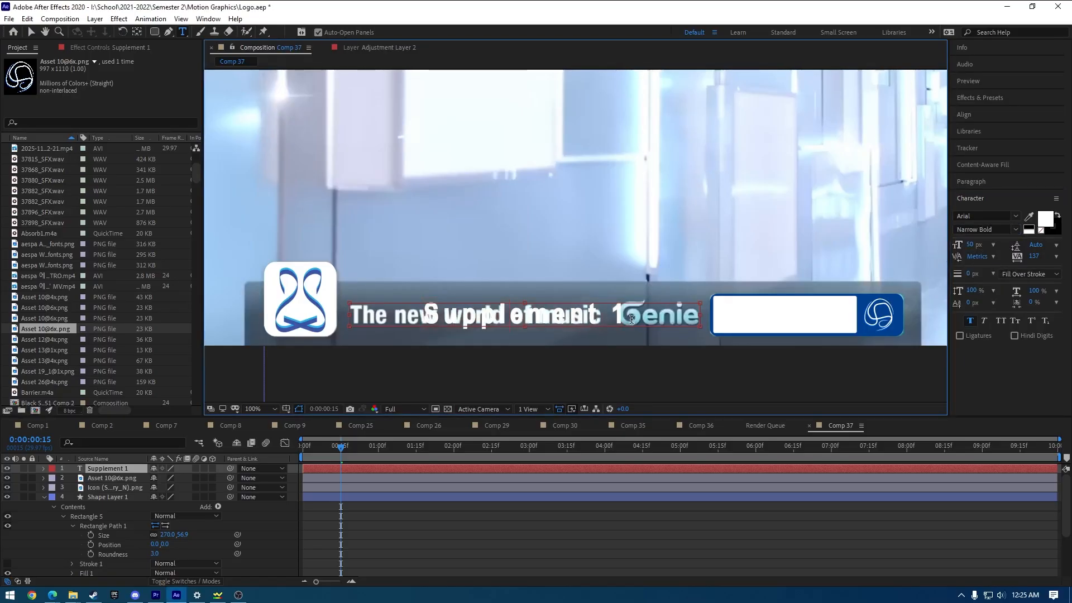
# Try a horizontal scale of 25% on the Supplement 1 text and restore it to 100%.
pyautogui.moveTo(630, 319); pyautogui.dragTo(382, 314)
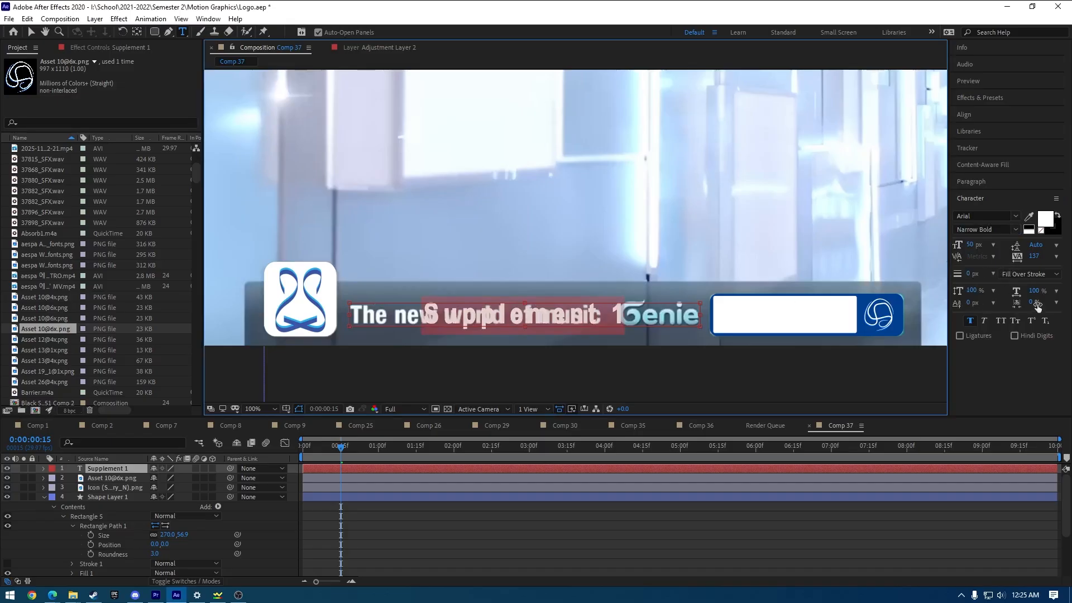
pyautogui.click(1056, 297)
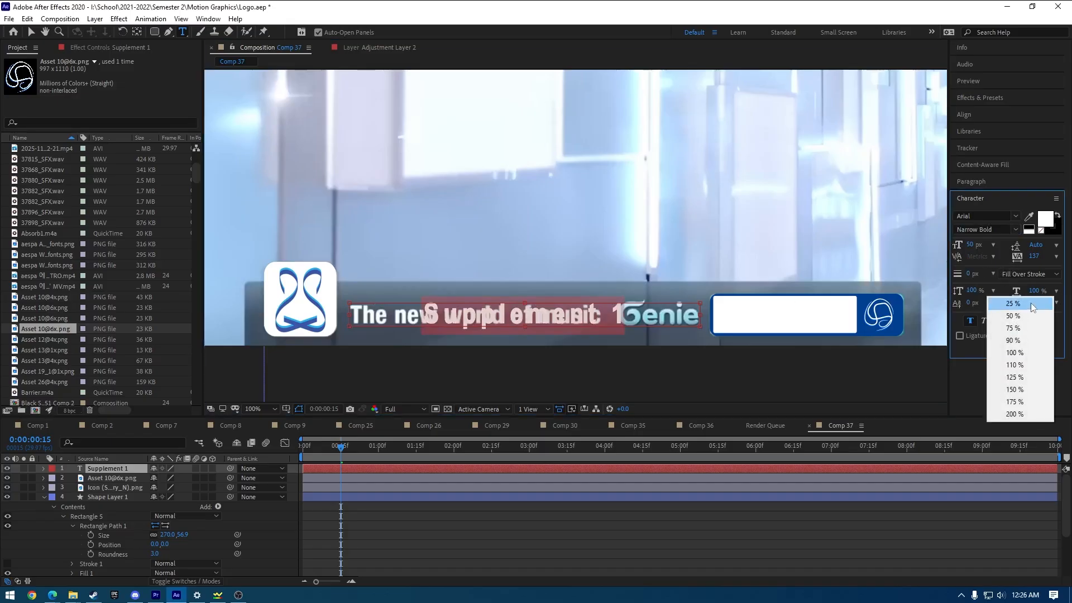
pyautogui.click(1030, 302)
pyautogui.click(1057, 291)
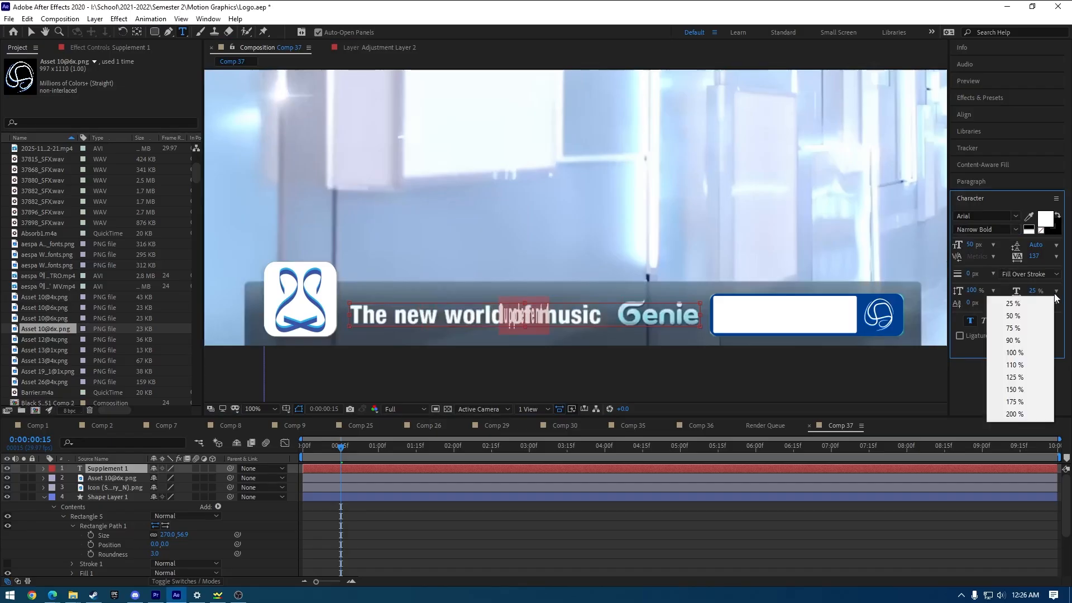
pyautogui.click(1027, 351)
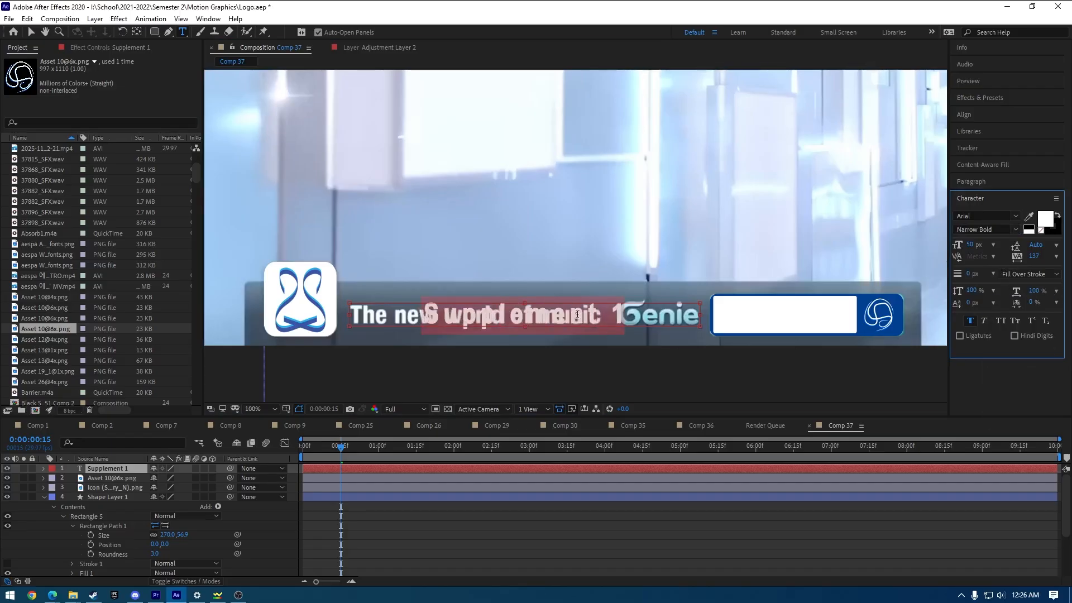
pyautogui.click(613, 317)
# Show Rectangle 1 over the slogan and try vertical scales of 25%, 50% and 75% on the Supplement 1 text.
pyautogui.scroll(-3, 49, 524)
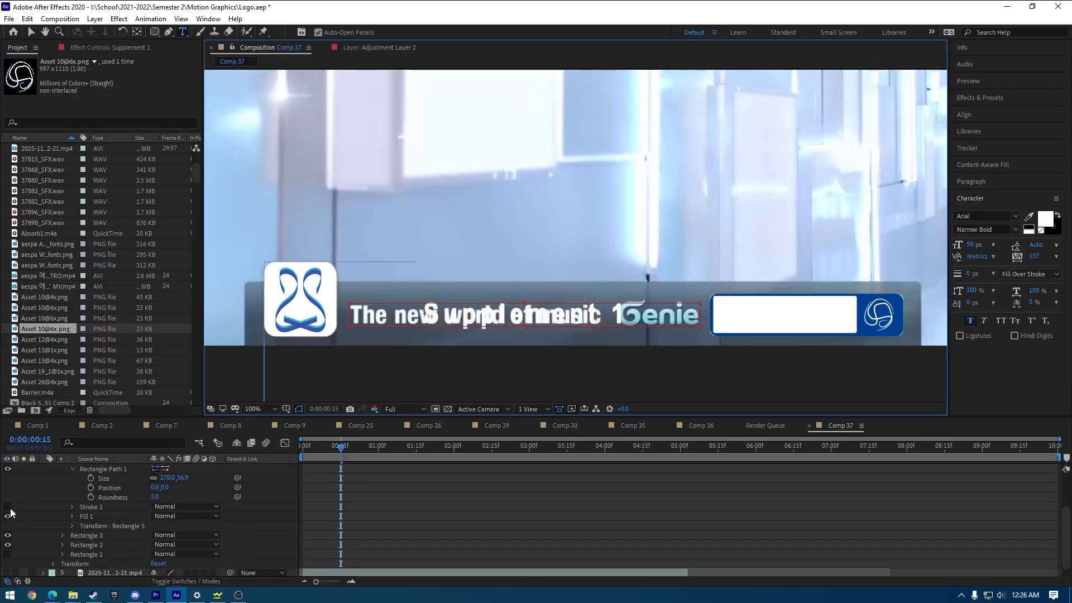
pyautogui.click(8, 554)
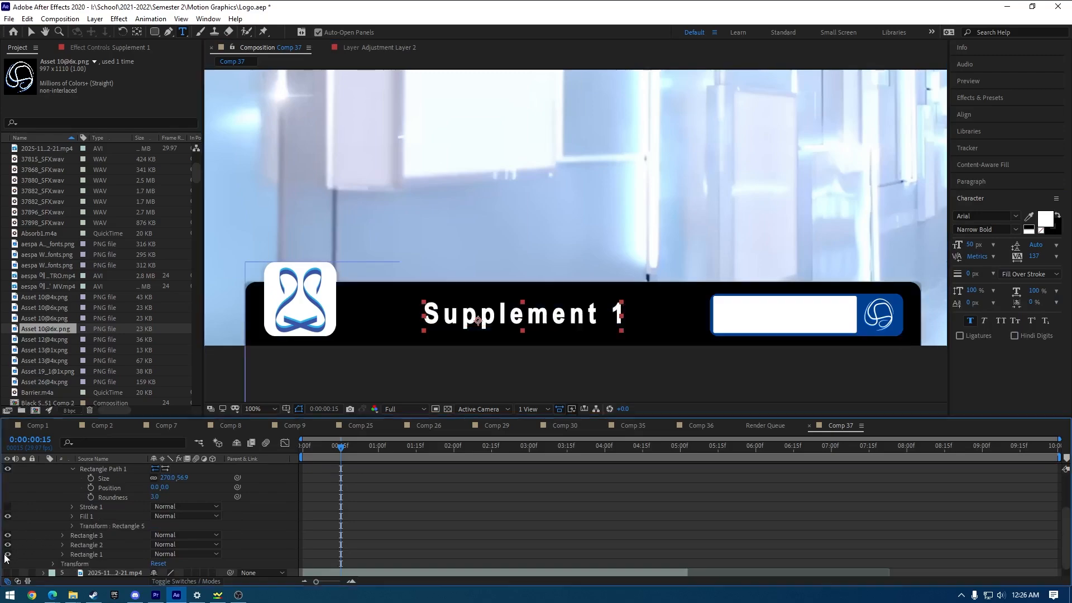
pyautogui.doubleClick(600, 315)
pyautogui.moveTo(624, 314); pyautogui.dragTo(419, 314)
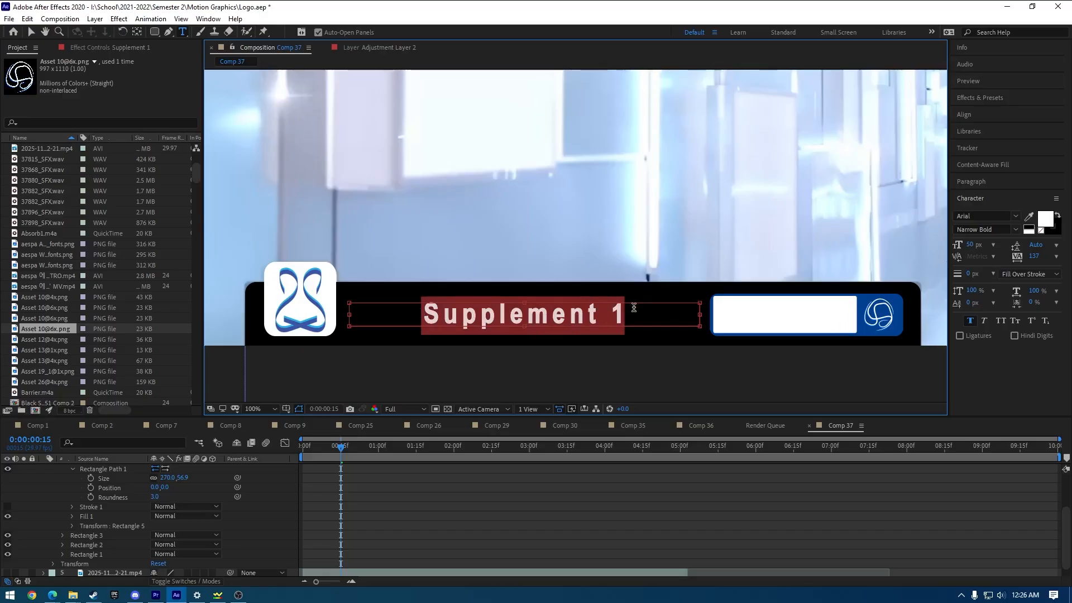
pyautogui.click(992, 291)
pyautogui.click(991, 303)
pyautogui.click(993, 289)
pyautogui.click(992, 314)
pyautogui.click(993, 289)
pyautogui.click(994, 325)
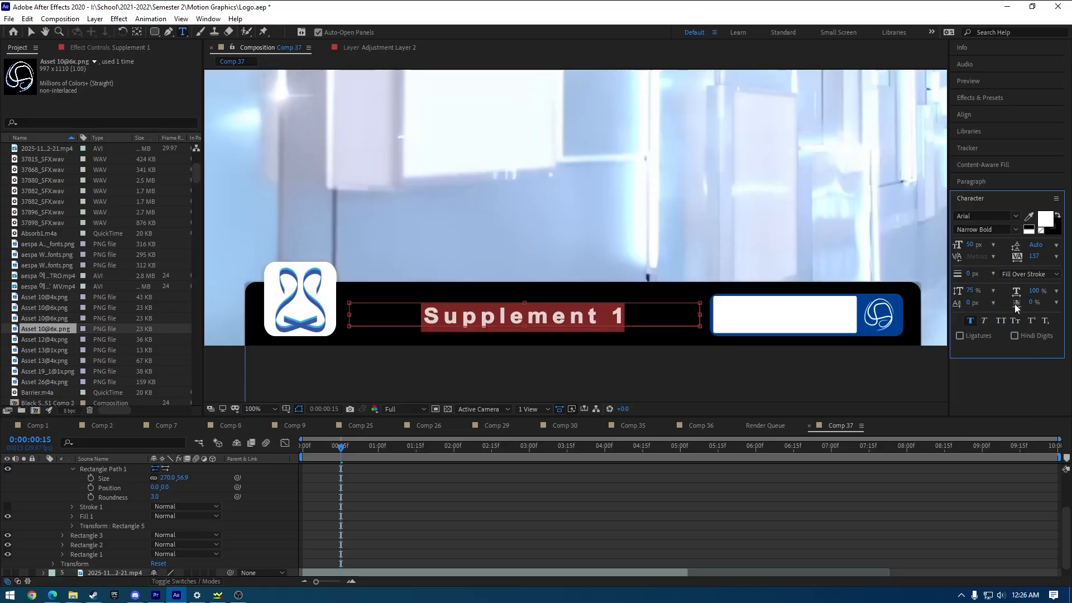
# Set the Supplement 1 text's tracking to 0, trying horizontal scales of 50% and 25% and returning to 100%.
pyautogui.click(1057, 291)
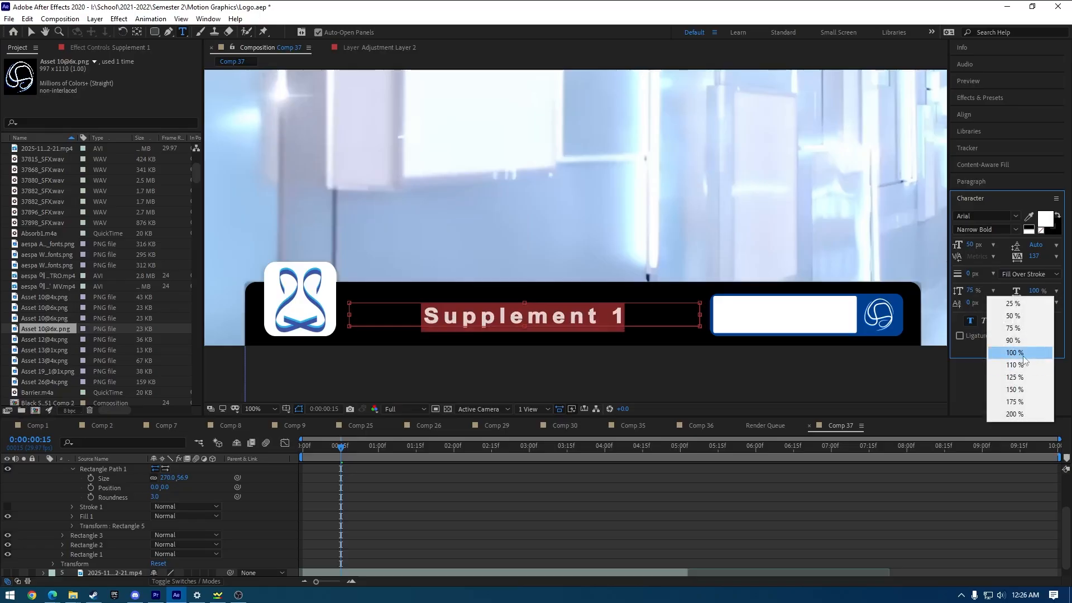
pyautogui.click(1023, 317)
pyautogui.click(1058, 292)
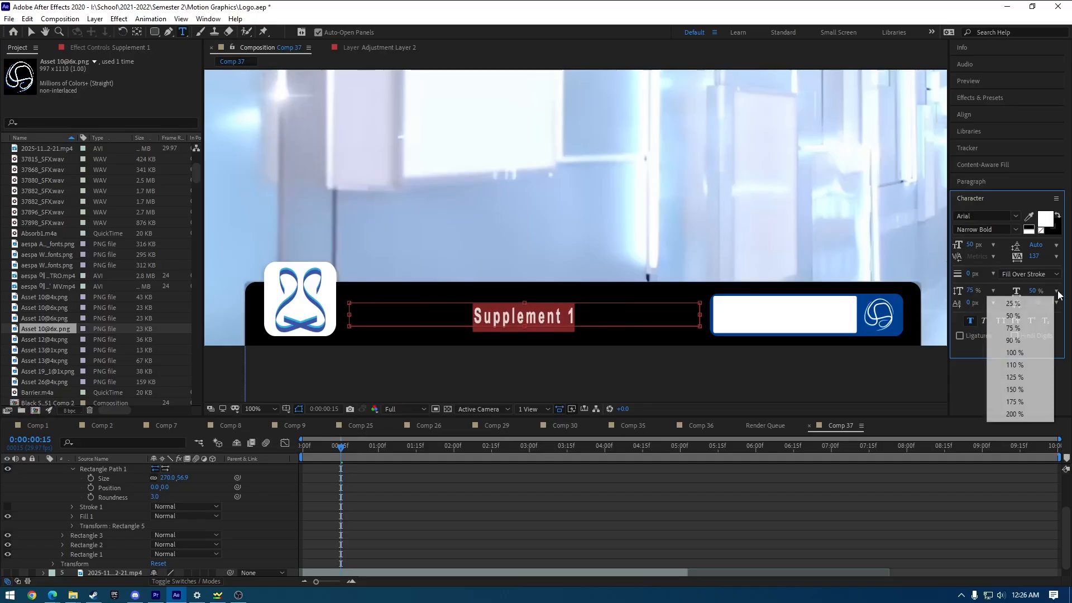
pyautogui.click(1038, 302)
pyautogui.click(1055, 256)
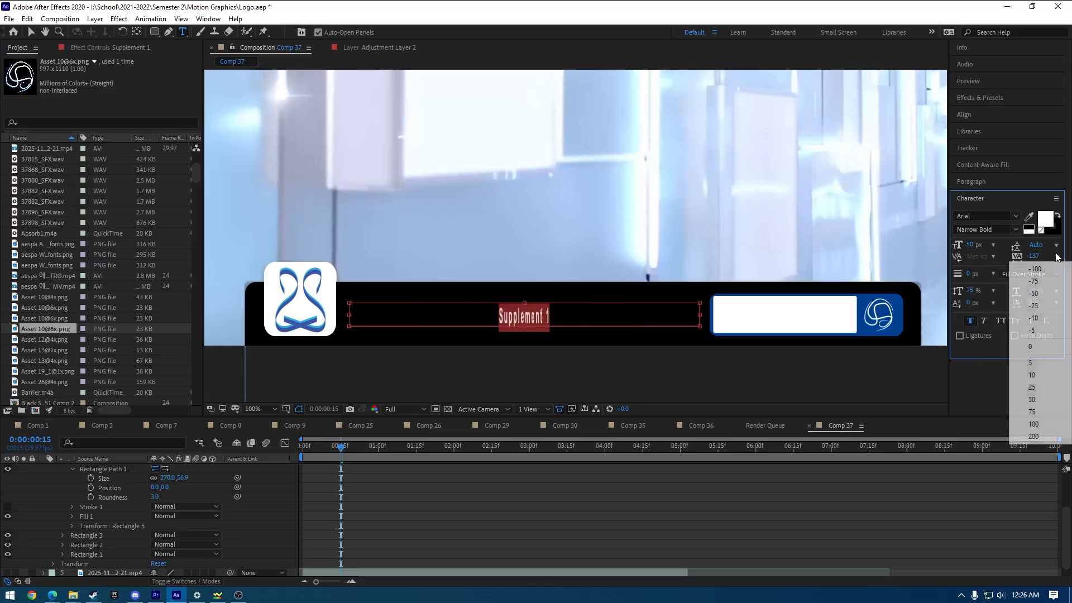
pyautogui.click(1033, 347)
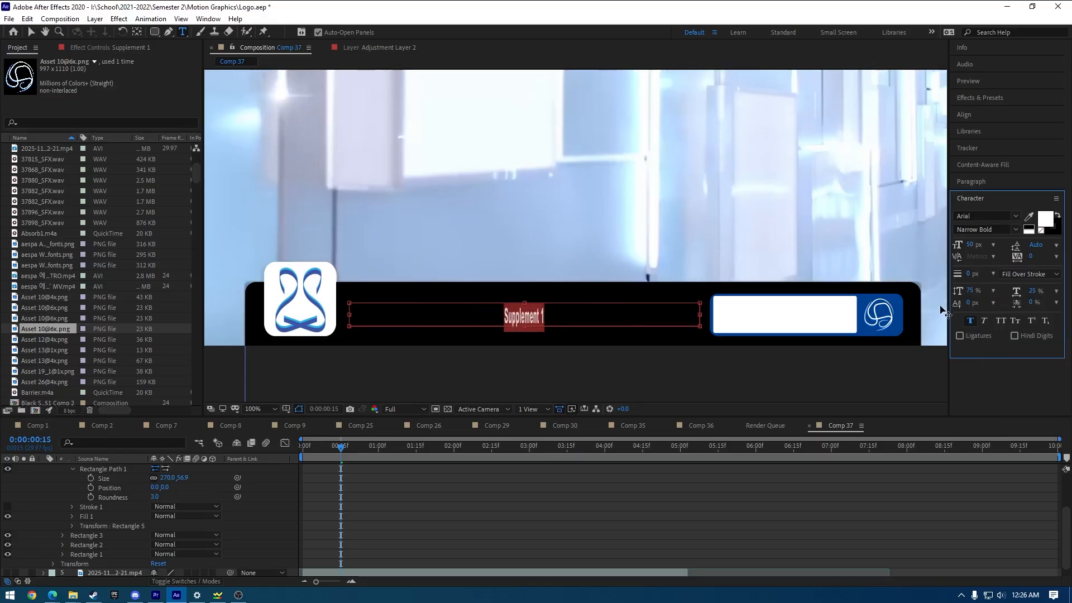
pyautogui.click(1055, 292)
pyautogui.click(1024, 354)
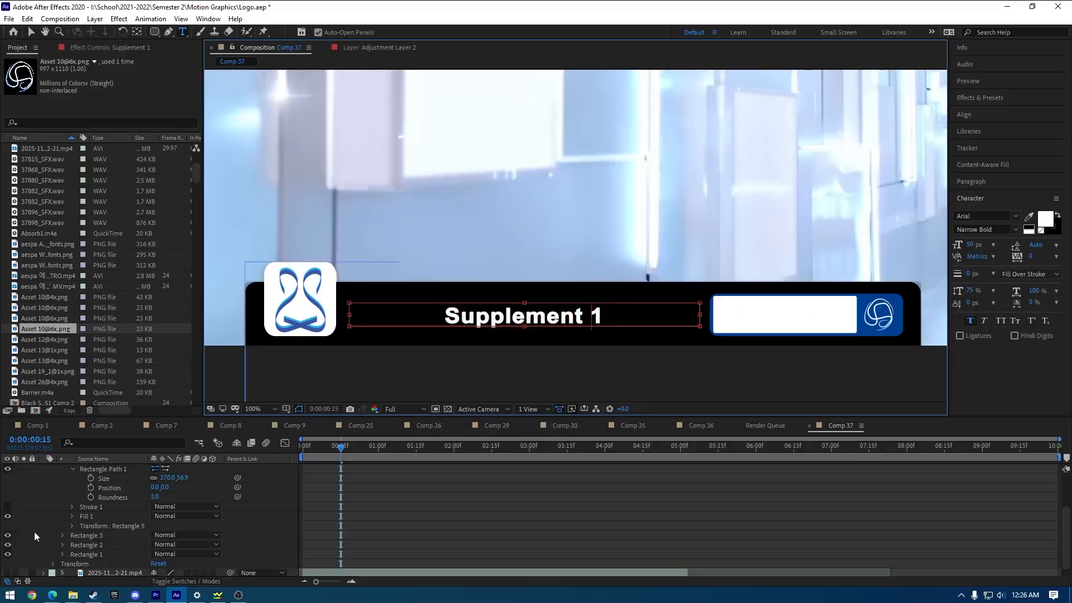
# Compare the text with the slogan by toggling Rectangle 1, and set the Supplement 1 text's vertical scale to 100%.
pyautogui.click(7, 555)
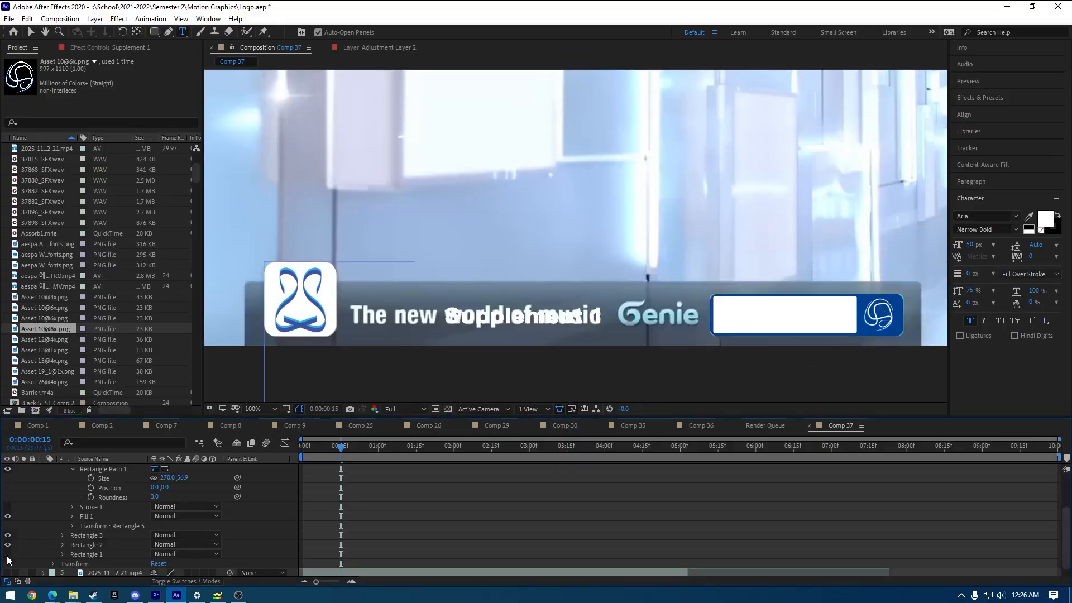
pyautogui.click(7, 555)
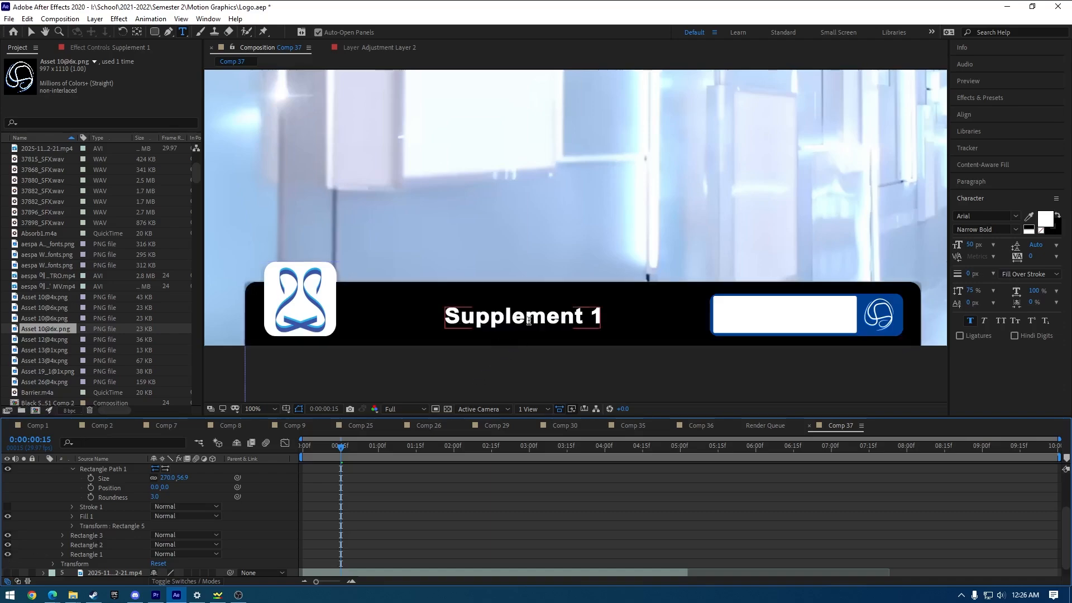
pyautogui.doubleClick(582, 318)
pyautogui.moveTo(600, 317); pyautogui.dragTo(449, 320)
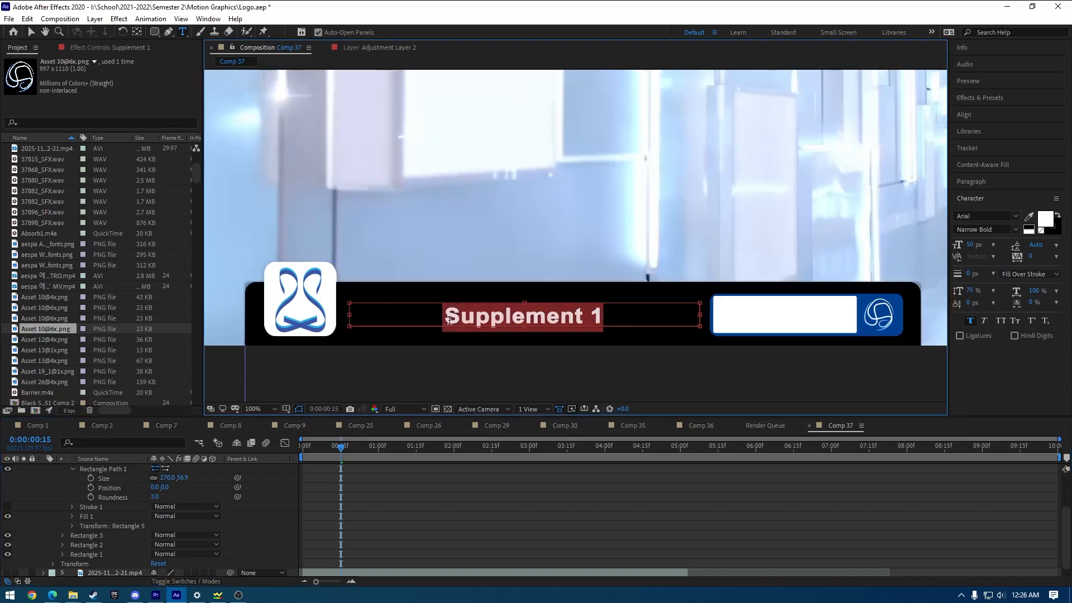
pyautogui.click(992, 291)
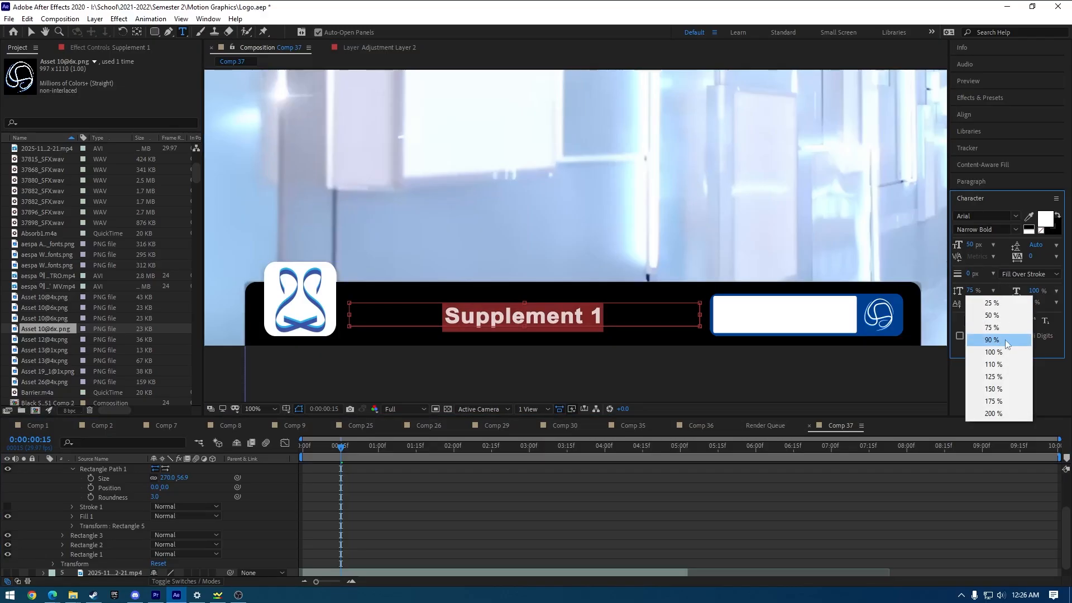
pyautogui.click(997, 291)
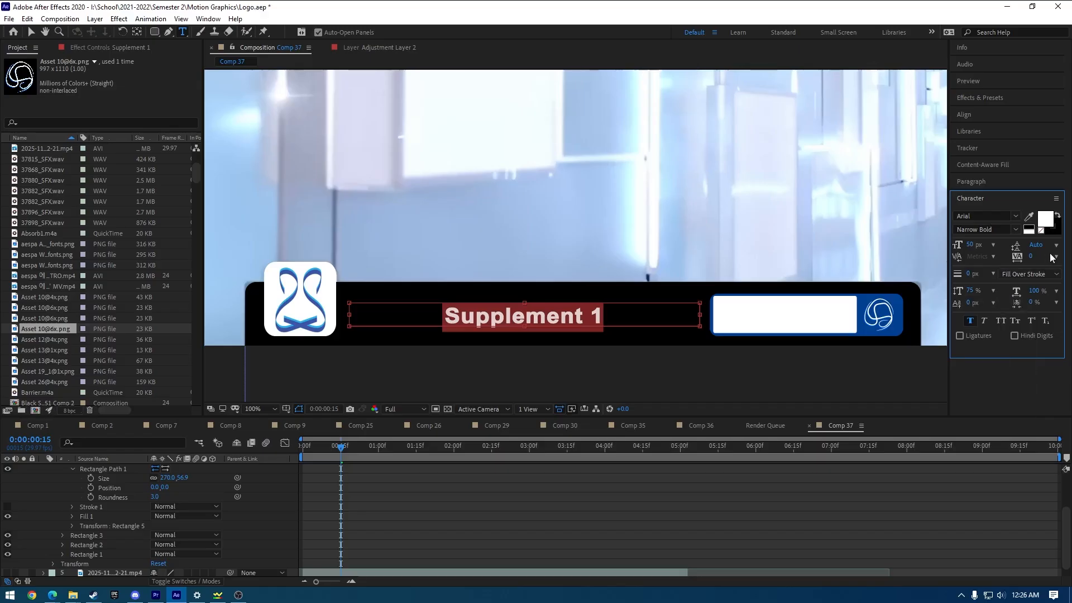
pyautogui.click(997, 291)
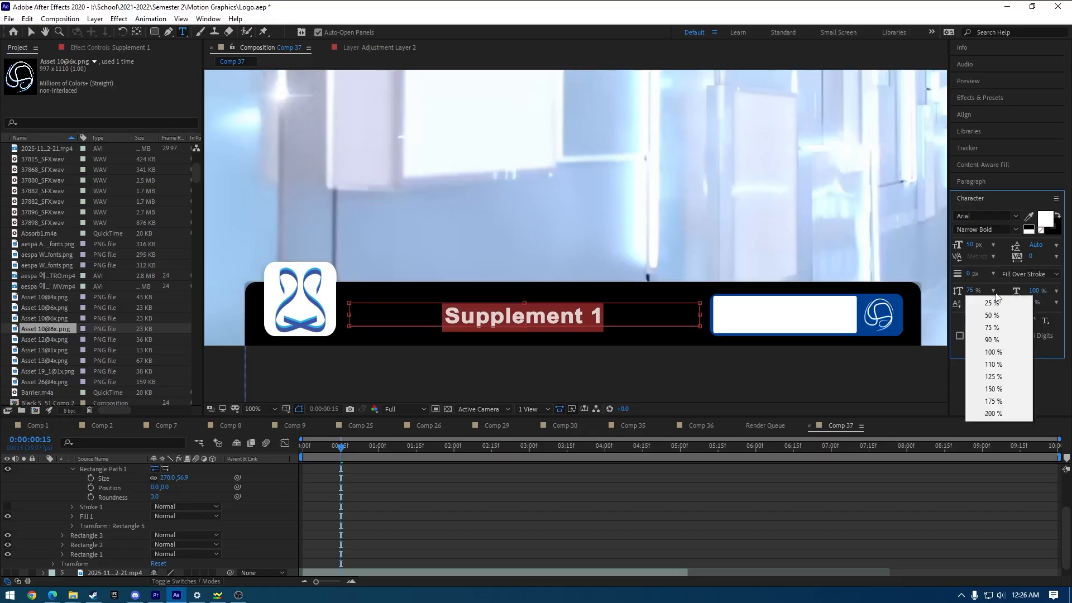
pyautogui.click(1002, 352)
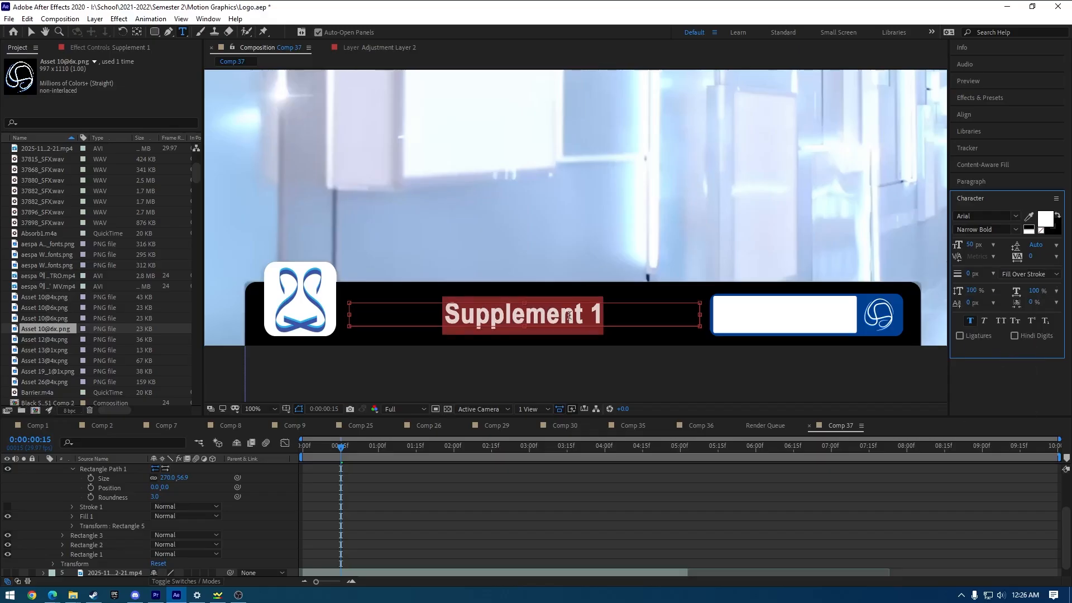
# Move the Supplement 1 text towards the white box and change its fill to black.
pyautogui.moveTo(601, 314); pyautogui.dragTo(415, 311)
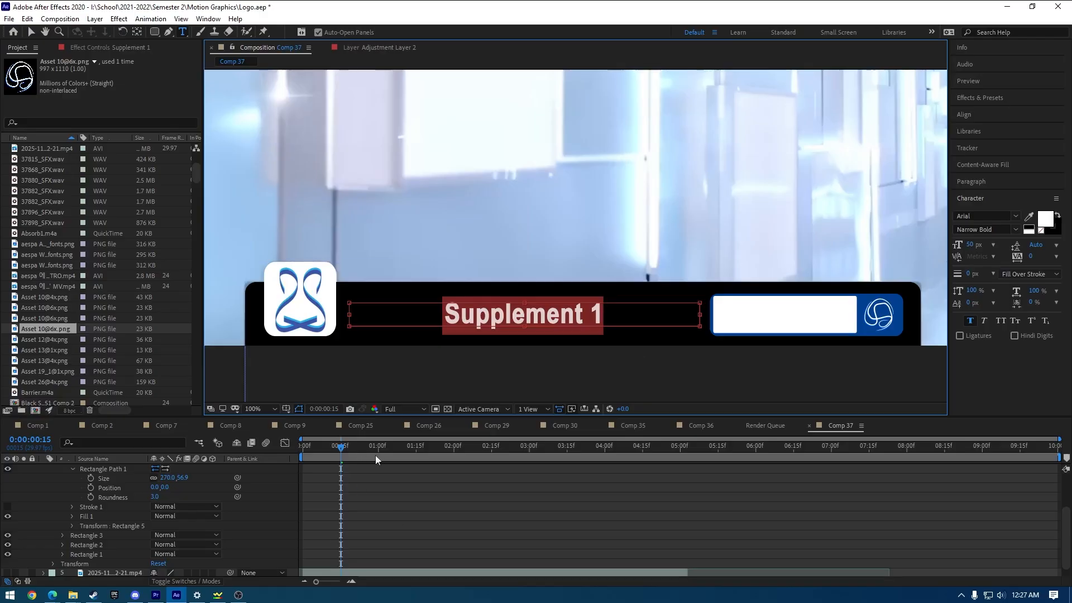
pyautogui.scroll(2, 540, 514)
pyautogui.scroll(-3, 503, 494)
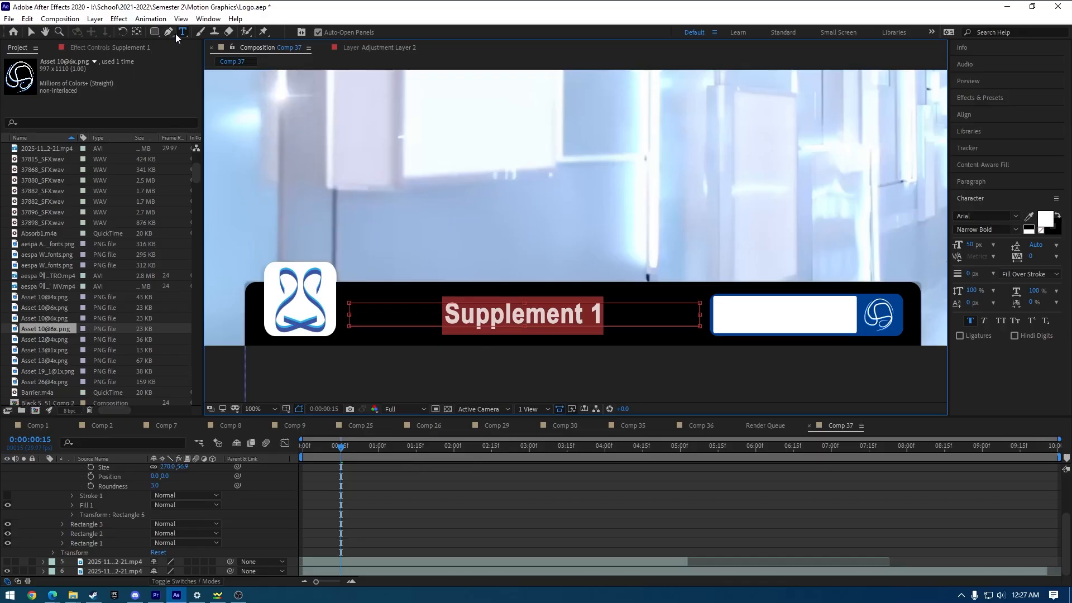
pyautogui.click(34, 32)
pyautogui.moveTo(542, 306); pyautogui.dragTo(606, 314)
pyautogui.doubleClick(606, 314)
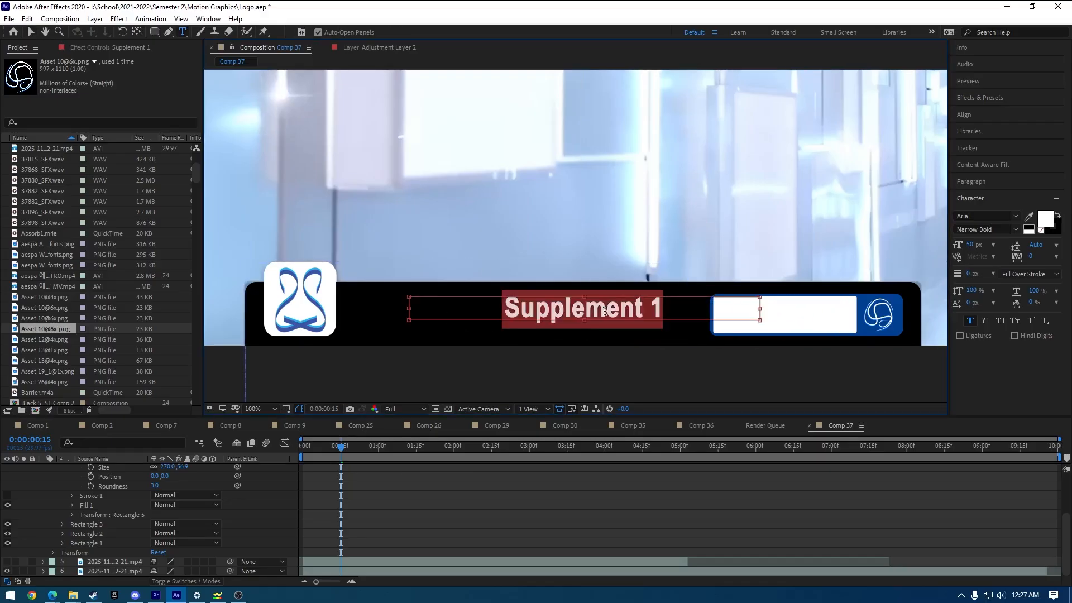
pyautogui.click(1033, 226)
pyautogui.click(1030, 228)
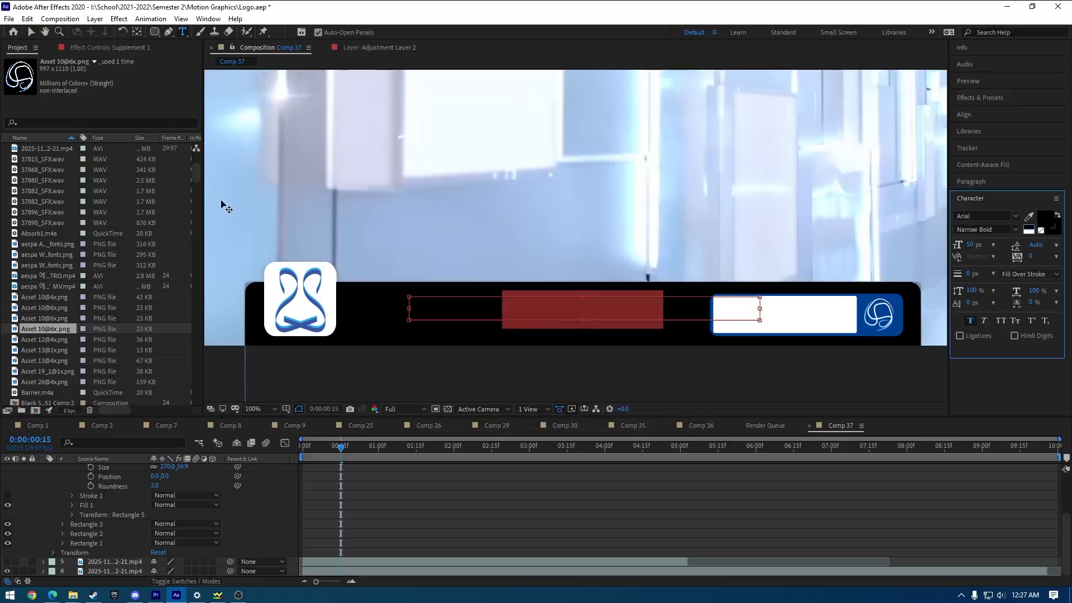
# Move the Supplement 1 text onto the white box and narrow its text box, undoing a trial resize of the layer.
pyautogui.click(32, 32)
pyautogui.moveTo(595, 323); pyautogui.dragTo(820, 320)
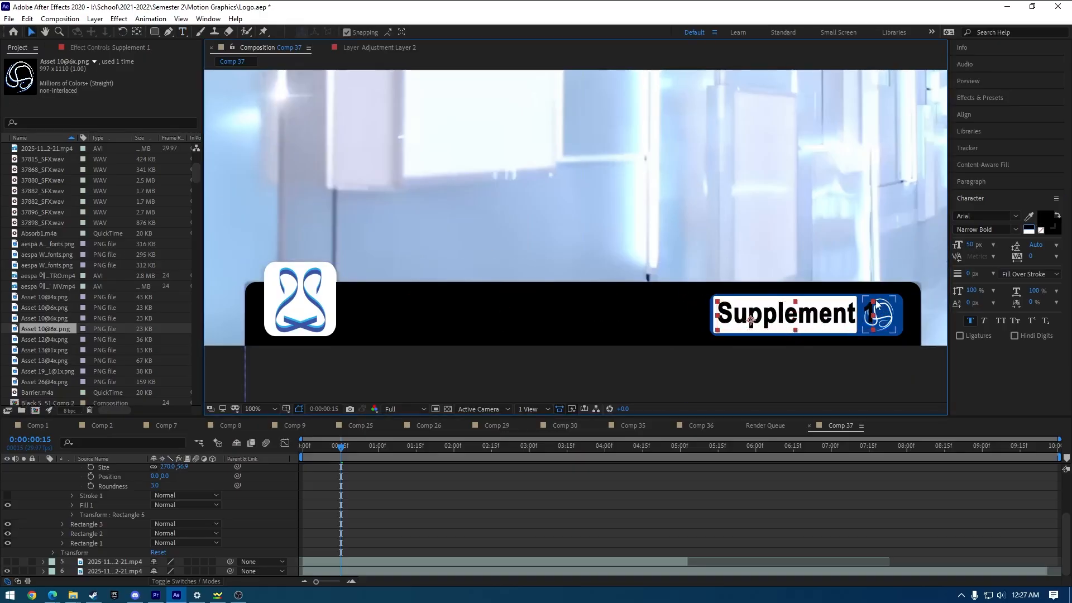
pyautogui.doubleClick(772, 313)
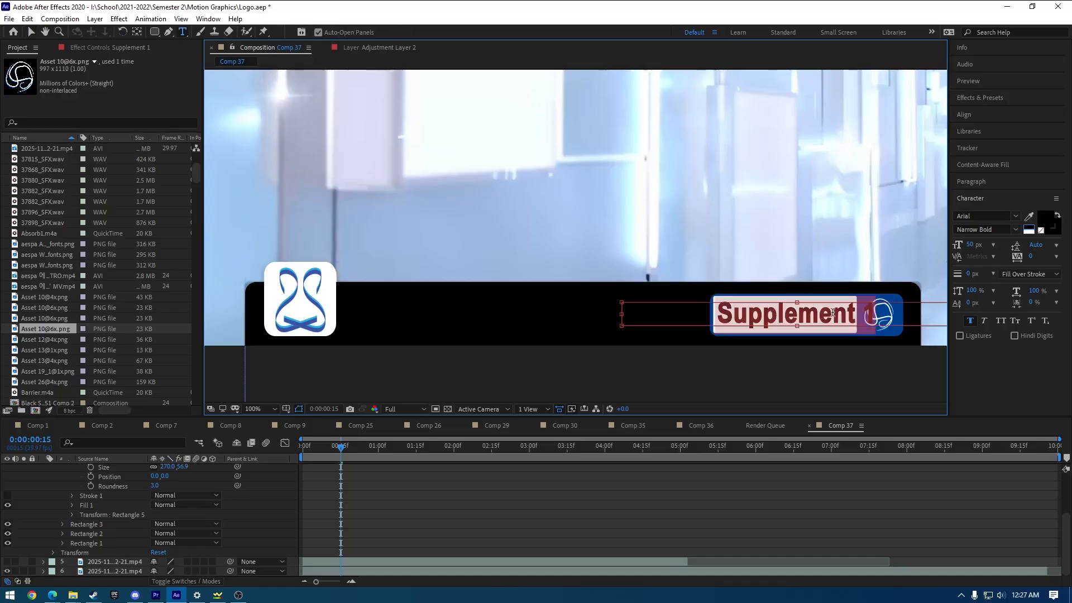
pyautogui.moveTo(872, 314); pyautogui.dragTo(720, 318)
pyautogui.click(31, 32)
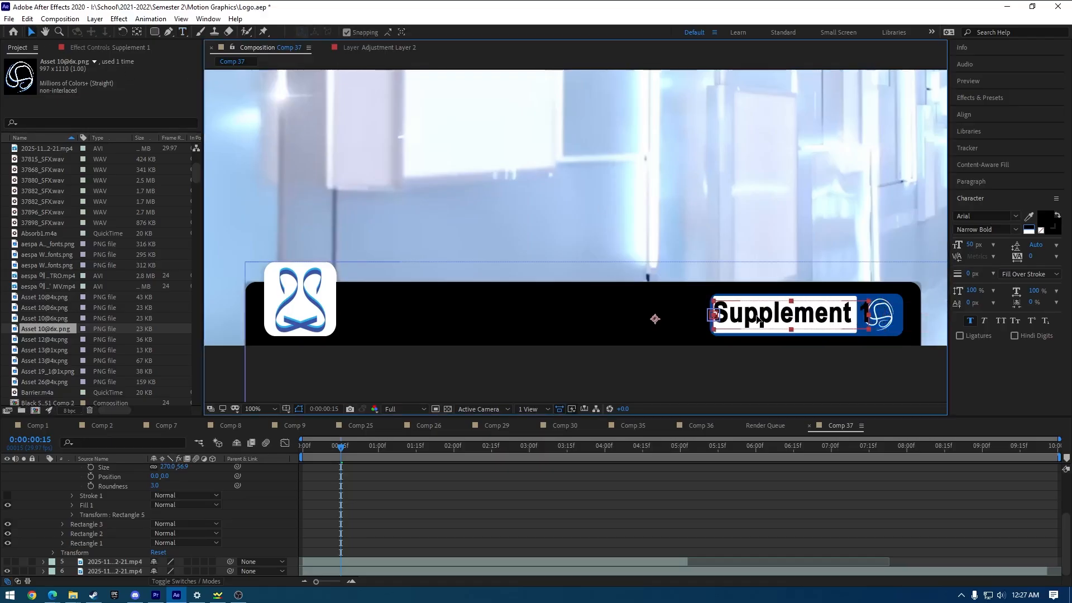
pyautogui.moveTo(868, 314); pyautogui.dragTo(847, 319)
pyautogui.hotkey('ctrl', 'z')
# Set the font size of the Supplement 1 text to 36 px.
pyautogui.doubleClick(833, 313)
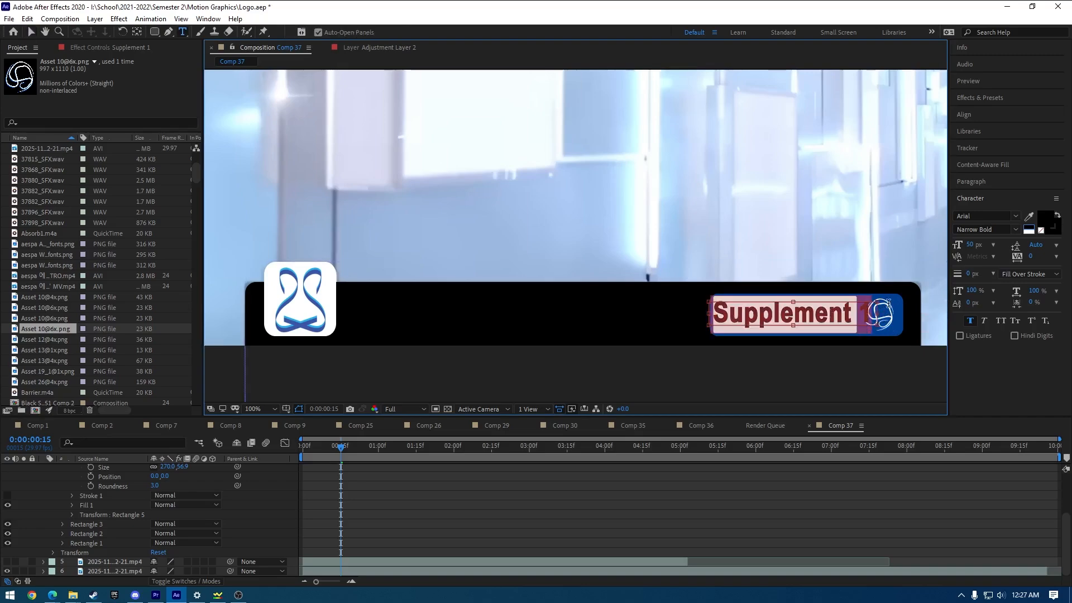
pyautogui.click(991, 246)
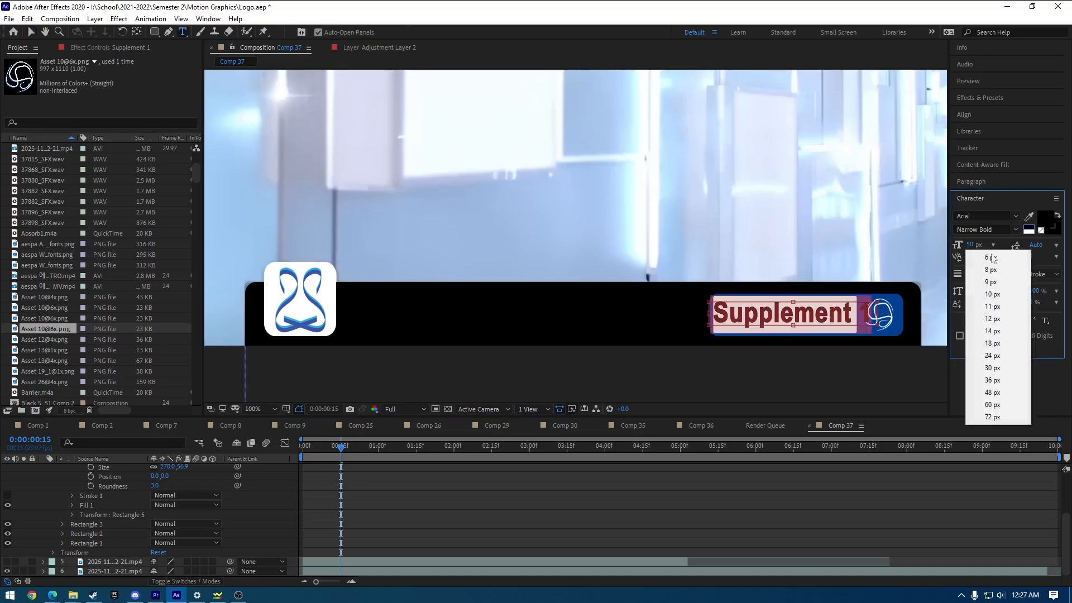
pyautogui.click(992, 380)
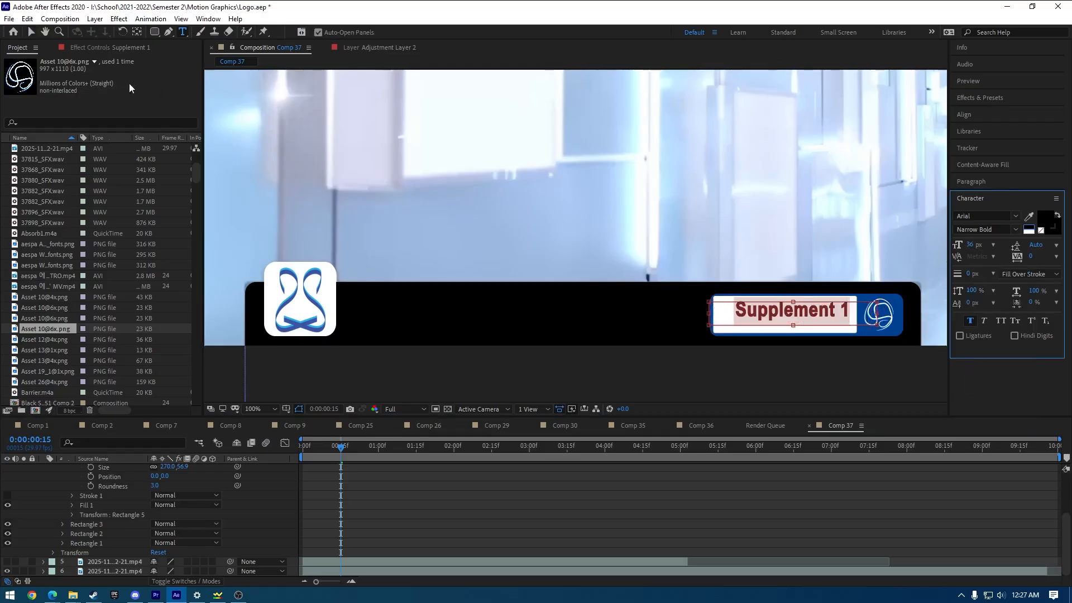
# Place the Supplement 1 text inside the white box near its left edge and hide Rectangle 1.
pyautogui.click(31, 33)
pyautogui.moveTo(772, 314); pyautogui.dragTo(755, 318)
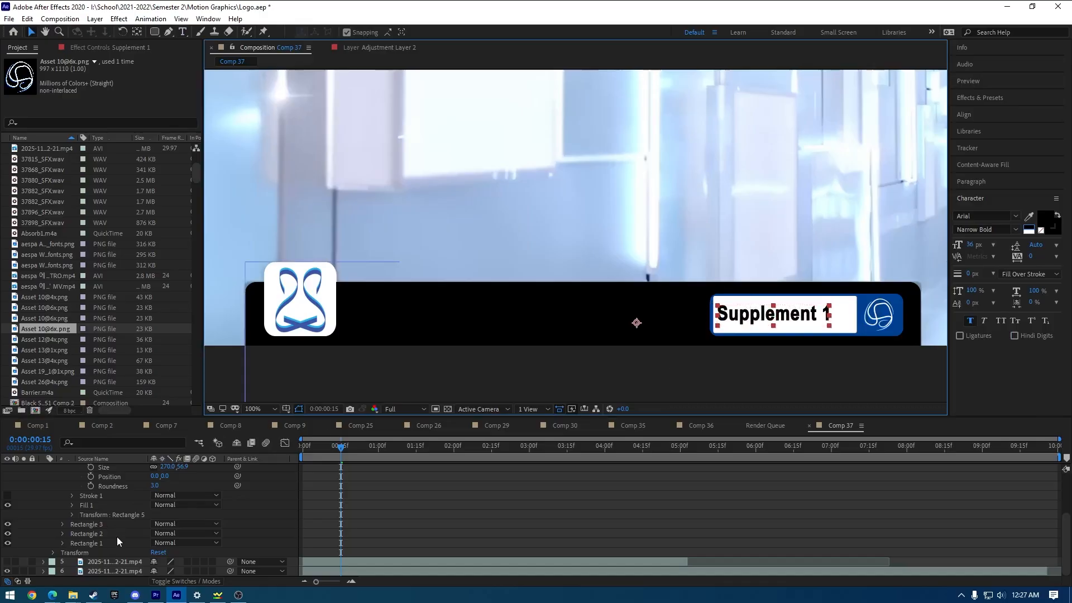
pyautogui.click(7, 542)
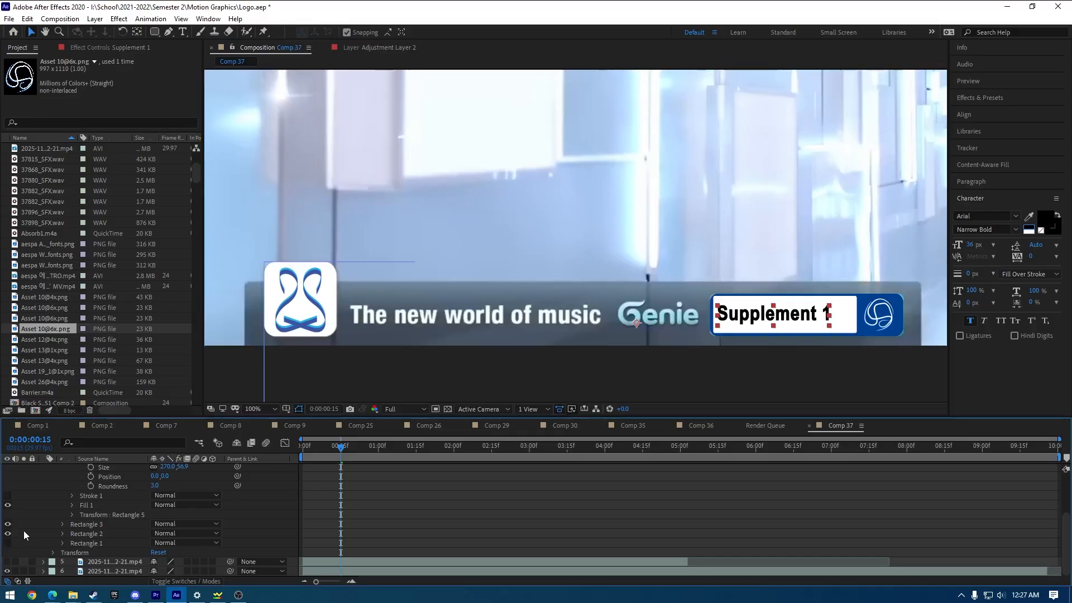
pyautogui.scroll(3, 43, 510)
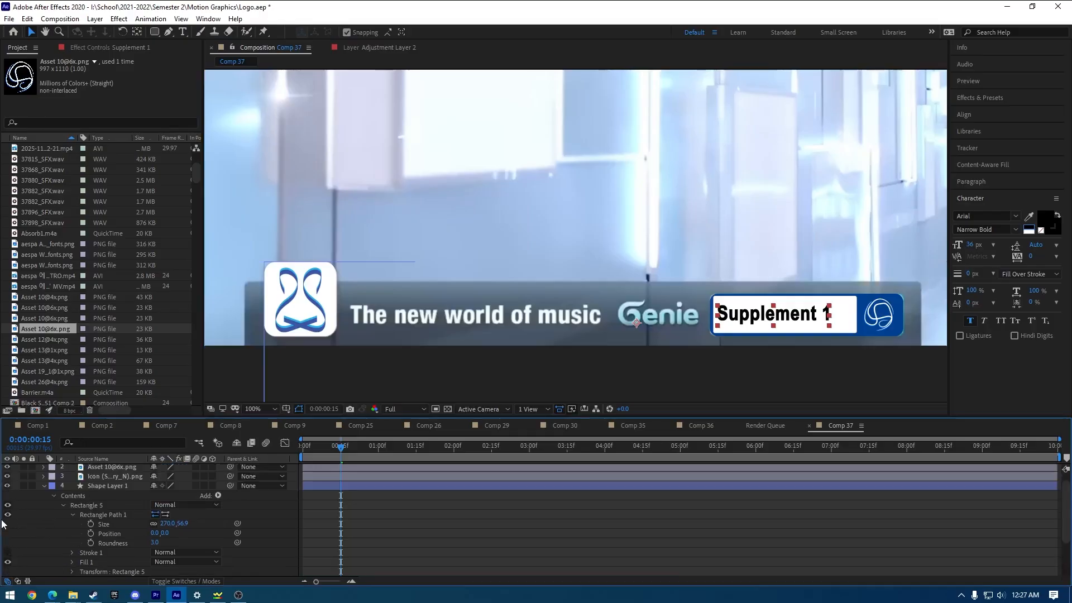
pyautogui.click(8, 515)
pyautogui.click(8, 515)
pyautogui.click(8, 561)
pyautogui.click(7, 562)
pyautogui.click(8, 505)
pyautogui.click(8, 506)
# Hide Rectangle 3 and Rectangle 5 of Shape Layer 1 and collapse Rectangle 5's properties.
pyautogui.scroll(-3, 9, 522)
pyautogui.click(8, 525)
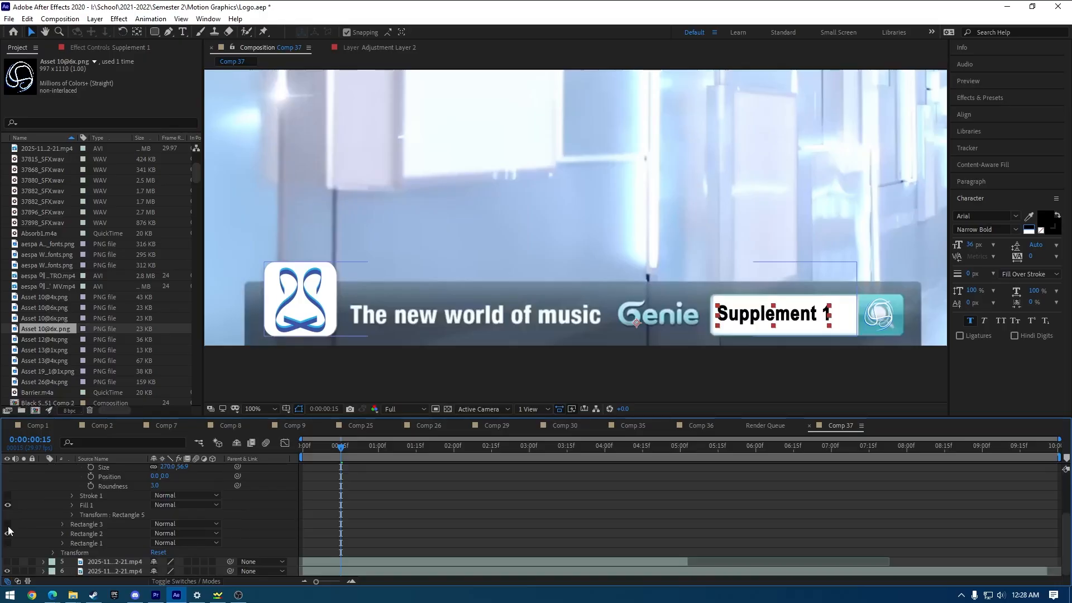
pyautogui.scroll(2, 35, 518)
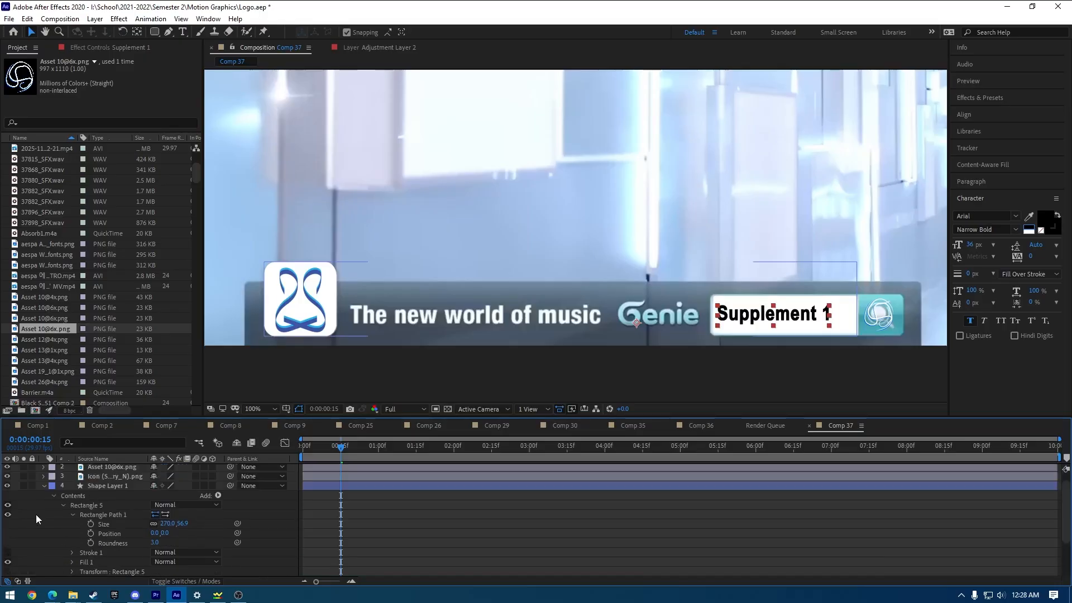
pyautogui.click(8, 506)
pyautogui.scroll(-1, 38, 553)
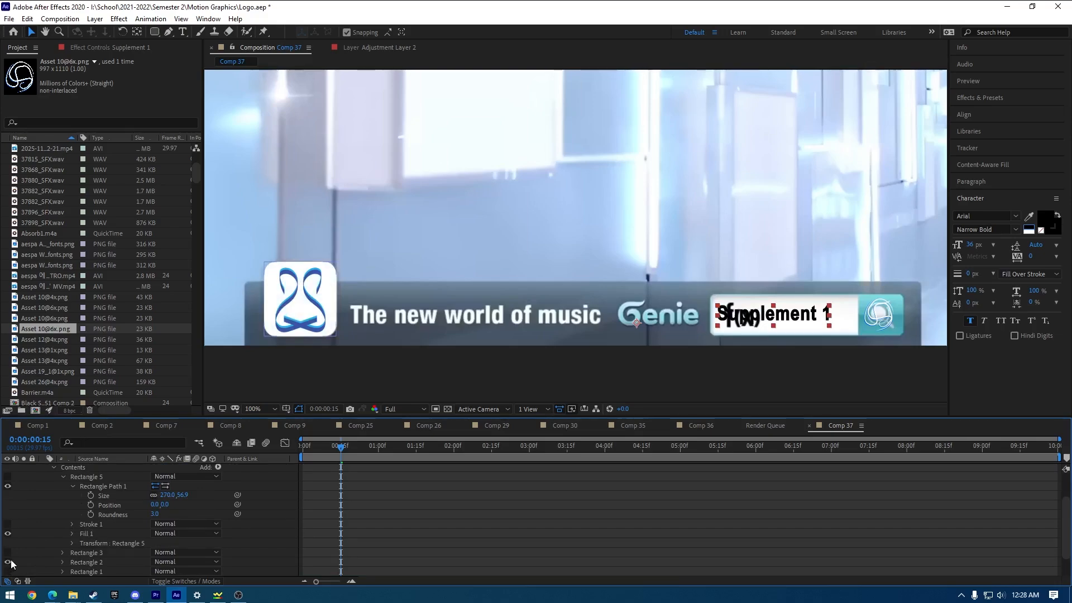
pyautogui.scroll(1, 38, 545)
pyautogui.click(63, 506)
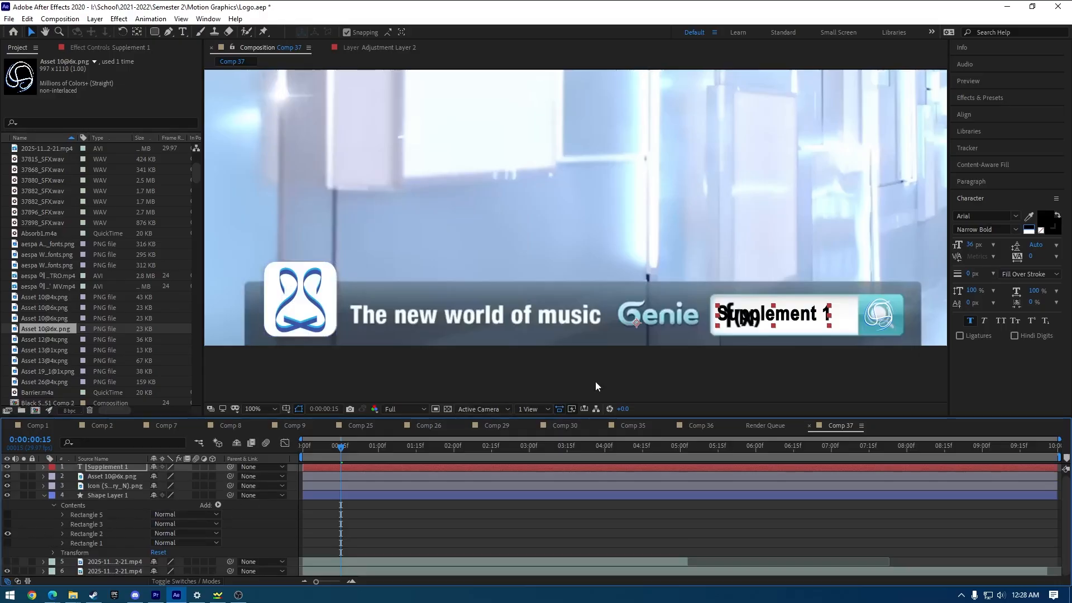
# Nudge the Supplement 1 text slightly right and down over the reference lettering, trying a 48 px font size before returning to 36 px.
pyautogui.moveTo(781, 315); pyautogui.dragTo(790, 318)
pyautogui.doubleClick(799, 320)
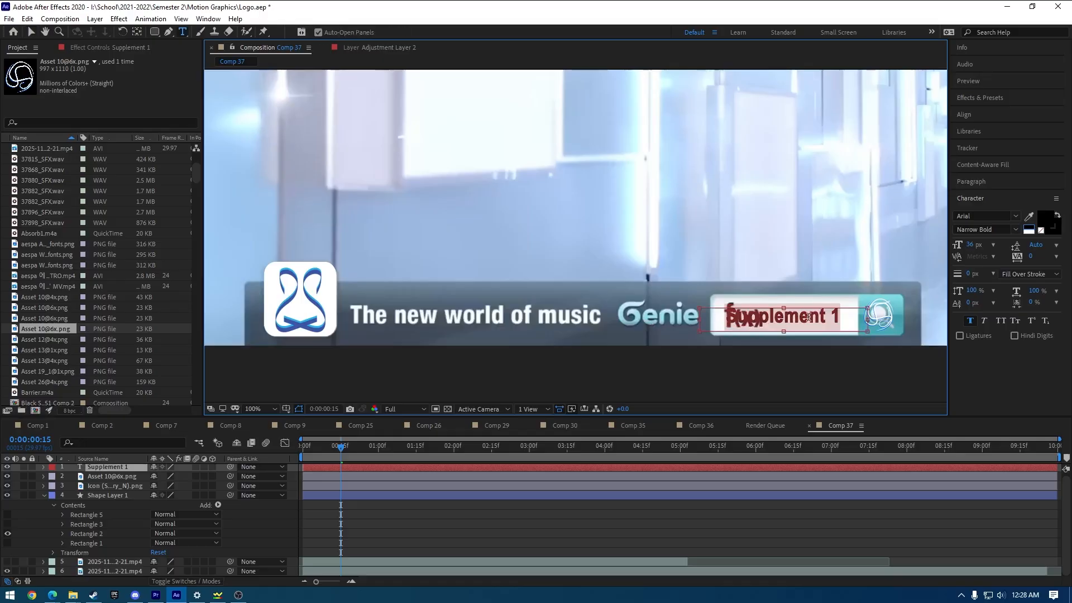
pyautogui.click(993, 245)
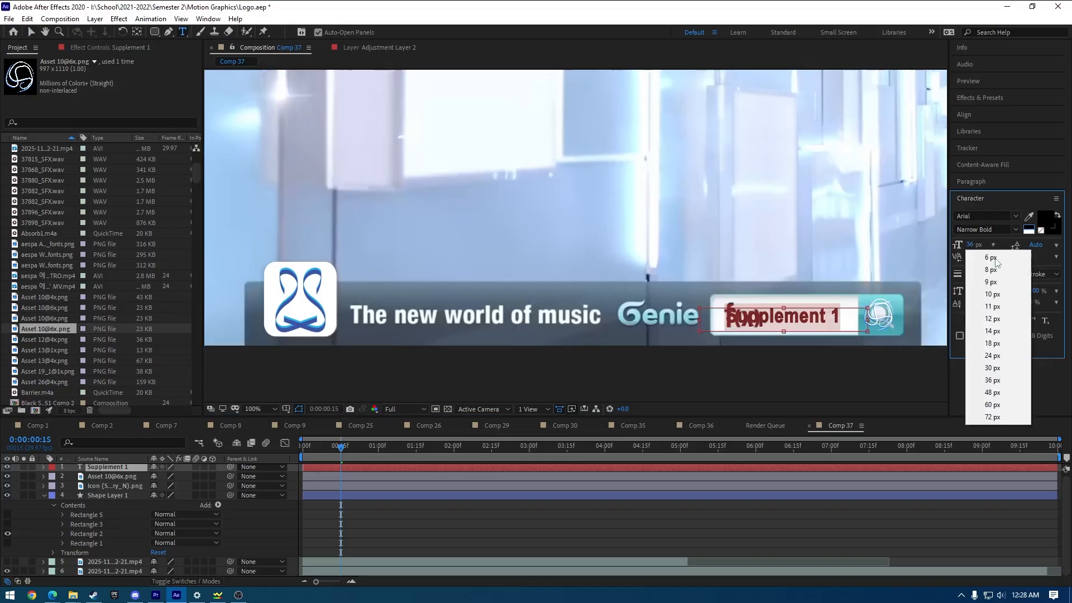
pyautogui.click(996, 389)
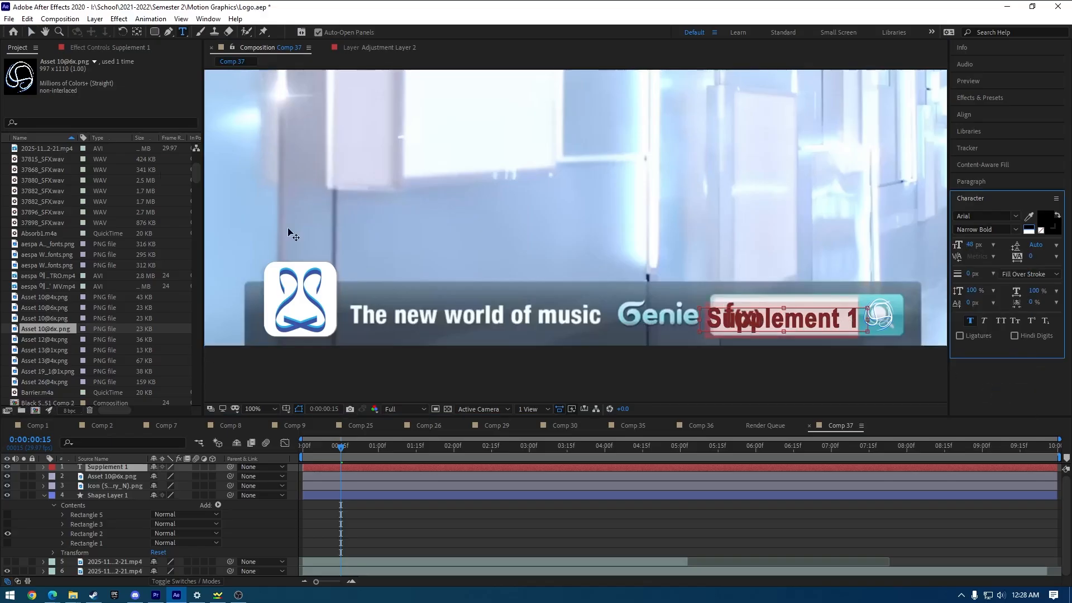
pyautogui.click(993, 245)
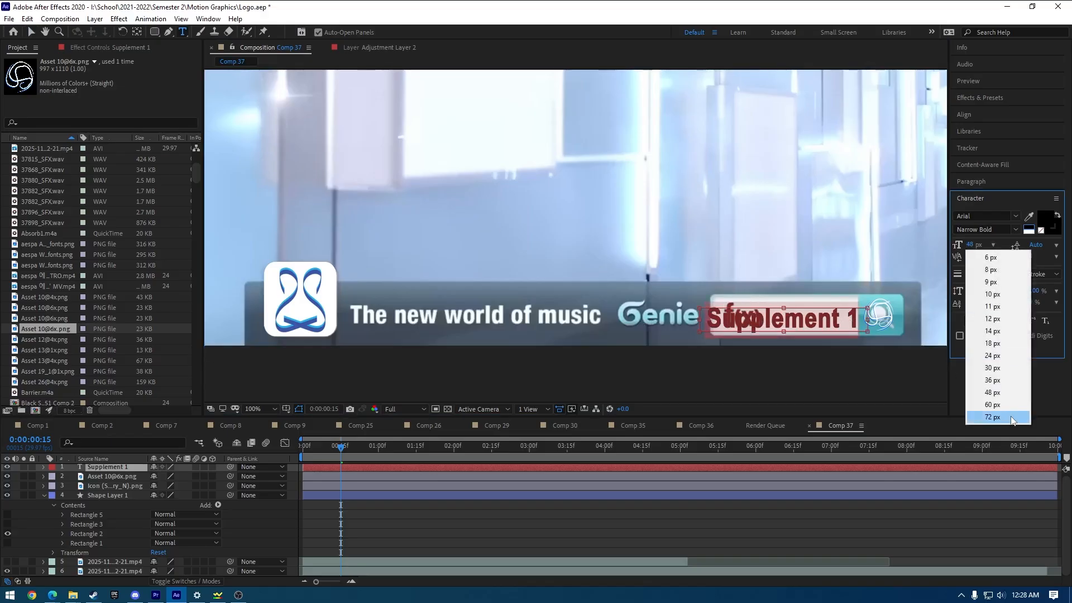
pyautogui.click(998, 382)
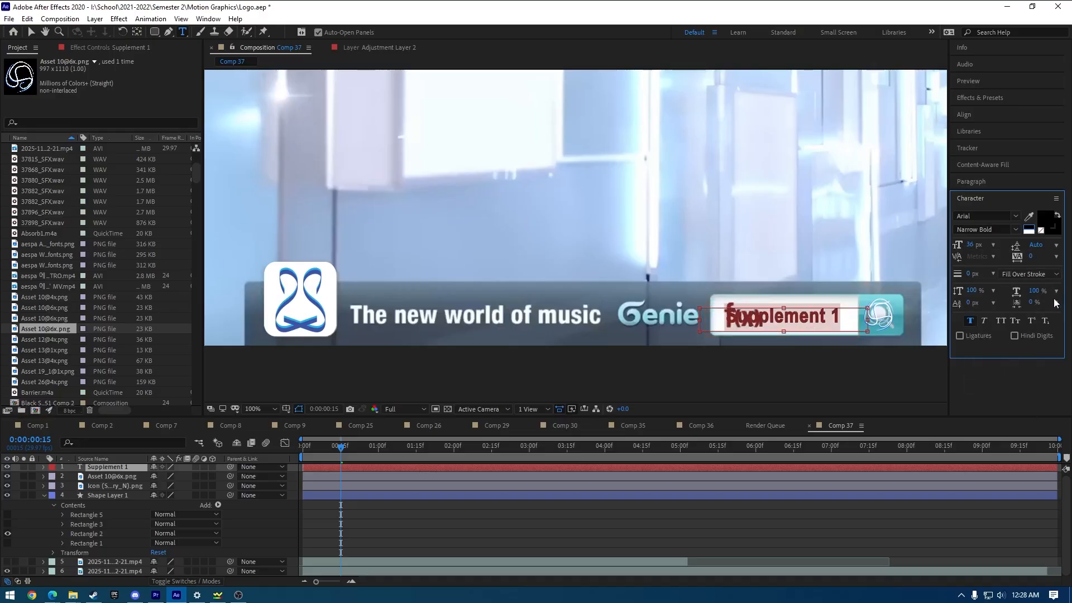
# Stretch the Supplement 1 text to a vertical scale of 150% and nudge it to line up with the reference lettering.
pyautogui.click(993, 290)
pyautogui.click(1001, 376)
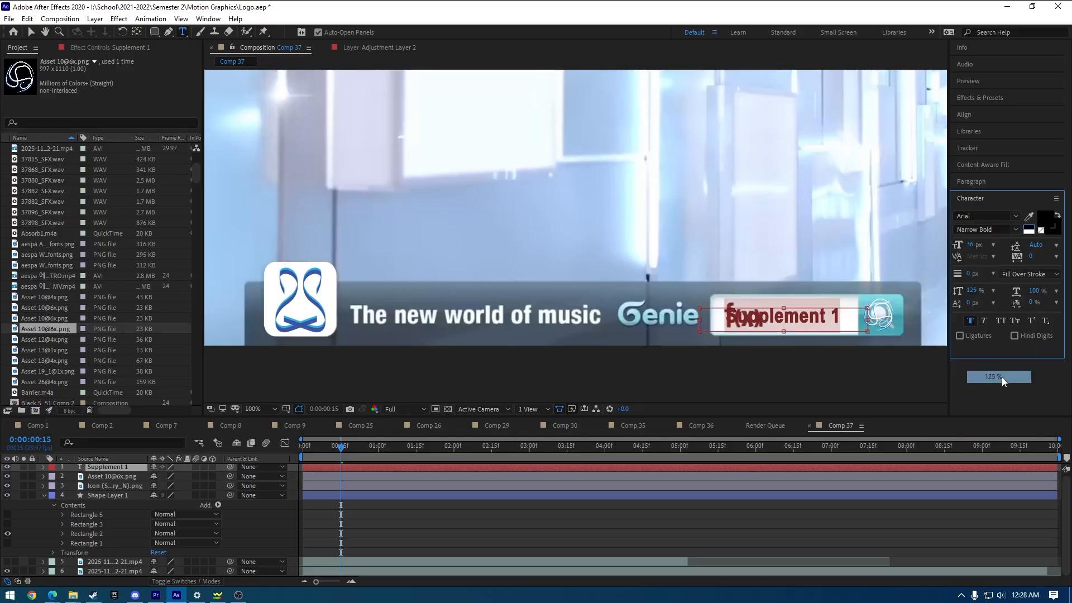
pyautogui.click(31, 32)
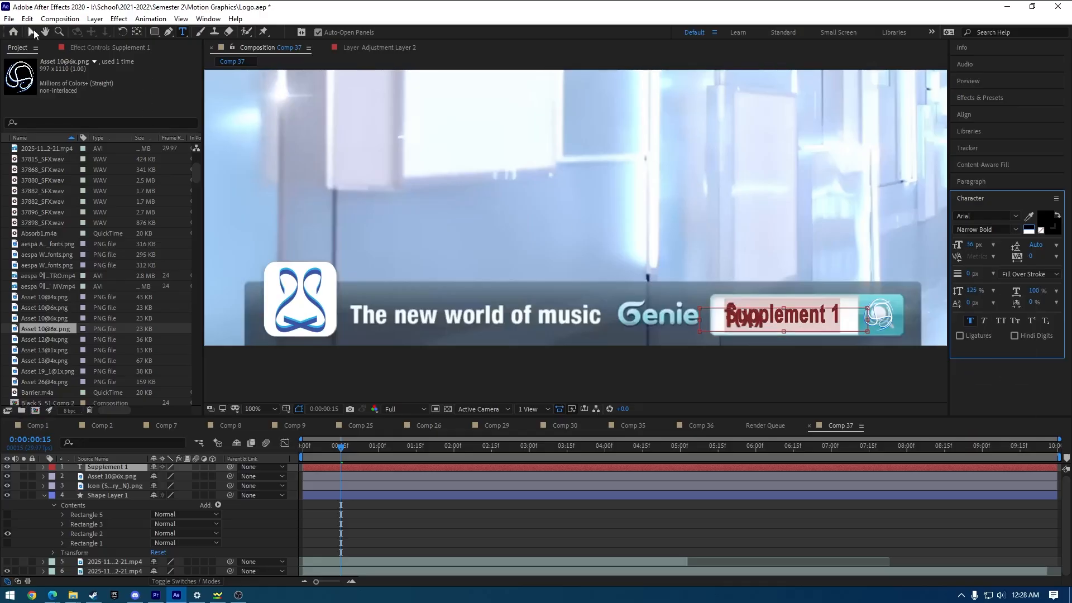
pyautogui.moveTo(802, 323)
pyautogui.mouseDown()
pyautogui.moveTo(800, 335)
pyautogui.moveTo(801, 318)
pyautogui.mouseUp()
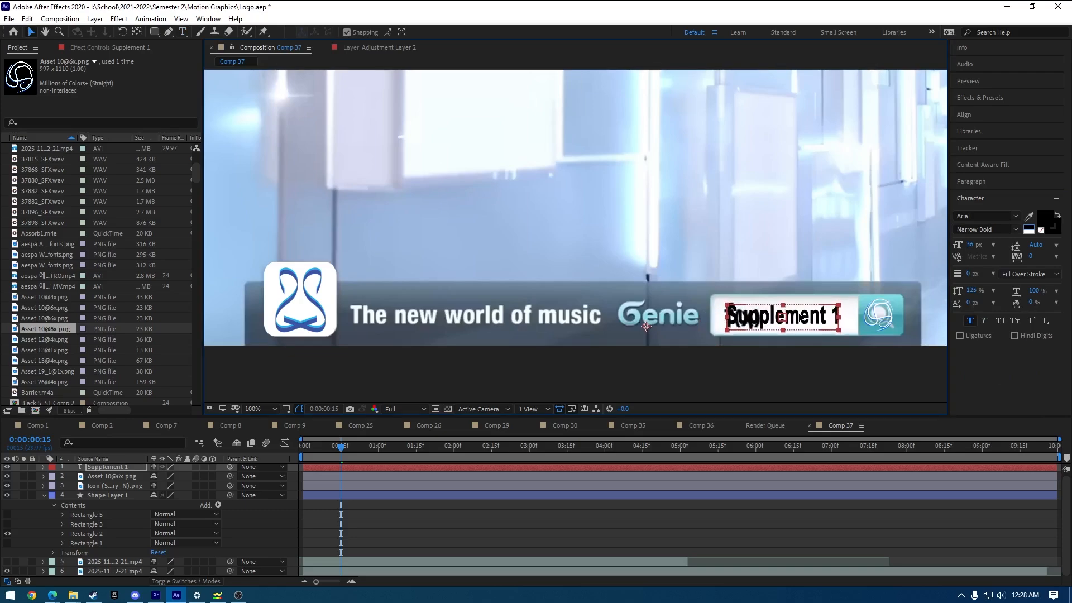
pyautogui.click(993, 290)
pyautogui.click(1000, 379)
pyautogui.moveTo(796, 313); pyautogui.dragTo(794, 313)
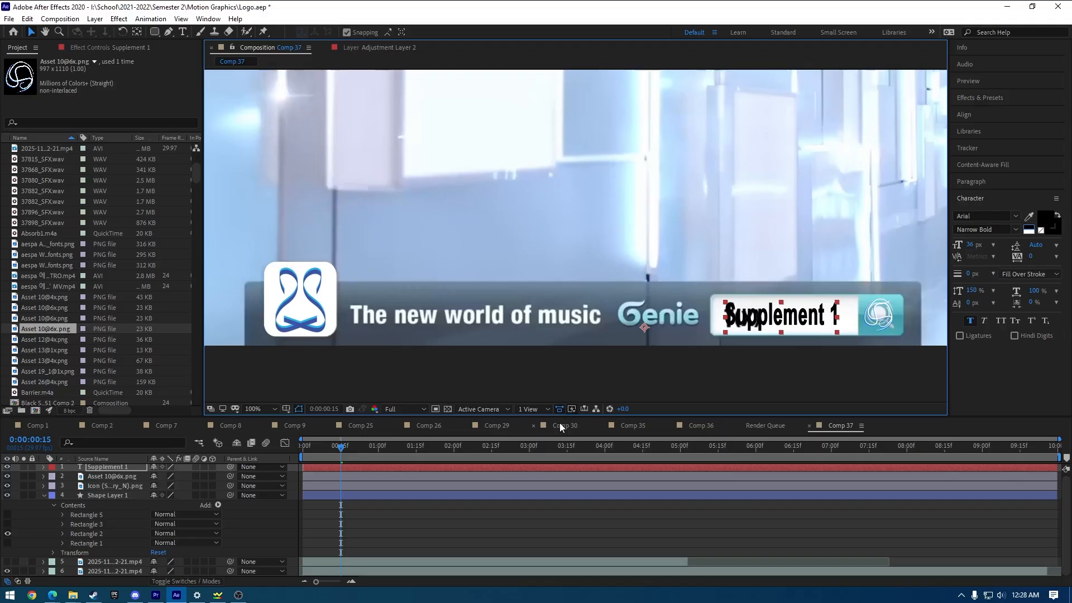
# Make Rectangle 1, Rectangle 3 and Rectangle 5 of Shape Layer 1 visible again and clear the selection.
pyautogui.click(7, 543)
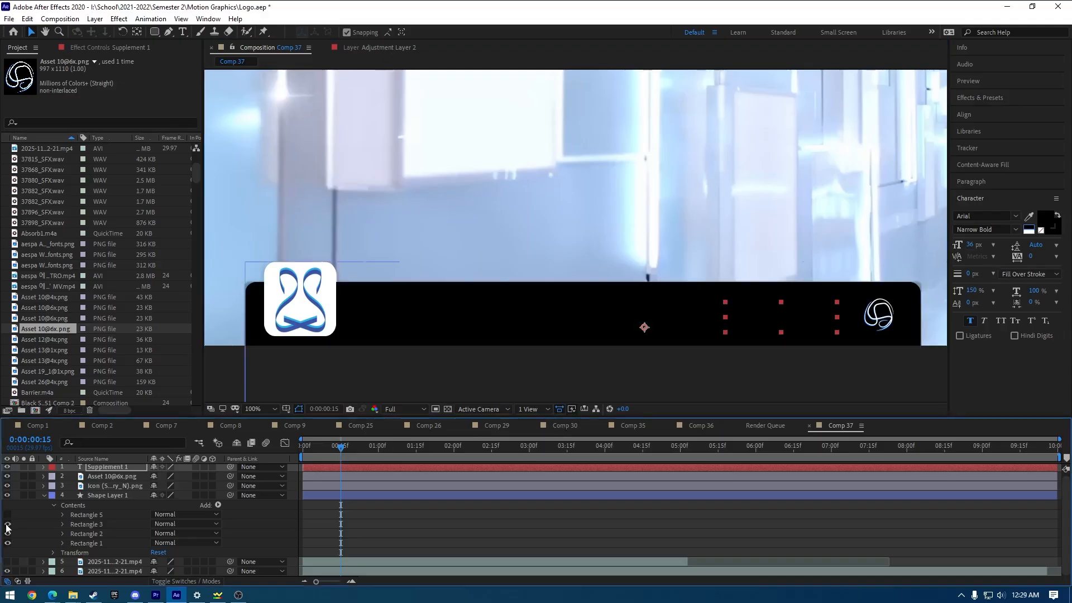
pyautogui.click(8, 514)
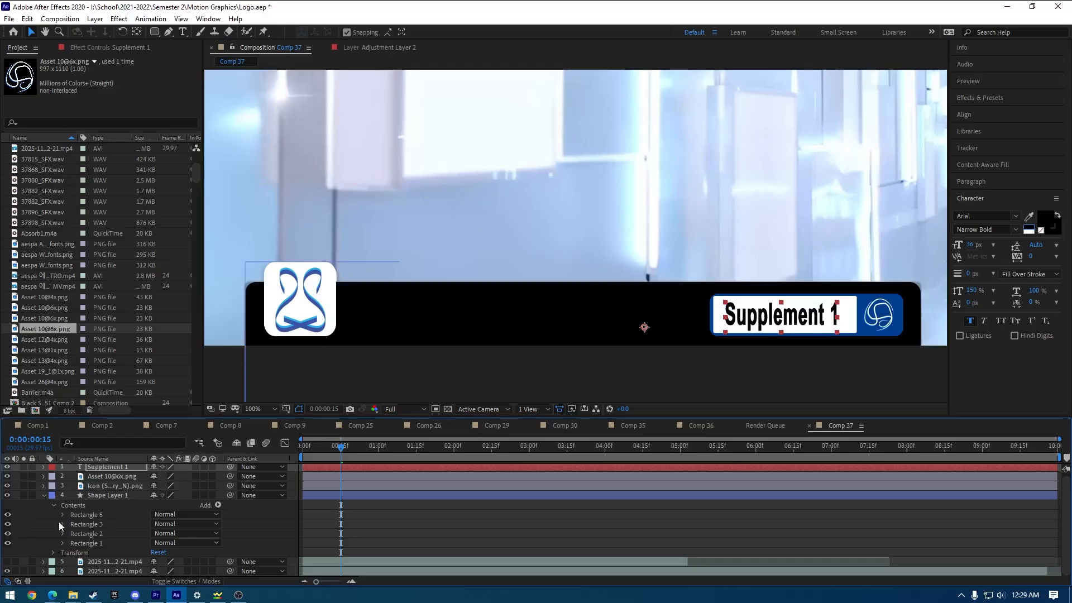
pyautogui.click(390, 534)
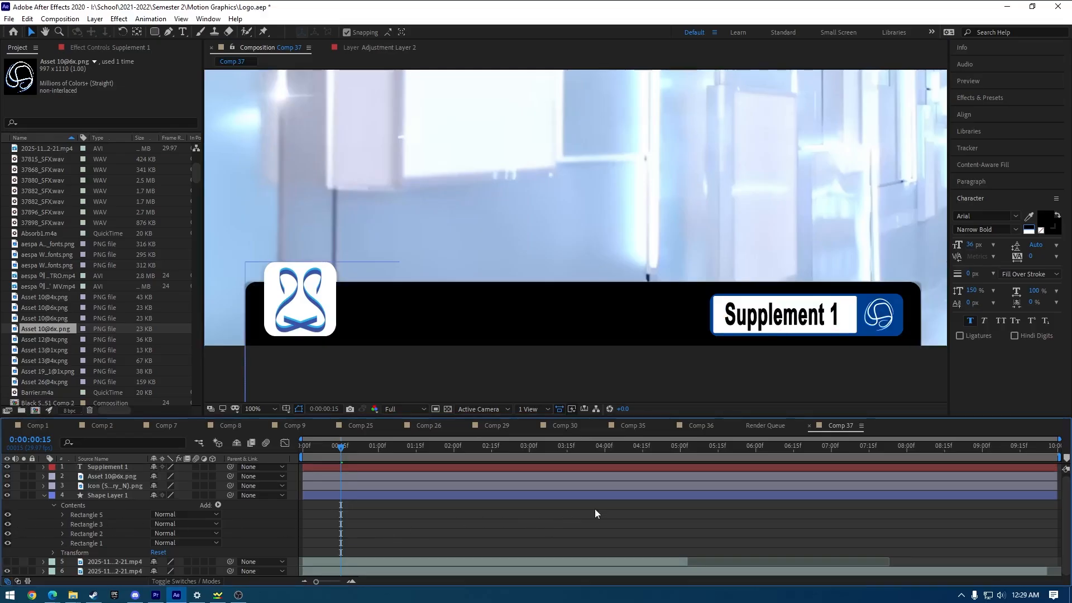
pyautogui.click(368, 470)
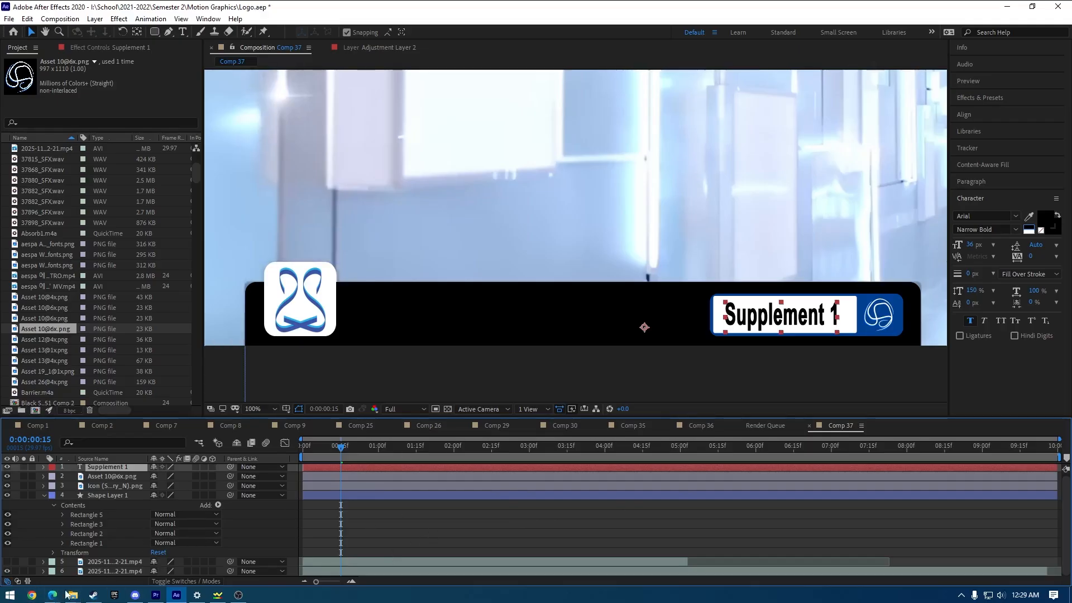
pyautogui.click(104, 524)
pyautogui.click(101, 514)
pyautogui.rightClick(102, 514)
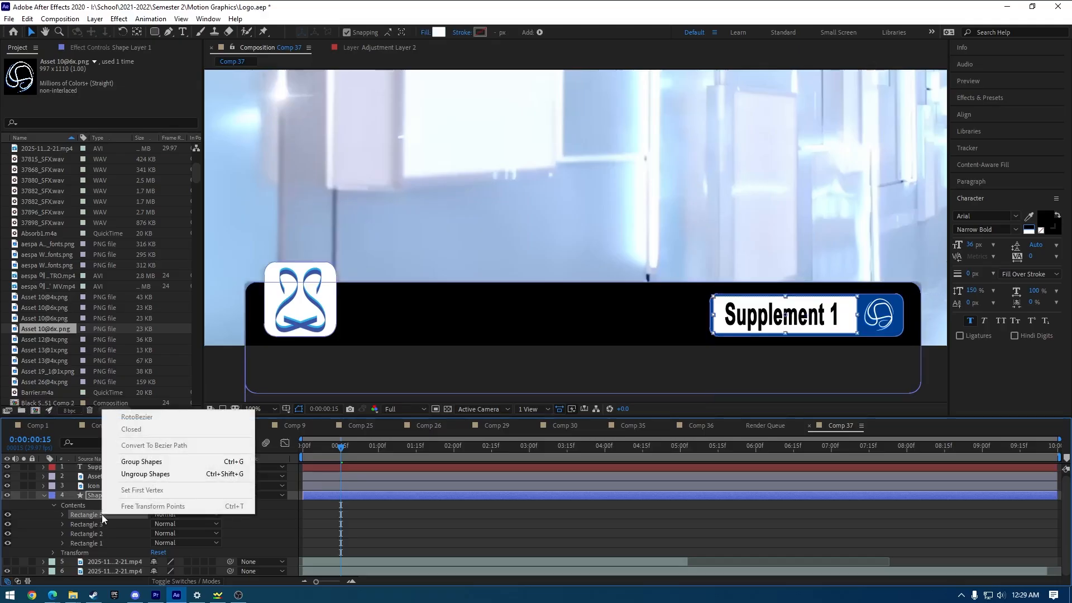
pyautogui.click(99, 517)
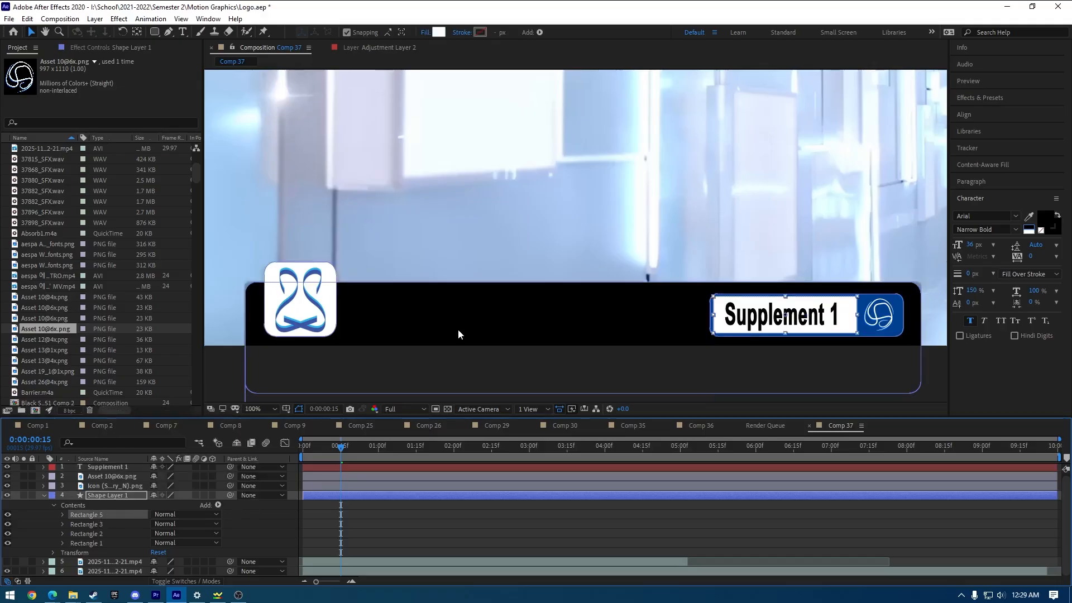
# Add a text layer above Shape Layer 1 reading "WHAT'S THE DEAL WITH THE INTERGATION OF K-POP GIRL GROUPS?".
pyautogui.click(406, 311)
pyautogui.click(183, 32)
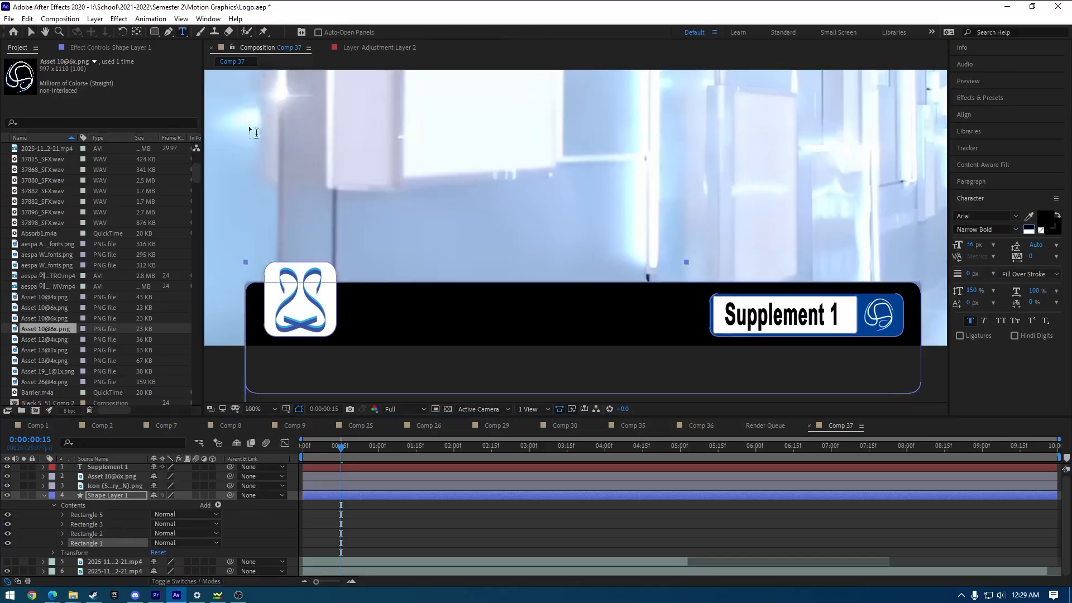
pyautogui.click(344, 195)
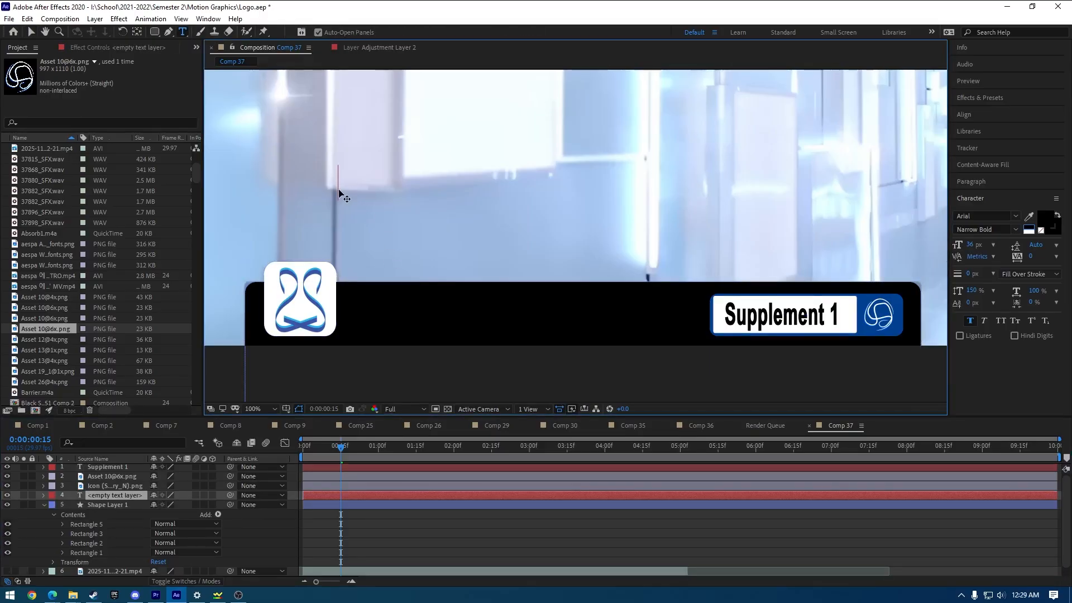
pyautogui.write("WHAT'S THE DEAL WITH THE INTERGATION OF K-POP GIRL GROUPS?")
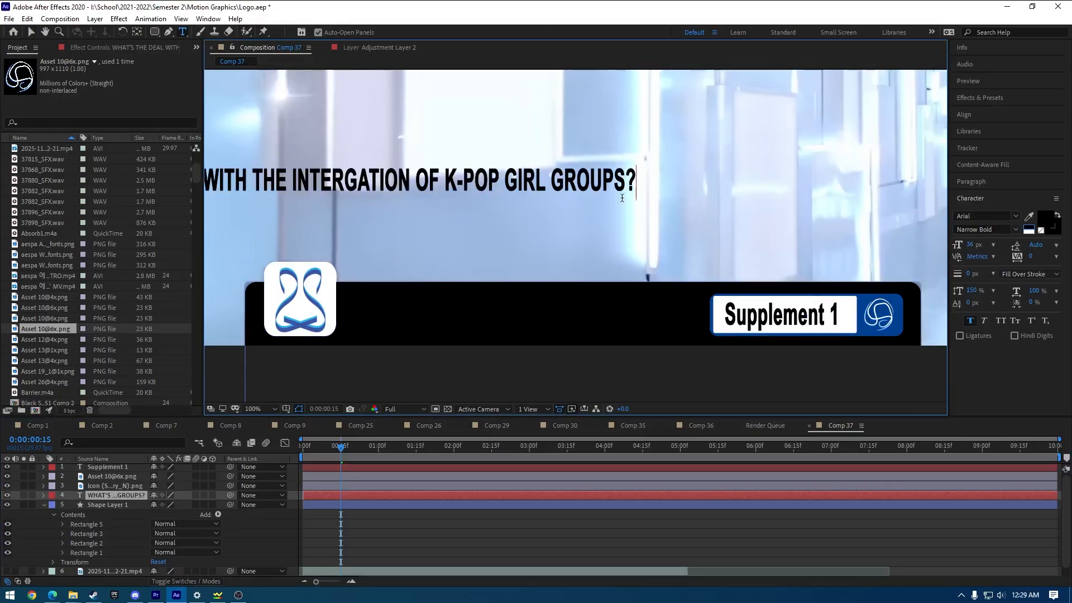
# Change the headline text's fill to white and move it sideways until the whole line fits in the frame.
pyautogui.hotkey('ctrl', 'a')
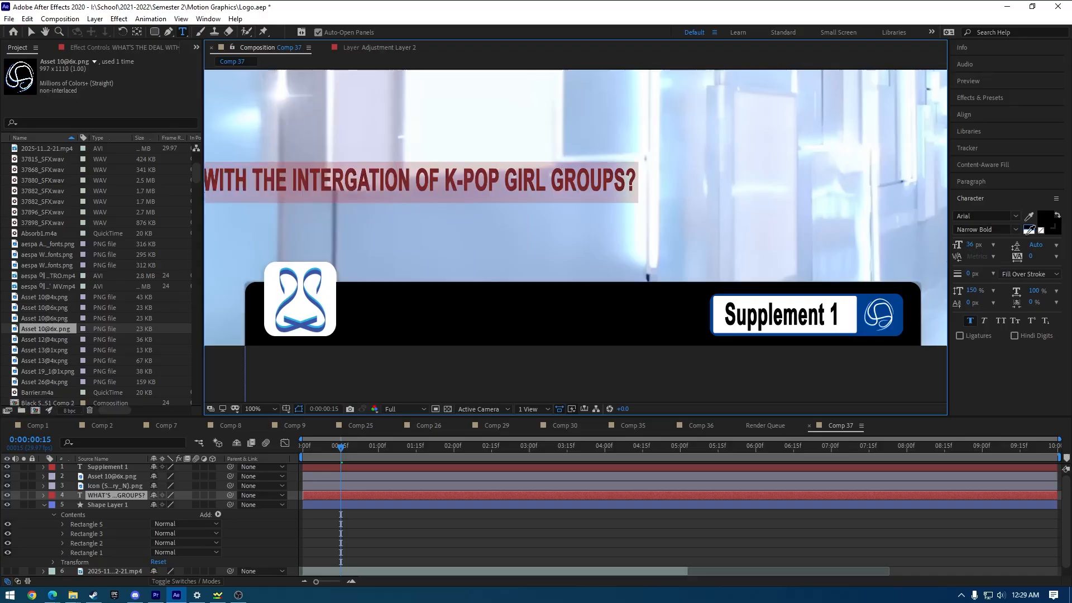
pyautogui.click(1028, 229)
pyautogui.click(31, 32)
pyautogui.moveTo(579, 190); pyautogui.dragTo(867, 201)
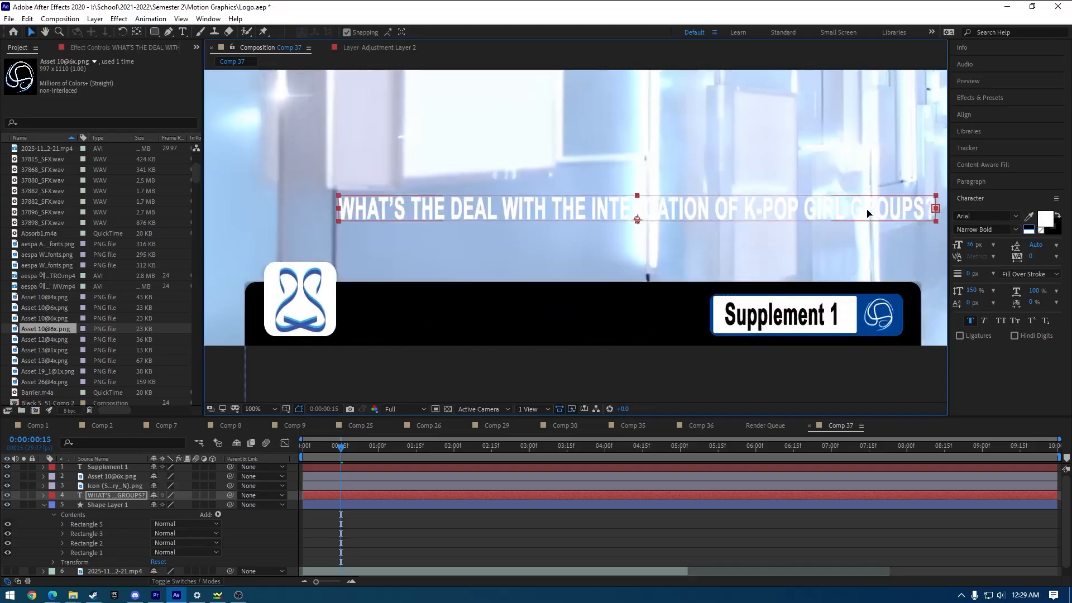
# Break the headline text into two lines before "OF K-POP GIRL GROUPS?".
pyautogui.doubleClick(713, 209)
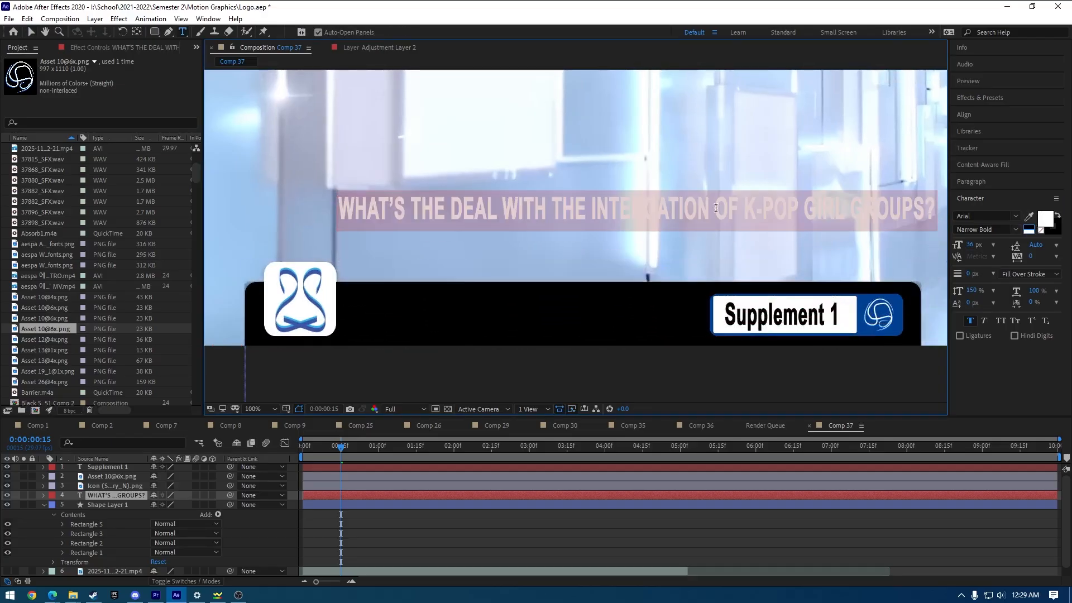
pyautogui.click(715, 209)
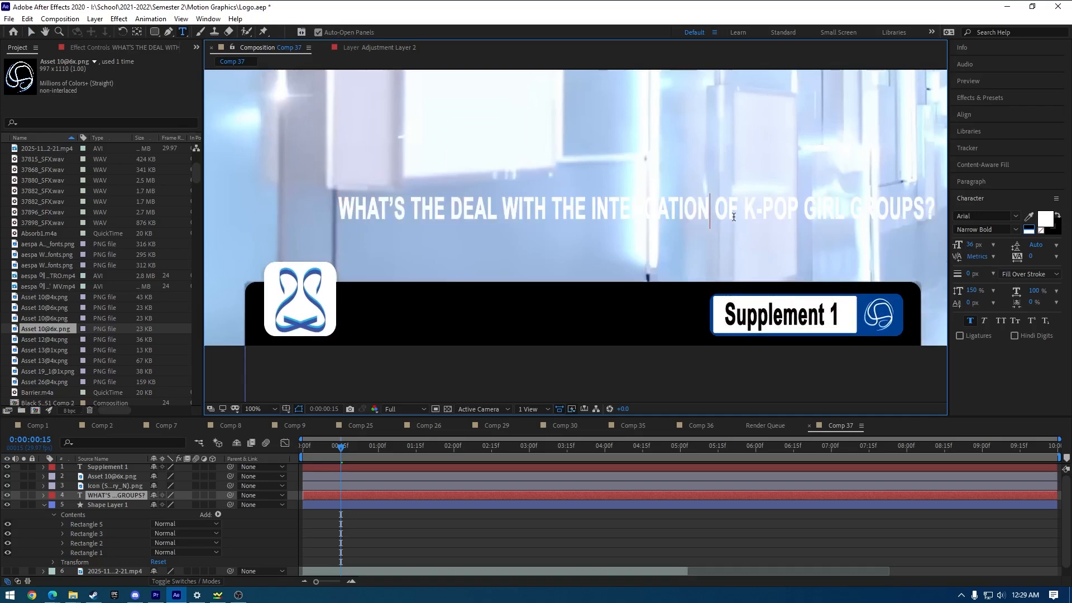
pyautogui.press('Return')
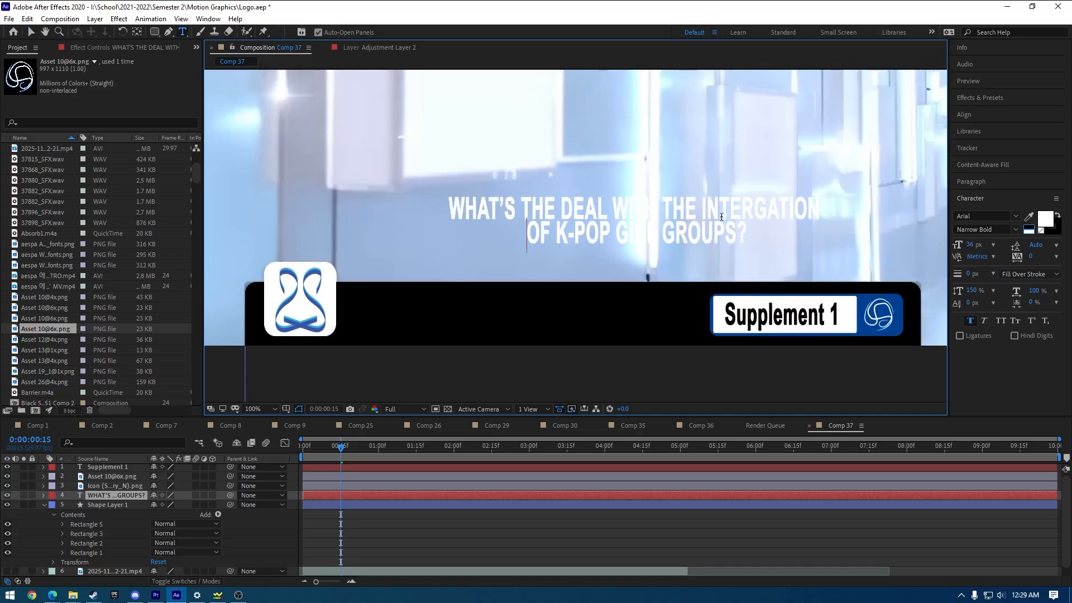
pyautogui.moveTo(770, 227); pyautogui.dragTo(348, 211)
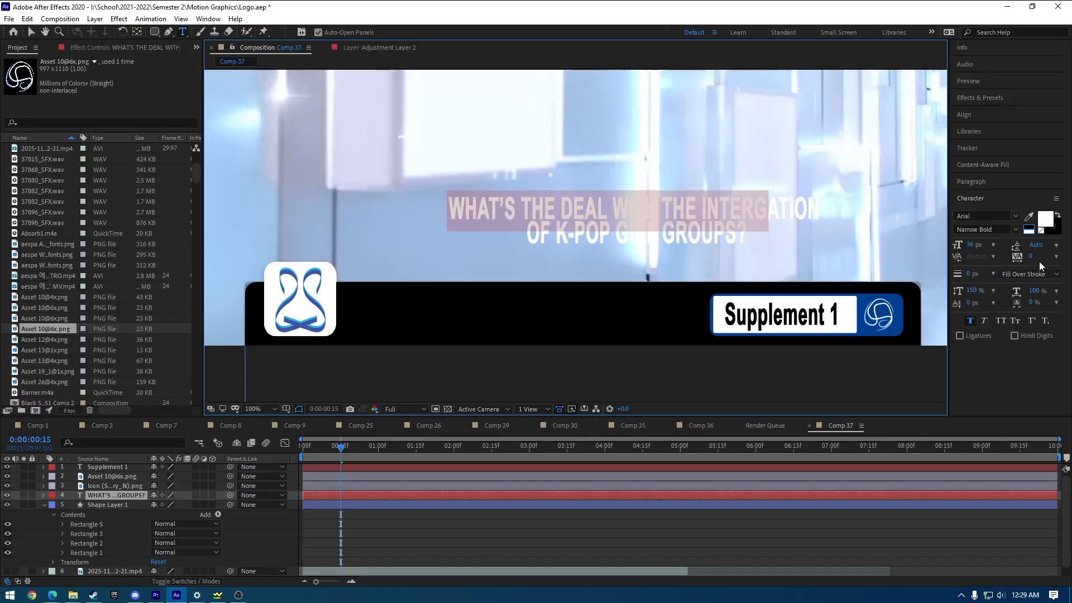
pyautogui.click(992, 243)
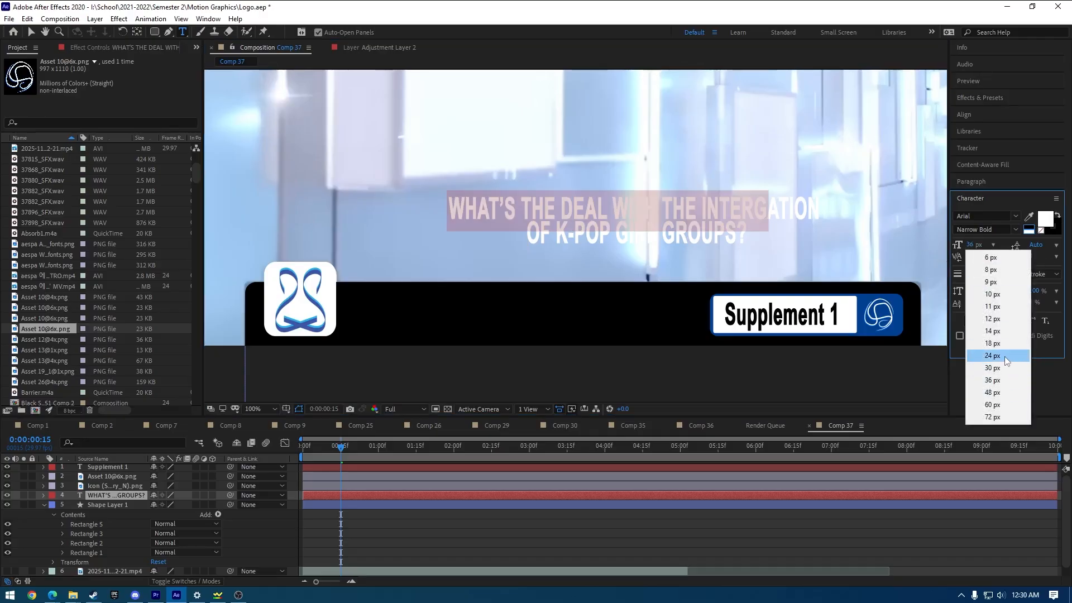
pyautogui.click(1004, 355)
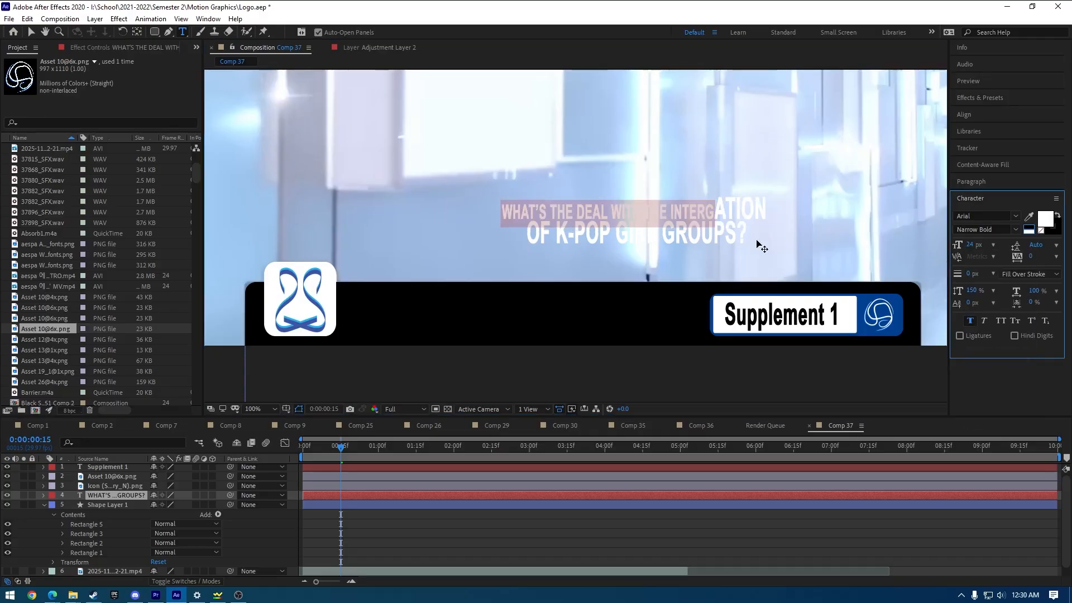
pyautogui.hotkey('ctrl', 'z')
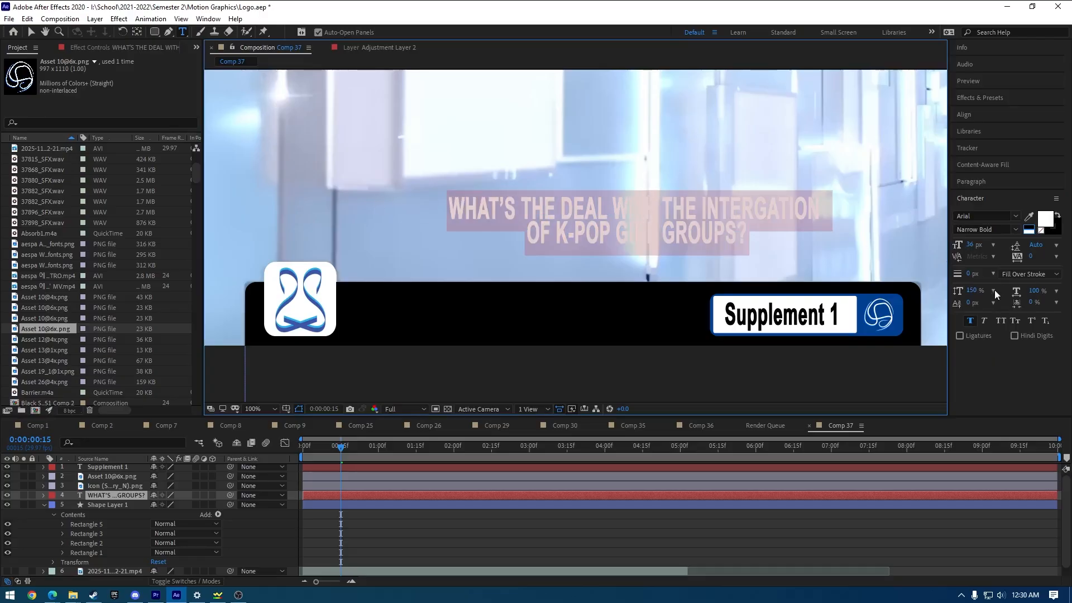
# Set the whole headline's font size to 24 px and place it on the black bar between the hourglass icon and the white box.
pyautogui.click(993, 245)
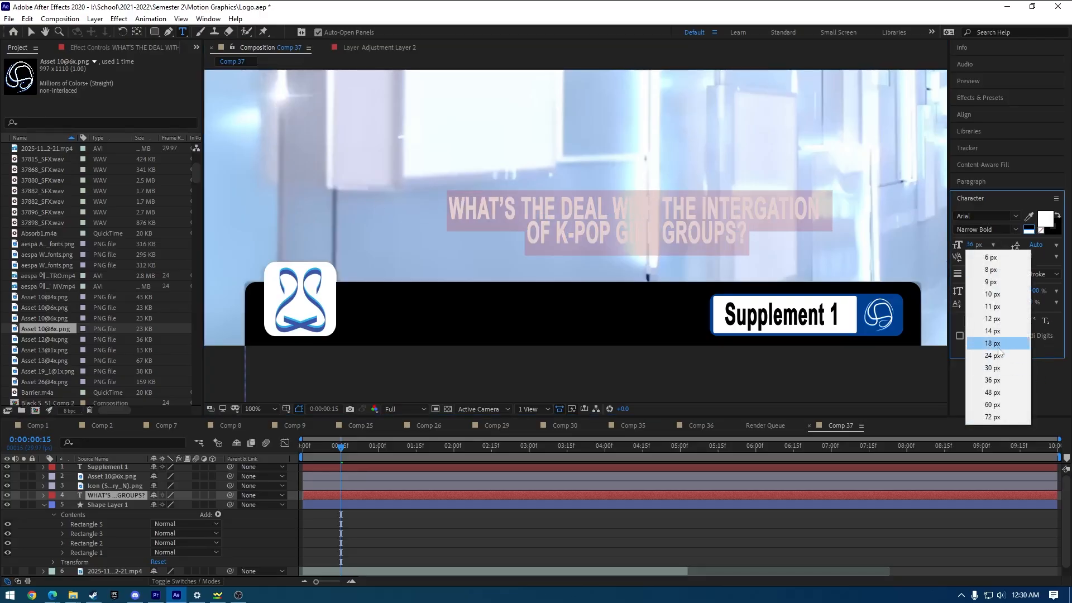
pyautogui.click(974, 343)
pyautogui.click(992, 244)
pyautogui.click(974, 362)
pyautogui.click(31, 32)
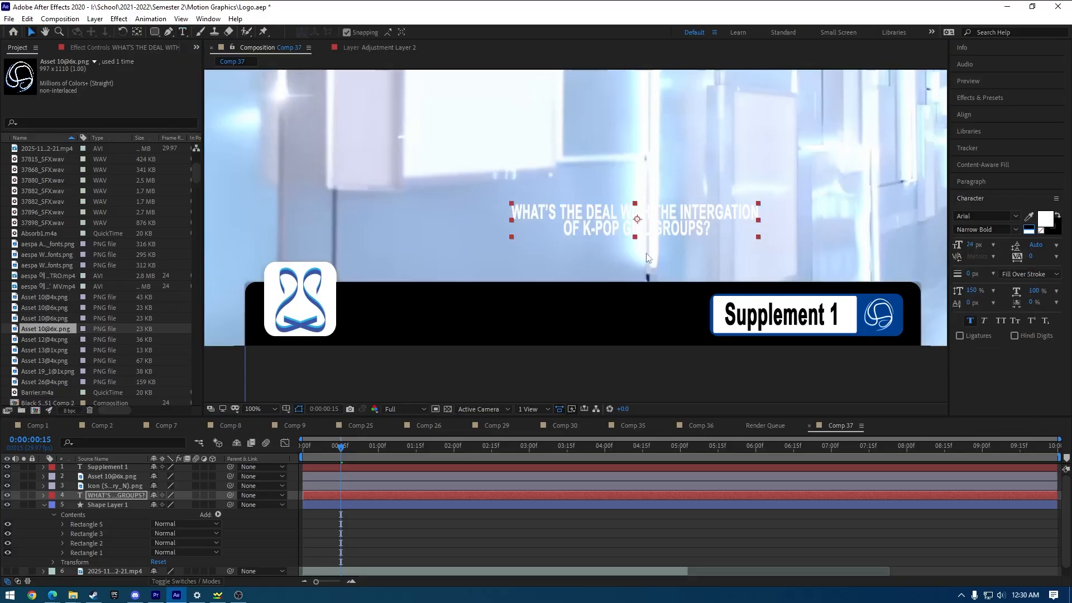
pyautogui.moveTo(603, 215); pyautogui.dragTo(490, 318)
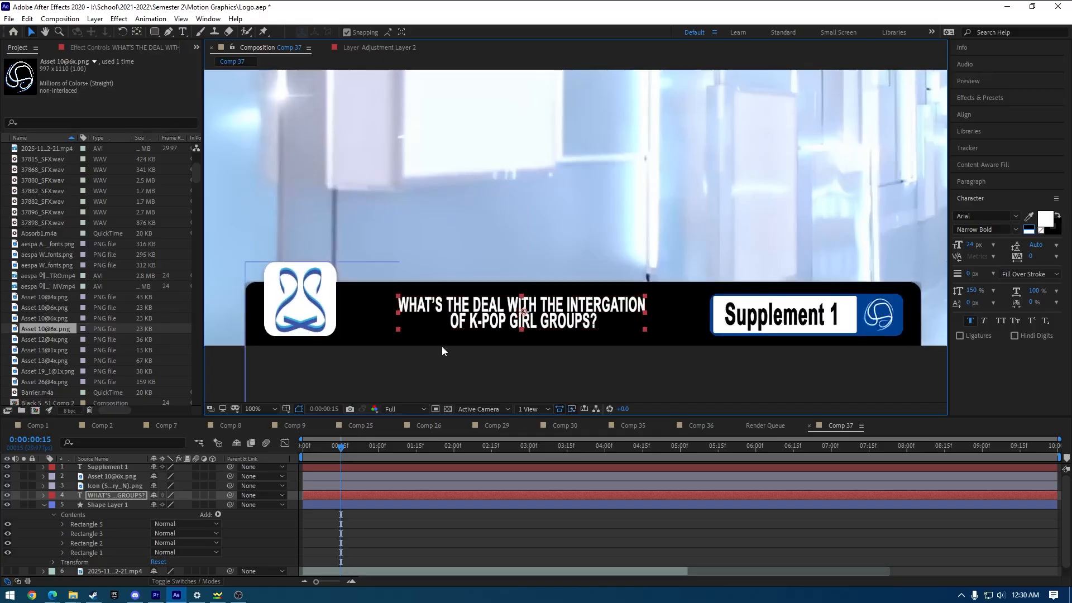
# Change the fill colour of Rectangle 1, the banner's black bar in Shape Layer 1, to medium gray.
pyautogui.click(374, 310)
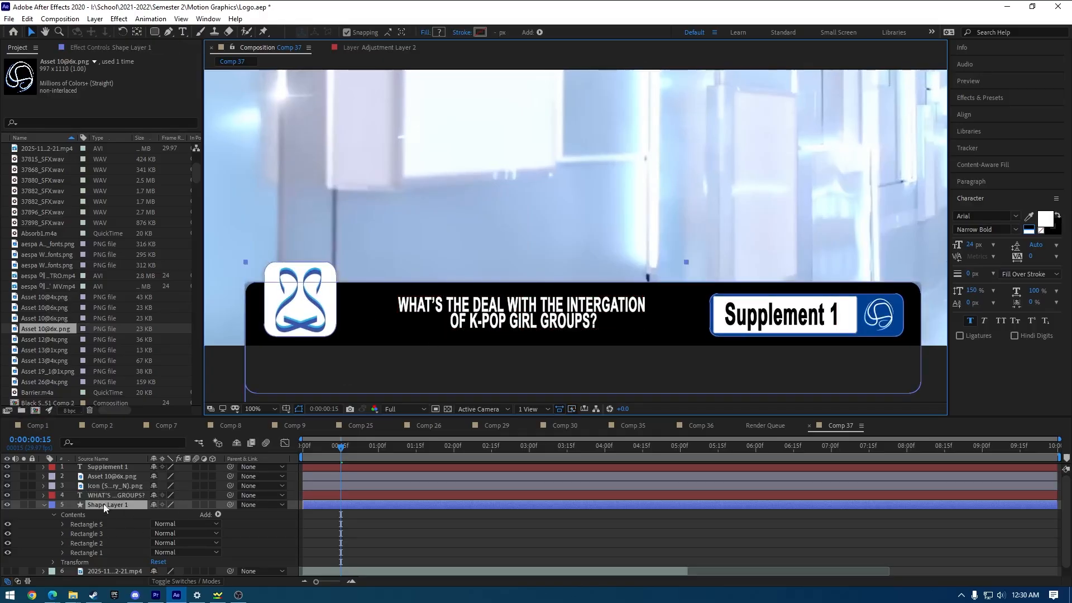
pyautogui.click(98, 553)
pyautogui.click(63, 552)
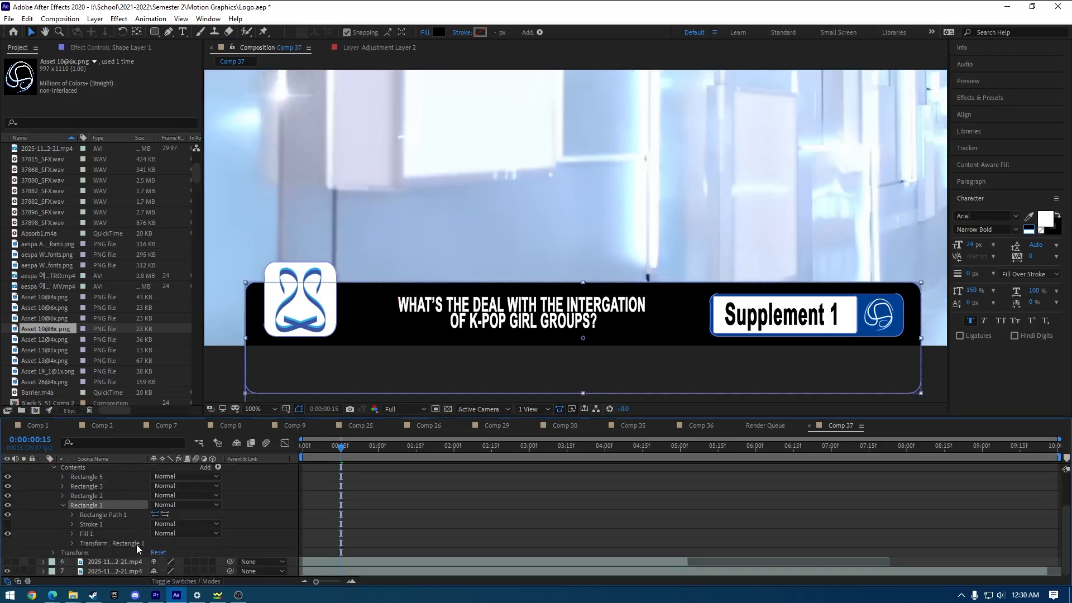
pyautogui.click(72, 523)
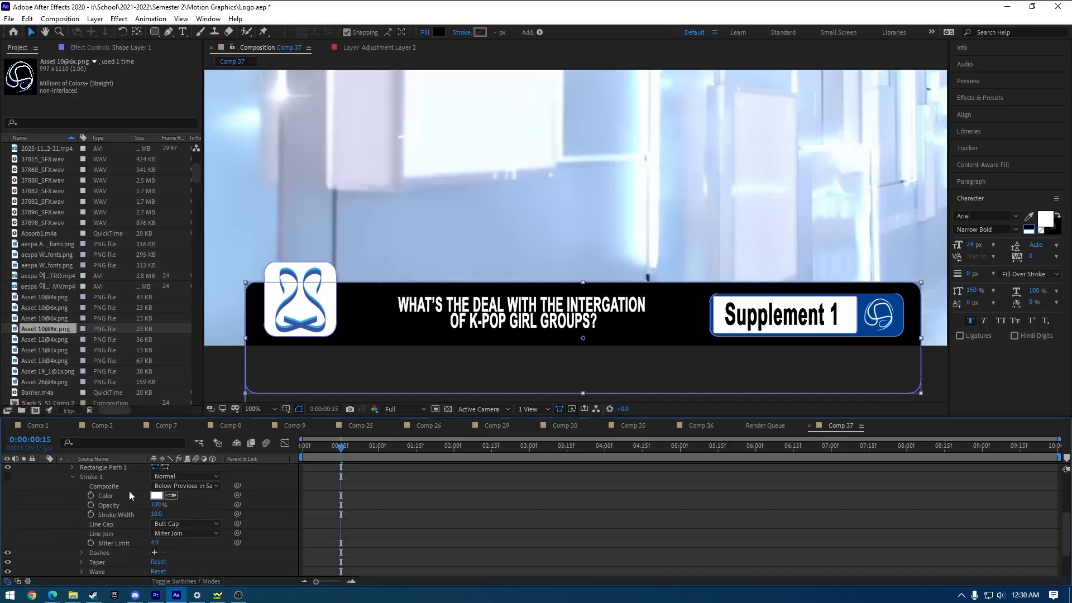
pyautogui.click(73, 478)
pyautogui.click(72, 516)
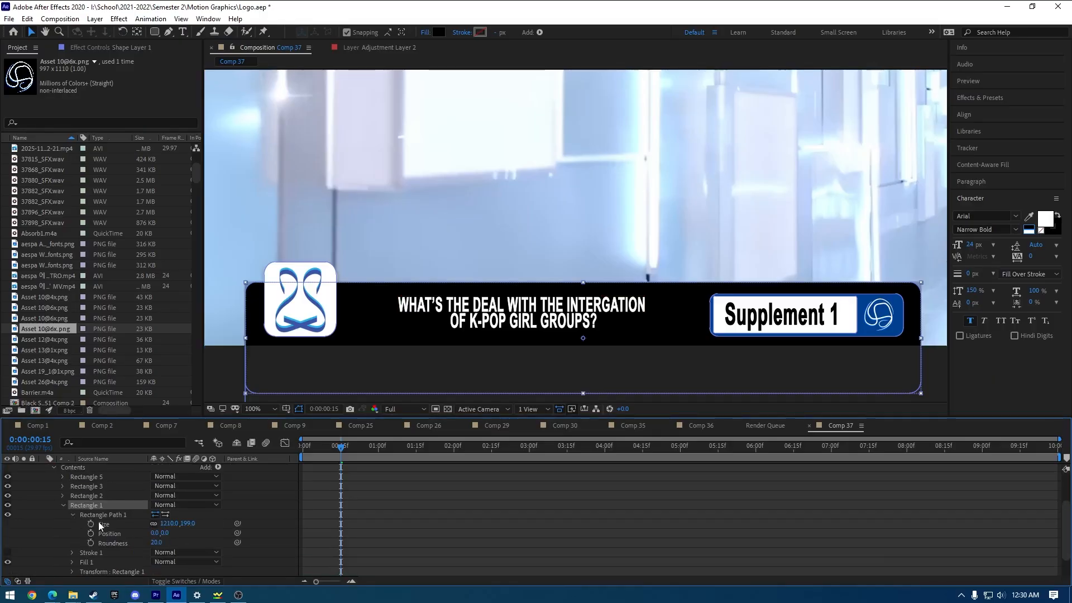
pyautogui.click(73, 486)
pyautogui.click(73, 533)
pyautogui.click(159, 535)
pyautogui.moveTo(482, 374)
pyautogui.mouseDown()
pyautogui.moveTo(411, 363)
pyautogui.moveTo(406, 379)
pyautogui.moveTo(441, 350)
pyautogui.moveTo(445, 368)
pyautogui.moveTo(445, 335)
pyautogui.moveTo(441, 347)
pyautogui.mouseUp()
pyautogui.click(685, 276)
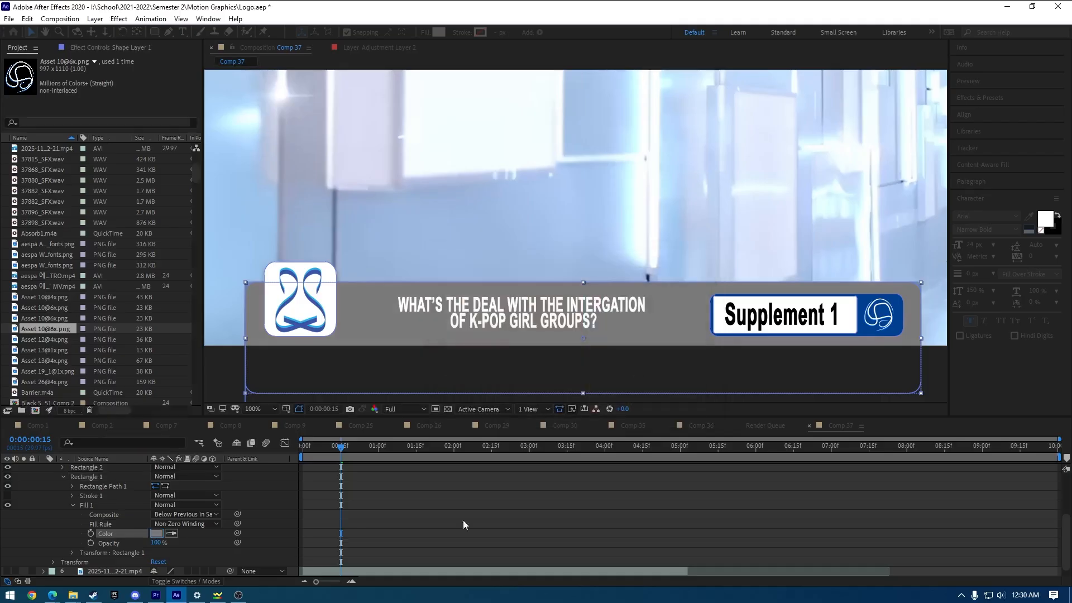
# Pre-compose the two text layers, both icon layers and Shape Layer 1, moving all attributes into the new composition under its default name.
pyautogui.scroll(3, 424, 524)
pyautogui.scroll(-2, 424, 523)
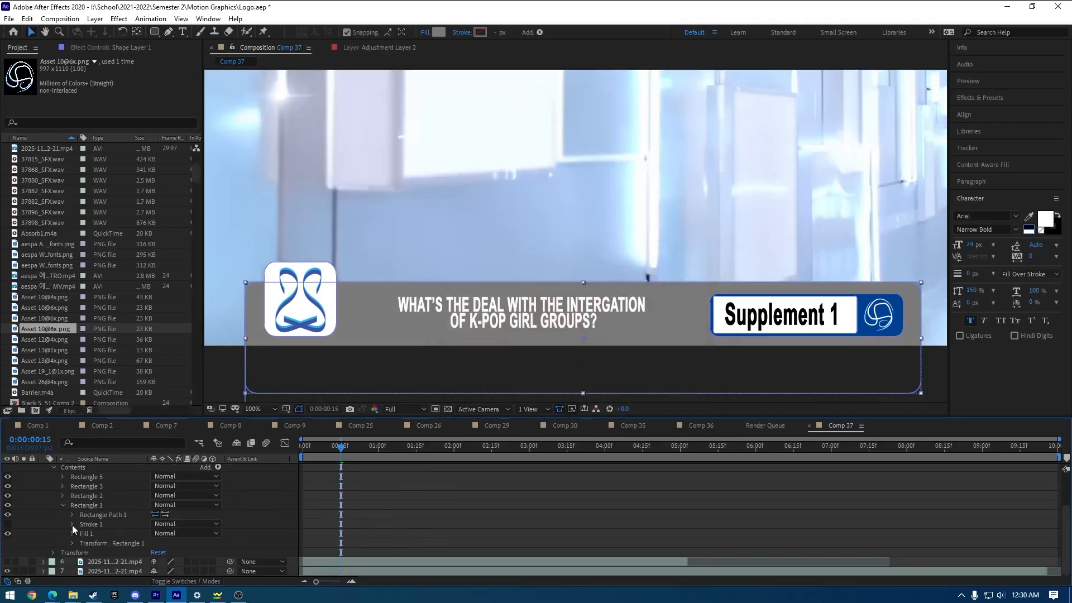
pyautogui.click(63, 505)
pyautogui.click(55, 504)
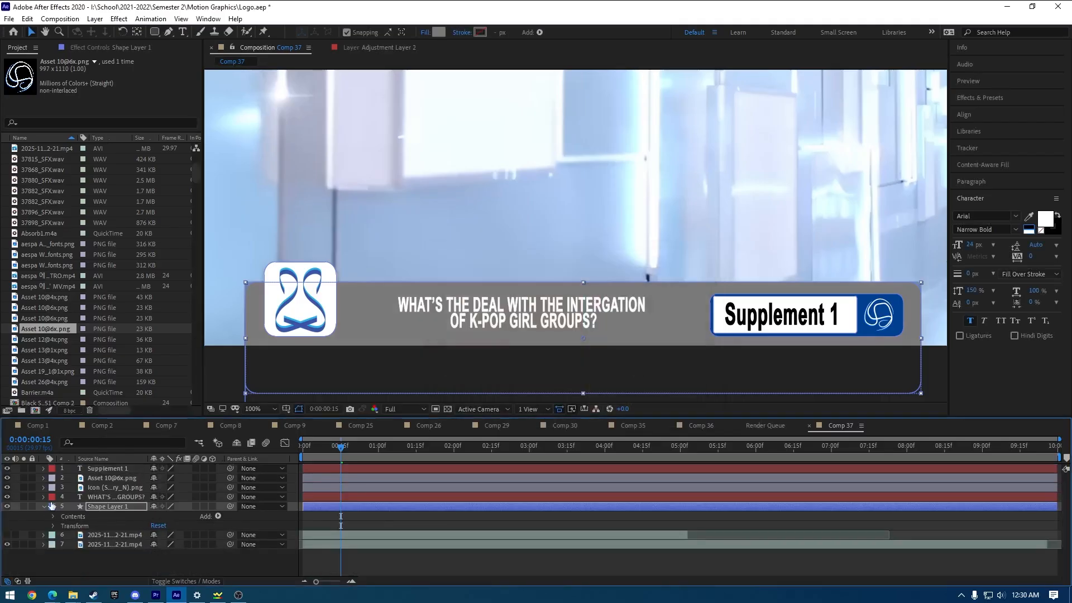
pyautogui.click(44, 506)
pyautogui.click(131, 468)
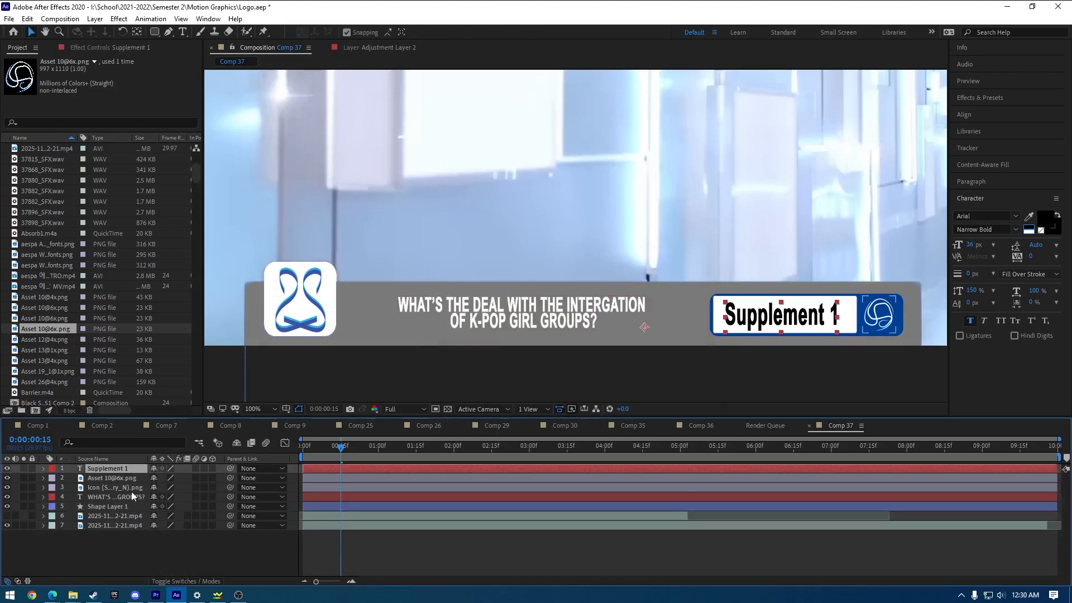
pyautogui.keyDown('shift'); pyautogui.click(126, 507); pyautogui.keyUp('shift')
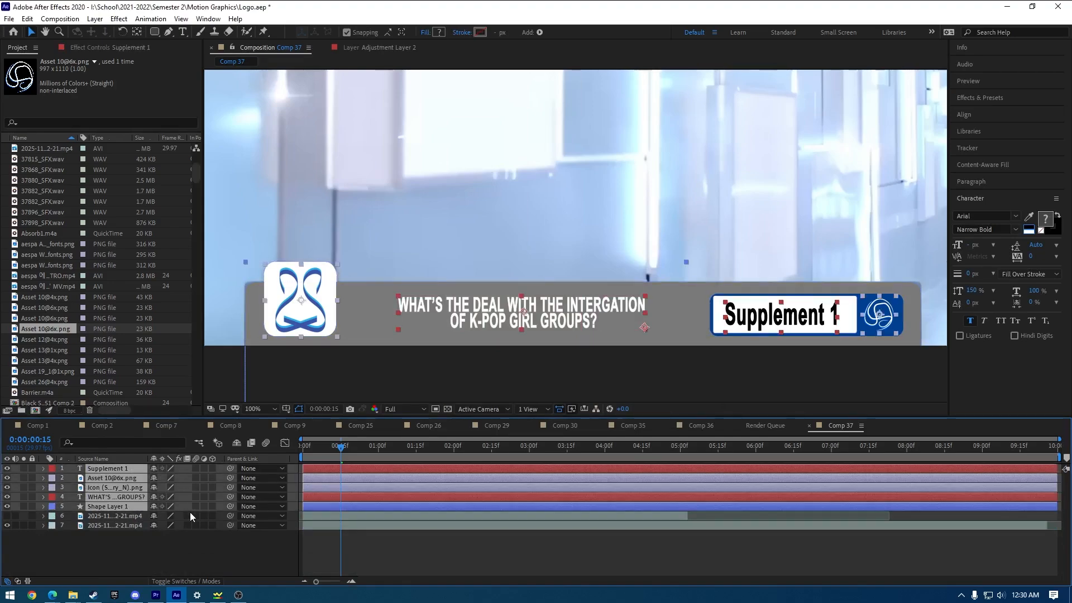
pyautogui.rightClick(126, 492)
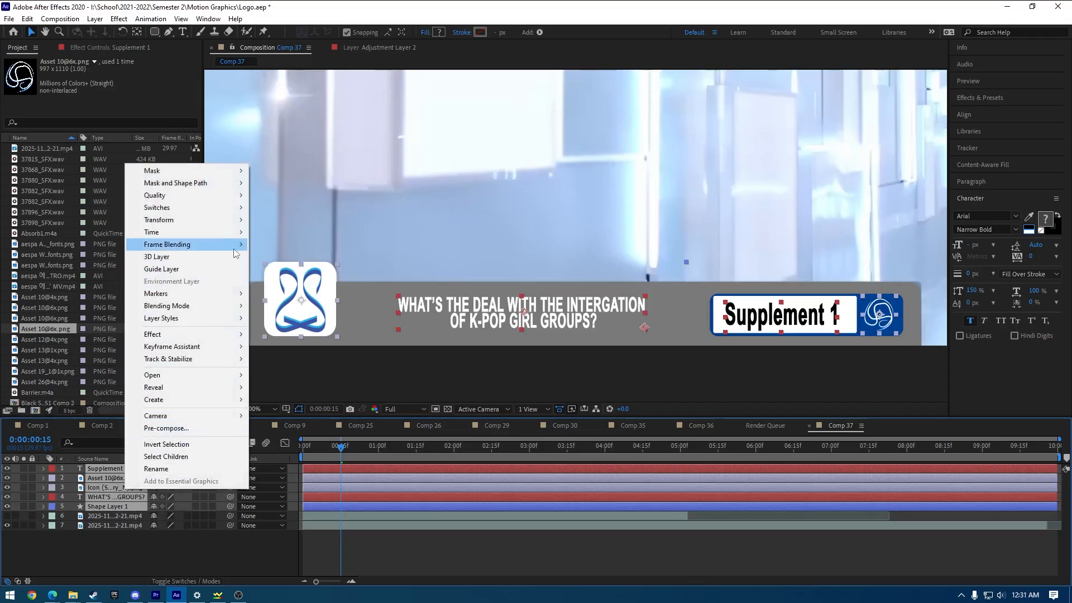
pyautogui.click(192, 428)
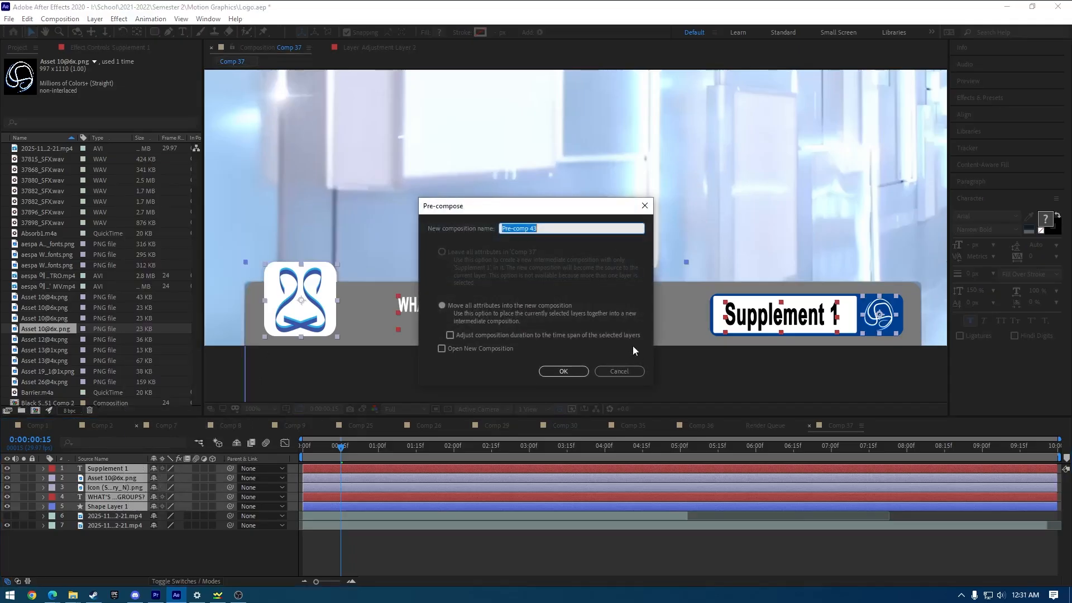
pyautogui.click(565, 371)
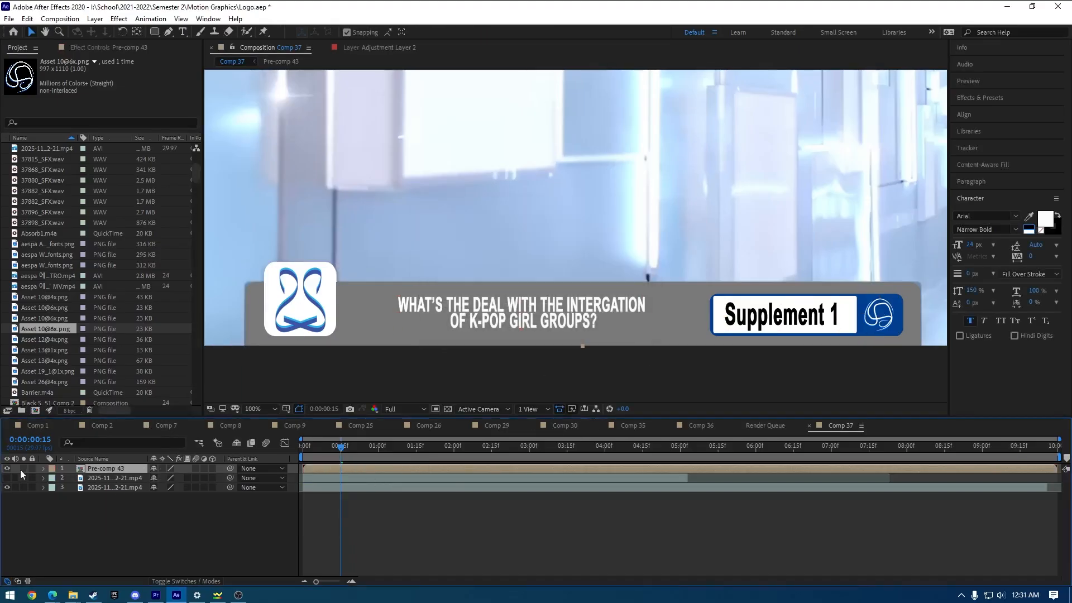
# Start Position animation on the pre-composed banner with a keyframe of 960, 540 at 0:00:00:15.
pyautogui.click(43, 469)
pyautogui.click(53, 479)
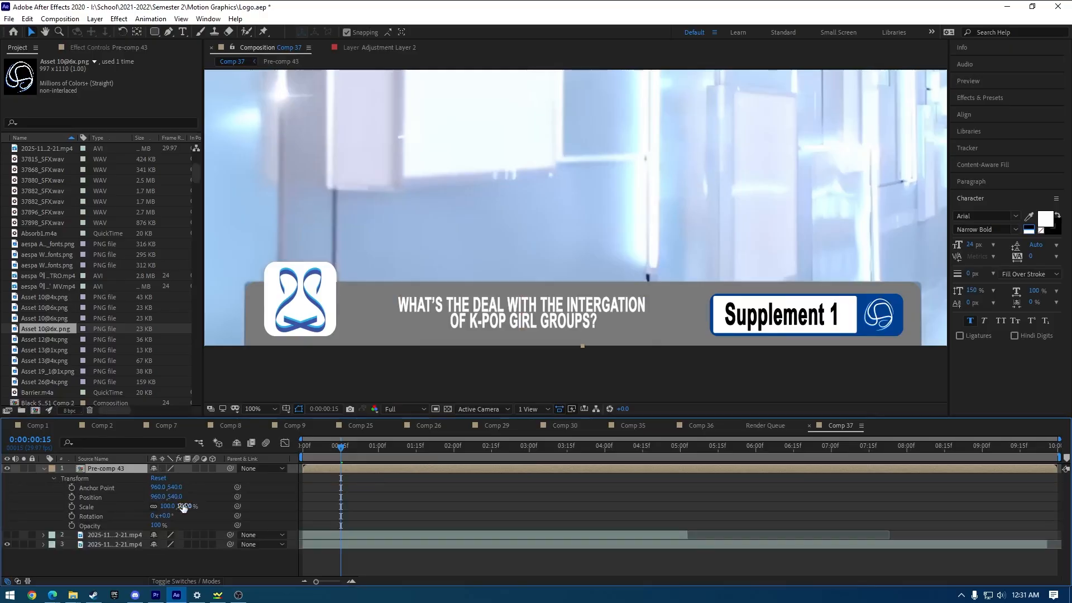
pyautogui.click(71, 497)
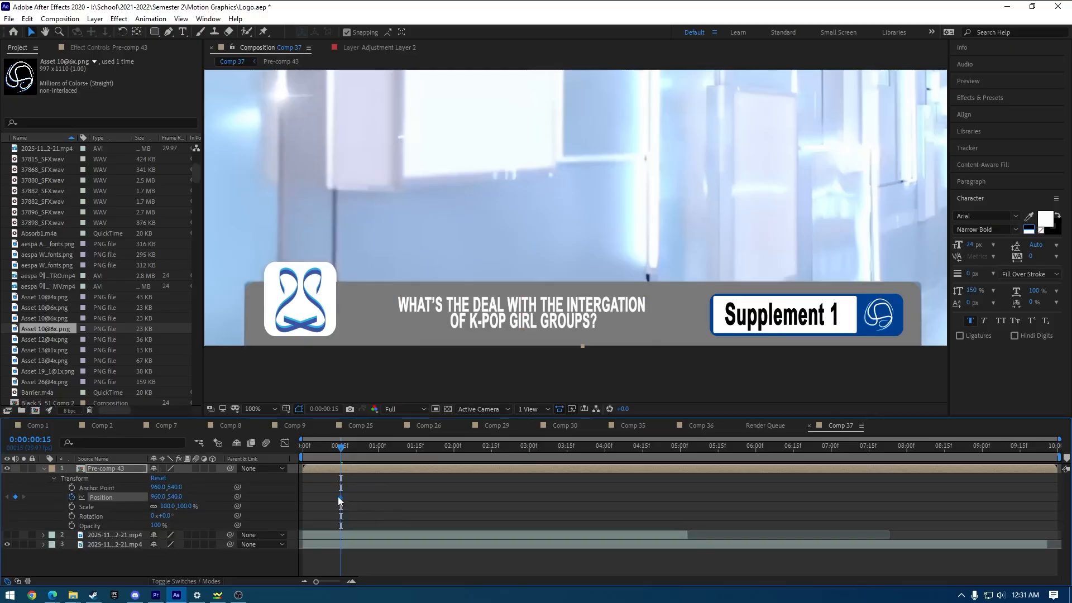
# Hide the pre-composed banner to compare with the reference footage, and shift its Position keyframe to 0:00:00:20.
pyautogui.moveTo(339, 451); pyautogui.dragTo(323, 450)
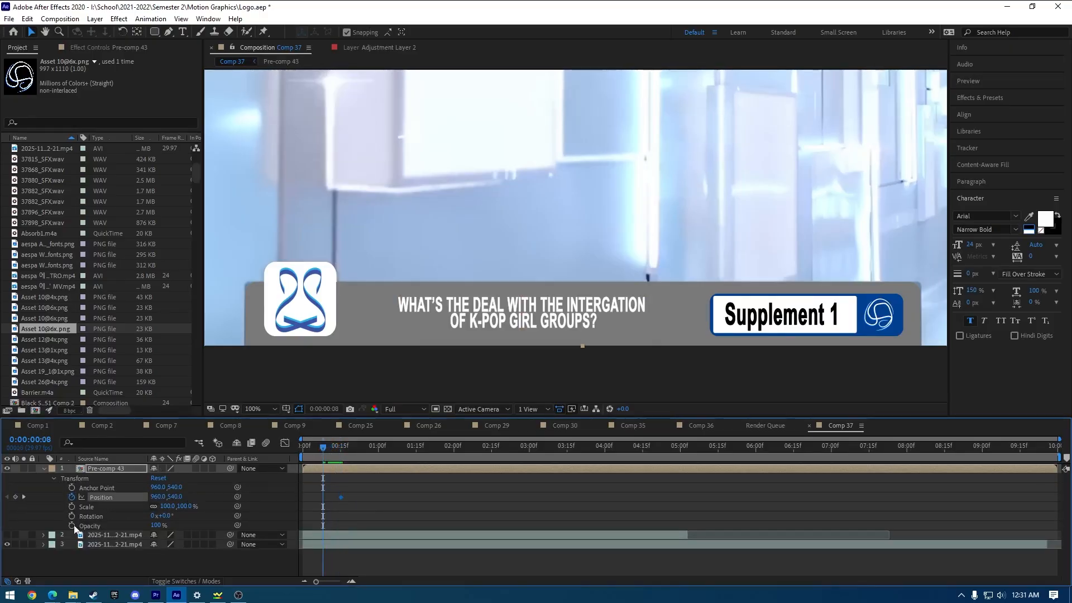
pyautogui.click(7, 544)
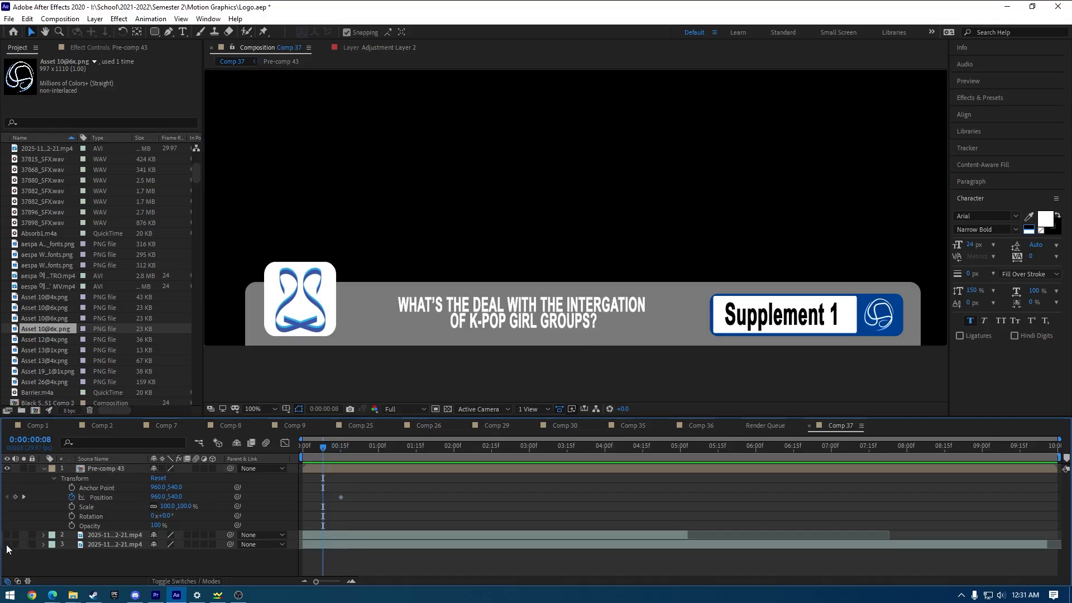
pyautogui.click(7, 544)
pyautogui.click(7, 469)
pyautogui.moveTo(323, 446); pyautogui.dragTo(300, 450)
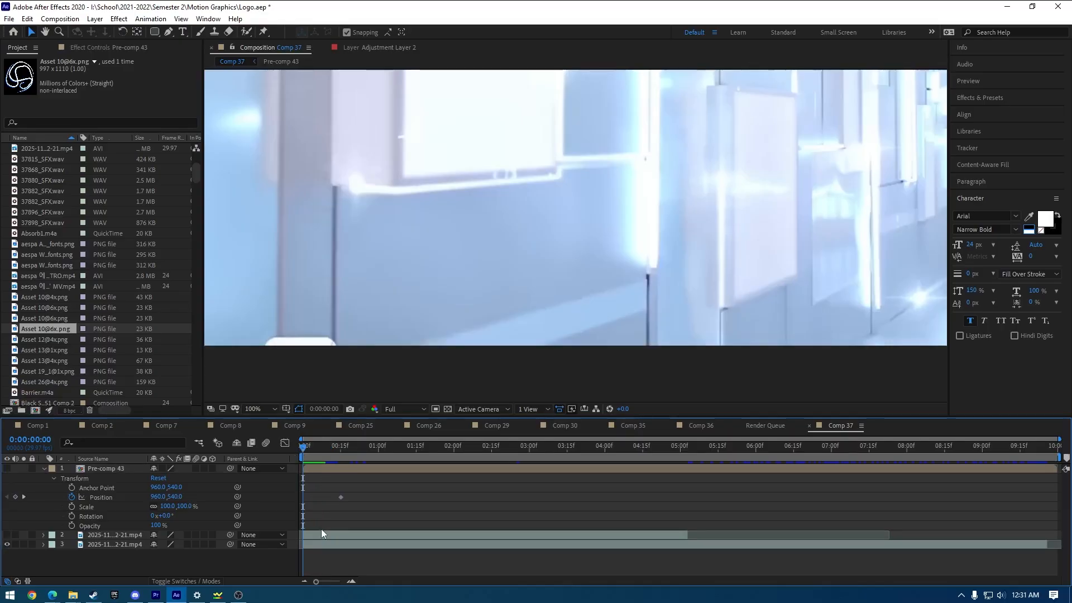
pyautogui.moveTo(355, 469); pyautogui.dragTo(358, 470)
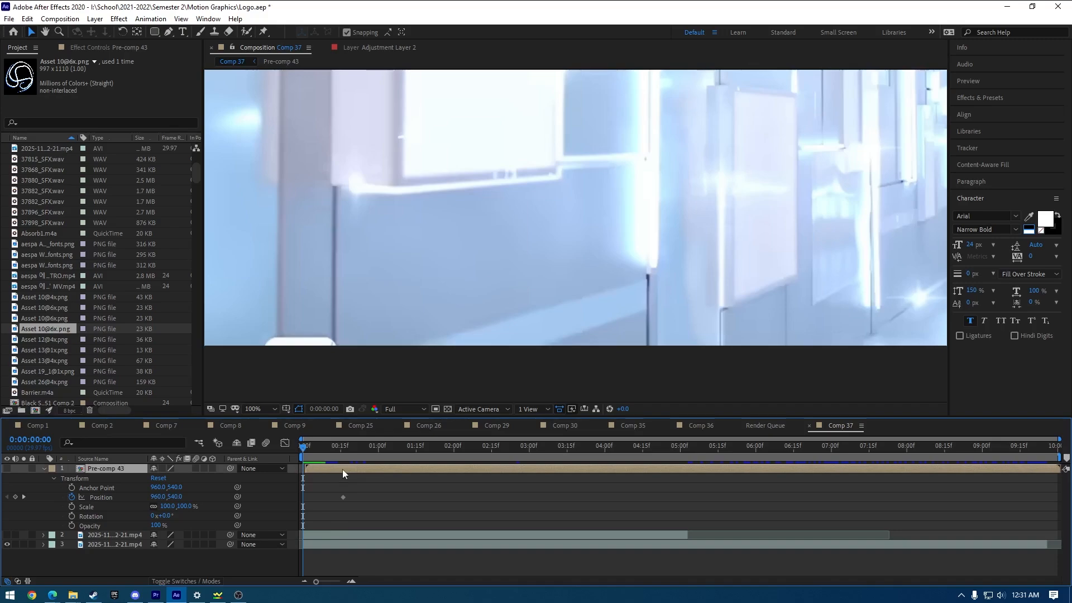
pyautogui.moveTo(341, 473); pyautogui.dragTo(349, 497)
pyautogui.click(341, 495)
pyautogui.moveTo(327, 451); pyautogui.dragTo(352, 456)
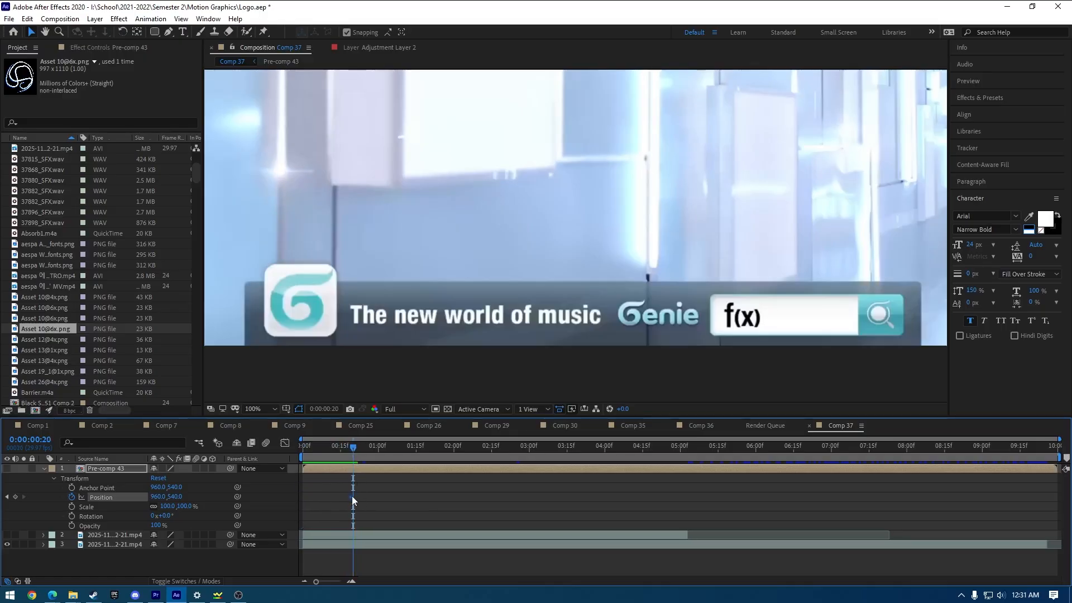
# Show the banner pre-comp again and keyframe its Position at 960, 711 on the first frame.
pyautogui.press('Home')
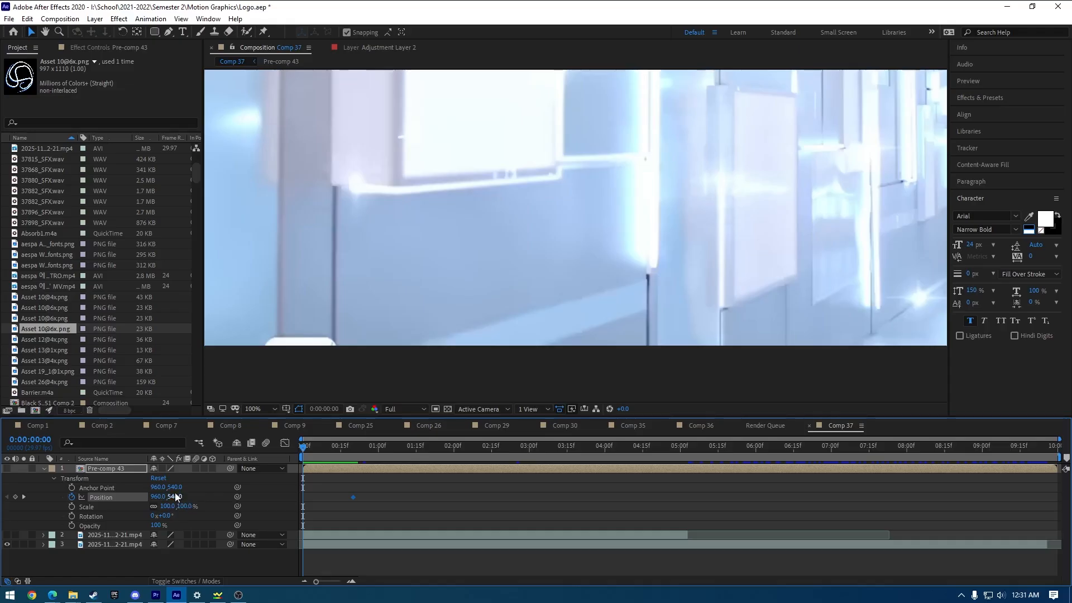
pyautogui.click(7, 468)
pyautogui.moveTo(176, 496); pyautogui.dragTo(210, 559)
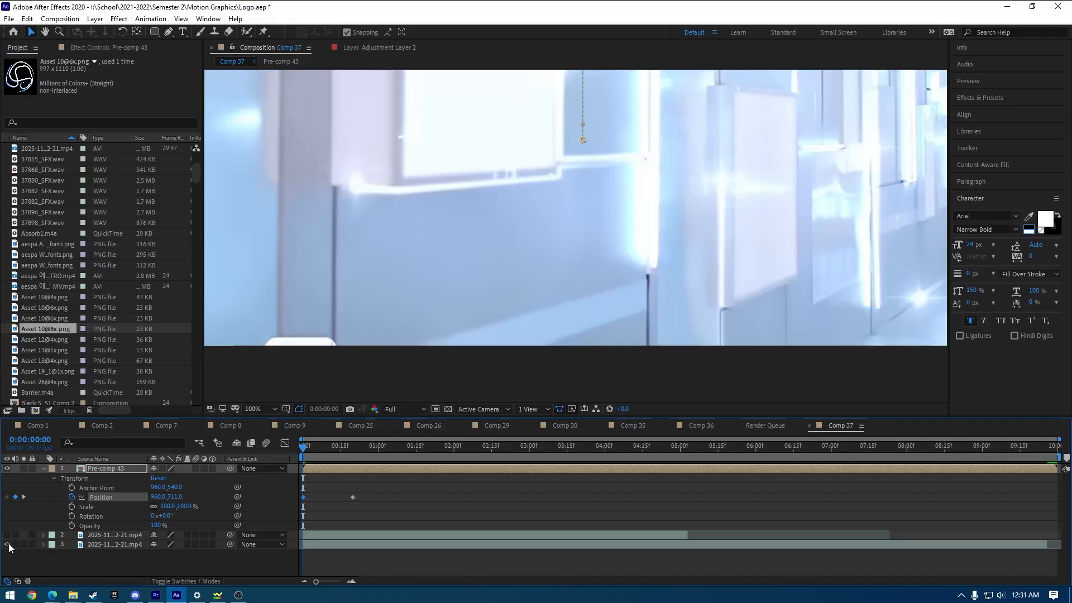
# Hide the reference footage and preview the banner's slide-in animation.
pyautogui.click(8, 544)
pyautogui.press('space')
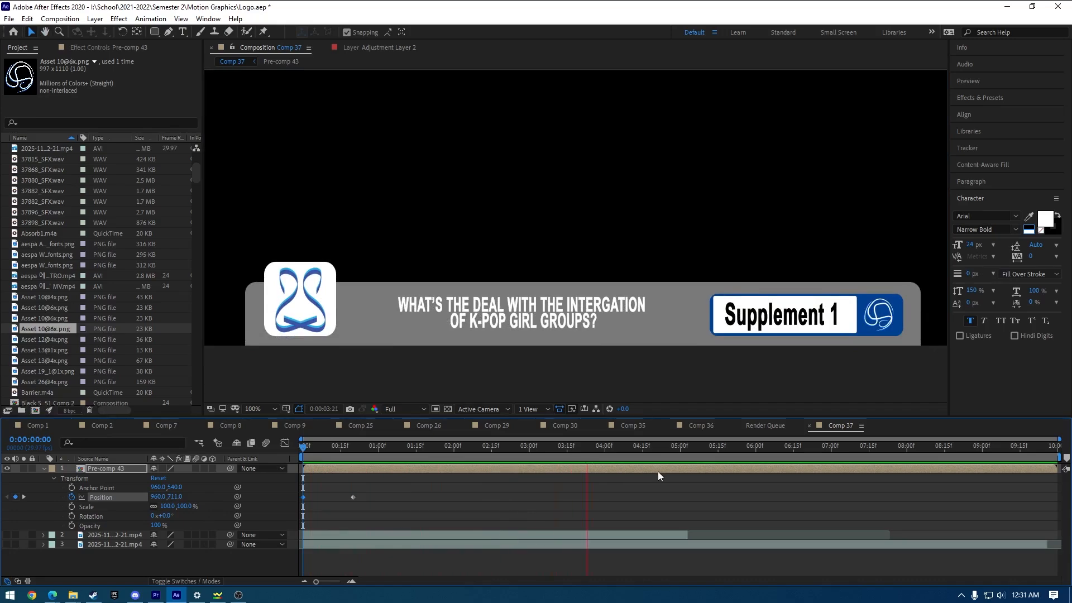
pyautogui.click(617, 451)
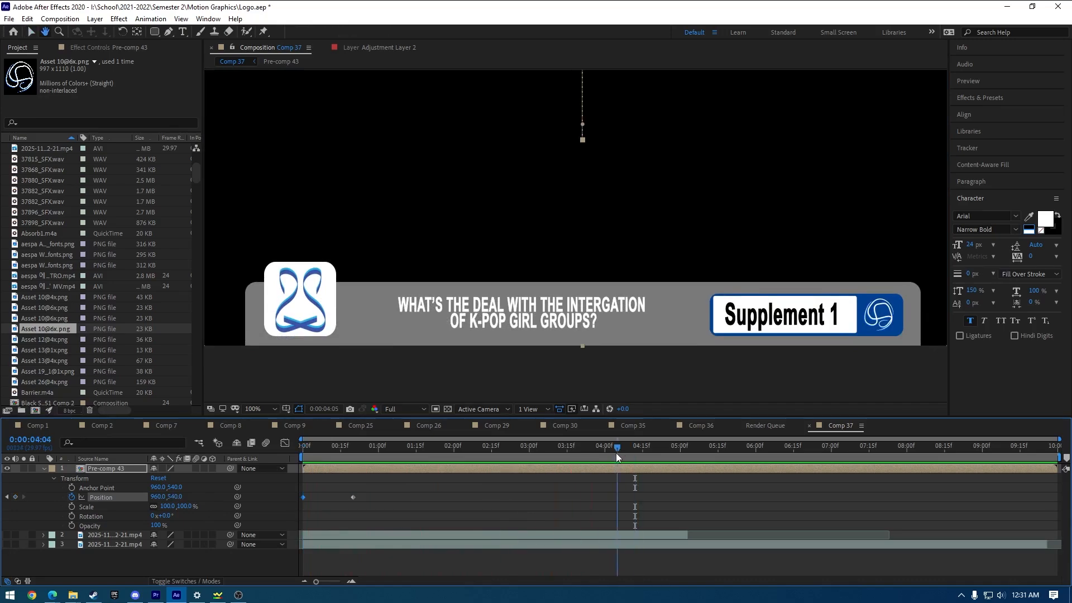
# Hide the banner pre-comp and check both reference clips for when the original banner starts to leave.
pyautogui.click(7, 468)
pyautogui.click(7, 534)
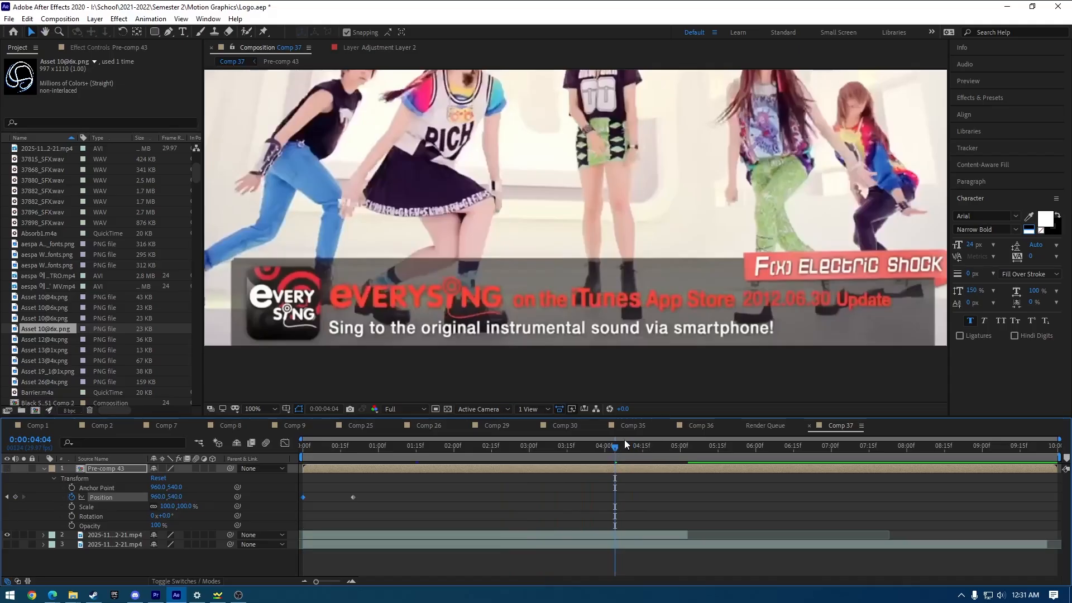
pyautogui.moveTo(610, 445); pyautogui.dragTo(695, 476)
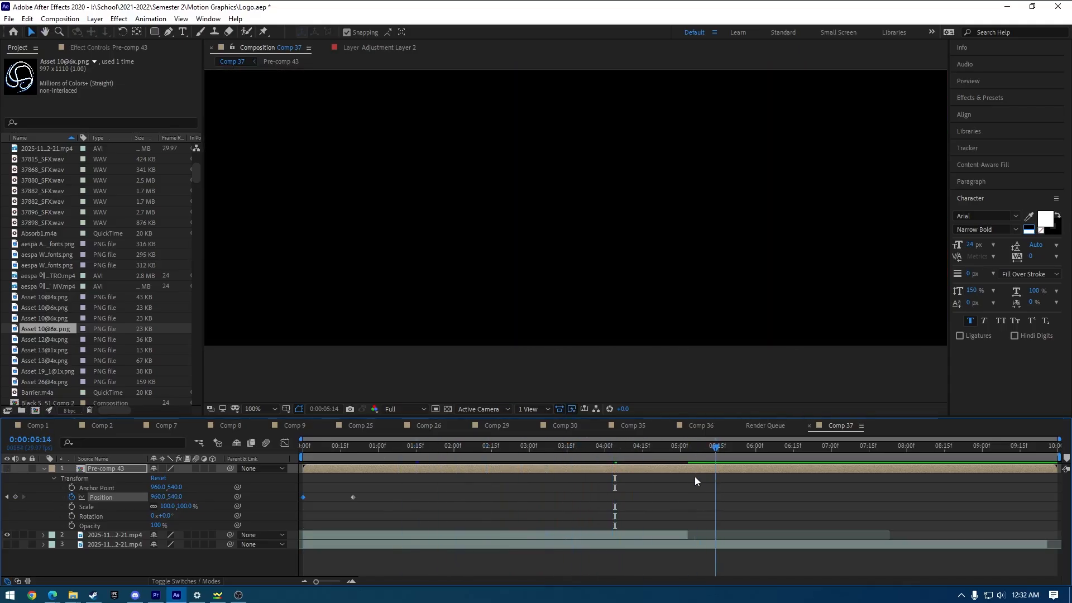
pyautogui.click(7, 545)
pyautogui.click(8, 535)
pyautogui.moveTo(693, 446); pyautogui.dragTo(823, 456)
pyautogui.press('space')
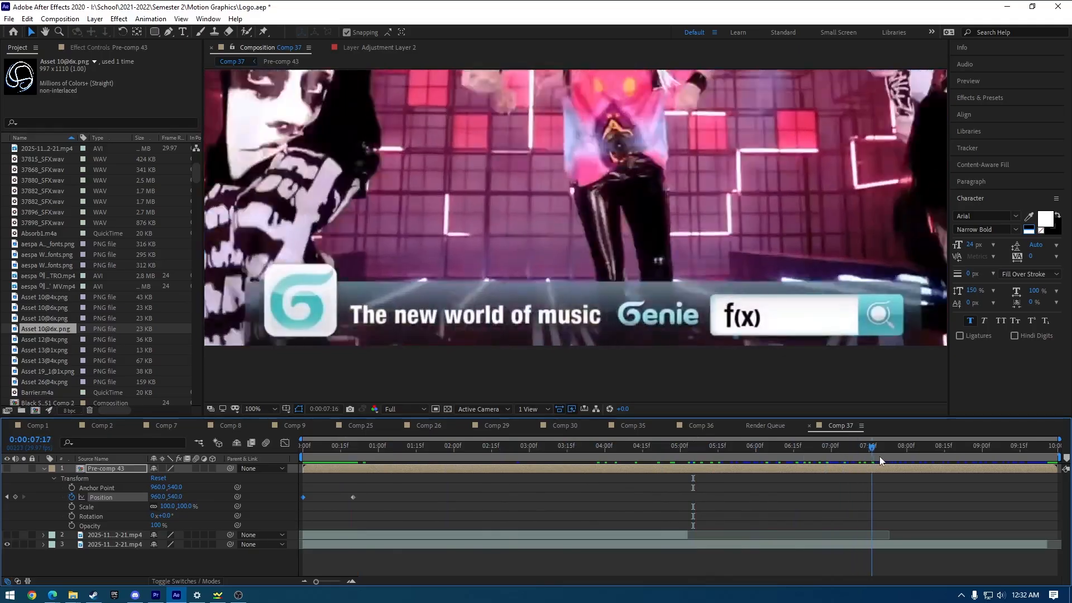
# Add a Position keyframe of 960, 540 to the banner pre-comp at 0:00:09:15.
pyautogui.moveTo(880, 461); pyautogui.dragTo(1020, 458)
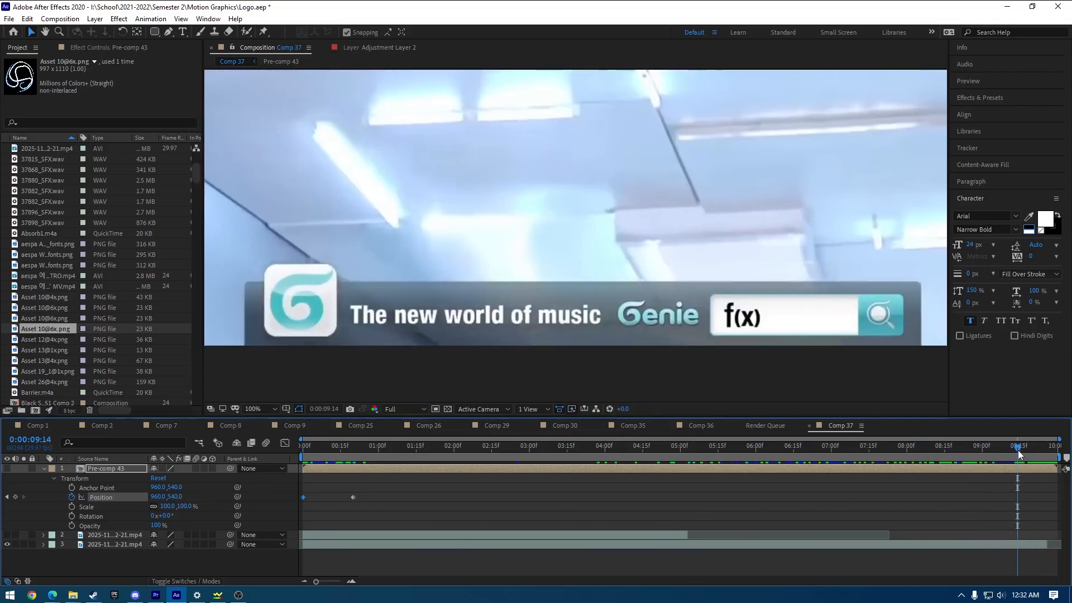
pyautogui.click(1019, 454)
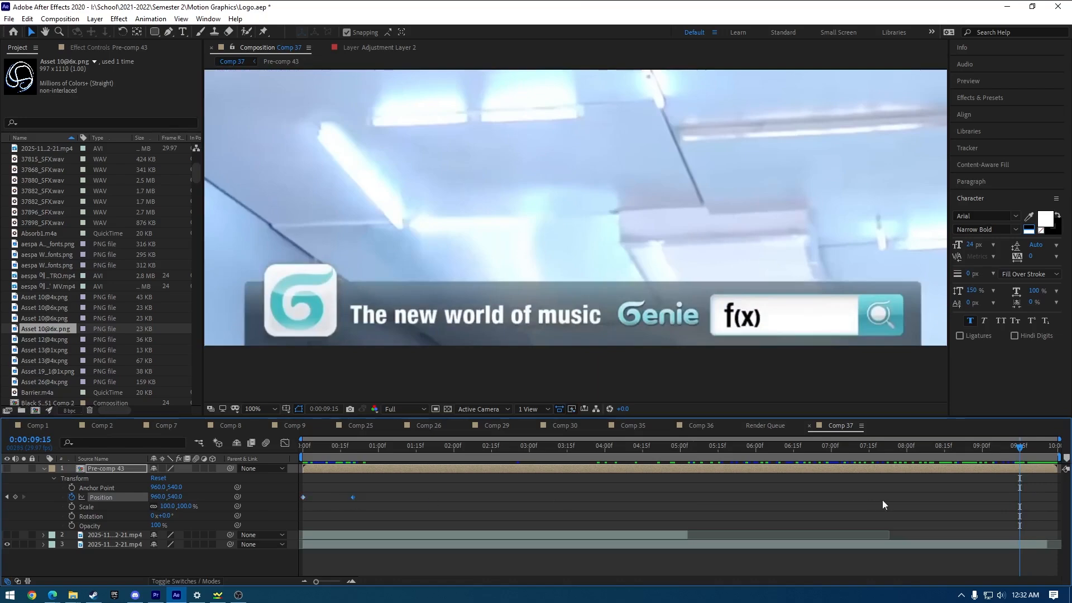
pyautogui.click(1016, 506)
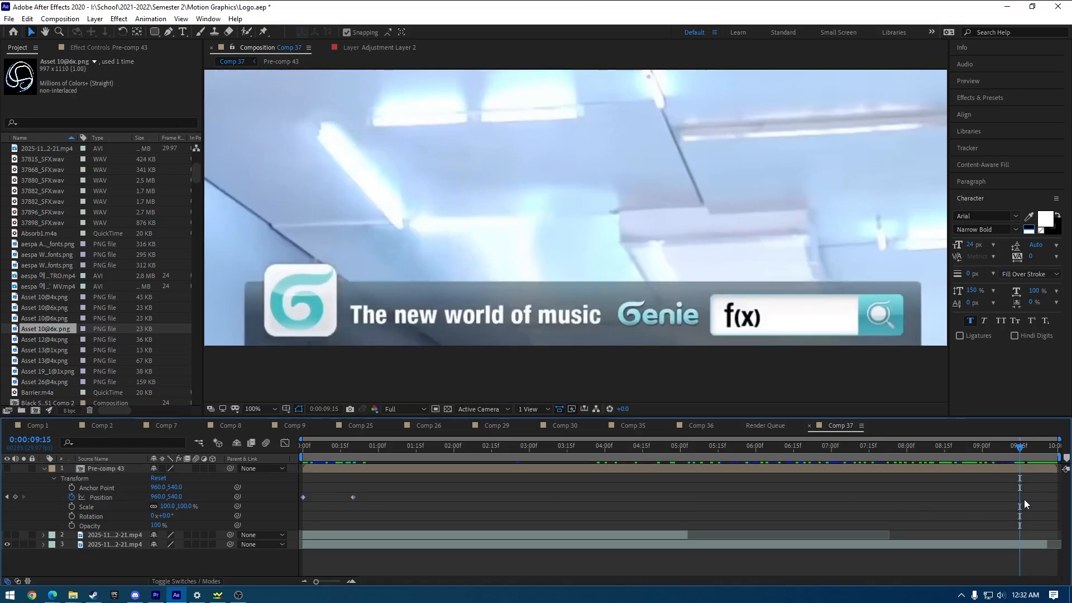
pyautogui.moveTo(352, 500); pyautogui.dragTo(440, 501)
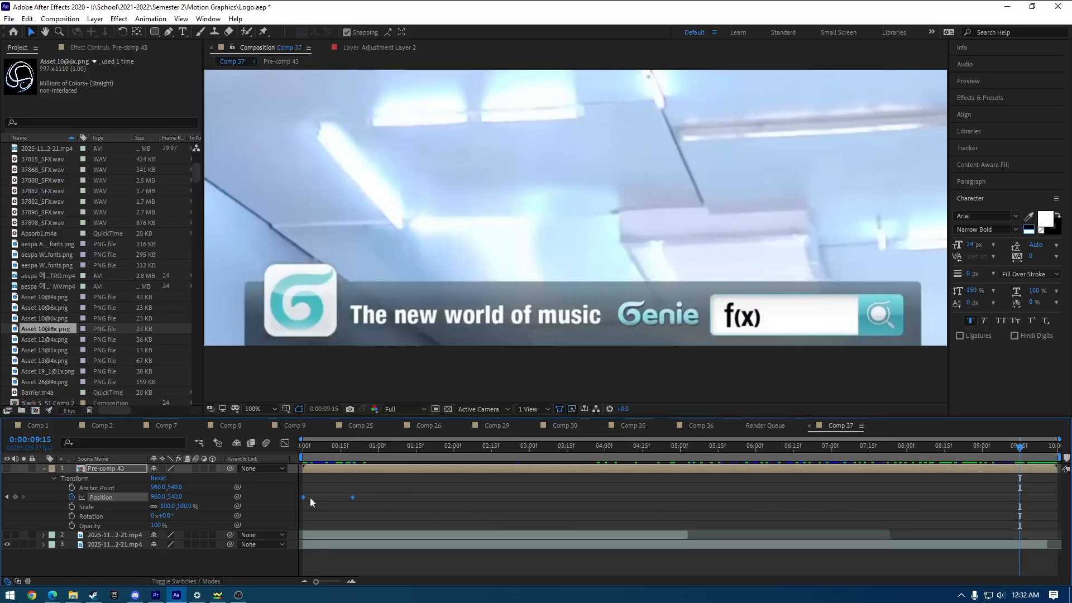
pyautogui.click(457, 501)
pyautogui.click(16, 497)
# Keyframe the banner pre-comp's Position at 960, 711 at 0:00:09:28 so it slides back out.
pyautogui.press('Home')
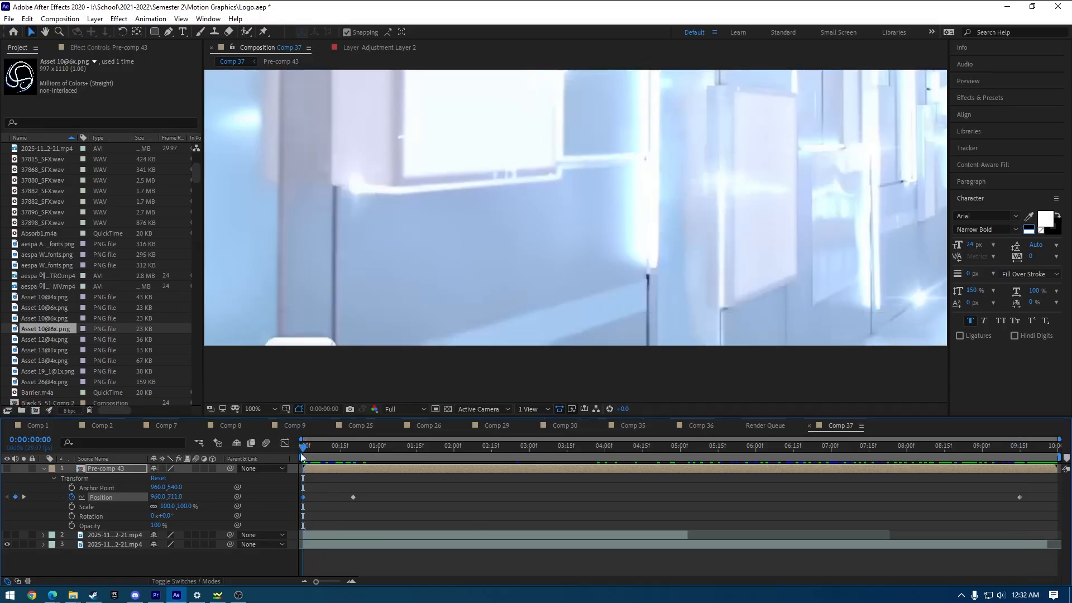
pyautogui.click(179, 496)
pyautogui.click(1043, 450)
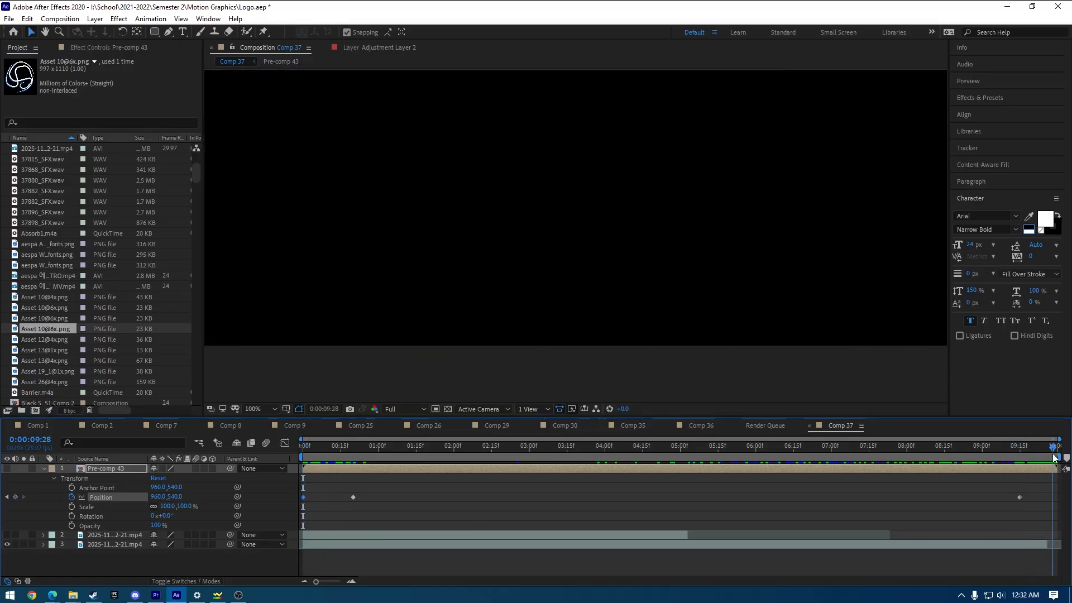
pyautogui.moveTo(169, 501); pyautogui.dragTo(220, 498)
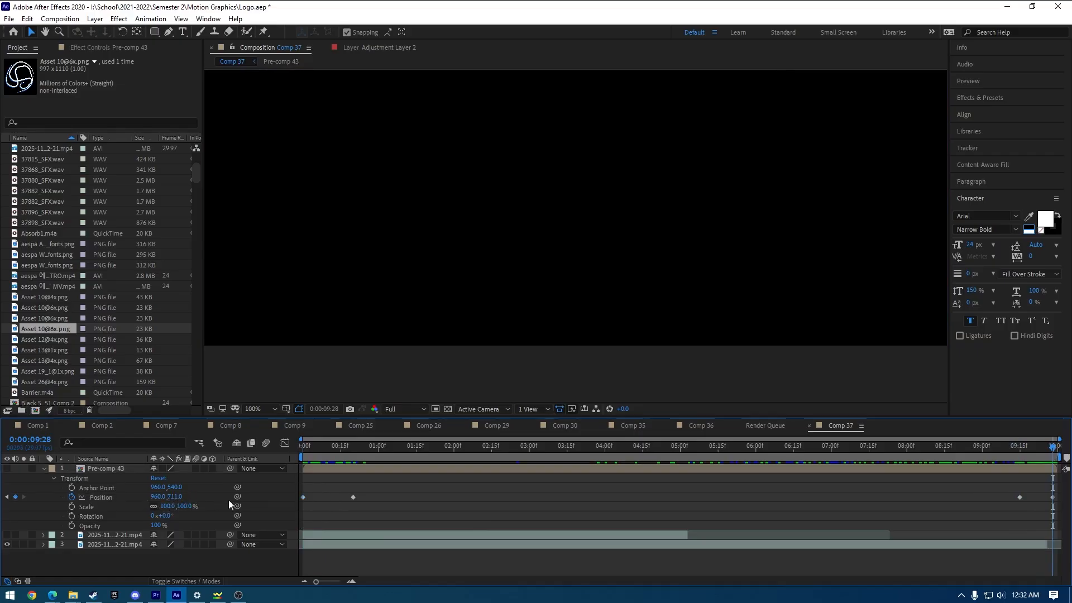
# Move the slide-out's starting Position keyframe to 0:00:09:10, then hide the reference footage and show the banner pre-comp.
pyautogui.moveTo(1007, 450); pyautogui.dragTo(1007, 501)
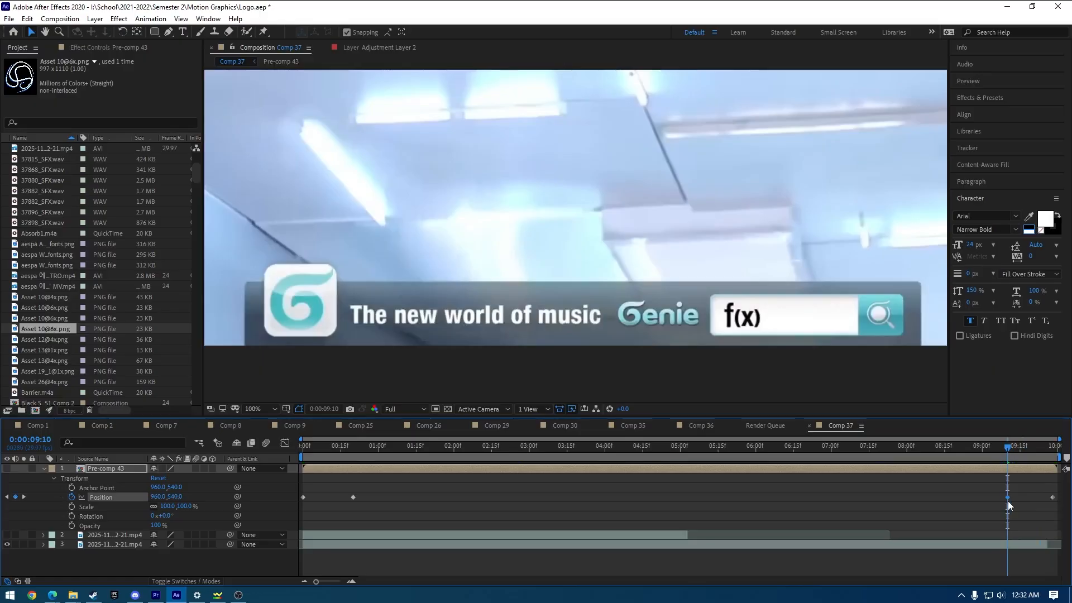
pyautogui.click(6, 544)
pyautogui.click(6, 468)
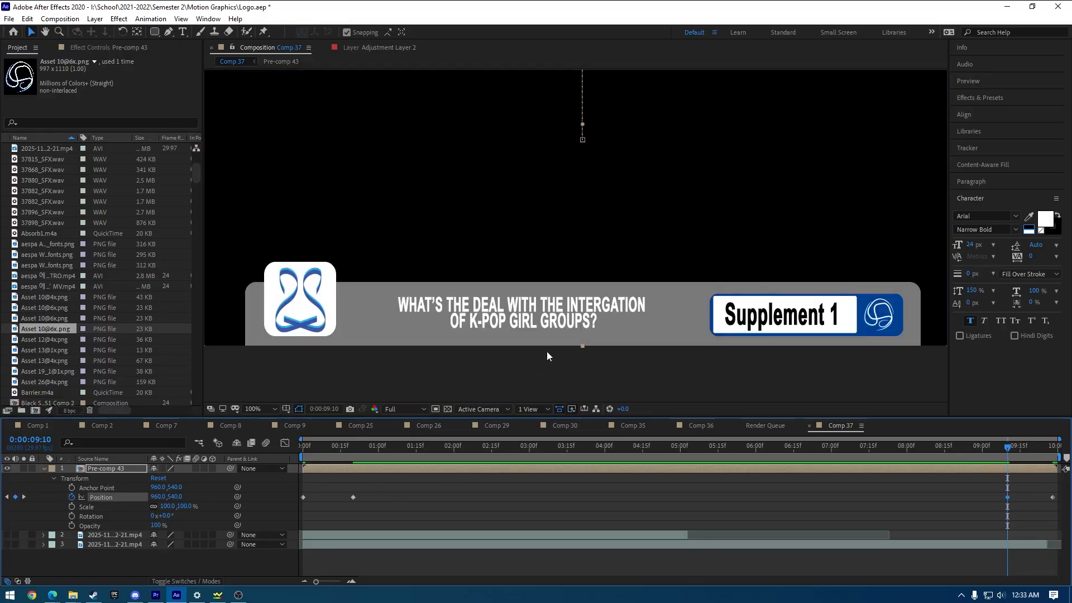
# Preview the banner pre-comp's animation from the start of the composition to check its slide-in.
pyautogui.press('h')
pyautogui.moveTo(576, 243); pyautogui.dragTo(598, 344)
pyautogui.scroll(-1, 583, 311)
pyautogui.press('v')
pyautogui.moveTo(484, 451); pyautogui.dragTo(303, 454)
pyautogui.click(516, 503)
pyautogui.press('space')
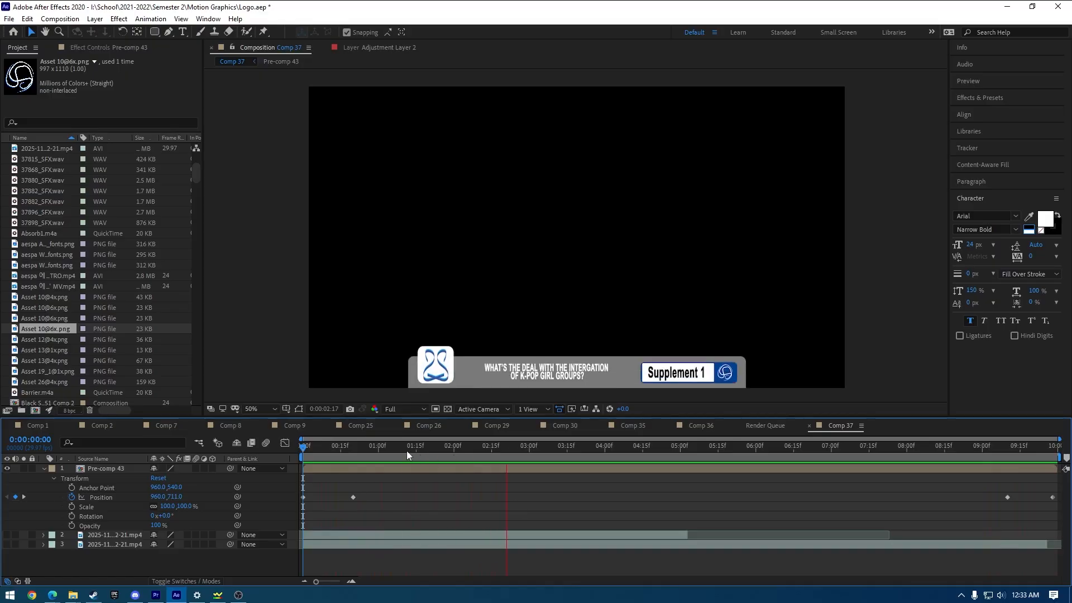
pyautogui.press('space')
# Play the bottom reference clip with the banner pre-comp hidden to compare the slide-in, and restore the banner-only view.
pyautogui.click(7, 545)
pyautogui.click(6, 469)
pyautogui.press('space')
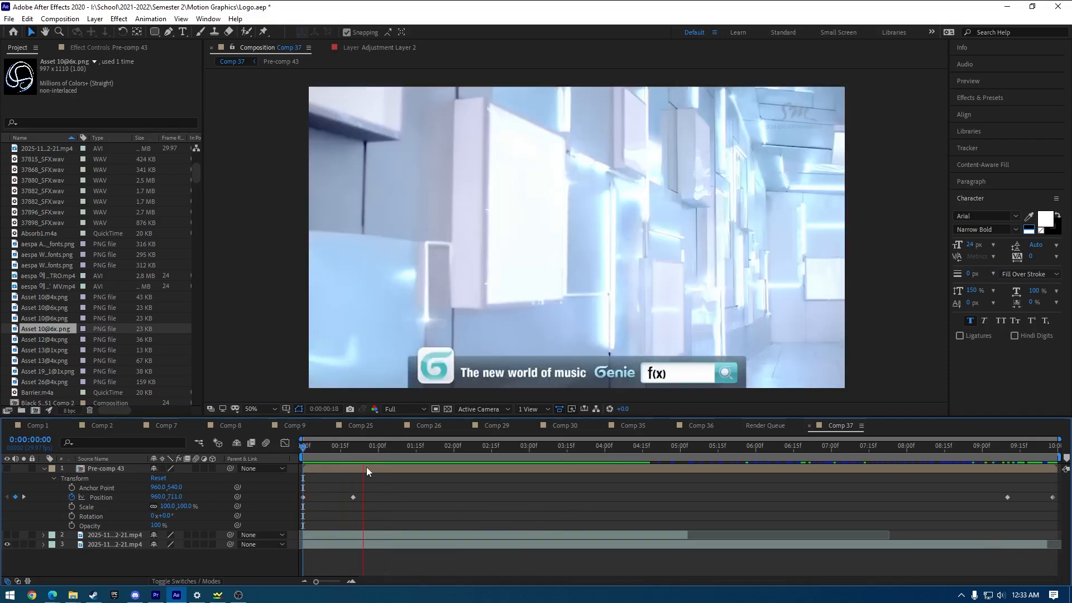
pyautogui.press('space')
pyautogui.click(7, 469)
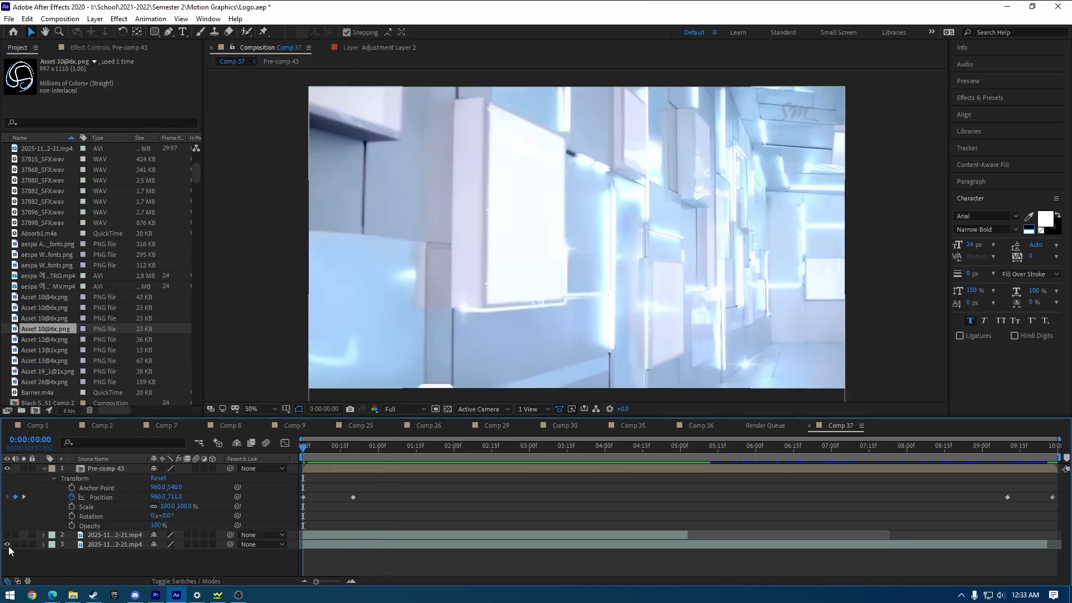
pyautogui.click(7, 545)
pyautogui.moveTo(324, 447); pyautogui.dragTo(357, 455)
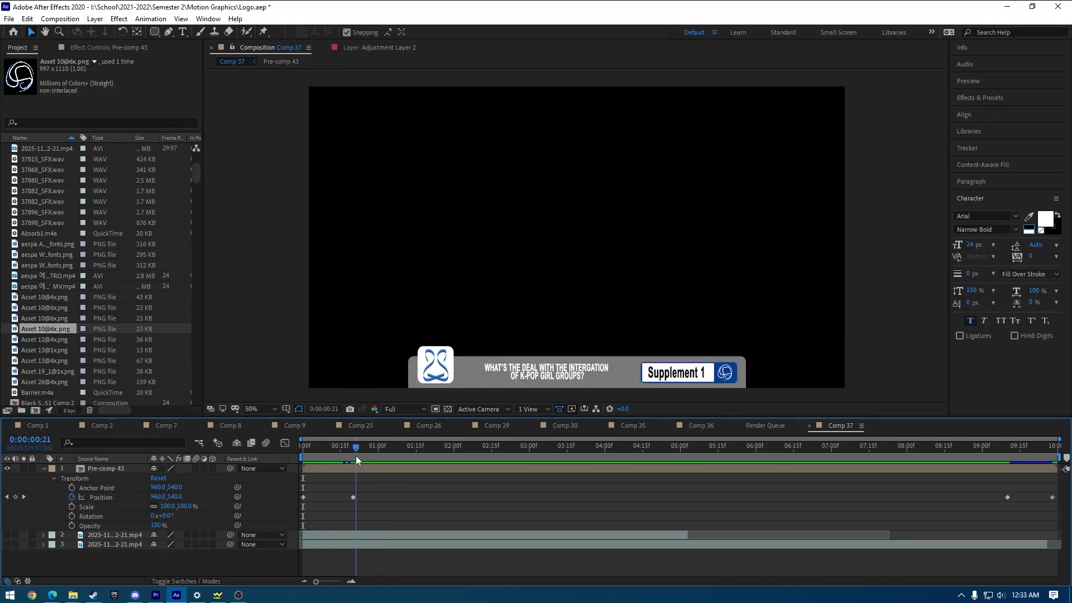
pyautogui.rightClick(353, 497)
pyautogui.press('Escape')
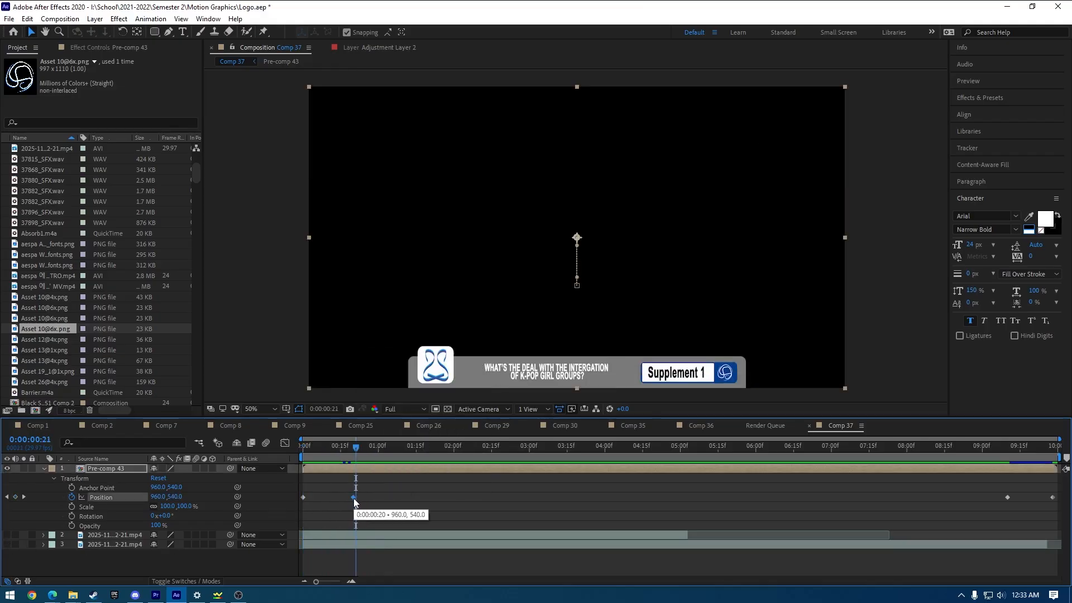
pyautogui.hotkey('ctrl', 'shift', 'k')
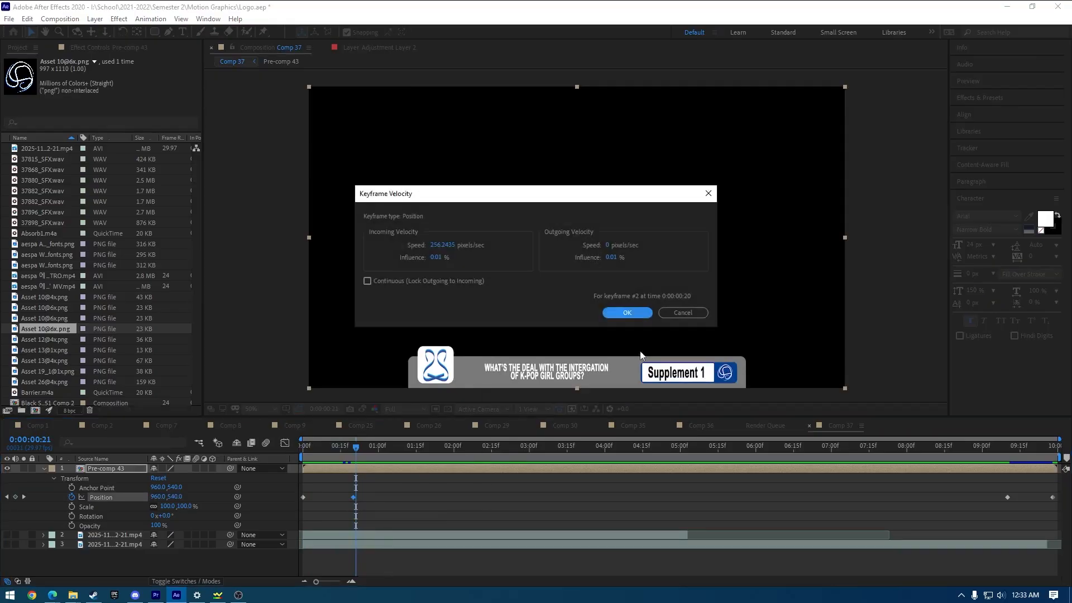
pyautogui.click(682, 313)
# Make the banner pre-comp's Position keyframe at 0:00:00:20 a hold keyframe and preview the slide-in.
pyautogui.rightClick(354, 498)
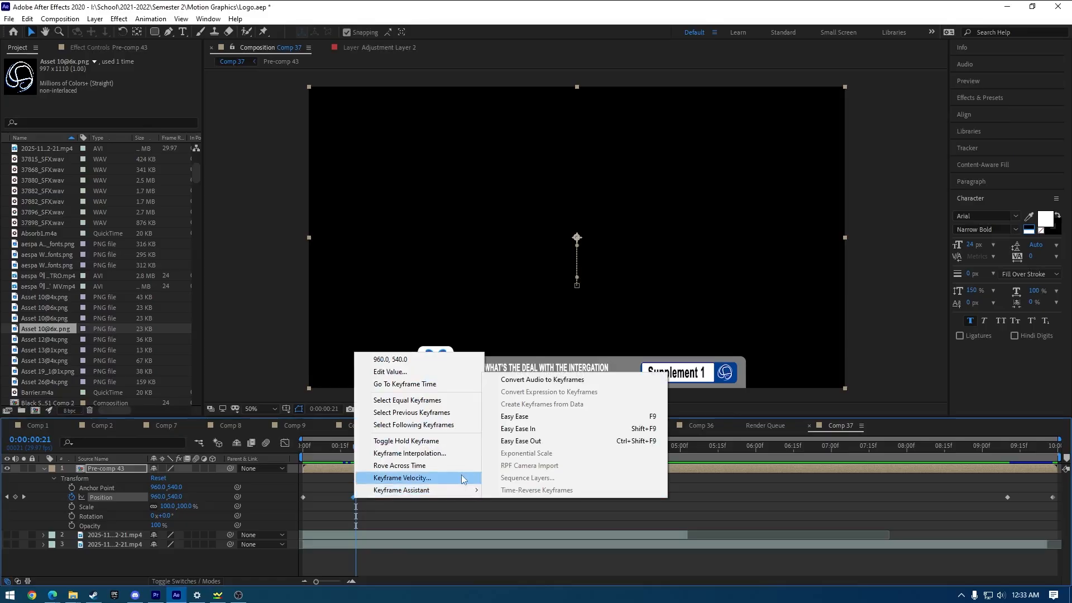
pyautogui.click(430, 445)
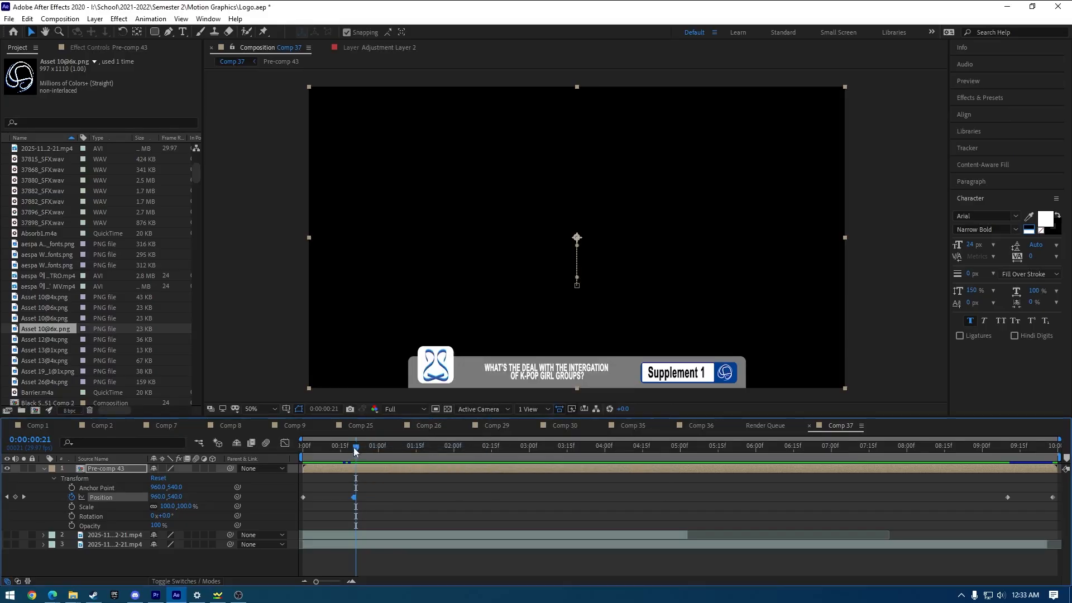
pyautogui.press('space')
pyautogui.click(399, 508)
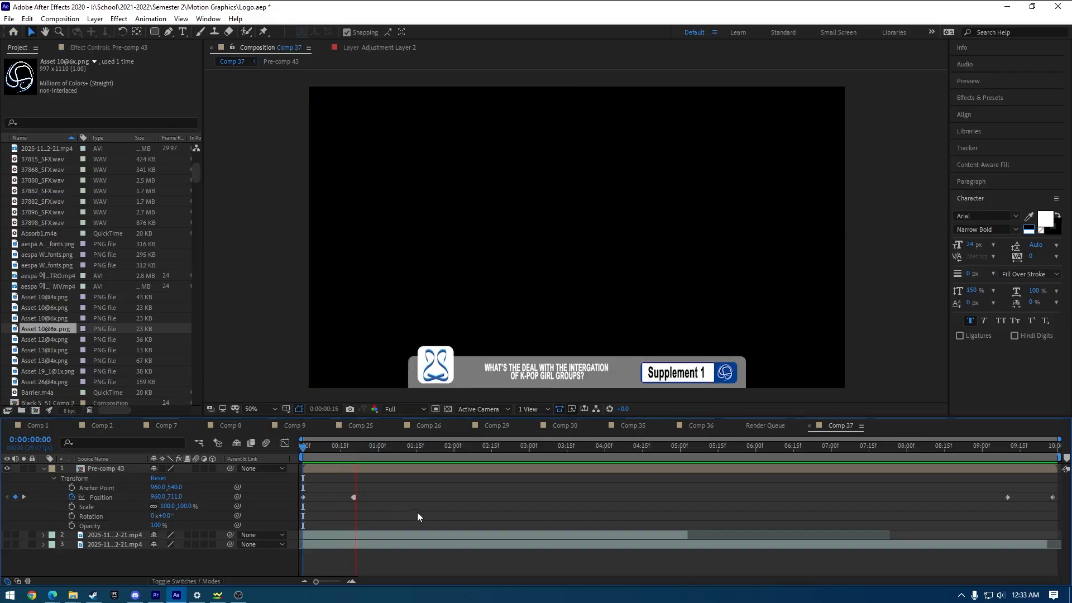
pyautogui.press('space')
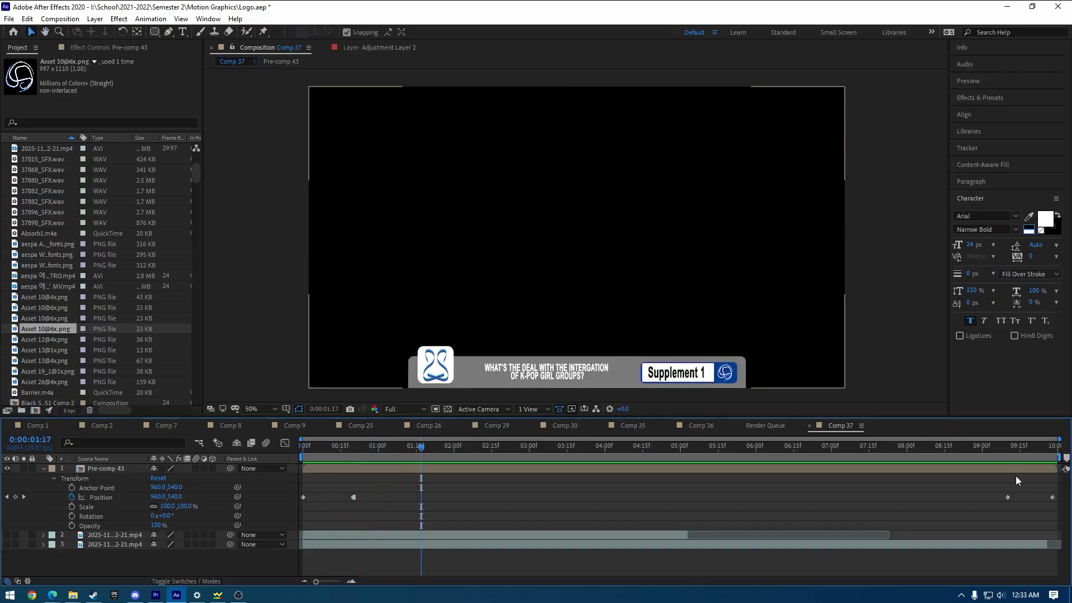
# Make the Position keyframe at 0:00:09:10 a hold keyframe and preview the composition.
pyautogui.rightClick(1007, 497)
pyautogui.click(1007, 441)
pyautogui.click(1006, 450)
pyautogui.press('space')
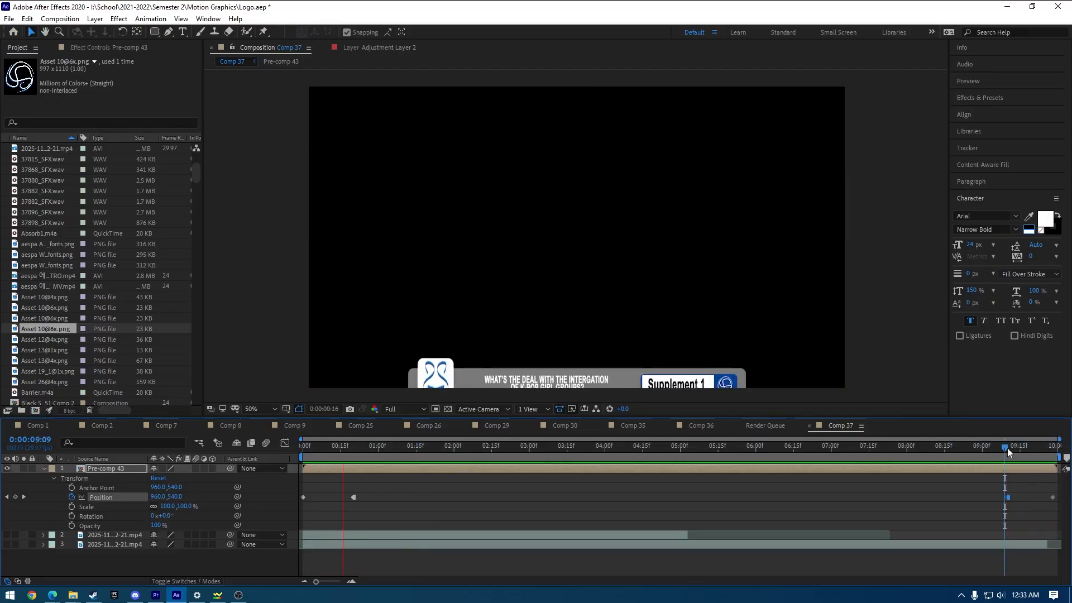
pyautogui.press('space')
# Try removing the Position keyframe at 0:00:09:10 and undo the deletion.
pyautogui.moveTo(397, 450); pyautogui.dragTo(982, 484)
pyautogui.press('Delete')
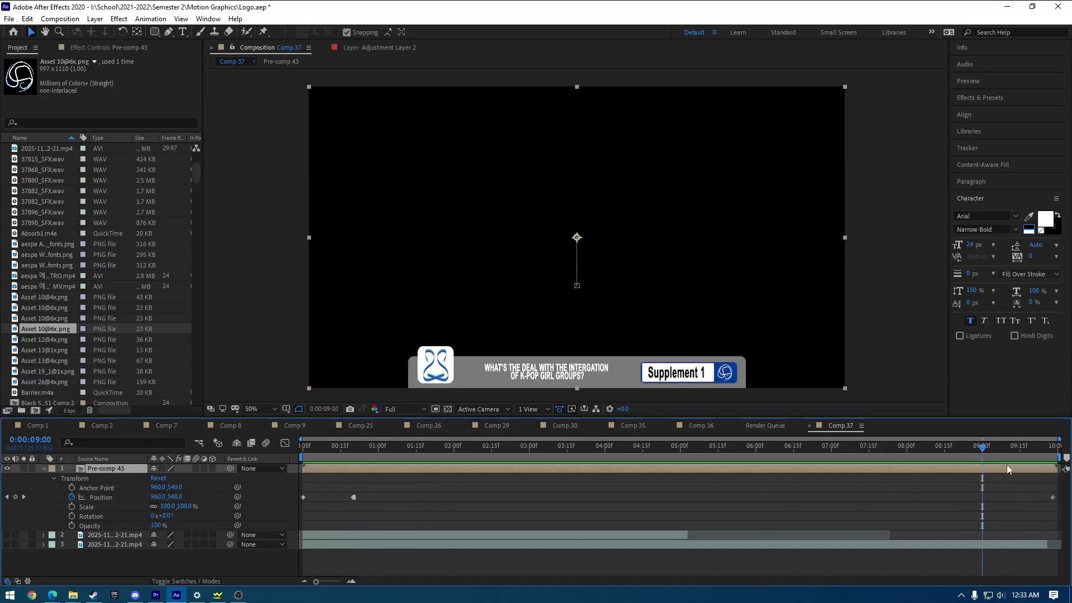
pyautogui.moveTo(997, 445); pyautogui.dragTo(357, 496)
pyautogui.hotkey('ctrl', 'z')
# Open the temporal interpolation choices in the Keyframe Interpolation settings of the Position keyframe at 0:00:00:20.
pyautogui.rightClick(354, 497)
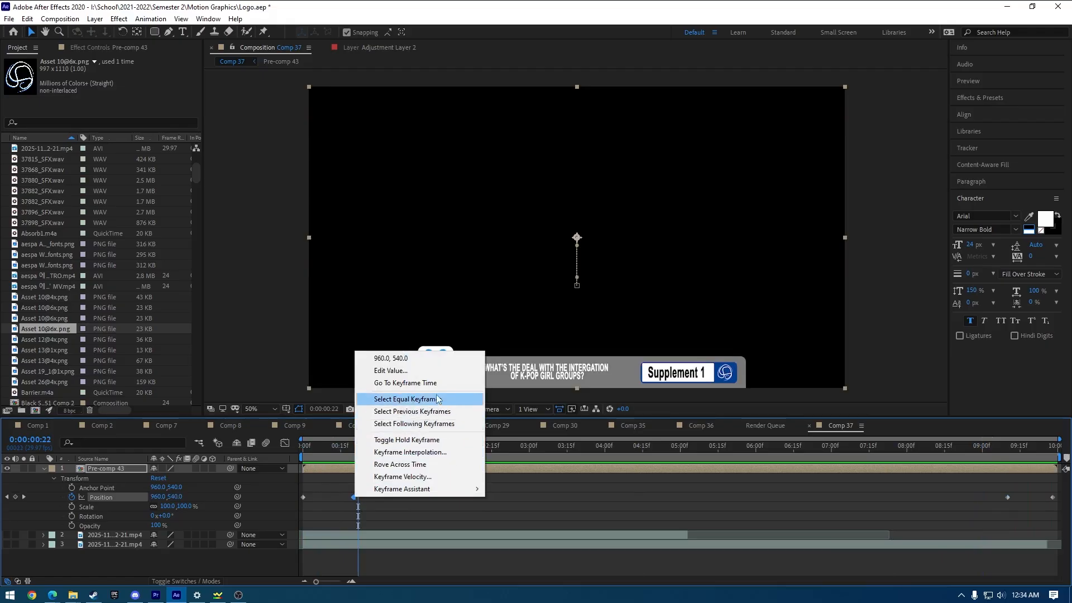
pyautogui.click(442, 452)
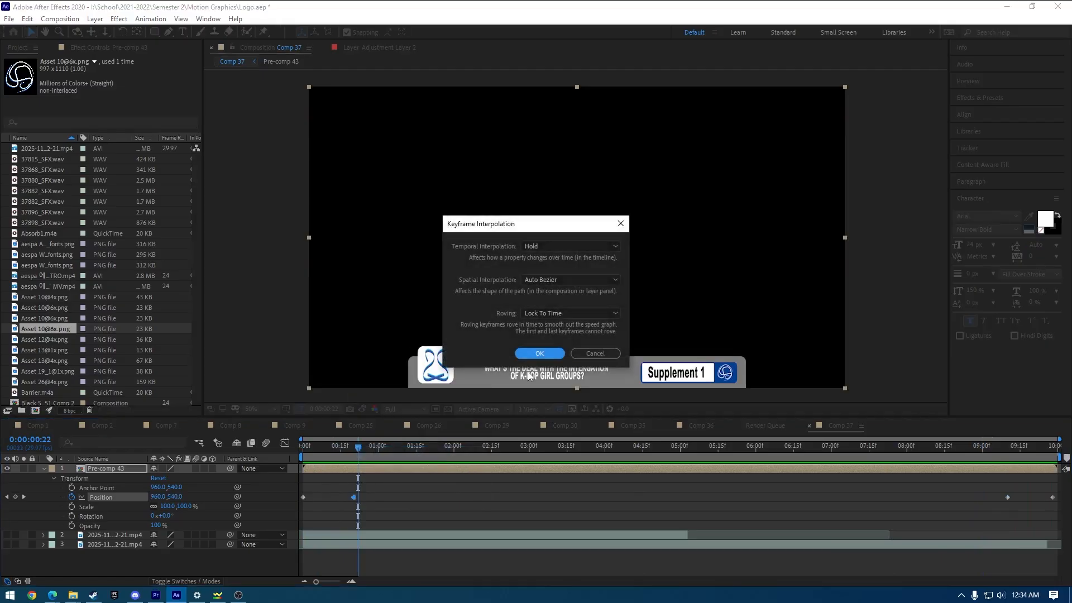
pyautogui.click(579, 246)
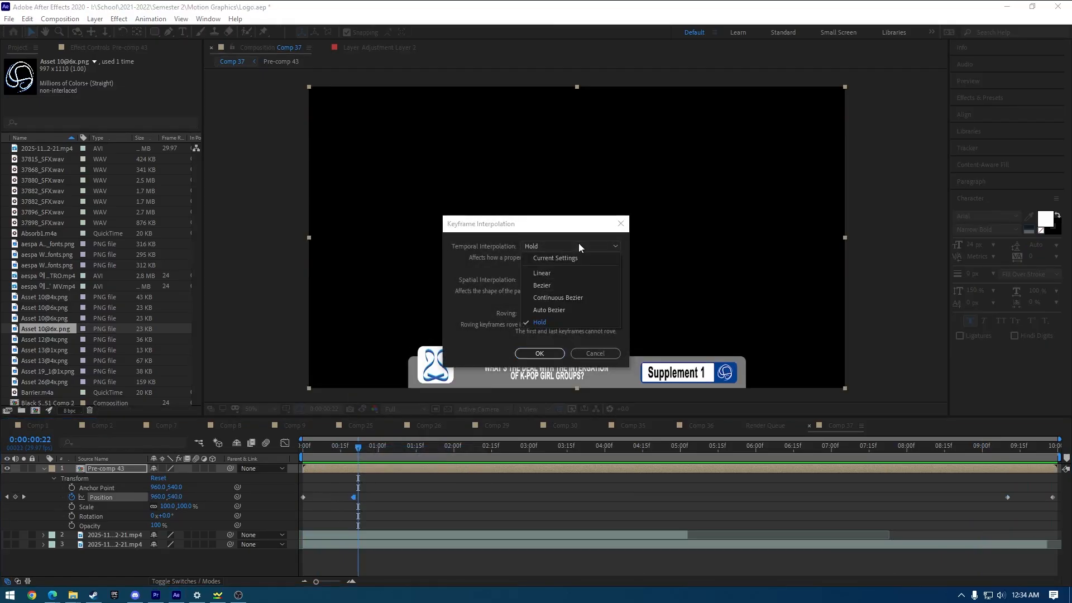
# Set the temporal interpolation of Pre-comp 43's second Position keyframe to Bezier and preview the banner's entrance from the start.
pyautogui.click(558, 273)
pyautogui.click(564, 280)
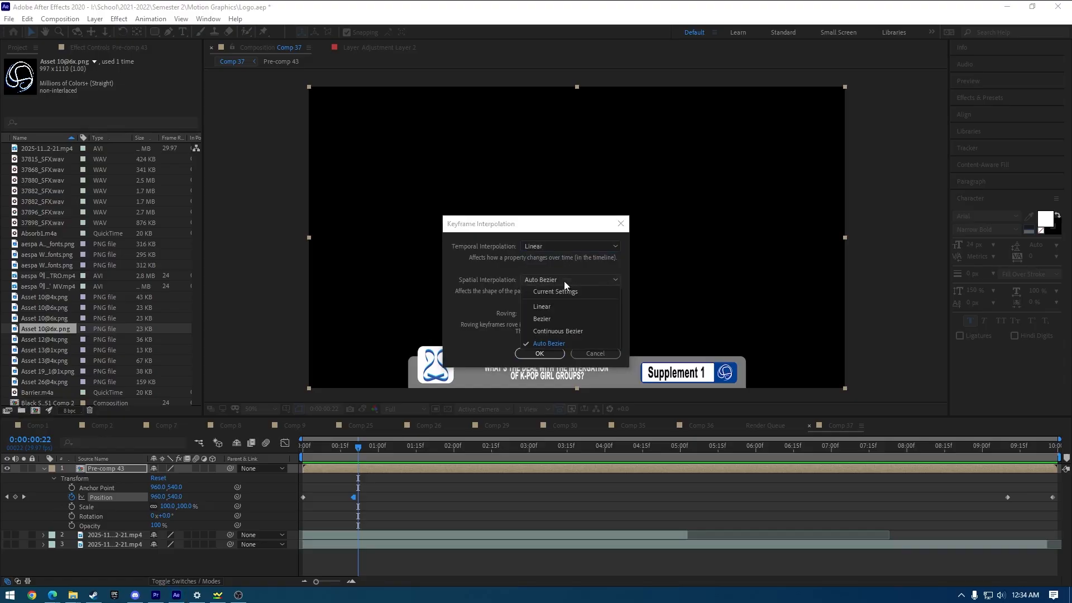
pyautogui.click(560, 246)
pyautogui.click(562, 279)
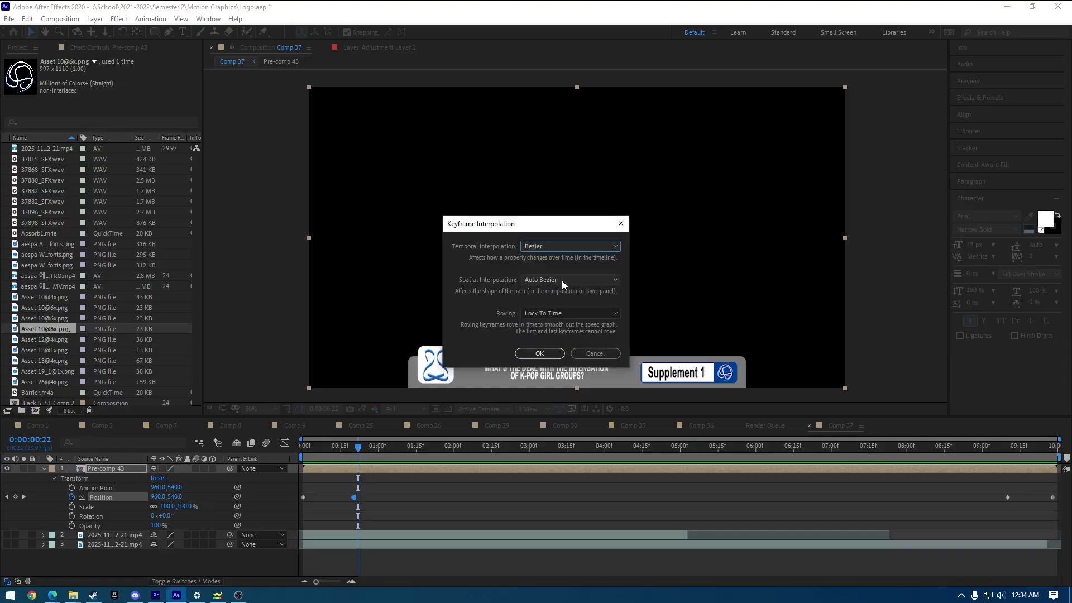
pyautogui.click(539, 353)
pyautogui.moveTo(362, 450); pyautogui.dragTo(293, 462)
pyautogui.click(415, 490)
pyautogui.press('space')
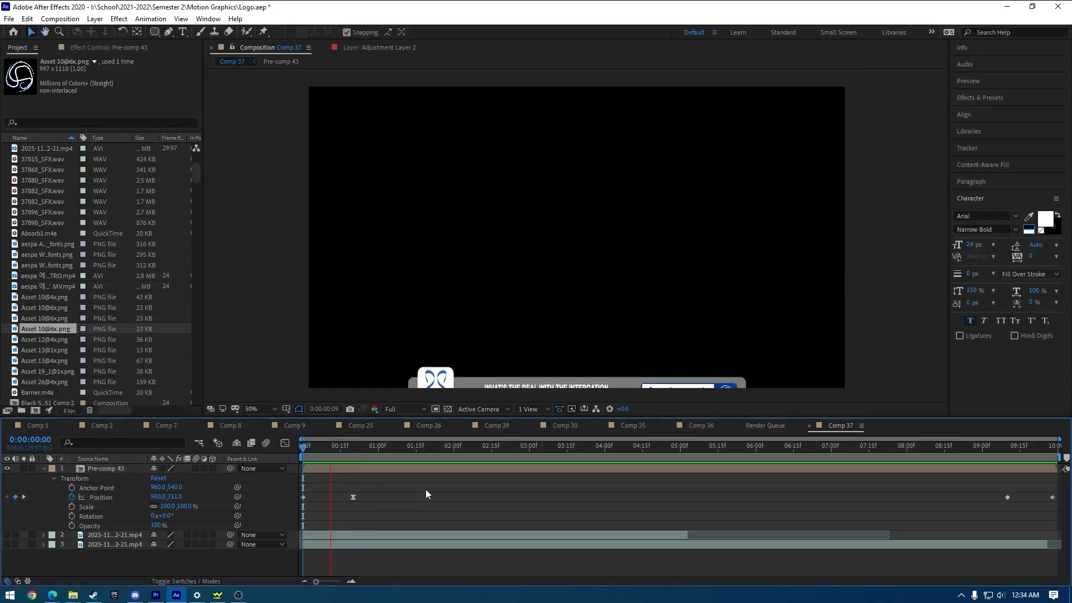
pyautogui.click(352, 497)
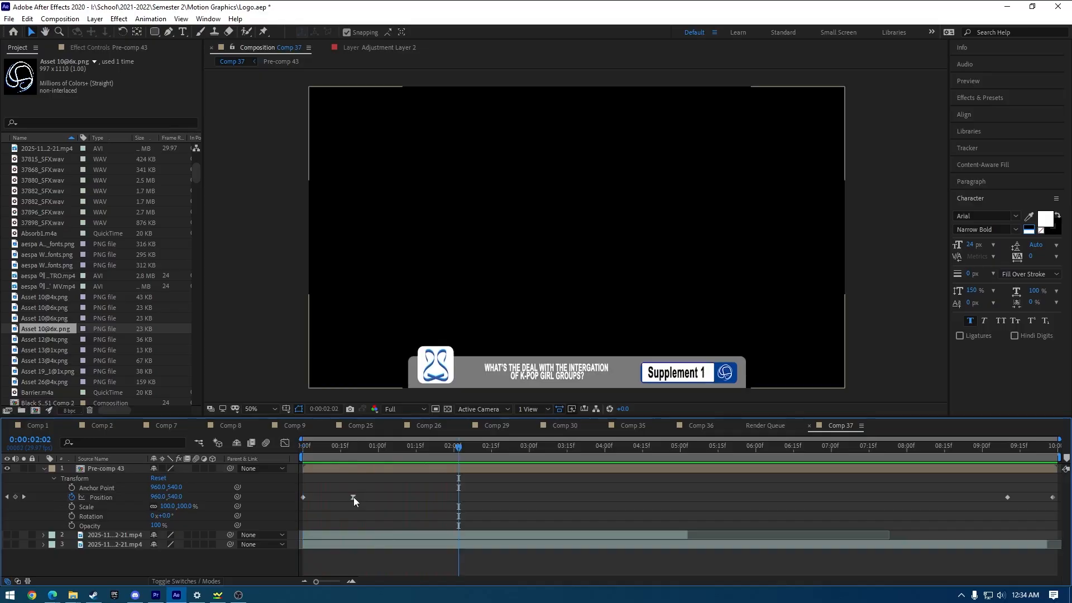
# Set the temporal interpolation of Pre-comp 43's third Position keyframe, at 0:00:09:10, to Bezier.
pyautogui.moveTo(1005, 446); pyautogui.dragTo(1008, 448)
pyautogui.doubleClick(1007, 496)
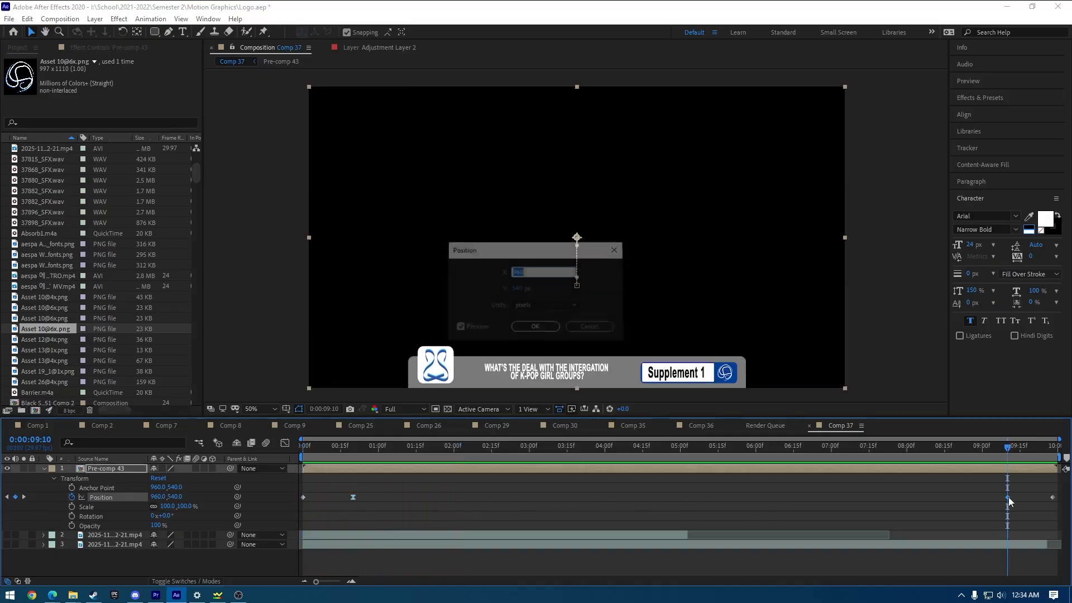
pyautogui.click(581, 327)
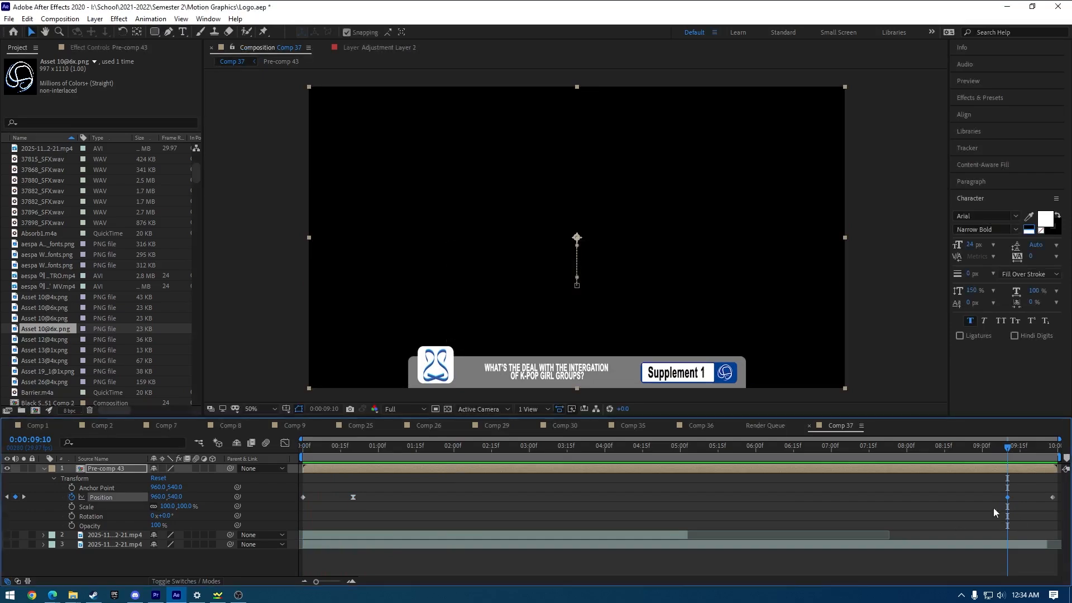
pyautogui.rightClick(1010, 499)
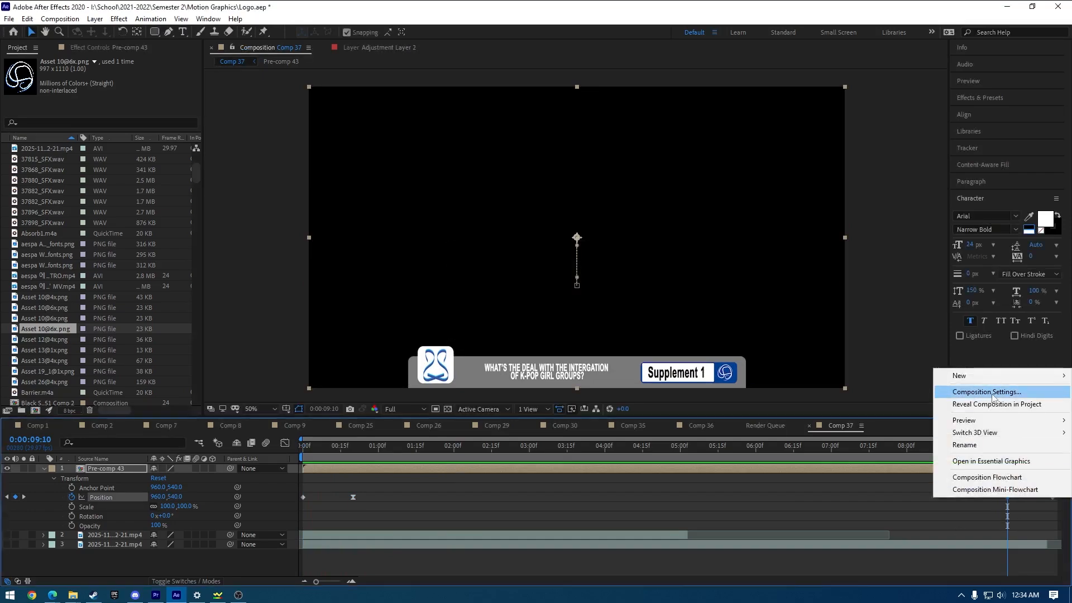
pyautogui.press('Escape')
pyautogui.rightClick(1007, 497)
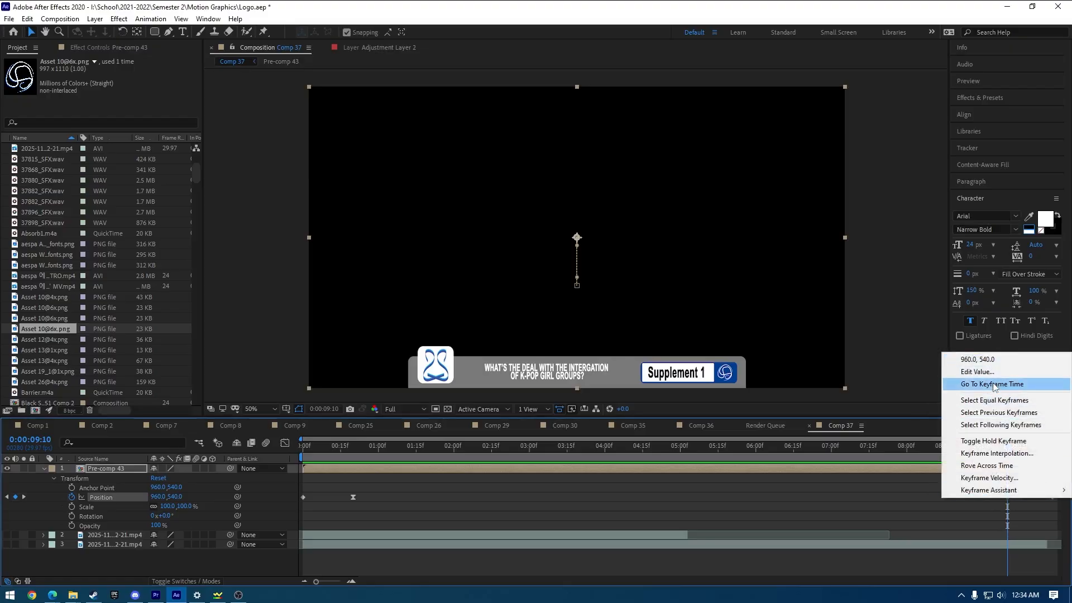
pyautogui.click(986, 459)
pyautogui.click(546, 246)
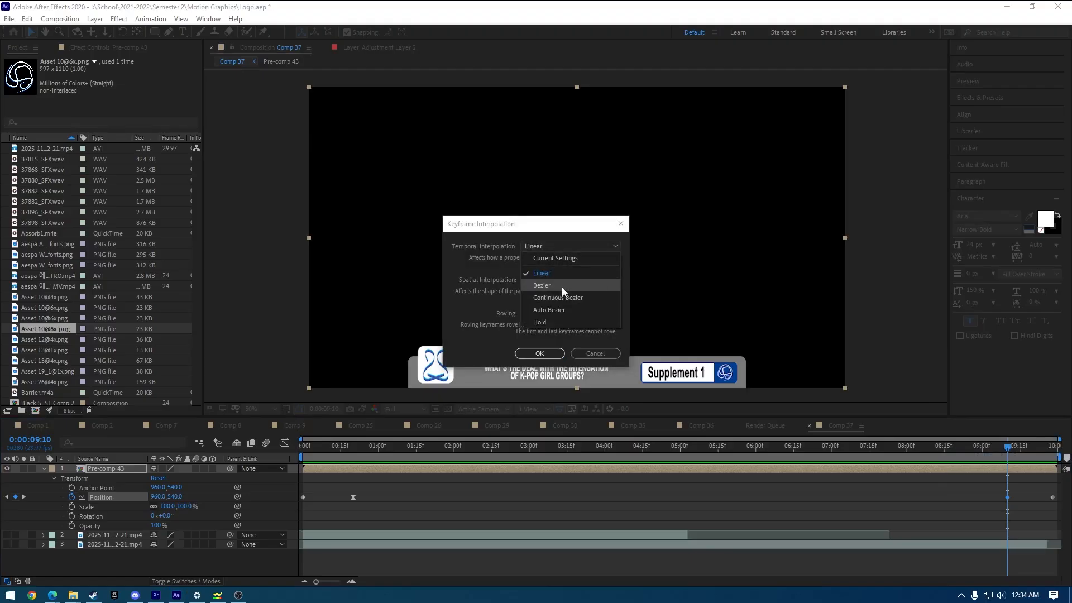
pyautogui.click(561, 286)
pyautogui.click(551, 353)
# Preview the banner's exit near the last Position keyframes and its entrance from the start of Comp 37.
pyautogui.moveTo(997, 450); pyautogui.dragTo(992, 450)
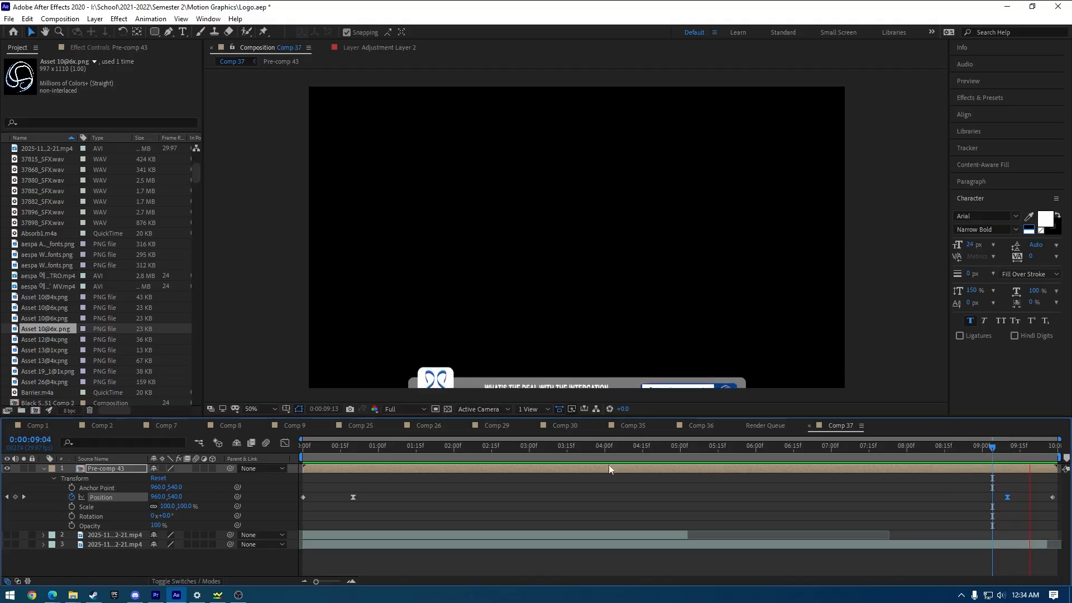
pyautogui.press('Home')
pyautogui.press('space')
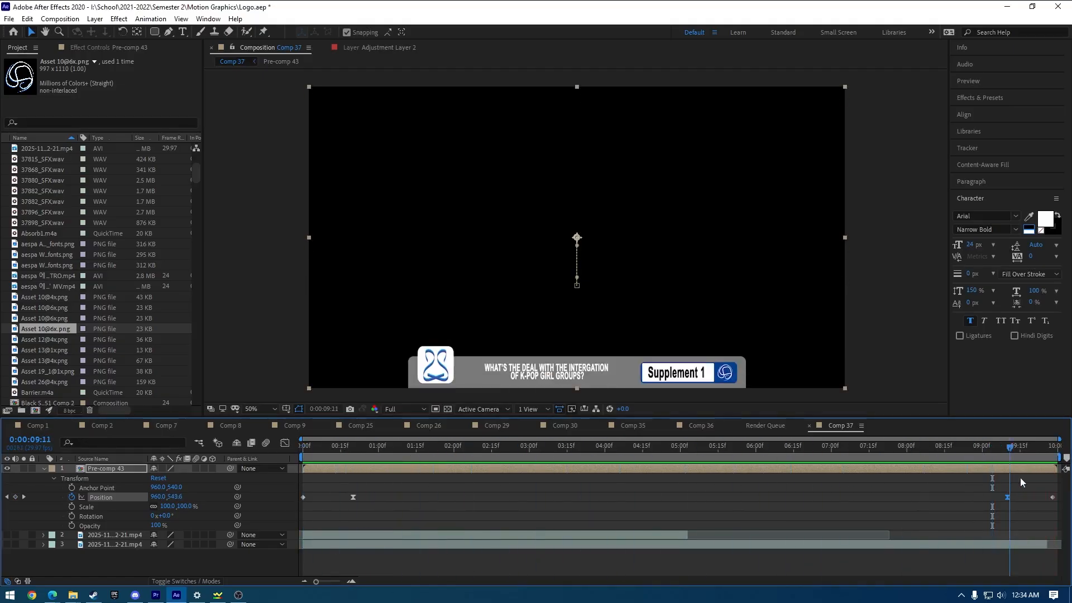
pyautogui.moveTo(306, 449); pyautogui.dragTo(54, 465)
pyautogui.press('space')
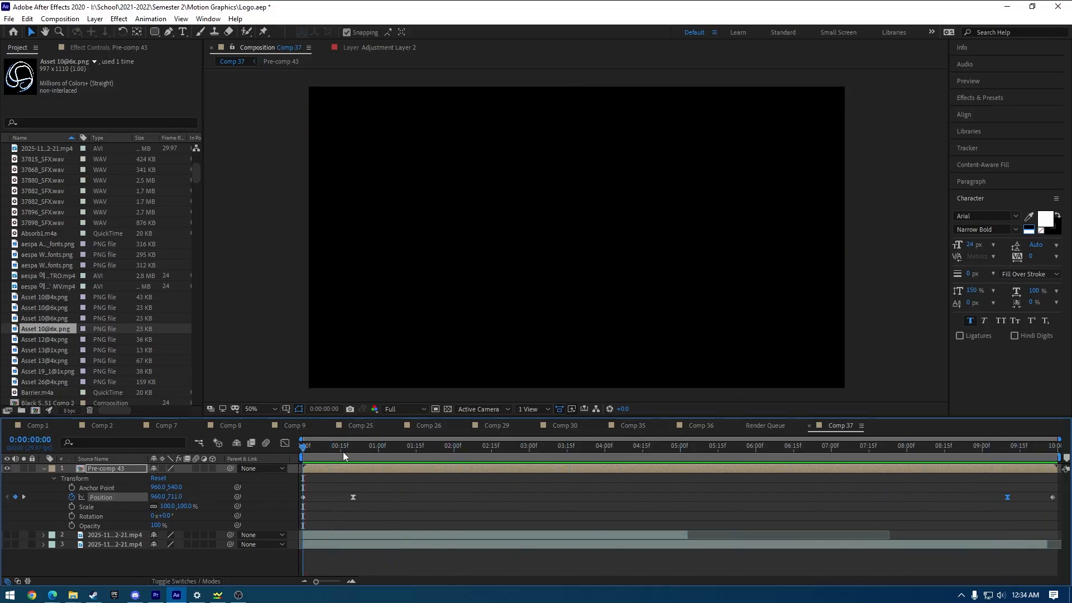
# Try lowering Pre-comp 43's opacity to 74% and set it back to 100%.
pyautogui.click(118, 472)
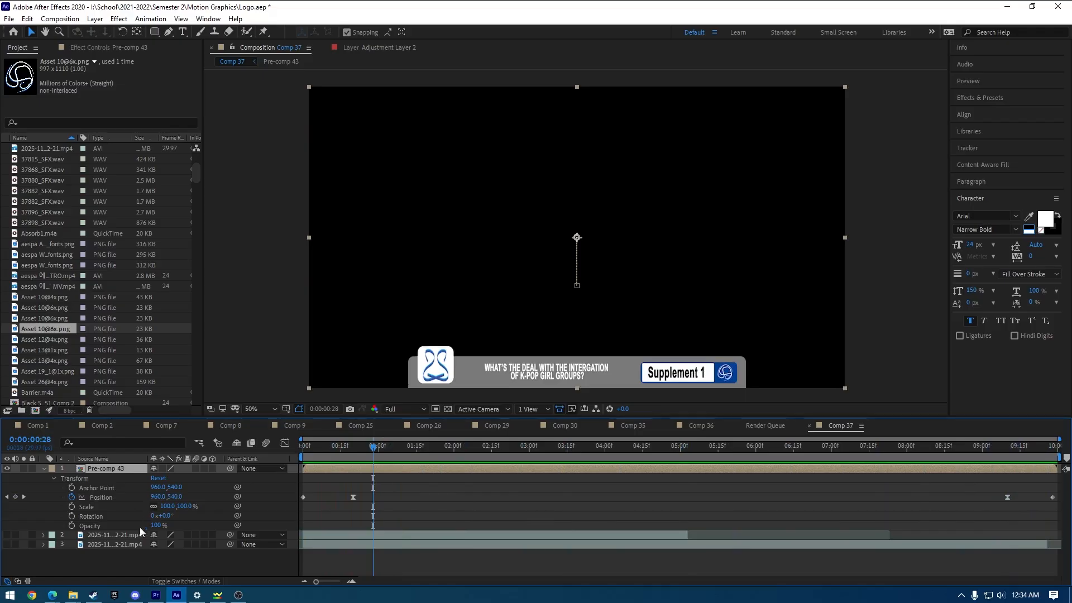
pyautogui.moveTo(155, 526)
pyautogui.mouseDown()
pyautogui.moveTo(146, 527)
pyautogui.moveTo(156, 536)
pyautogui.mouseUp()
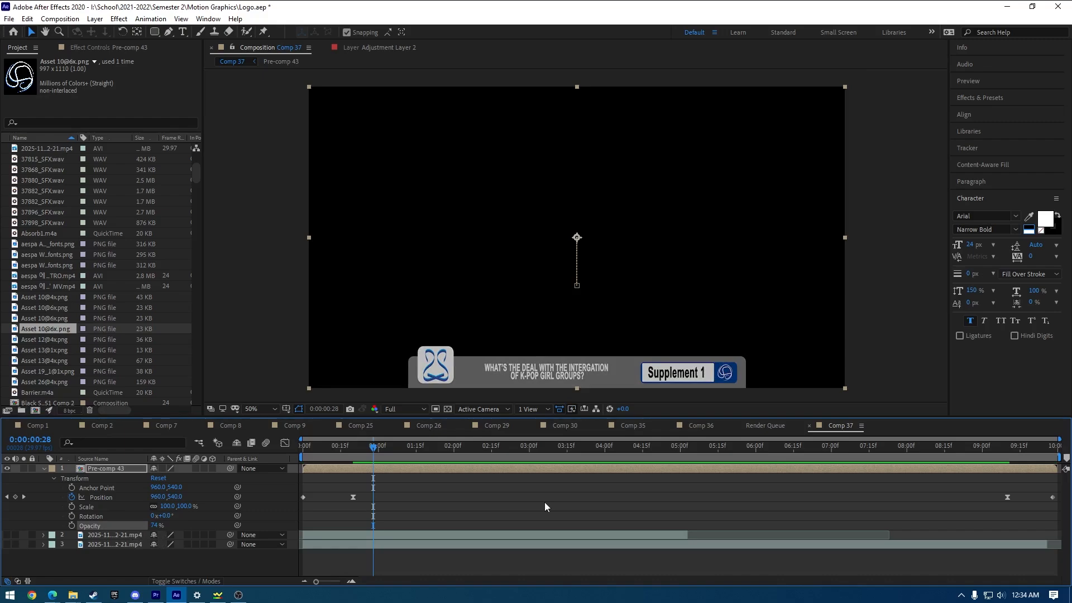
pyautogui.click(158, 525)
pyautogui.write('42')
pyautogui.press('BackSpace')
pyautogui.press('BackSpace')
pyautogui.press('Return')
pyautogui.click(157, 525)
pyautogui.write('100')
pyautogui.press('Return')
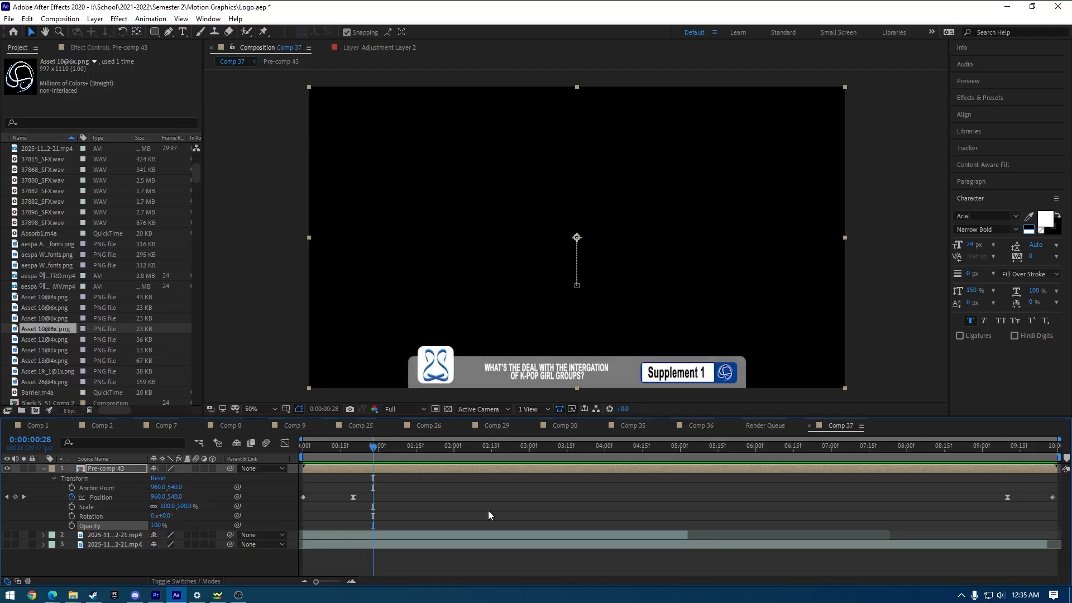
pyautogui.click(488, 510)
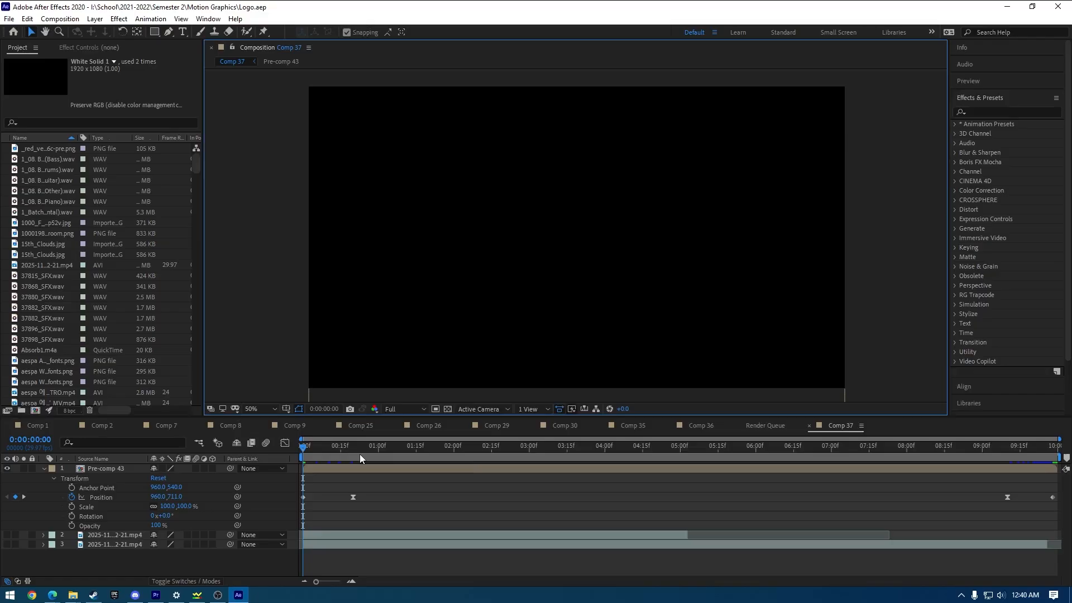
# Play back the finished banner animation in Comp 37.
pyautogui.click(283, 448)
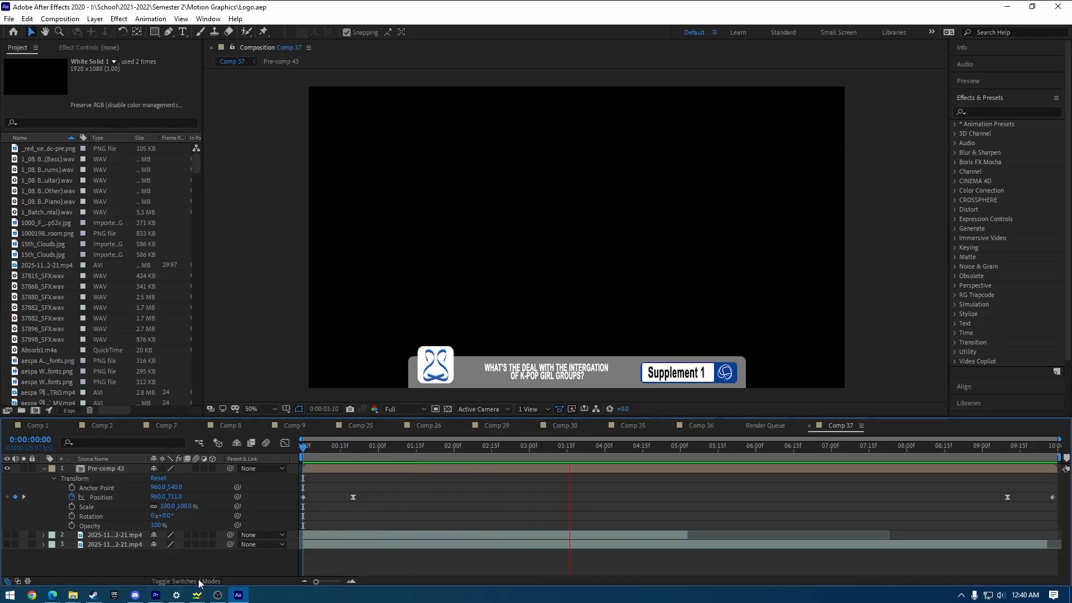
pyautogui.moveTo(197, 596)
pyautogui.press('space')
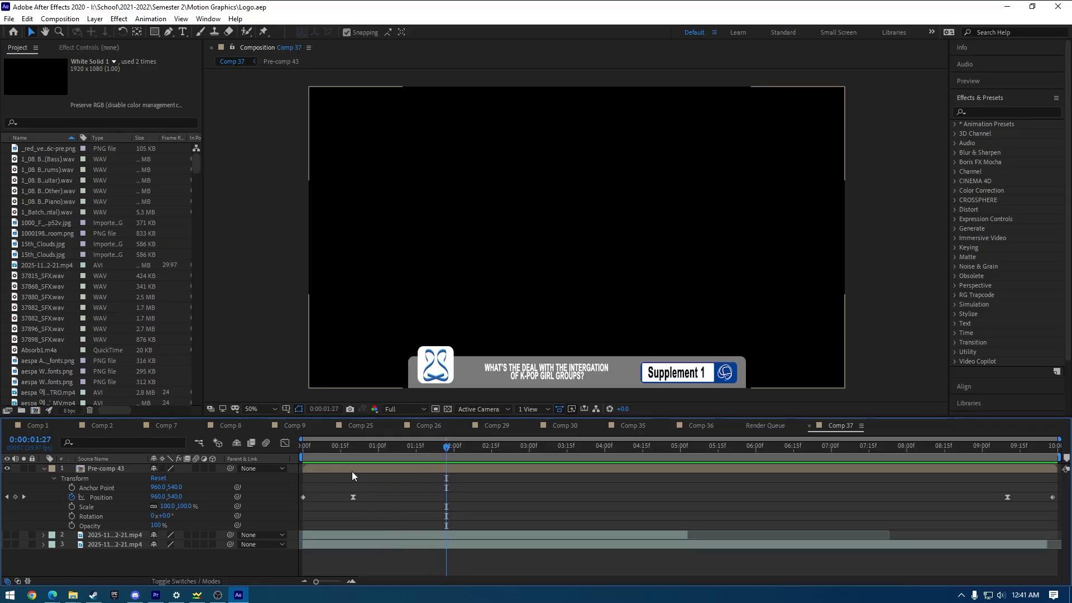
# Open Pre-comp 43 and expand the contents of Shape Layer 1, with the Supplement 1 label in close view.
pyautogui.doubleClick(344, 469)
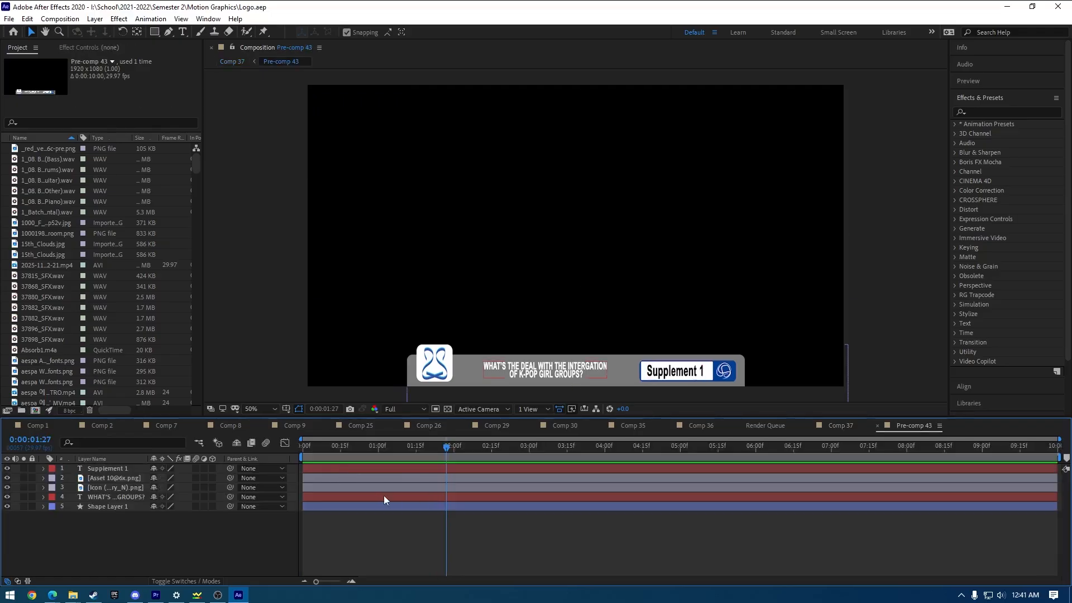
pyautogui.click(381, 490)
pyautogui.click(83, 506)
pyautogui.click(43, 506)
pyautogui.press('/')
pyautogui.press('space')
pyautogui.moveTo(620, 350); pyautogui.dragTo(573, 74)
pyautogui.moveTo(705, 294); pyautogui.dragTo(624, 89)
pyautogui.moveTo(710, 343); pyautogui.dragTo(674, 151)
pyautogui.moveTo(668, 379); pyautogui.dragTo(471, 159)
pyautogui.moveTo(854, 258); pyautogui.dragTo(459, 286)
pyautogui.click(52, 516)
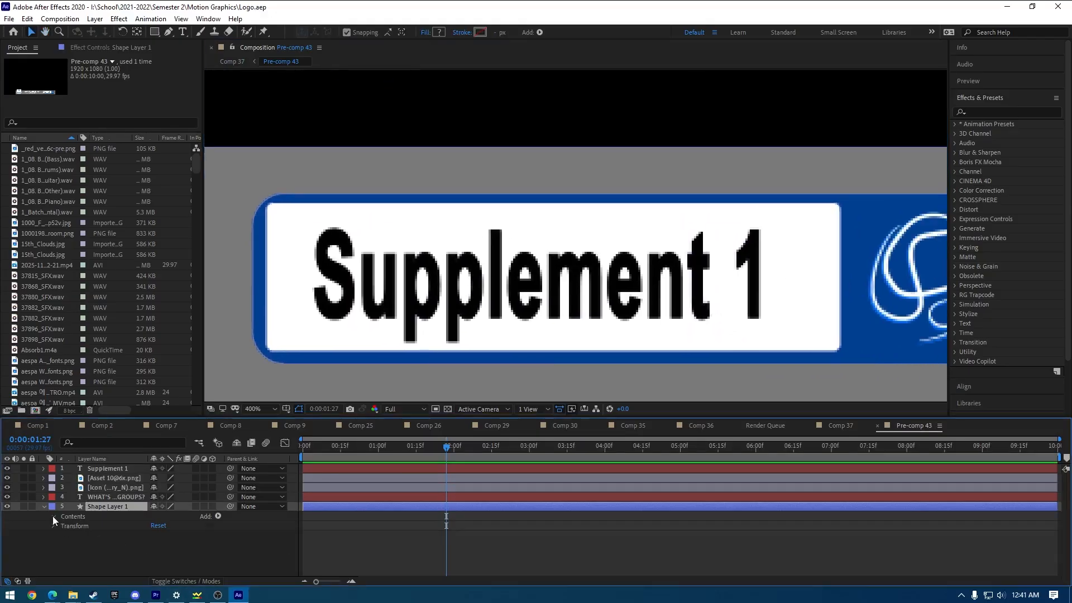
# Slightly reduce the height of Rectangle 5, the white box behind the Supplement 1 text, and collapse Shape Layer 1.
pyautogui.click(95, 536)
pyautogui.click(8, 525)
pyautogui.click(8, 525)
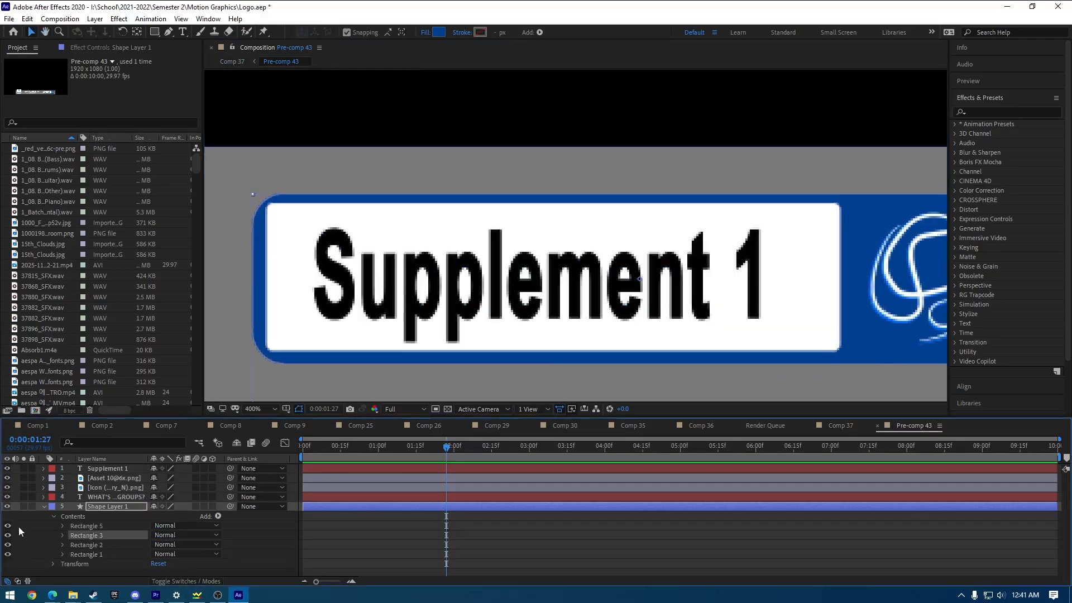
pyautogui.click(84, 525)
pyautogui.click(63, 525)
pyautogui.click(98, 535)
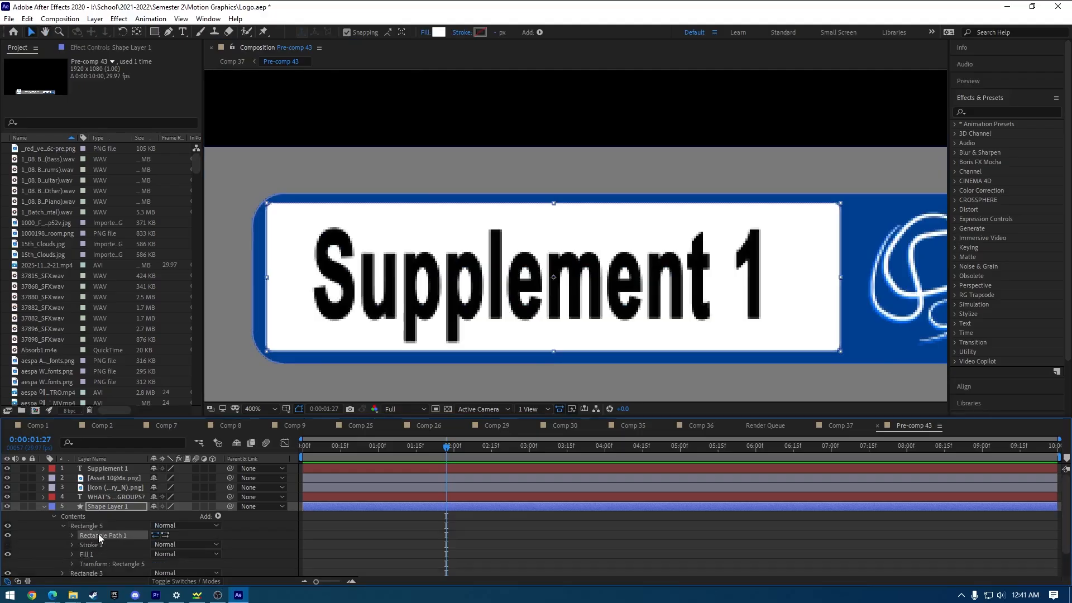
pyautogui.moveTo(553, 203); pyautogui.dragTo(553, 205)
pyautogui.click(584, 570)
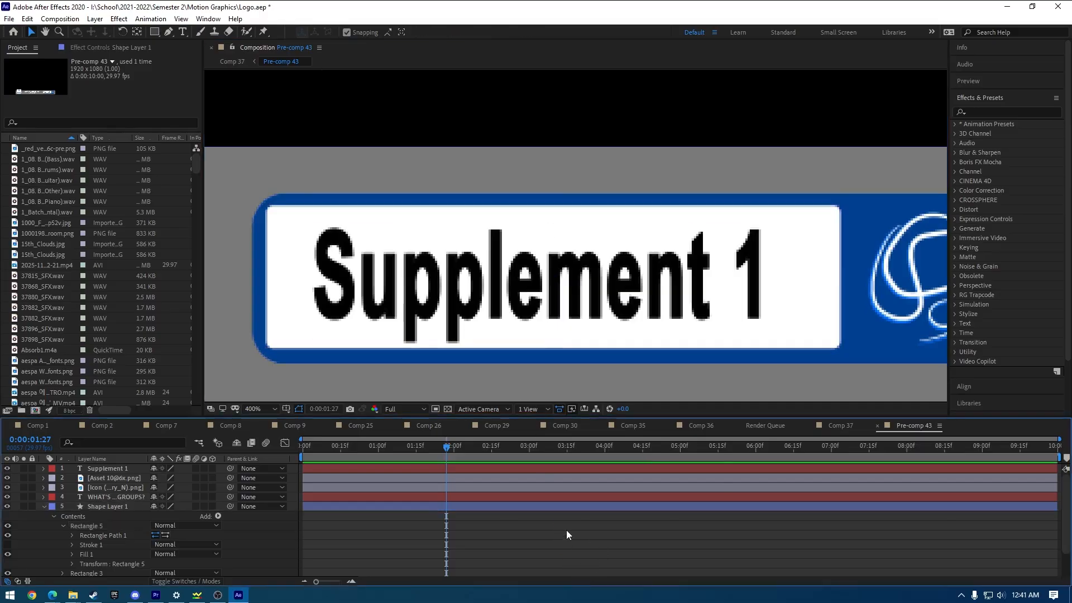
pyautogui.click(62, 527)
pyautogui.click(54, 516)
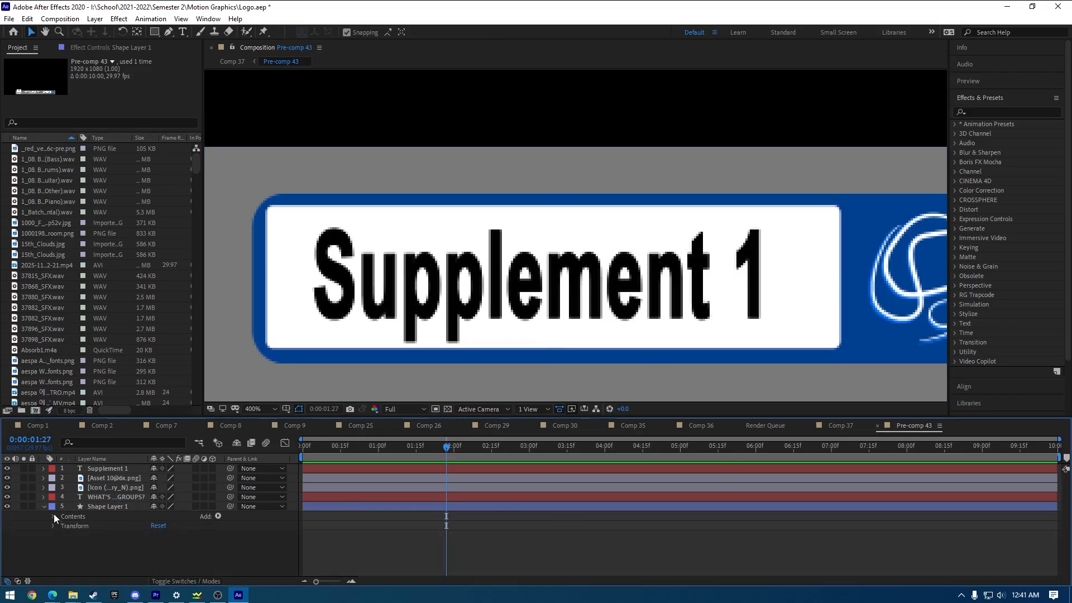
pyautogui.click(43, 507)
pyautogui.scroll(-4, 305, 335)
pyautogui.scroll(-1, 309, 335)
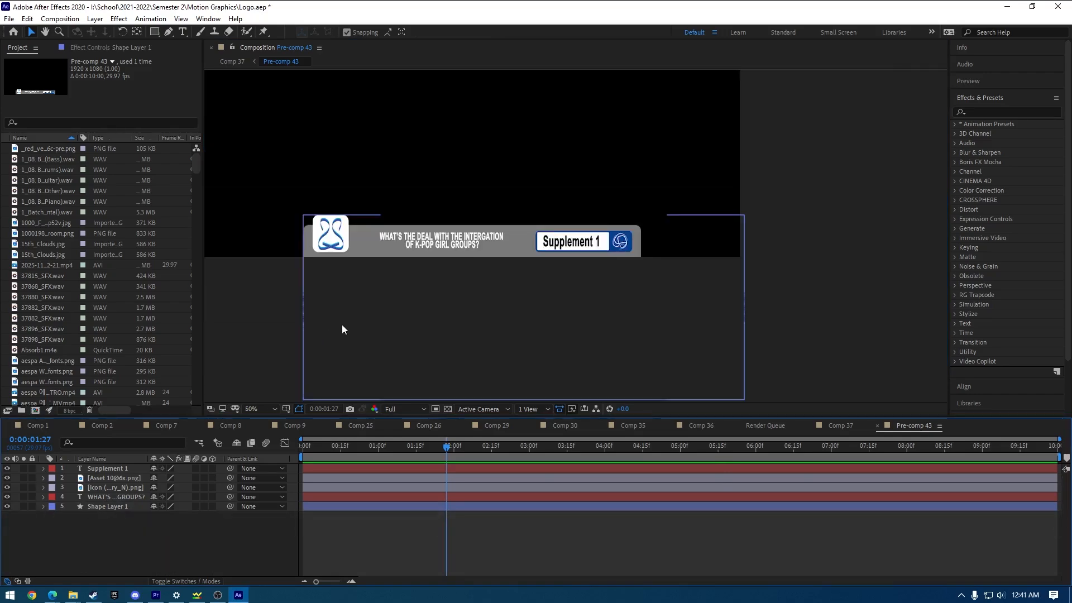
pyautogui.scroll(1, 342, 327)
pyautogui.press('space')
pyautogui.moveTo(370, 265); pyautogui.dragTo(583, 334)
pyautogui.scroll(-1, 579, 359)
pyautogui.scroll(1, 580, 357)
pyautogui.scroll(-1, 599, 351)
pyautogui.scroll(1, 612, 342)
pyautogui.click(119, 469)
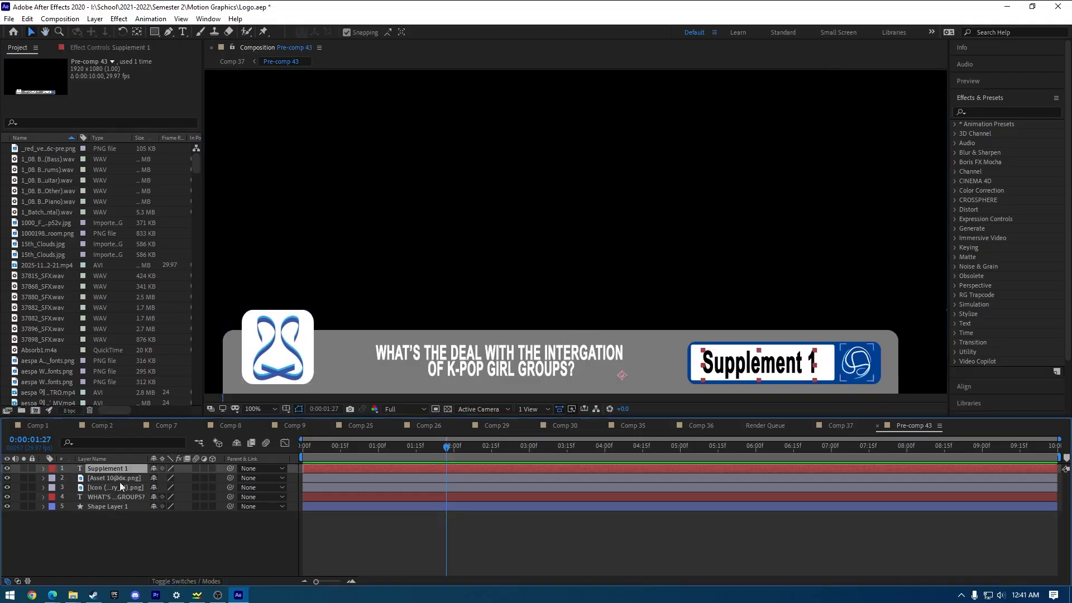
pyautogui.click(118, 477)
pyautogui.click(120, 487)
pyautogui.click(119, 477)
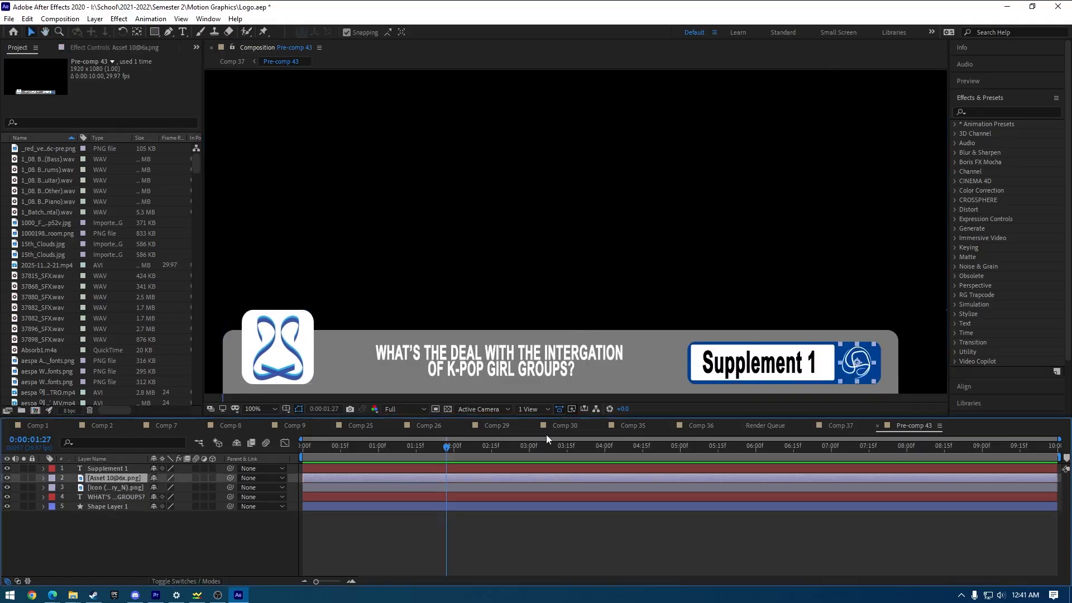
# Search the effects for "shadow" and apply Drop Shadow to the Icon (Secondary_N).png layer.
pyautogui.click(998, 113)
pyautogui.write('s')
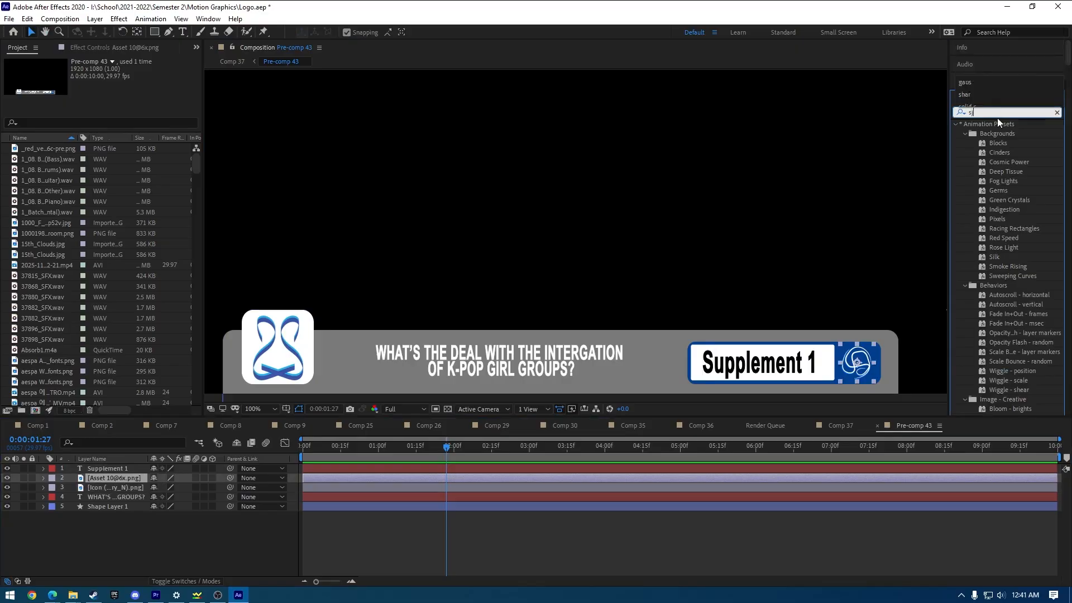
pyautogui.write('hadow')
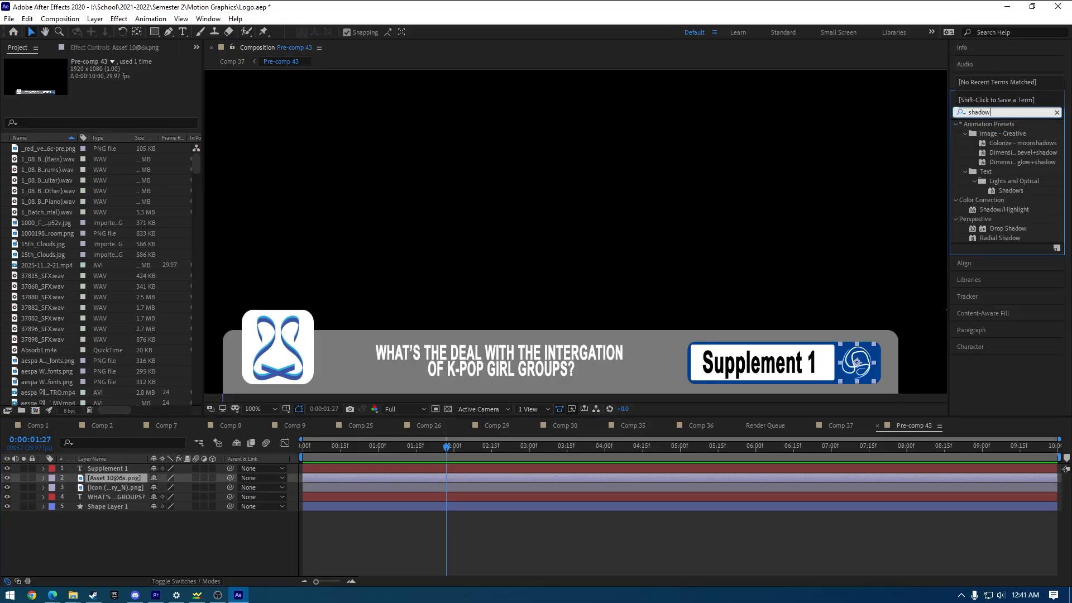
pyautogui.click(1008, 209)
pyautogui.moveTo(1004, 228); pyautogui.dragTo(376, 486)
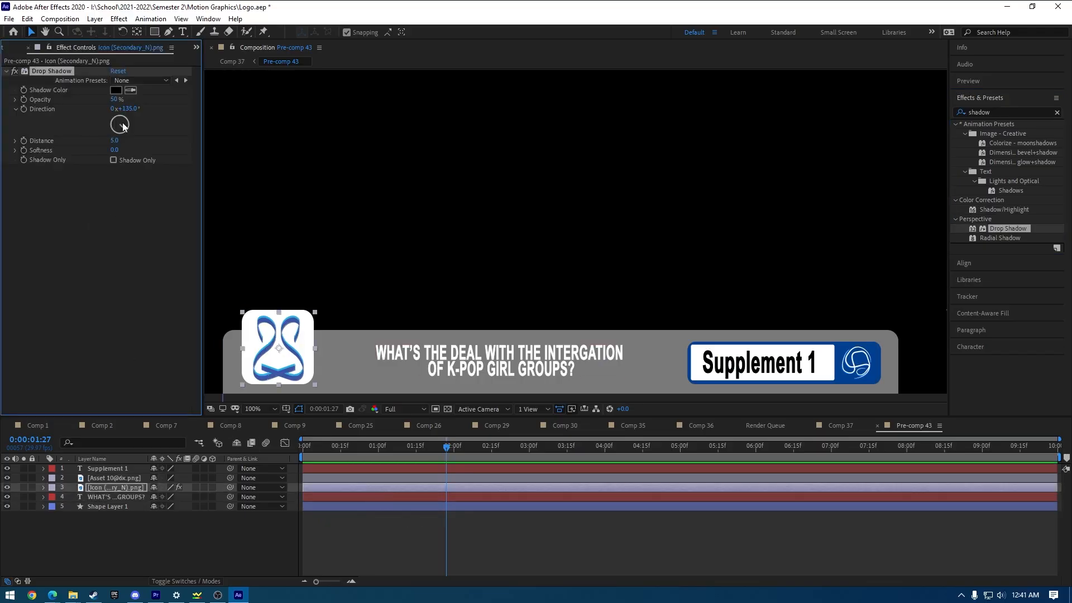
# Set the softness of the icon's drop shadow to 46, keeping Shadow Only off and the distance at 5.
pyautogui.moveTo(114, 140)
pyautogui.mouseDown()
pyautogui.moveTo(155, 141)
pyautogui.moveTo(103, 146)
pyautogui.mouseUp()
pyautogui.hotkey('ctrl', 'z')
pyautogui.moveTo(115, 150)
pyautogui.mouseDown()
pyautogui.moveTo(177, 152)
pyautogui.moveTo(91, 154)
pyautogui.moveTo(131, 152)
pyautogui.moveTo(118, 152)
pyautogui.mouseUp()
pyautogui.click(114, 160)
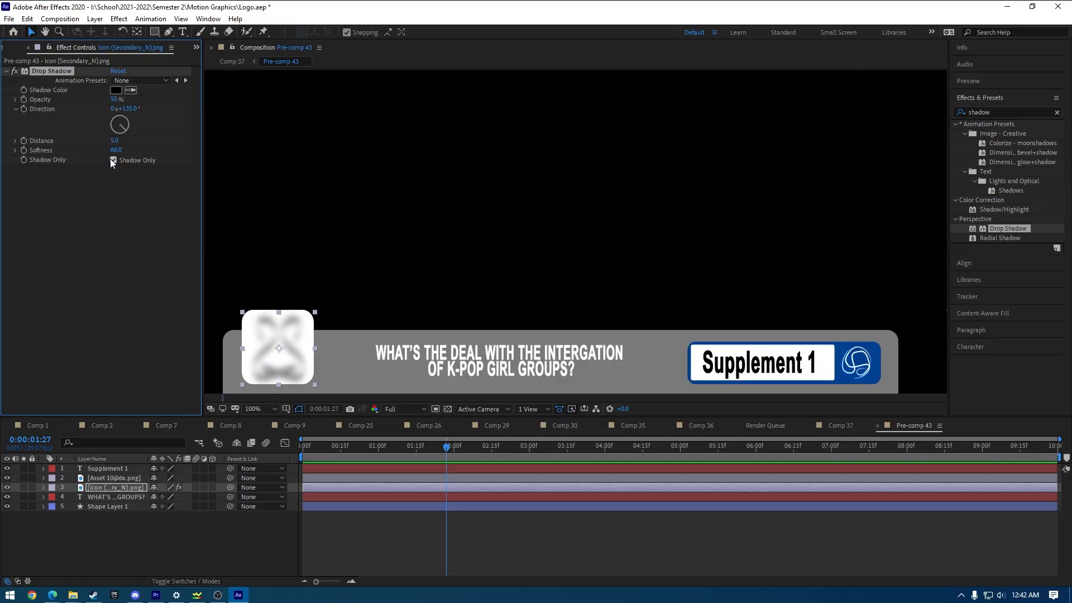
pyautogui.click(112, 160)
pyautogui.moveTo(119, 151); pyautogui.dragTo(144, 162)
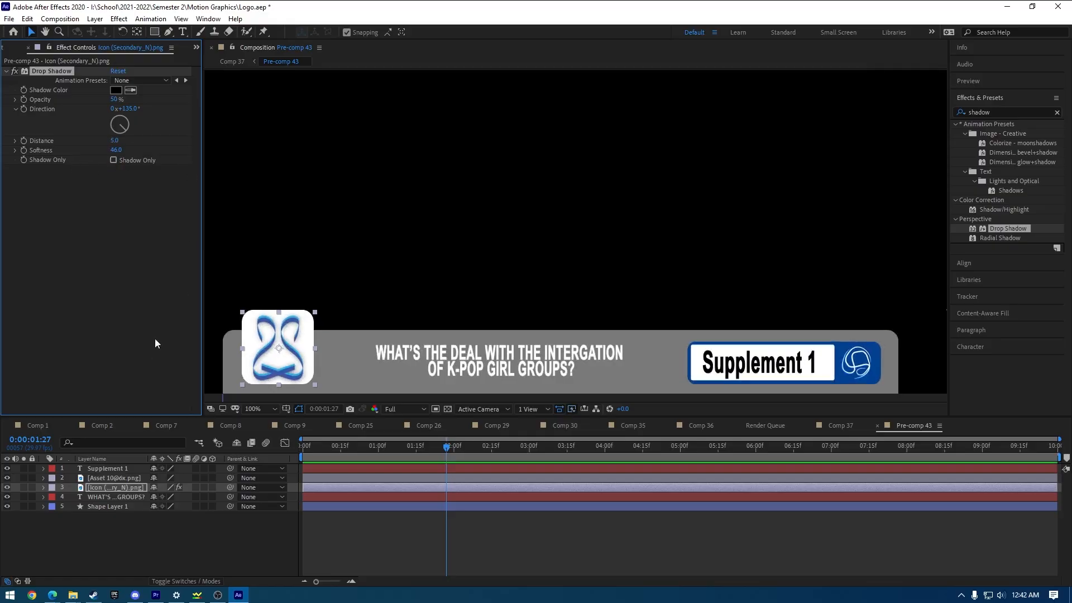
pyautogui.click(592, 555)
pyautogui.click(862, 369)
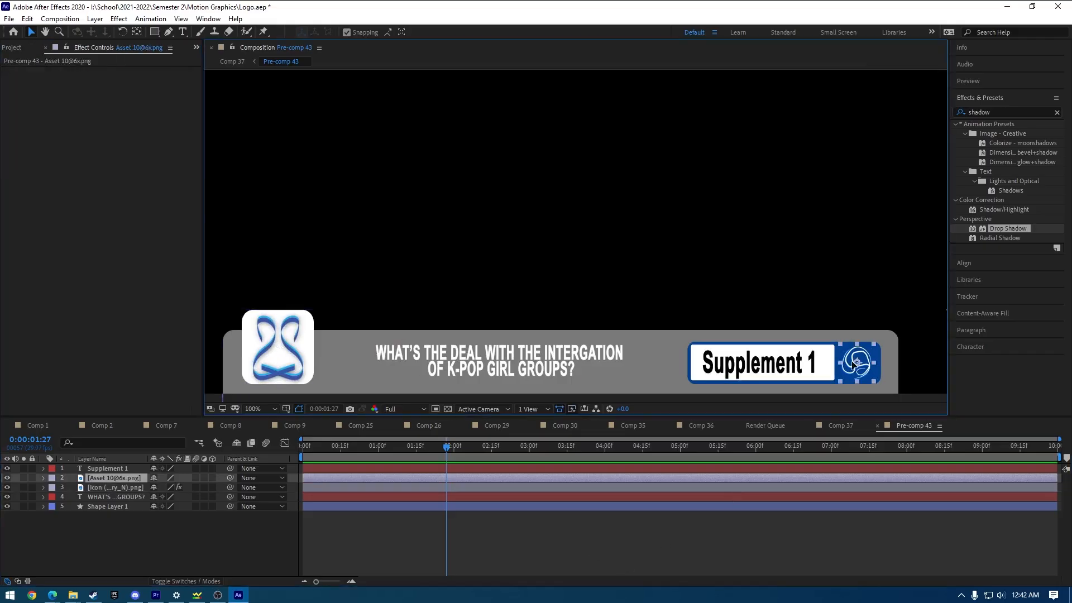
pyautogui.click(122, 488)
pyautogui.click(48, 69)
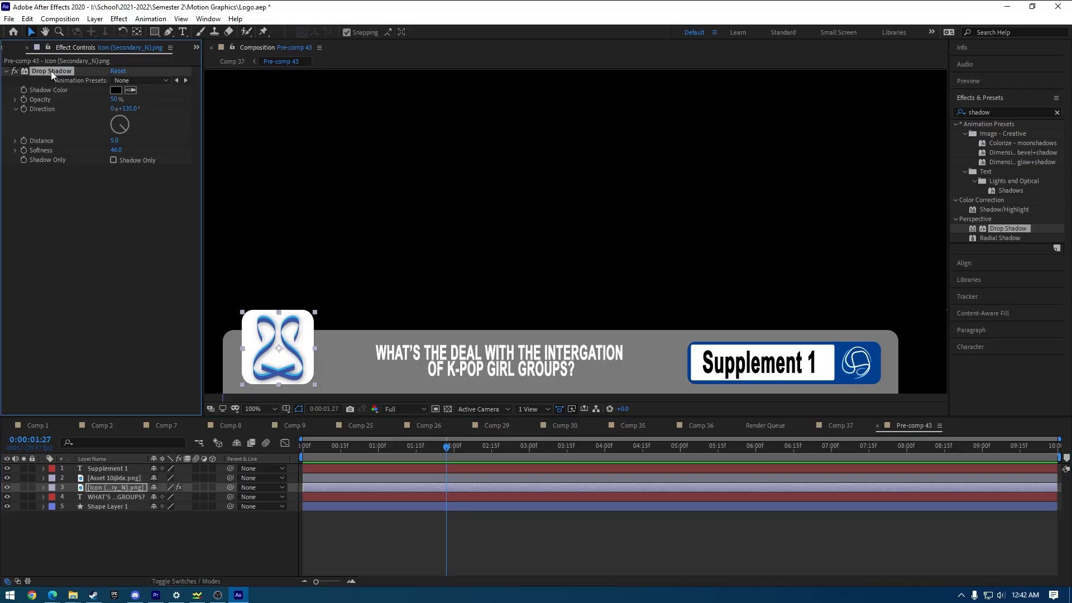
pyautogui.click(127, 480)
pyautogui.hotkey('ctrl', 'v')
pyautogui.click(483, 563)
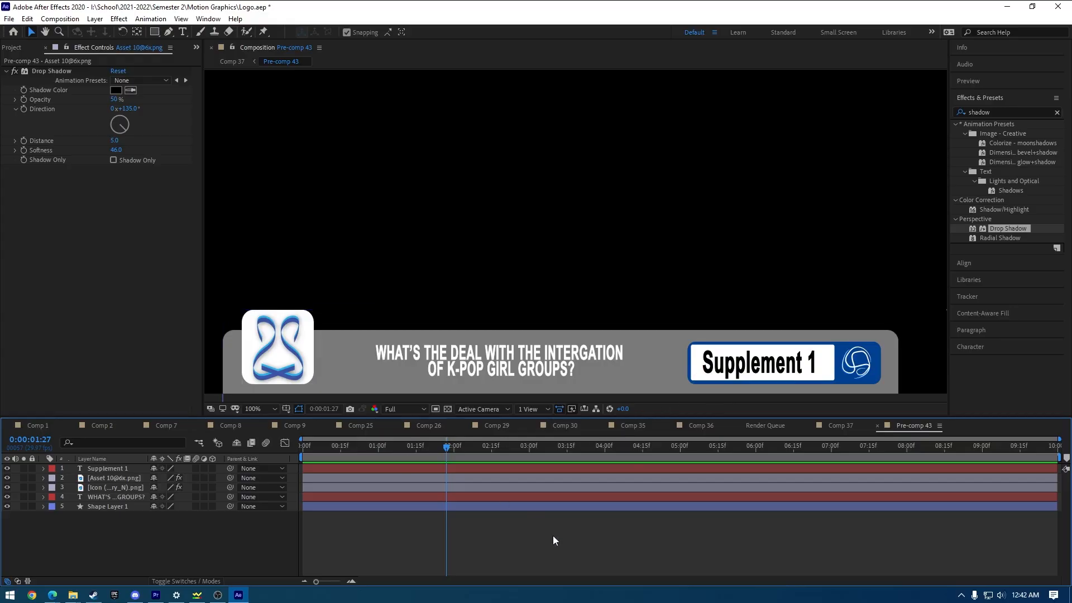
# Nudge the Icon (Secondary_N).png layer slightly up and sideways until it lines up with the white rounded logo tile.
pyautogui.click(280, 367)
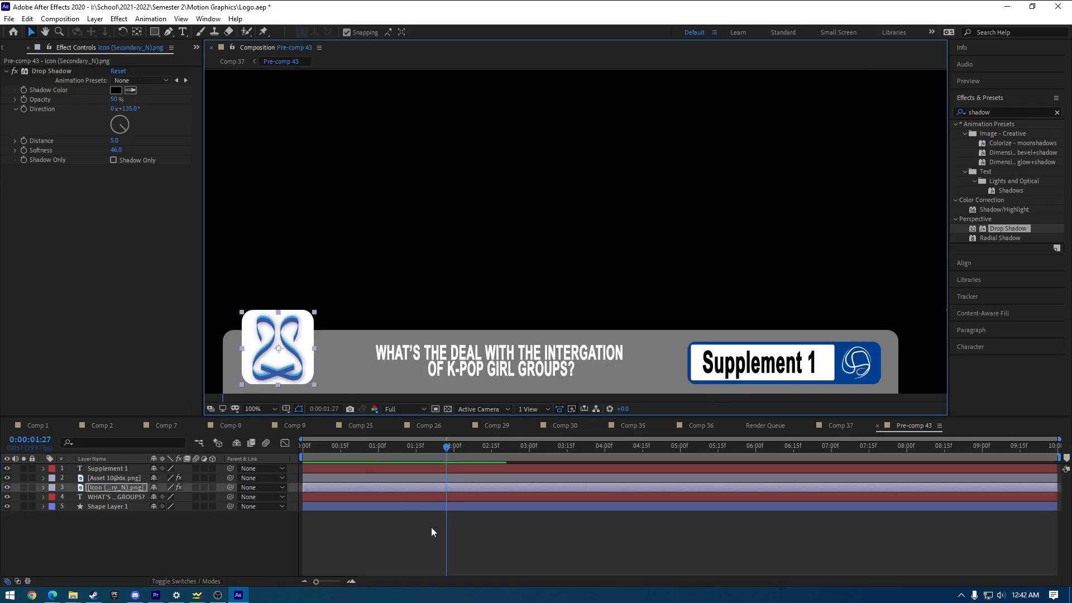
pyautogui.click(456, 541)
pyautogui.click(480, 489)
pyautogui.click(276, 379)
pyautogui.press('Left')
pyautogui.press('Left')
pyautogui.press('Left')
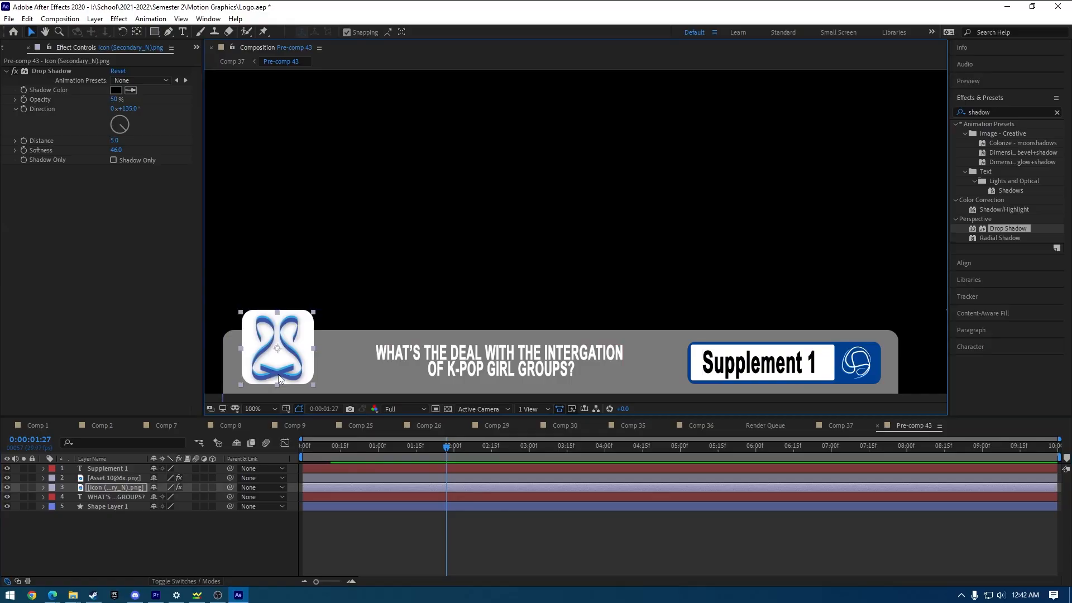
pyautogui.press('Right')
pyautogui.press('Right')
pyautogui.press('Left')
pyautogui.press('Left')
pyautogui.press('Right')
pyautogui.press('Up')
pyautogui.press('Right')
pyautogui.press('Left')
pyautogui.press('Up')
pyautogui.press('Right')
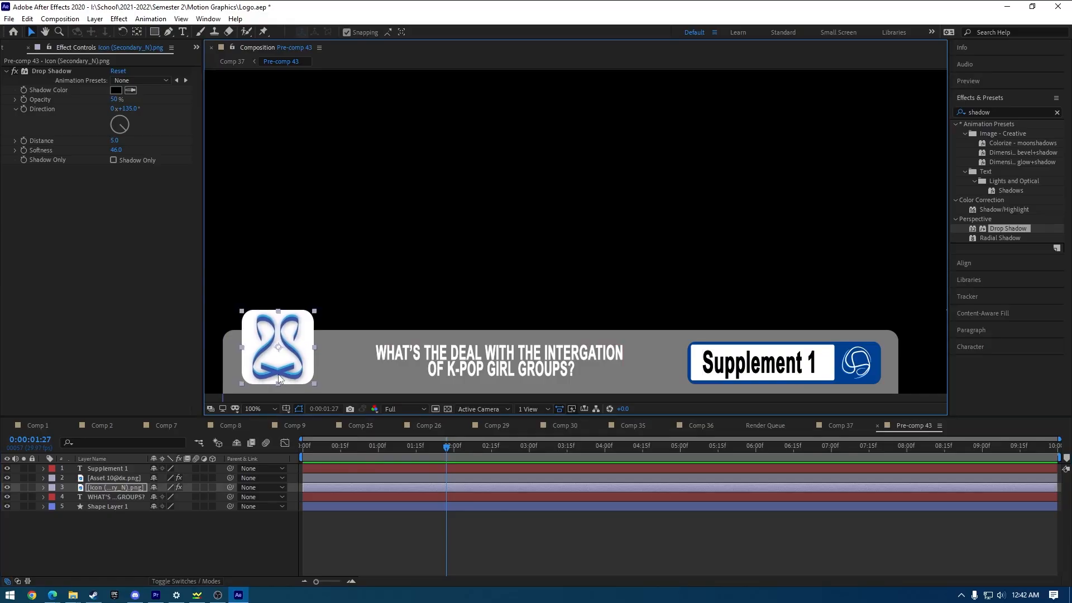
pyautogui.click(394, 232)
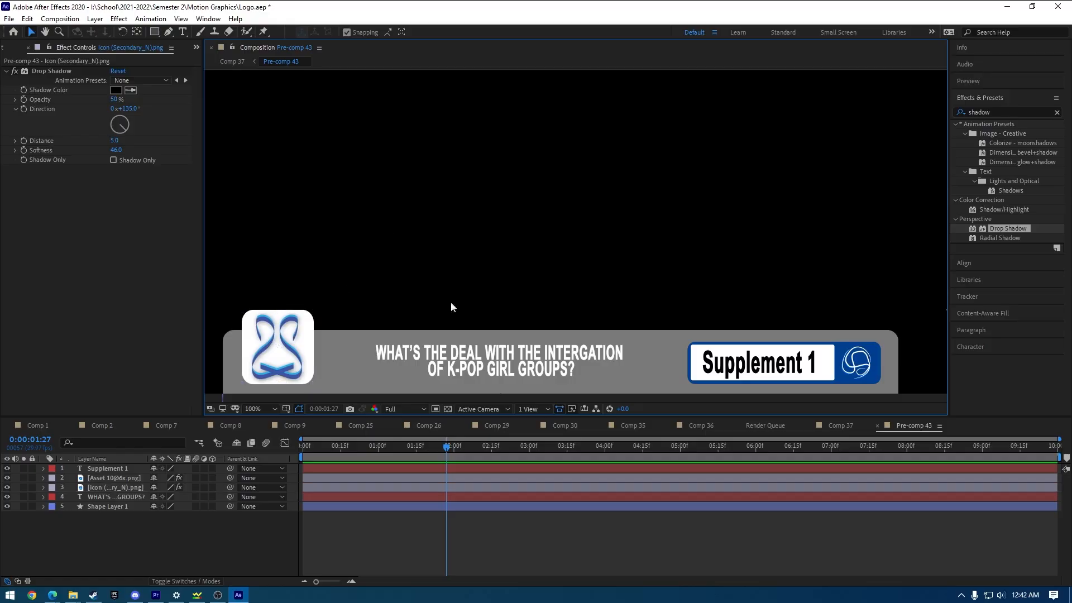
pyautogui.click(277, 359)
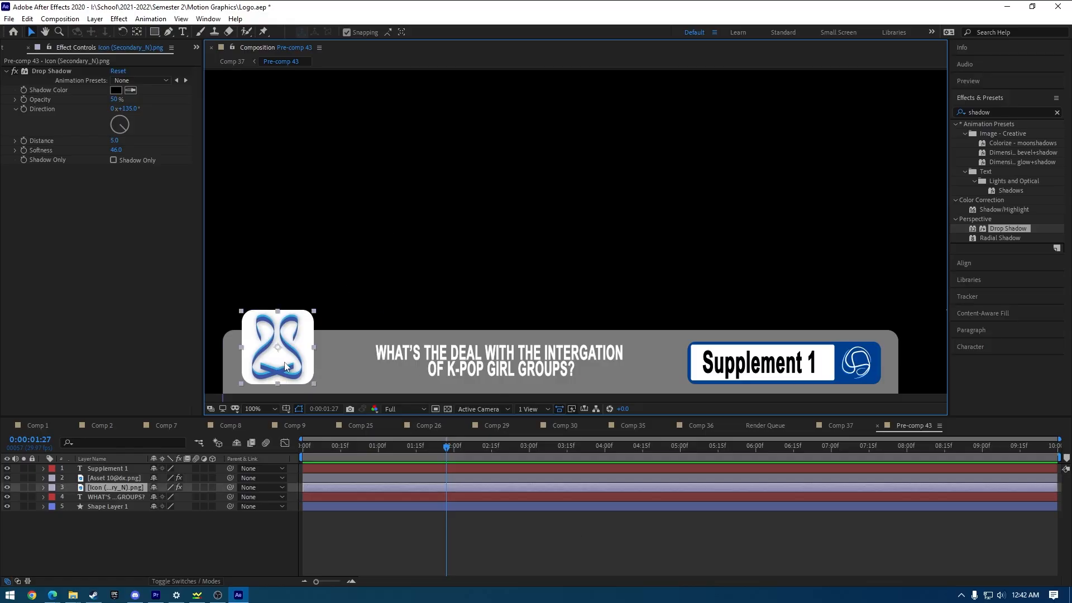
pyautogui.click(553, 567)
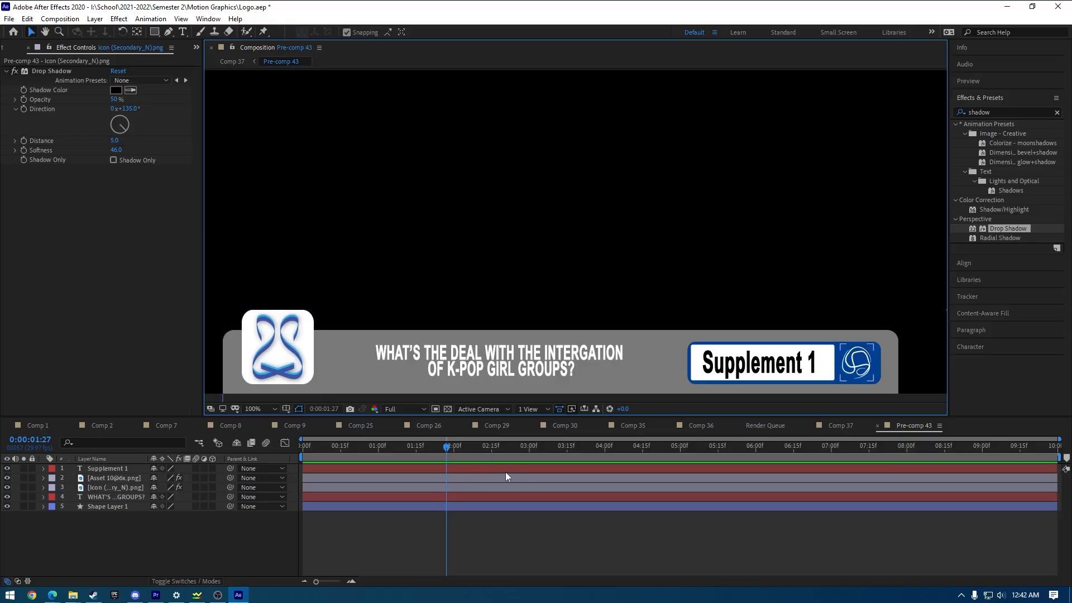
pyautogui.click(273, 360)
pyautogui.moveTo(272, 356); pyautogui.dragTo(272, 356)
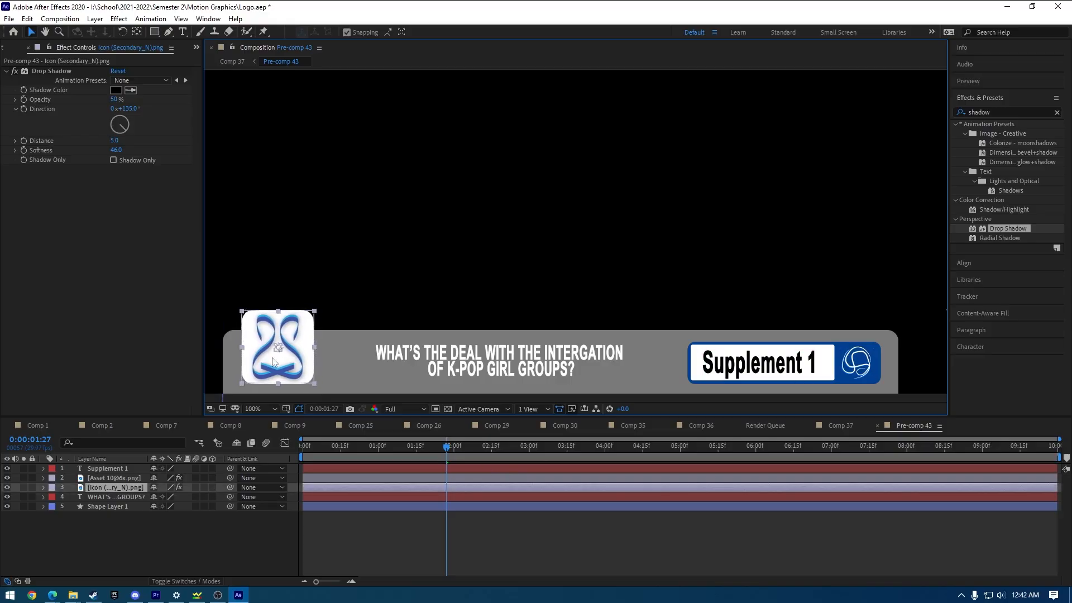
pyautogui.click(359, 273)
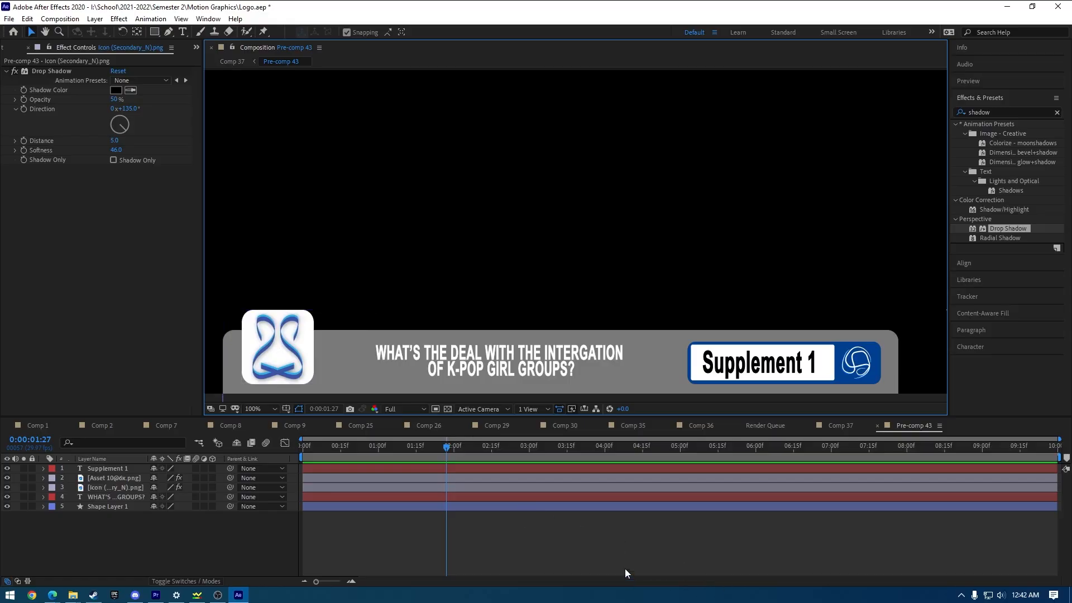
# Return from Pre-comp 43 to Comp 37 and collapse the transform properties of the Pre-comp 43 layer.
pyautogui.click(118, 497)
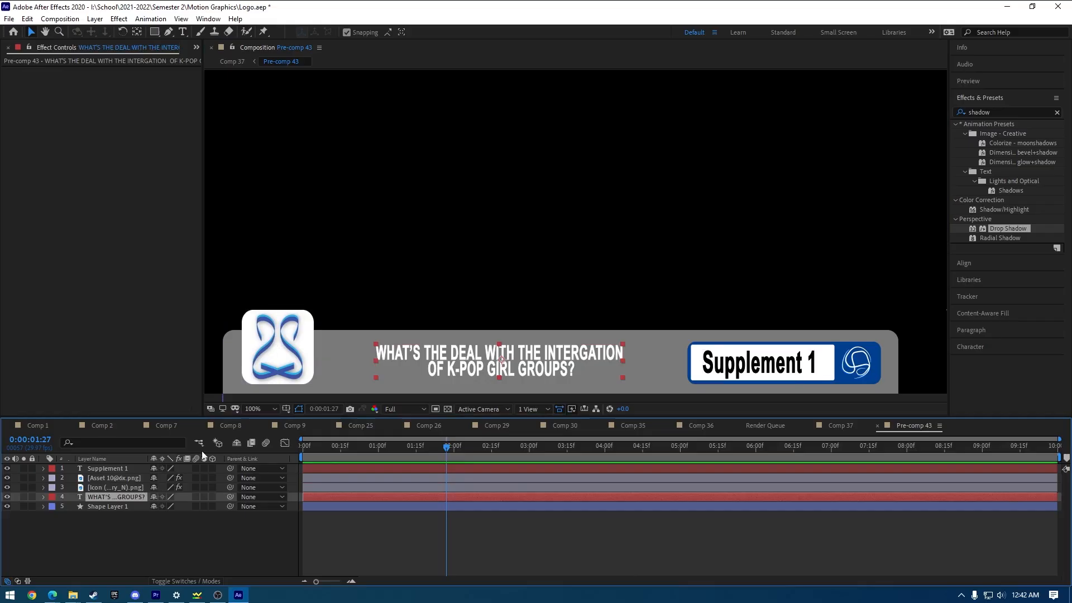
pyautogui.click(132, 469)
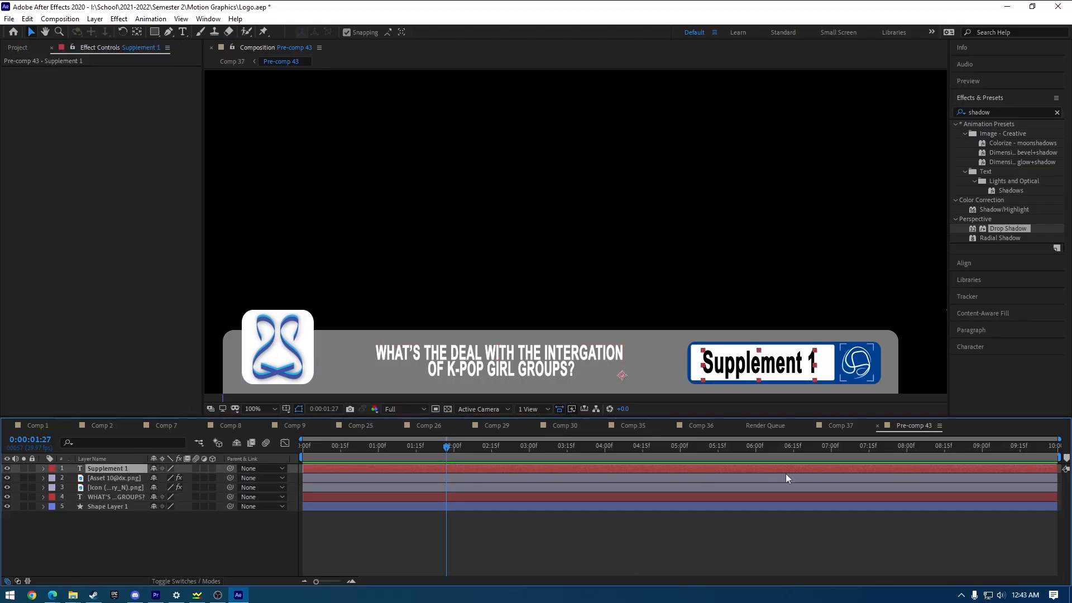
pyautogui.click(841, 426)
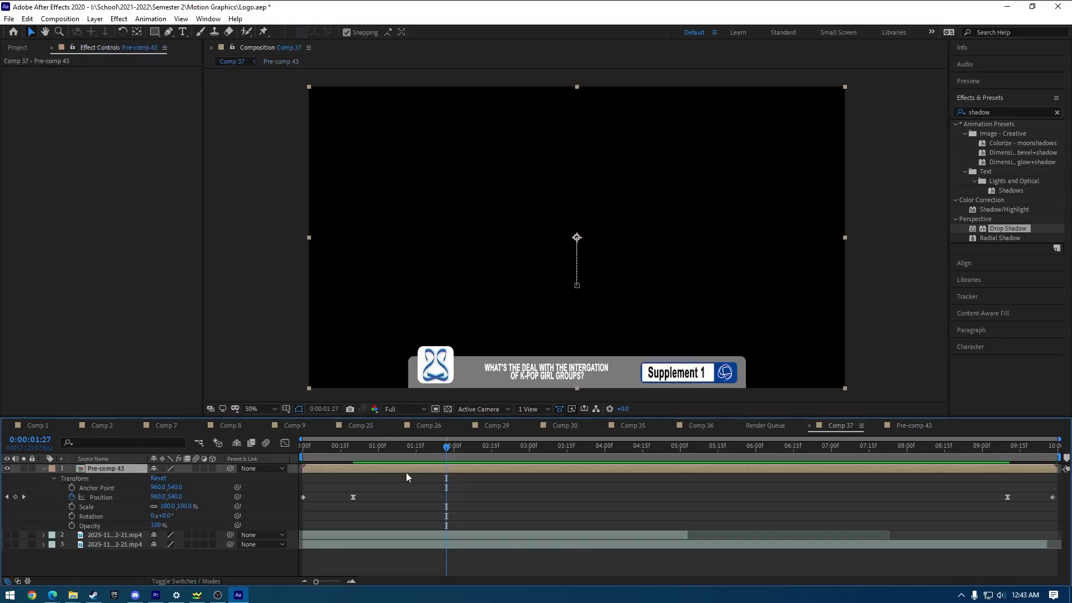
pyautogui.click(53, 478)
pyautogui.click(43, 469)
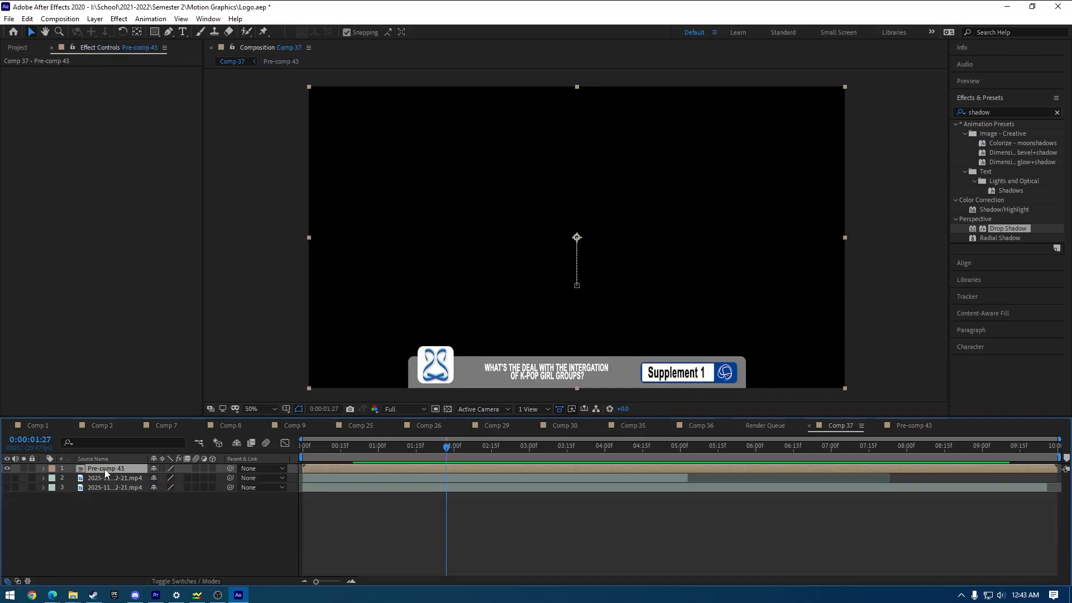
# Duplicate the Pre-comp 43 layer in Comp 37 and rename the copy Pre-comp 44.
pyautogui.hotkey('ctrl', 'd')
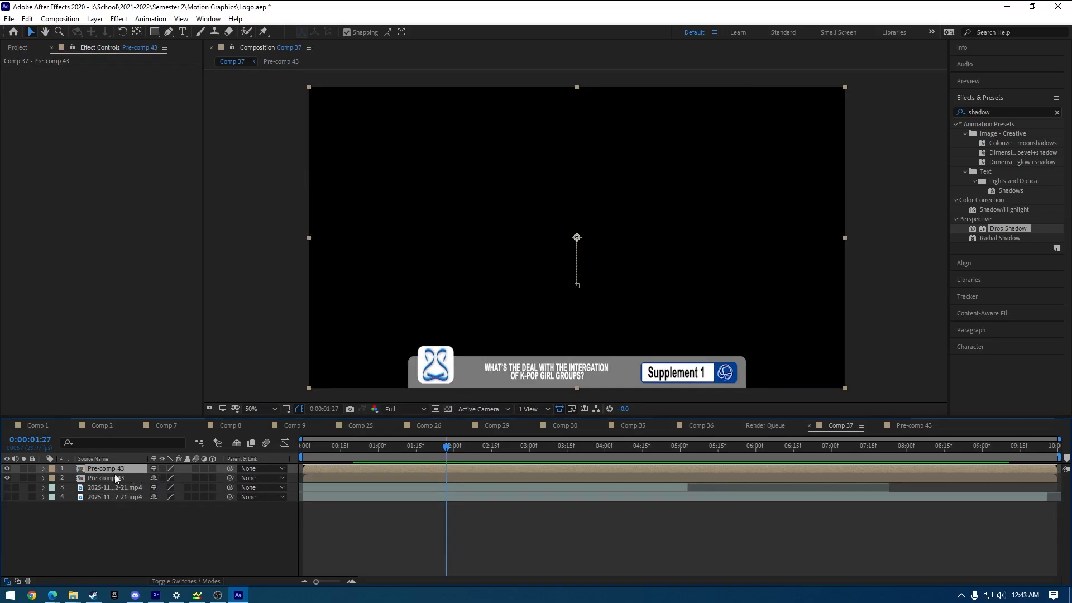
pyautogui.rightClick(120, 468)
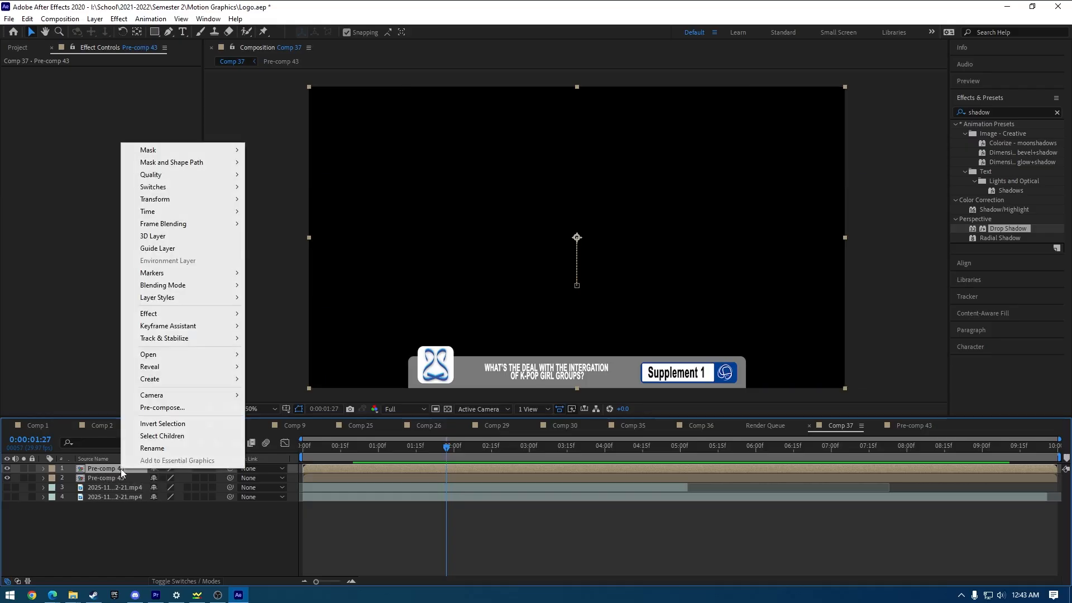
pyautogui.click(162, 461)
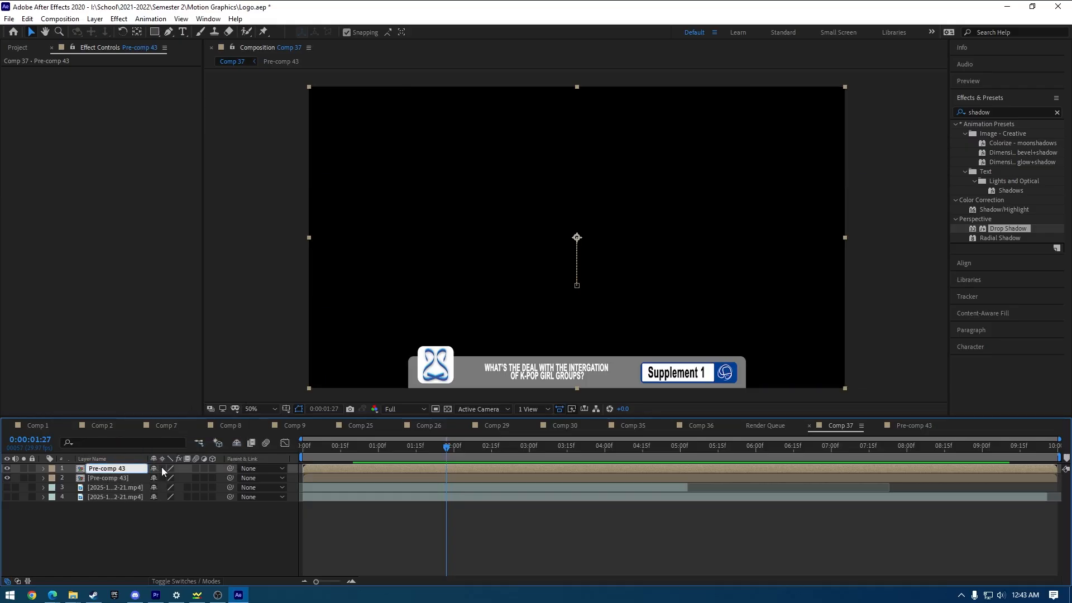
pyautogui.press('BackSpace')
pyautogui.write('4')
pyautogui.press('Return')
pyautogui.click(112, 469)
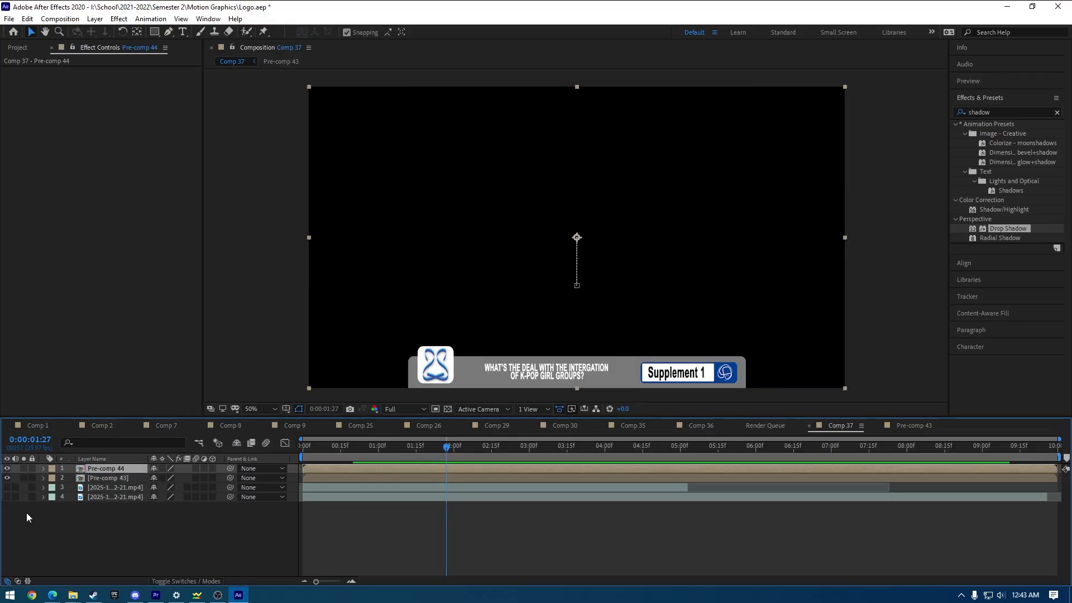
# Open the Pre-comp 44 layer and change the banner's label text to "Supplement 2".
pyautogui.doubleClick(319, 470)
pyautogui.doubleClick(806, 371)
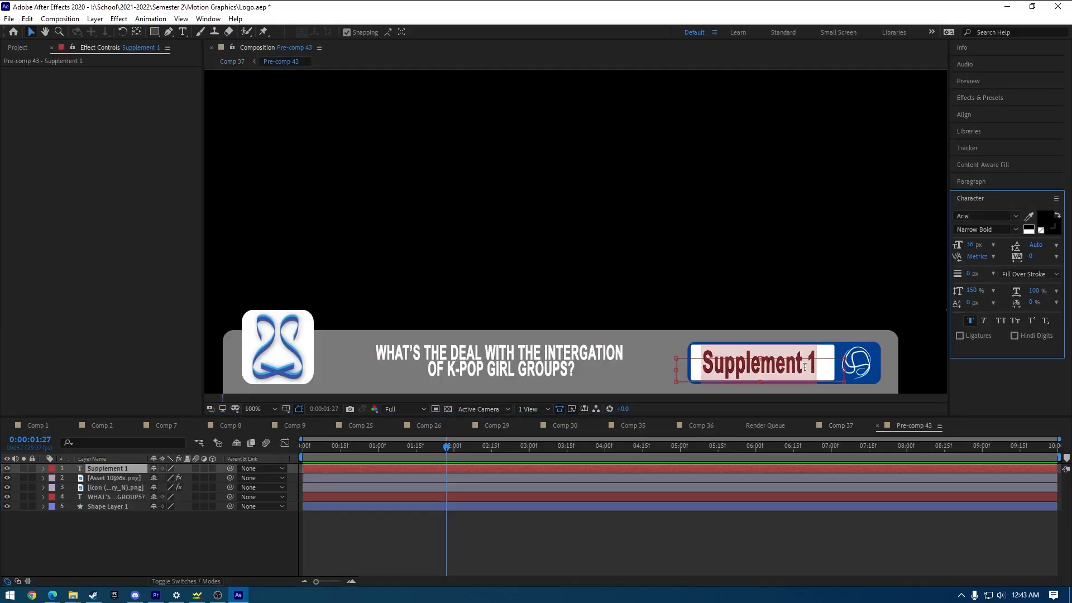
pyautogui.click(811, 366)
pyautogui.press('BackSpace')
pyautogui.write('2')
pyautogui.click(680, 530)
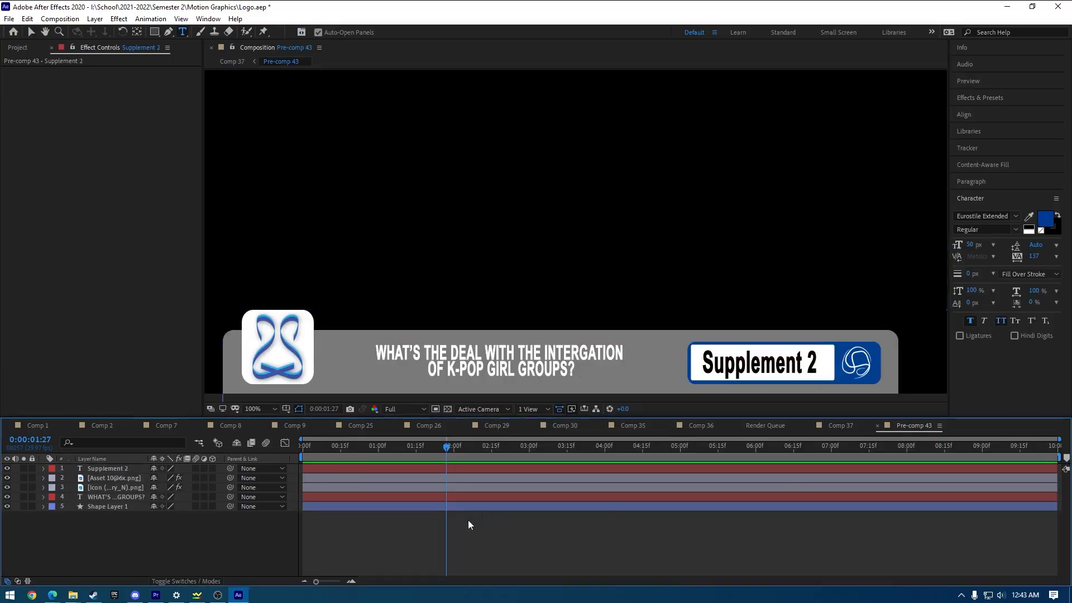
# Go back to Comp 37 and duplicate the Pre-comp 44 layer.
pyautogui.click(849, 427)
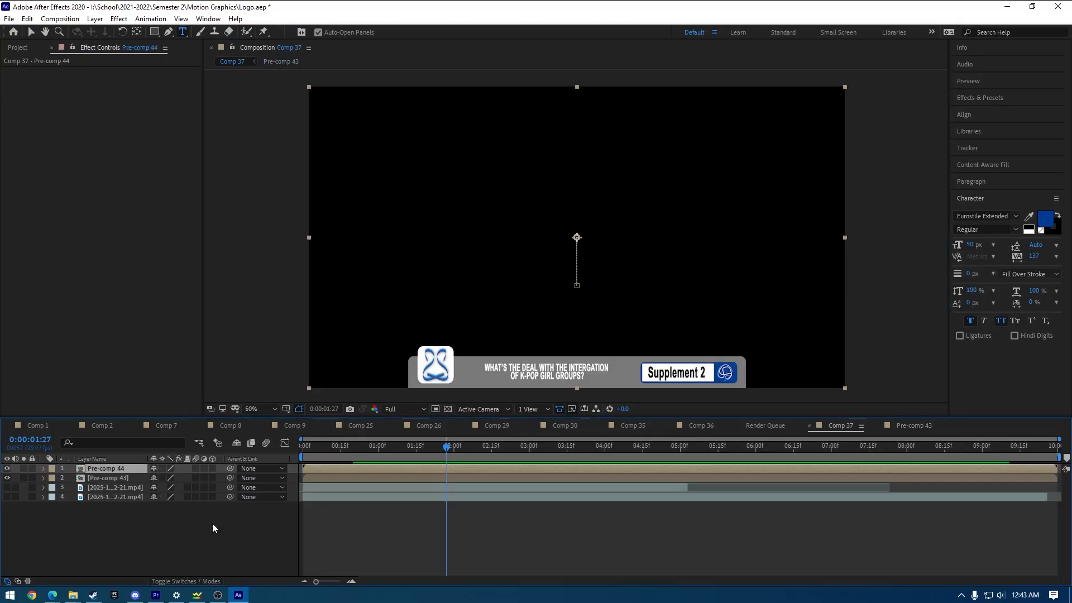
pyautogui.click(117, 475)
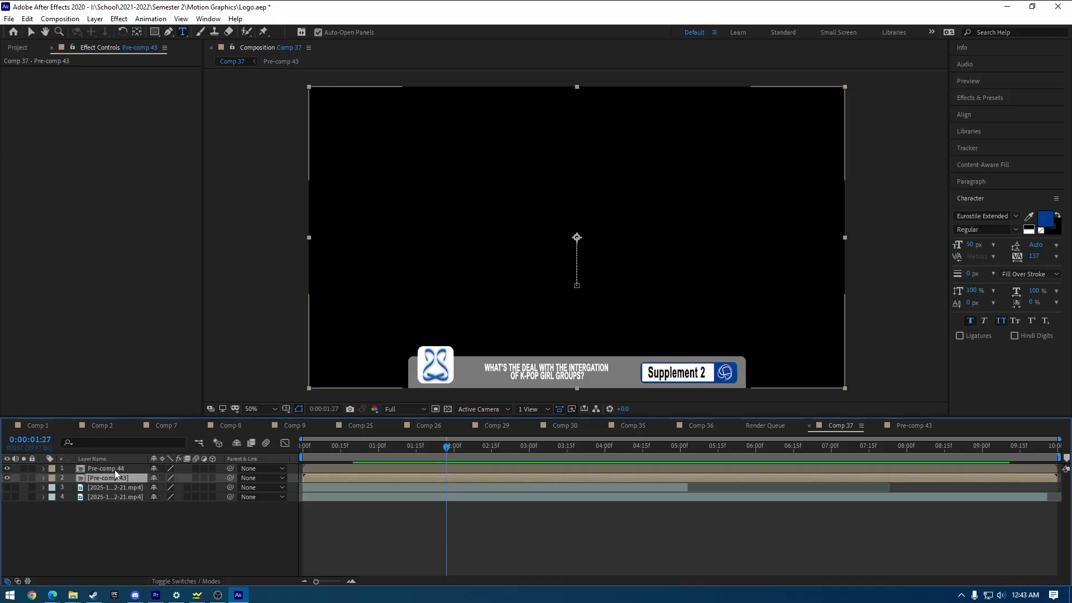
pyautogui.click(116, 469)
pyautogui.rightClick(116, 469)
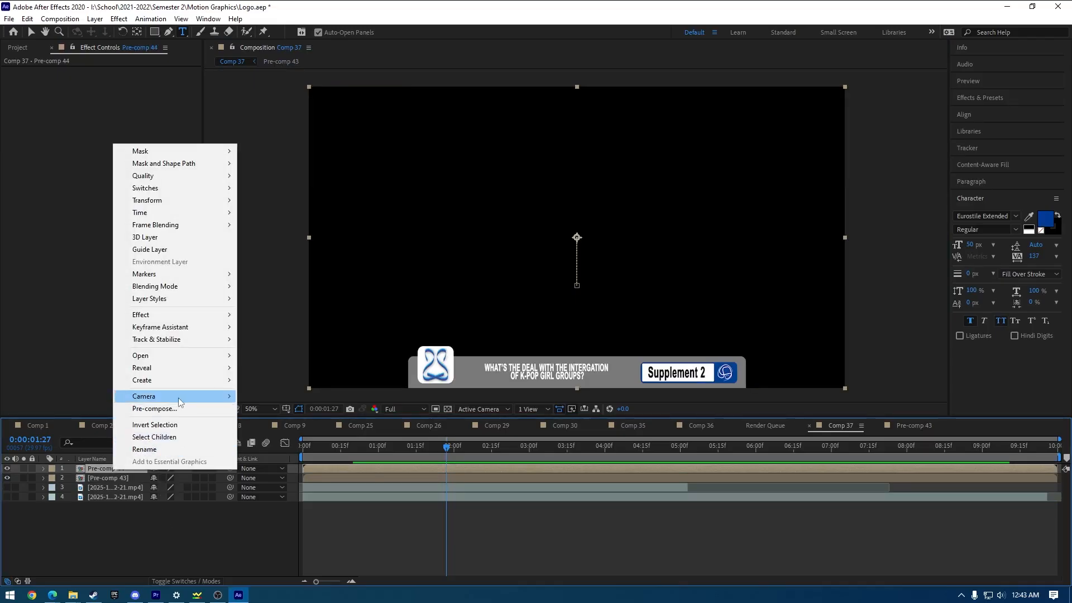
pyautogui.click(119, 471)
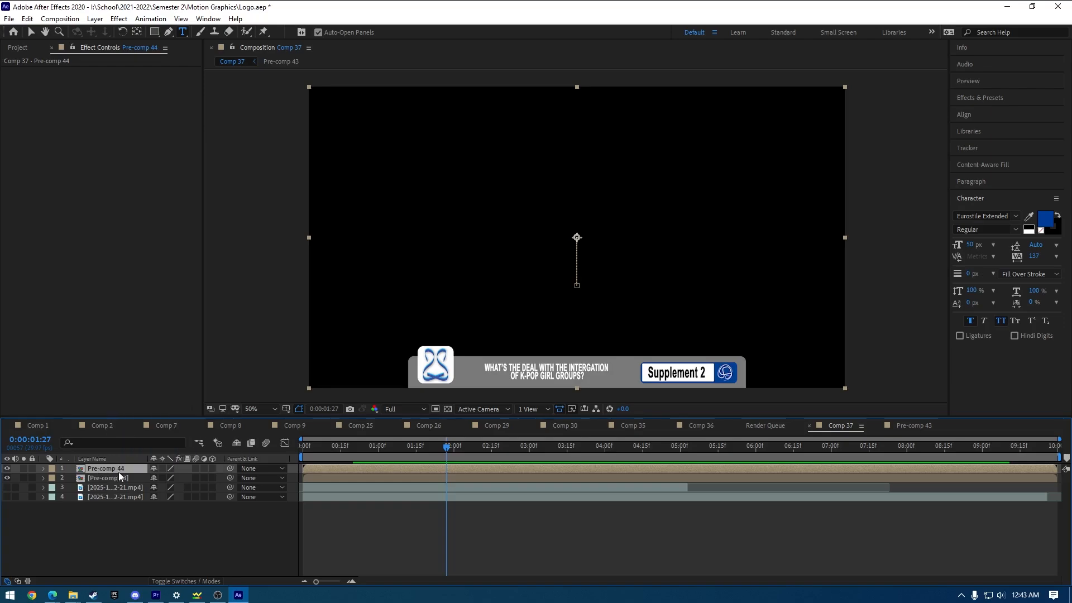
pyautogui.hotkey('ctrl', 'd')
# Open the duplicated and original pre-comp layers from Comp 37 to compare whether their label text is independent.
pyautogui.rightClick(124, 470)
pyautogui.doubleClick(126, 468)
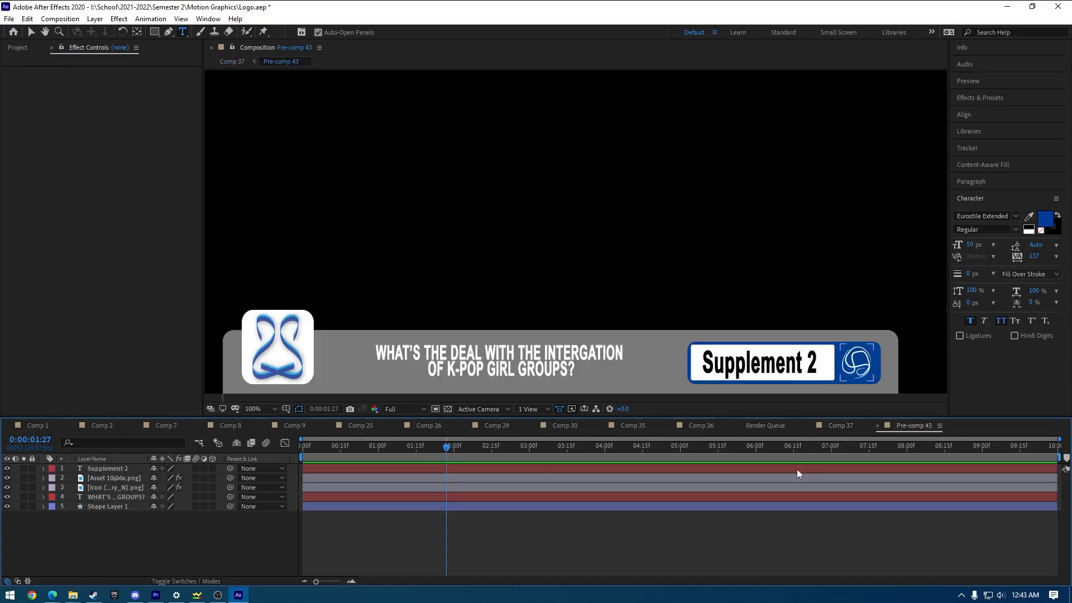
pyautogui.click(839, 429)
pyautogui.rightClick(118, 469)
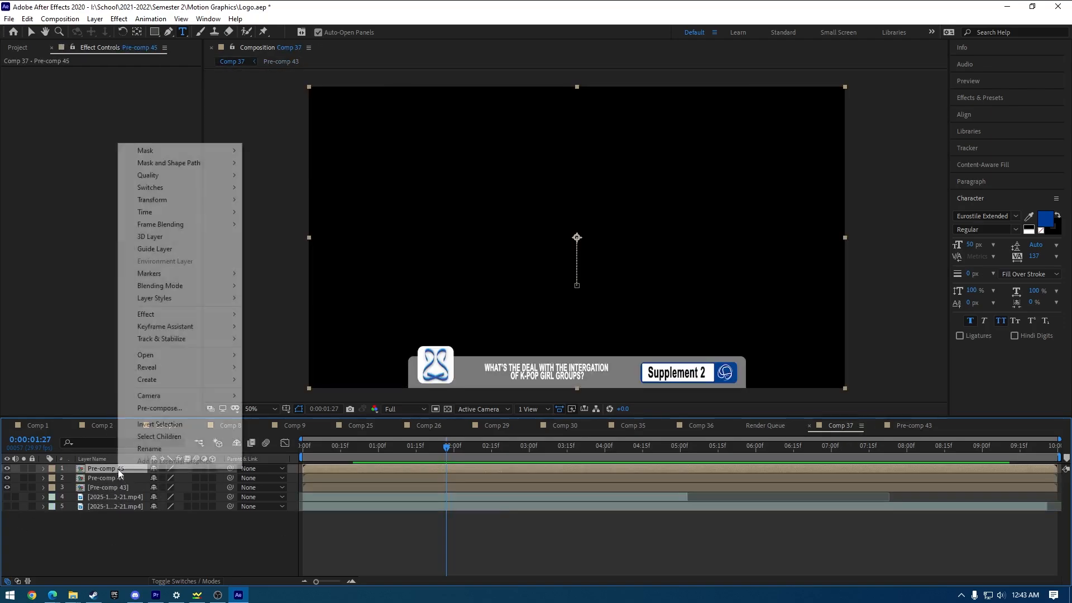
pyautogui.click(150, 448)
pyautogui.click(123, 468)
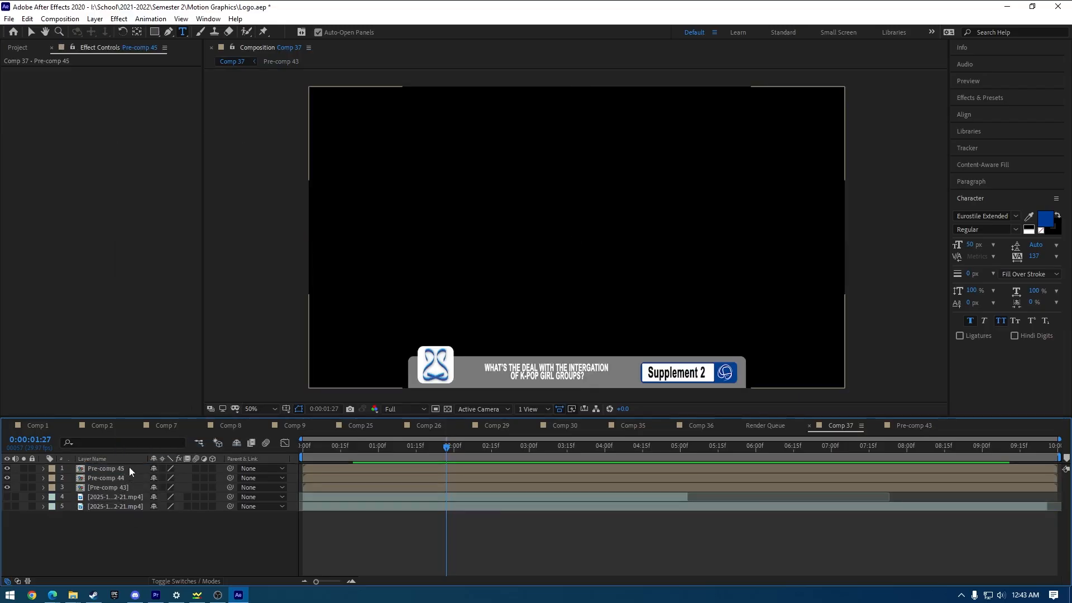
pyautogui.doubleClick(128, 468)
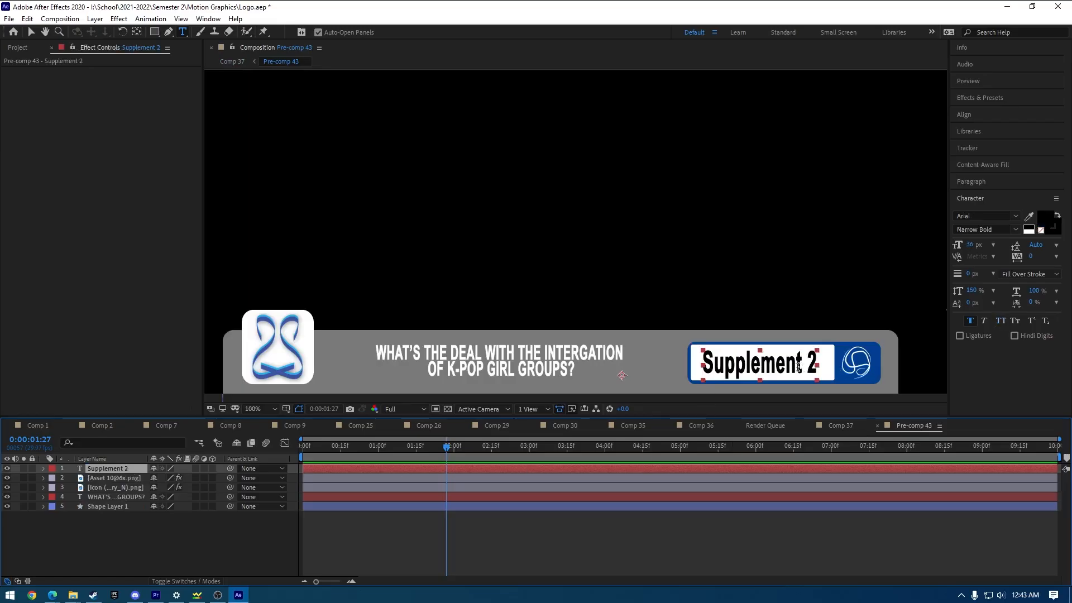
pyautogui.click(839, 427)
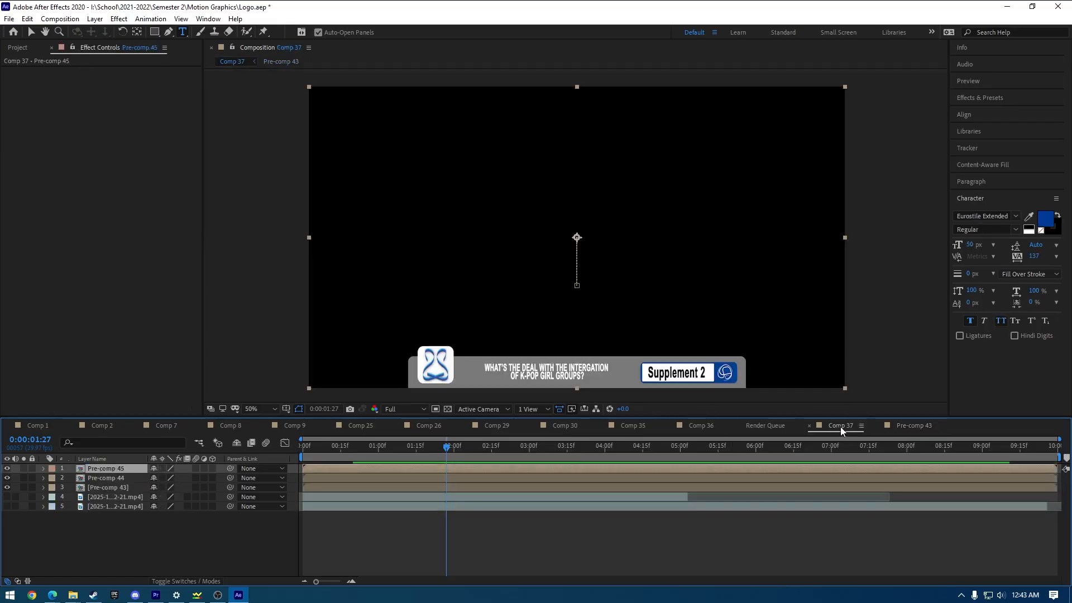
pyautogui.click(100, 478)
pyautogui.doubleClick(115, 488)
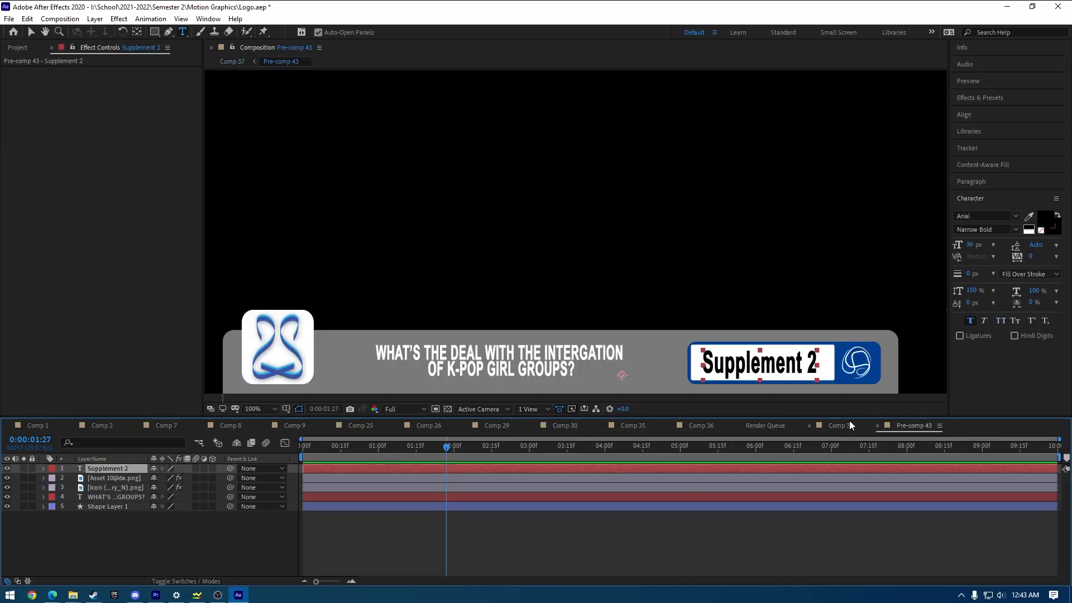
pyautogui.click(839, 426)
pyautogui.click(110, 478)
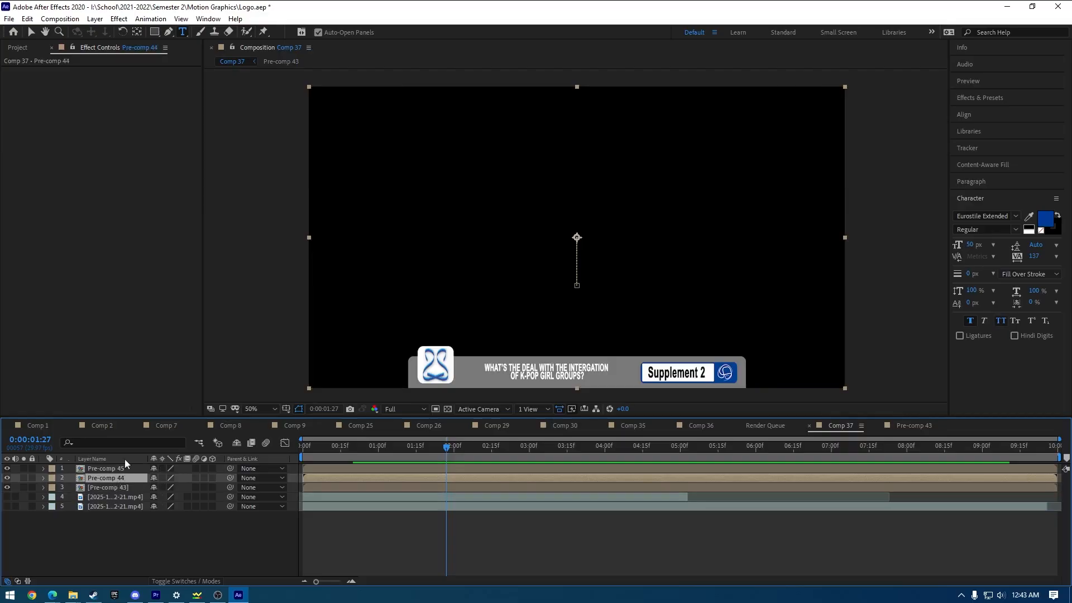
# Undo the Supplement 2 text change and the two duplicated pre-comp layers.
pyautogui.hotkey('ctrl', 'z')
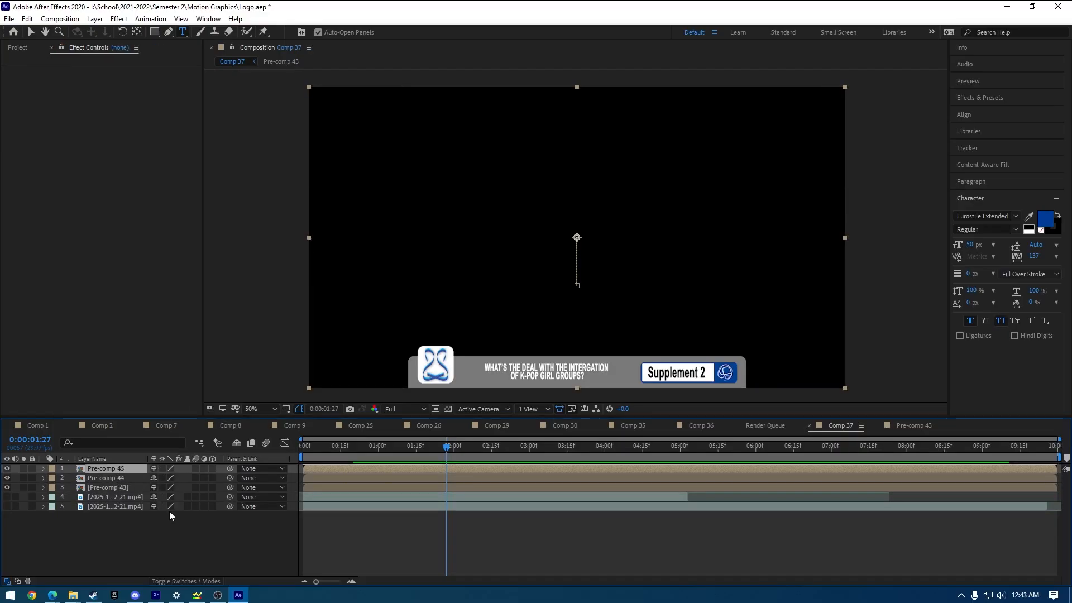
pyautogui.hotkey('ctrl', 'z')
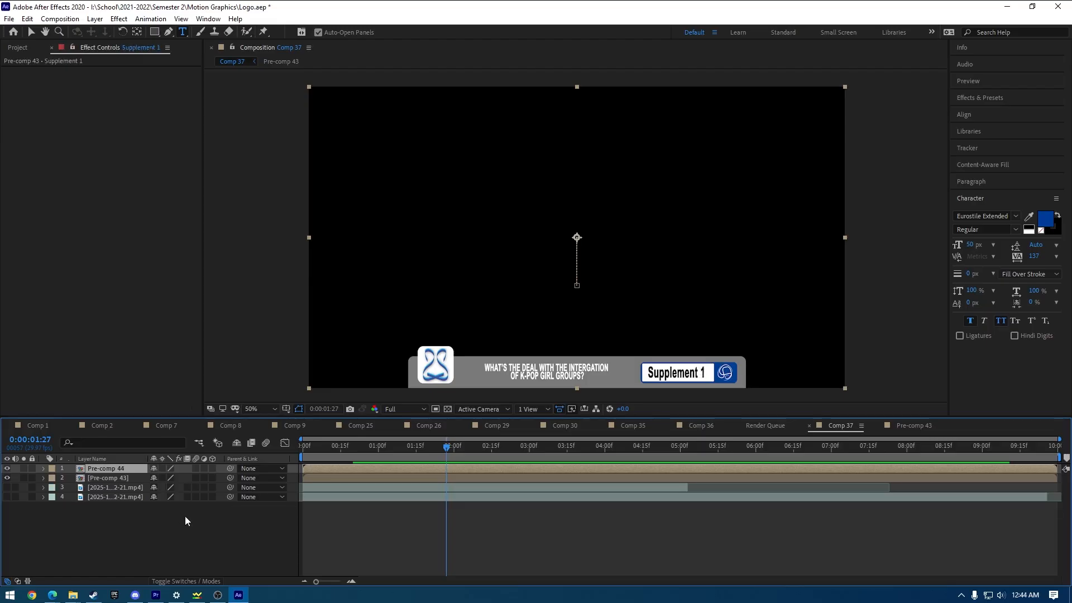
pyautogui.hotkey('ctrl', 'z')
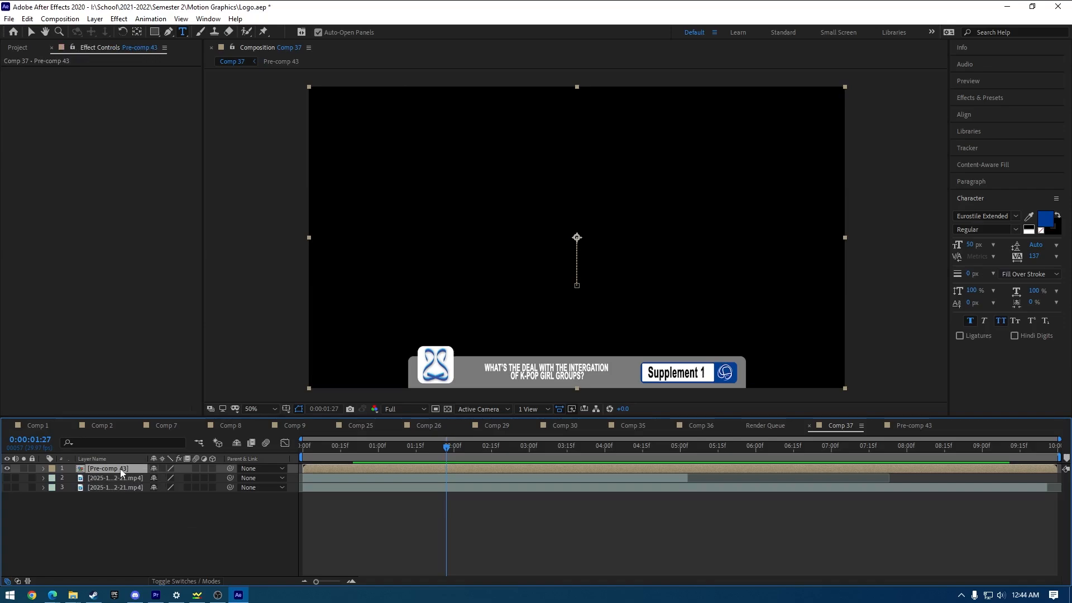
# Duplicate the Pre-comp 43 layer in Comp 37 with the lower copy hidden, and close Pre-comp 43's timeline.
pyautogui.hotkey('ctrl', 'd')
pyautogui.click(9, 477)
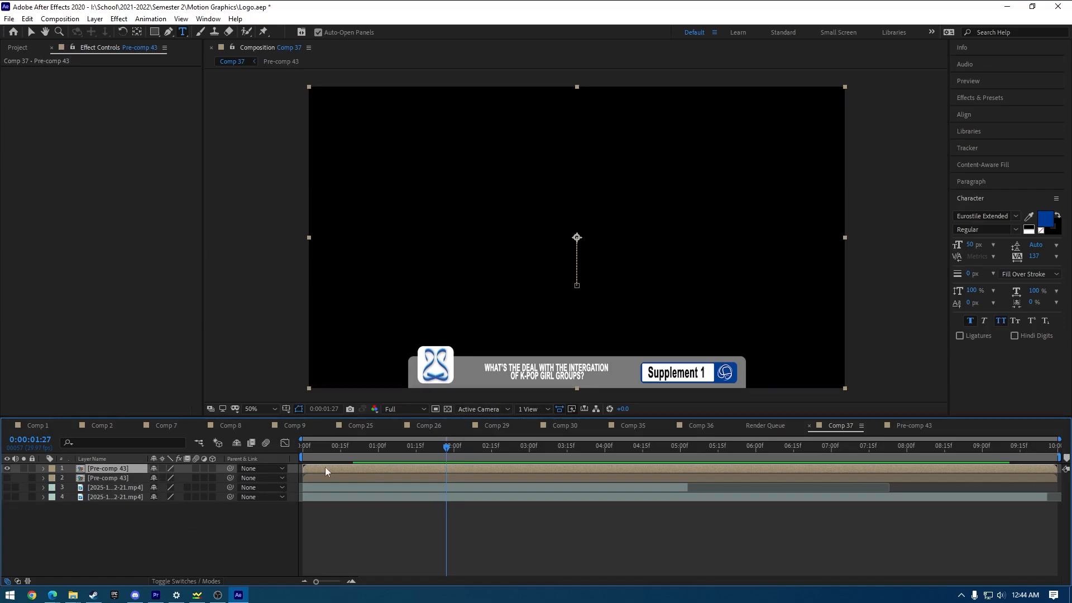
pyautogui.doubleClick(121, 468)
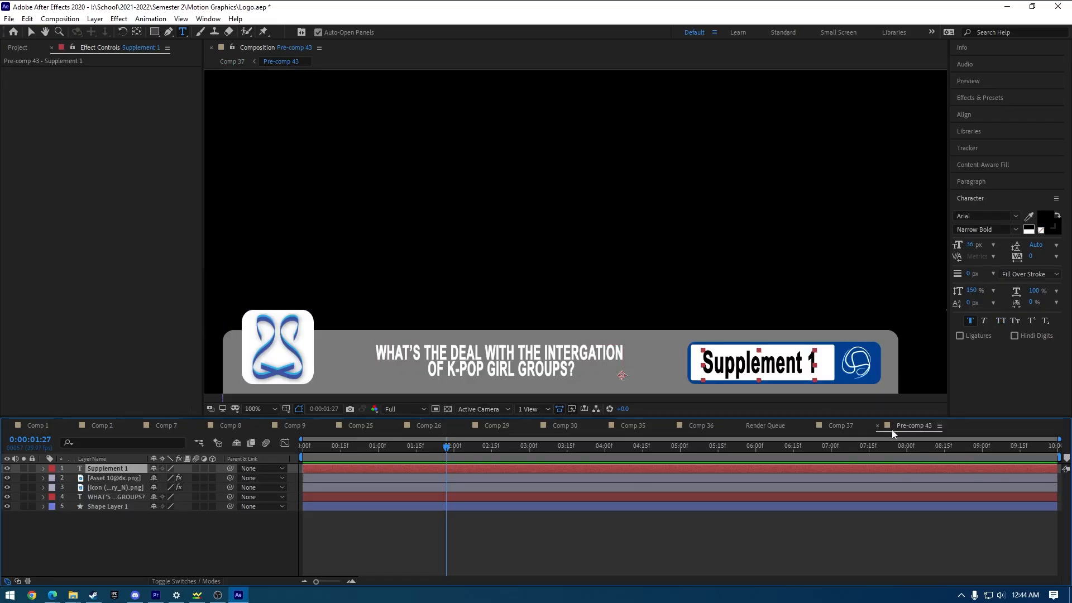
pyautogui.click(877, 427)
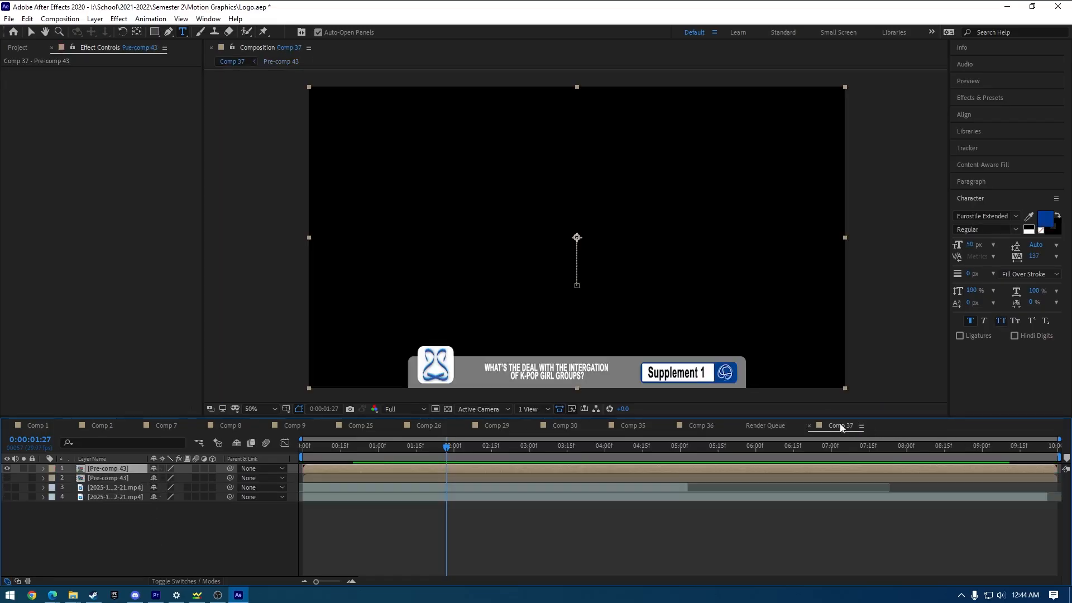
# Make the original Pre-comp 43 layer in Comp 37 visible again and delete its duplicate above it.
pyautogui.click(7, 478)
pyautogui.click(127, 468)
pyautogui.press('Delete')
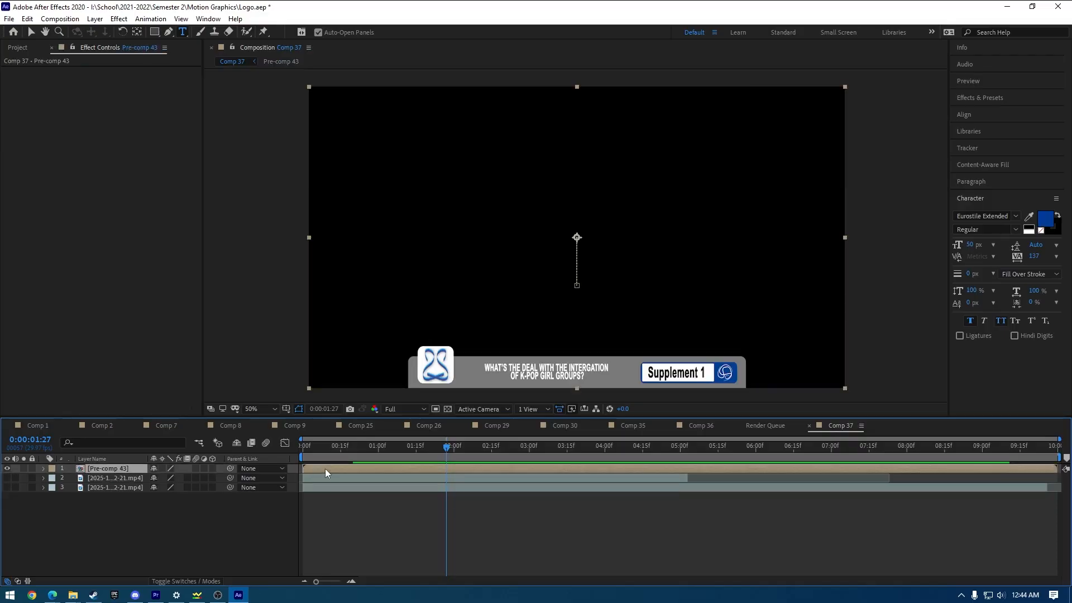
# Duplicate all five banner layers inside Pre-comp 43, cut the copies and paste them into Comp 37.
pyautogui.doubleClick(128, 468)
pyautogui.moveTo(361, 532); pyautogui.dragTo(315, 464)
pyautogui.click(135, 483)
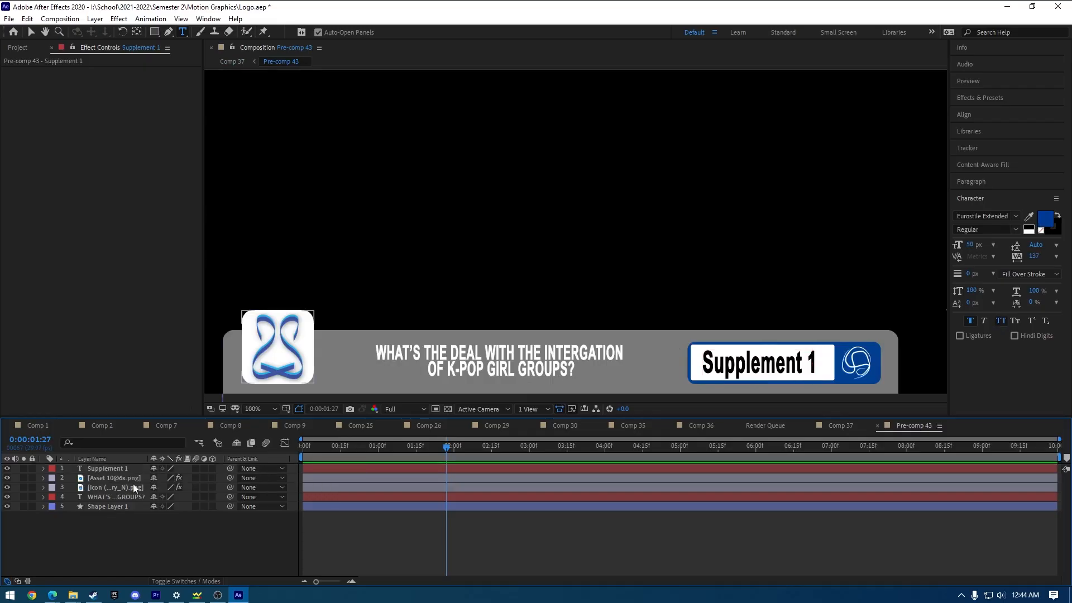
pyautogui.hotkey('ctrl', 'a')
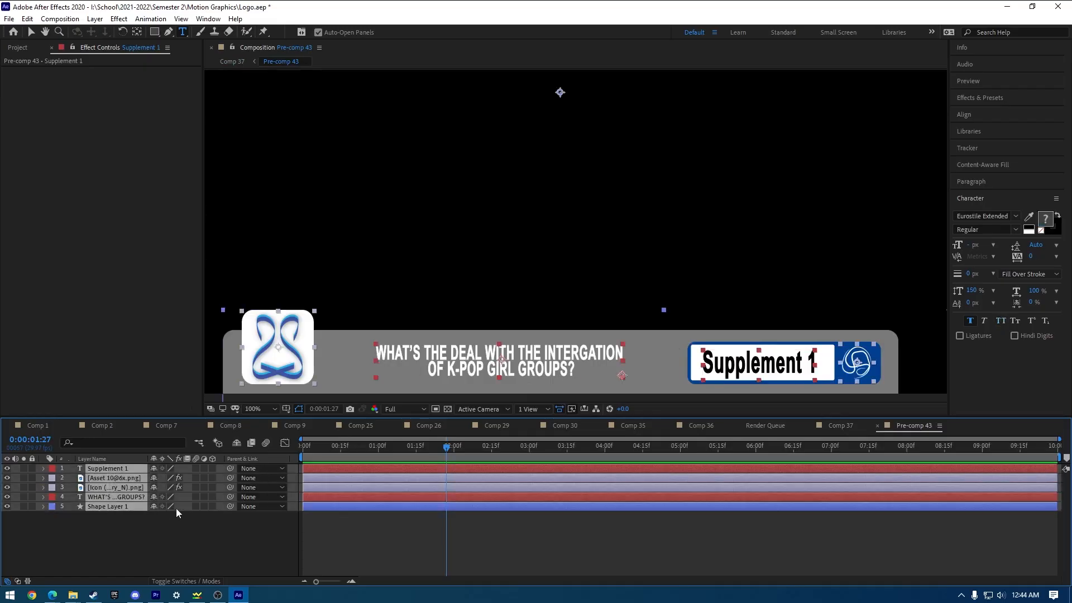
pyautogui.hotkey('ctrl', 'd')
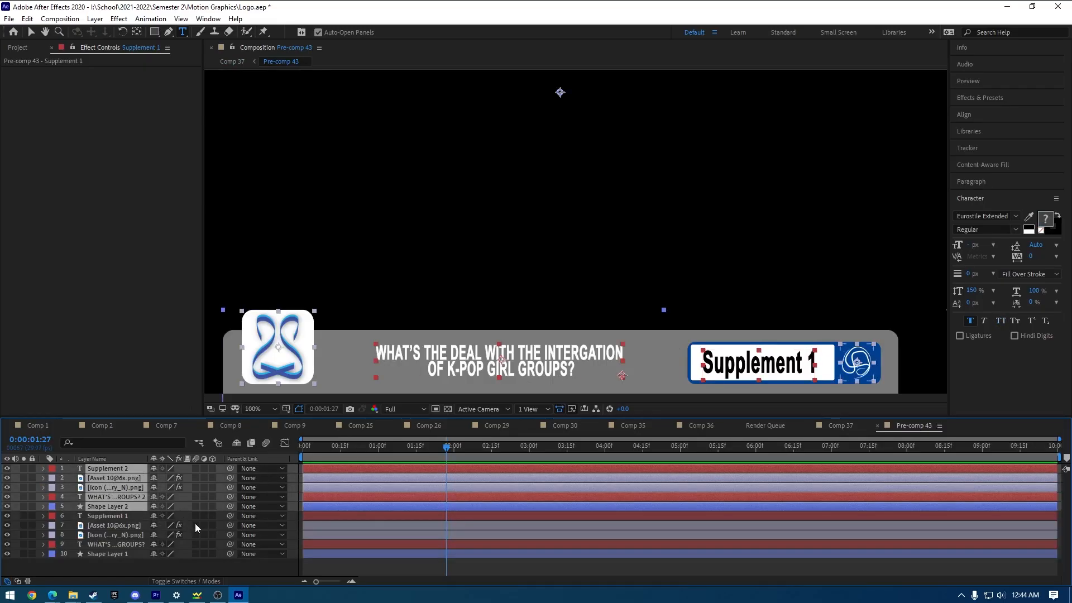
pyautogui.press('Delete')
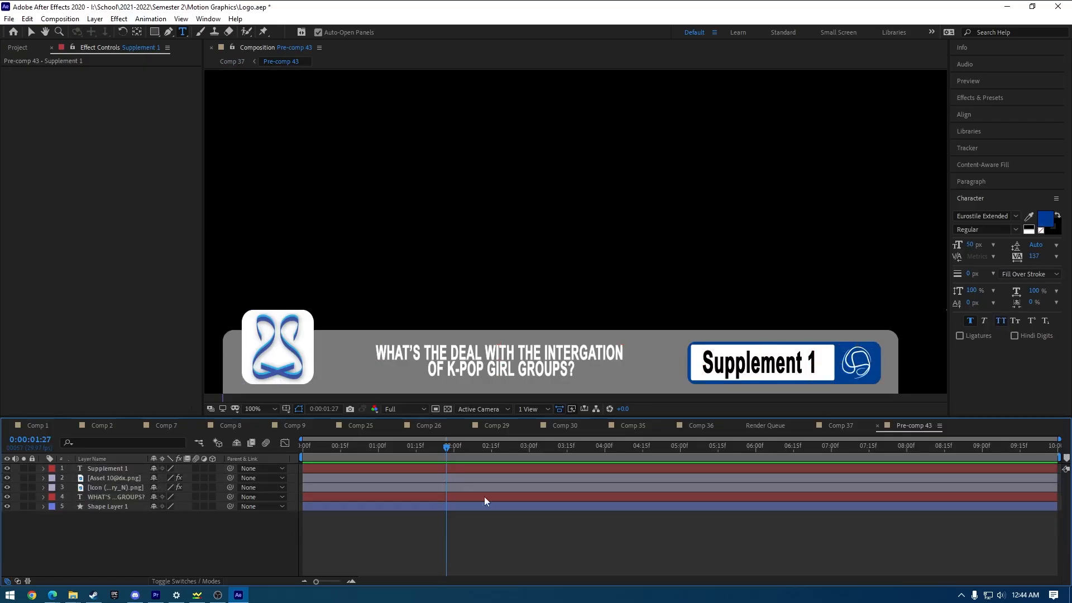
pyautogui.click(840, 428)
pyautogui.hotkey('ctrl', 'v')
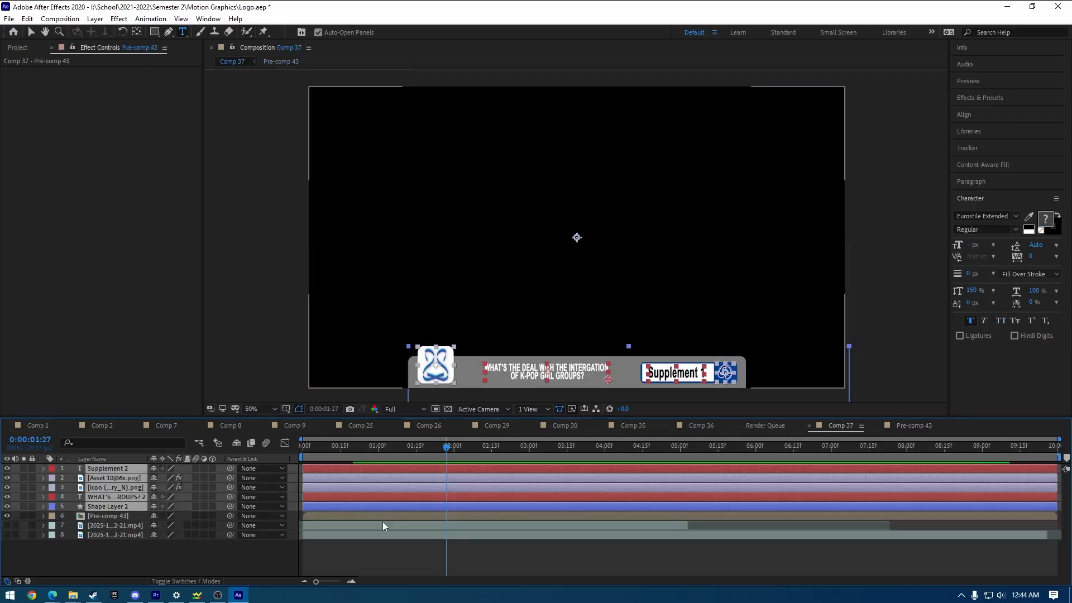
# Pre-compose the five pasted banner layers in Comp 37, moving all attributes into the new composition.
pyautogui.doubleClick(127, 493)
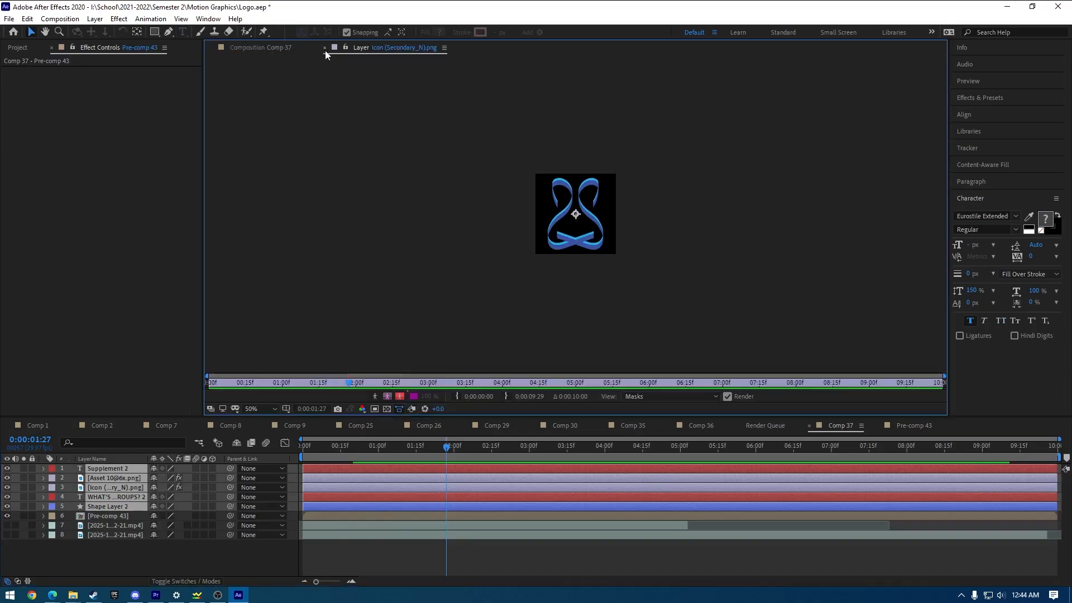
pyautogui.click(324, 48)
pyautogui.rightClick(129, 489)
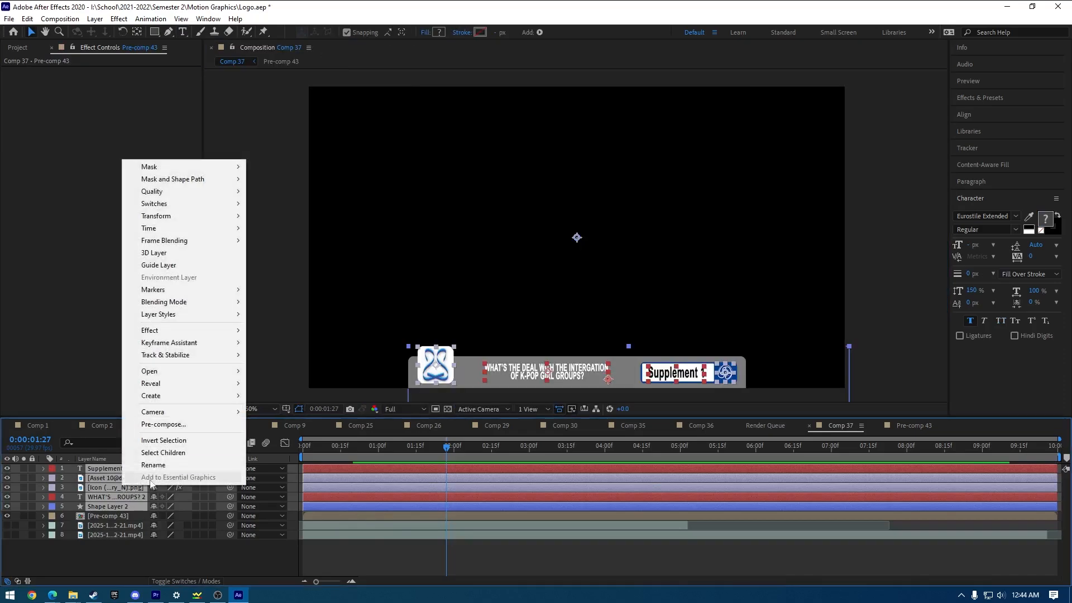
pyautogui.click(163, 424)
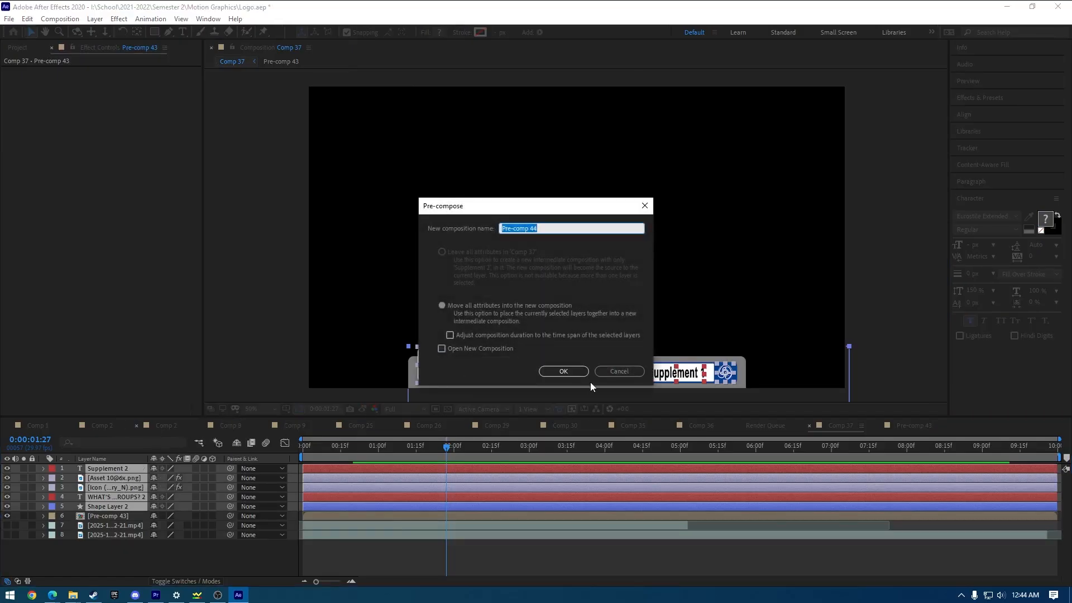
pyautogui.click(564, 371)
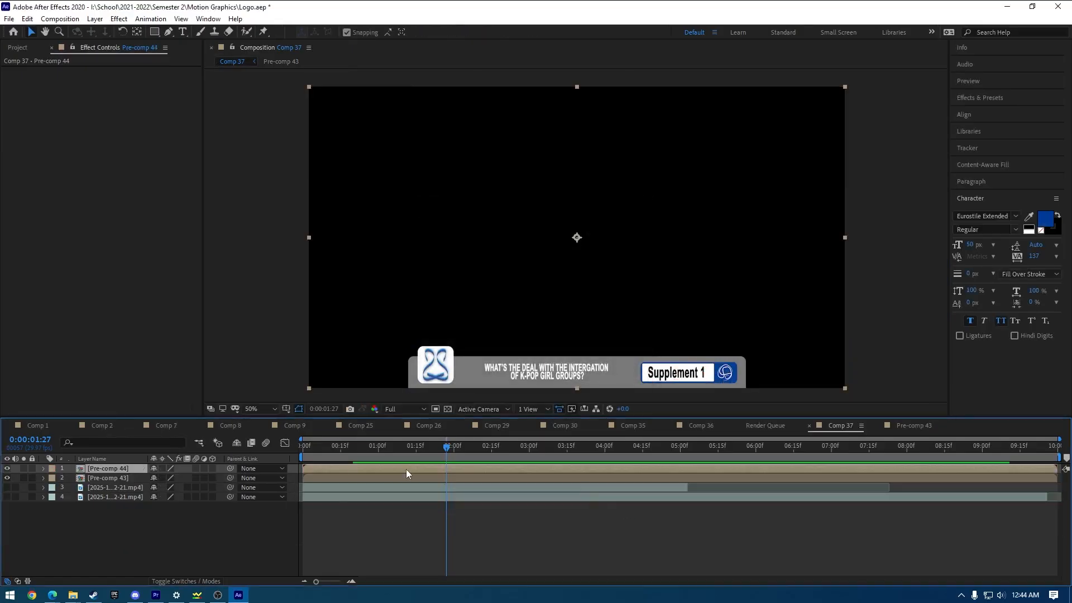
# Change the label text inside Pre-comp 44 to "Supplement 2" and compare it with the label in Pre-comp 43.
pyautogui.doubleClick(406, 469)
pyautogui.doubleClick(698, 372)
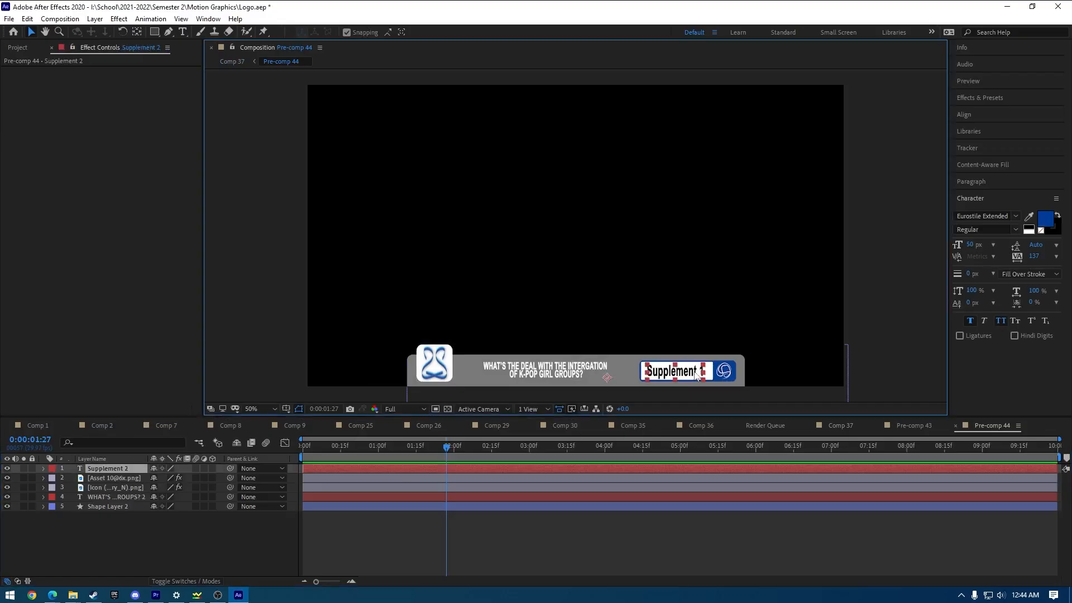
pyautogui.click(702, 372)
pyautogui.press('BackSpace')
pyautogui.write('2')
pyautogui.click(715, 535)
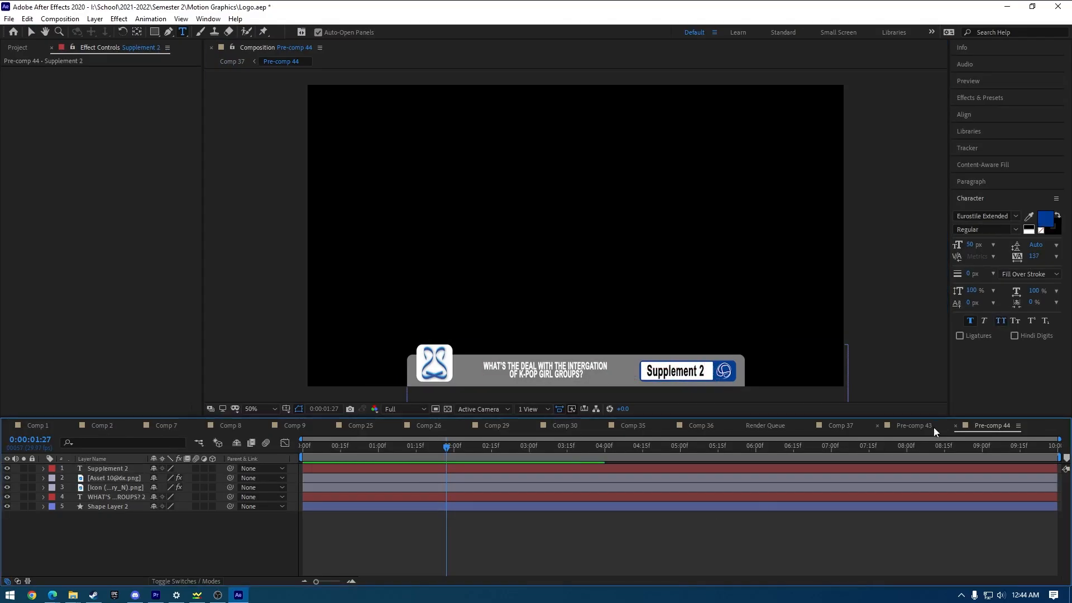
pyautogui.click(914, 426)
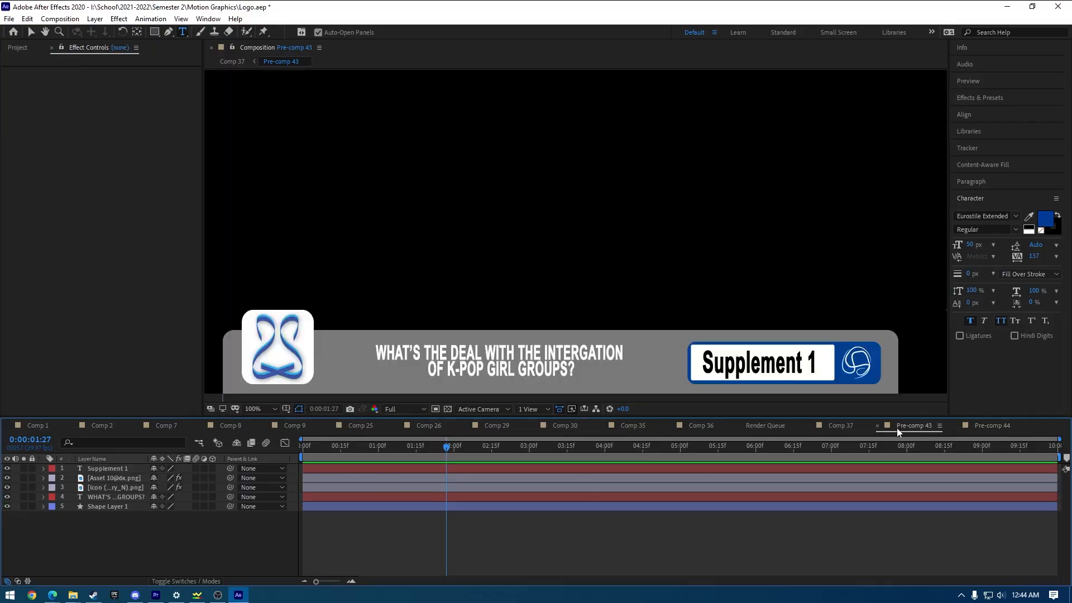
pyautogui.click(978, 429)
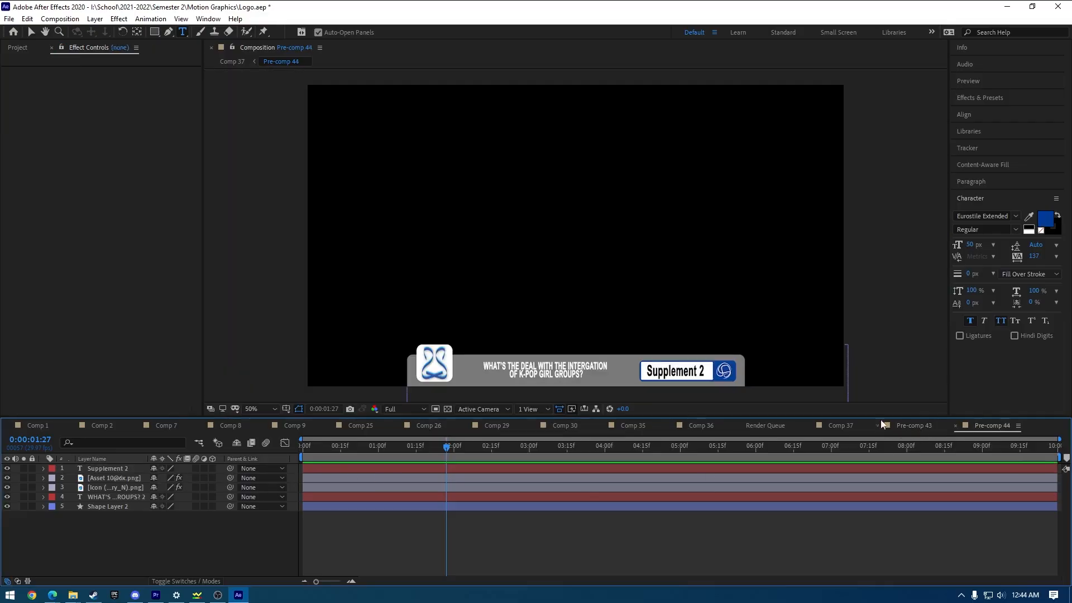
pyautogui.click(920, 427)
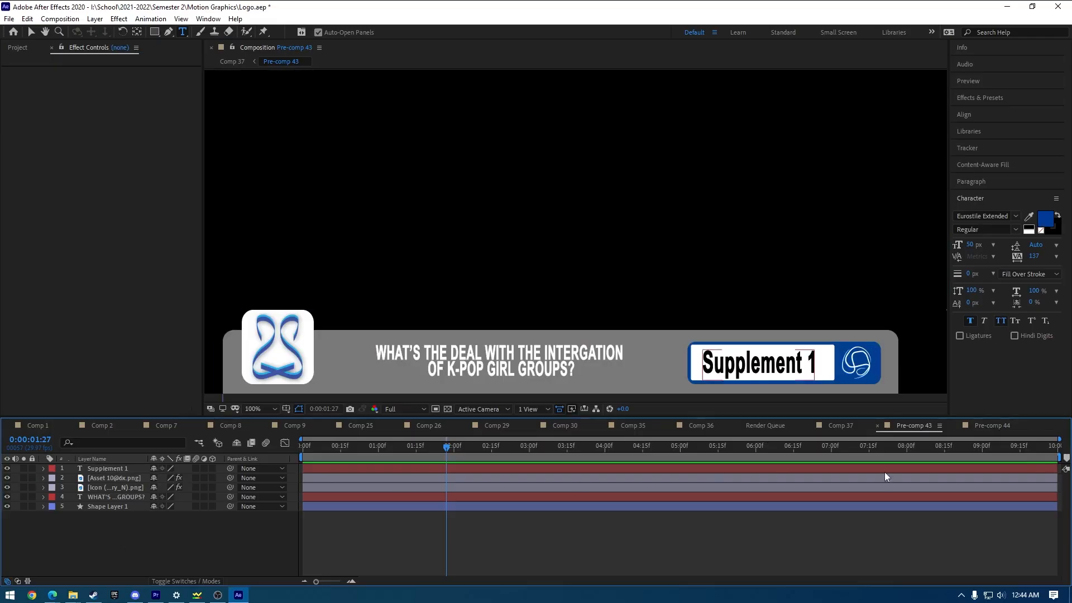
# Hide Pre-comp 43 in Comp 37, paste the banner layers again and pre-compose them.
pyautogui.click(859, 428)
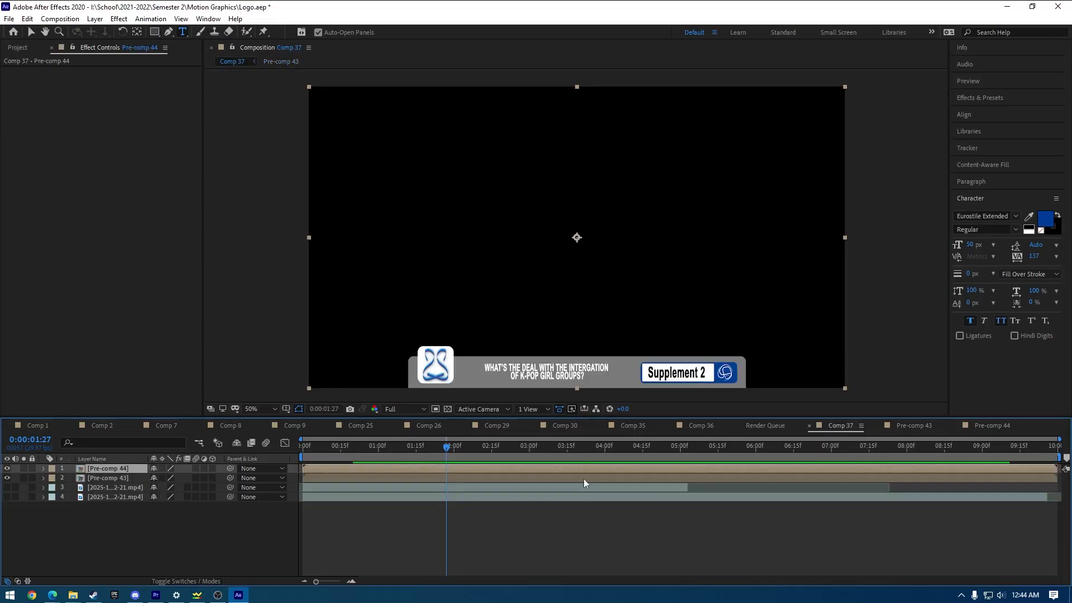
pyautogui.click(7, 468)
pyautogui.hotkey('ctrl', 'v')
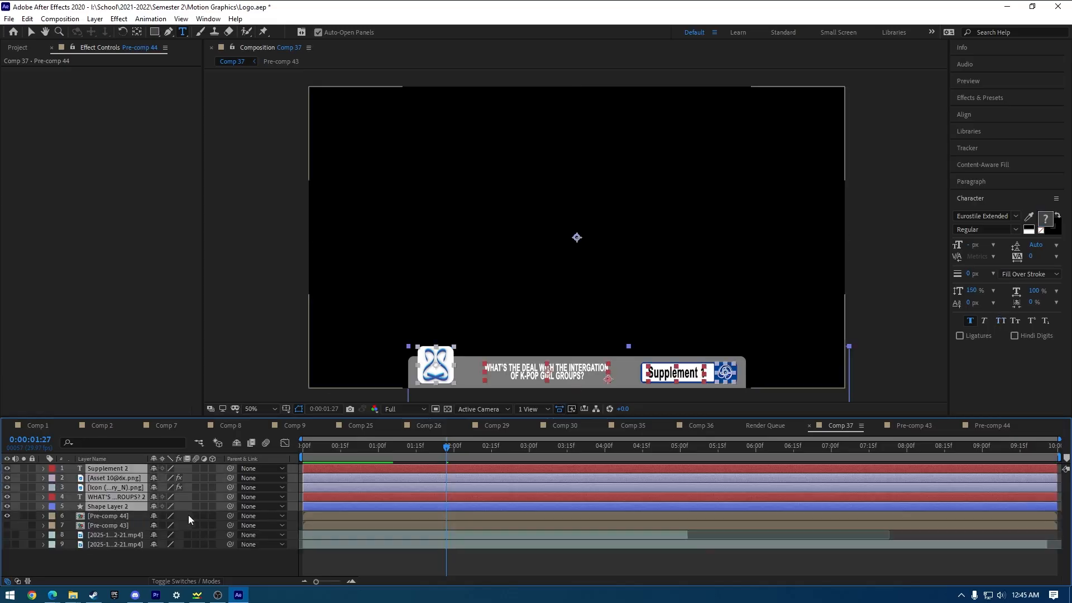
pyautogui.rightClick(128, 495)
pyautogui.click(221, 436)
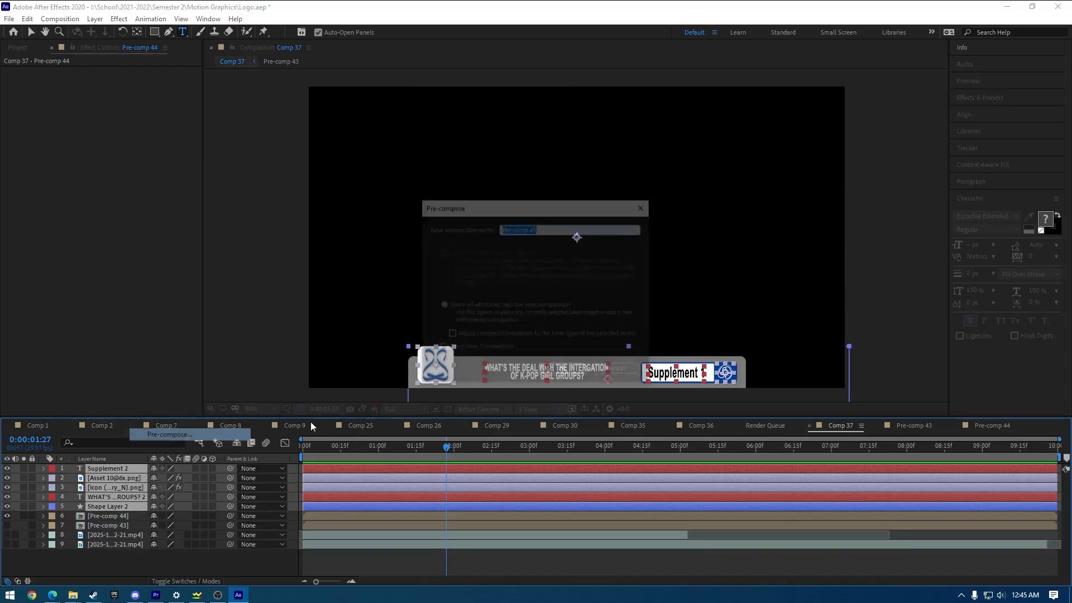
pyautogui.click(567, 371)
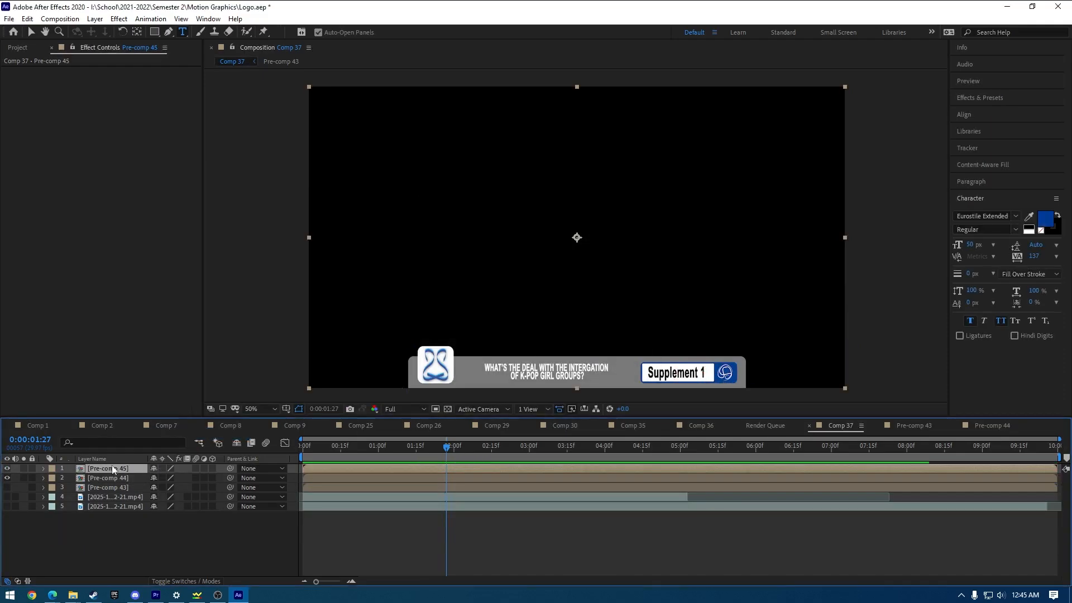
# Open Pre-comp 45 and change its label text to "Supplement 3".
pyautogui.doubleClick(117, 468)
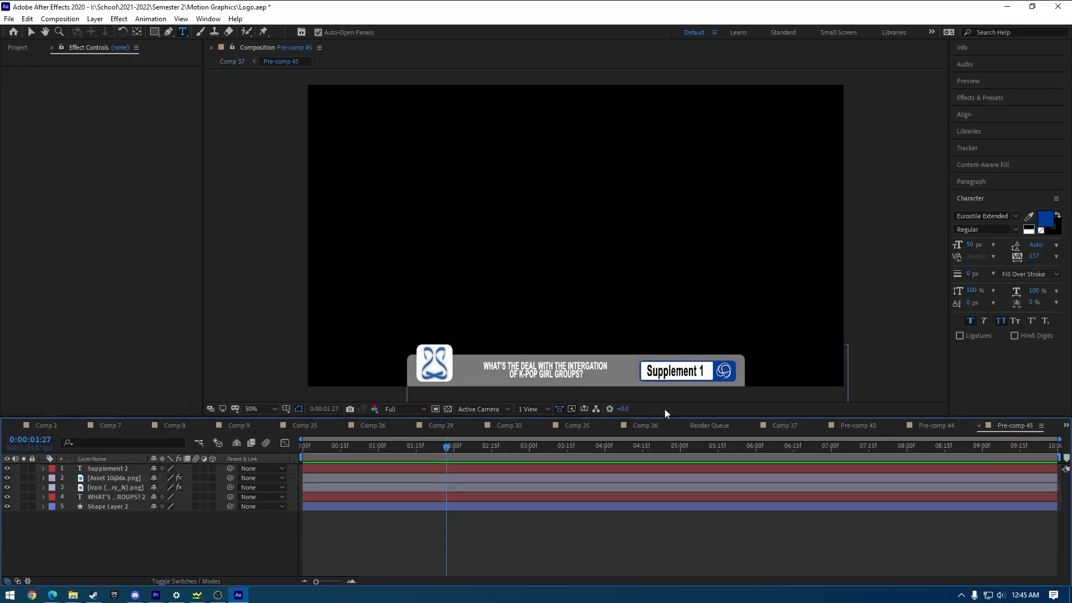
pyautogui.click(703, 372)
pyautogui.press('BackSpace')
pyautogui.write('3')
pyautogui.click(804, 551)
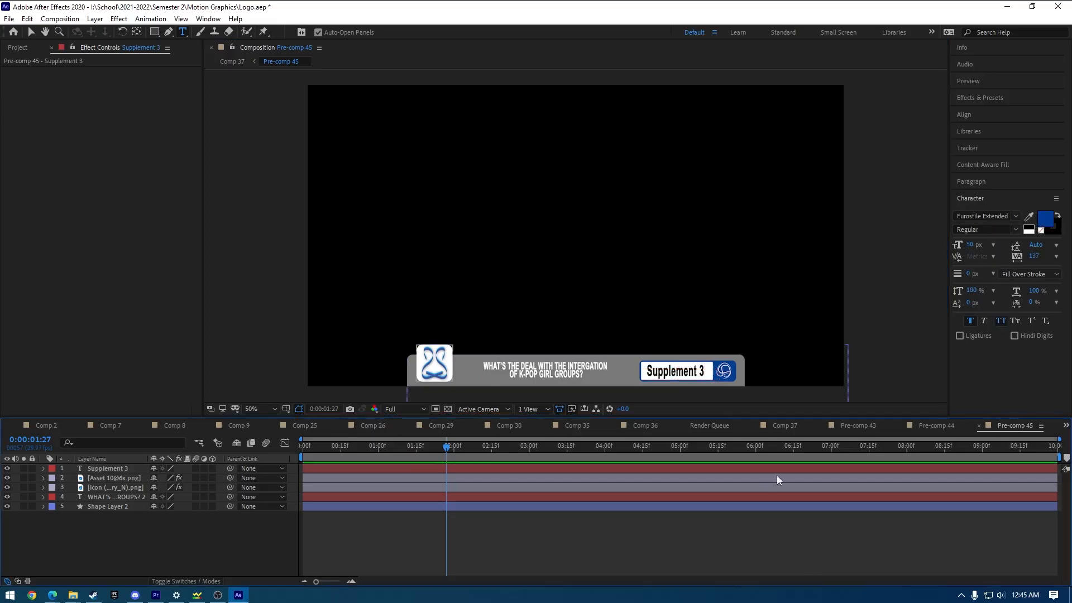
# Paste the banner layers into Comp 37 once more and change their label text to "Supplement 4".
pyautogui.click(873, 426)
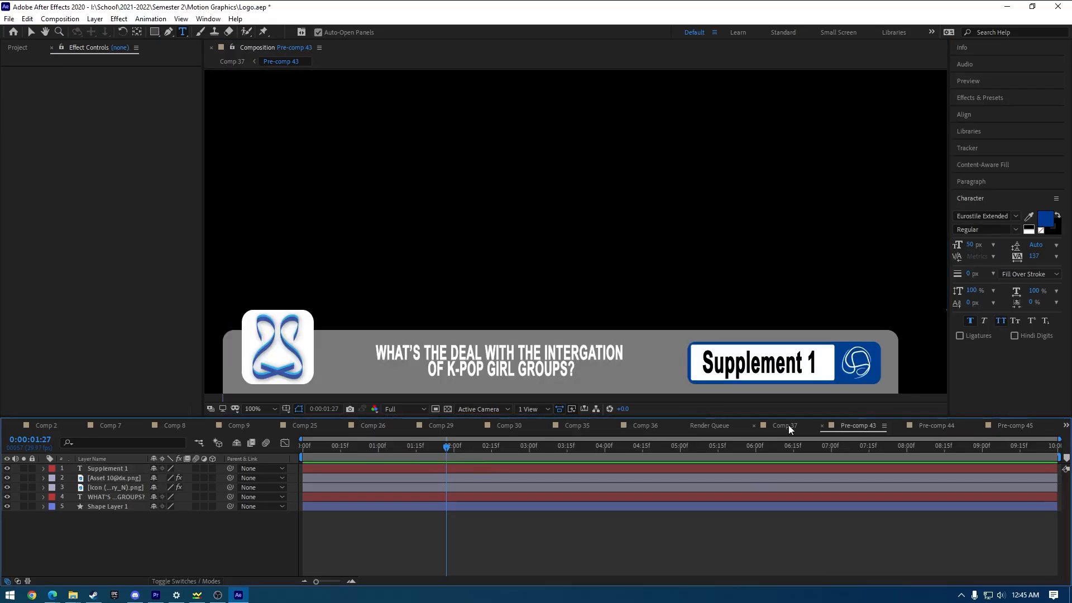
pyautogui.click(785, 426)
pyautogui.click(178, 526)
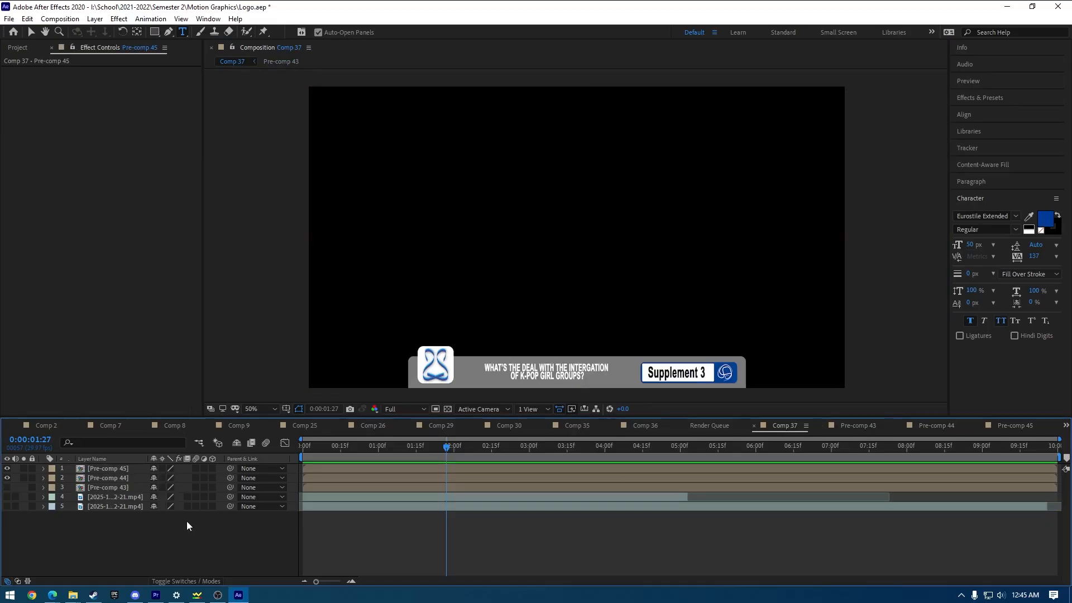
pyautogui.hotkey('ctrl', 'v')
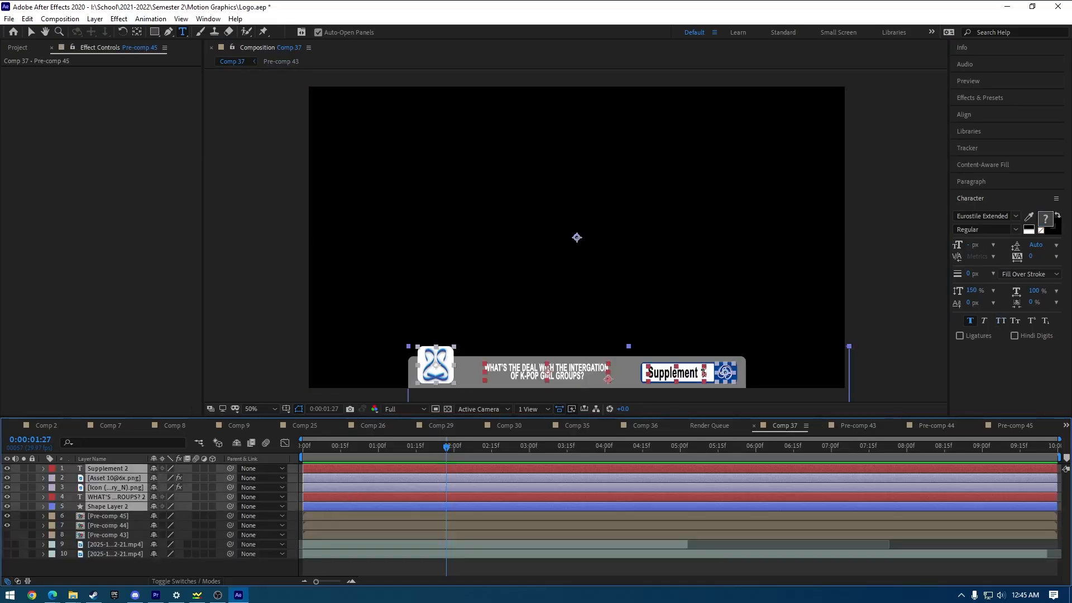
pyautogui.click(703, 372)
pyautogui.press('BackSpace')
pyautogui.write('4')
pyautogui.click(200, 567)
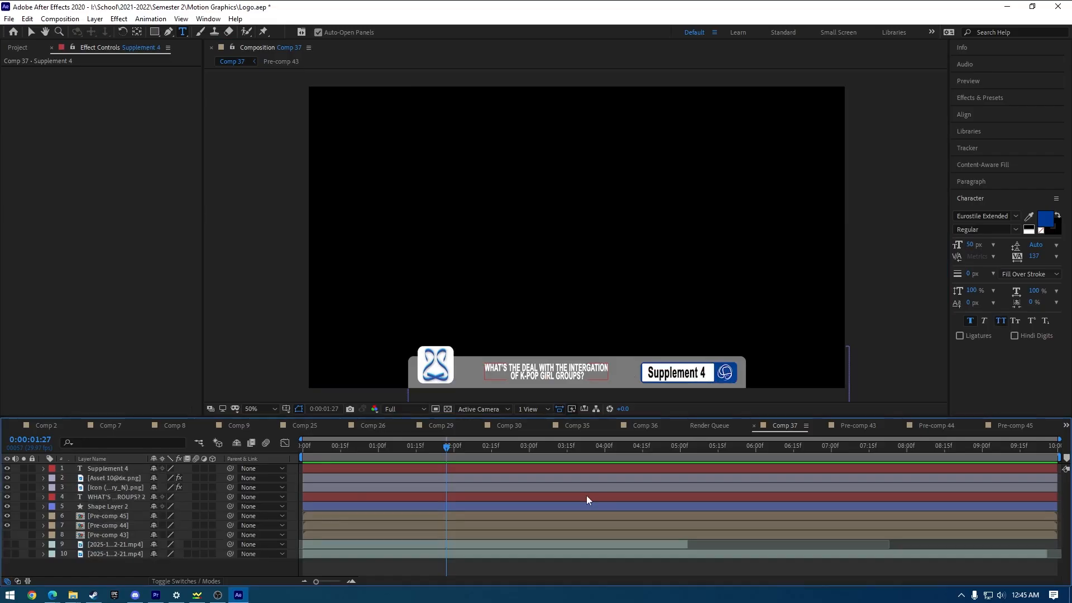
# Pre-compose the five Supplement 4 banner layers in Comp 37 into one new composition.
pyautogui.click(119, 504)
pyautogui.keyDown('shift'); pyautogui.click(122, 470); pyautogui.keyUp('shift')
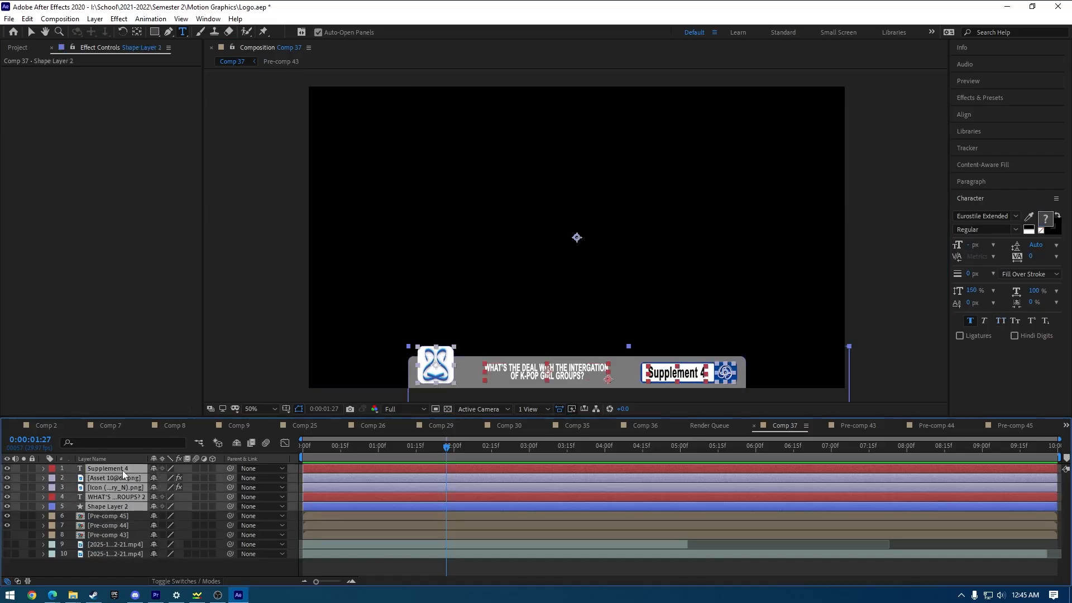
pyautogui.rightClick(122, 470)
pyautogui.click(162, 408)
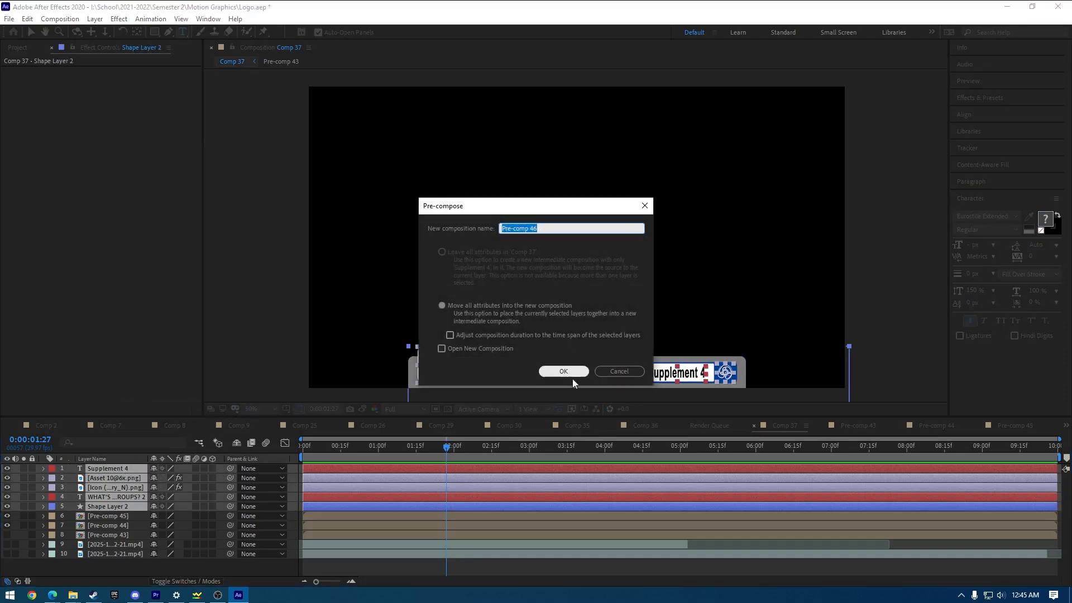
pyautogui.click(559, 371)
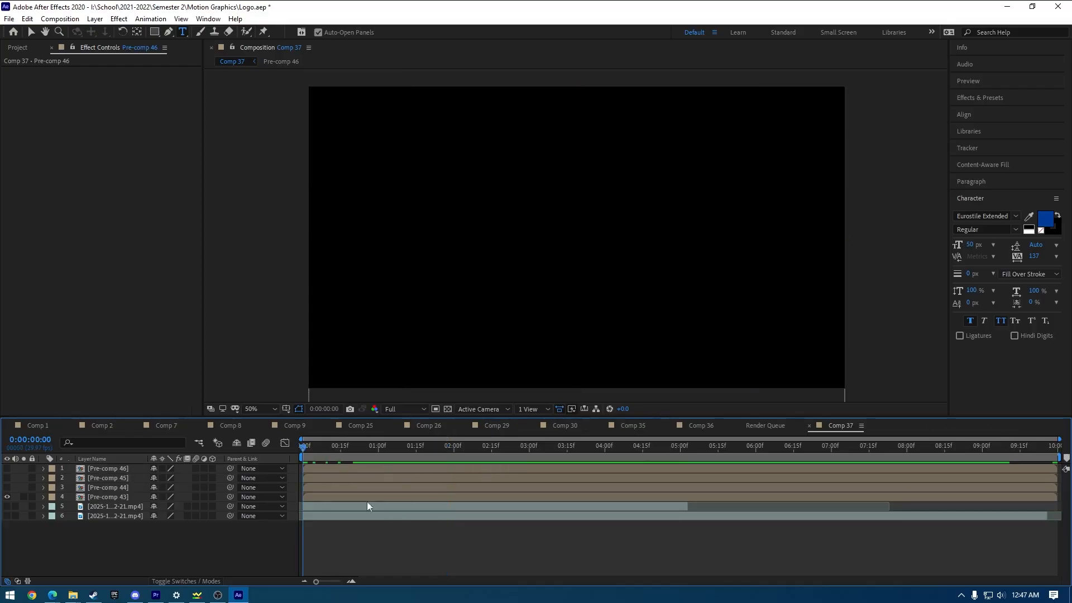
# Set the duration of Comp 37 to 50 seconds in its composition settings.
pyautogui.click(860, 426)
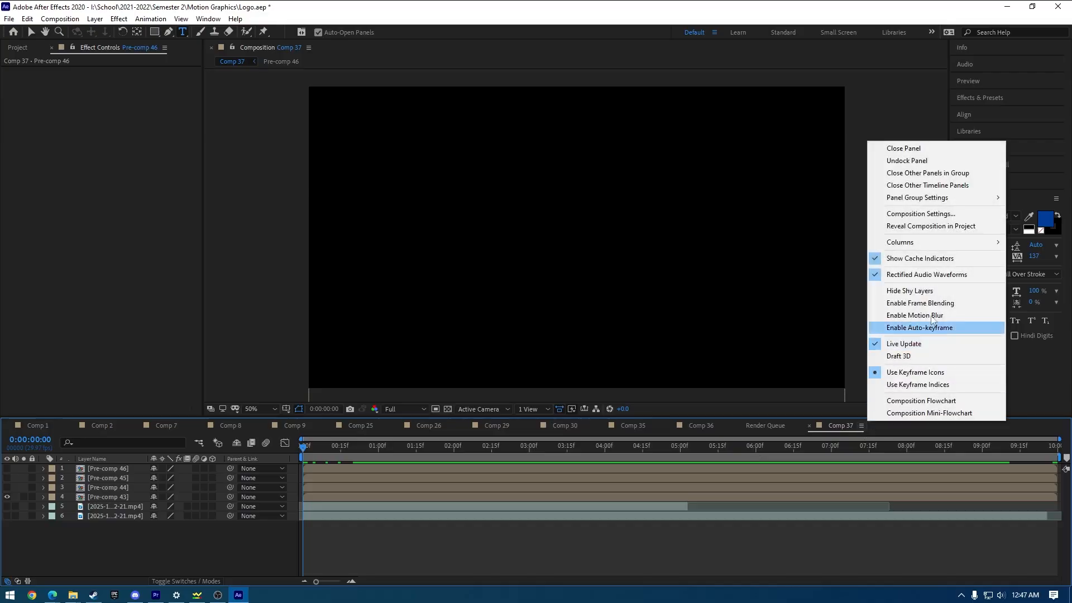
pyautogui.click(937, 215)
pyautogui.click(467, 327)
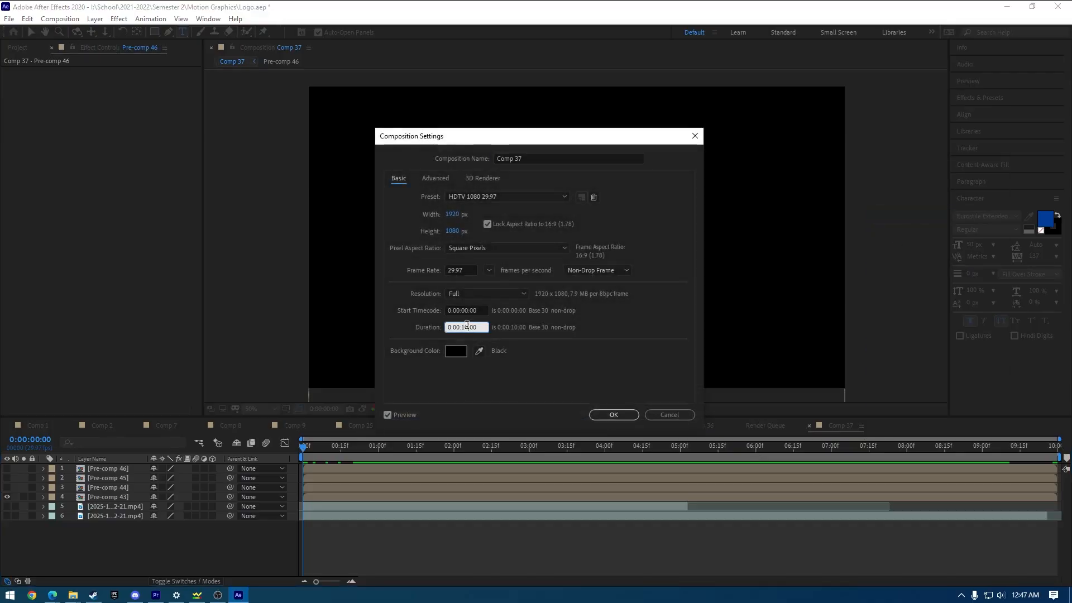
pyautogui.press('BackSpace')
pyautogui.write('5')
pyautogui.click(612, 415)
# Place the pre-comp layers end to end, starting Pre-comp 44 at 10 s, Pre-comp 45 at 20 s and Pre-comp 46 at 30 s.
pyautogui.moveTo(335, 581); pyautogui.dragTo(330, 582)
pyautogui.moveTo(330, 487); pyautogui.dragTo(603, 494)
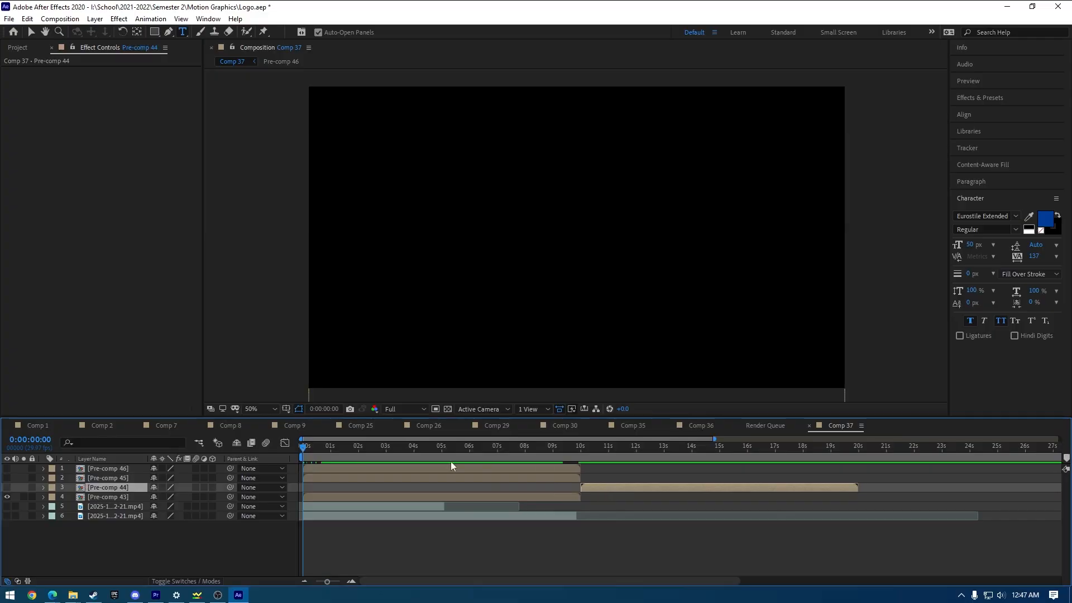
pyautogui.moveTo(353, 477); pyautogui.dragTo(842, 477)
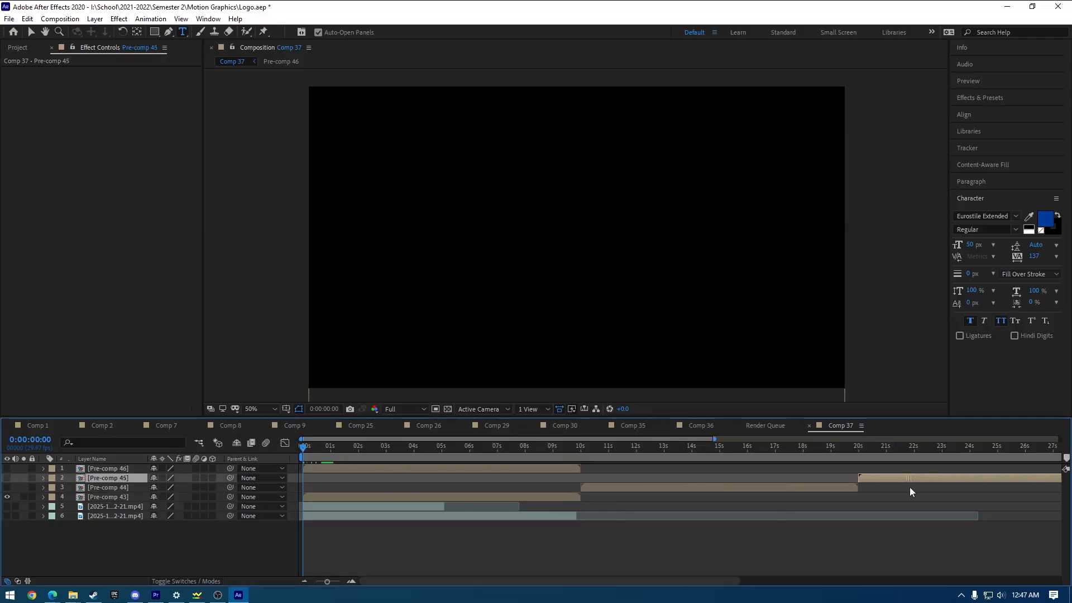
pyautogui.moveTo(371, 468); pyautogui.dragTo(624, 474)
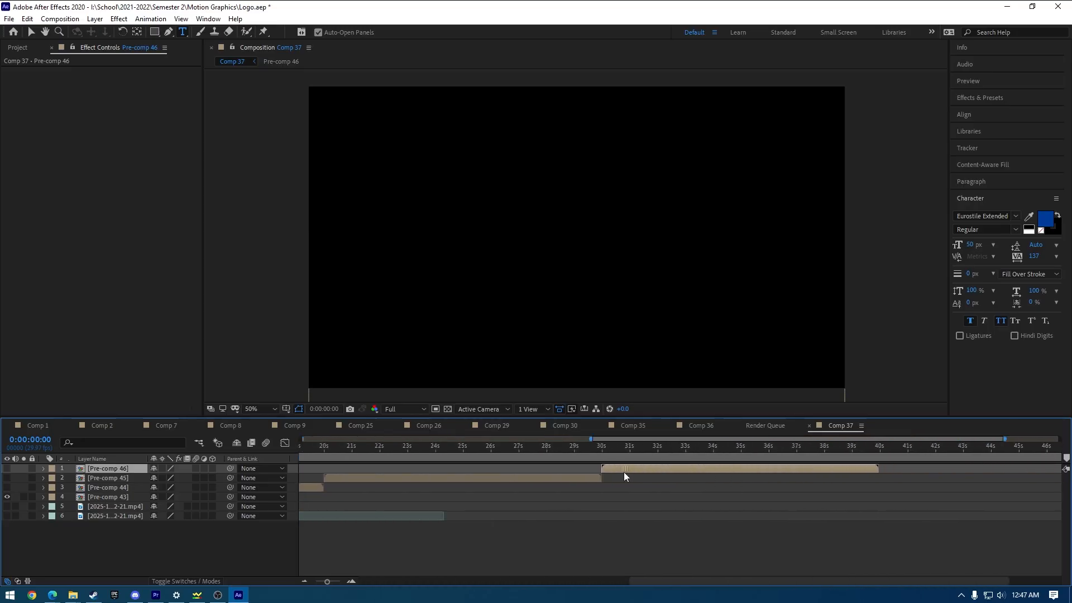
# Move the playhead to 0:00:40:00, at the end of the Pre-comp 46 layer.
pyautogui.moveTo(661, 581); pyautogui.dragTo(420, 581)
pyautogui.click(530, 446)
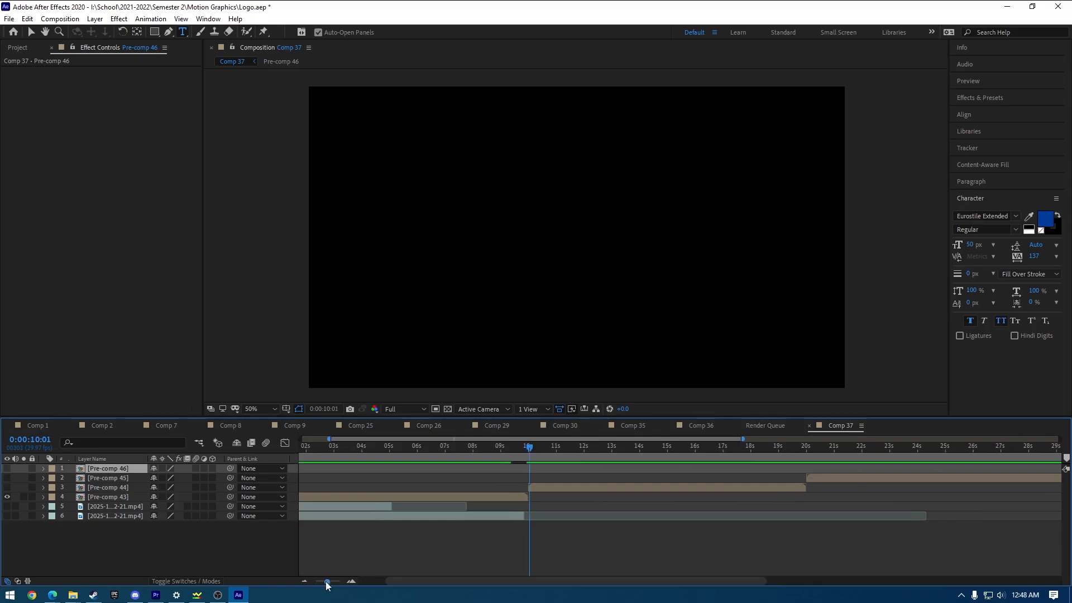
pyautogui.moveTo(327, 583); pyautogui.dragTo(347, 581)
pyautogui.moveTo(647, 447); pyautogui.dragTo(661, 485)
pyautogui.moveTo(654, 447); pyautogui.dragTo(722, 517)
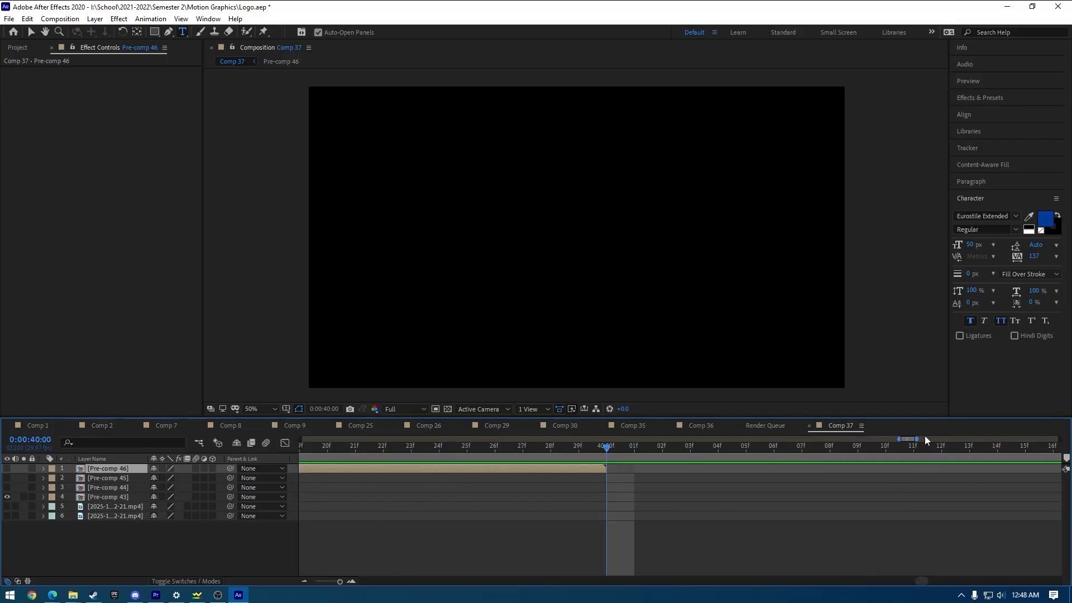
# End the Comp 37 work area at 0:00:40:00, where the Pre-comp 46 layer finishes, and show the whole timeline.
pyautogui.moveTo(898, 439); pyautogui.dragTo(417, 451)
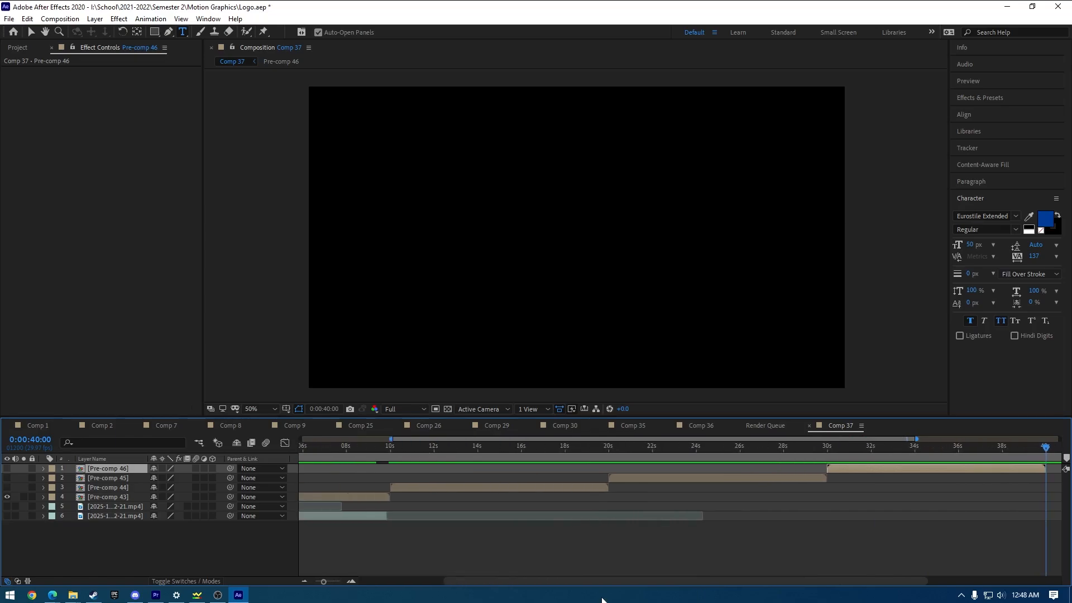
pyautogui.moveTo(499, 580); pyautogui.dragTo(599, 581)
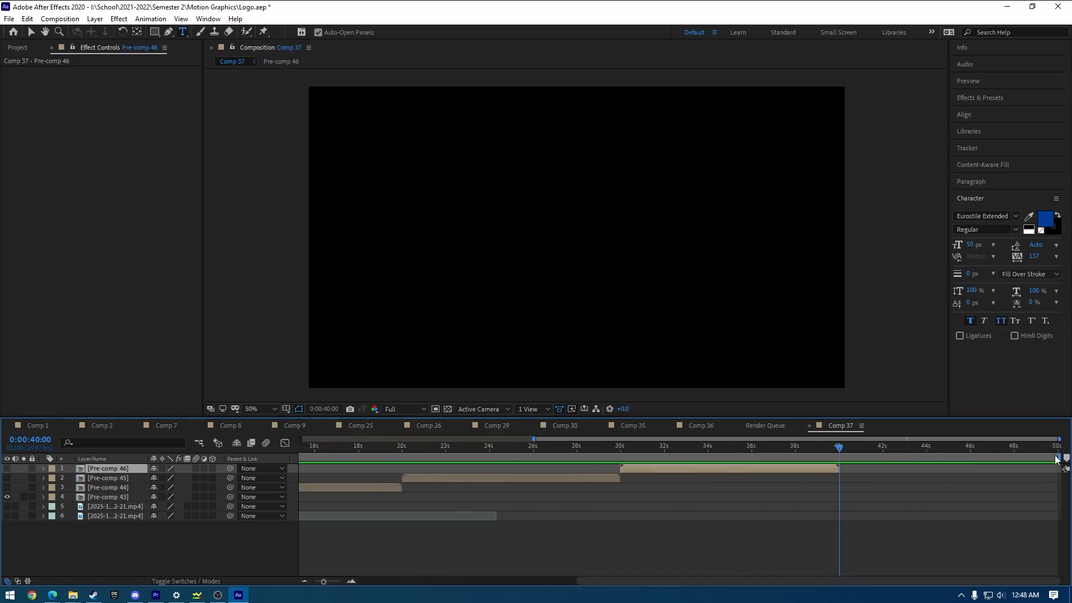
pyautogui.moveTo(1060, 458); pyautogui.dragTo(842, 458)
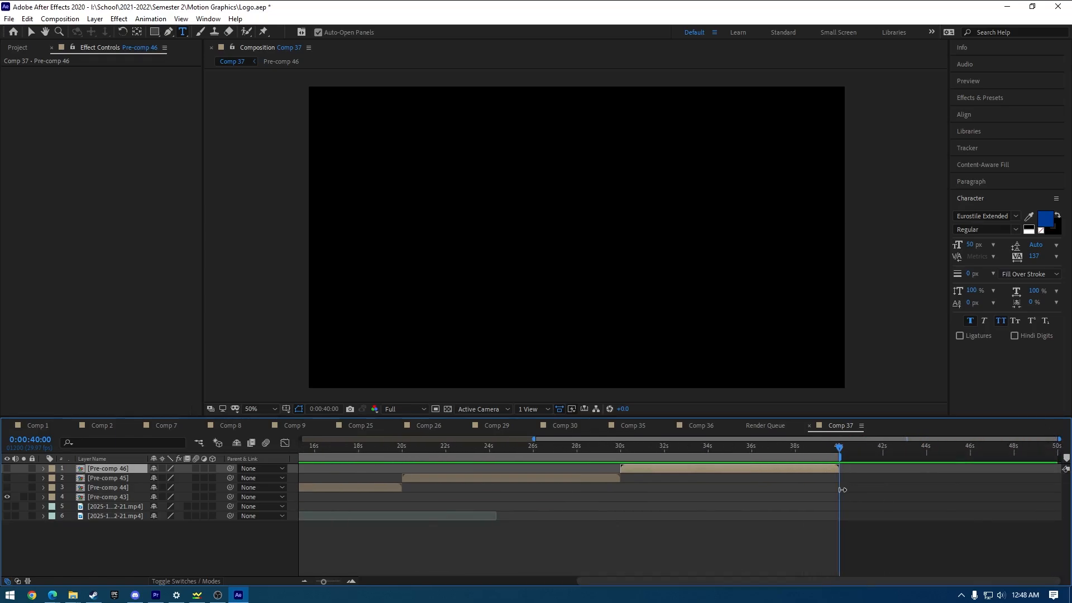
pyautogui.moveTo(323, 582)
pyautogui.mouseDown()
pyautogui.moveTo(333, 582)
pyautogui.moveTo(315, 582)
pyautogui.mouseUp()
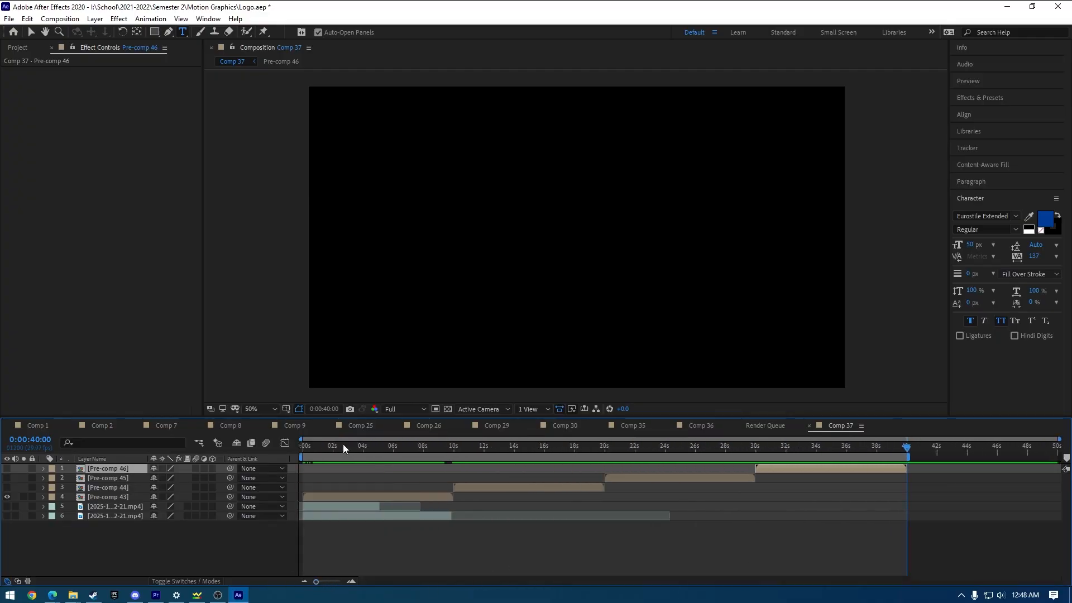
# Preview the Comp 37 banner animation from the beginning of the timeline.
pyautogui.press('Home')
pyautogui.press('space')
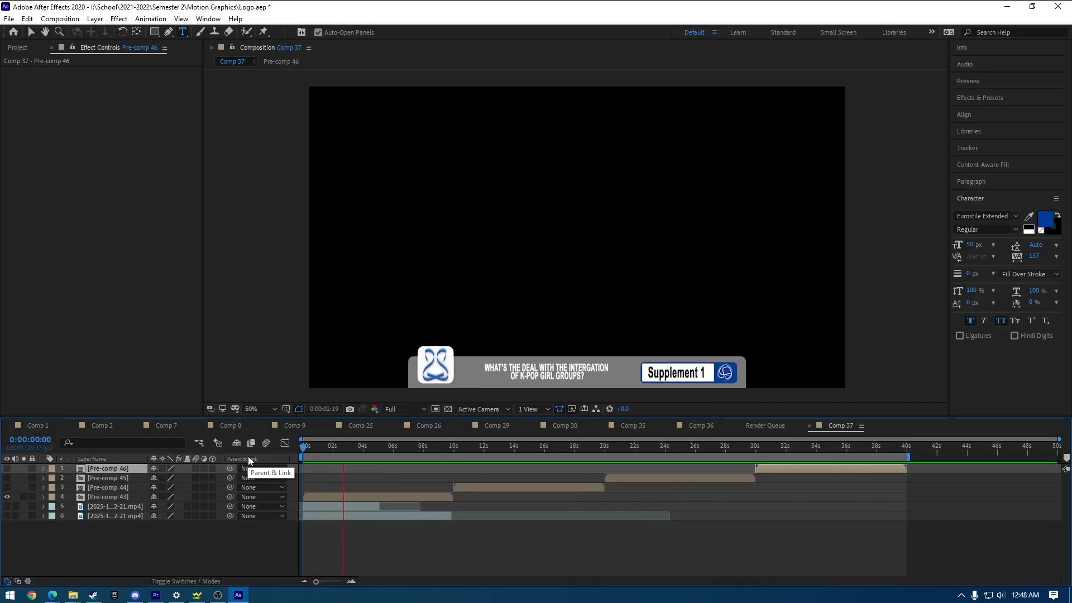
pyautogui.press('space')
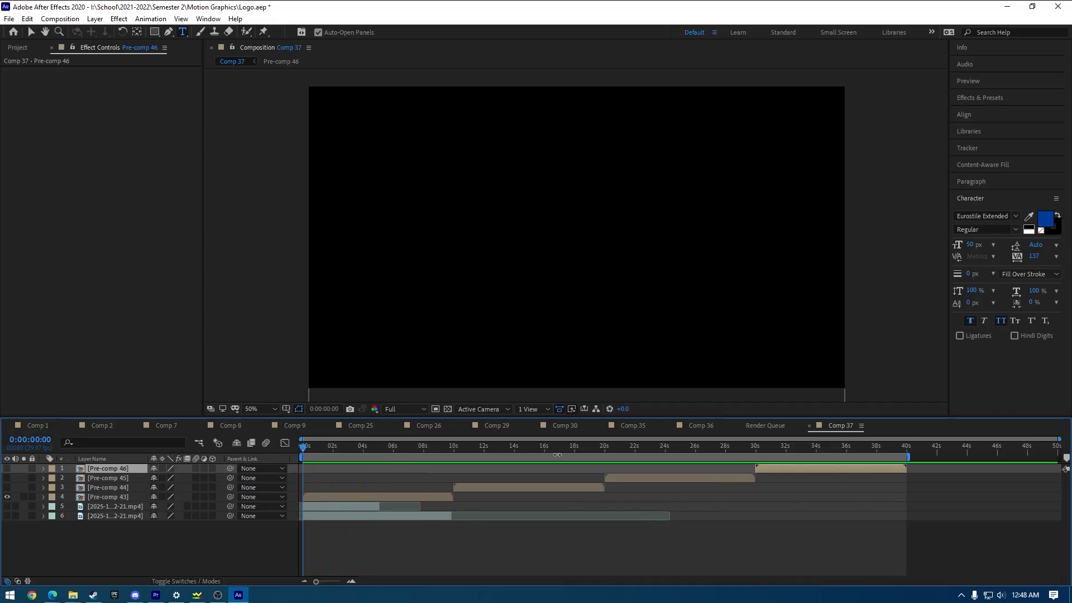
# Look through the other open compositions from Comp 7 to Comp 36 and the render queue, then return to Comp 37 and the project items.
pyautogui.click(167, 426)
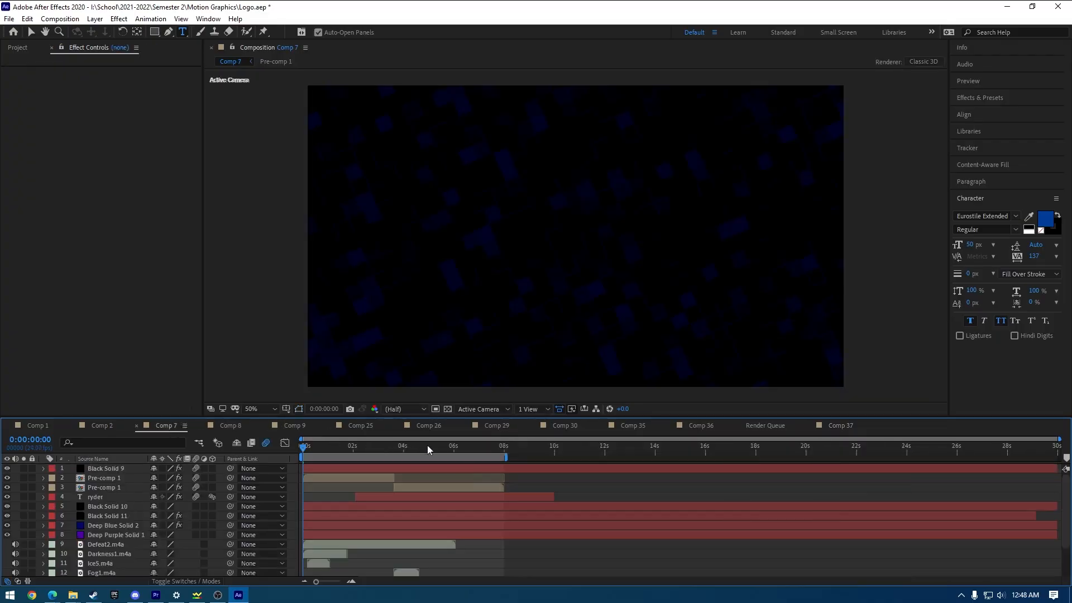
pyautogui.click(237, 426)
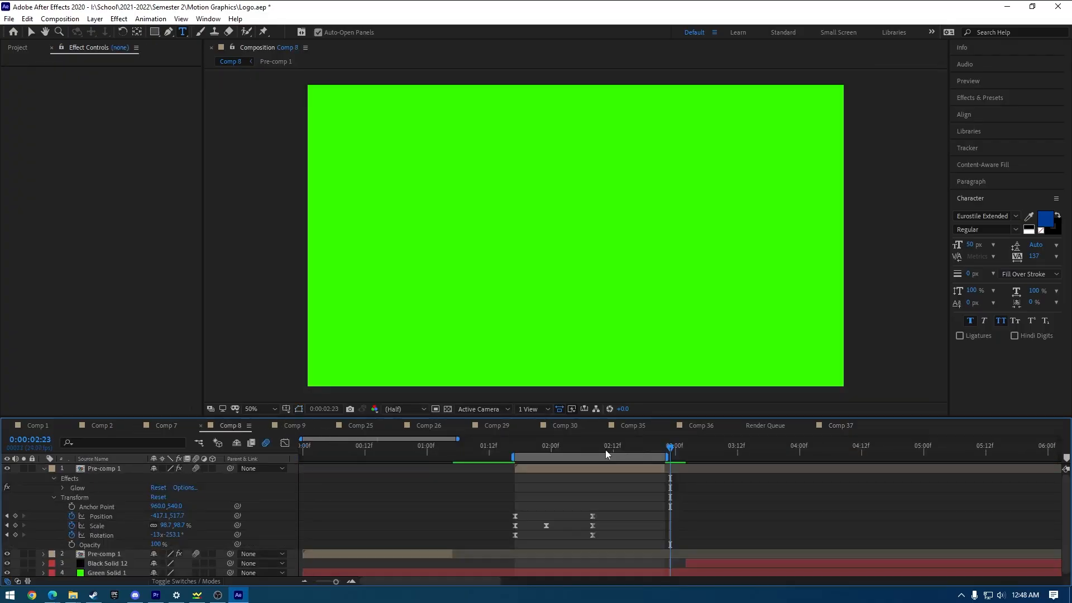
pyautogui.moveTo(585, 445); pyautogui.dragTo(494, 447)
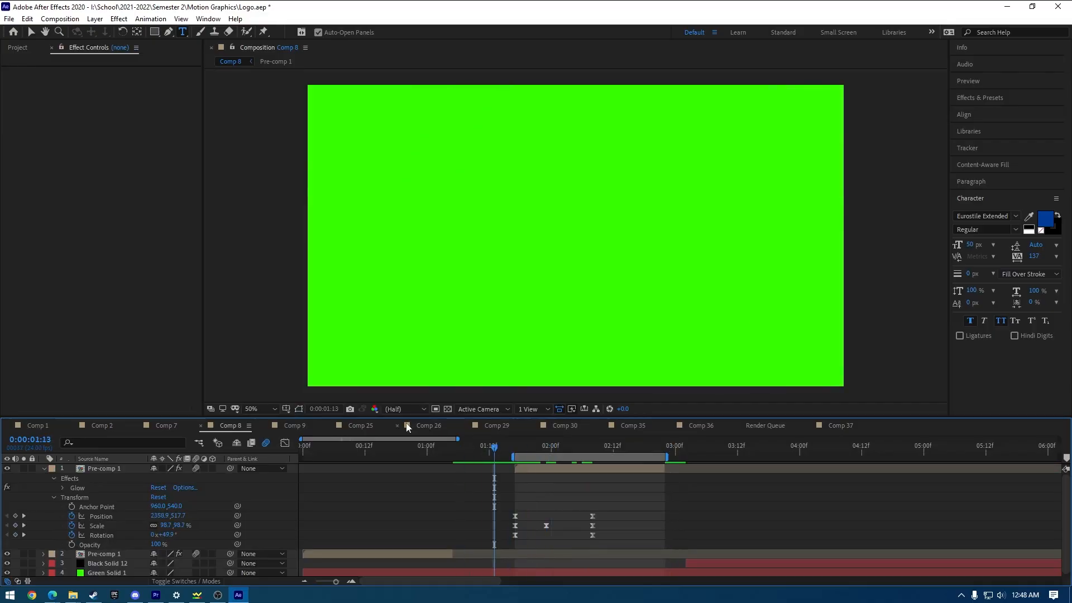
pyautogui.click(293, 424)
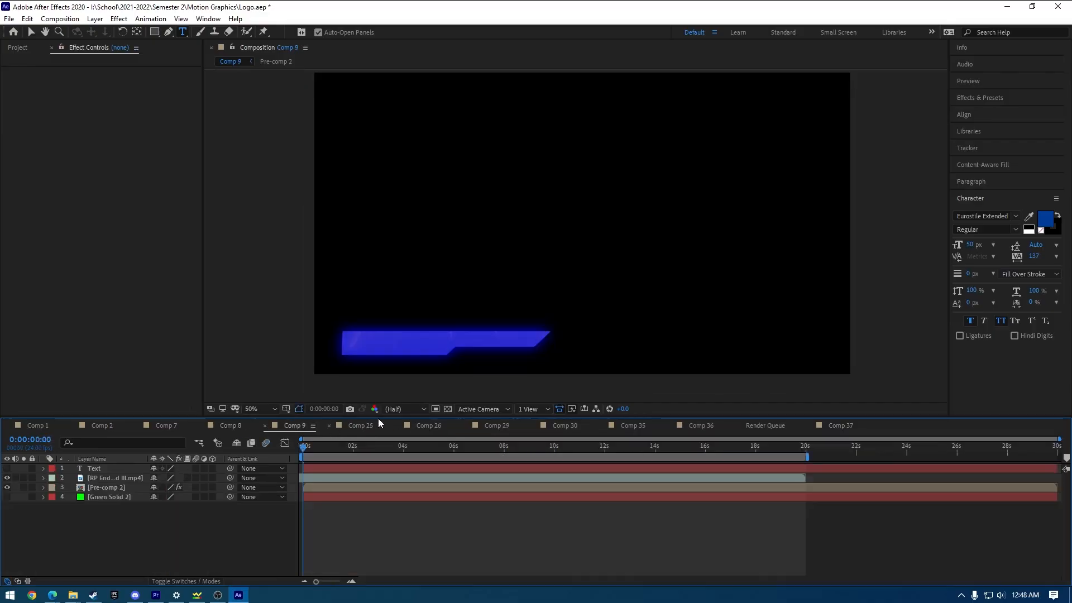
pyautogui.click(369, 426)
pyautogui.click(435, 424)
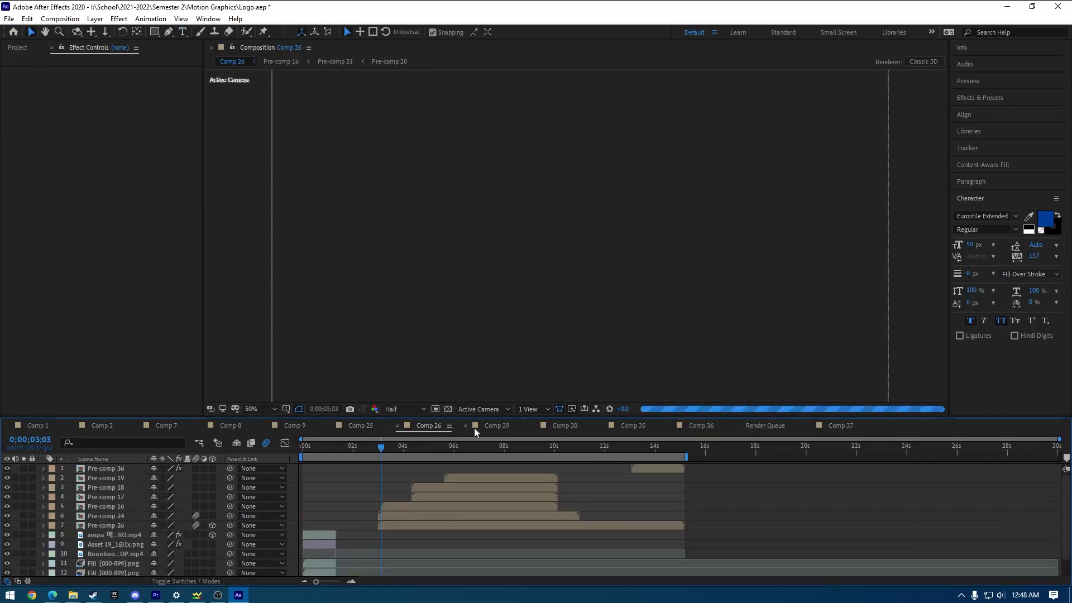
pyautogui.click(480, 427)
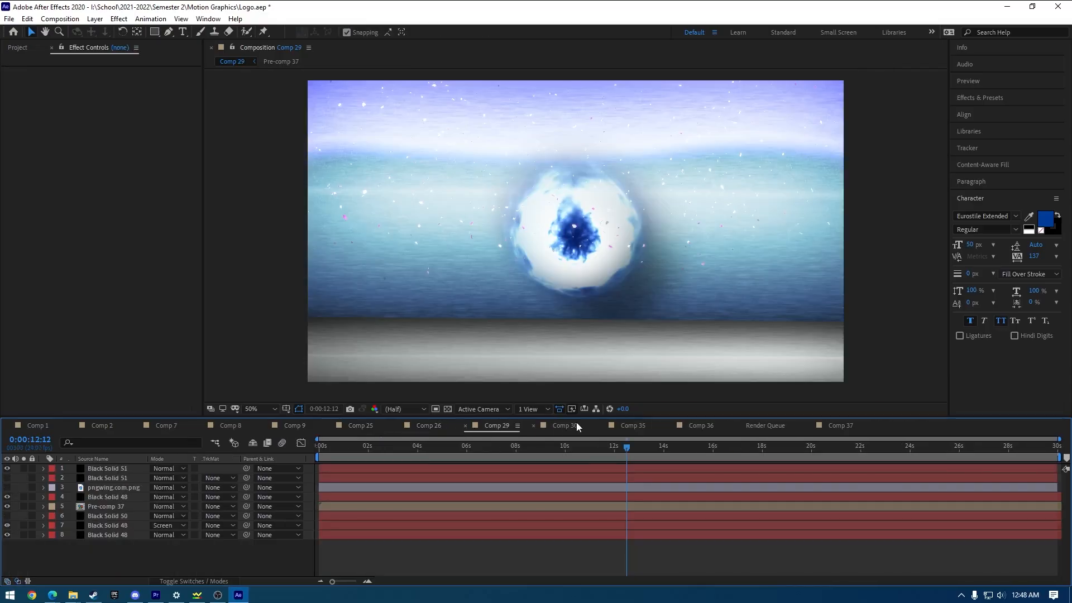
pyautogui.click(575, 425)
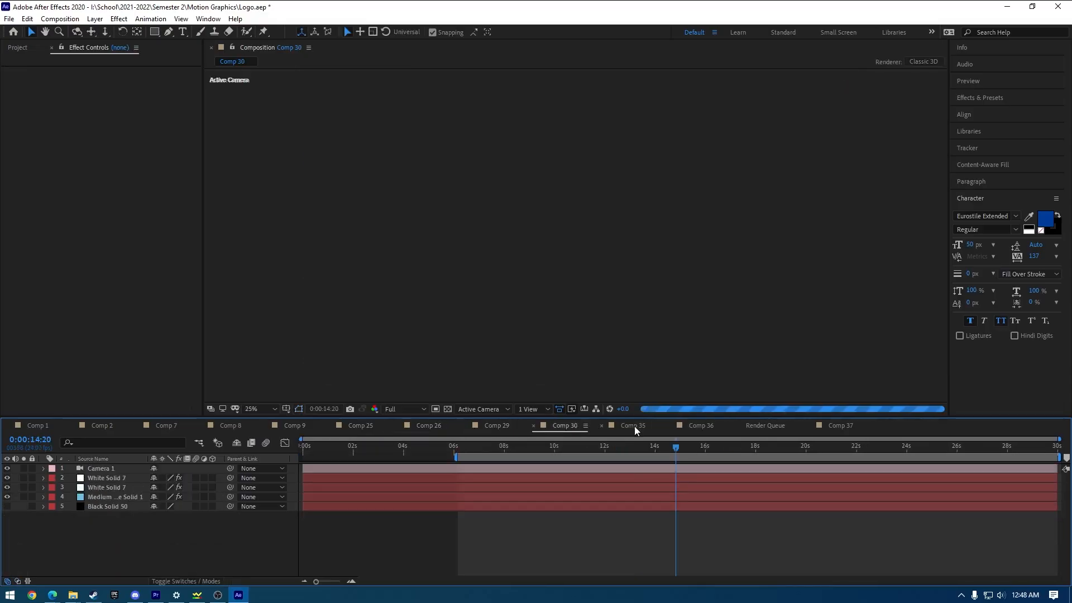
pyautogui.click(634, 426)
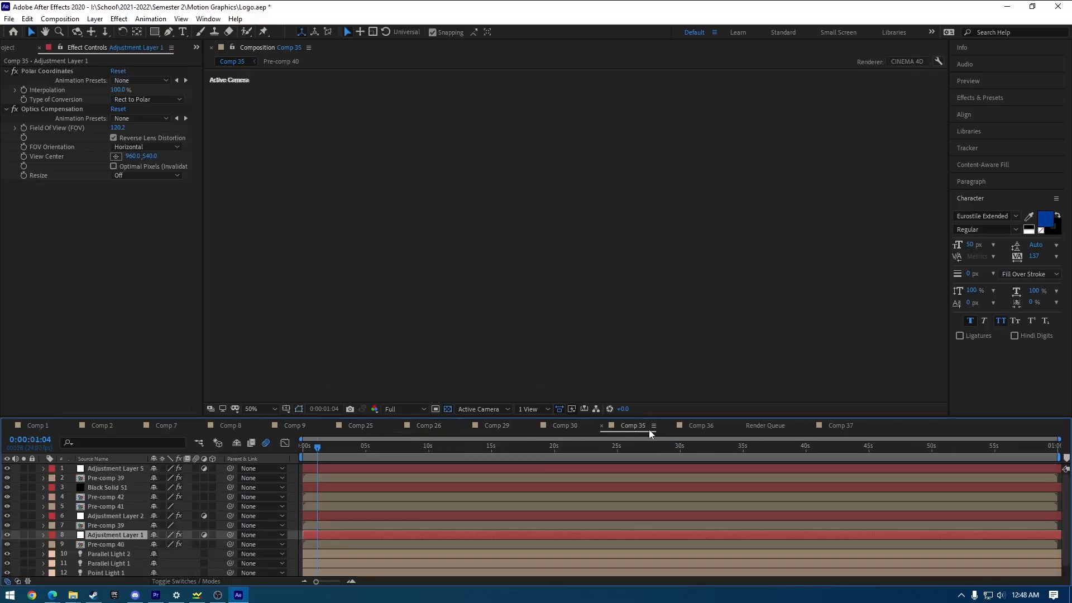
pyautogui.click(713, 425)
pyautogui.click(764, 428)
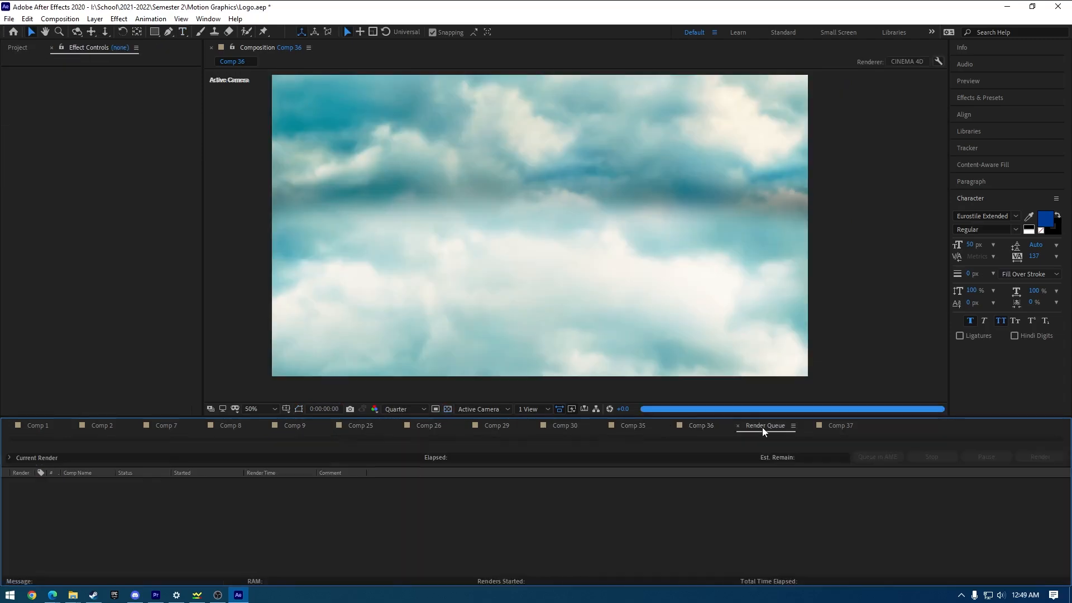
pyautogui.click(835, 426)
pyautogui.click(17, 49)
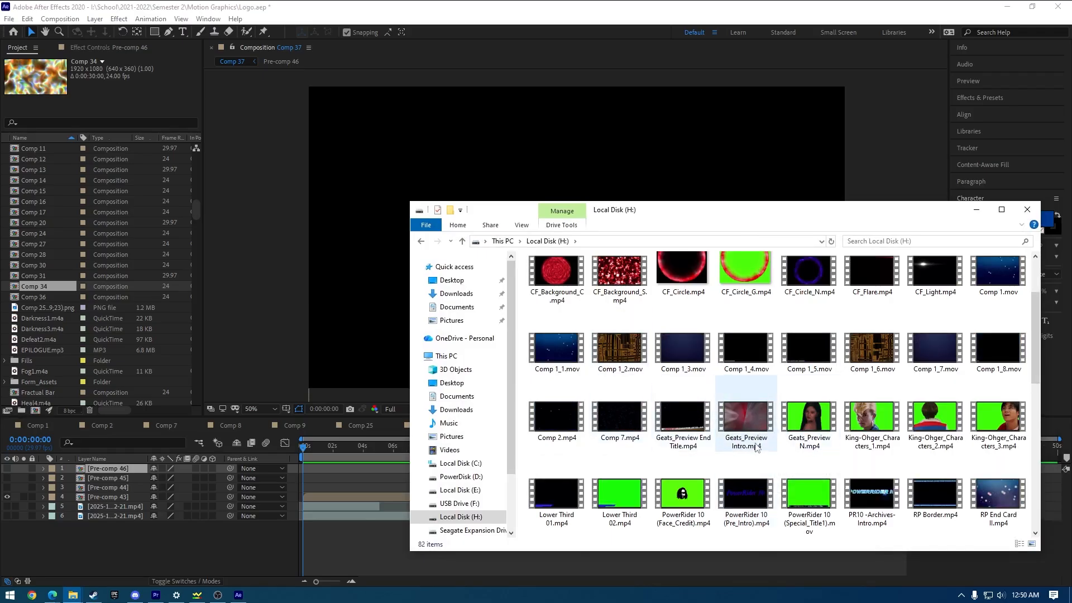
# Play Geats_Preview End Title.mp4 from Local Disk (H:), examine its title animation full screen, and close the player.
pyautogui.doubleClick(675, 413)
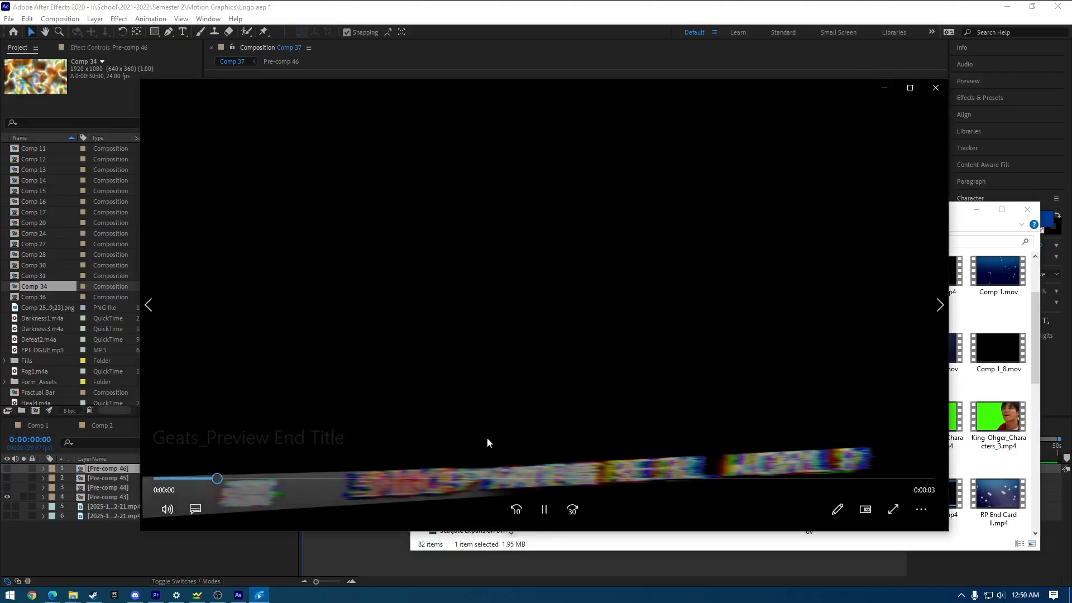
pyautogui.moveTo(317, 479); pyautogui.dragTo(290, 481)
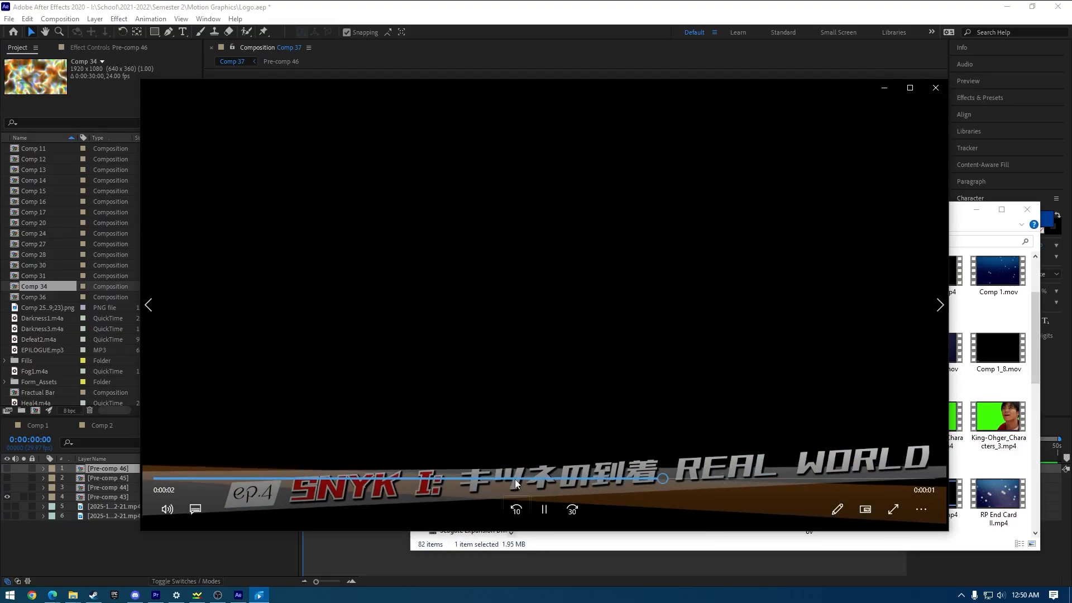
pyautogui.click(546, 509)
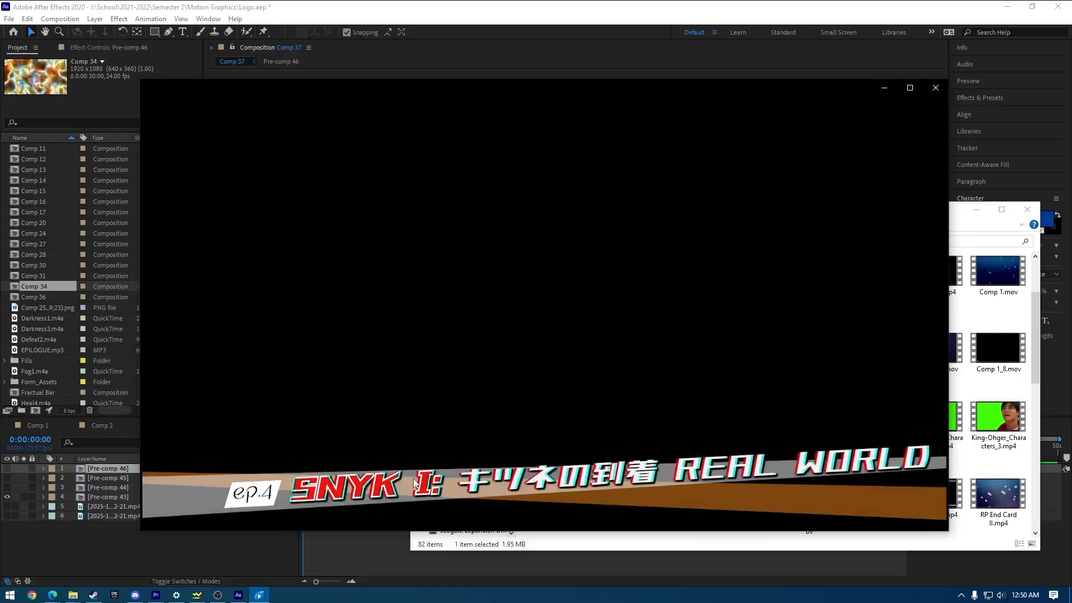
pyautogui.moveTo(403, 479); pyautogui.dragTo(800, 477)
pyautogui.click(893, 509)
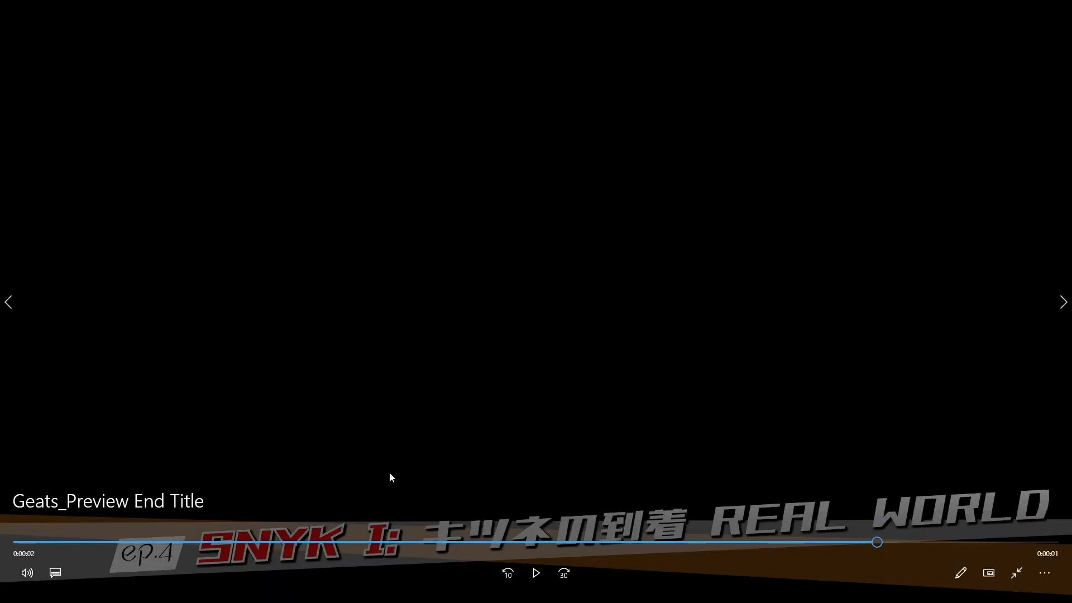
pyautogui.click(537, 573)
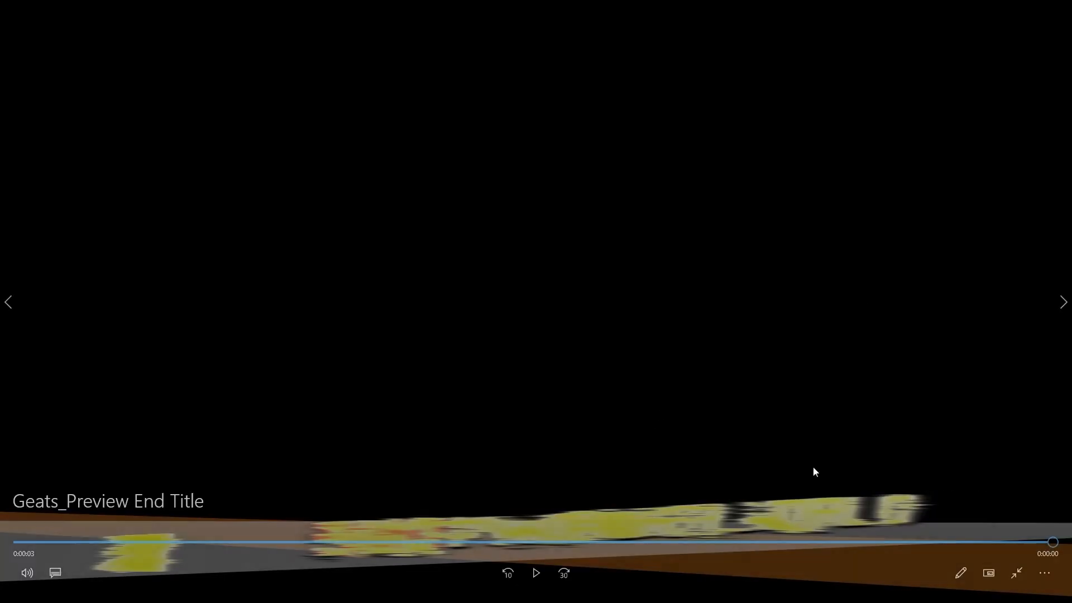
pyautogui.click(1016, 573)
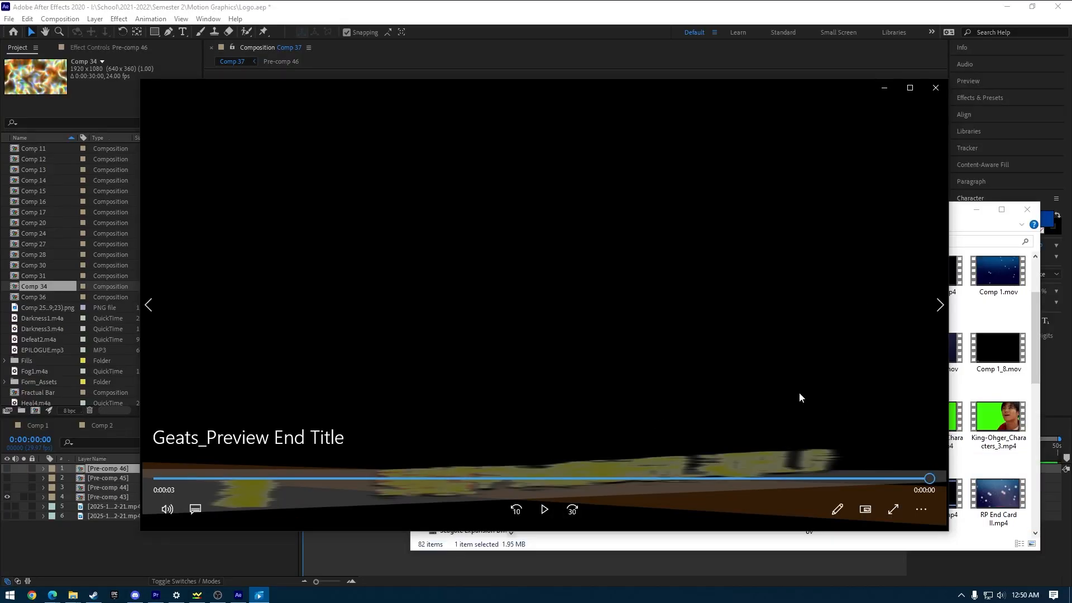
pyautogui.click(936, 88)
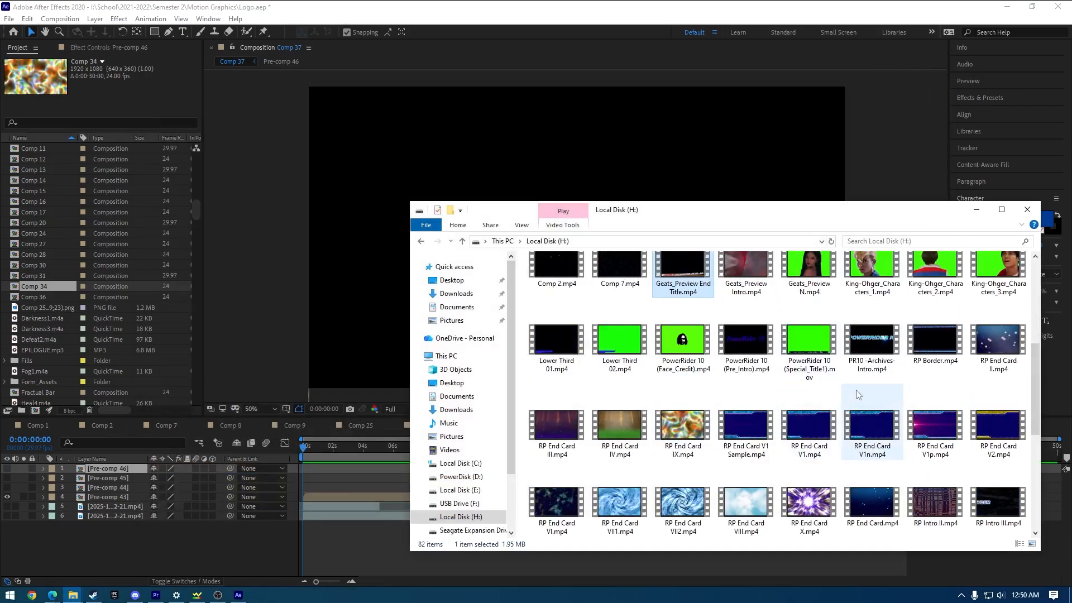
# Find PowerRider 10 (Special_Title1).mov on Local Disk (H:), watch its title banner in VLC media player, and close the player.
pyautogui.scroll(-3, 857, 391)
pyautogui.scroll(-3, 863, 425)
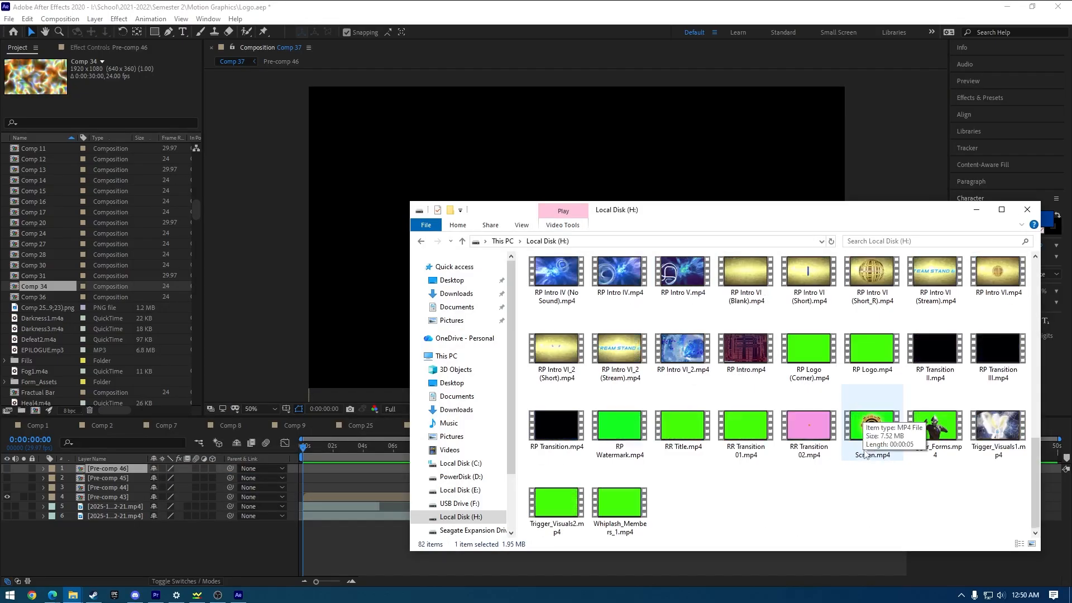
pyautogui.scroll(2, 831, 456)
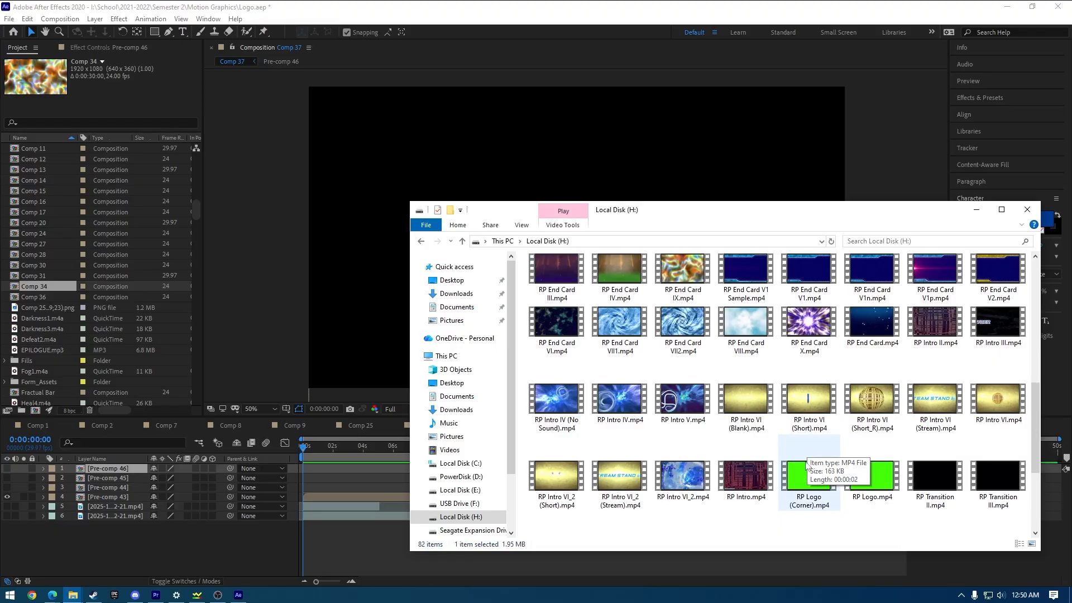
pyautogui.scroll(3, 720, 379)
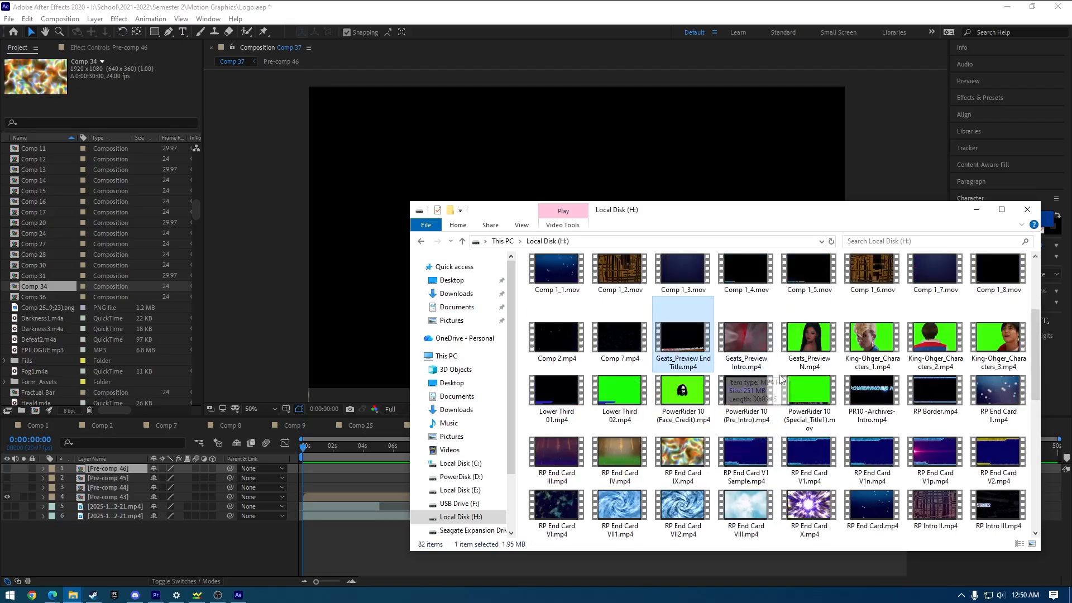
pyautogui.rightClick(811, 401)
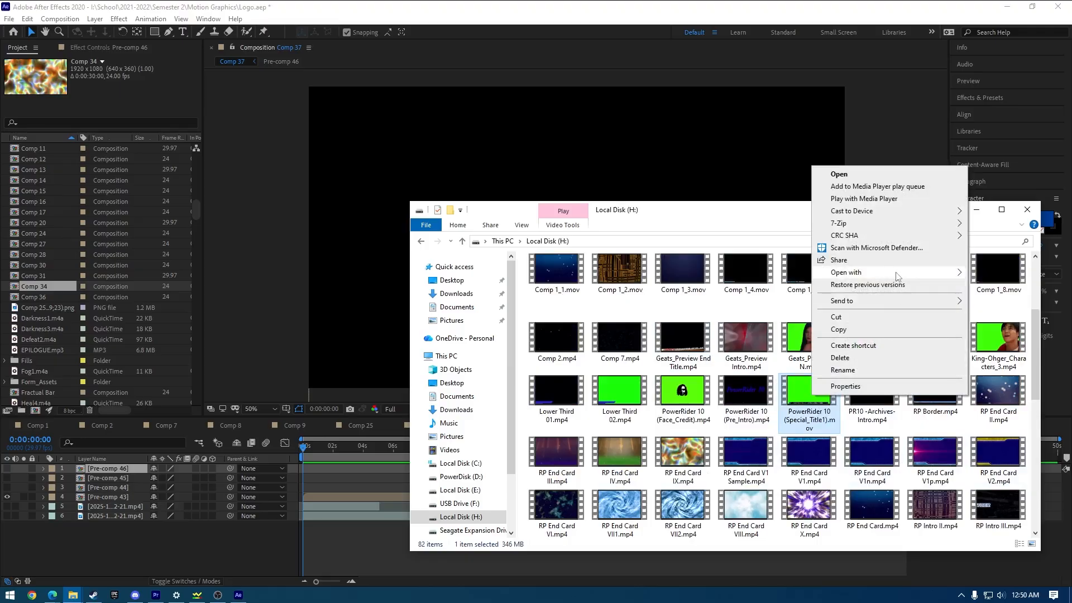
pyautogui.moveTo(897, 276)
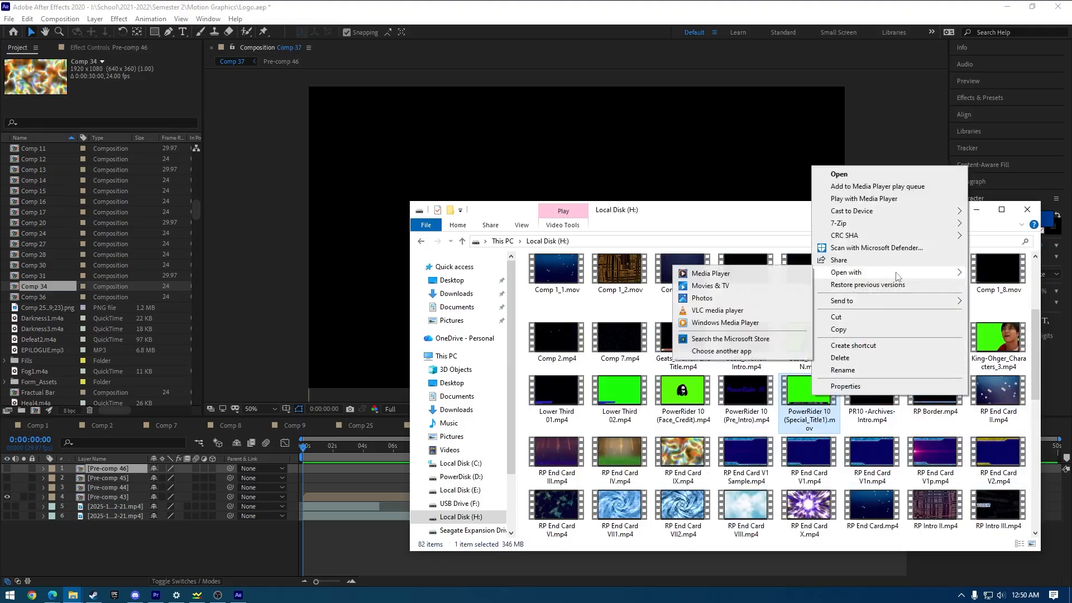
pyautogui.click(748, 311)
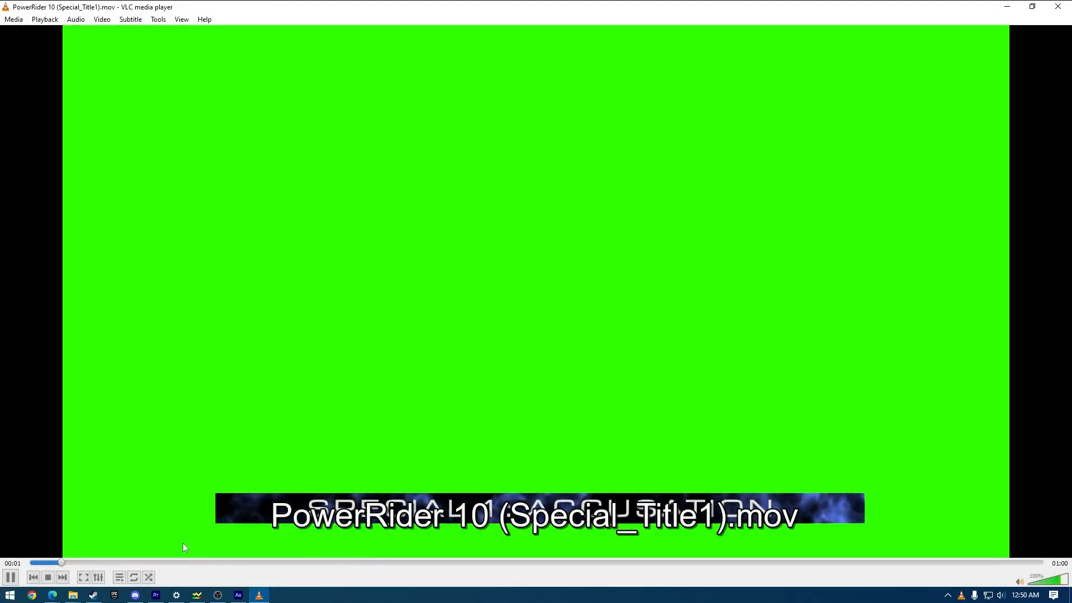
pyautogui.moveTo(141, 564); pyautogui.dragTo(344, 503)
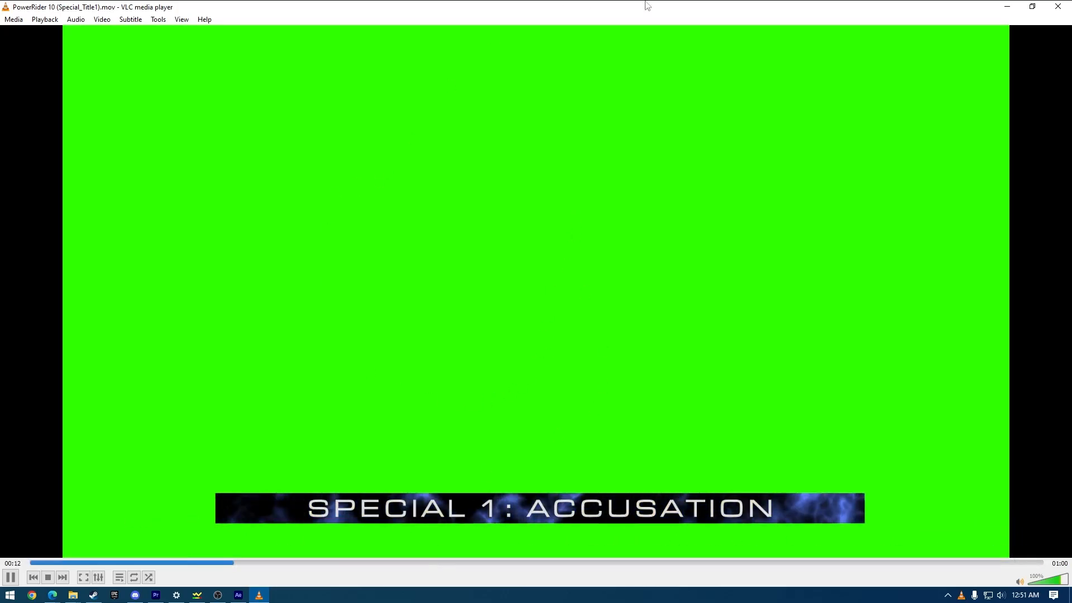
pyautogui.click(1057, 6)
pyautogui.rightClick(809, 417)
pyautogui.click(844, 392)
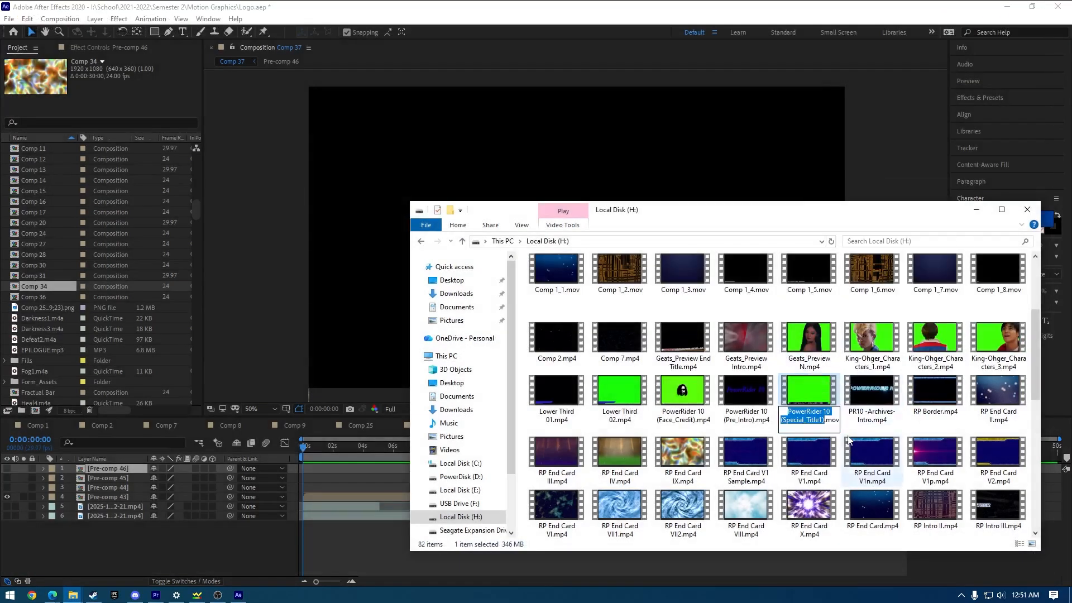
pyautogui.click(807, 391)
# Return to After Effects, place Green Solid 3 beneath Pre-comp 43 in Comp 37, and check the banner against it.
pyautogui.click(594, 5)
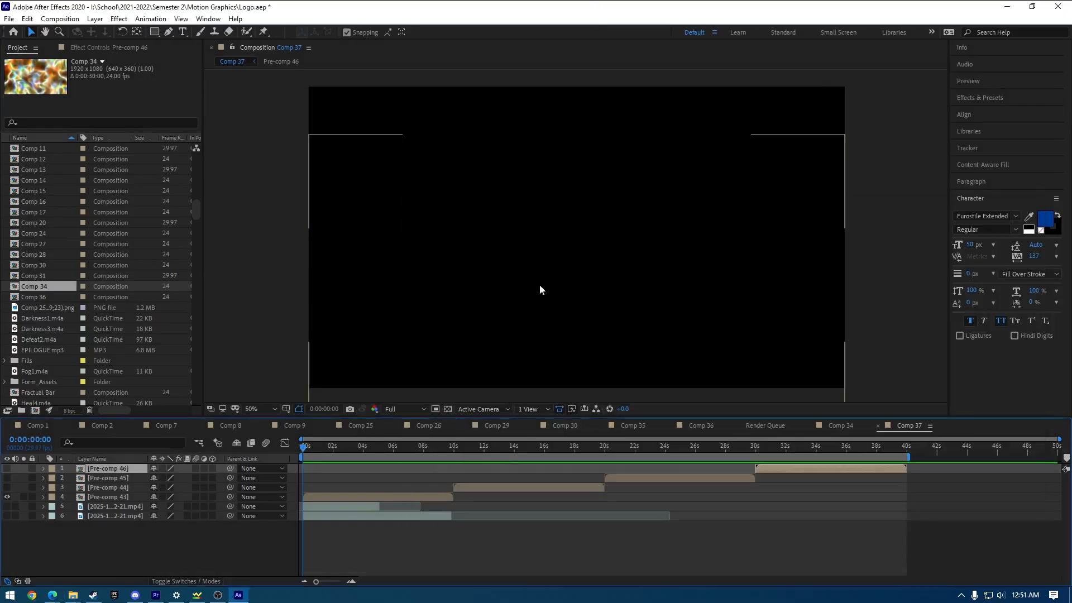
pyautogui.scroll(-15, 84, 279)
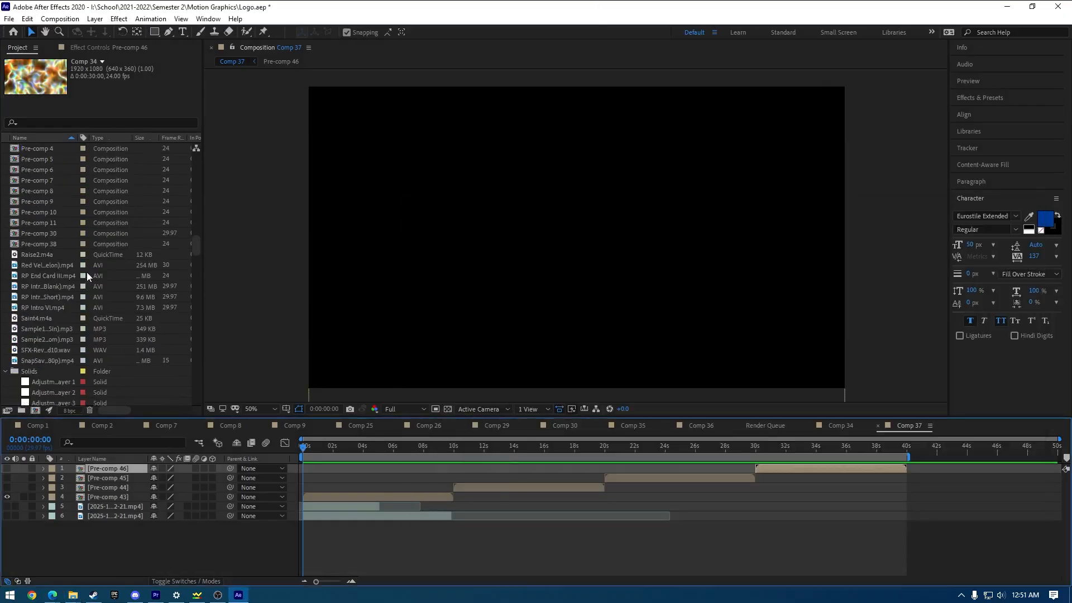
pyautogui.scroll(-10, 84, 273)
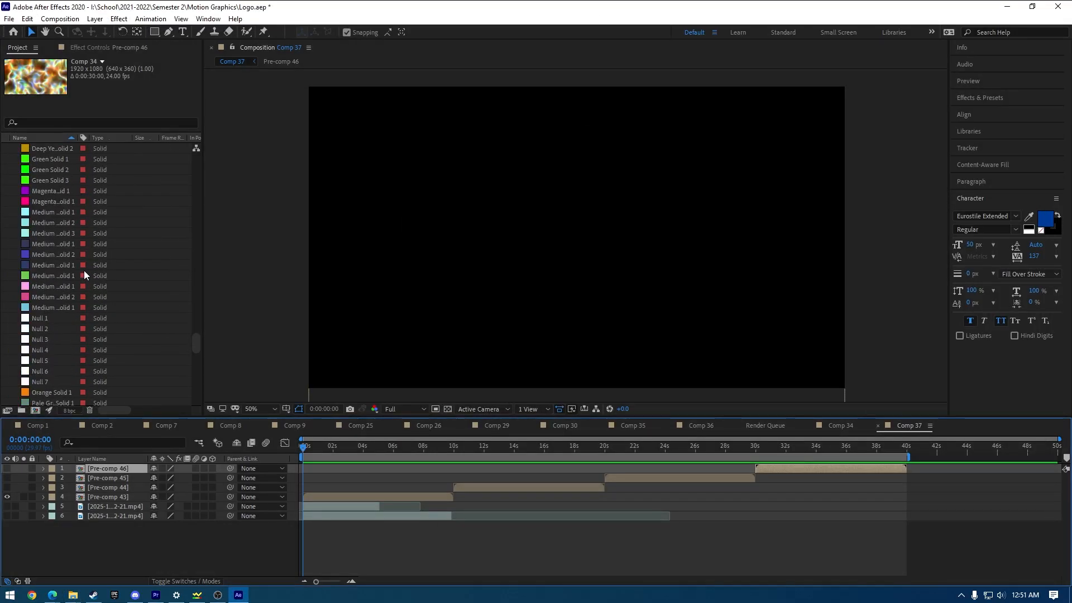
pyautogui.click(58, 192)
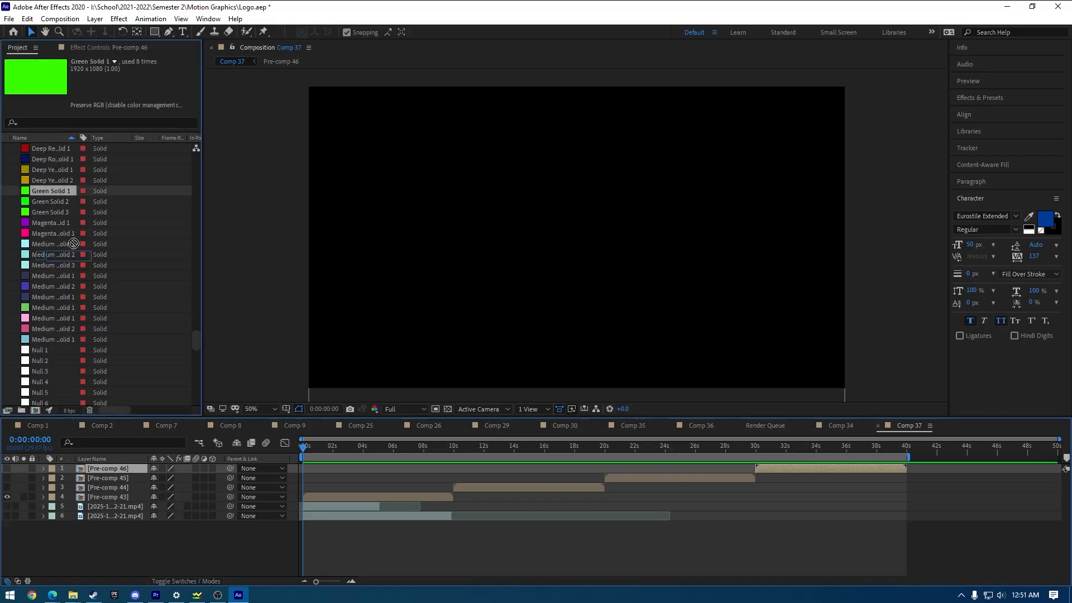
pyautogui.moveTo(57, 214); pyautogui.dragTo(98, 503)
pyautogui.moveTo(314, 446); pyautogui.dragTo(613, 450)
pyautogui.moveTo(454, 444); pyautogui.dragTo(417, 443)
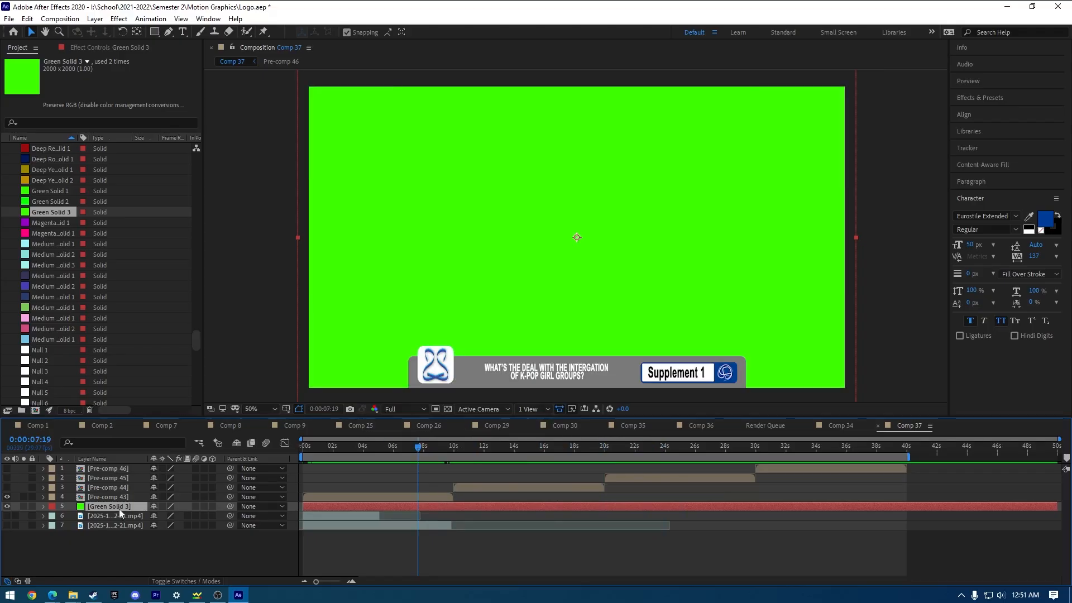
# Delete the Green Solid 3 layer and show the lowest video layer behind the banner.
pyautogui.press('Delete')
pyautogui.click(7, 506)
pyautogui.click(6, 506)
pyautogui.click(7, 516)
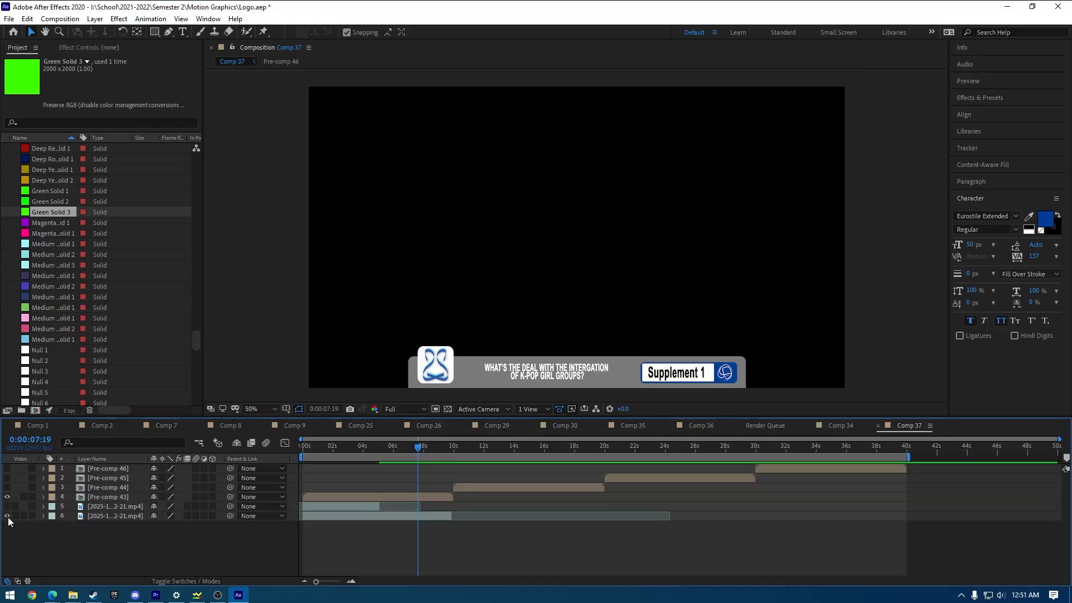
pyautogui.click(413, 451)
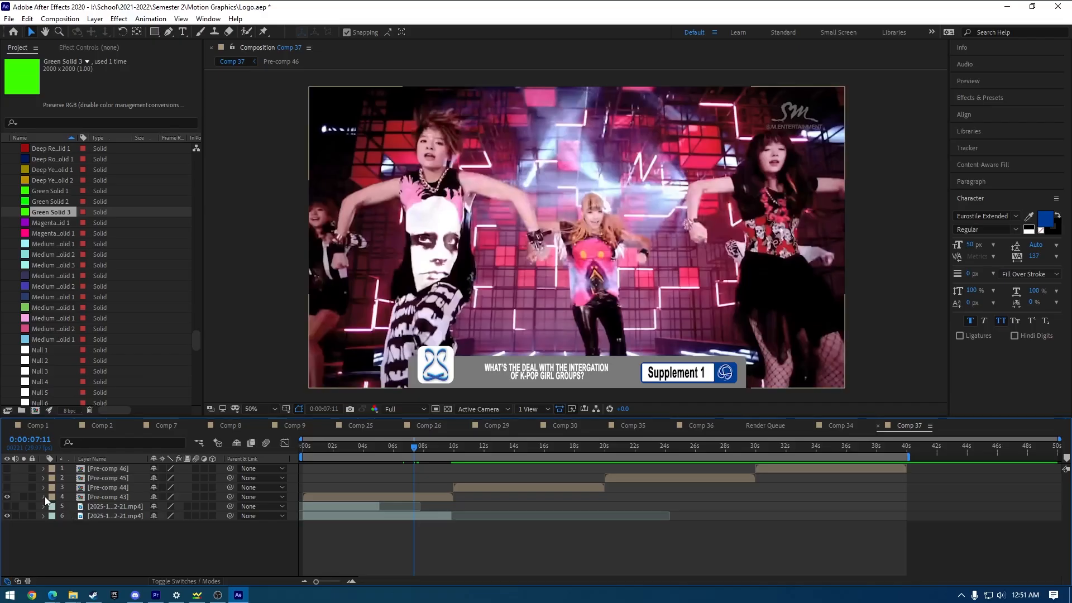
# Set Pre-comp 43's blending mode to Screen and check the banner over the video footage.
pyautogui.click(43, 497)
pyautogui.click(51, 497)
pyautogui.click(43, 497)
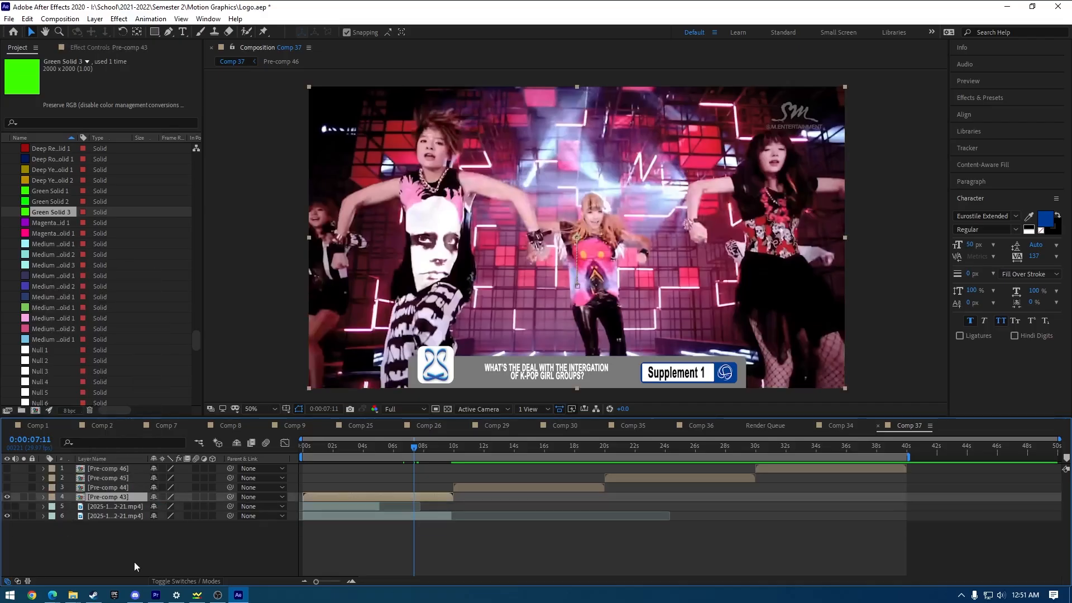
pyautogui.click(168, 580)
pyautogui.click(168, 497)
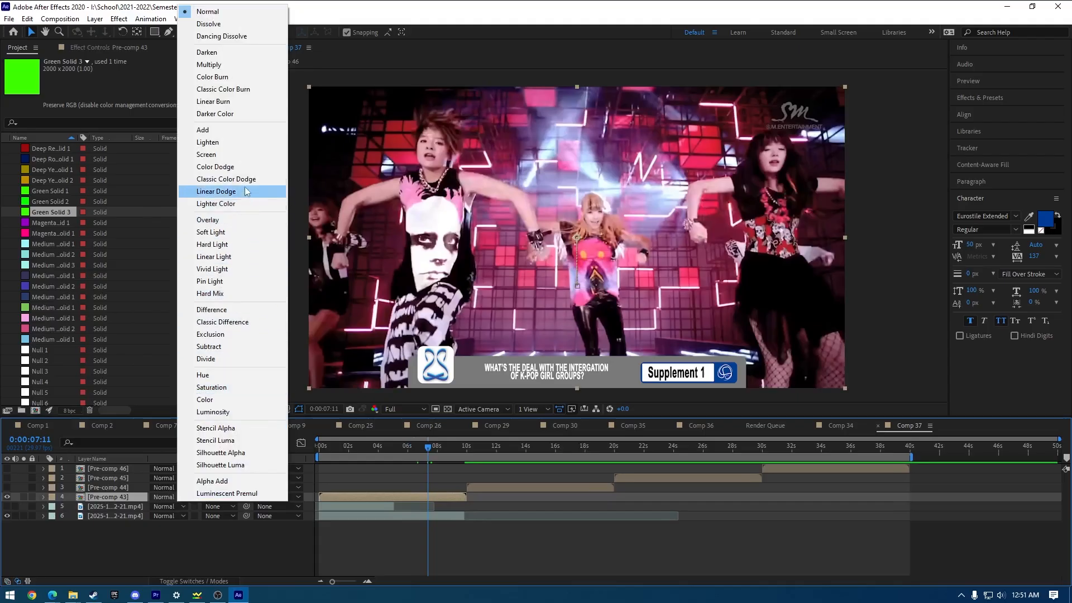
pyautogui.click(233, 157)
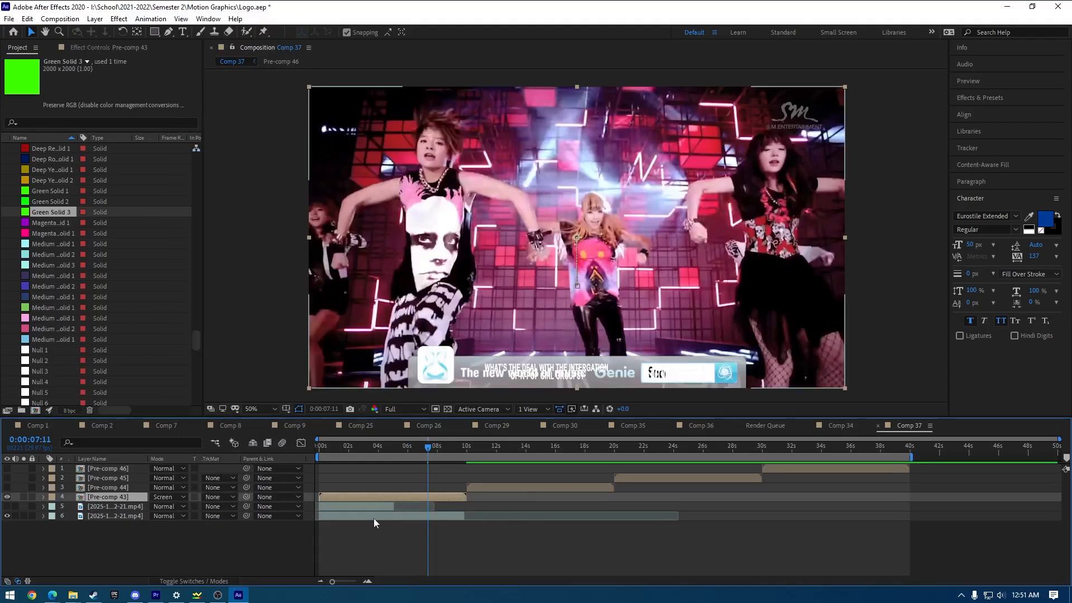
pyautogui.moveTo(390, 447); pyautogui.dragTo(457, 454)
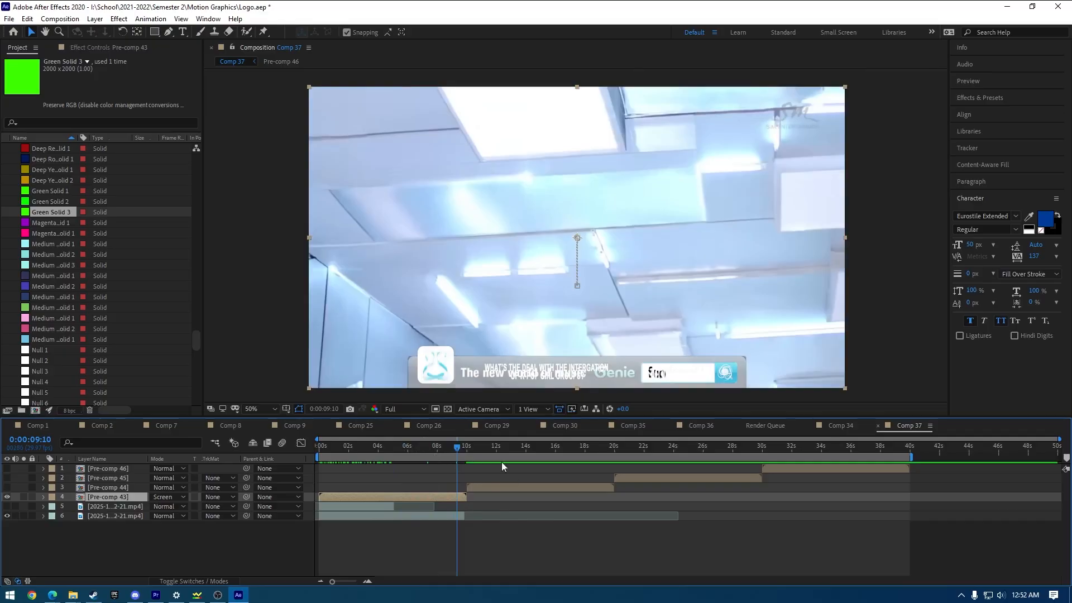
pyautogui.click(399, 453)
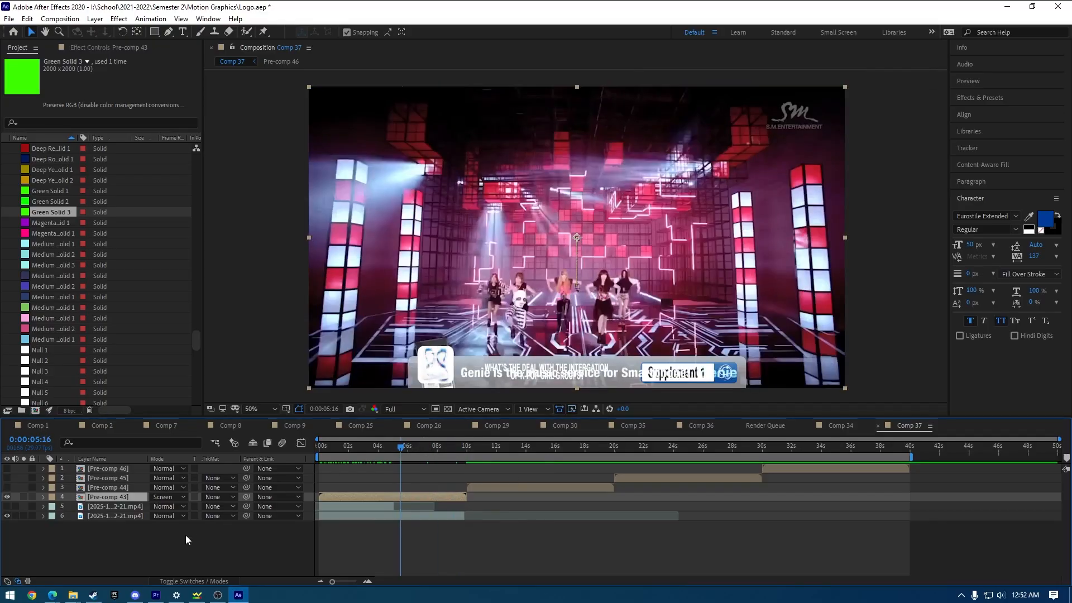
# Add Green Solid 3 from the project items beneath Pre-comp 43 and return to the start of the timeline.
pyautogui.click(48, 213)
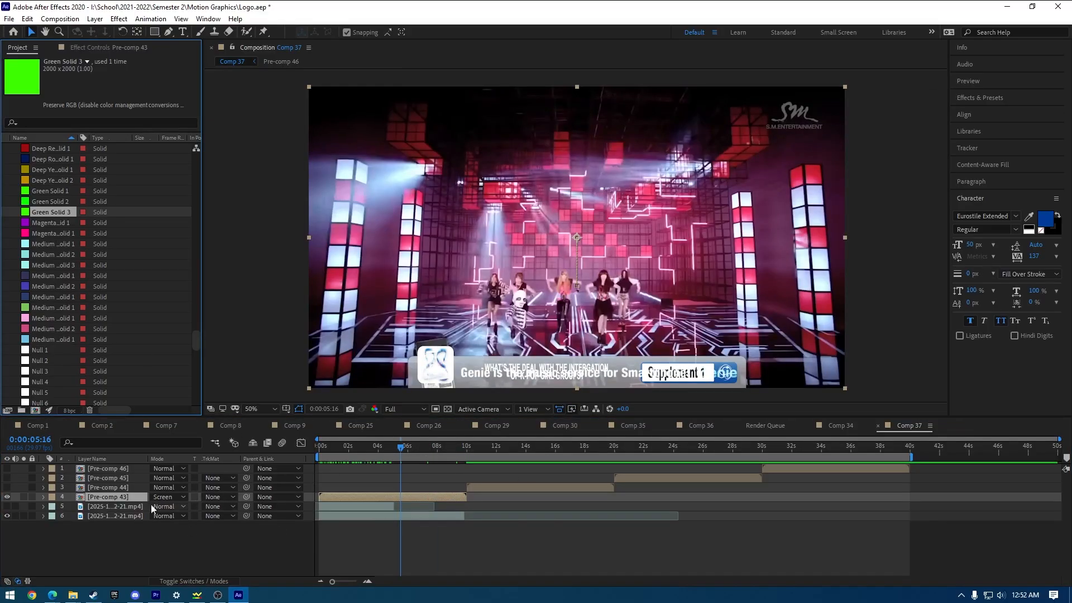
pyautogui.moveTo(66, 230); pyautogui.dragTo(364, 505)
pyautogui.moveTo(383, 452); pyautogui.dragTo(319, 461)
# Set Pre-comp 43's blending mode back to Normal and hide the lowest video layer.
pyautogui.click(176, 497)
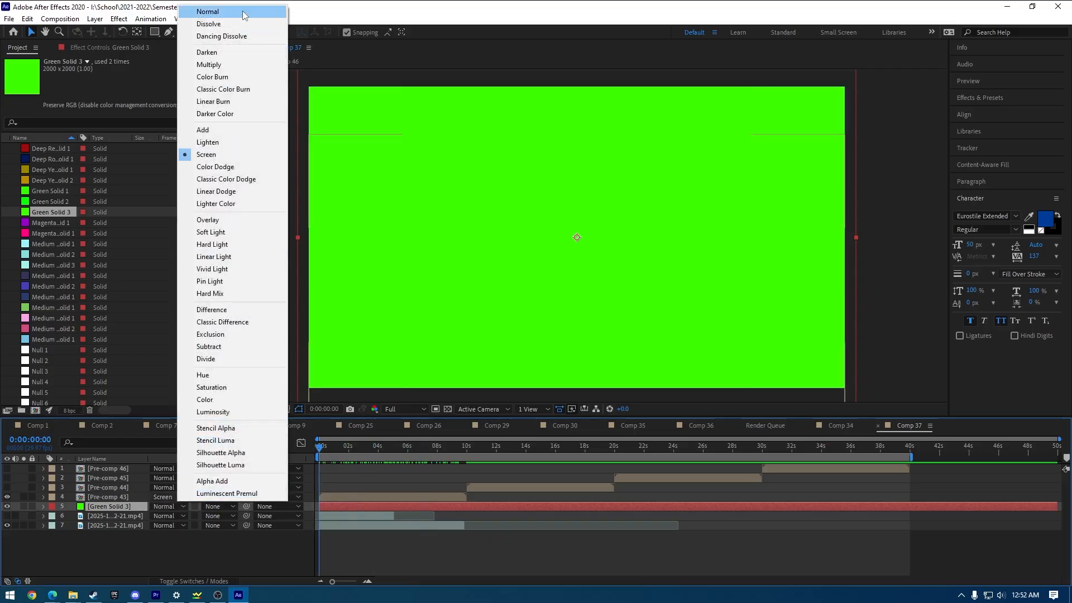
pyautogui.click(244, 24)
pyautogui.click(170, 497)
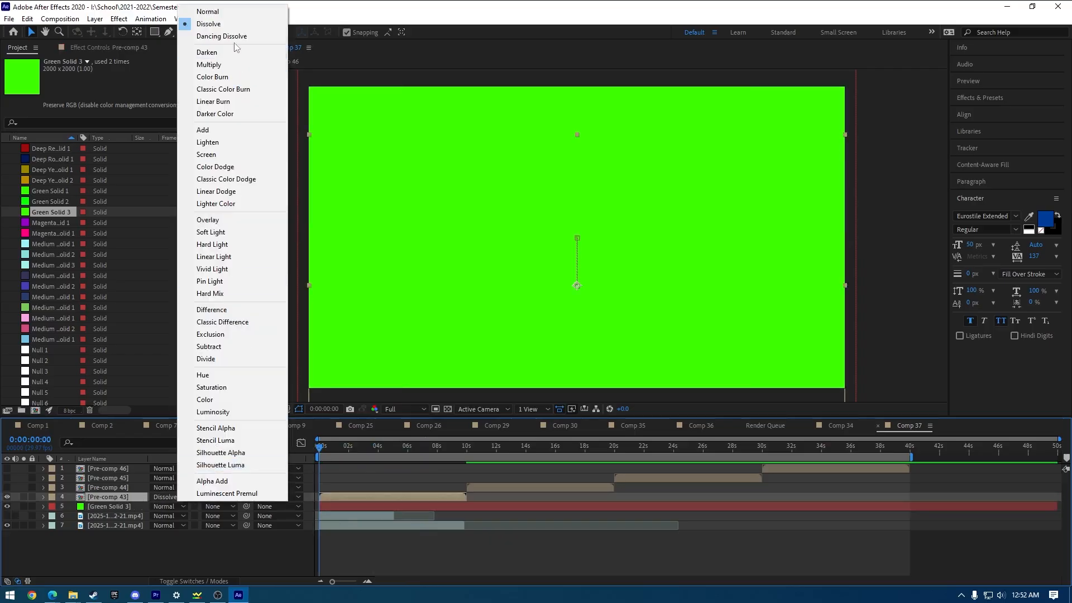
pyautogui.click(212, 11)
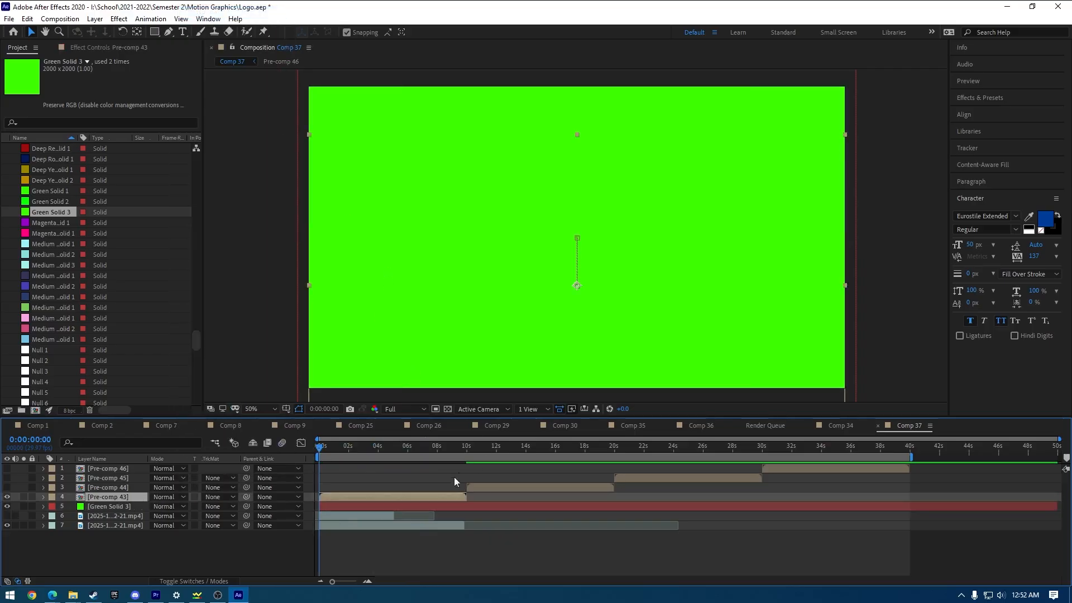
pyautogui.click(7, 525)
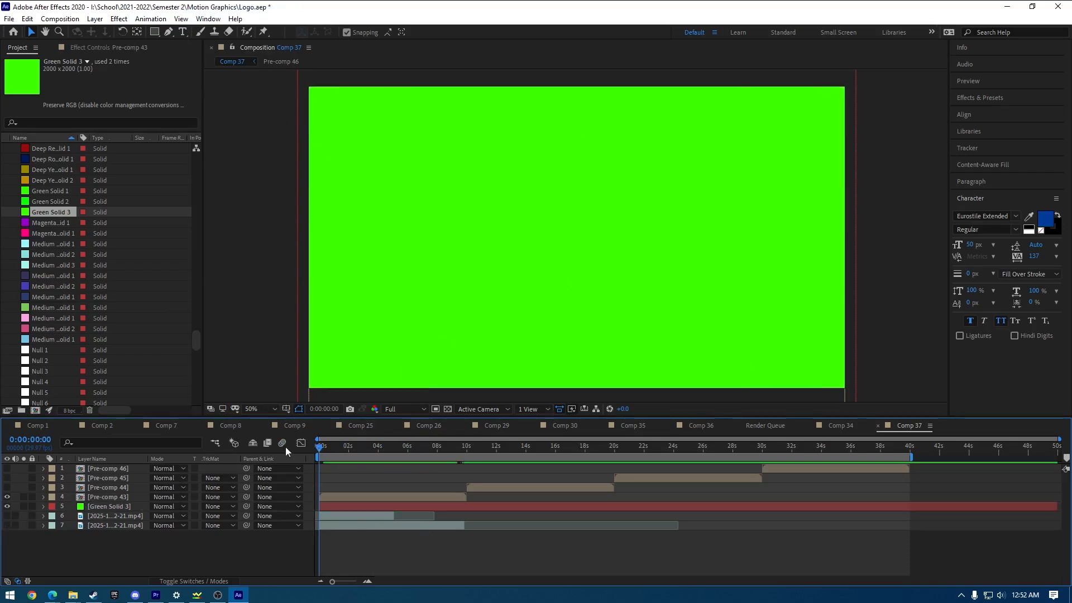
# Preview Comp 37 over the green background and turn on the visibility of Pre-comp 44, Pre-comp 45 and Pre-comp 46.
pyautogui.press('space')
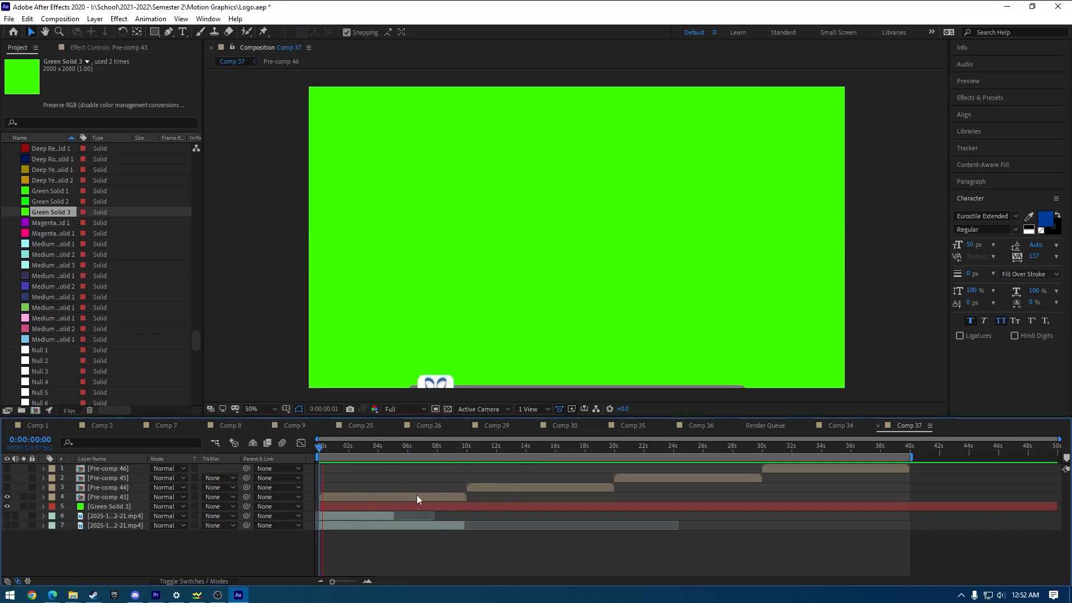
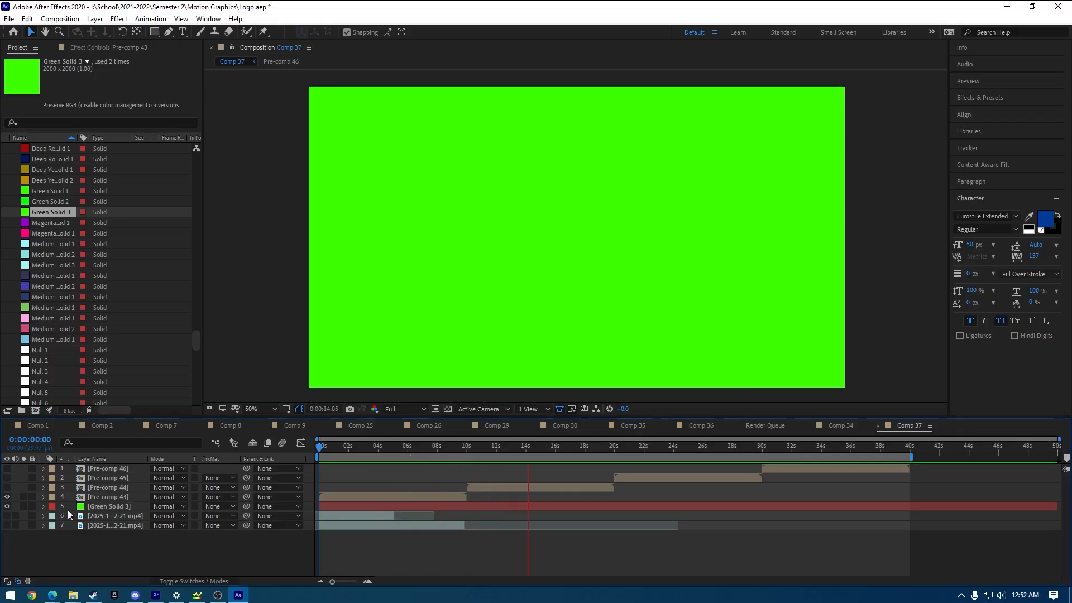
pyautogui.moveTo(7, 496); pyautogui.dragTo(7, 469)
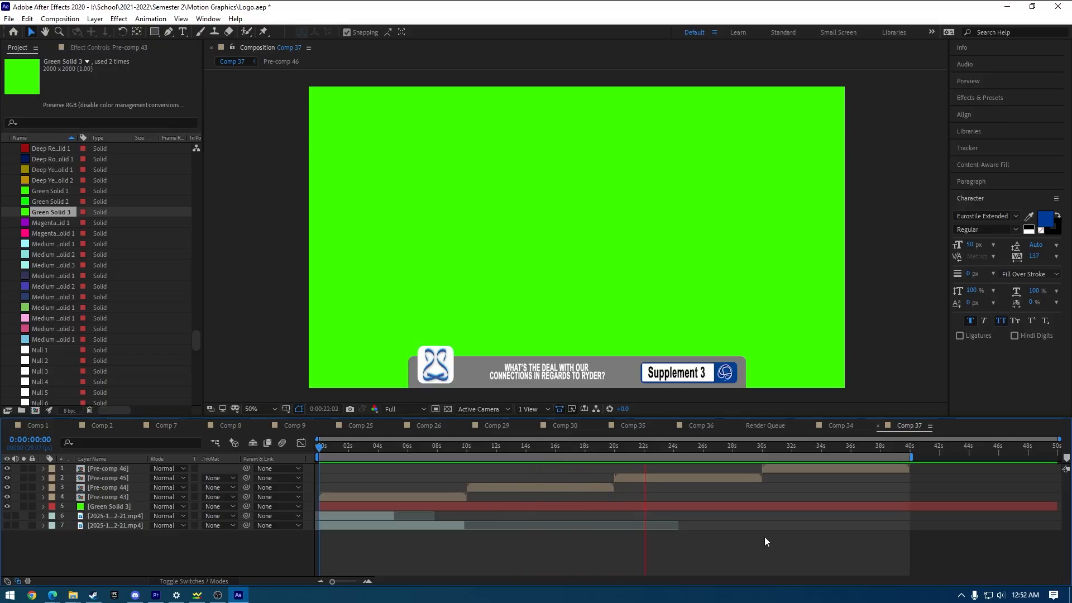
pyautogui.moveTo(465, 449); pyautogui.dragTo(446, 450)
# Examine Pre-comp 43's Transform properties and Position keyframes, and collapse the layer.
pyautogui.click(44, 497)
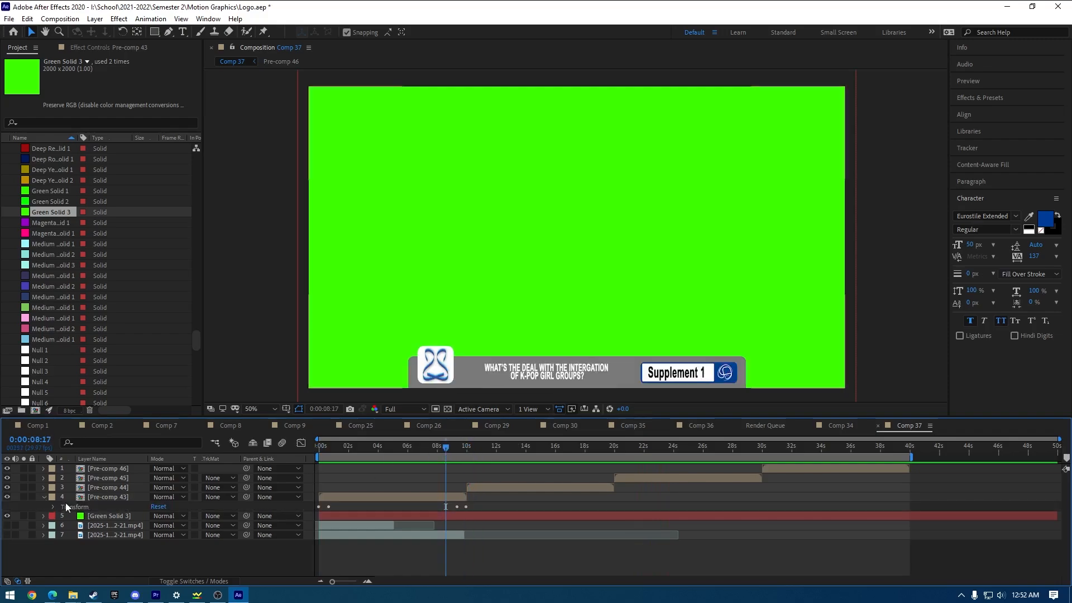
pyautogui.click(54, 506)
pyautogui.click(98, 509)
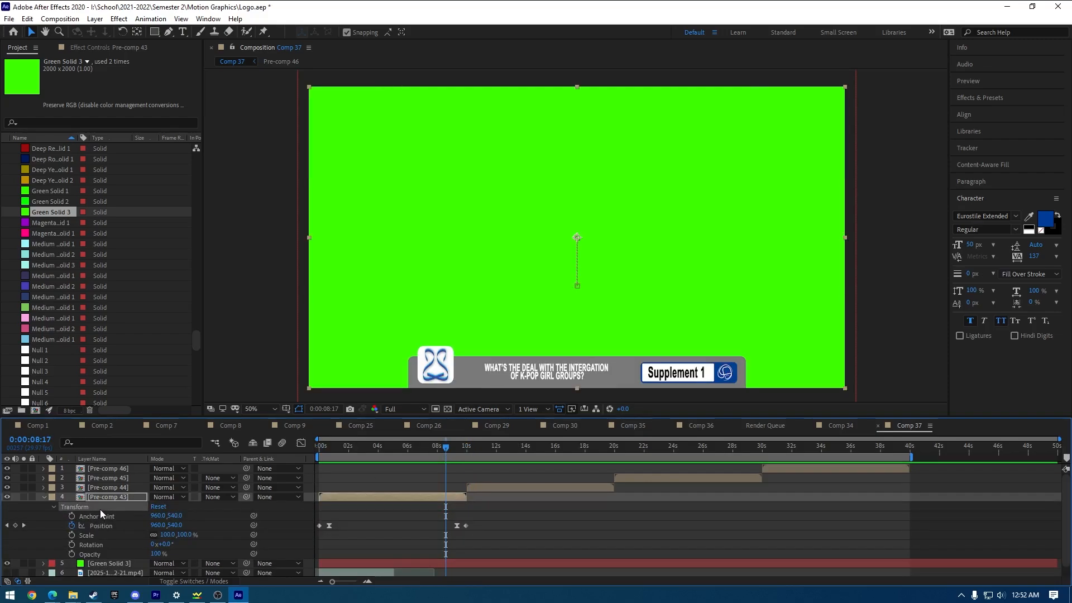
pyautogui.click(52, 507)
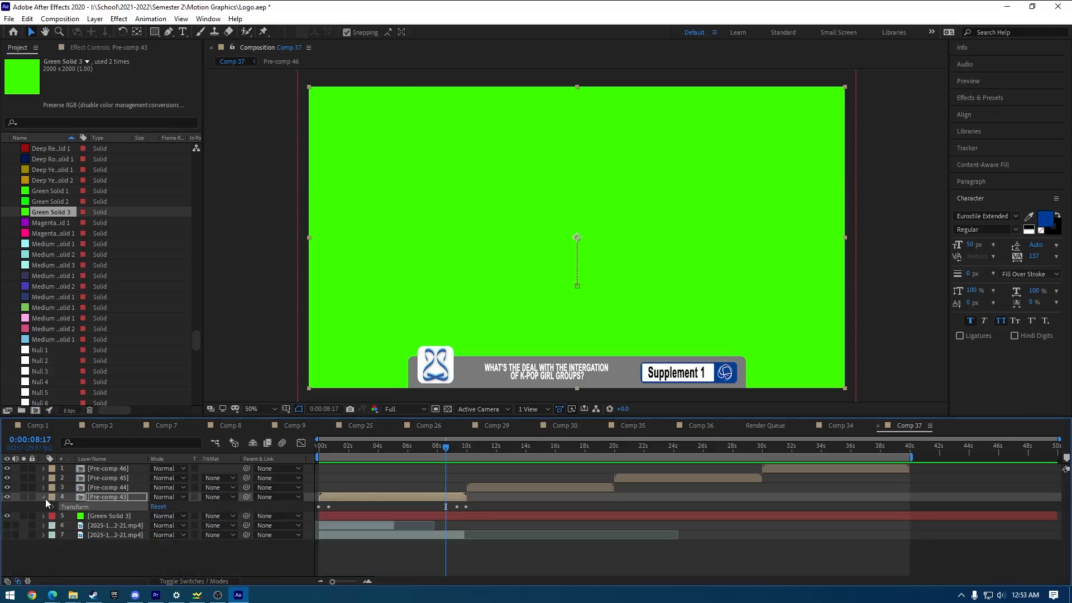
pyautogui.click(43, 497)
# Expand the Transform properties of Pre-comp 44, Pre-comp 45 and Pre-comp 46 together.
pyautogui.click(108, 486)
pyautogui.keyDown('shift'); pyautogui.click(120, 468); pyautogui.keyUp('shift')
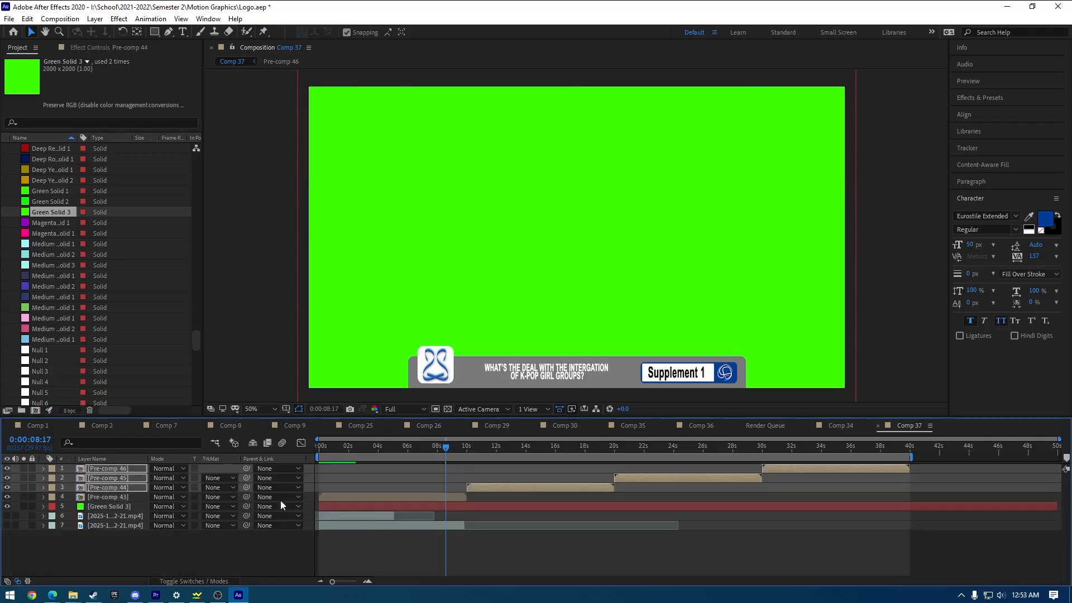
pyautogui.click(45, 488)
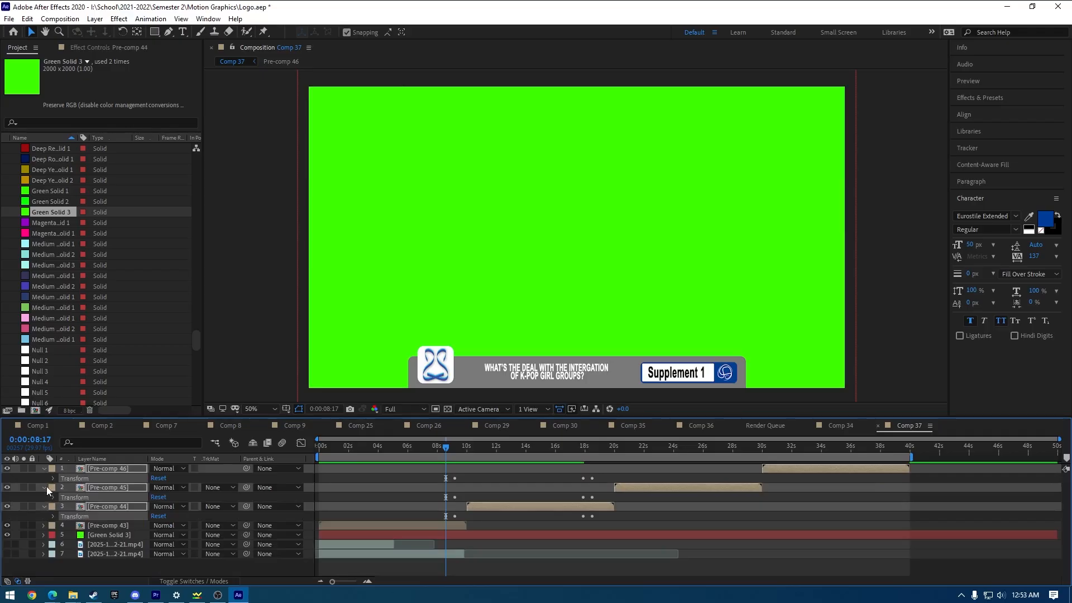
pyautogui.click(53, 516)
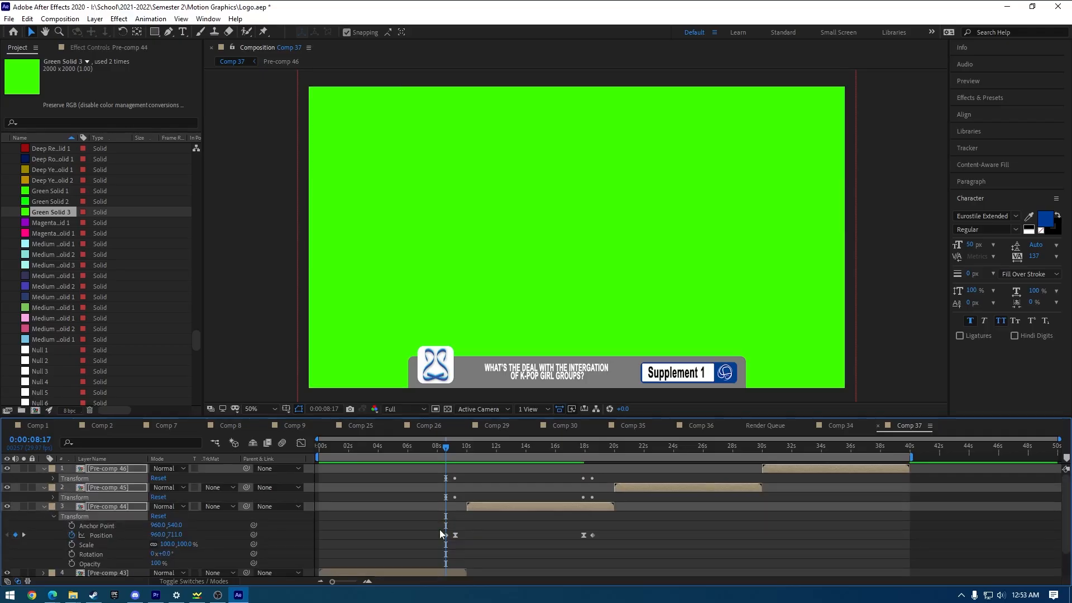
pyautogui.click(53, 497)
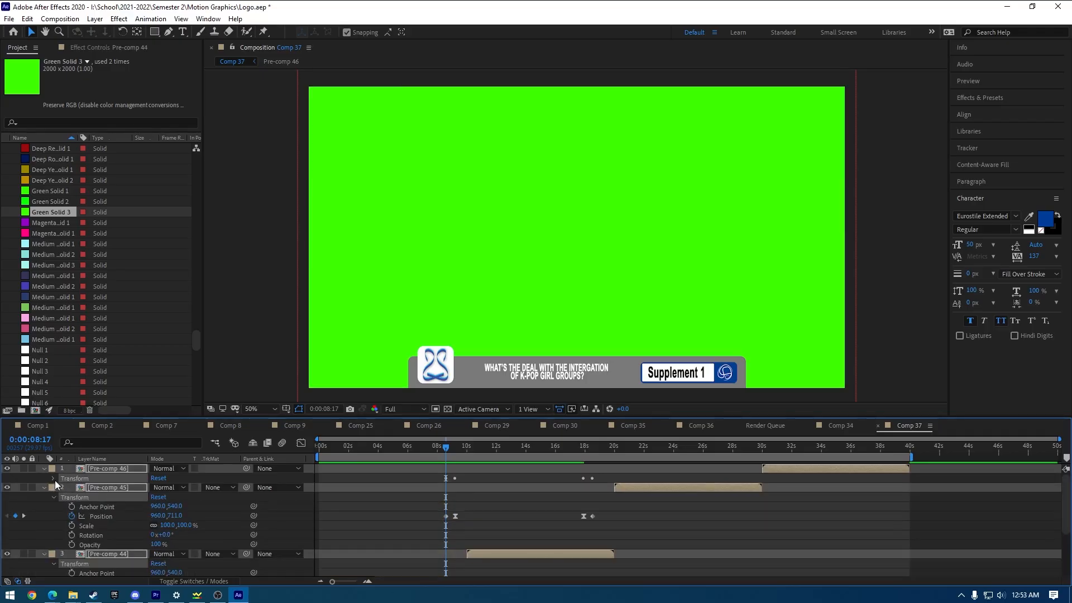
pyautogui.click(54, 479)
pyautogui.scroll(-1, 463, 518)
# Try to select the Position keyframes of Pre-comp 44, Pre-comp 45 and Pre-comp 46 all at once.
pyautogui.moveTo(444, 465); pyautogui.dragTo(601, 545)
pyautogui.scroll(-2, 599, 546)
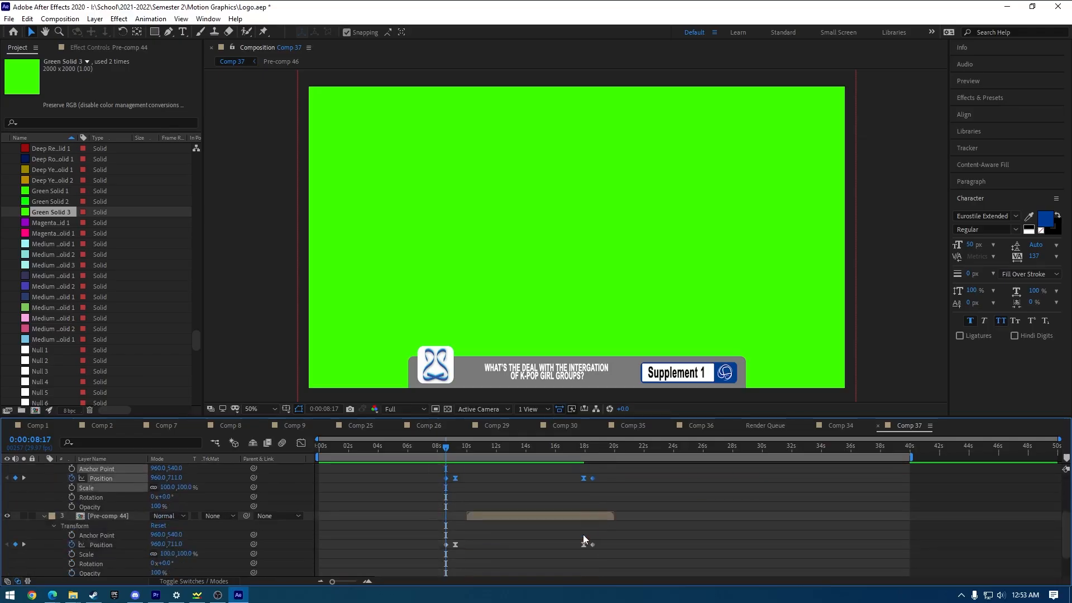
pyautogui.keyDown('ctrl'); pyautogui.click(446, 545); pyautogui.keyUp('ctrl')
pyautogui.keyDown('ctrl'); pyautogui.click(454, 544); pyautogui.keyUp('ctrl')
pyautogui.click(615, 554)
pyautogui.press('F9')
pyautogui.moveTo(595, 556); pyautogui.dragTo(424, 545)
pyautogui.moveTo(639, 476); pyautogui.dragTo(448, 474)
pyautogui.scroll(3, 542, 492)
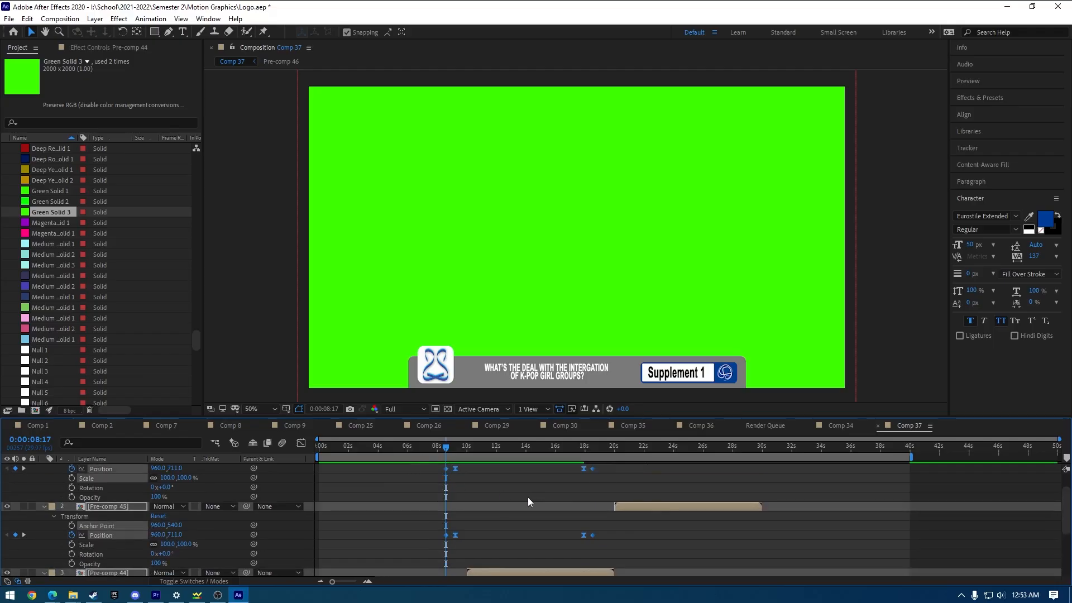
pyautogui.scroll(-3, 531, 497)
# Shift all of Pre-comp 44's Position keyframes so the first one sits at the layer's start, 0:00:10:00.
pyautogui.moveTo(425, 501); pyautogui.dragTo(598, 535)
pyautogui.click(467, 450)
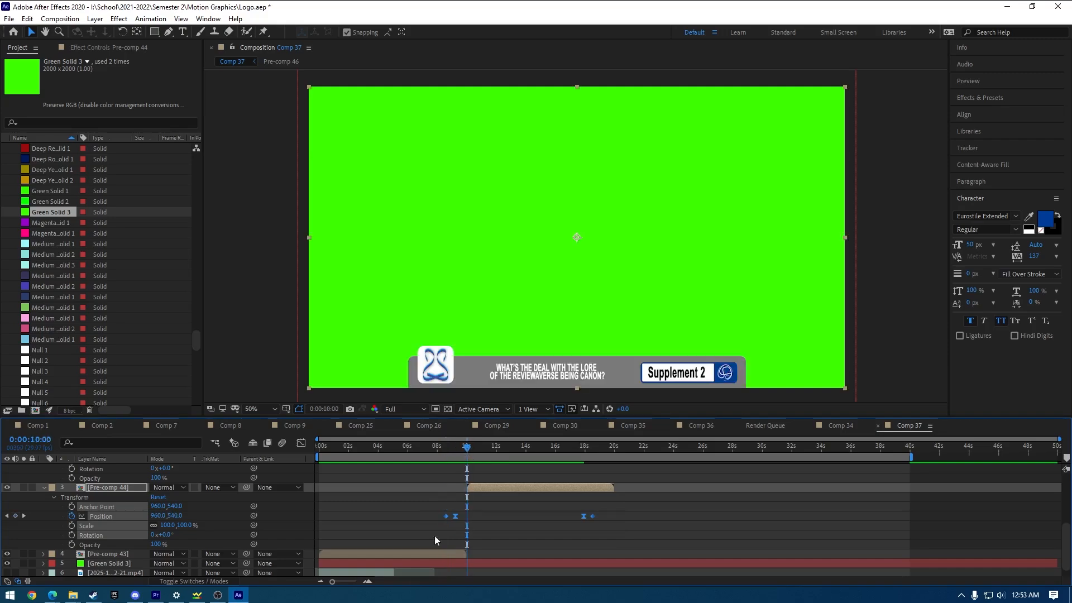
pyautogui.moveTo(332, 581); pyautogui.dragTo(350, 581)
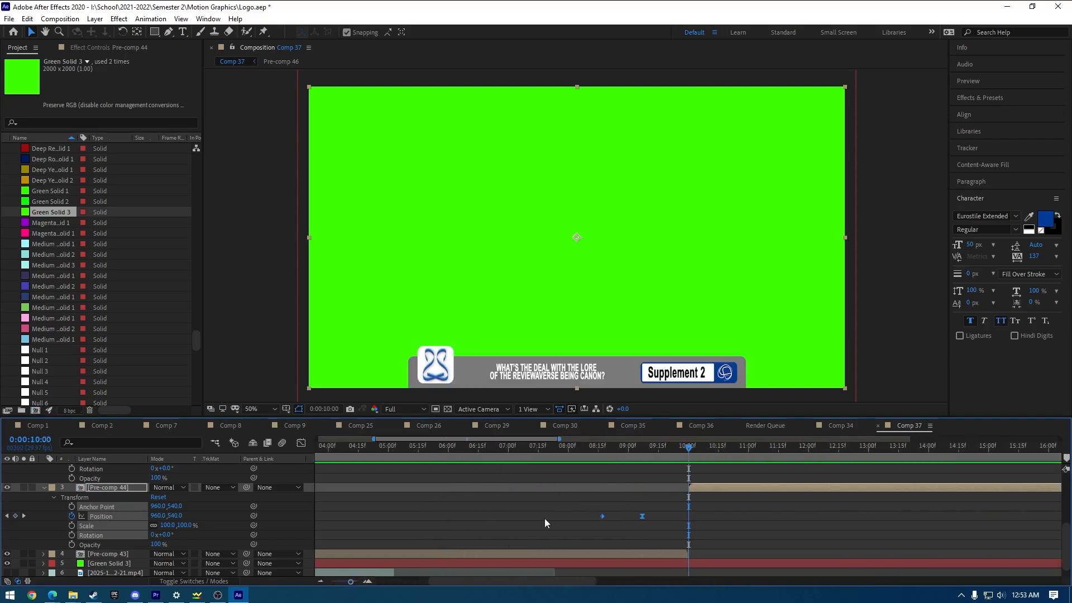
pyautogui.moveTo(600, 518); pyautogui.dragTo(689, 529)
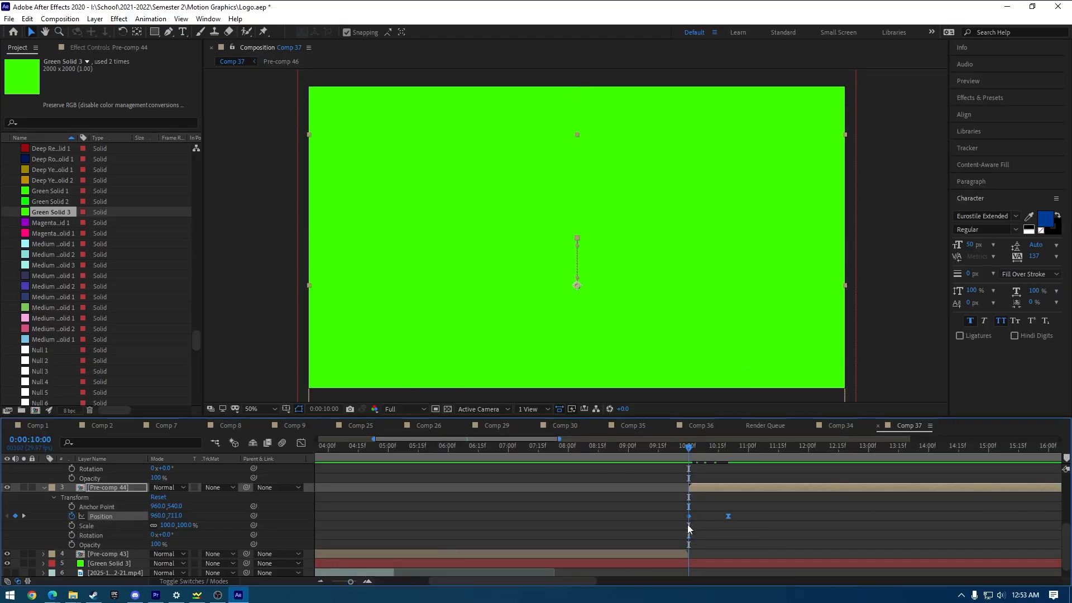
# Shift all of Pre-comp 45's Position keyframes so the first one sits at the layer's start, 0:00:20:00.
pyautogui.moveTo(428, 582); pyautogui.dragTo(545, 593)
pyautogui.scroll(3, 735, 483)
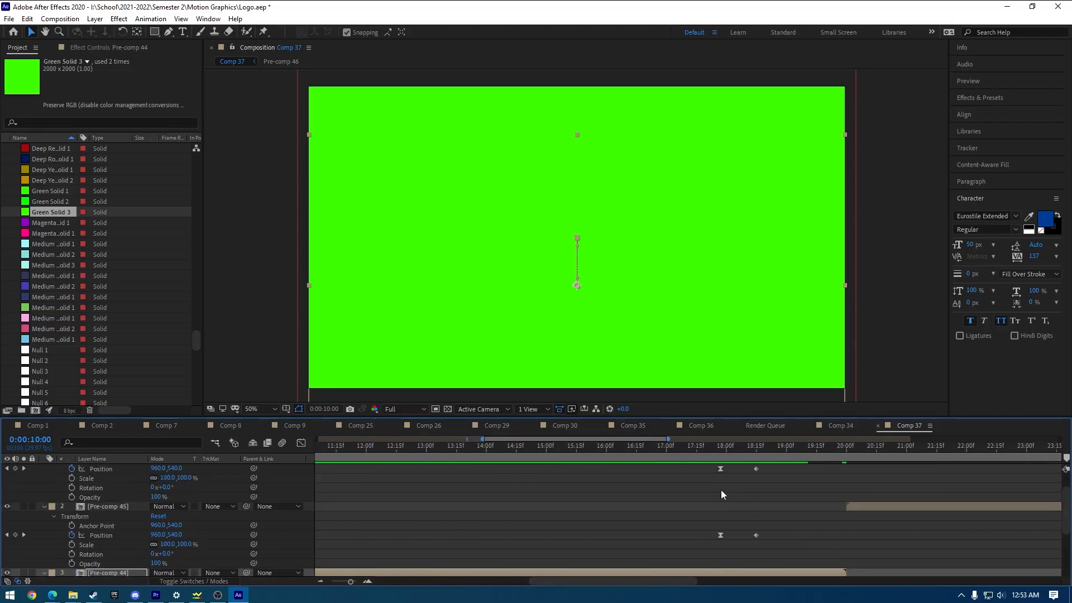
pyautogui.moveTo(788, 540); pyautogui.dragTo(694, 568)
pyautogui.moveTo(520, 581); pyautogui.dragTo(681, 592)
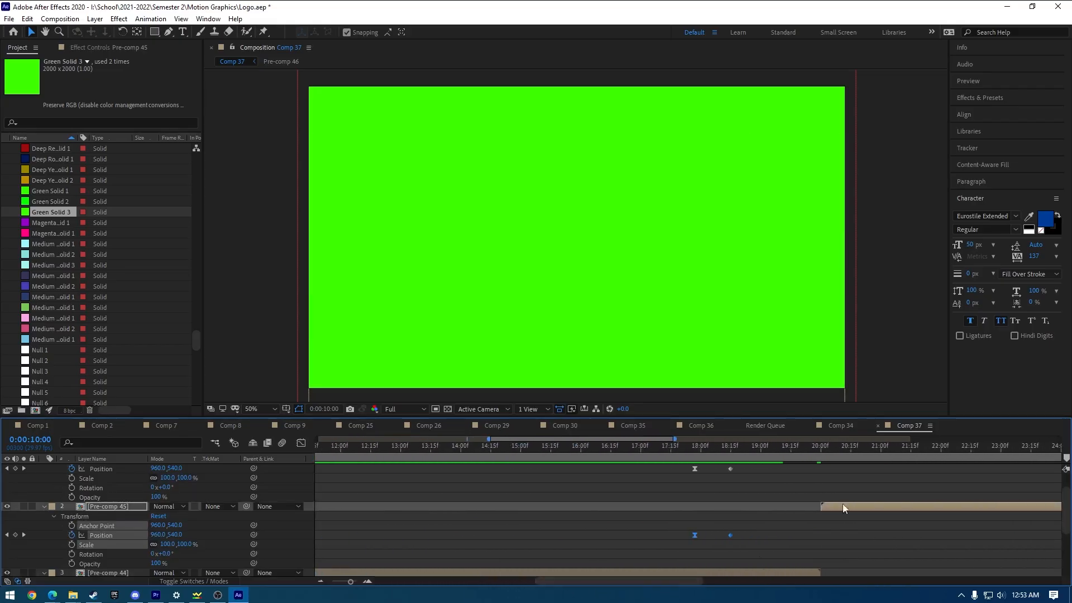
pyautogui.click(821, 447)
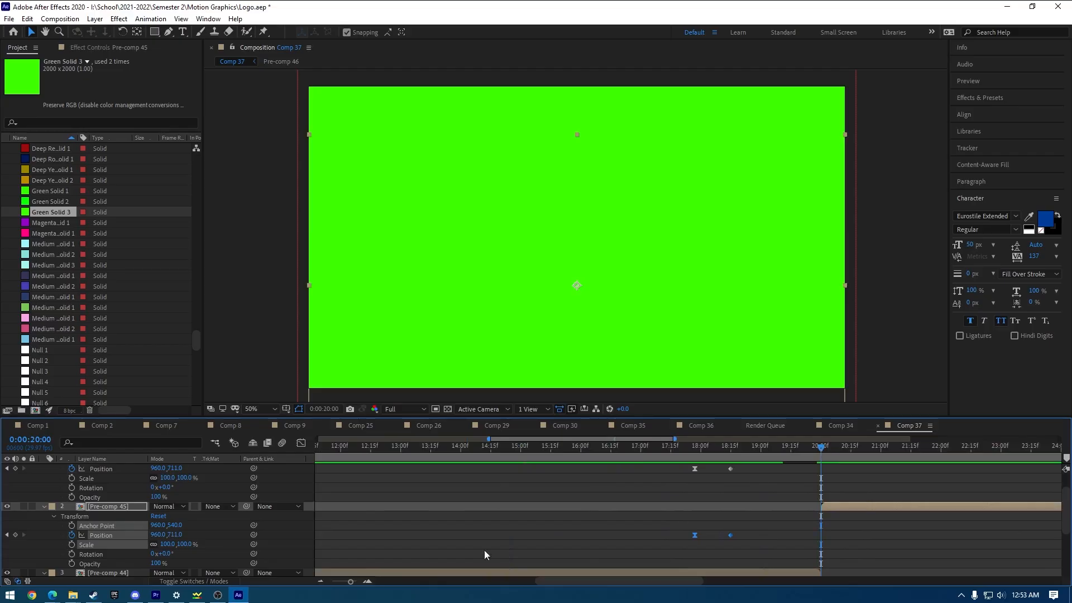
pyautogui.moveTo(348, 582); pyautogui.dragTo(345, 582)
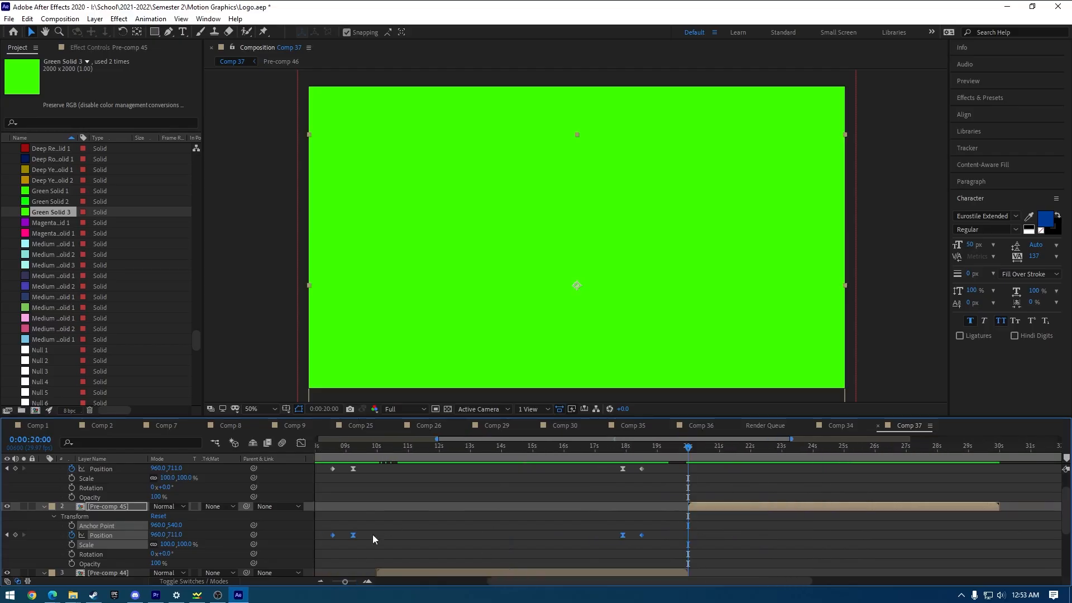
pyautogui.moveTo(335, 535); pyautogui.dragTo(689, 551)
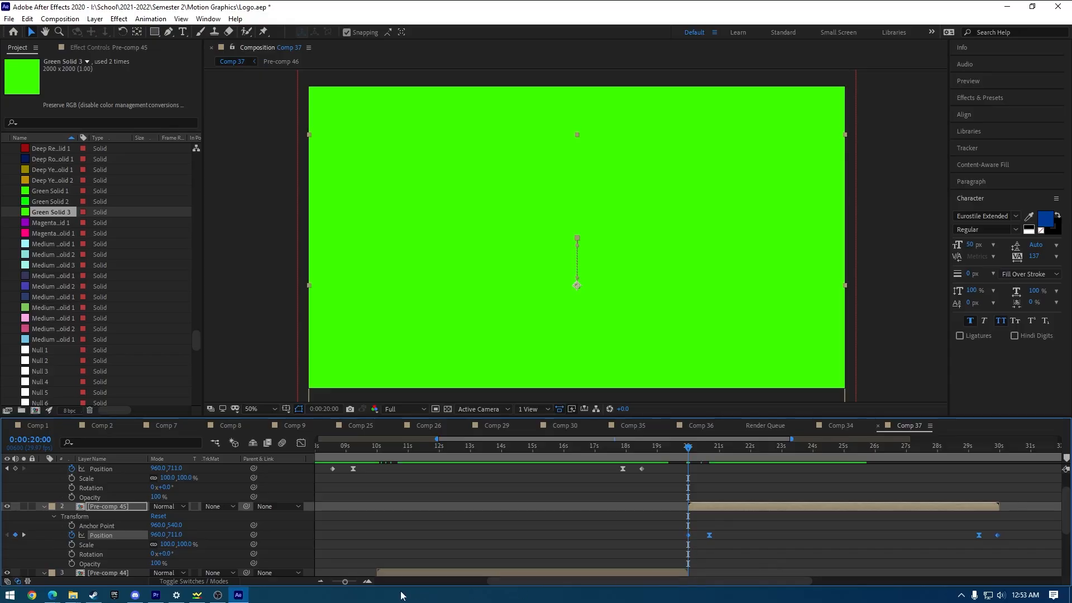
# Shift all of Pre-comp 46's Position keyframes so the first one sits at the layer's start, 0:00:30:00.
pyautogui.moveTo(345, 581); pyautogui.dragTo(356, 582)
pyautogui.moveTo(353, 581); pyautogui.dragTo(352, 581)
pyautogui.moveTo(640, 480); pyautogui.dragTo(511, 467)
pyautogui.moveTo(351, 581); pyautogui.dragTo(340, 582)
pyautogui.moveTo(676, 480); pyautogui.dragTo(918, 506)
pyautogui.click(896, 446)
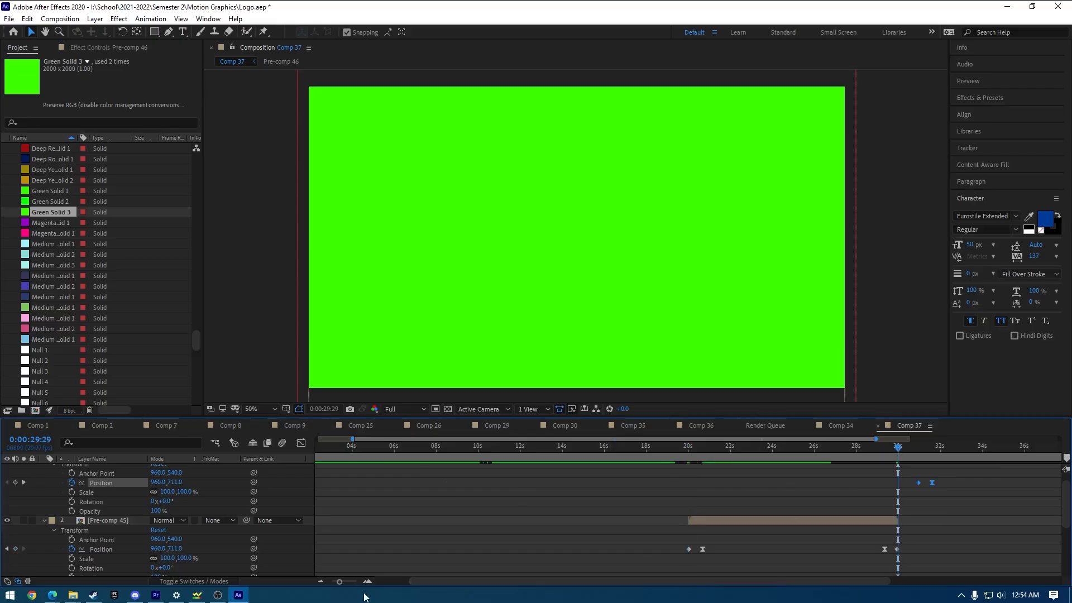
pyautogui.moveTo(344, 581); pyautogui.dragTo(400, 589)
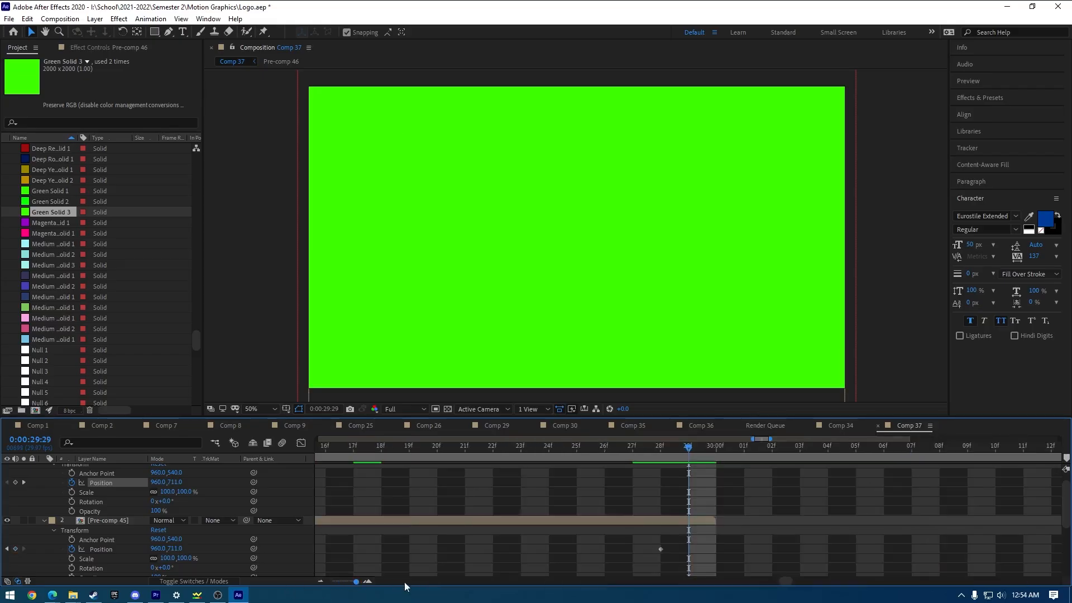
pyautogui.click(717, 447)
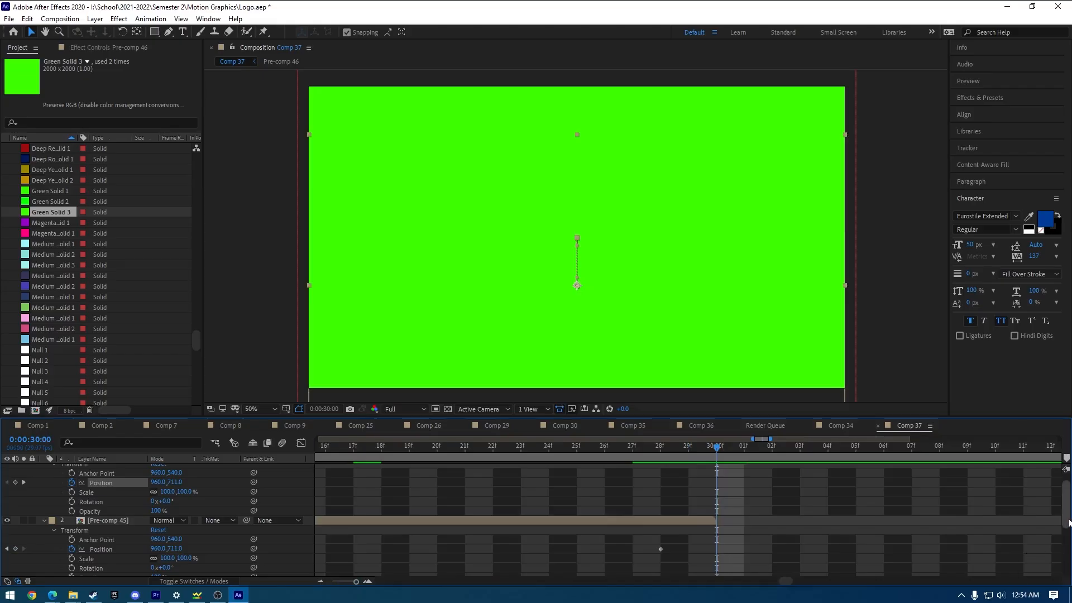
pyautogui.scroll(1, 1067, 522)
pyautogui.moveTo(356, 581); pyautogui.dragTo(355, 584)
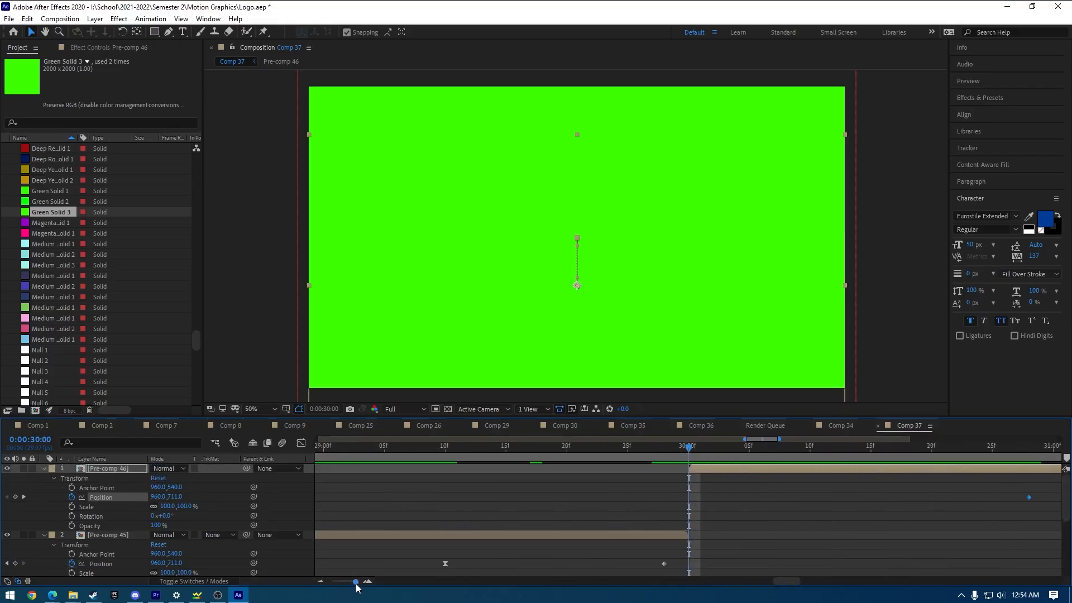
pyautogui.moveTo(1028, 498); pyautogui.dragTo(688, 513)
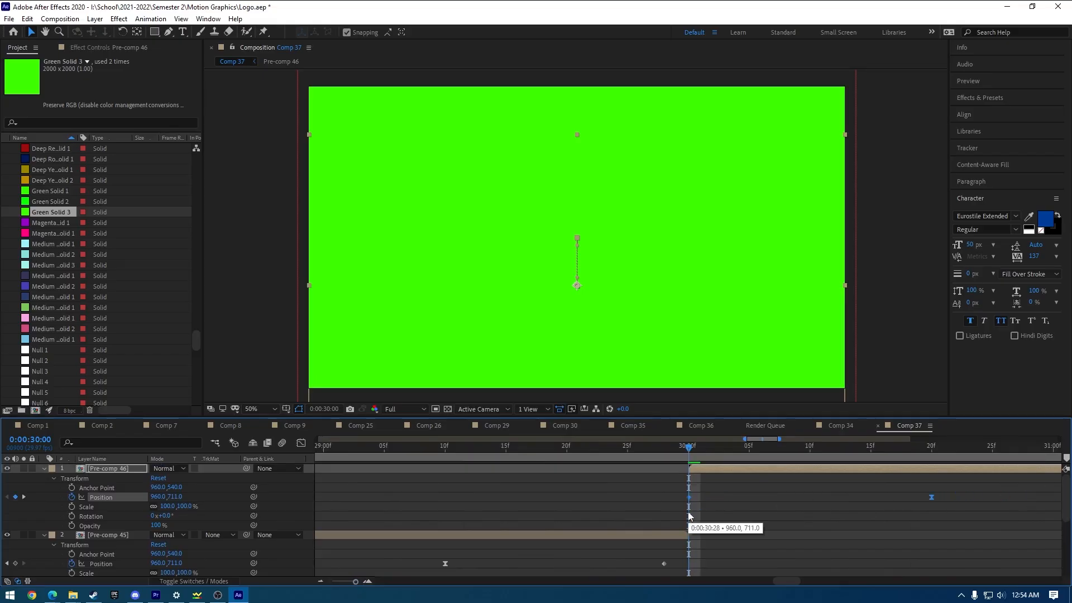
pyautogui.moveTo(353, 584); pyautogui.dragTo(334, 583)
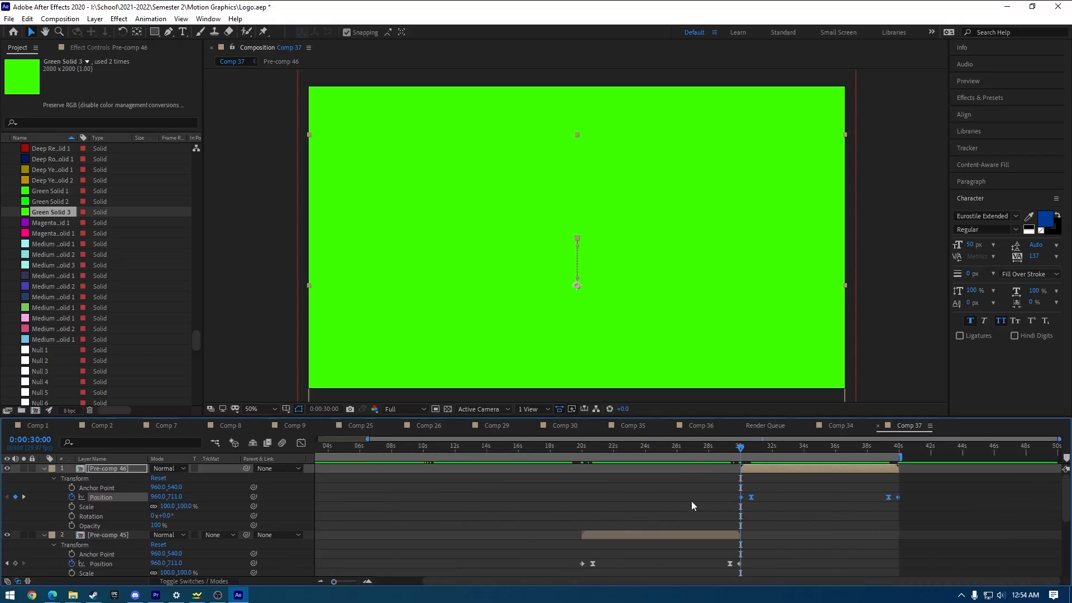
# Collapse the Transform properties and layers of Pre-comp 46, Pre-comp 45 and Pre-comp 44.
pyautogui.click(54, 478)
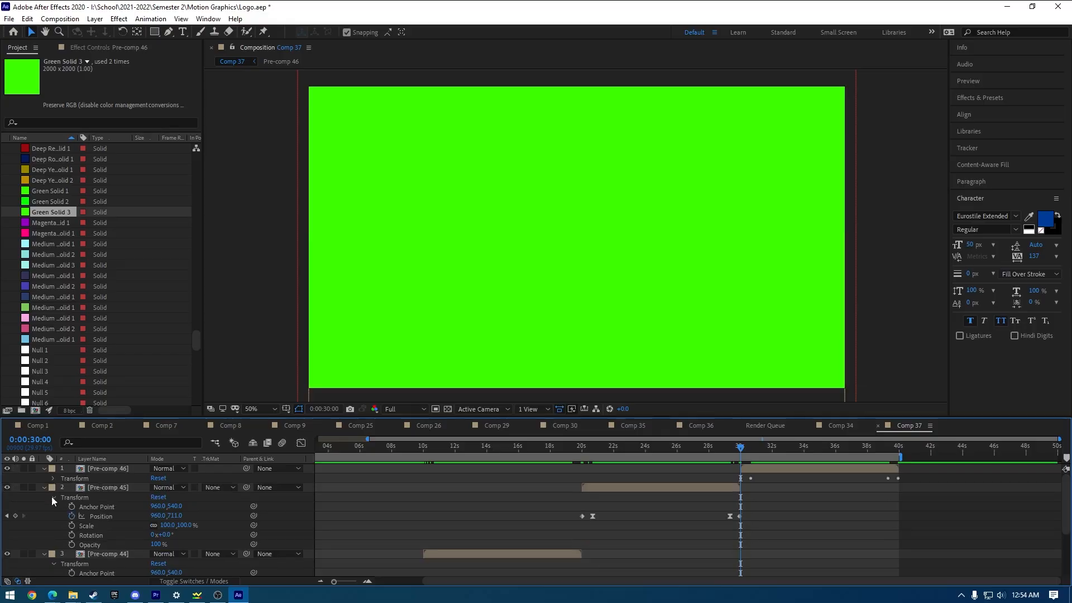
pyautogui.click(53, 497)
pyautogui.click(54, 516)
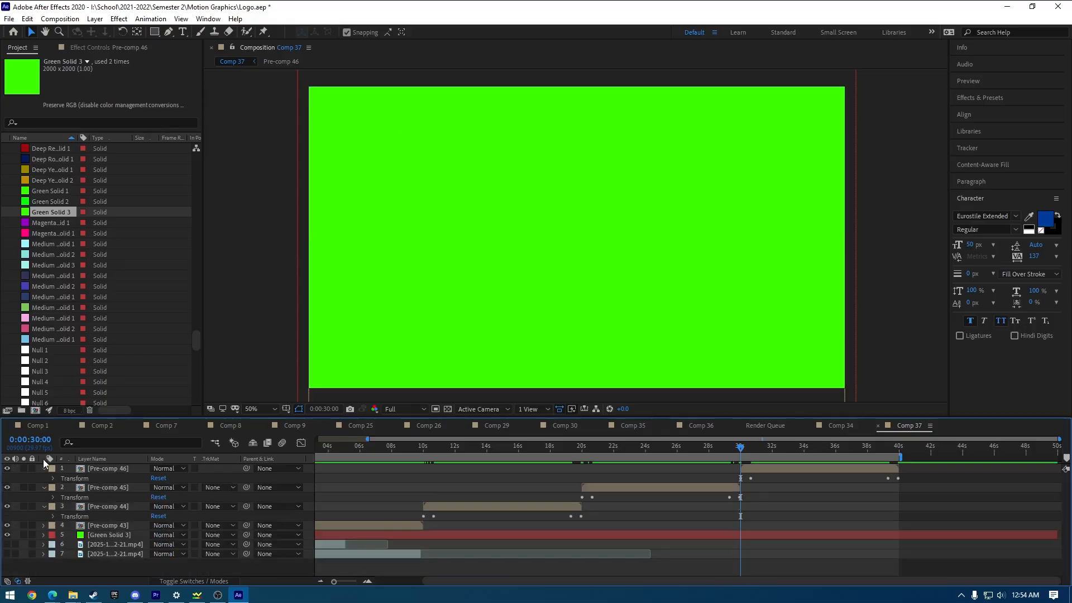
pyautogui.click(43, 469)
pyautogui.click(45, 478)
pyautogui.click(45, 487)
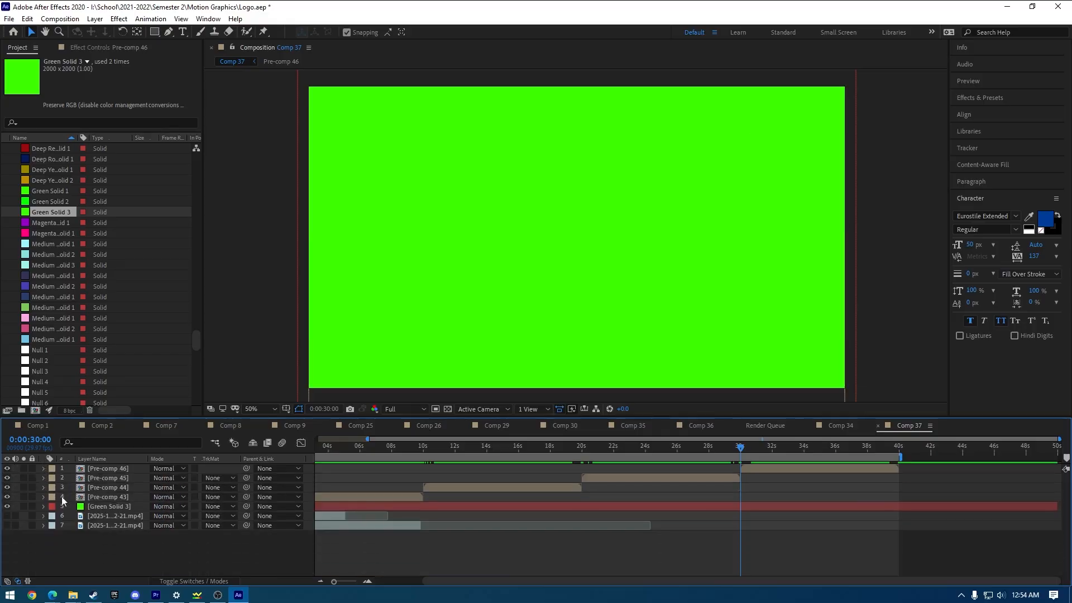
# Preview Comp 37 from its beginning and stop playback.
pyautogui.press('Home')
pyautogui.press('space')
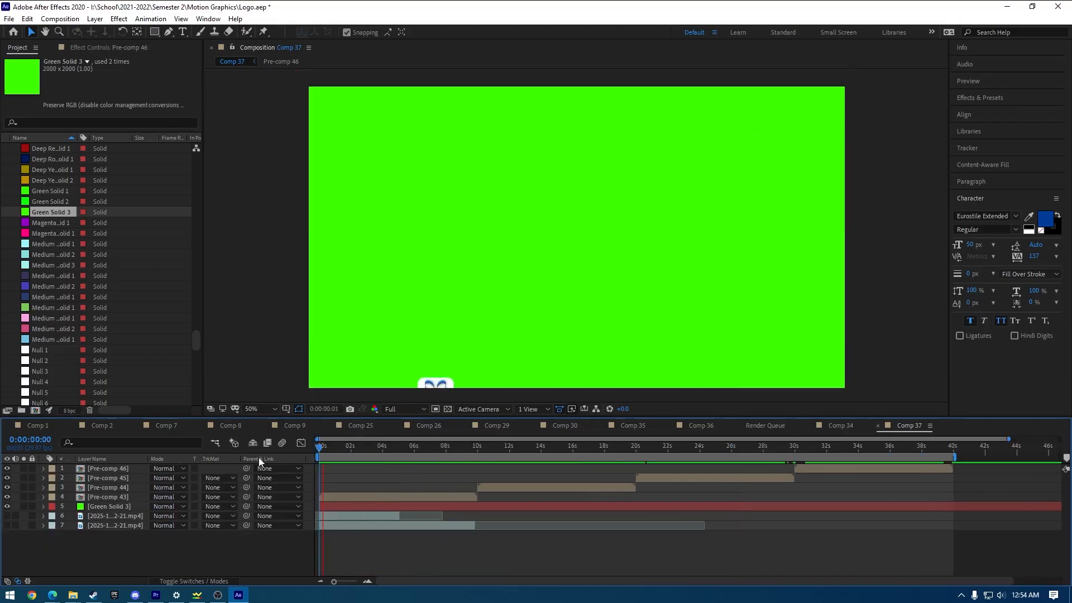
pyautogui.press('space')
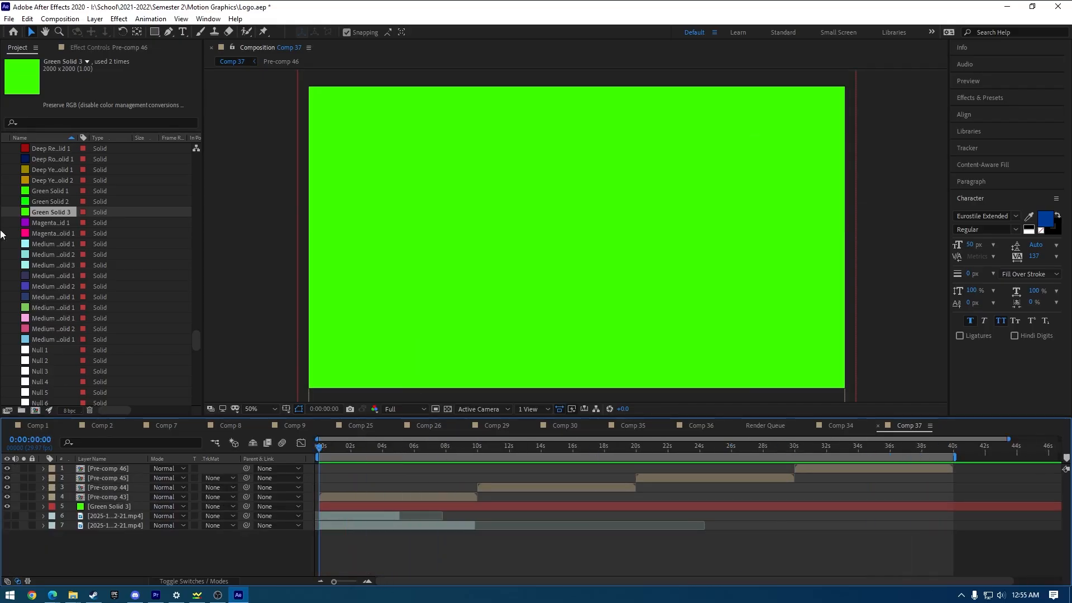
# Add Comp 37 to the Adobe Media Encoder queue and switch to Media Encoder.
pyautogui.click(11, 19)
pyautogui.moveTo(150, 201)
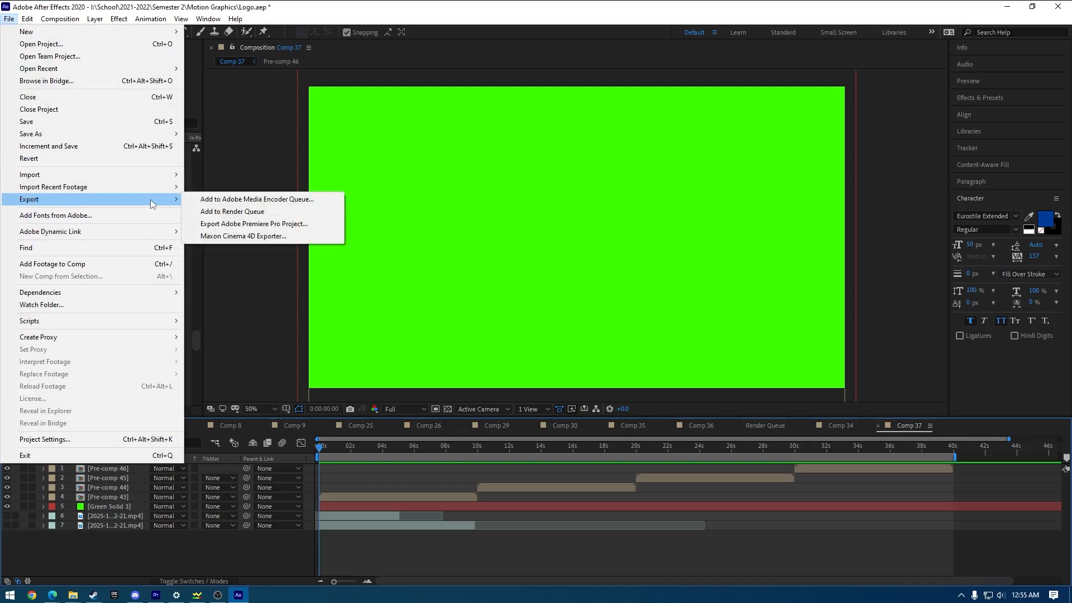
pyautogui.click(286, 200)
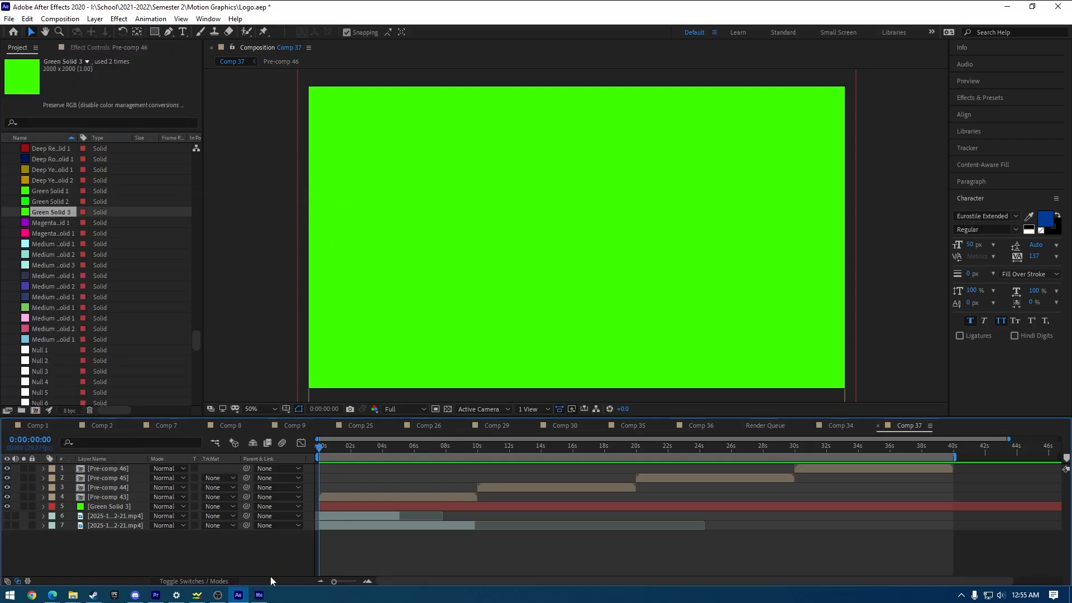
pyautogui.moveTo(167, 599); pyautogui.dragTo(221, 596)
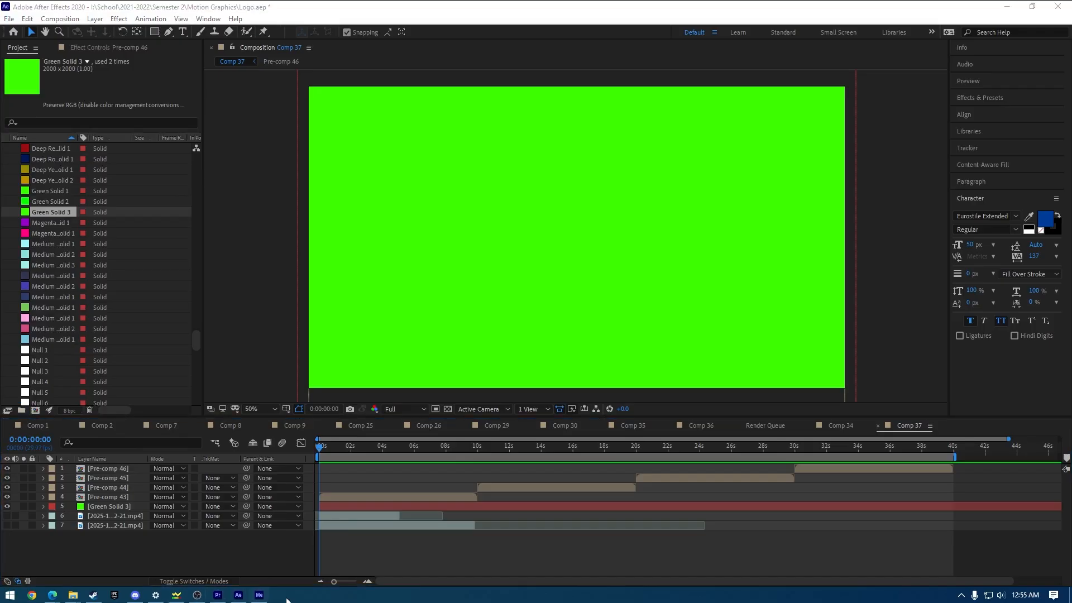
pyautogui.moveTo(265, 596)
pyautogui.click(273, 549)
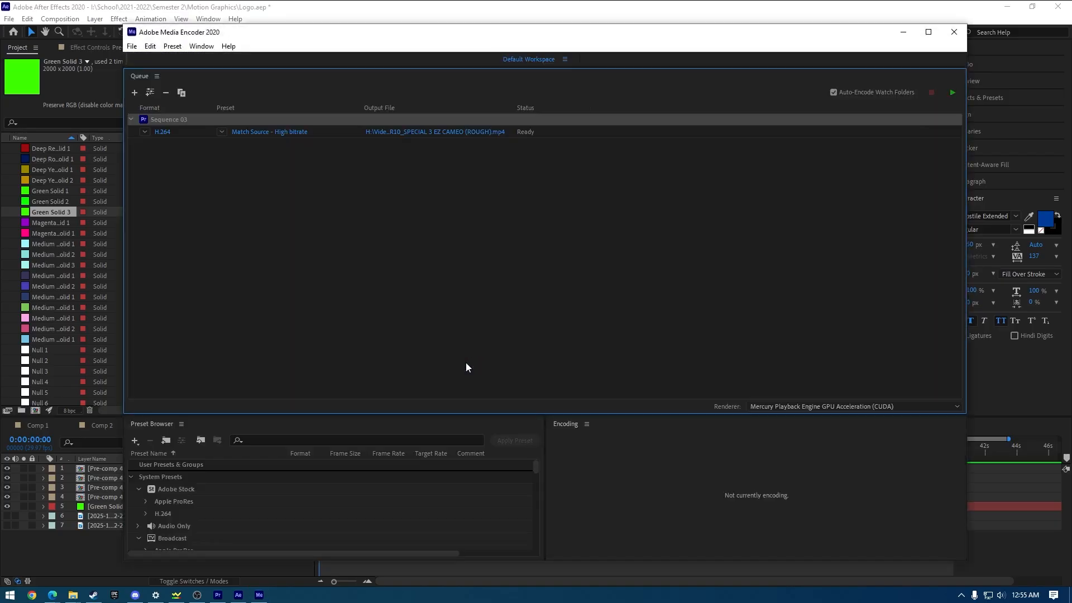
# Remove the Sequence 03 export from the encoding queue.
pyautogui.click(331, 134)
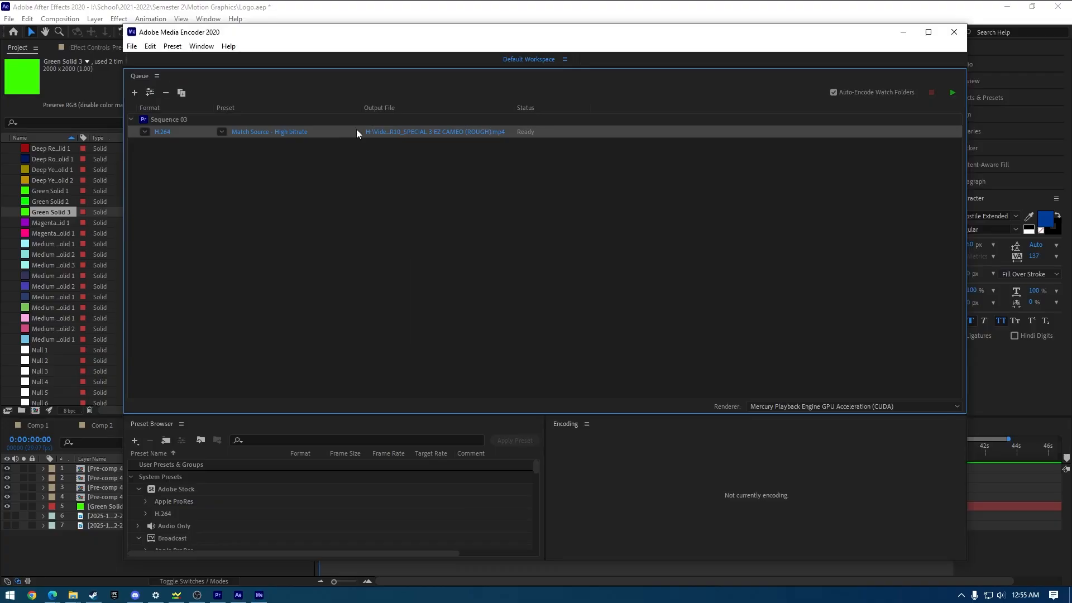
pyautogui.press('Delete')
pyautogui.click(603, 332)
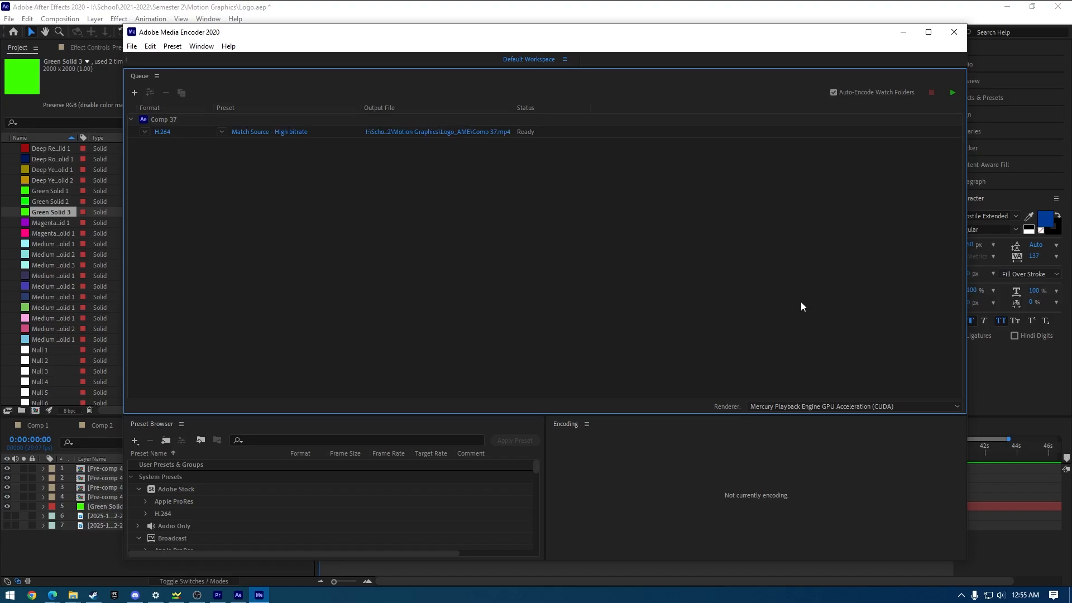
# Change Comp 37's output location to Local Disk (H:).
pyautogui.click(462, 137)
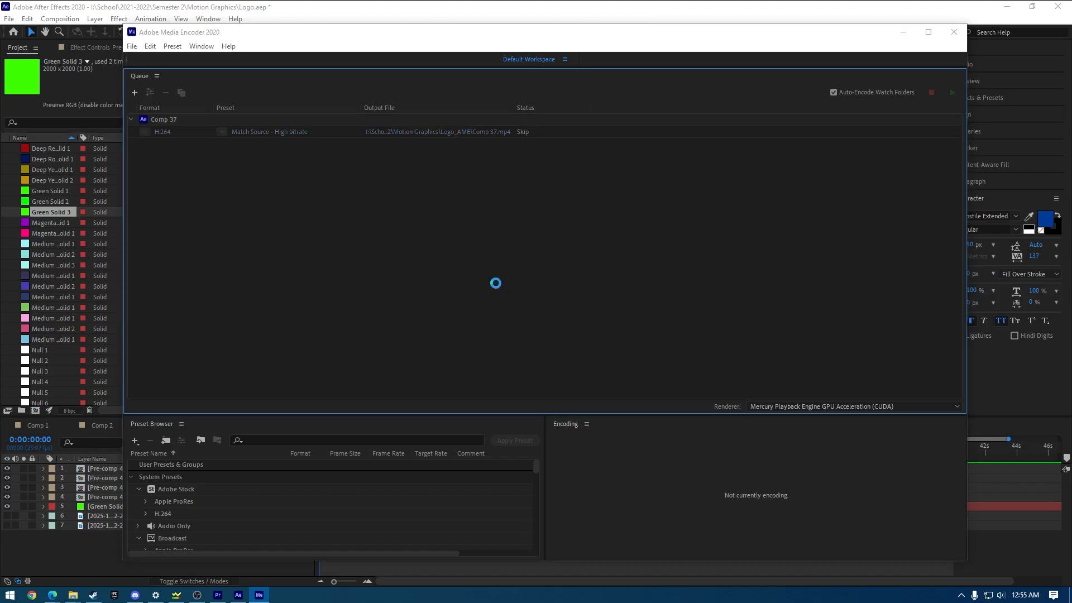
pyautogui.click(184, 260)
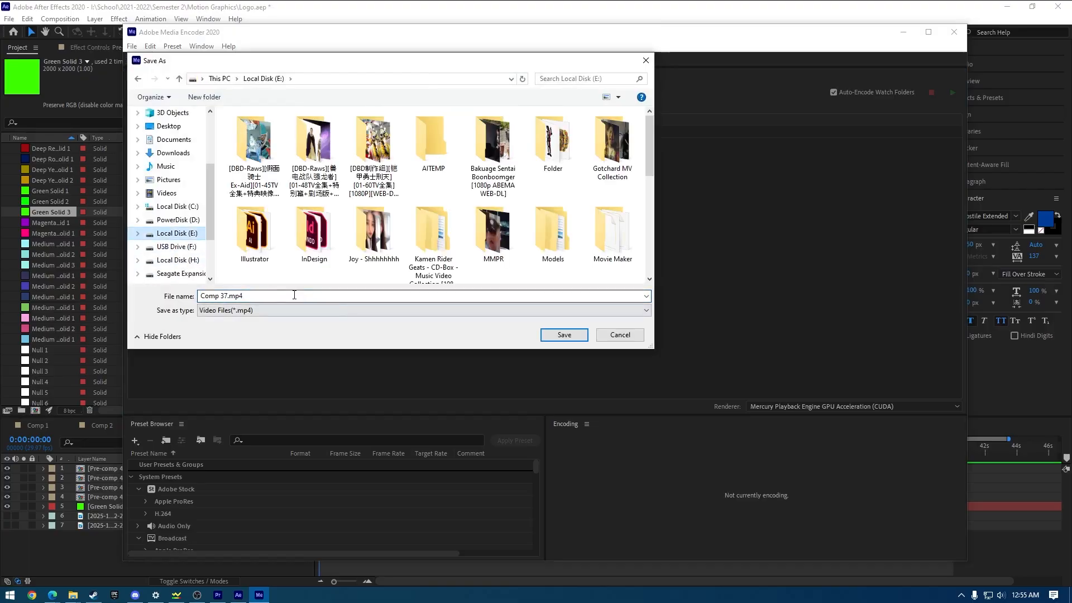
pyautogui.click(194, 274)
pyautogui.click(184, 260)
pyautogui.click(334, 296)
pyautogui.write('Adobe After Effects 8.0 Keyframe Data')
pyautogui.hotkey('ctrl', 'z')
pyautogui.hotkey('ctrl', 'z')
# Clear the output file name and copy the name of PowerRider 10 (Special_Title1).mov from the Local Disk (H:) folder in File Explorer.
pyautogui.press('BackSpace')
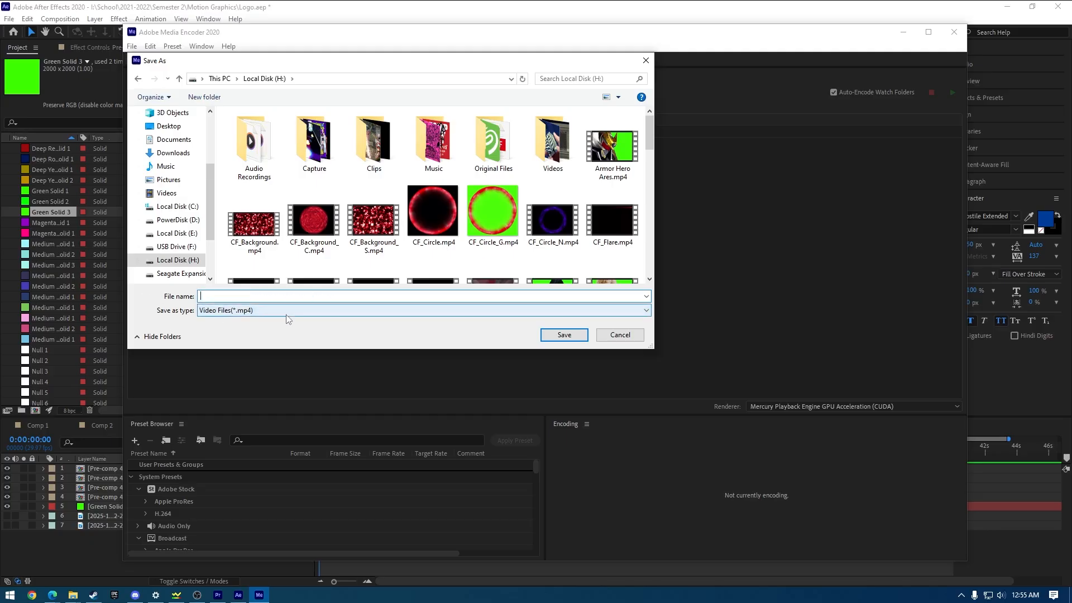
pyautogui.scroll(-4, 492, 216)
pyautogui.scroll(1, 491, 216)
pyautogui.scroll(-1, 491, 216)
pyautogui.click(73, 595)
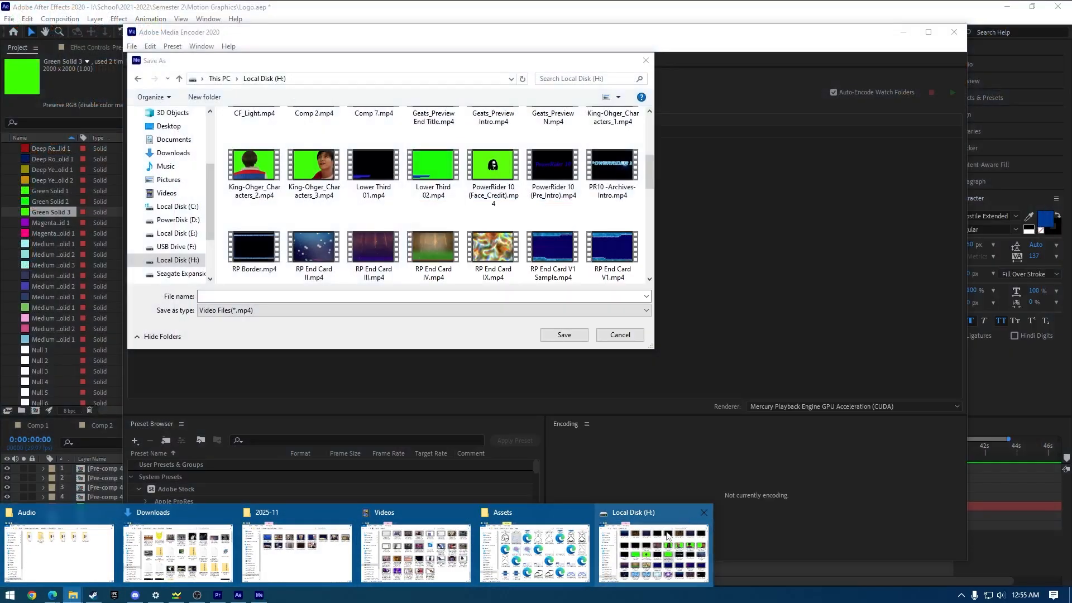
pyautogui.click(669, 536)
pyautogui.rightClick(807, 415)
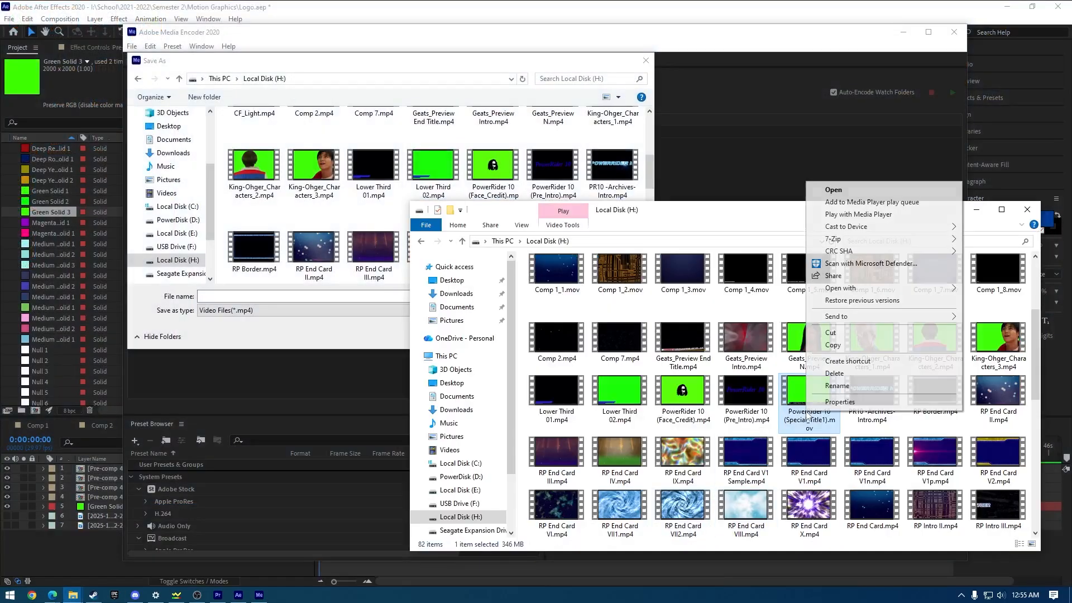
pyautogui.click(838, 394)
pyautogui.hotkey('ctrl', 'c')
# Save the output file name as PowerRider 10 (Special_Title2) using the copied name, and start encoding the queue.
pyautogui.click(315, 296)
pyautogui.hotkey('ctrl', 'v')
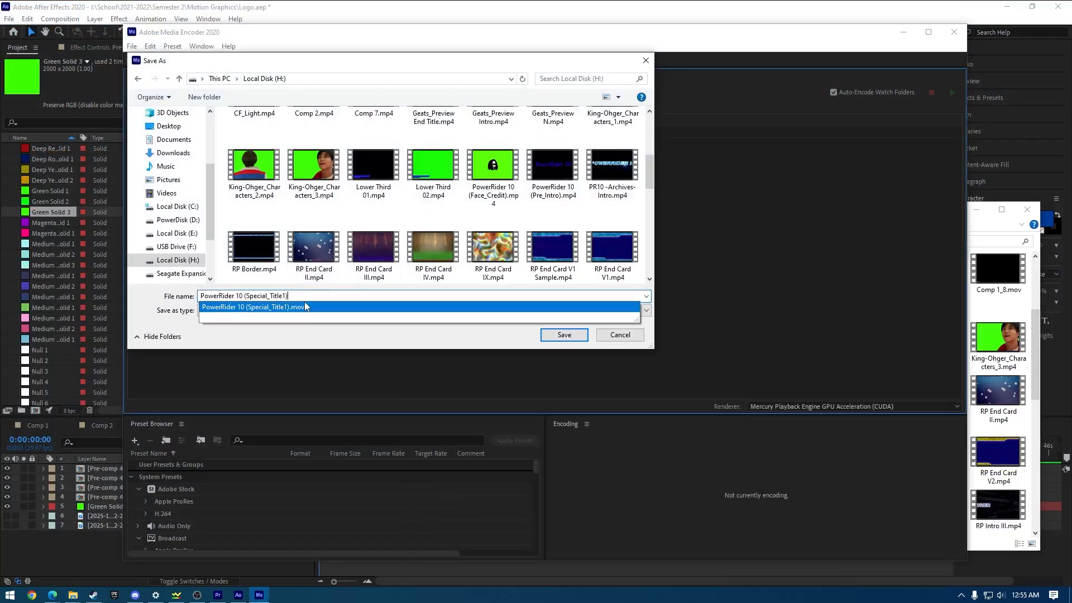
pyautogui.press('BackSpace')
pyautogui.write('2')
pyautogui.press('Return')
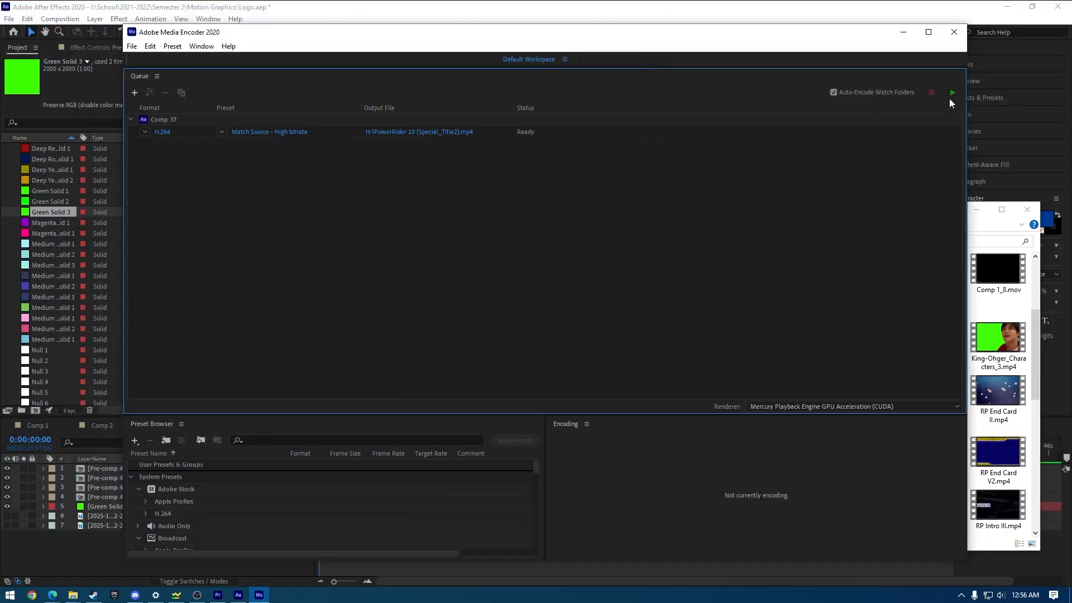
pyautogui.click(952, 93)
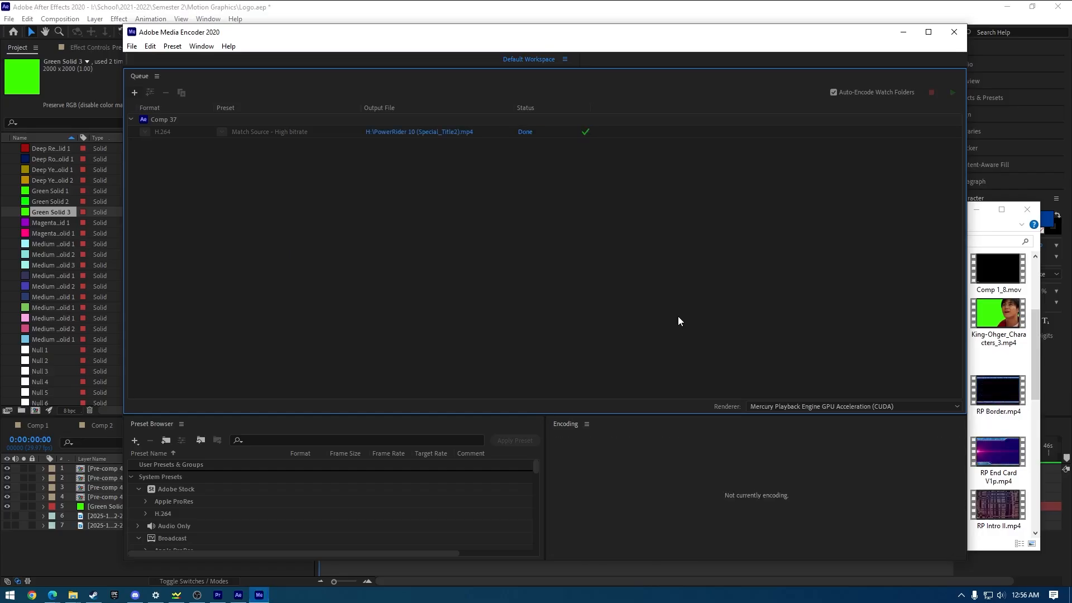
# Play the exported PowerRider 10 (Special_Title2).mp4 from Local Disk (H:) to check the Supplement banners, and close the player.
pyautogui.click(1034, 365)
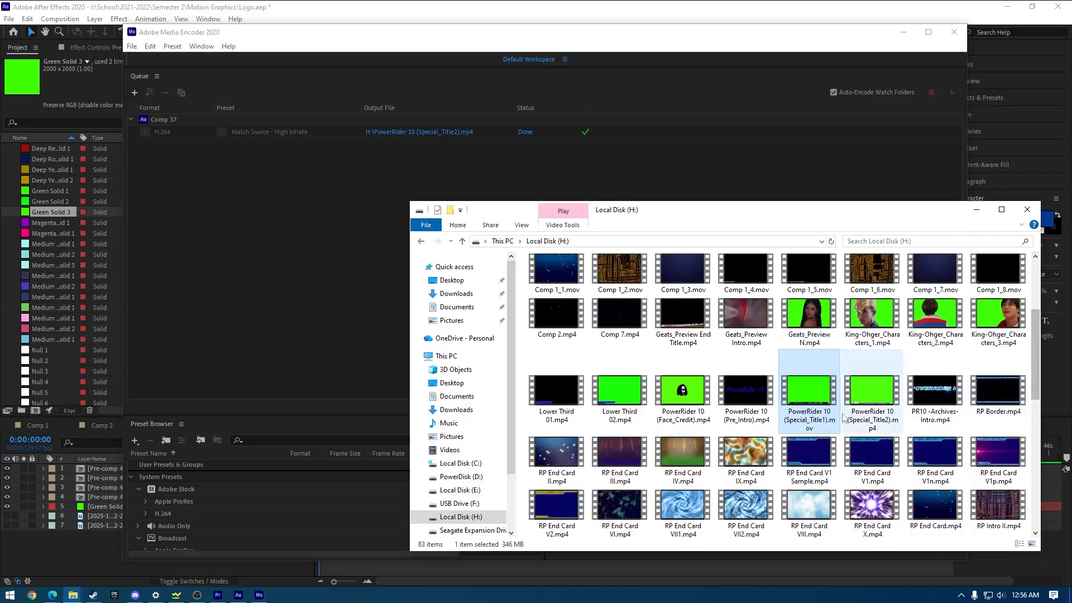
pyautogui.doubleClick(872, 394)
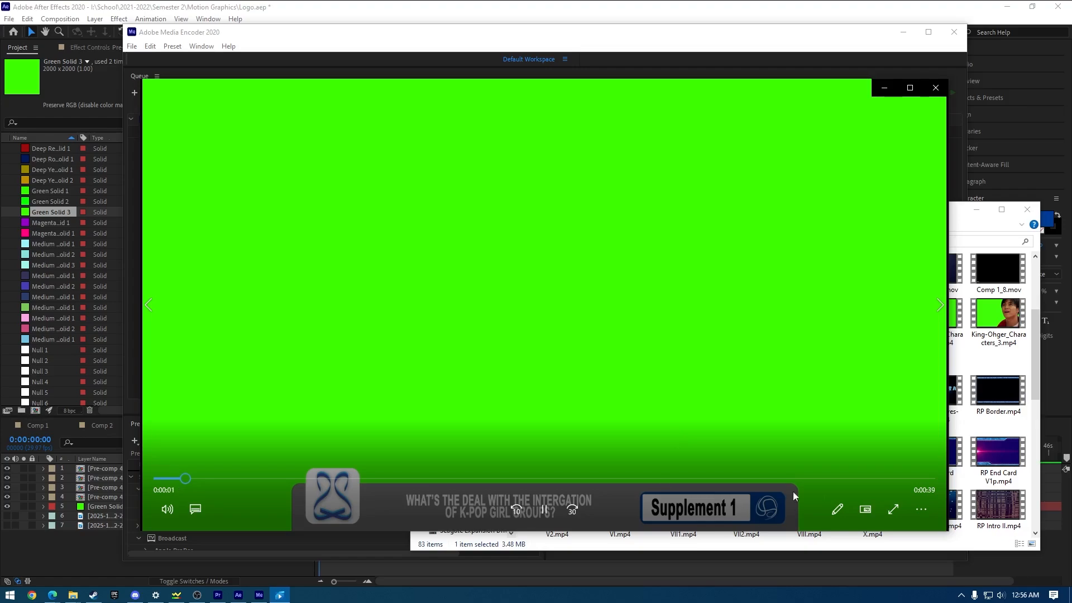
pyautogui.moveTo(308, 478); pyautogui.dragTo(493, 488)
pyautogui.click(155, 479)
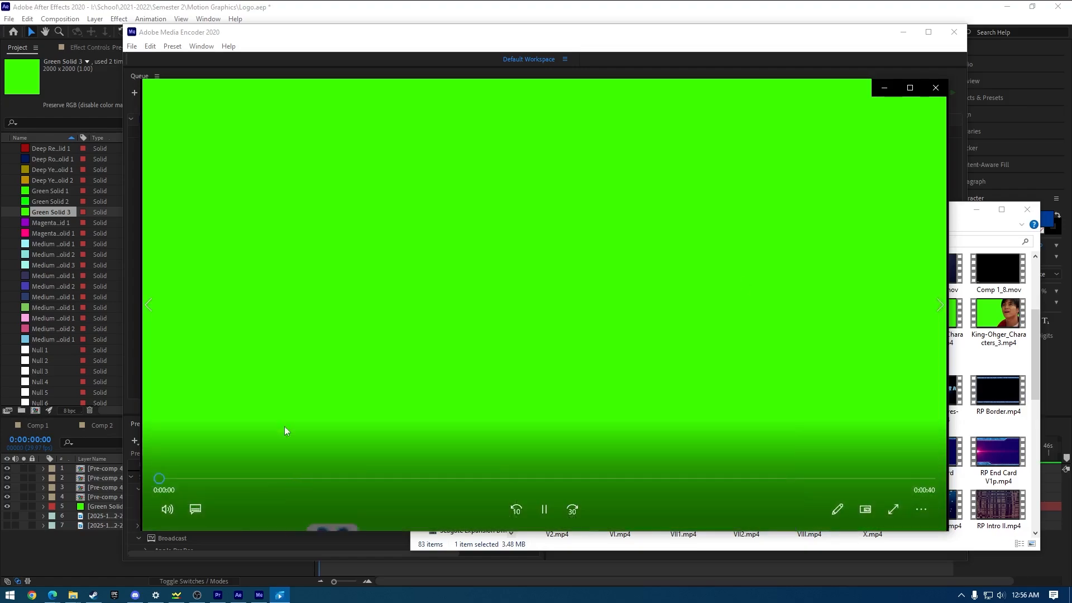
pyautogui.click(935, 90)
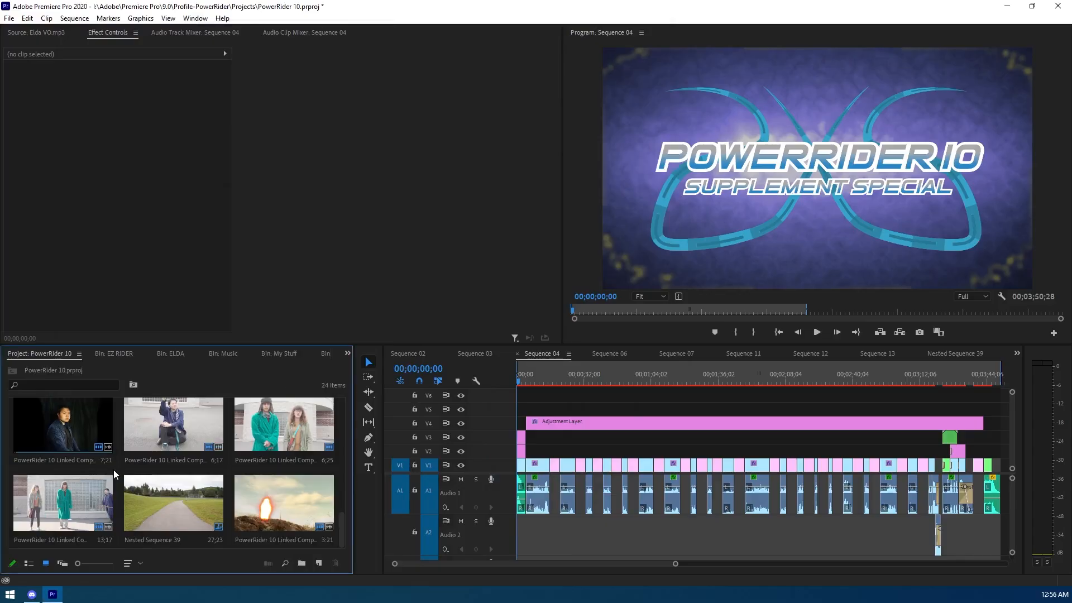
# Open the Clips bin of the PowerRider 10 project in Premiere Pro.
pyautogui.click(347, 354)
pyautogui.click(393, 241)
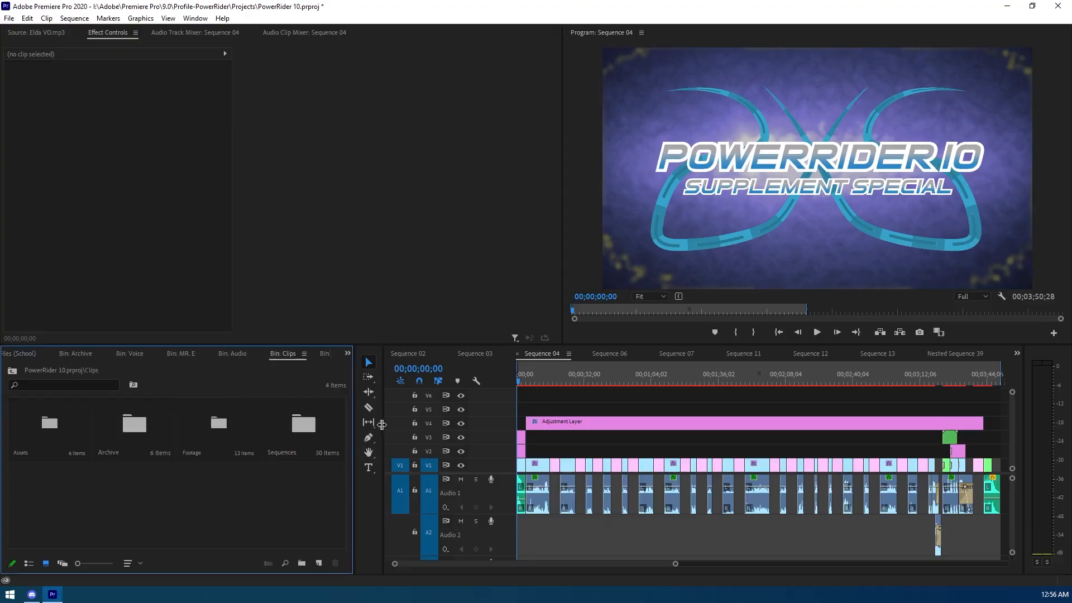
# Import PowerRider 10 (Special_Title2).mp4 into the Assets bin inside the Clips bin, widening the bin area to fit.
pyautogui.moveTo(382, 424); pyautogui.dragTo(359, 422)
pyautogui.doubleClick(92, 428)
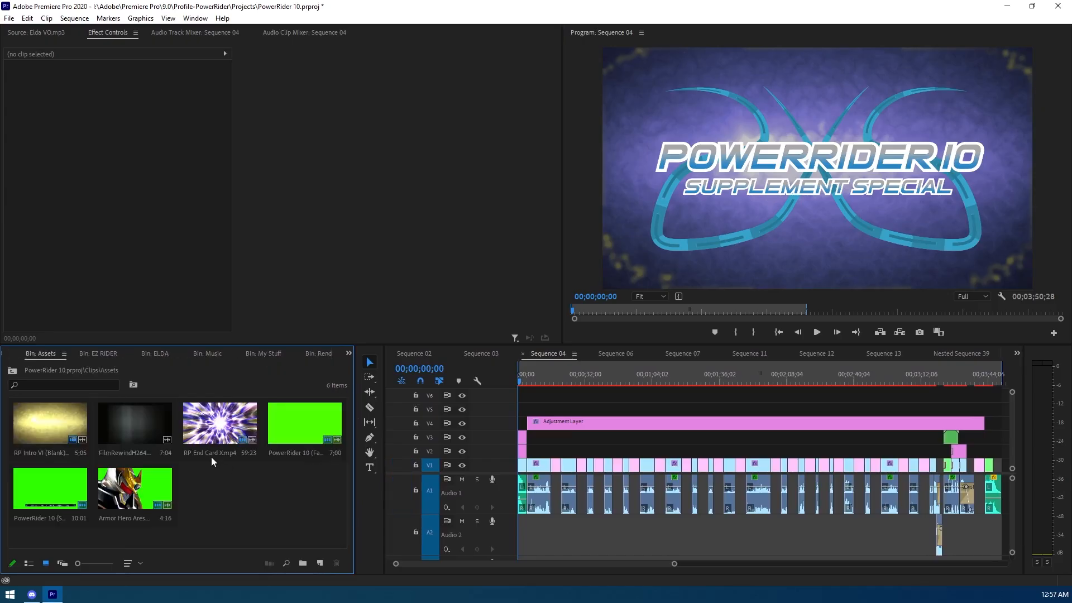
pyautogui.moveTo(382, 439); pyautogui.dragTo(352, 436)
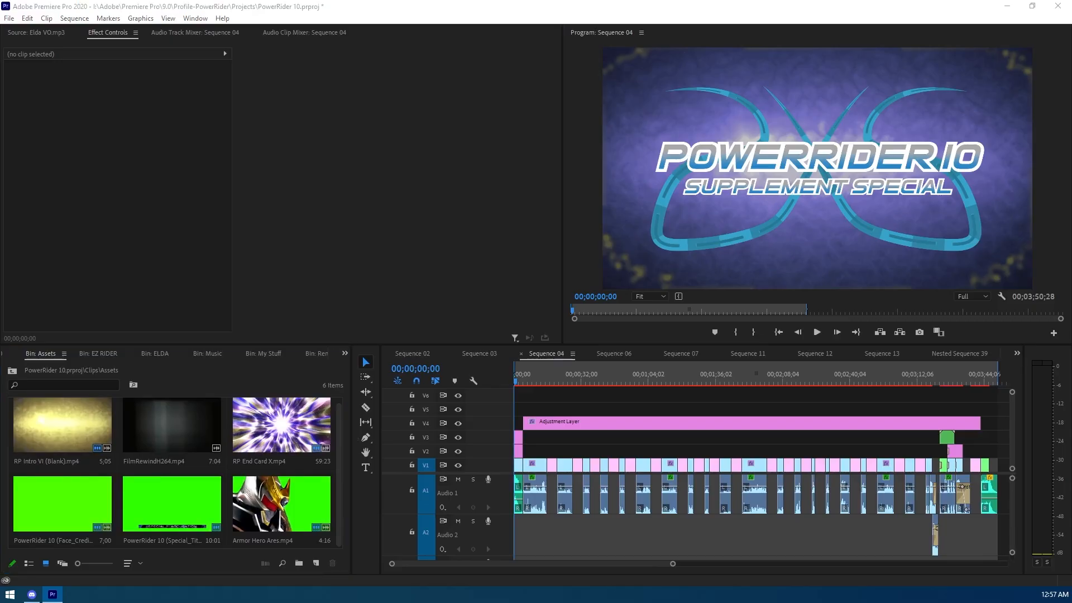
pyautogui.moveTo(50, 469); pyautogui.dragTo(234, 512)
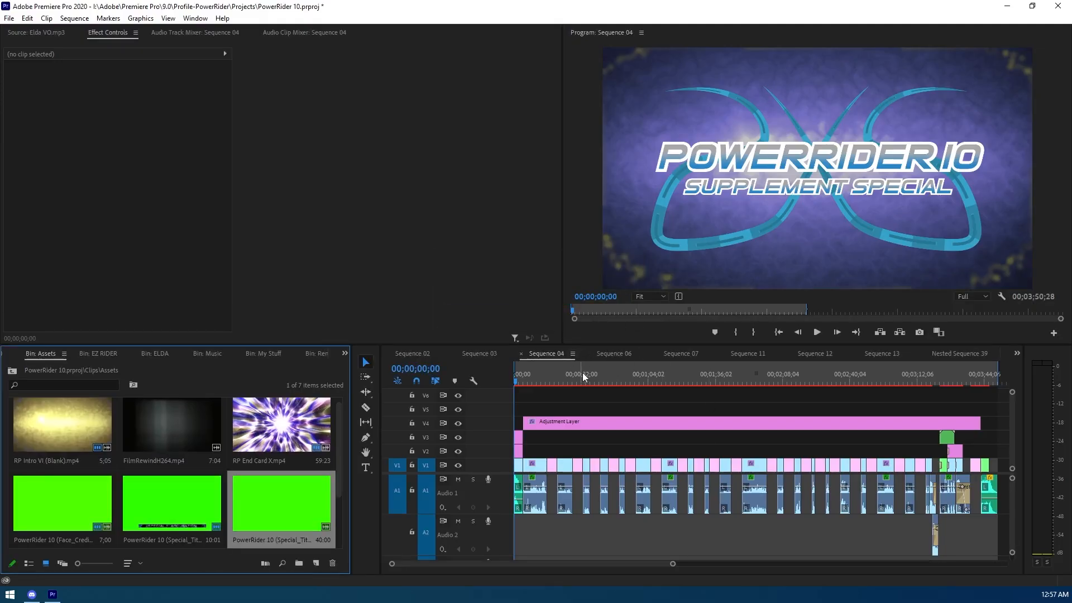
# Open Sequence 07, load PowerRider 10 (Special_Title2).mp4 as the source clip and locate the start of its Supplement 4 banner.
pyautogui.click(616, 355)
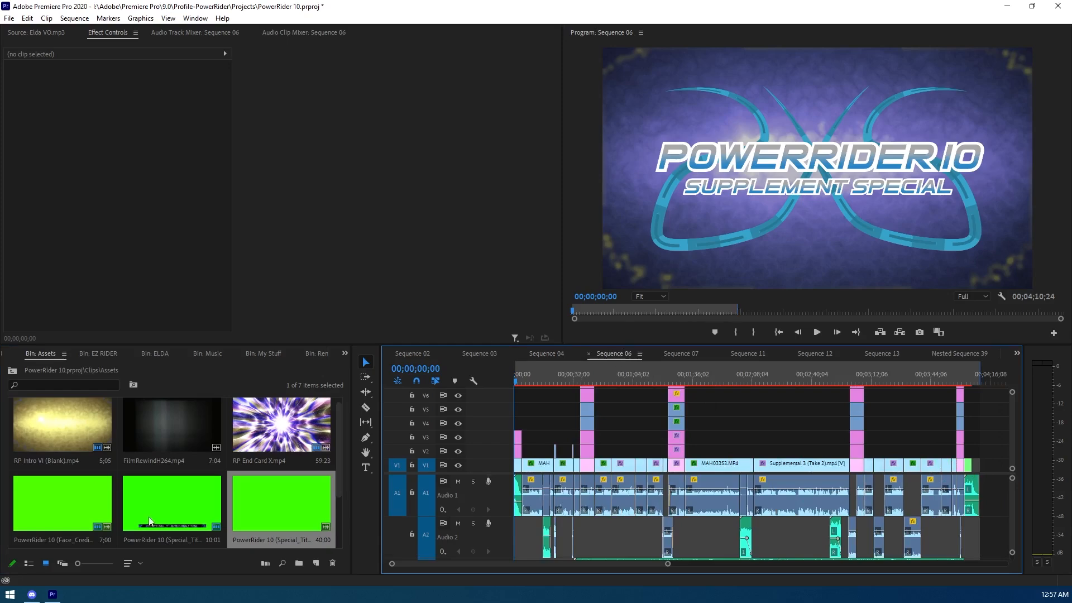
pyautogui.click(695, 356)
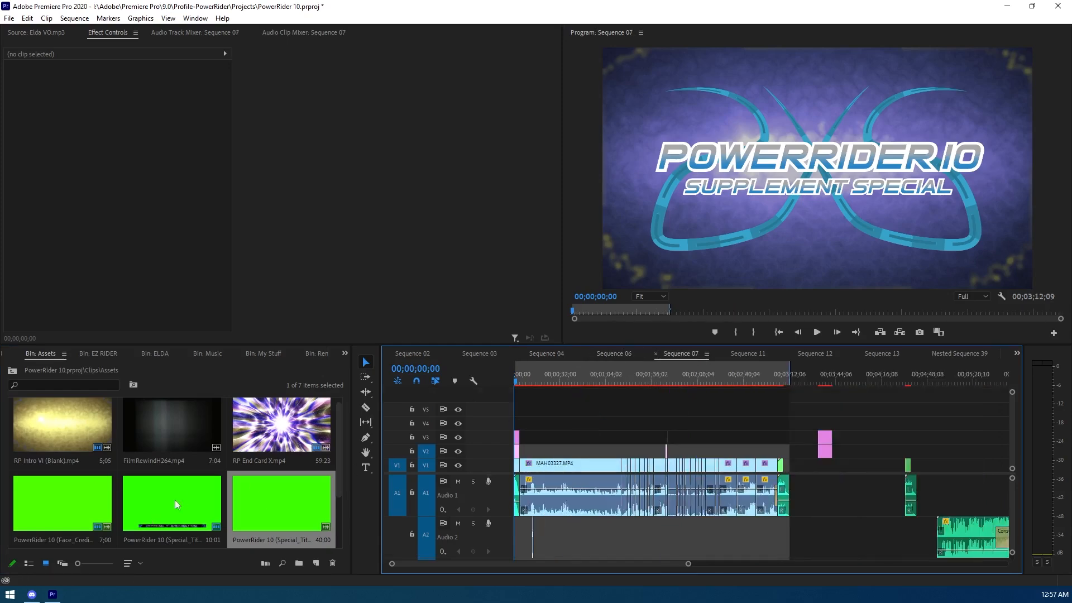
pyautogui.doubleClick(264, 509)
pyautogui.click(435, 312)
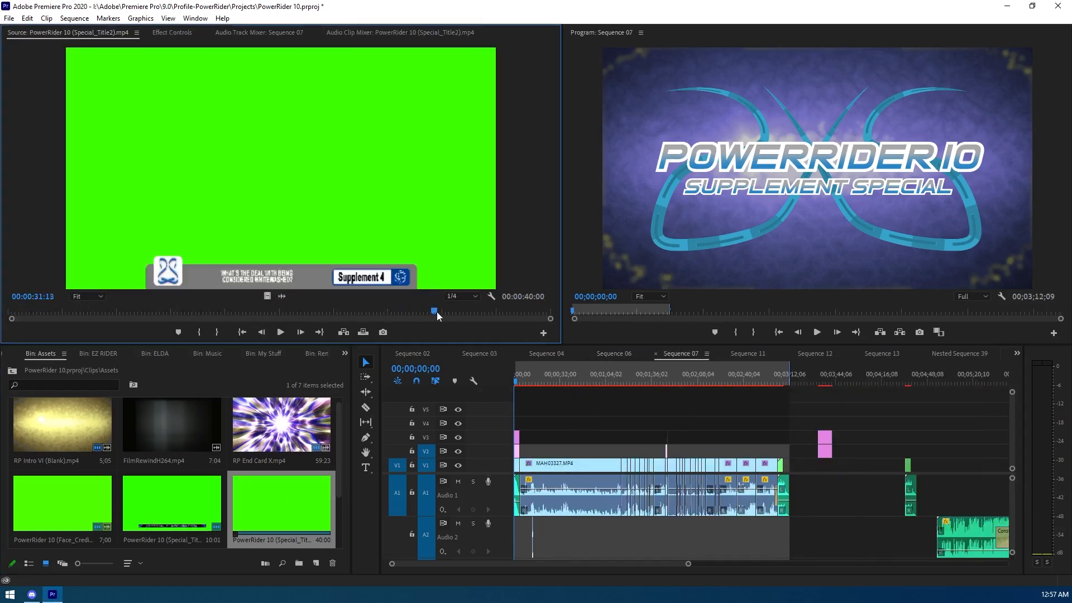
pyautogui.moveTo(438, 313); pyautogui.dragTo(419, 314)
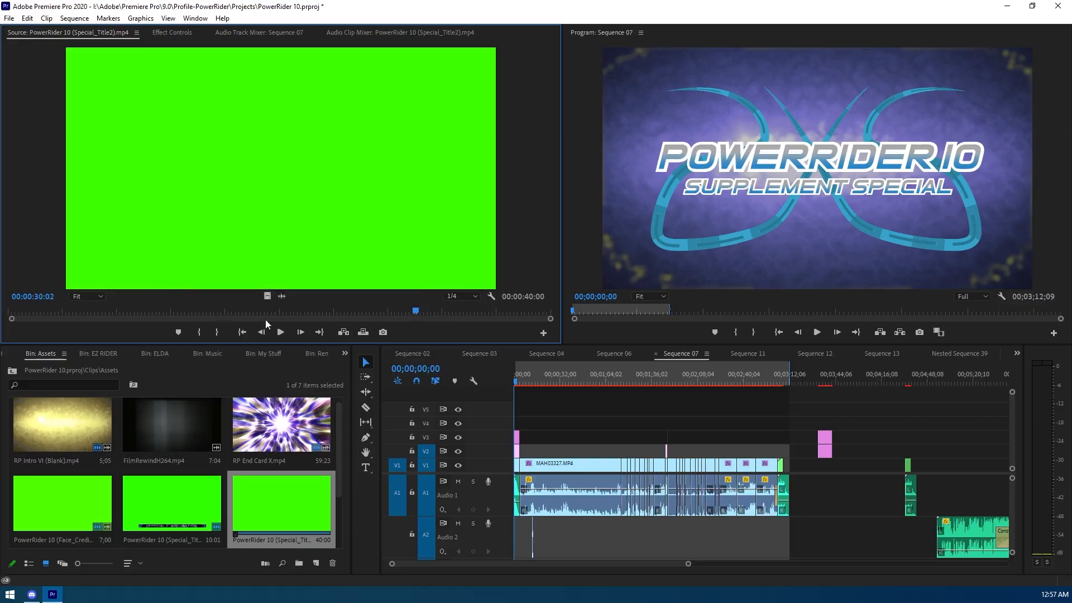
# Mark the source clip's In point at 00:00:30:00 and place only its video on V2 of Sequence 07 at about 14 seconds.
pyautogui.click(198, 331)
pyautogui.moveTo(416, 311); pyautogui.dragTo(412, 311)
pyautogui.moveTo(551, 321); pyautogui.dragTo(430, 326)
pyautogui.press('Right')
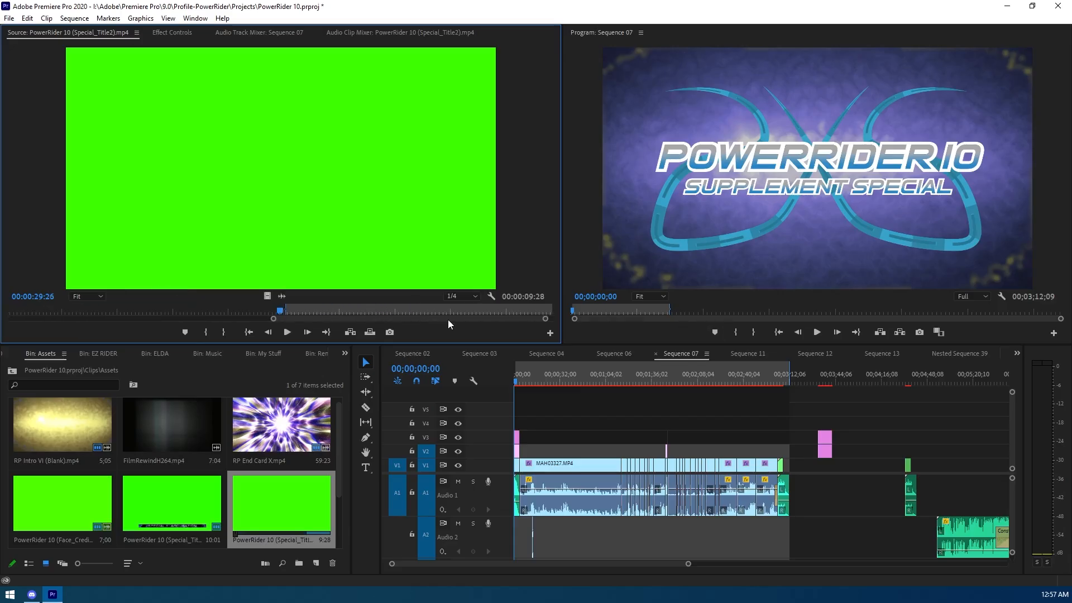
pyautogui.click(202, 333)
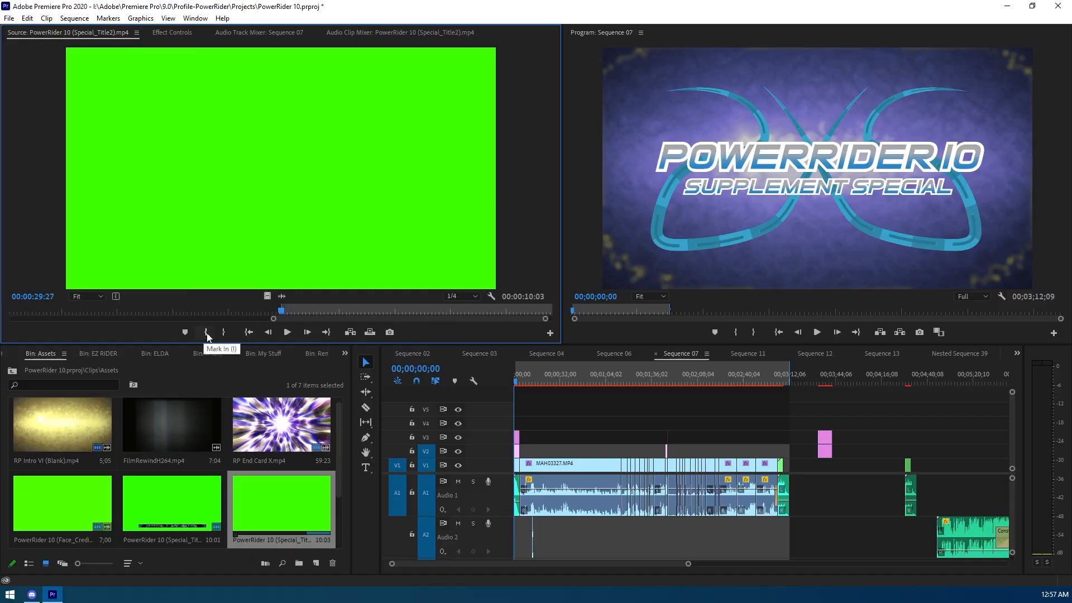
pyautogui.press('Right')
pyautogui.press('Right')
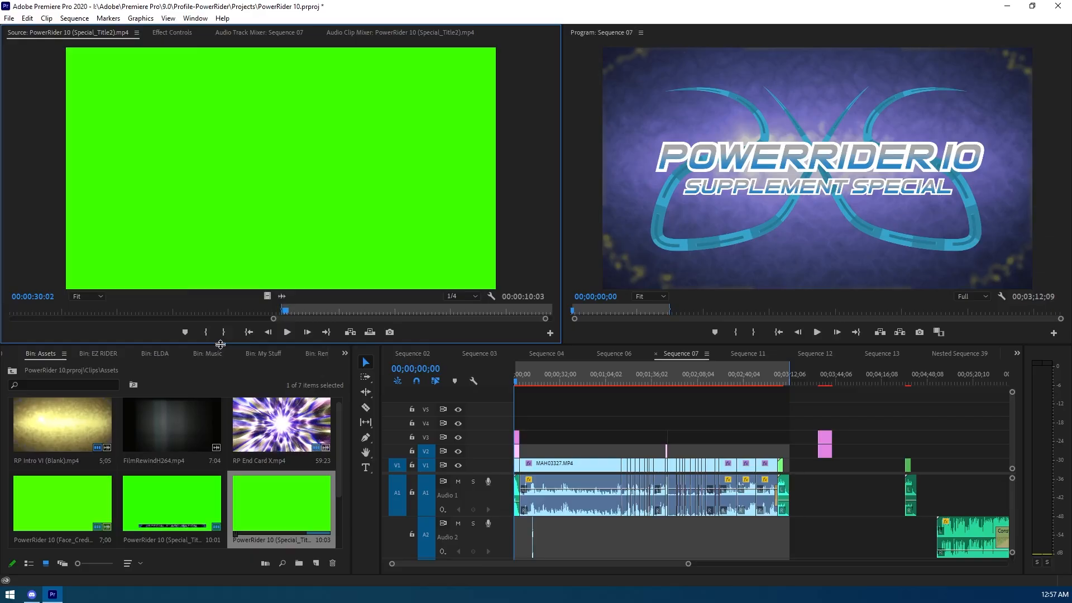
pyautogui.click(209, 332)
pyautogui.press('Left')
pyautogui.press('Left')
pyautogui.press('Left')
pyautogui.click(208, 333)
pyautogui.press('Right')
pyautogui.moveTo(267, 297); pyautogui.dragTo(540, 452)
pyautogui.click(538, 383)
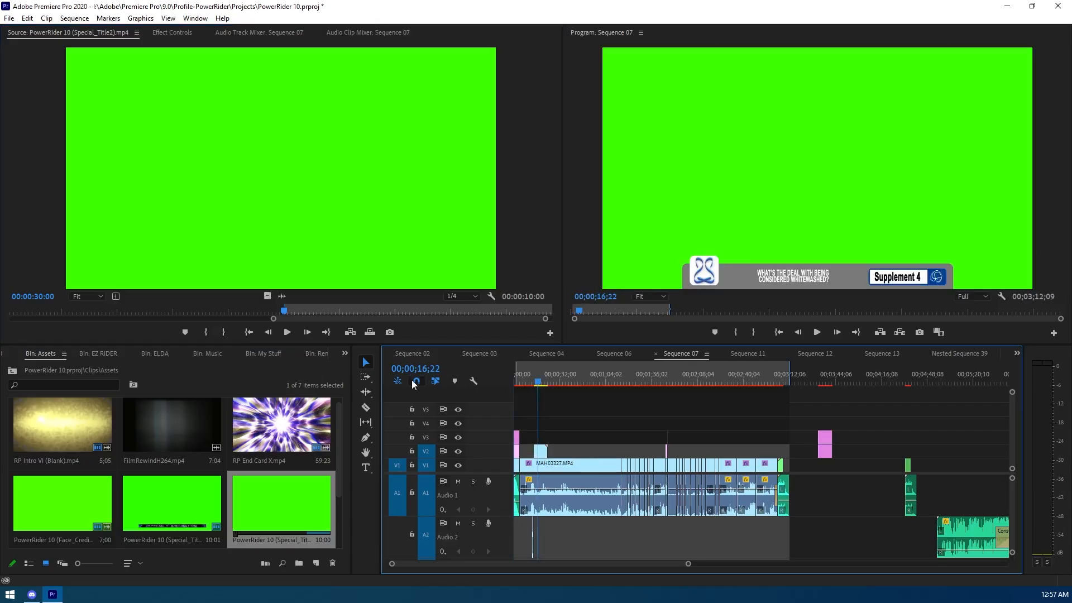
# Apply the Ultra Key effect to the banner clip on V2 and sample the green background as its key color.
pyautogui.click(342, 353)
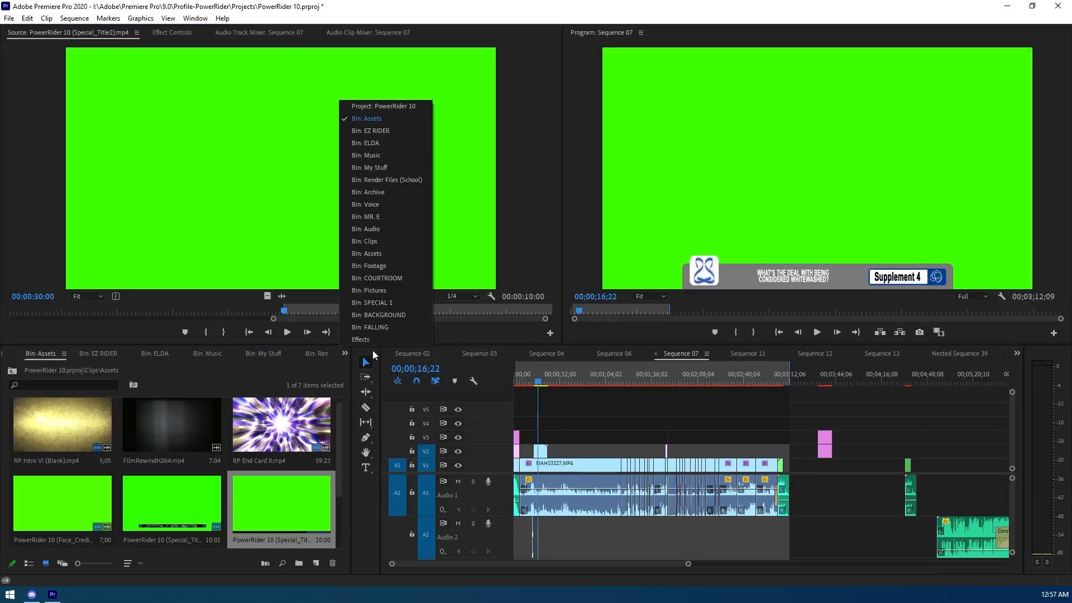
pyautogui.click(351, 338)
pyautogui.click(90, 369)
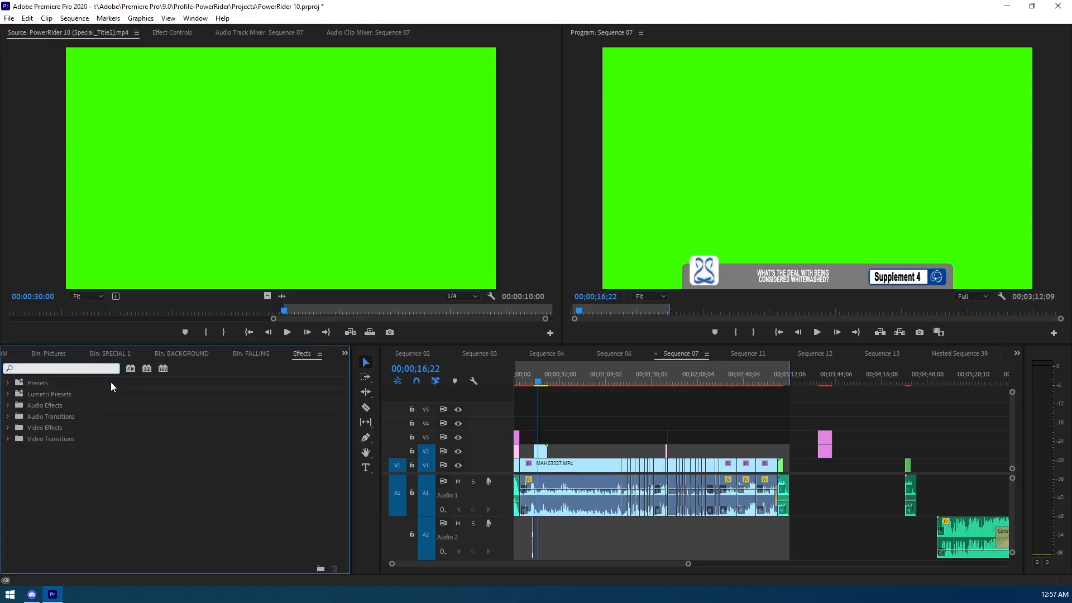
pyautogui.write('ultra')
pyautogui.moveTo(53, 450); pyautogui.dragTo(540, 451)
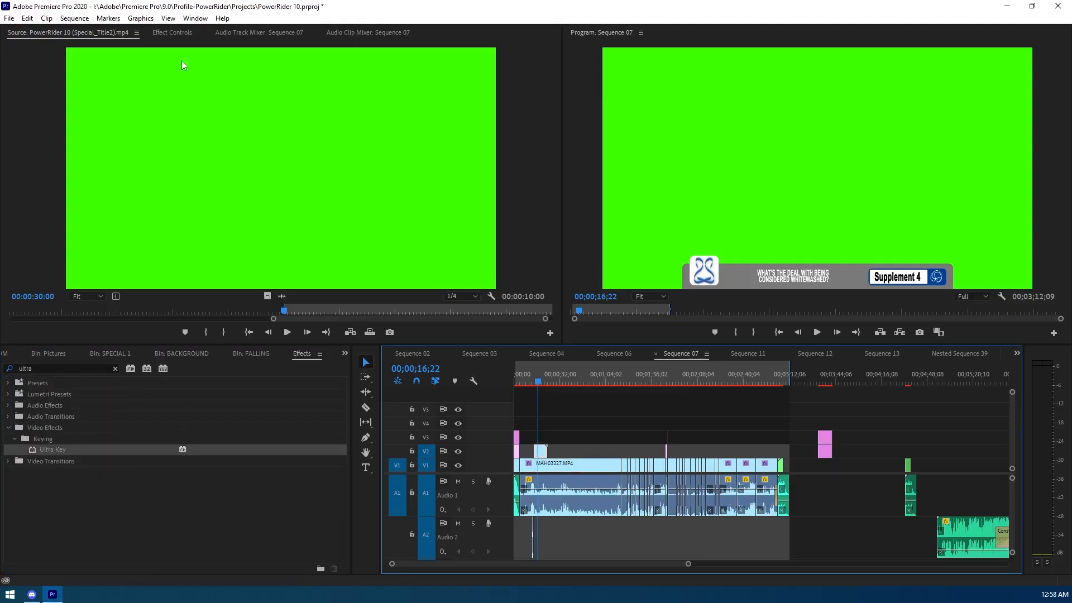
pyautogui.click(179, 35)
pyautogui.click(133, 289)
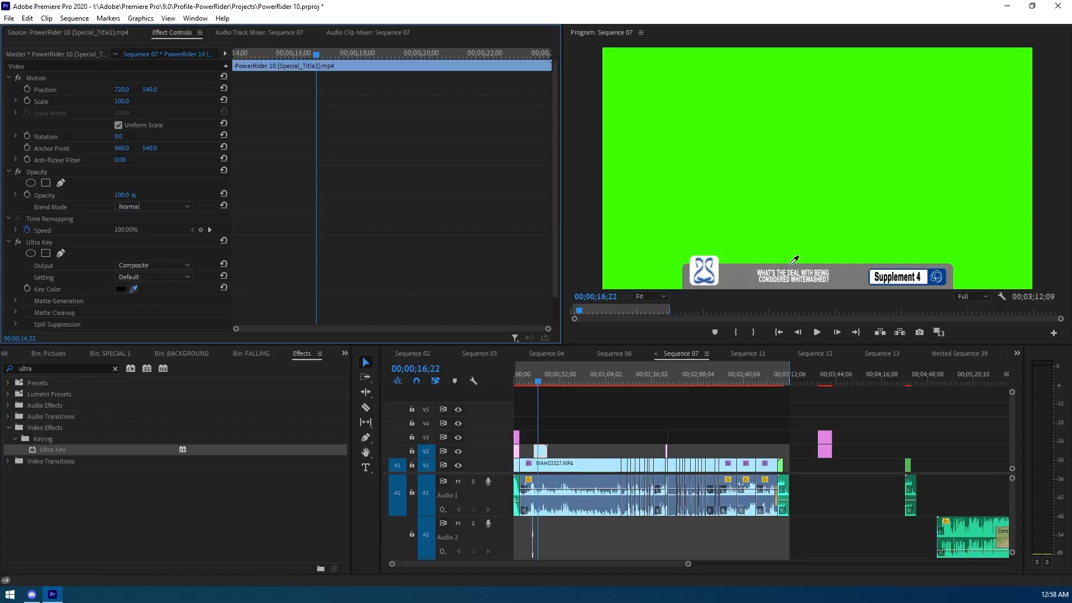
pyautogui.click(761, 233)
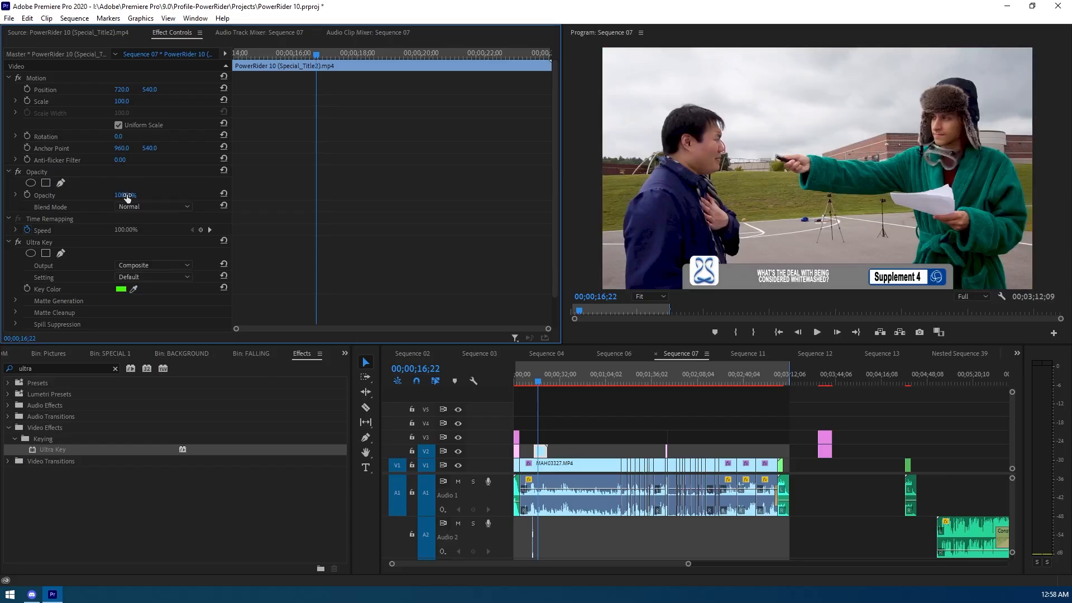
# Try 75% opacity on the keyed banner clip, and settle on 85%.
pyautogui.write('75')
pyautogui.press('Return')
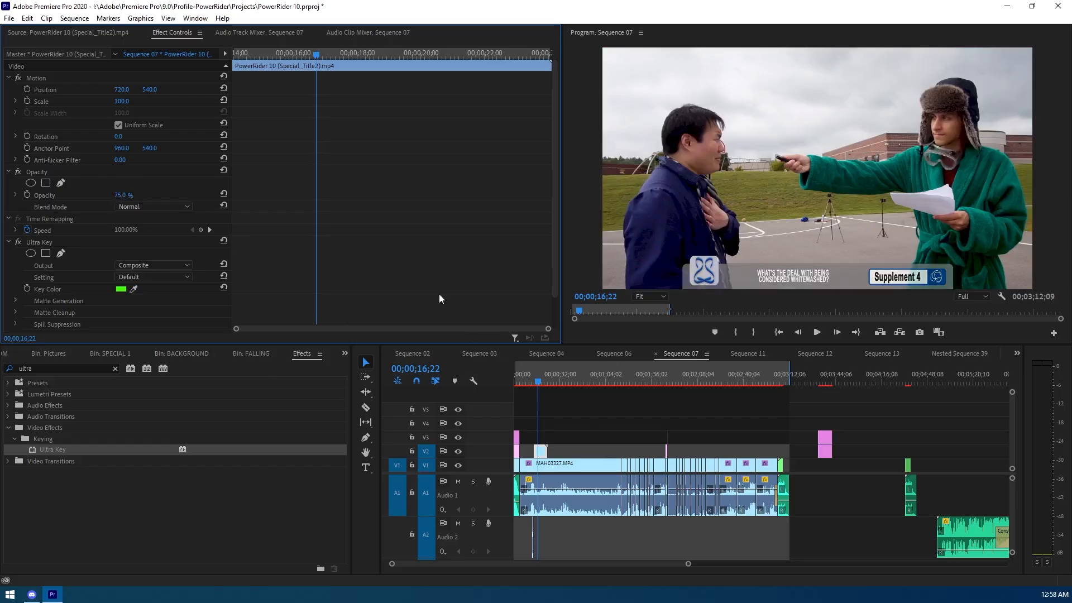
pyautogui.write('85')
pyautogui.press('Return')
pyautogui.click(425, 215)
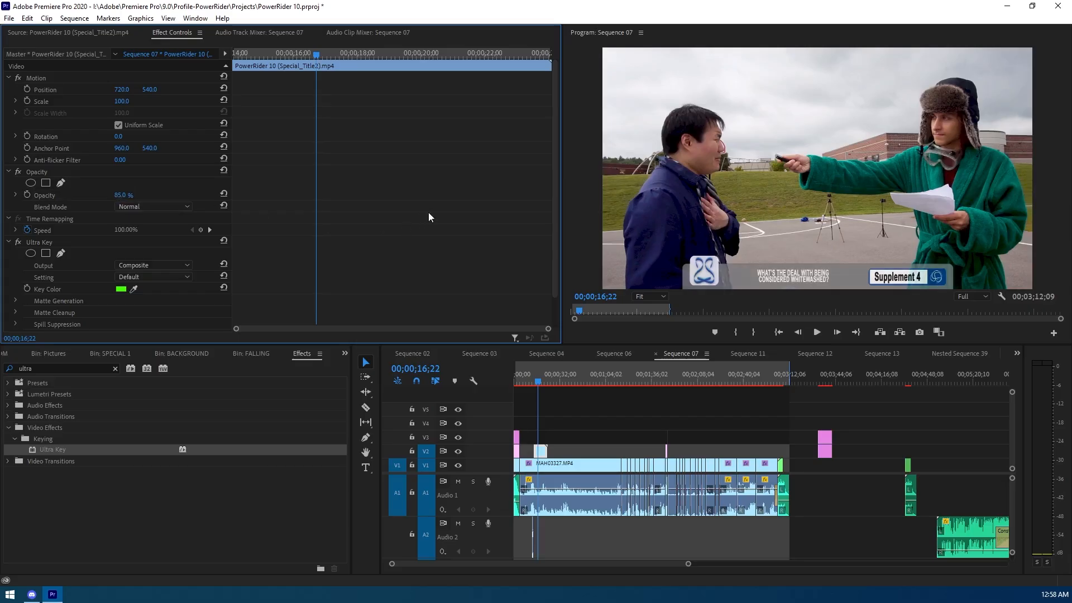
# Play and scrub Sequence 07 around the Supplement 4 banner to check how it sits over the footage.
pyautogui.moveTo(293, 76); pyautogui.dragTo(144, 77)
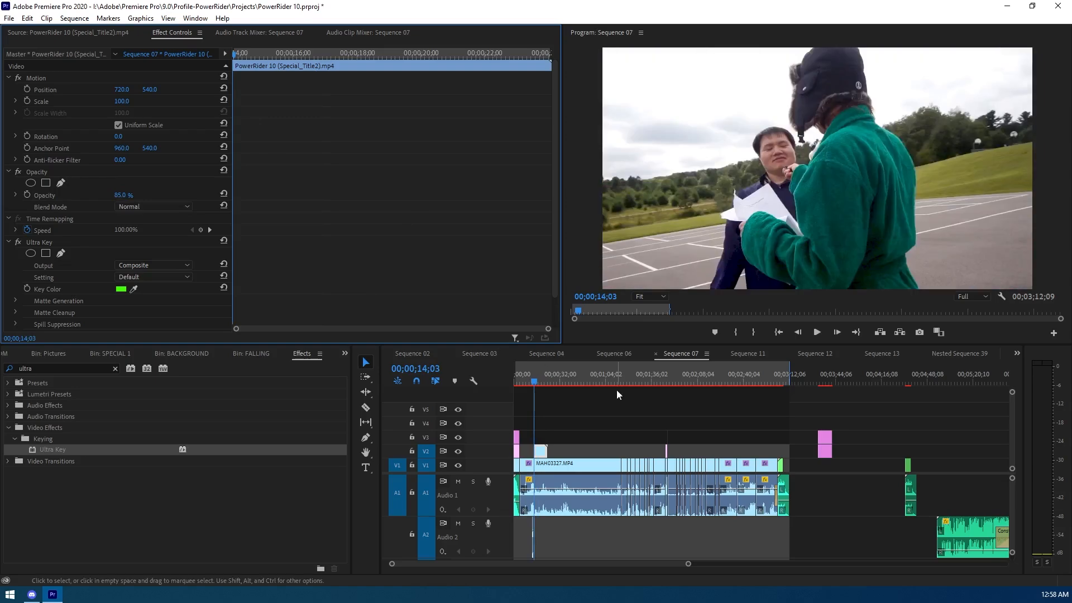
pyautogui.moveTo(689, 565); pyautogui.dragTo(610, 561)
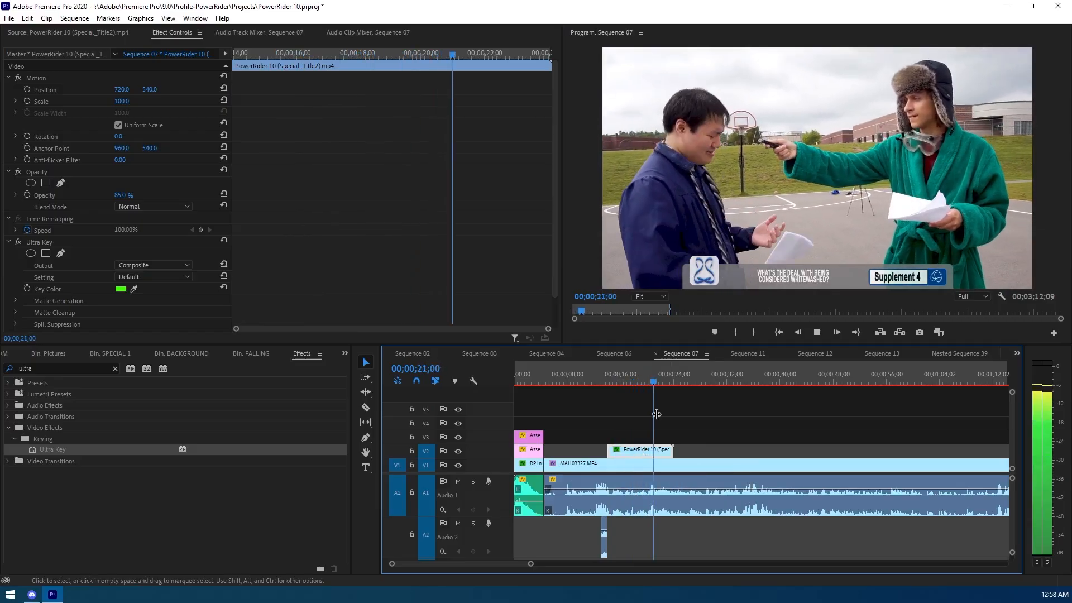
pyautogui.moveTo(708, 381); pyautogui.dragTo(737, 382)
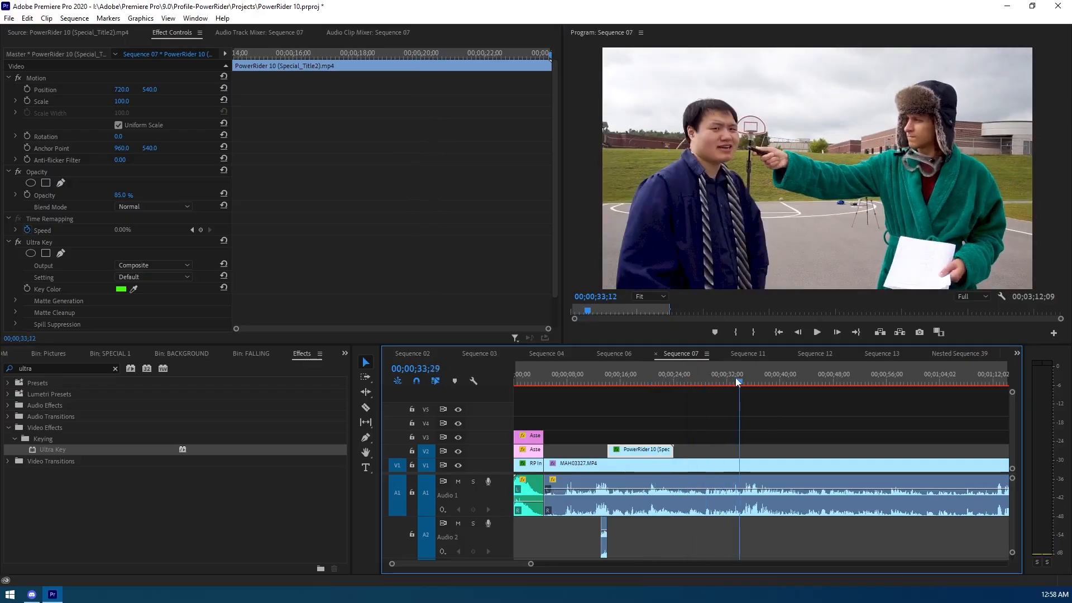
pyautogui.moveTo(753, 383); pyautogui.dragTo(922, 418)
pyautogui.moveTo(932, 379); pyautogui.dragTo(599, 388)
pyautogui.press('space')
pyautogui.click(385, 399)
pyautogui.press('Home')
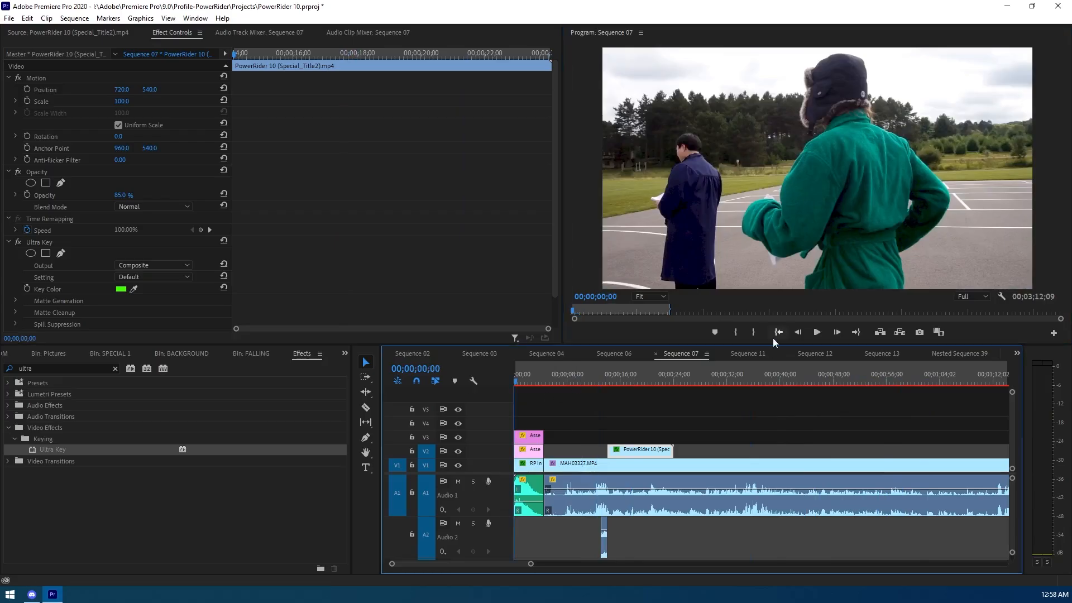
# Lower the program playback resolution to 1/4, return to the start of Sequence 07 and save the project.
pyautogui.click(816, 332)
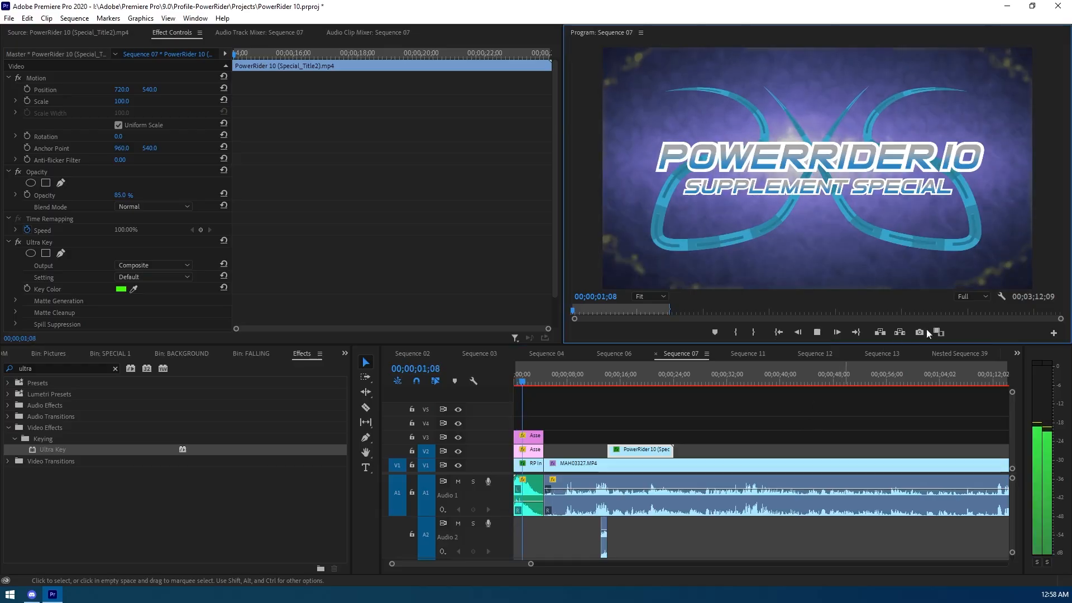
pyautogui.click(976, 297)
pyautogui.click(974, 330)
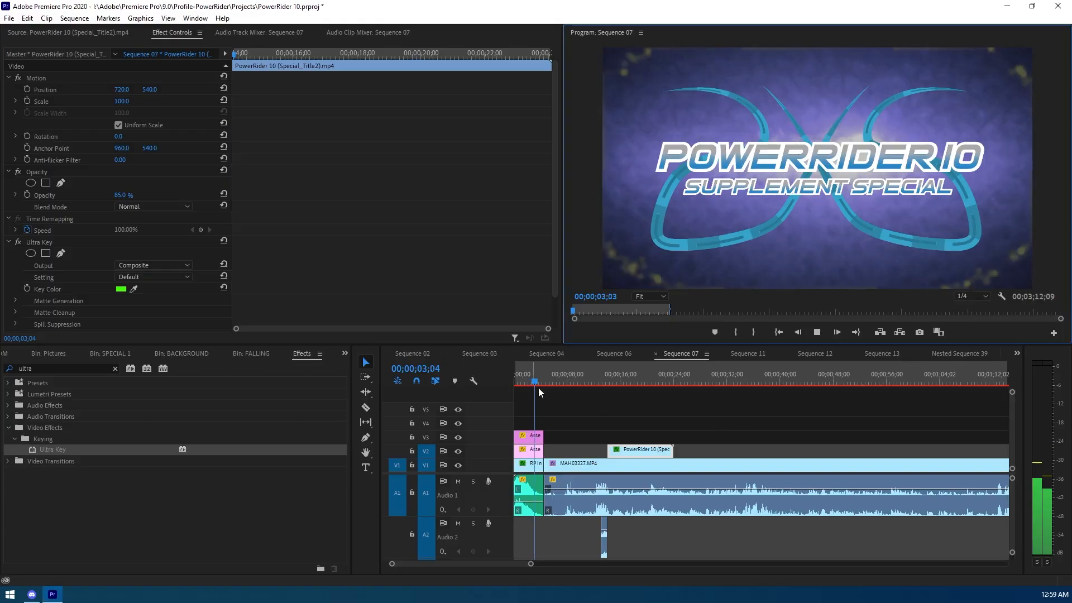
pyautogui.moveTo(561, 378); pyautogui.dragTo(418, 389)
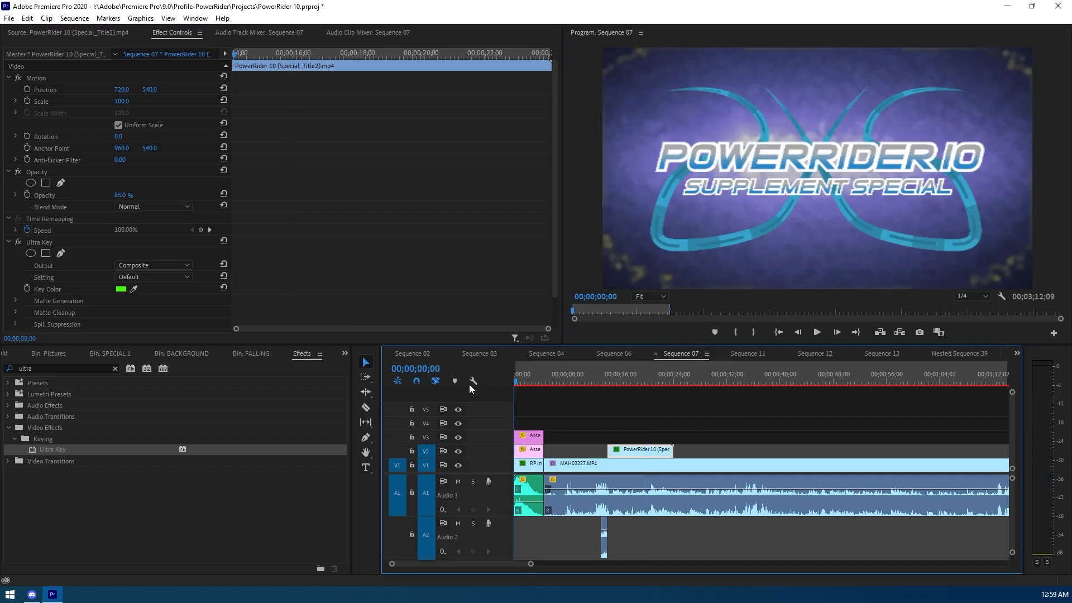
pyautogui.hotkey('ctrl', 's')
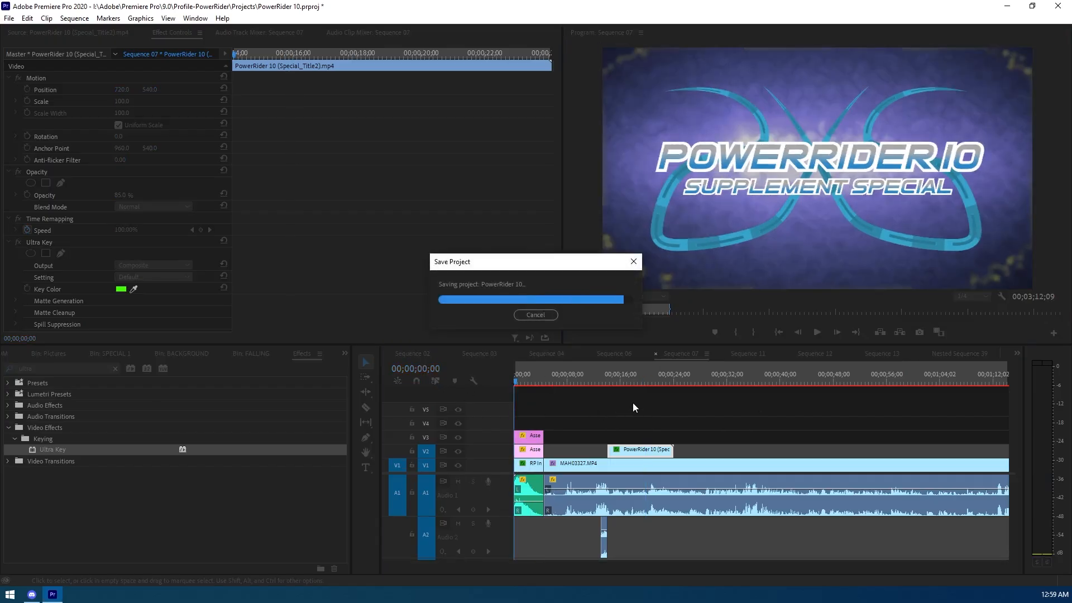
# Play Sequence 07 from its start past the Supplement 4 banner and re-examine the banner's closing seconds.
pyautogui.press('space')
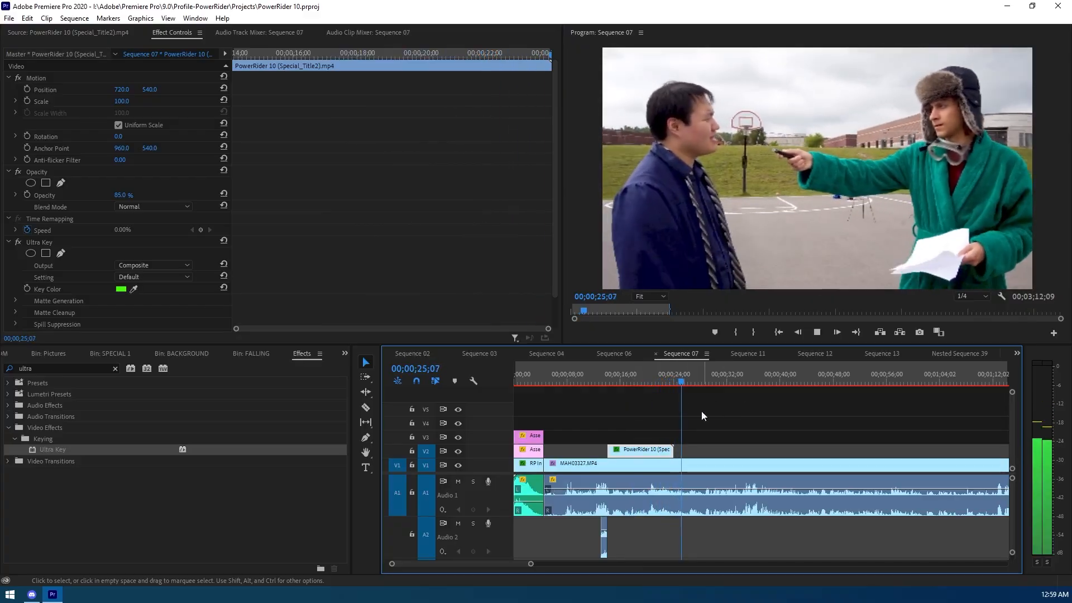
pyautogui.click(659, 381)
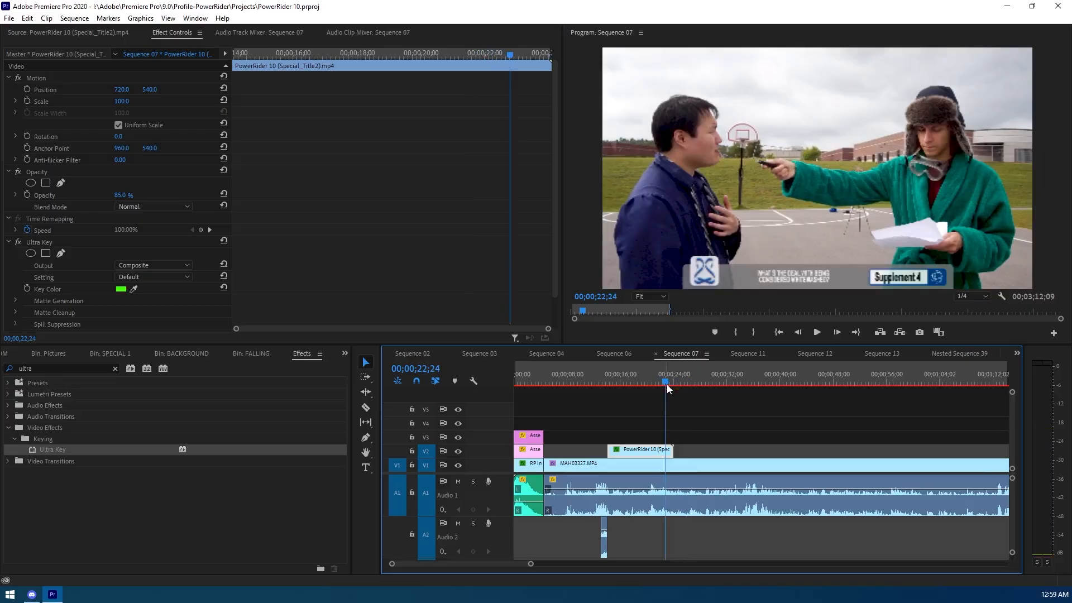
pyautogui.click(674, 426)
pyautogui.click(659, 453)
pyautogui.click(686, 447)
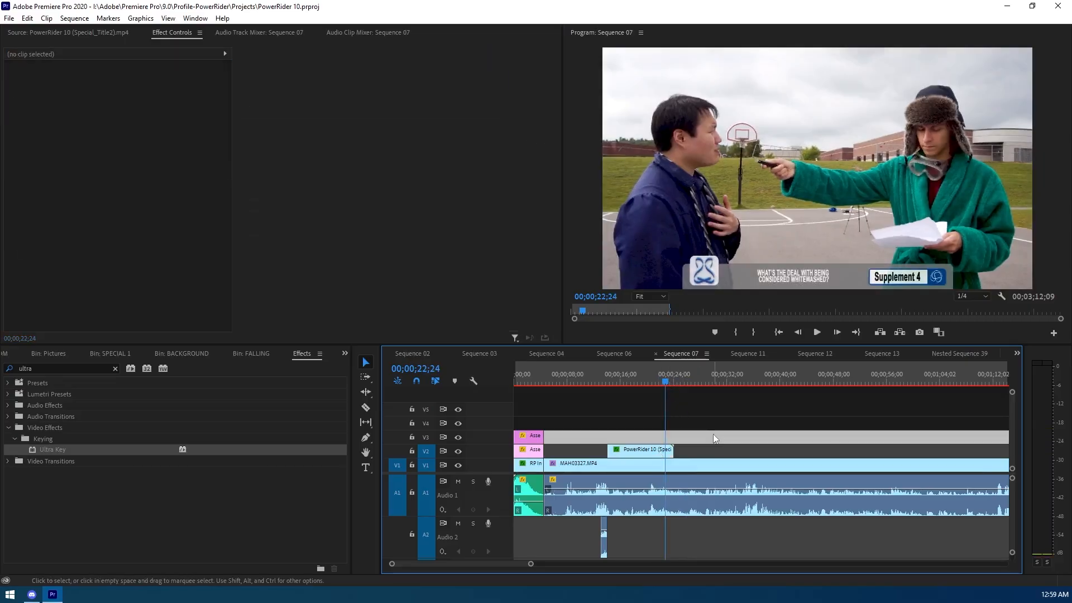
pyautogui.moveTo(637, 381); pyautogui.dragTo(652, 382)
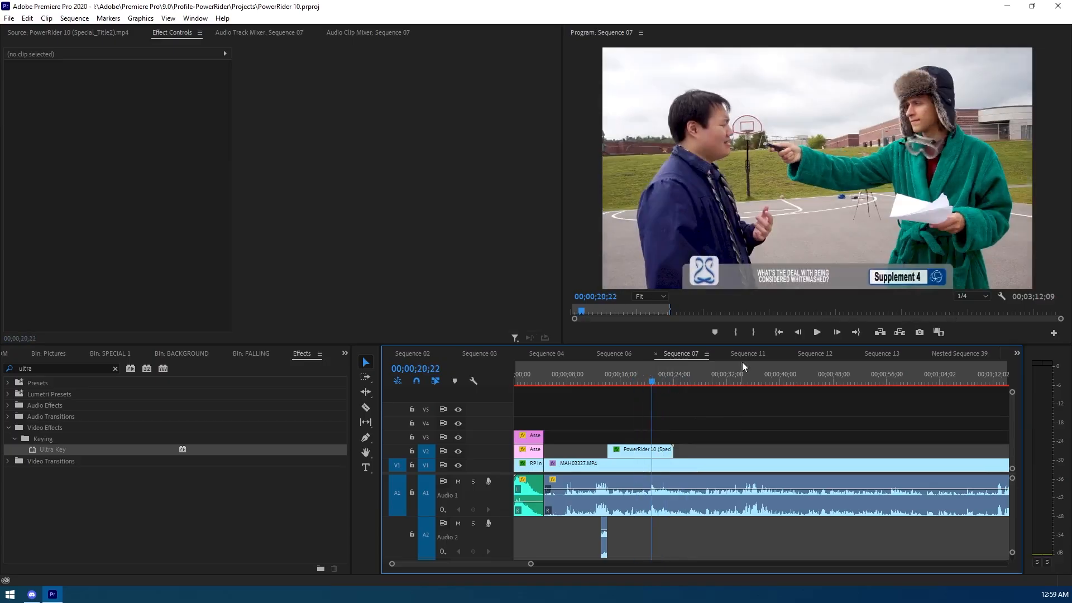
# Copy the keyed Supplement 4 banner clip to V1 of Sequence 06, beyond the edited footage at about 00;05;13.
pyautogui.click(634, 352)
pyautogui.moveTo(586, 563); pyautogui.dragTo(653, 560)
pyautogui.moveTo(650, 380); pyautogui.dragTo(660, 385)
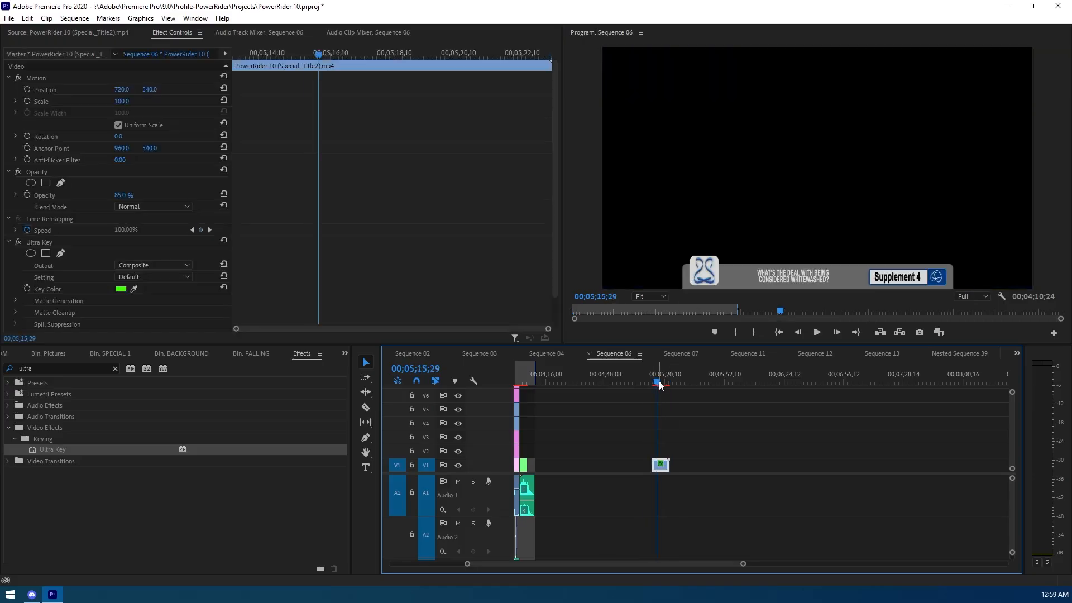
pyautogui.click(366, 424)
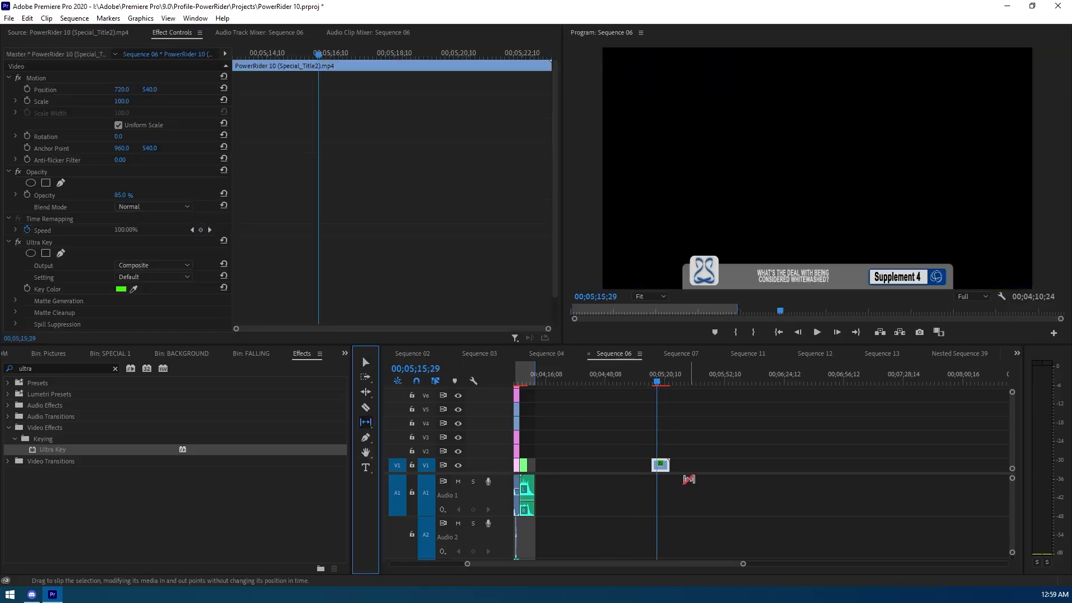
pyautogui.click(662, 468)
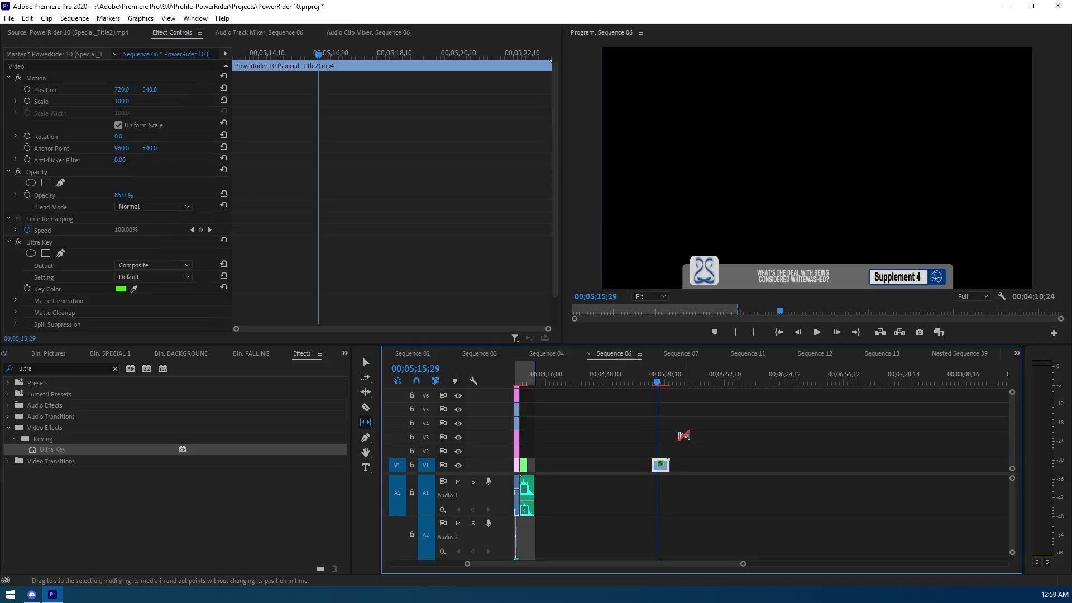
pyautogui.click(684, 435)
pyautogui.click(366, 362)
pyautogui.click(691, 440)
# Duplicate the banner clip at about 00;05;13 onto V2 in Sequence 06 and extend the copy to include the Supplement 2 banner.
pyautogui.moveTo(661, 467); pyautogui.dragTo(660, 452)
pyautogui.click(652, 376)
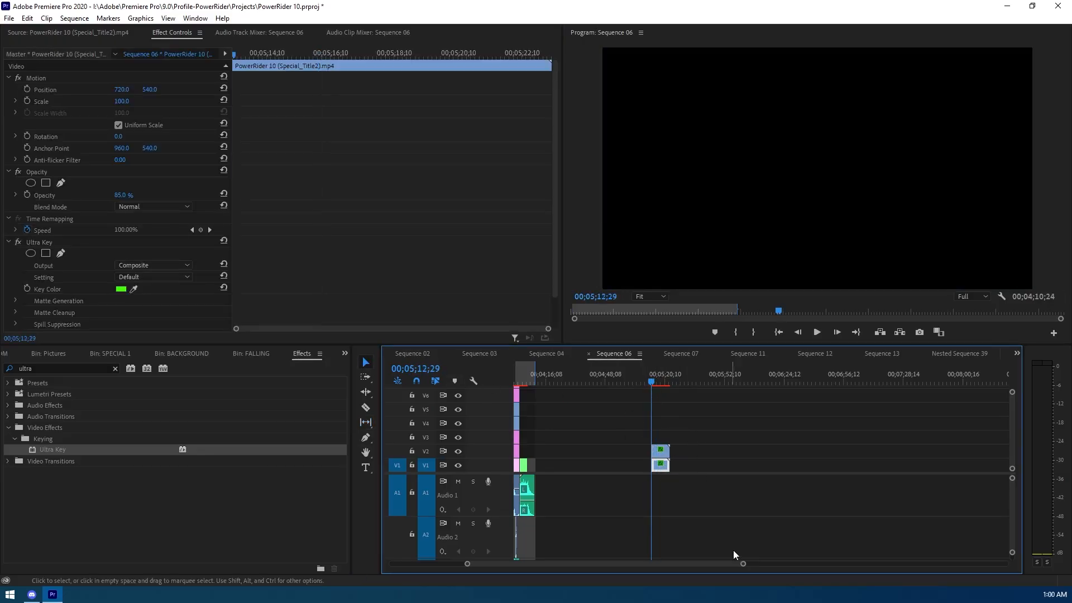
pyautogui.moveTo(743, 564); pyautogui.dragTo(703, 564)
pyautogui.moveTo(752, 450); pyautogui.dragTo(651, 450)
pyautogui.moveTo(801, 448); pyautogui.dragTo(766, 453)
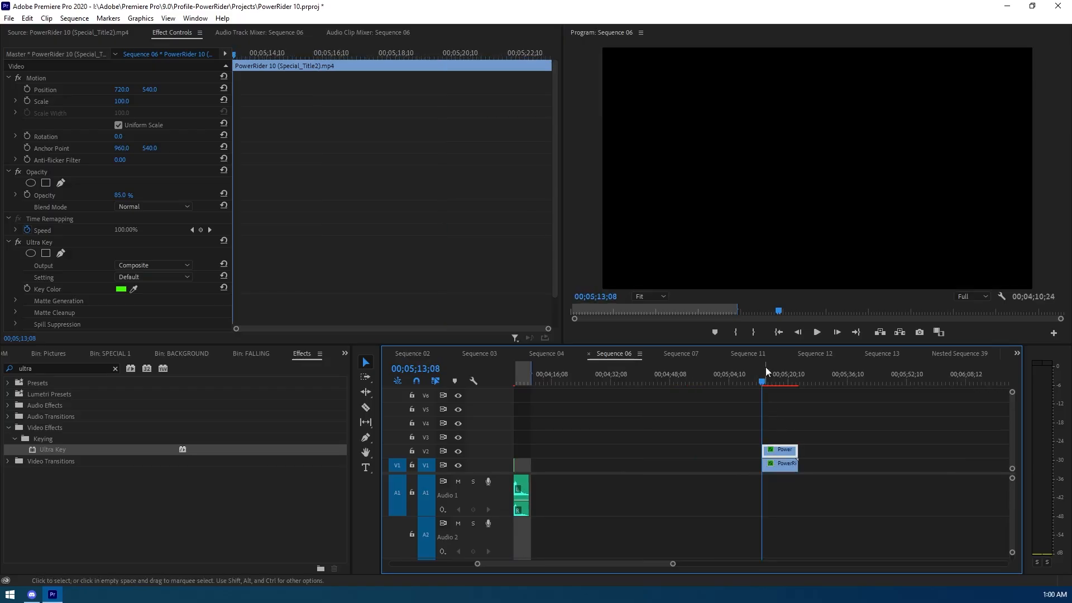
pyautogui.moveTo(781, 454); pyautogui.dragTo(782, 465)
pyautogui.moveTo(763, 380); pyautogui.dragTo(774, 384)
pyautogui.moveTo(787, 468); pyautogui.dragTo(811, 459)
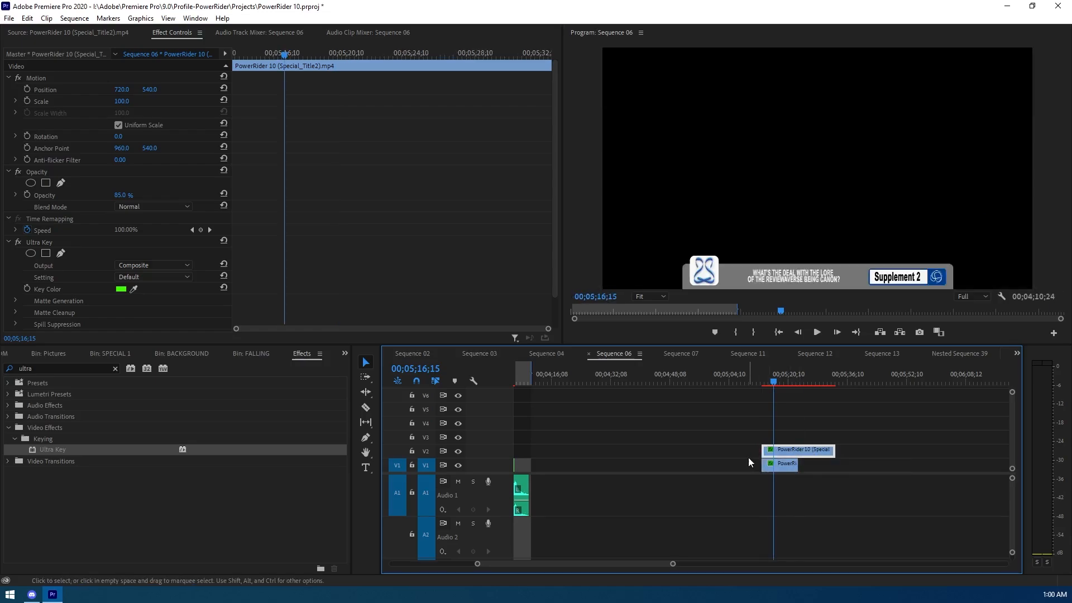
# Cut the extended V2 banner clip where the V1 clip ends and delete the excess portion.
pyautogui.click(367, 408)
pyautogui.click(800, 450)
pyautogui.press('v')
pyautogui.click(816, 450)
pyautogui.press('Delete')
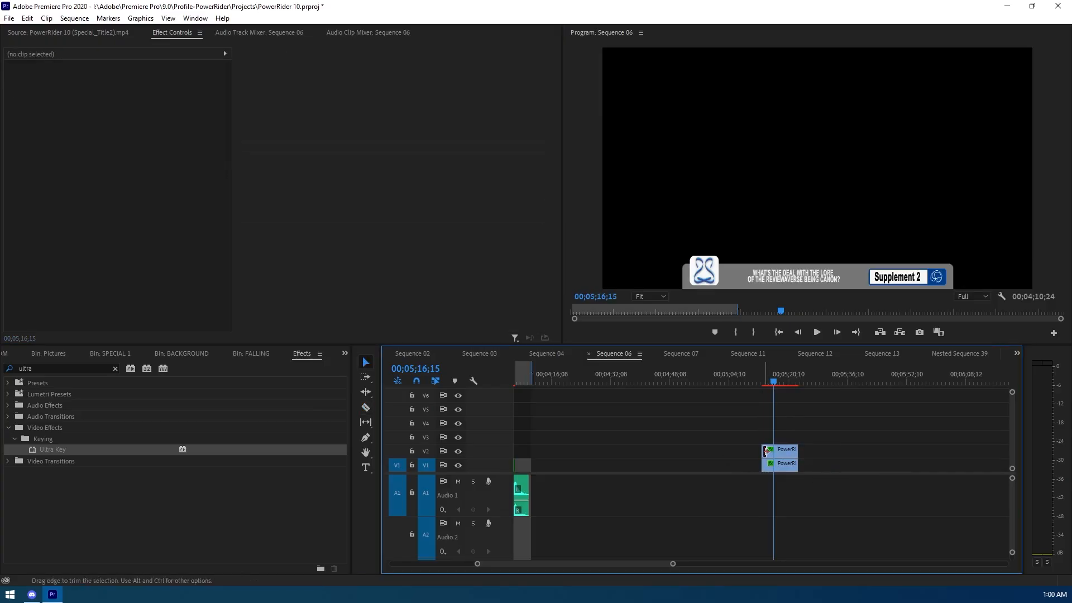
# Space the banner clips out separately on V1 of Sequence 06, keeping the Supplement 2 clip at about 00;05;13.
pyautogui.moveTo(773, 454); pyautogui.dragTo(707, 466)
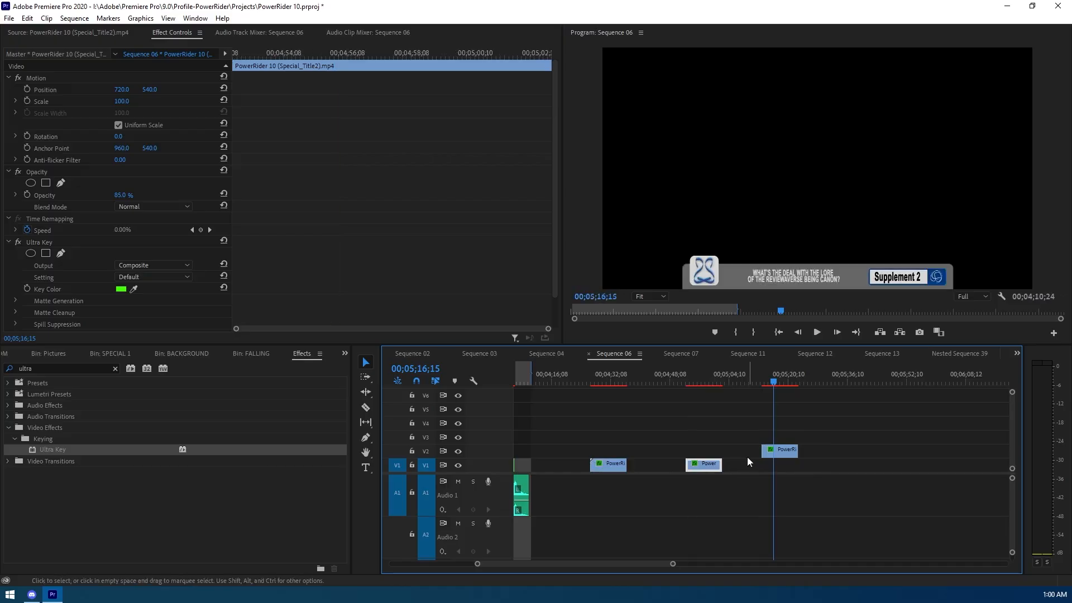
pyautogui.moveTo(779, 463); pyautogui.dragTo(778, 468)
pyautogui.click(715, 468)
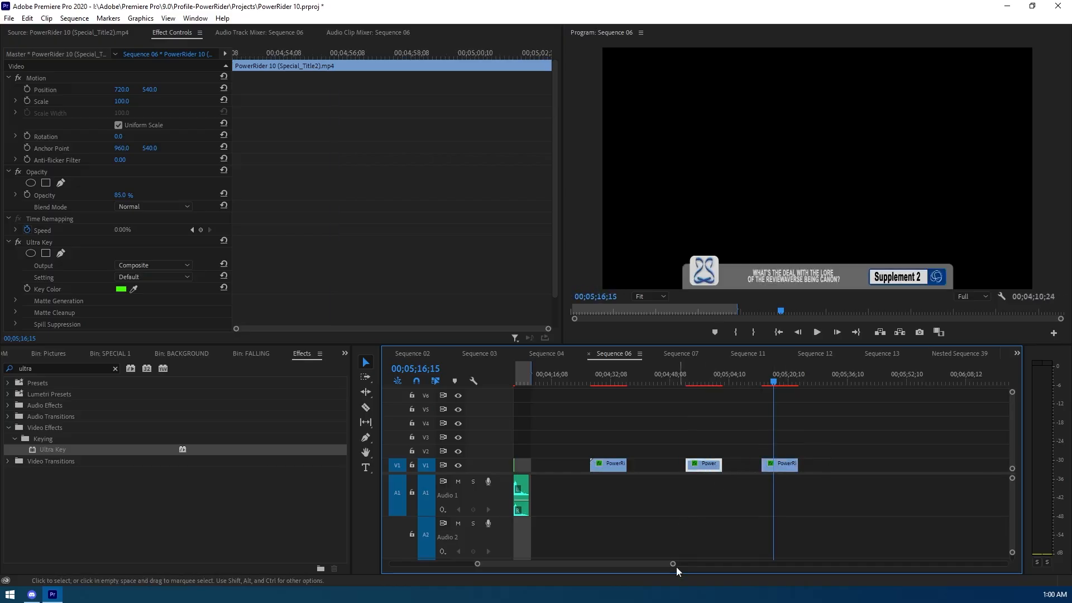
# Move the Supplement 3 banner to V2 near the start of Sequence 06, over MAH03352.MP4 from about 00;00;05.
pyautogui.scroll(-10, 676, 567)
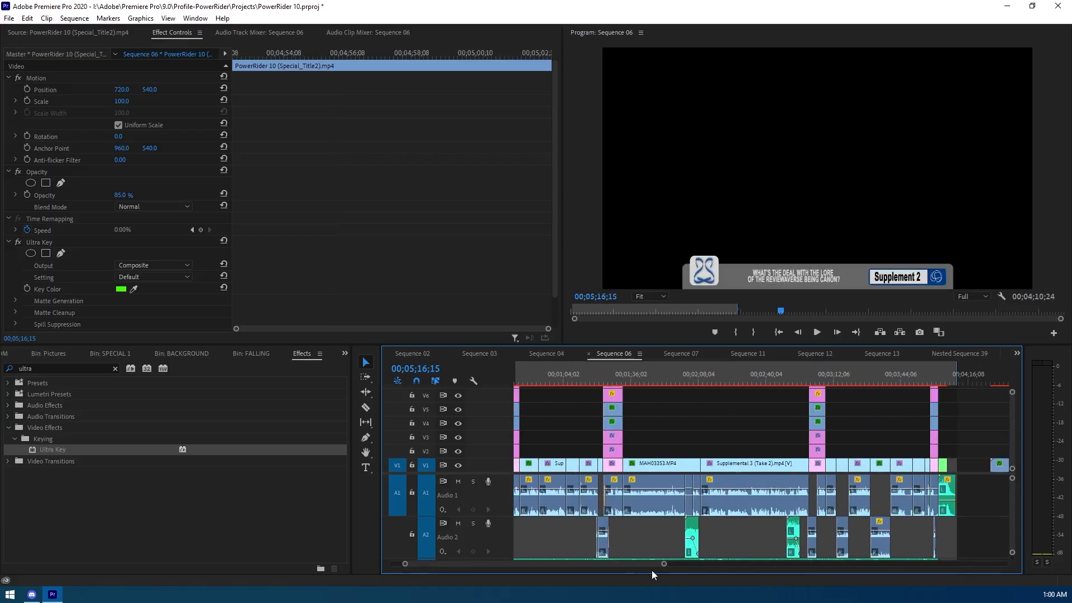
pyautogui.scroll(-2, 651, 571)
pyautogui.moveTo(987, 468); pyautogui.dragTo(544, 452)
pyautogui.click(531, 379)
pyautogui.click(530, 381)
pyautogui.moveTo(649, 566); pyautogui.dragTo(530, 563)
pyautogui.moveTo(610, 454); pyautogui.dragTo(583, 452)
pyautogui.click(581, 410)
pyautogui.click(602, 423)
# Play Sequence 06 across the Supplement 3 banner, save the project and lower the playback resolution to 1/4.
pyautogui.press('space')
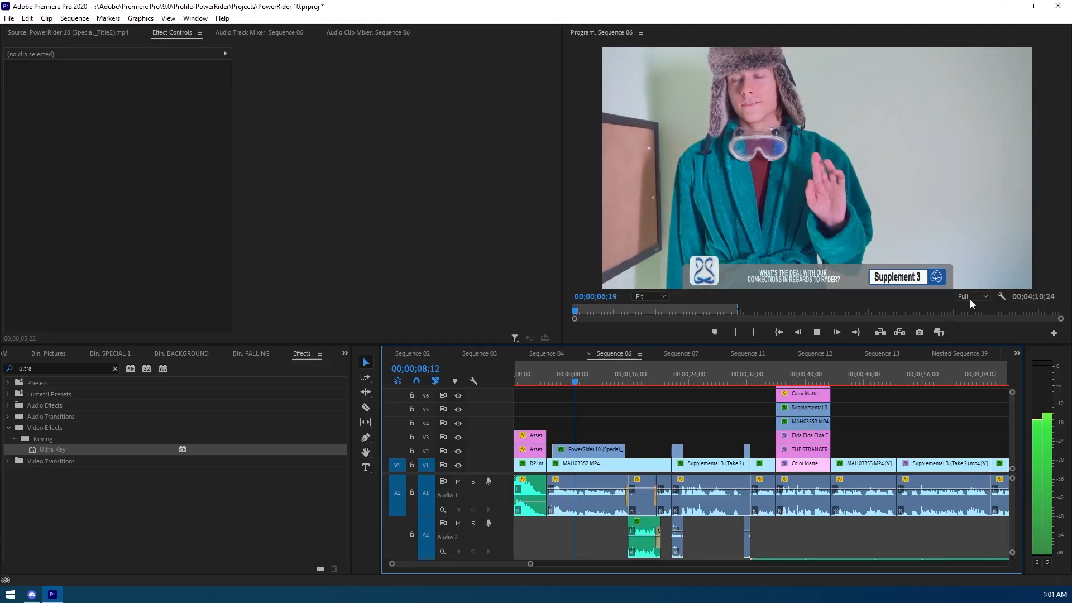
pyautogui.hotkey('ctrl', 's')
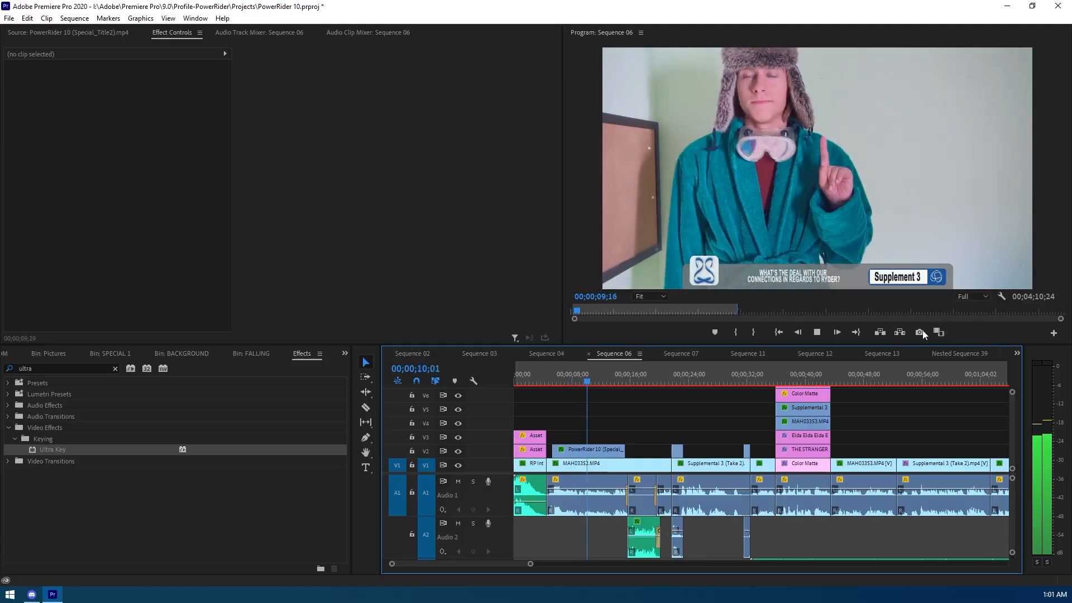
pyautogui.click(980, 300)
pyautogui.click(969, 331)
pyautogui.click(549, 382)
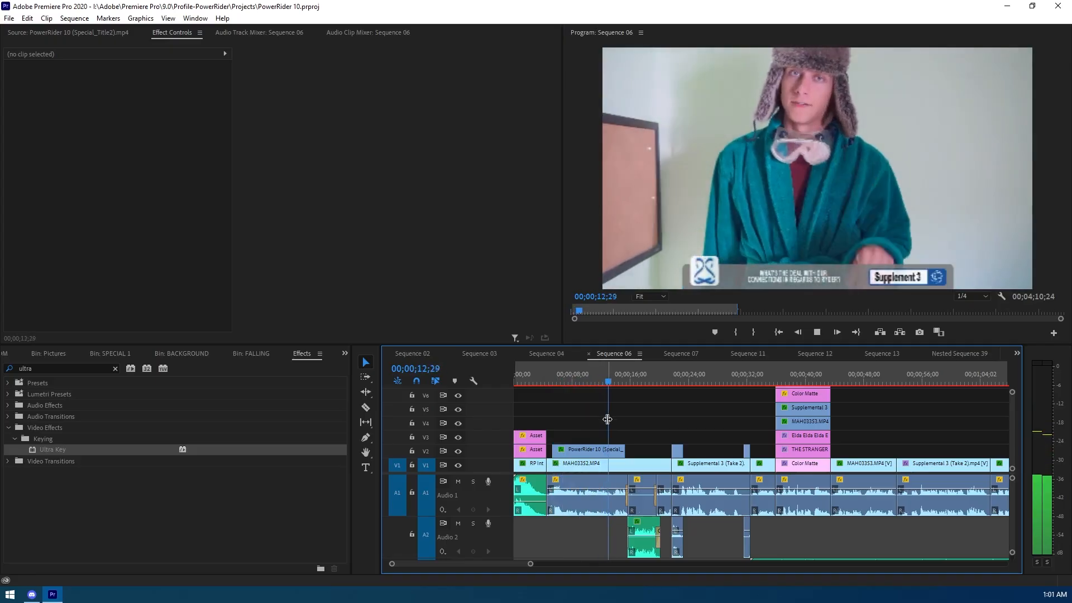
pyautogui.press('space')
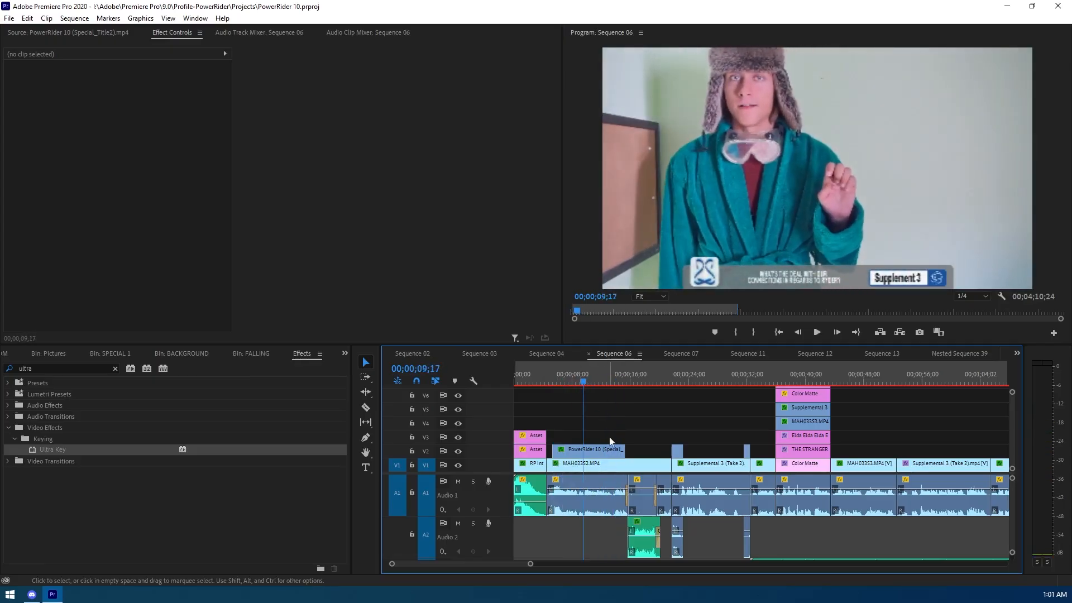
# Try full opacity on the Supplement 3 banner in Sequence 06 and settle on 90%.
pyautogui.click(602, 448)
pyautogui.click(123, 194)
pyautogui.write('999')
pyautogui.press('Return')
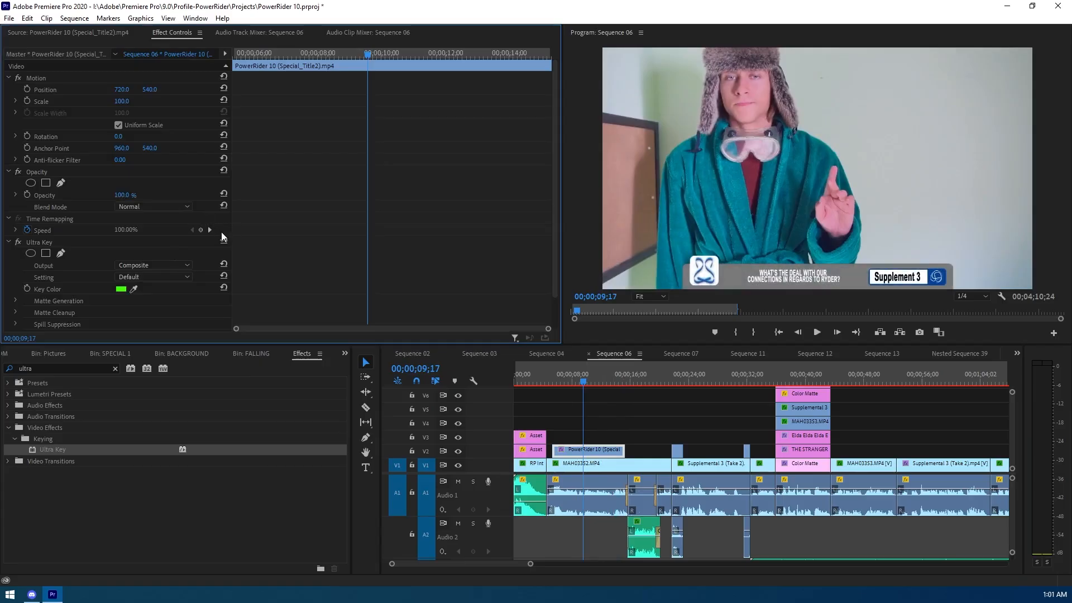
pyautogui.click(130, 195)
pyautogui.press('Return')
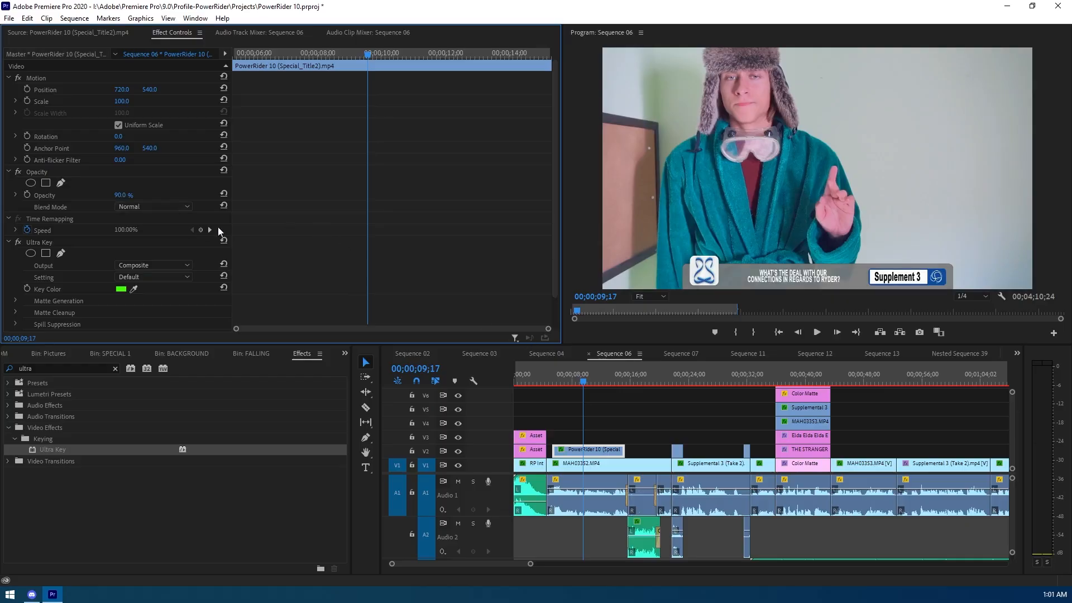
pyautogui.click(668, 394)
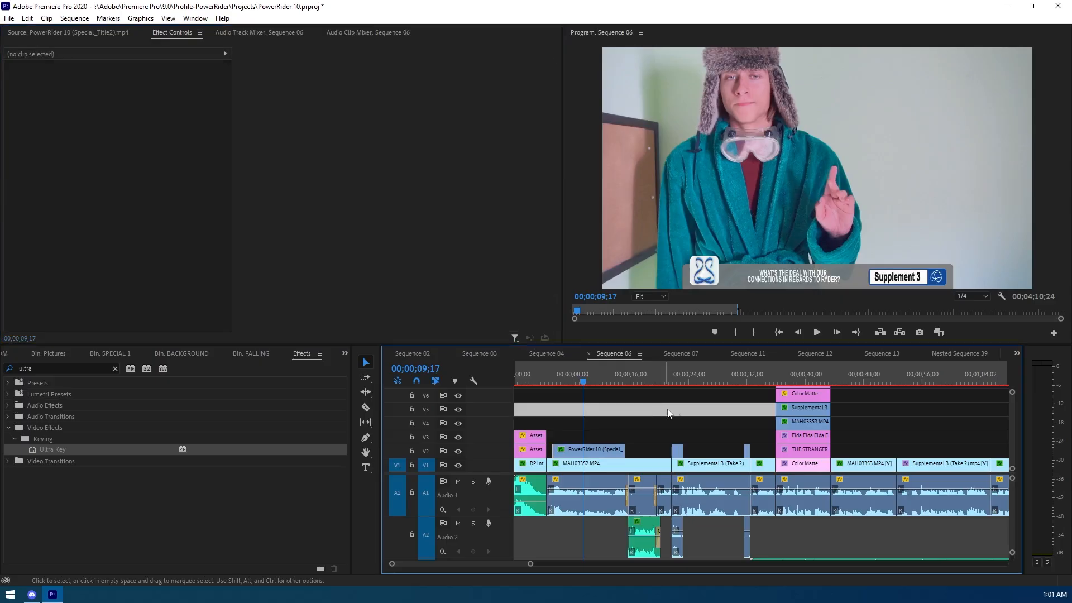
# Set the opacity of the Supplement 4 banner in Sequence 07 to 90%.
pyautogui.click(683, 354)
pyautogui.click(639, 450)
pyautogui.moveTo(134, 195); pyautogui.dragTo(203, 196)
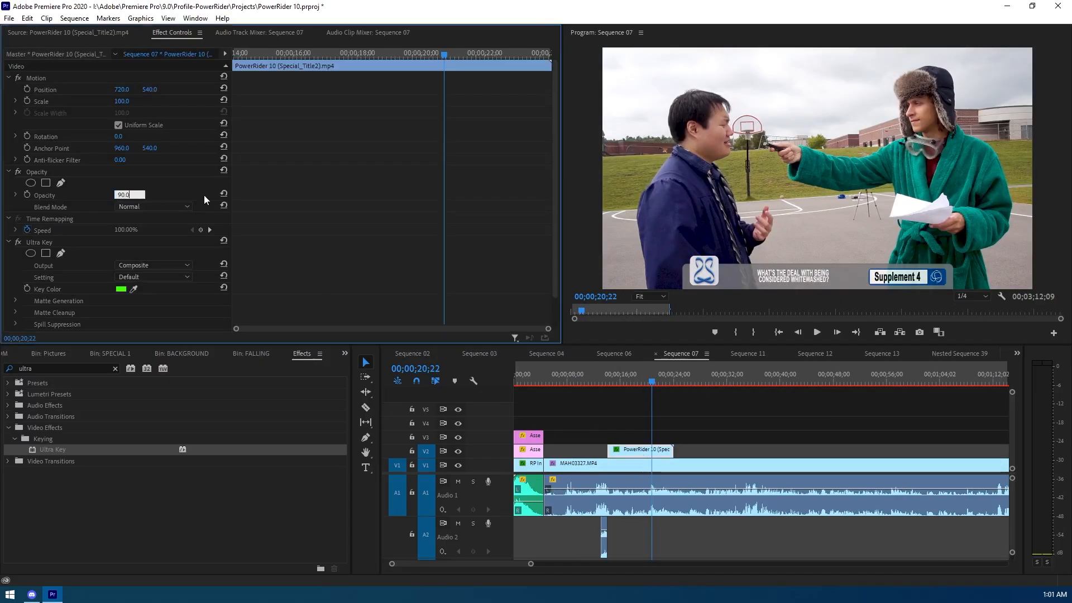
# Set the opacity of the Supplement 1 banner clip parked at about 00;04;30 in Sequence 06 to 90%.
pyautogui.click(629, 352)
pyautogui.moveTo(526, 567); pyautogui.dragTo(613, 571)
pyautogui.click(649, 377)
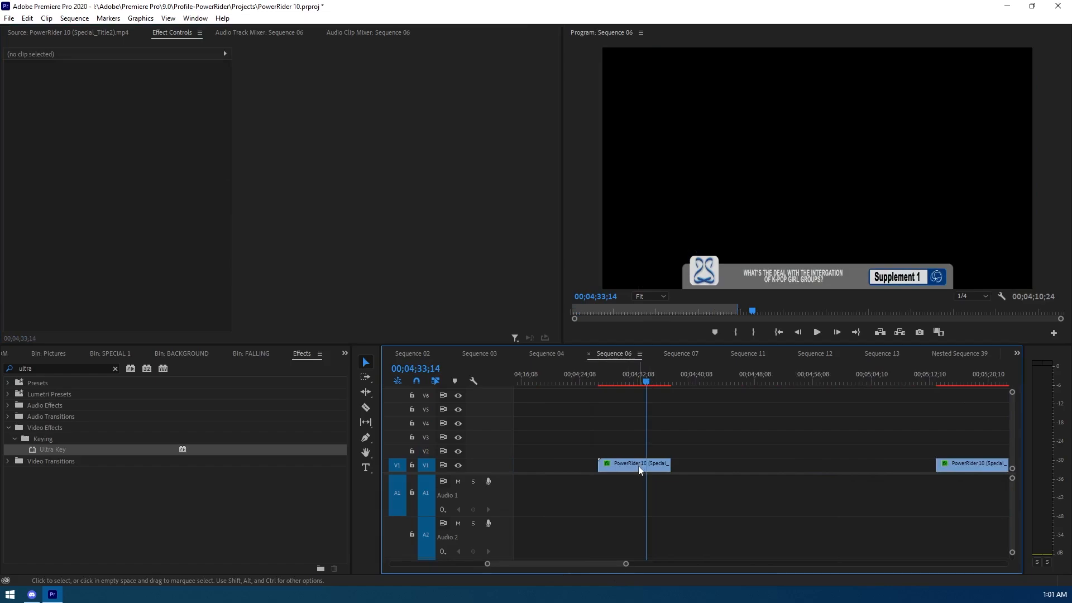
pyautogui.click(638, 465)
pyautogui.click(125, 194)
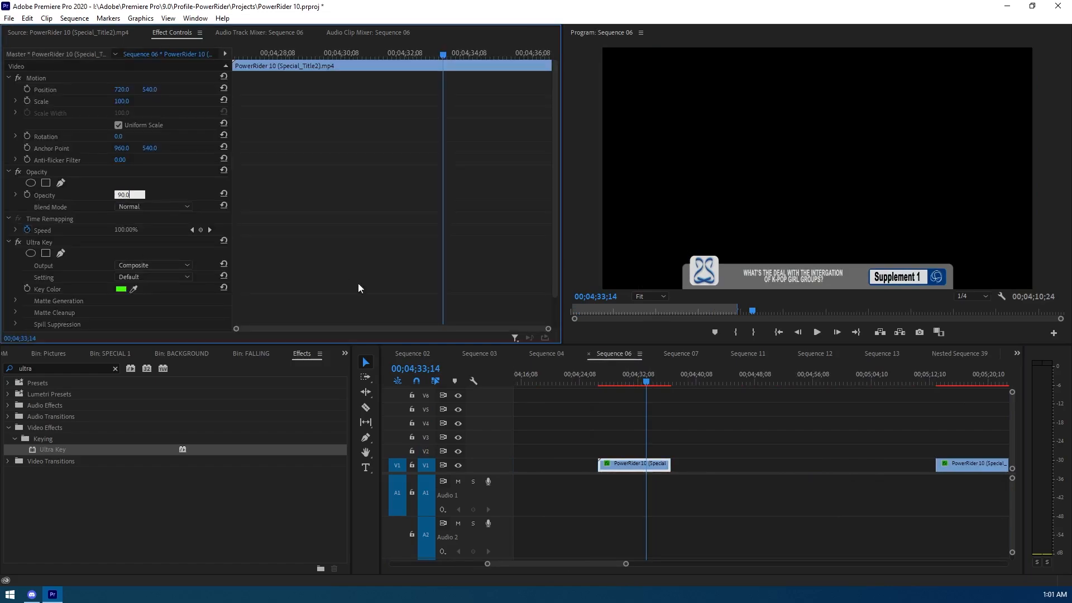
pyautogui.click(743, 429)
# Change the opacity of the Supplement 2 banner clip parked at about 00;05;13 in Sequence 06.
pyautogui.click(969, 383)
pyautogui.click(964, 467)
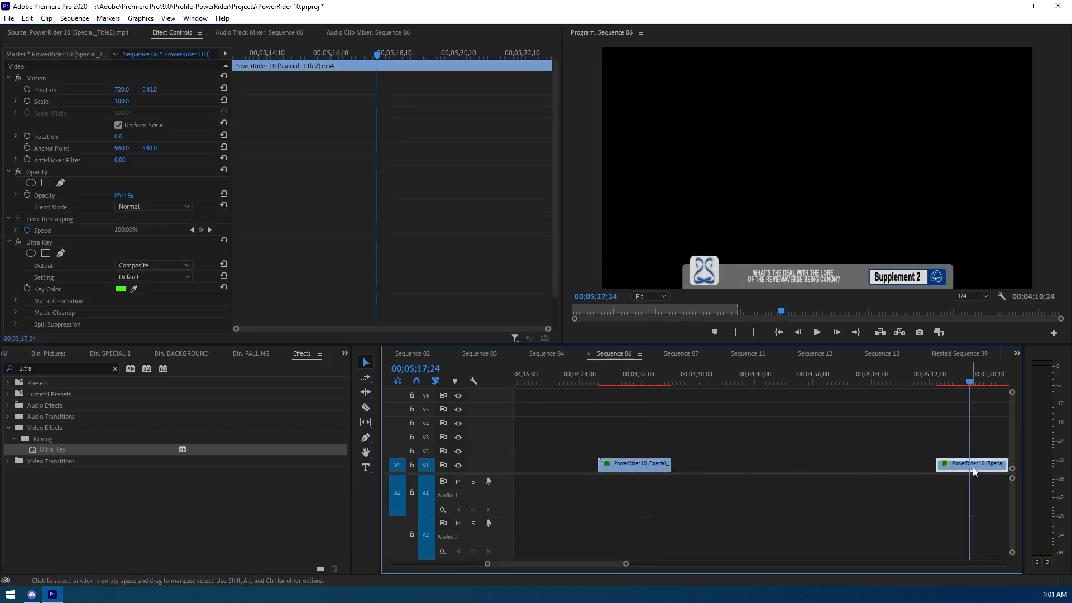
pyautogui.click(125, 195)
pyautogui.click(726, 433)
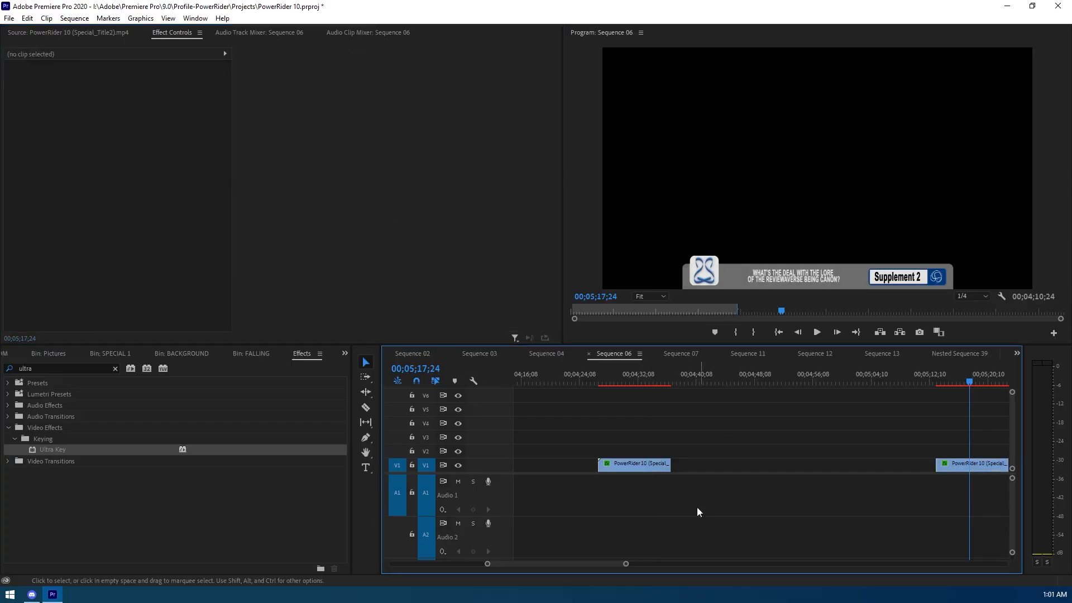
# Transfer the Supplement 1 banner clip from Sequence 06 to V1 of Sequence 04, beyond the edited footage.
pyautogui.click(641, 471)
pyautogui.press('Delete')
pyautogui.press('-')
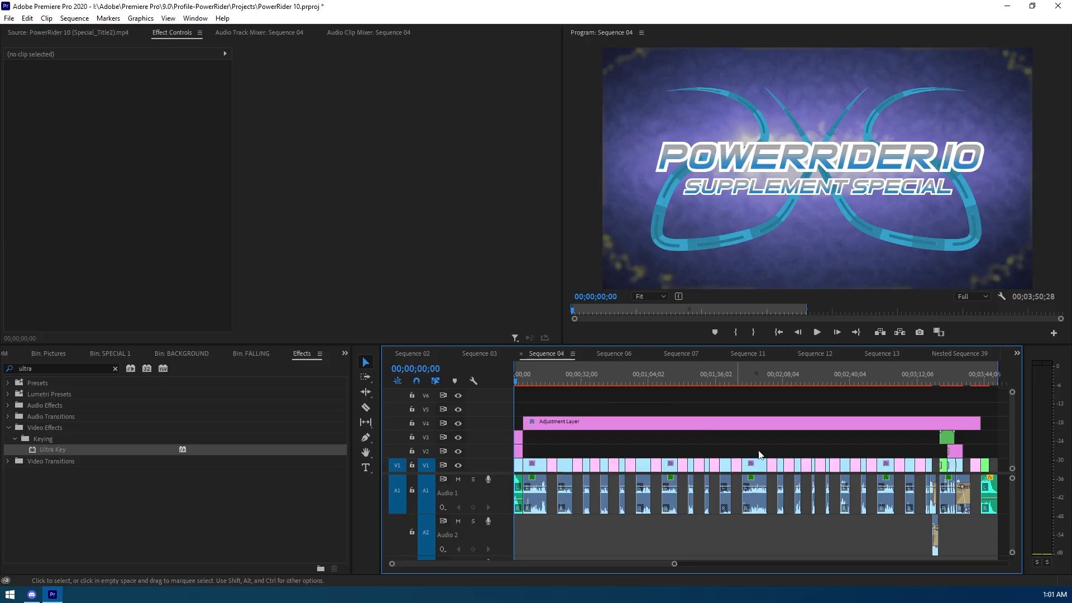
pyautogui.moveTo(656, 563); pyautogui.dragTo(675, 566)
pyautogui.click(949, 385)
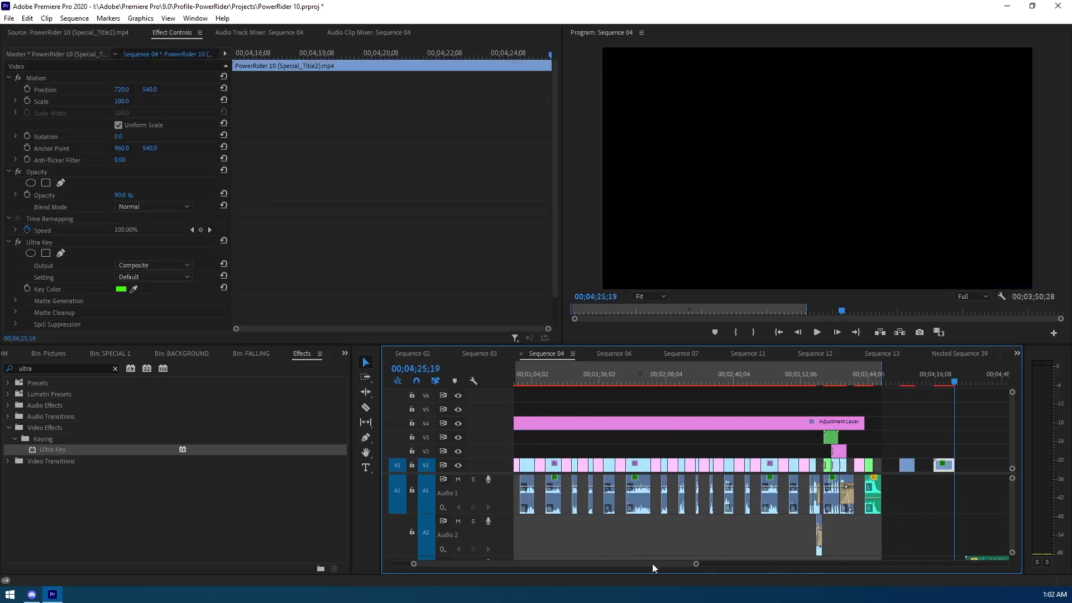
# Place the Supplement 1 banner on V5 above the Adjustment Layer in Sequence 04, starting at about 00;00;06.
pyautogui.moveTo(948, 467); pyautogui.dragTo(537, 409)
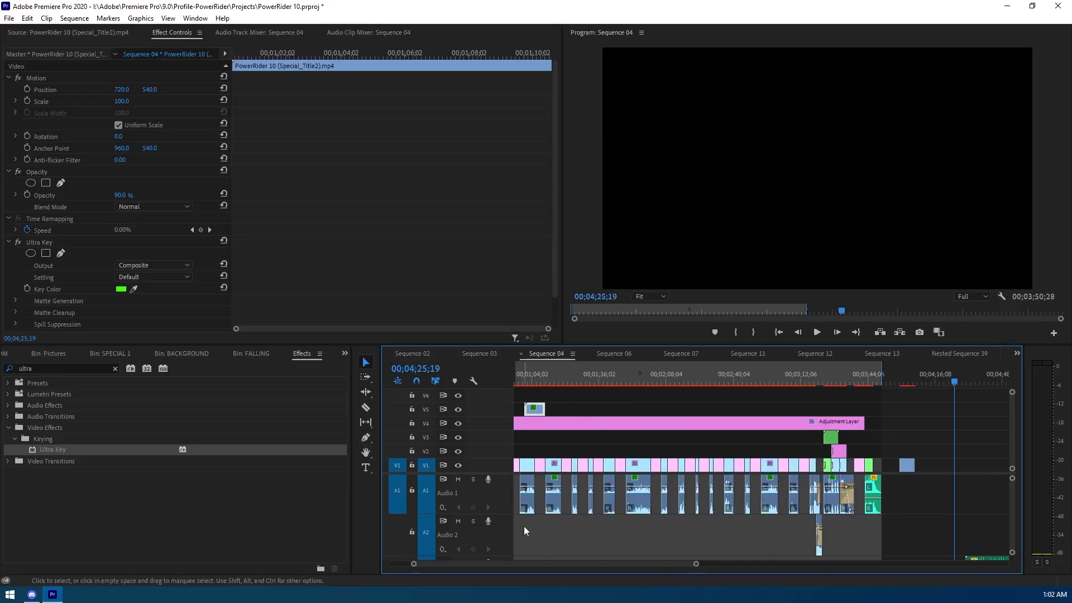
pyautogui.moveTo(598, 565); pyautogui.dragTo(506, 564)
pyautogui.click(528, 374)
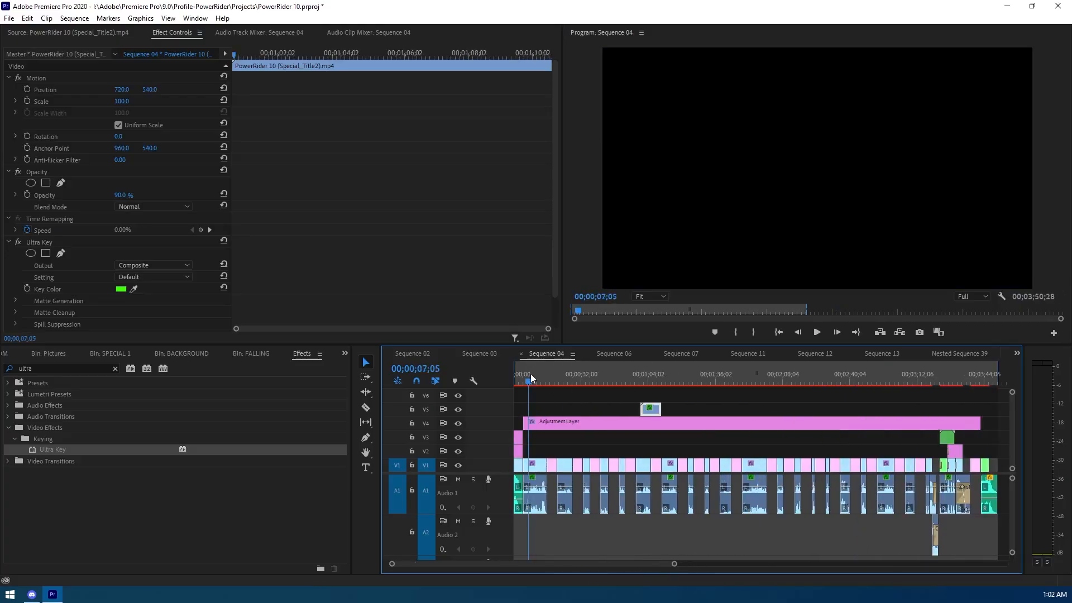
pyautogui.moveTo(649, 412); pyautogui.dragTo(536, 409)
# Play Sequence 04 across the Supplement 1 banner and lower the program playback resolution to 1/4.
pyautogui.press('space')
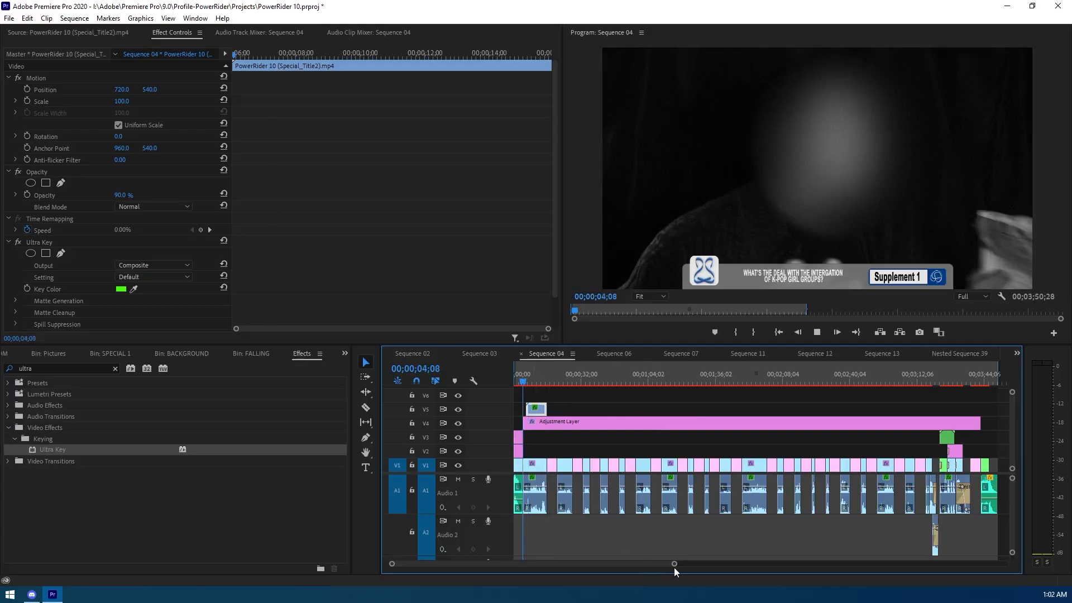
pyautogui.moveTo(682, 565); pyautogui.dragTo(602, 409)
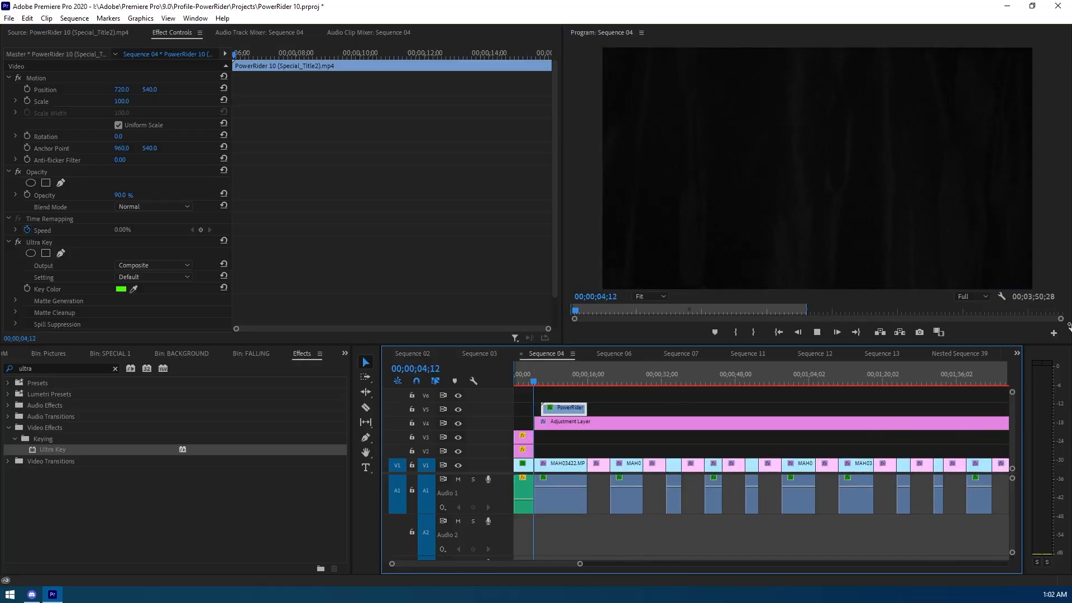
pyautogui.moveTo(1021, 322); pyautogui.dragTo(925, 395)
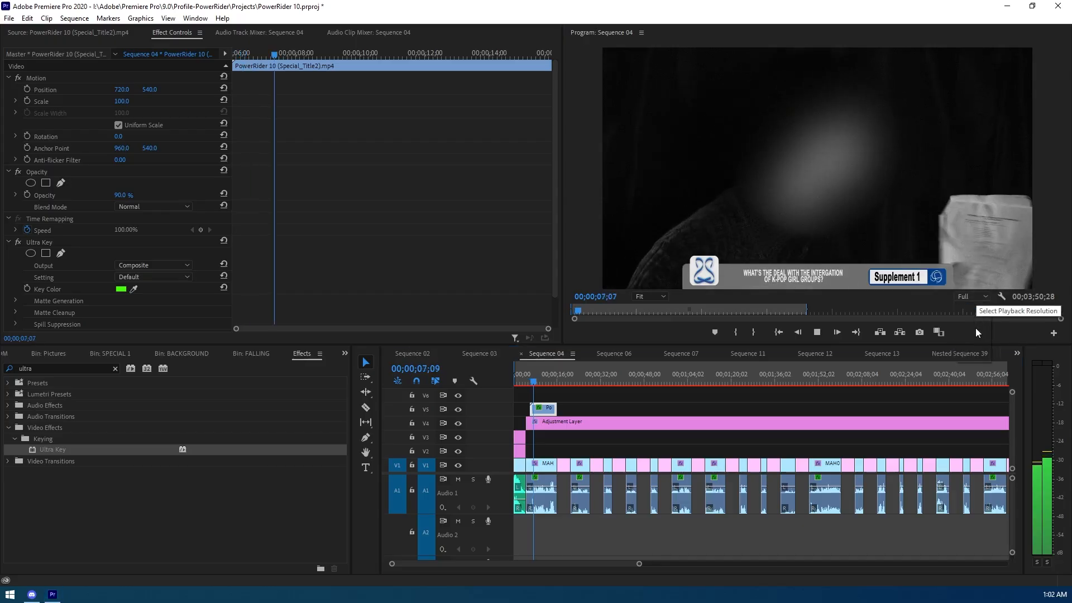
pyautogui.click(971, 296)
pyautogui.click(962, 322)
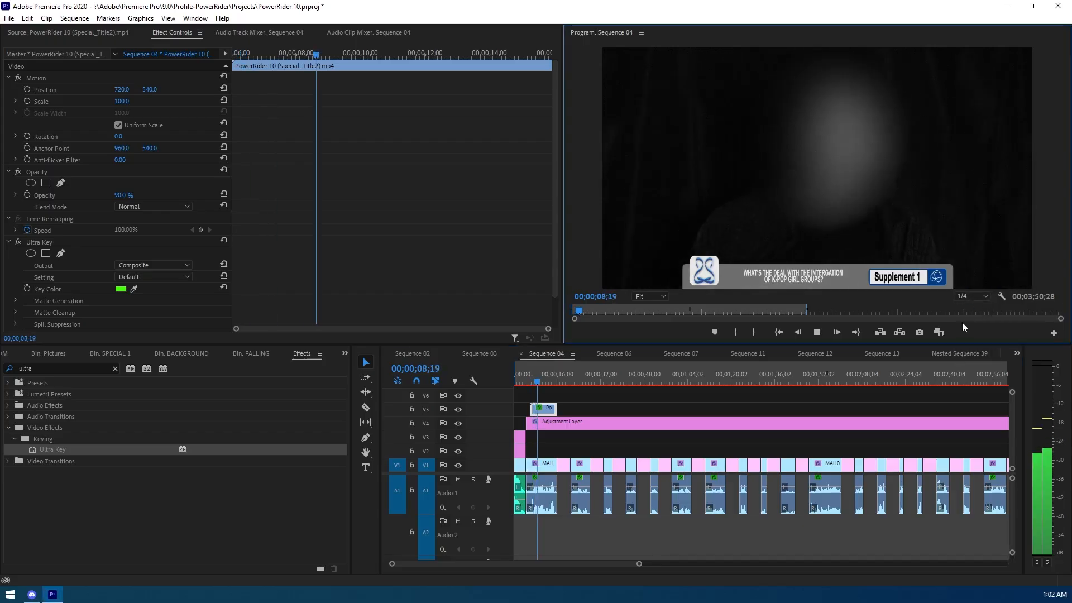
pyautogui.click(638, 398)
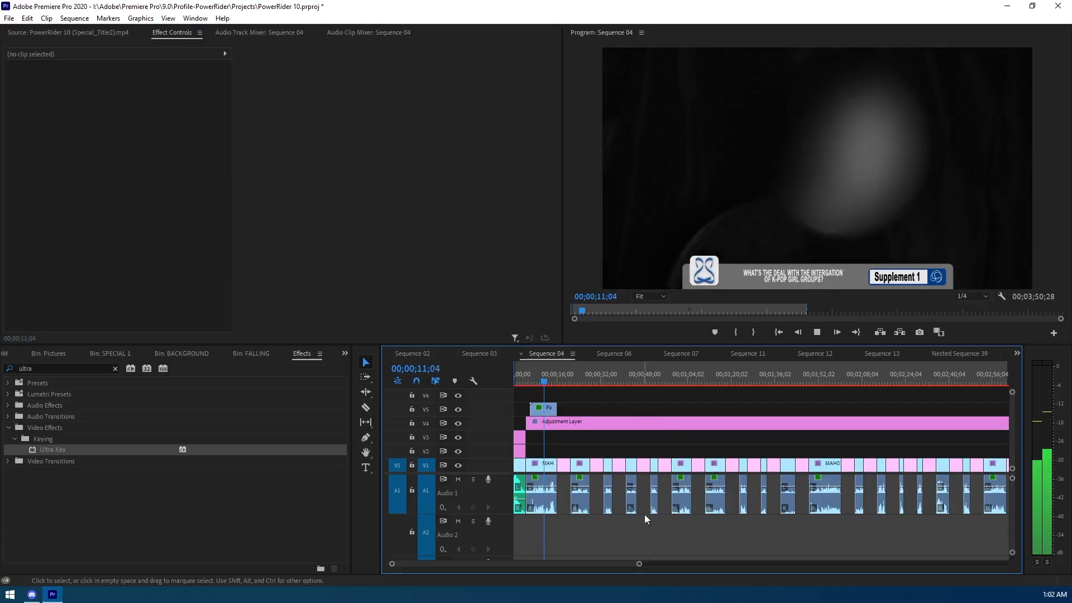
# Replay the closing seconds of the Supplement 1 banner in Sequence 04 from about 00;00;12.
pyautogui.moveTo(639, 564); pyautogui.dragTo(492, 564)
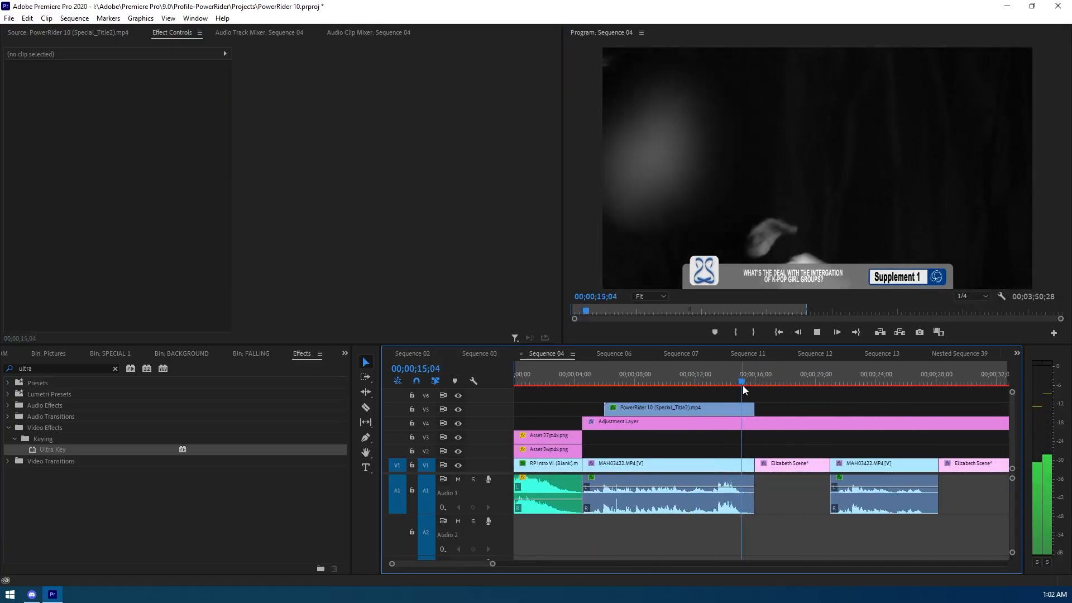
pyautogui.click(710, 377)
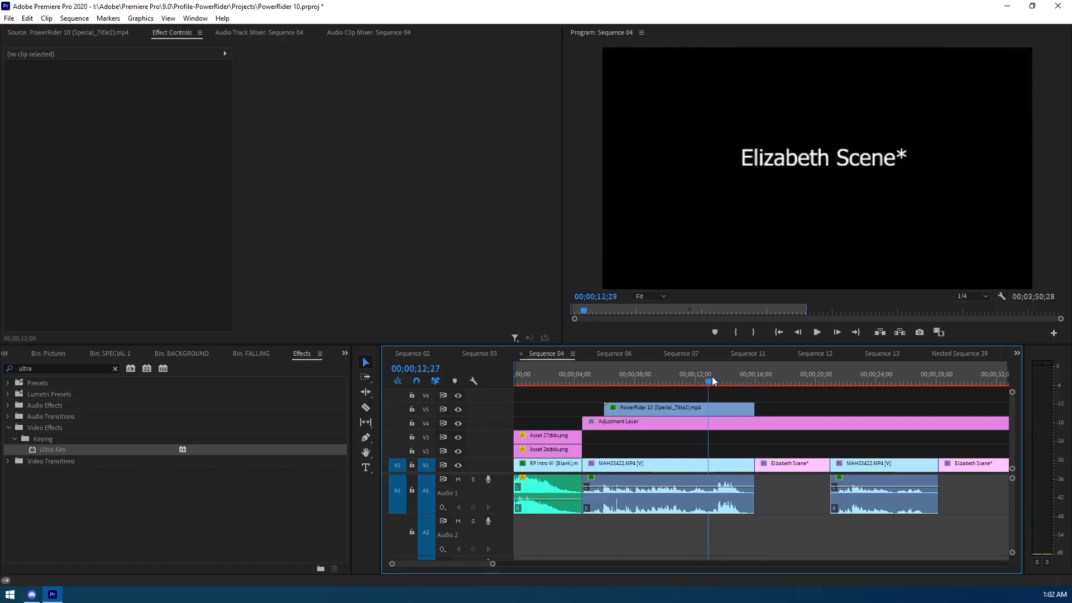
pyautogui.moveTo(712, 376)
pyautogui.mouseDown()
pyautogui.moveTo(578, 382)
pyautogui.moveTo(704, 379)
pyautogui.mouseUp()
pyautogui.press('space')
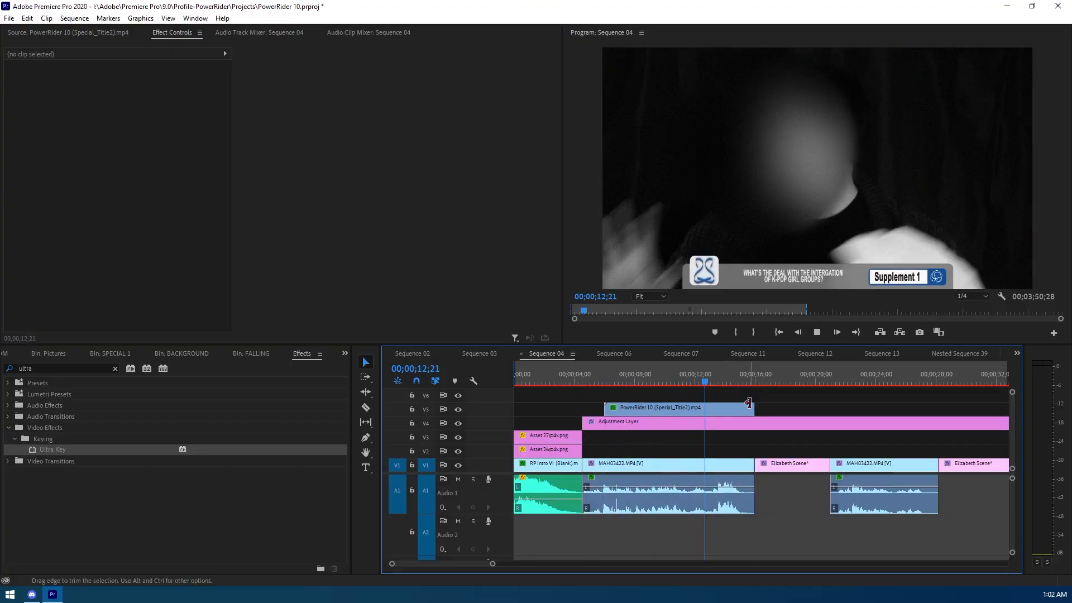
# Mark in and out points around the PowerRider 10 (Special_Title1).mov title in Sequence 03, from 00;00;10;05 to 00;00;16;04.
pyautogui.click(495, 356)
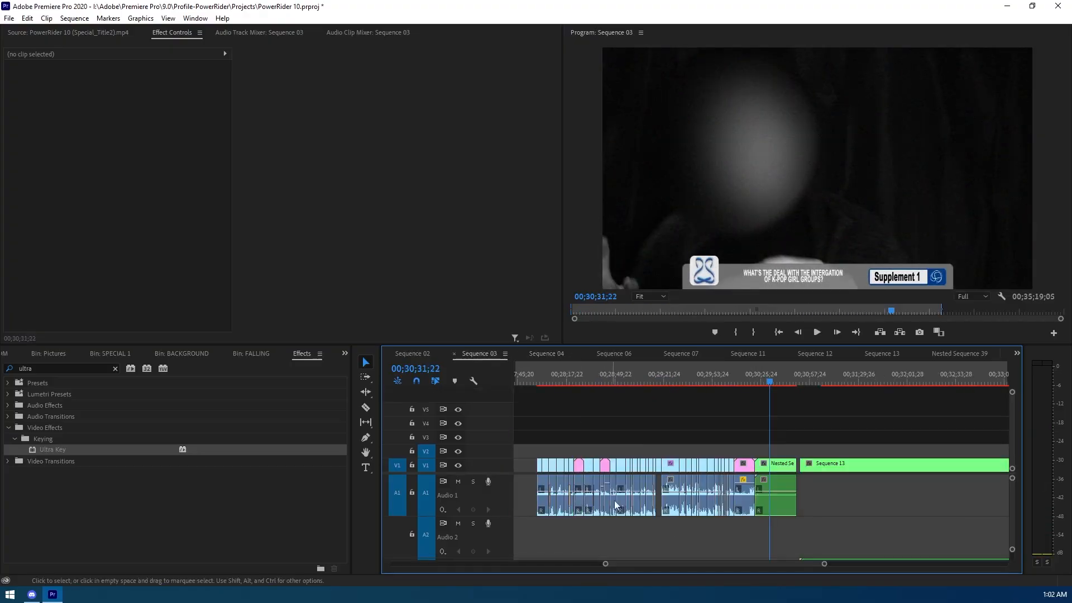
pyautogui.moveTo(628, 564); pyautogui.dragTo(382, 556)
pyautogui.click(534, 371)
pyautogui.moveTo(611, 563); pyautogui.dragTo(530, 548)
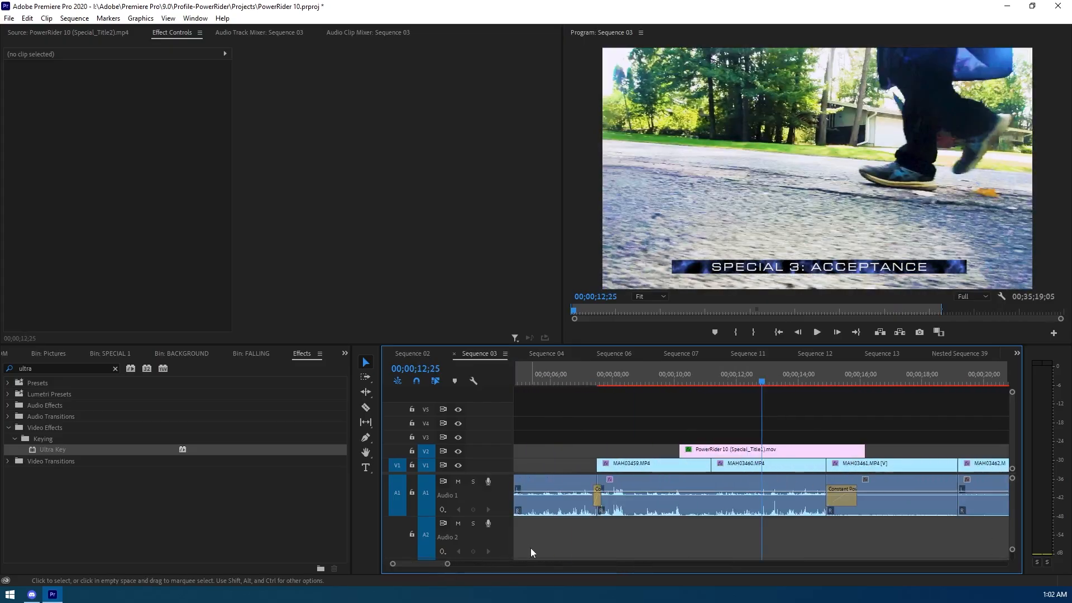
pyautogui.click(678, 377)
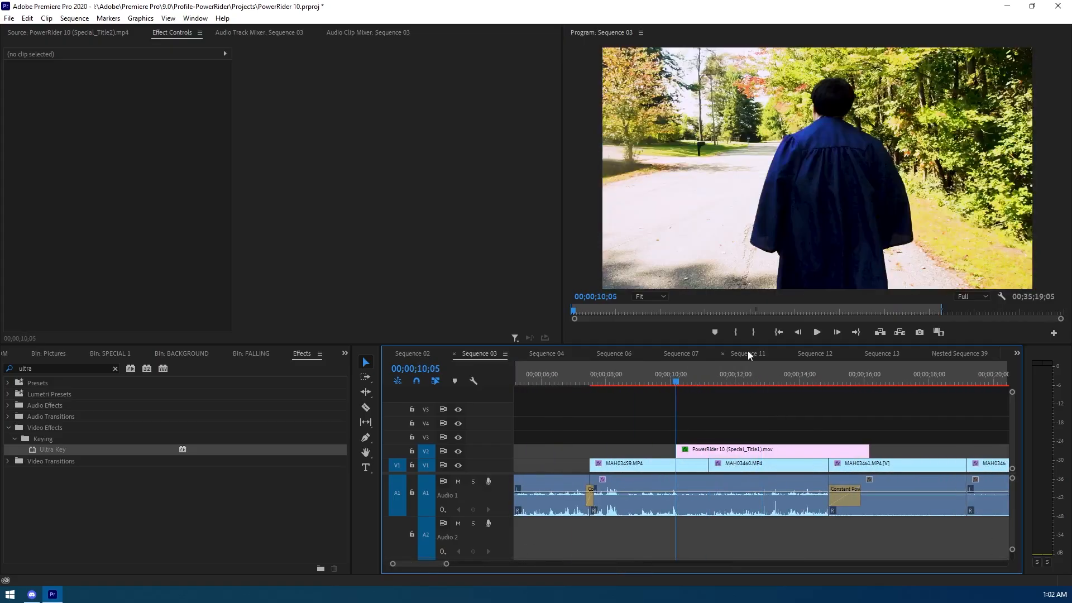
pyautogui.press('i')
pyautogui.click(880, 377)
pyautogui.press('o')
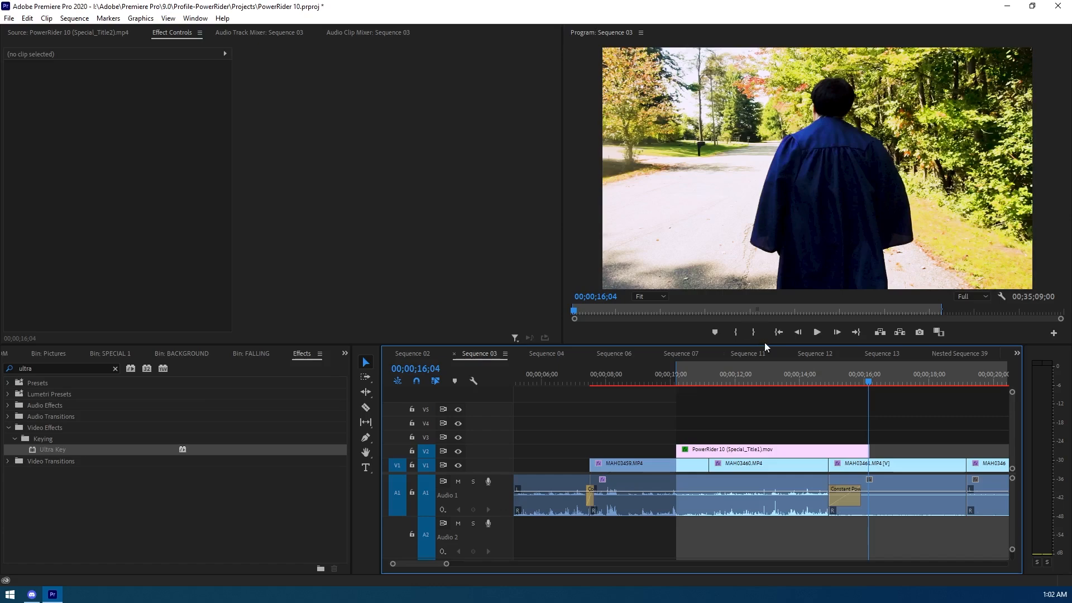
# Widen the in/out range of Sequence 03 from the title clip to the entire sequence.
pyautogui.click(753, 332)
pyautogui.hotkey('ctrl', 'm')
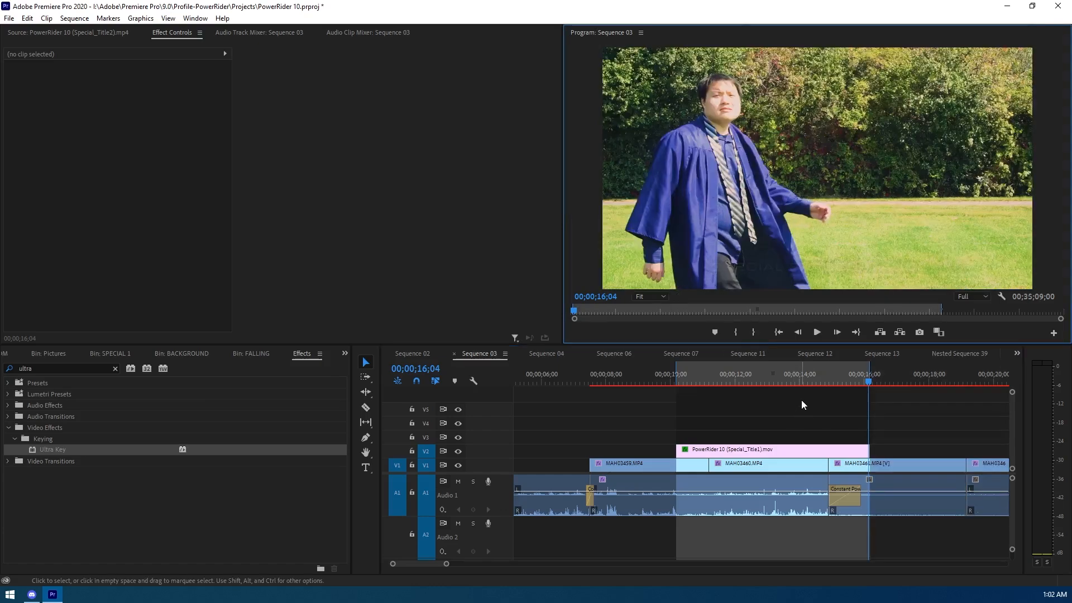
pyautogui.hotkey('ctrl', 'shift', 'x')
pyautogui.moveTo(446, 563); pyautogui.dragTo(978, 582)
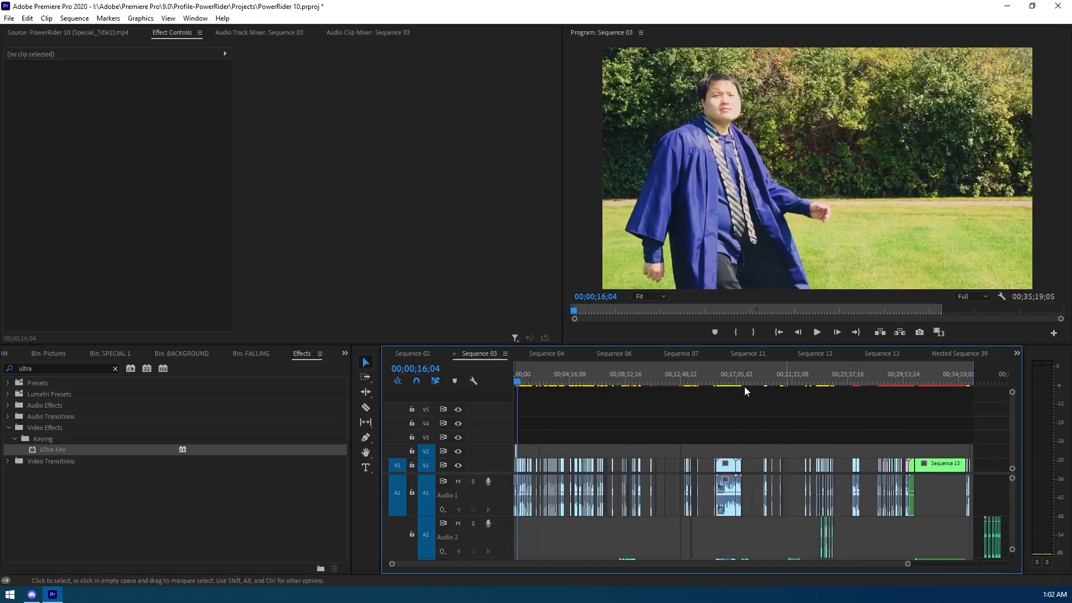
# Move the Supplement 1 banner in Sequence 04 from V5 down to V2, beneath the Adjustment Layer, keeping its start at 00;00;06;01.
pyautogui.click(614, 354)
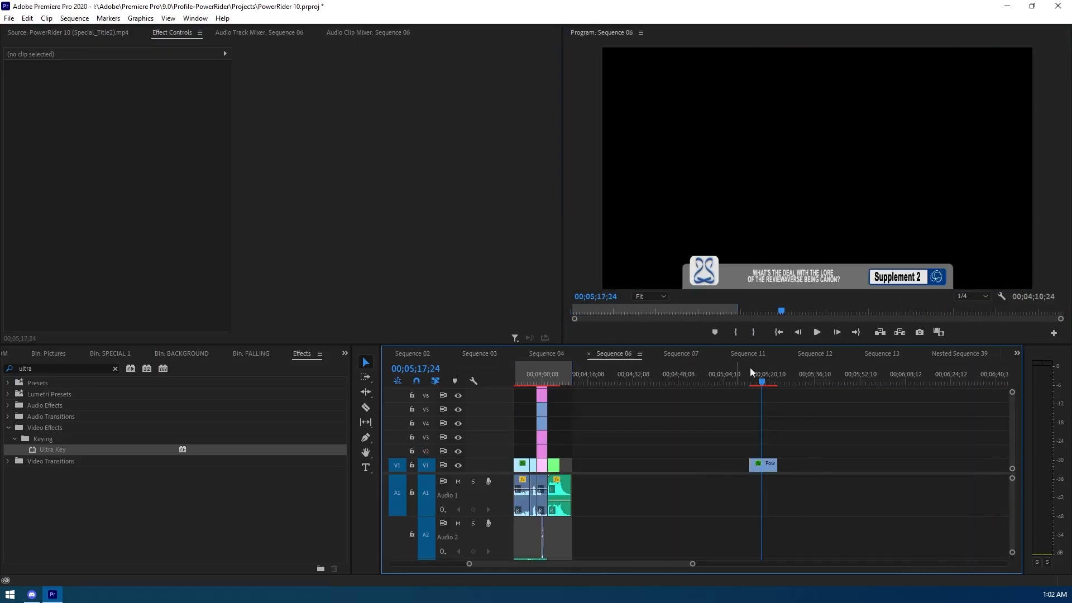
pyautogui.click(561, 354)
pyautogui.click(627, 377)
pyautogui.moveTo(627, 377); pyautogui.dragTo(605, 376)
pyautogui.press('Down')
pyautogui.press('Up')
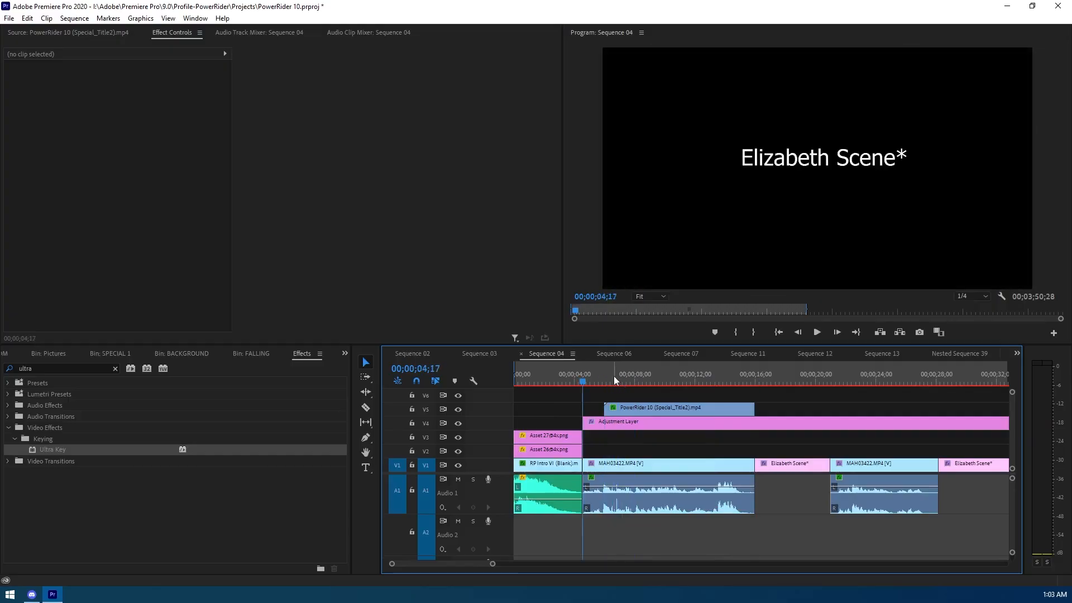
pyautogui.moveTo(631, 407); pyautogui.dragTo(651, 457)
pyautogui.click(425, 451)
pyautogui.press('space')
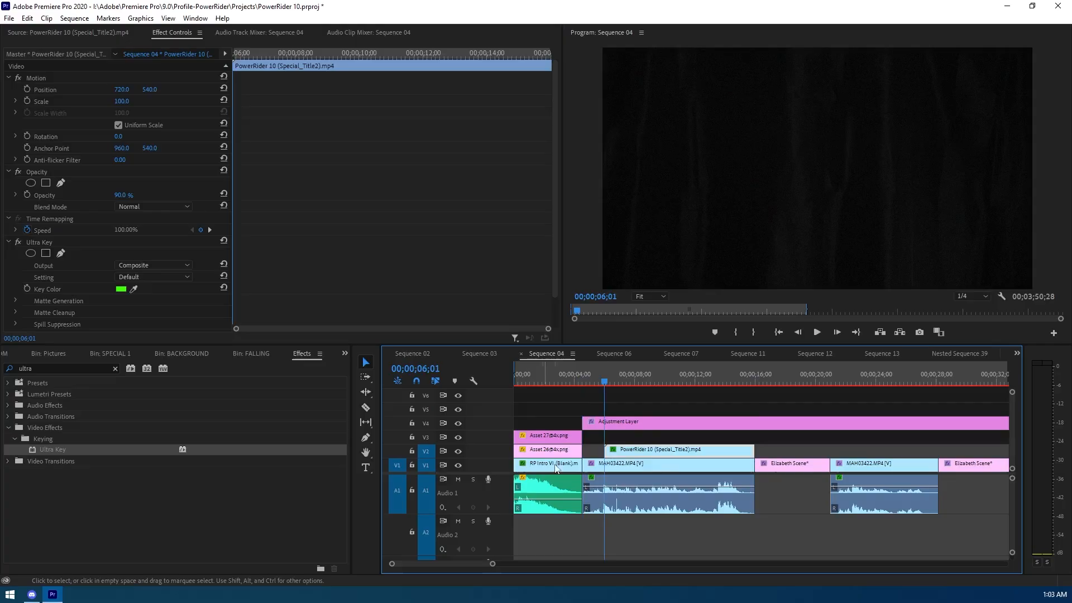
# Mark a six-second in/out range in Sequence 04 beginning at the Supplement 1 banner's start, 00;00;06;01.
pyautogui.click(735, 333)
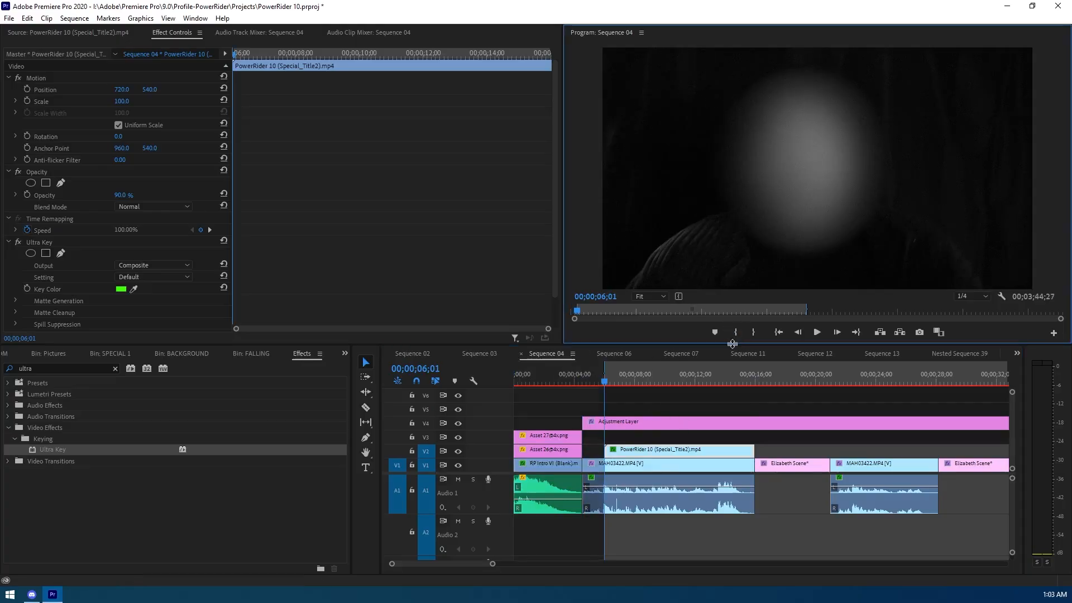
pyautogui.click(754, 373)
pyautogui.press('Left')
pyautogui.click(754, 333)
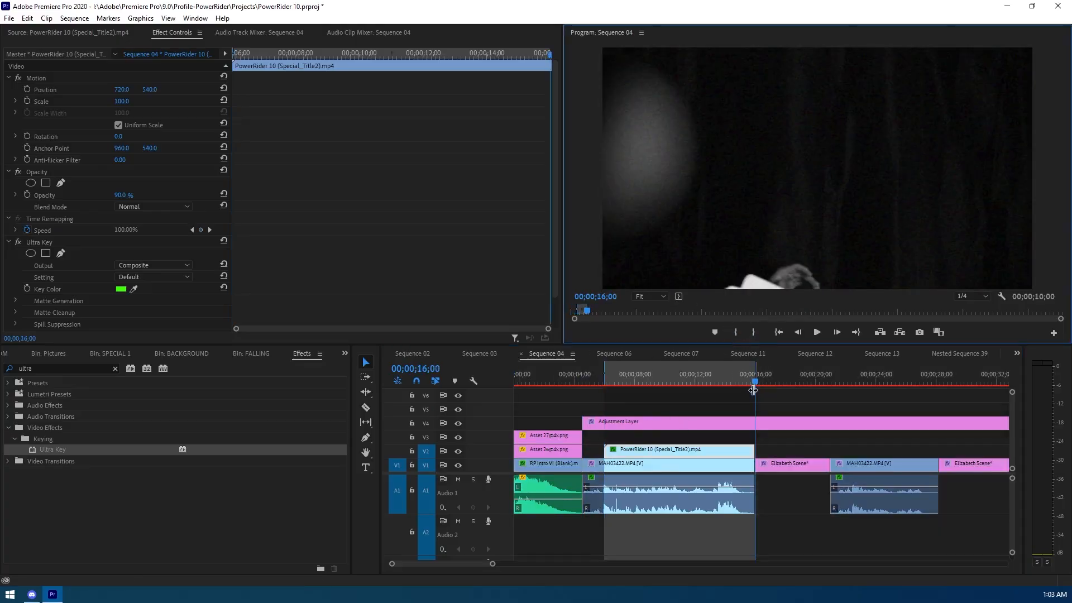
pyautogui.moveTo(753, 370); pyautogui.dragTo(695, 371)
# Split the Supplement 1 banner at the out point and slide its tail back over the first part to end at that point.
pyautogui.click(366, 408)
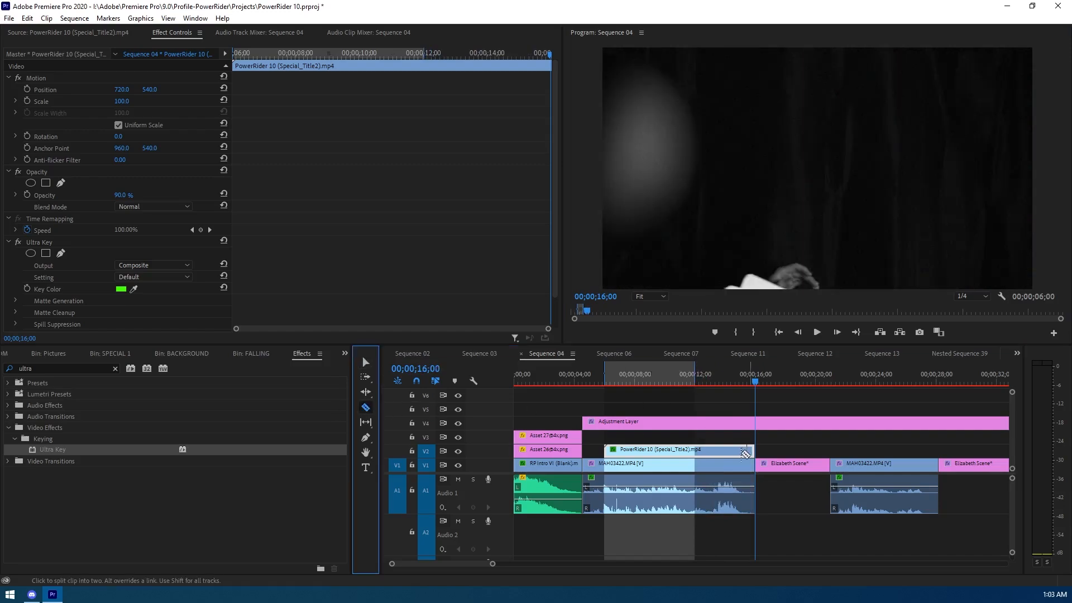
pyautogui.click(699, 451)
pyautogui.click(367, 361)
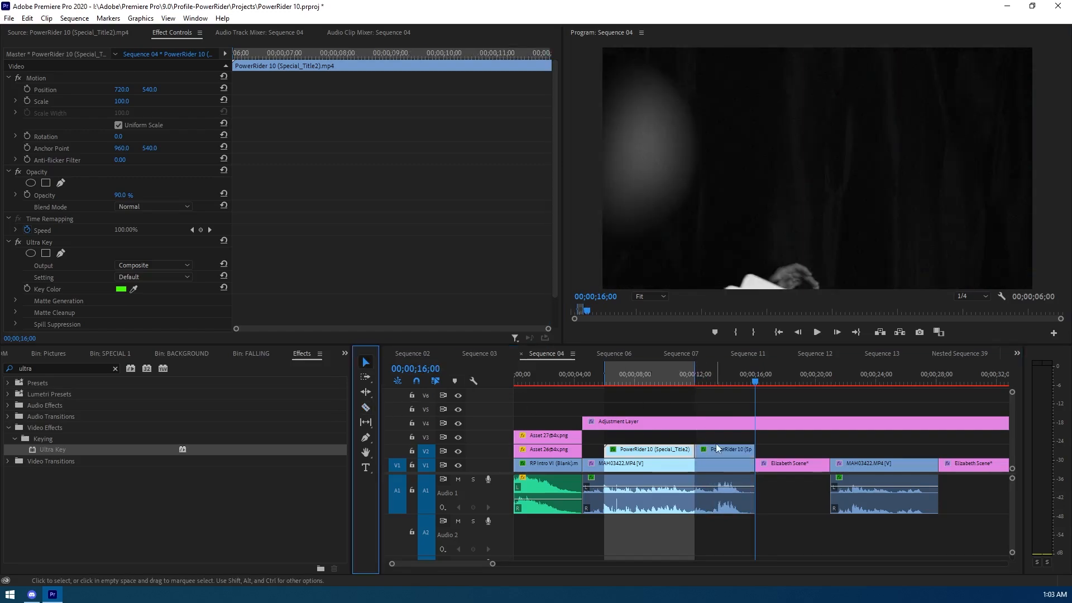
pyautogui.moveTo(708, 449); pyautogui.dragTo(648, 449)
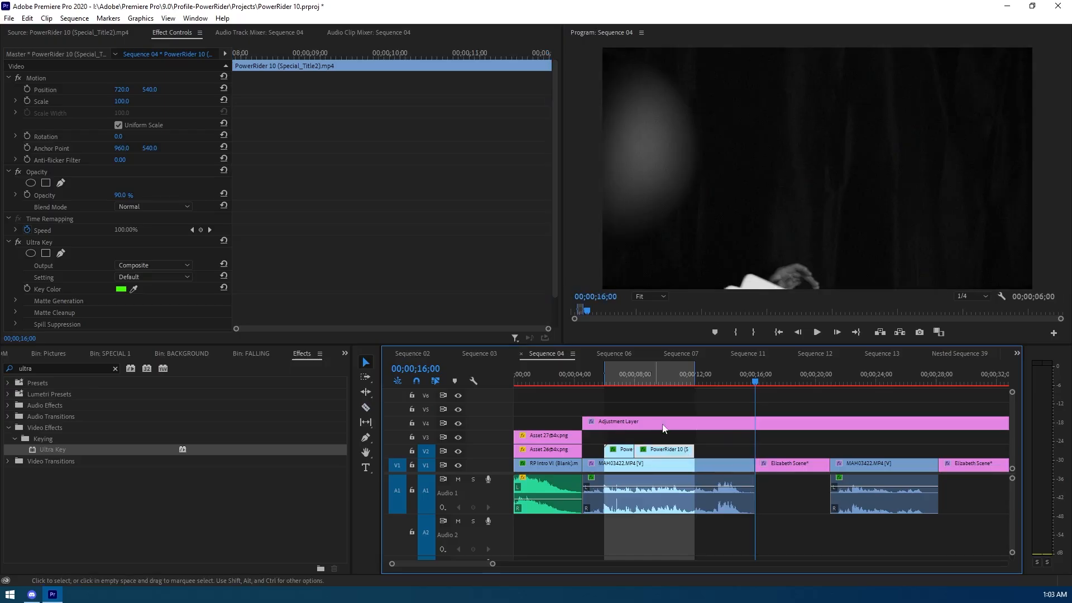
# Extend the in/out range of Sequence 04 to run from the sequence start to 00;03;50;27.
pyautogui.moveTo(492, 563); pyautogui.dragTo(784, 583)
pyautogui.click(771, 376)
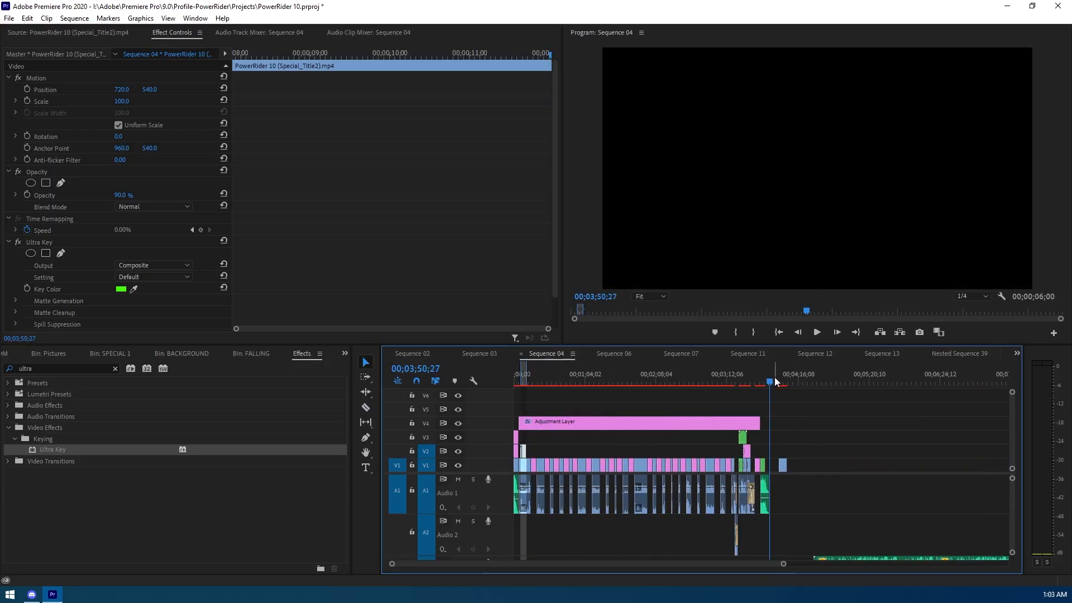
pyautogui.click(753, 331)
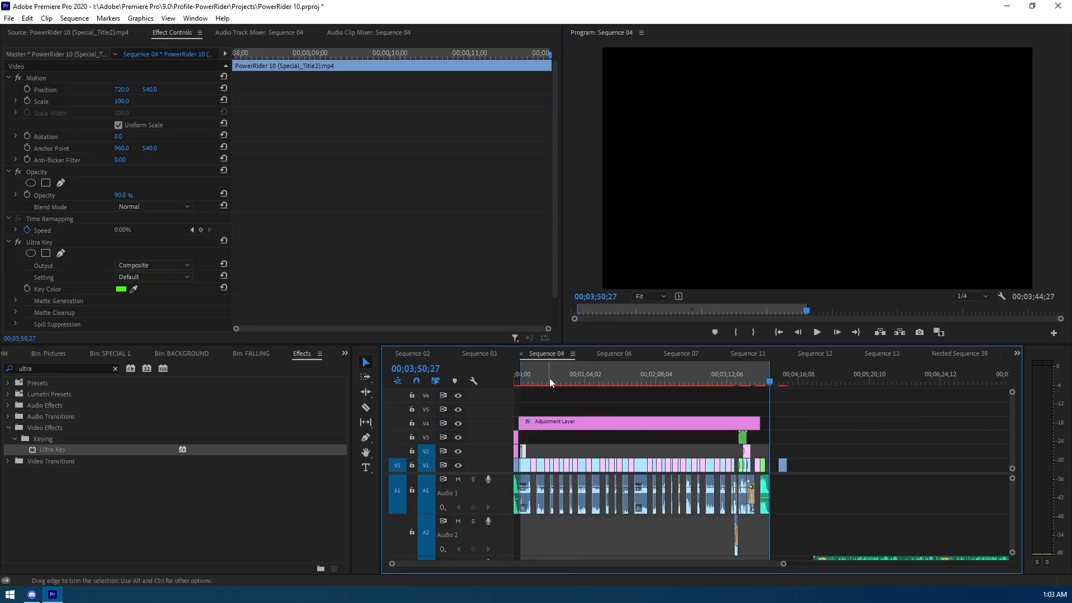
pyautogui.moveTo(522, 374); pyautogui.dragTo(459, 373)
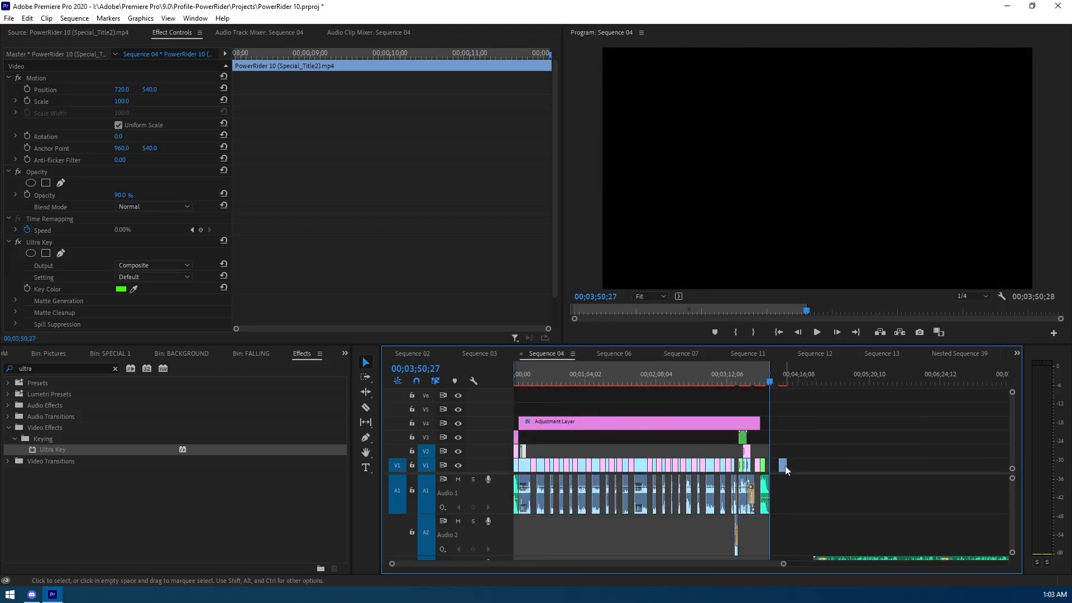
pyautogui.click(783, 380)
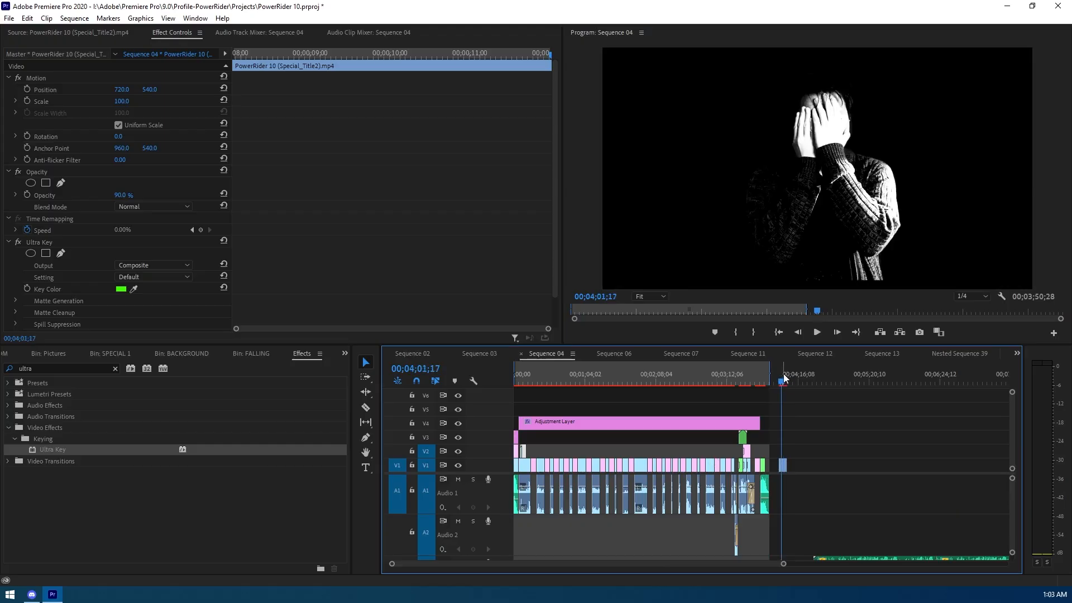
pyautogui.moveTo(790, 385); pyautogui.dragTo(797, 384)
pyautogui.moveTo(782, 564)
pyautogui.mouseDown()
pyautogui.moveTo(915, 569)
pyautogui.moveTo(762, 564)
pyautogui.mouseUp()
pyautogui.moveTo(664, 565); pyautogui.dragTo(512, 563)
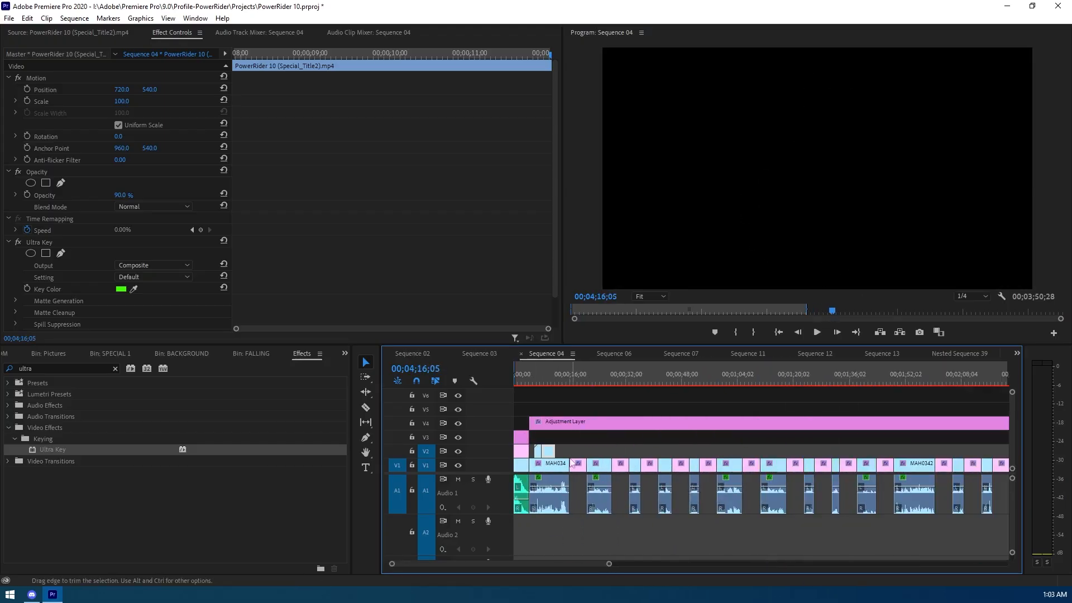
pyautogui.click(598, 444)
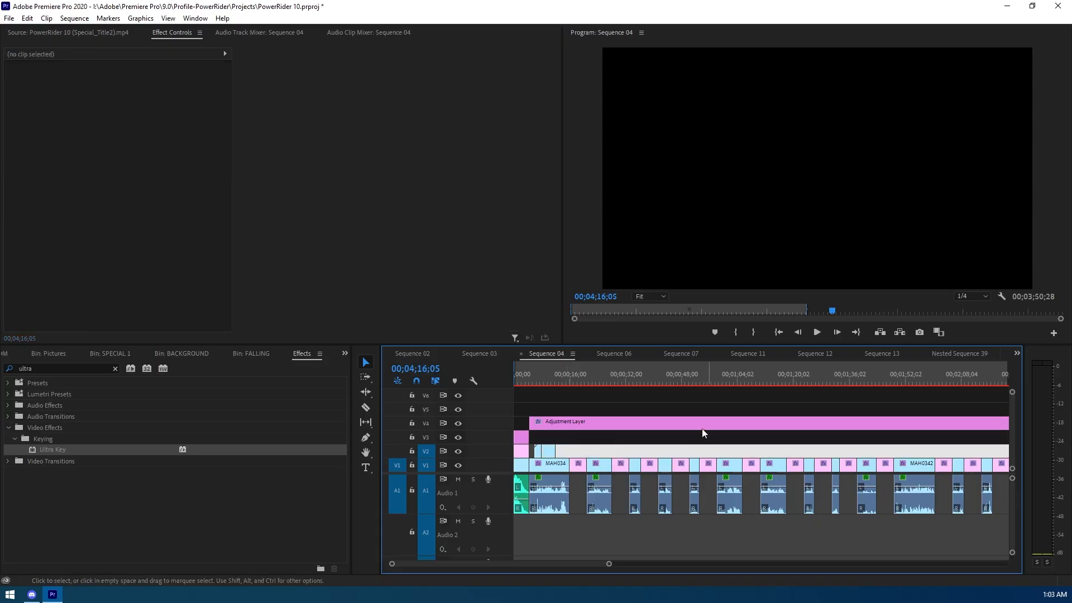
# Mark a six-second in/out range in Sequence 06 from the start of the spare Supplement 2 banner on V1.
pyautogui.click(614, 353)
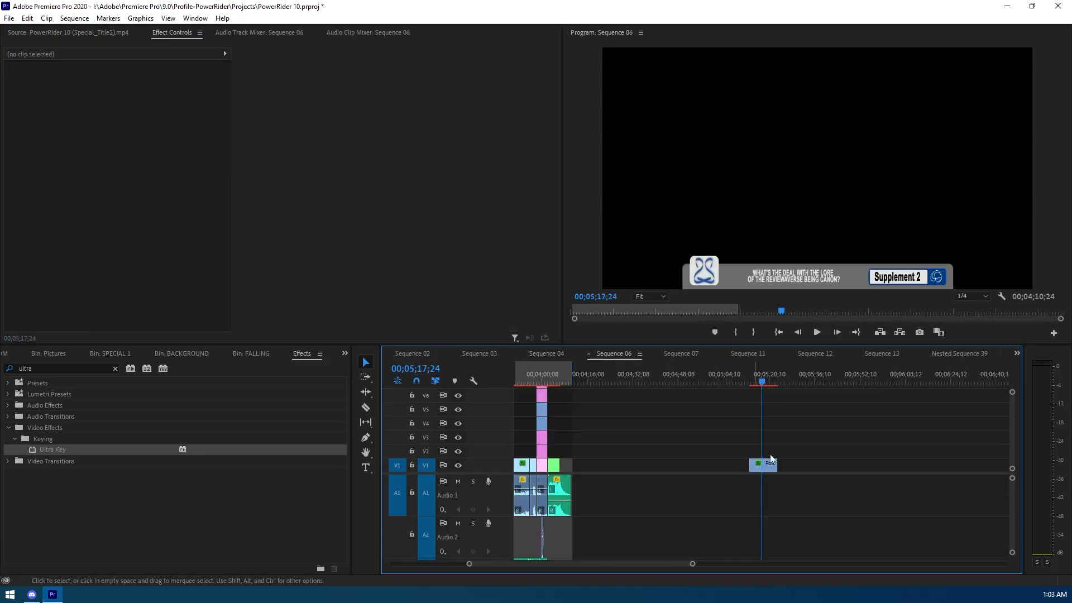
pyautogui.moveTo(692, 563); pyautogui.dragTo(632, 562)
pyautogui.moveTo(692, 381); pyautogui.dragTo(785, 377)
pyautogui.click(736, 332)
pyautogui.click(753, 332)
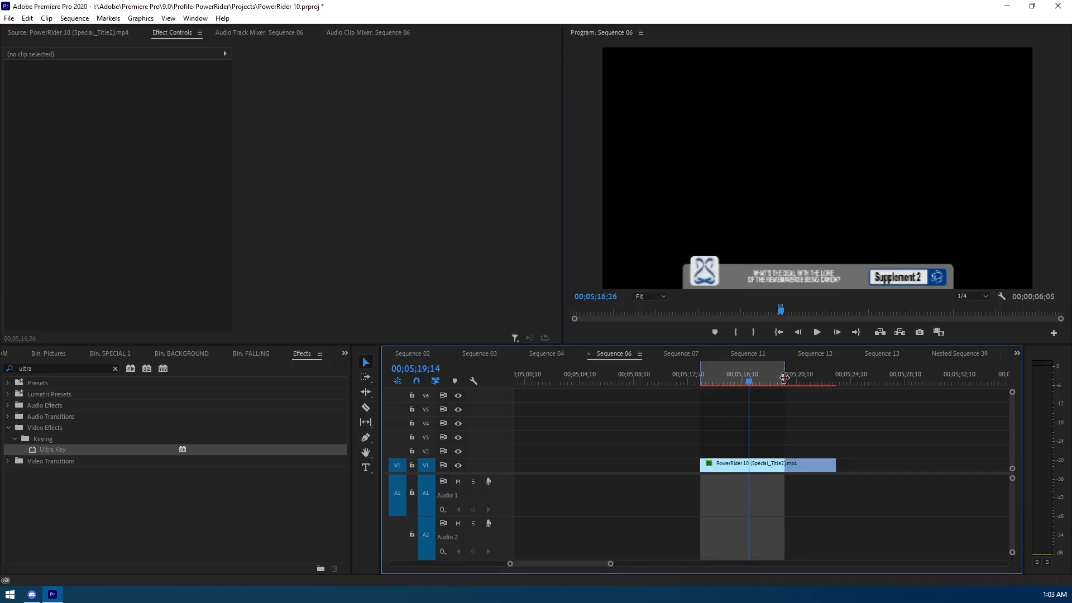
pyautogui.moveTo(782, 378); pyautogui.dragTo(782, 377)
# Split the spare Supplement 2 banner at the out point and slide its tail back over the first part to end there.
pyautogui.click(367, 408)
pyautogui.click(782, 464)
pyautogui.click(366, 361)
pyautogui.moveTo(807, 468); pyautogui.dragTo(753, 468)
# Mark a six-second in/out range in Sequence 06 from the start of the Supplement 3 banner on V2, at 00;00;05;10.
pyautogui.moveTo(612, 565); pyautogui.dragTo(636, 564)
pyautogui.moveTo(542, 382); pyautogui.dragTo(524, 383)
pyautogui.moveTo(635, 564); pyautogui.dragTo(547, 550)
pyautogui.click(427, 450)
pyautogui.press('Down')
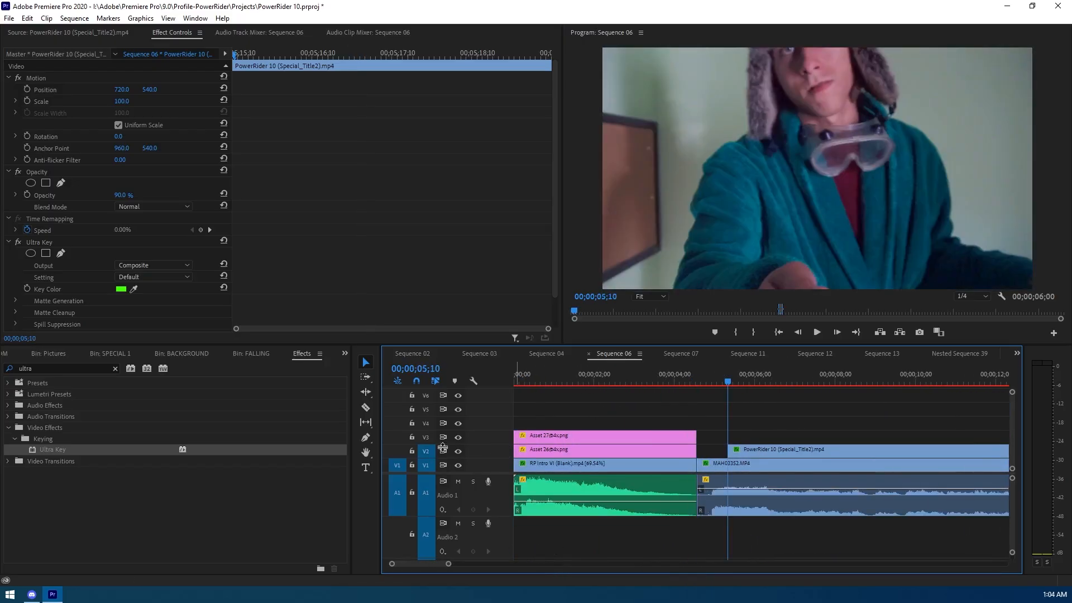
pyautogui.click(734, 334)
pyautogui.press('Down')
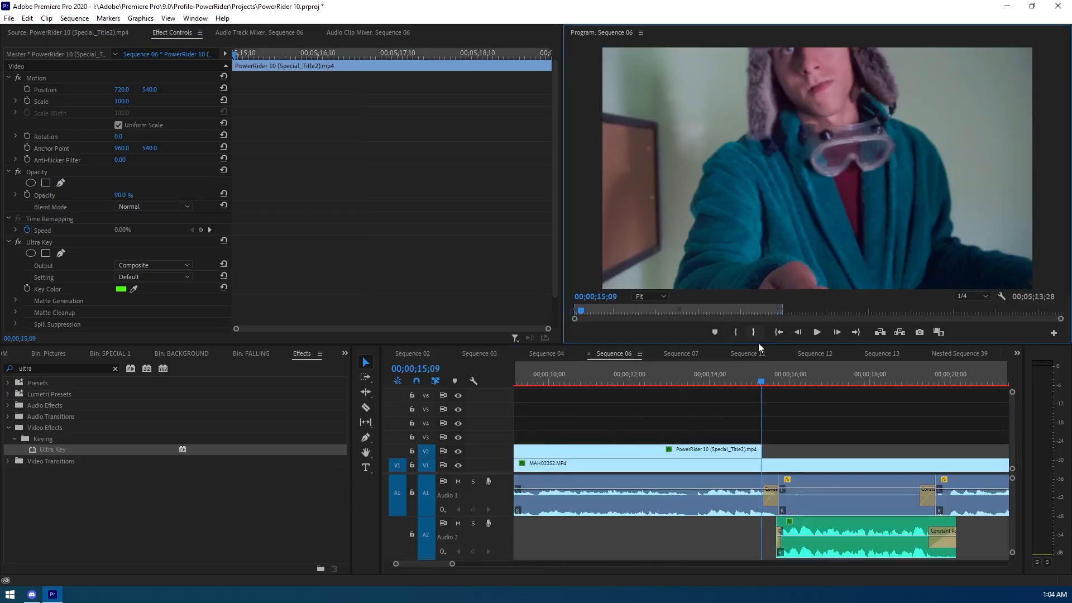
pyautogui.click(753, 331)
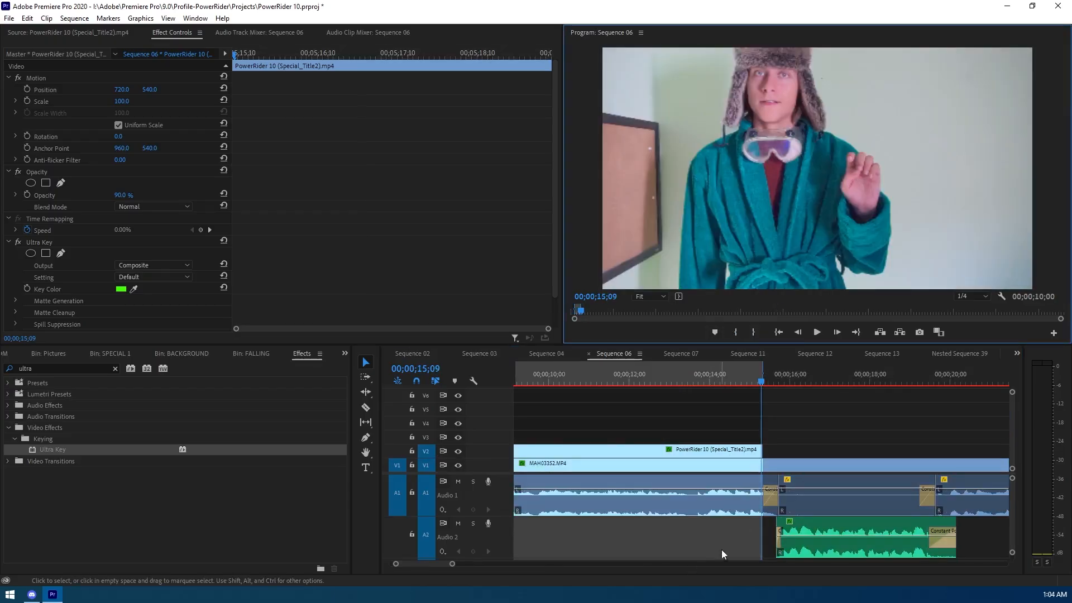
pyautogui.moveTo(452, 564); pyautogui.dragTo(481, 564)
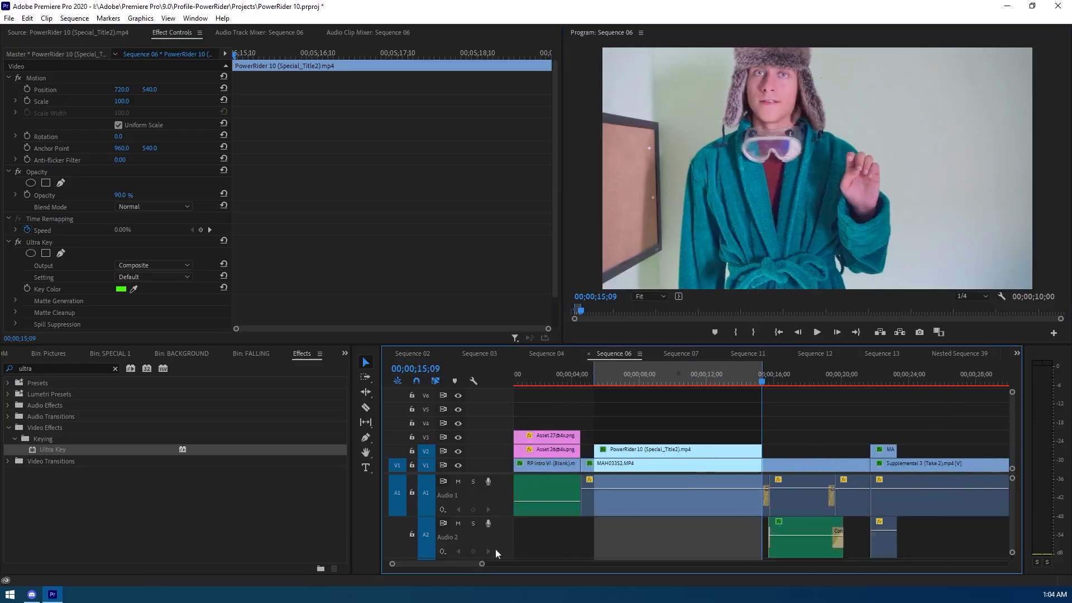
pyautogui.moveTo(761, 370)
pyautogui.mouseDown()
pyautogui.moveTo(648, 368)
pyautogui.moveTo(694, 368)
pyautogui.mouseUp()
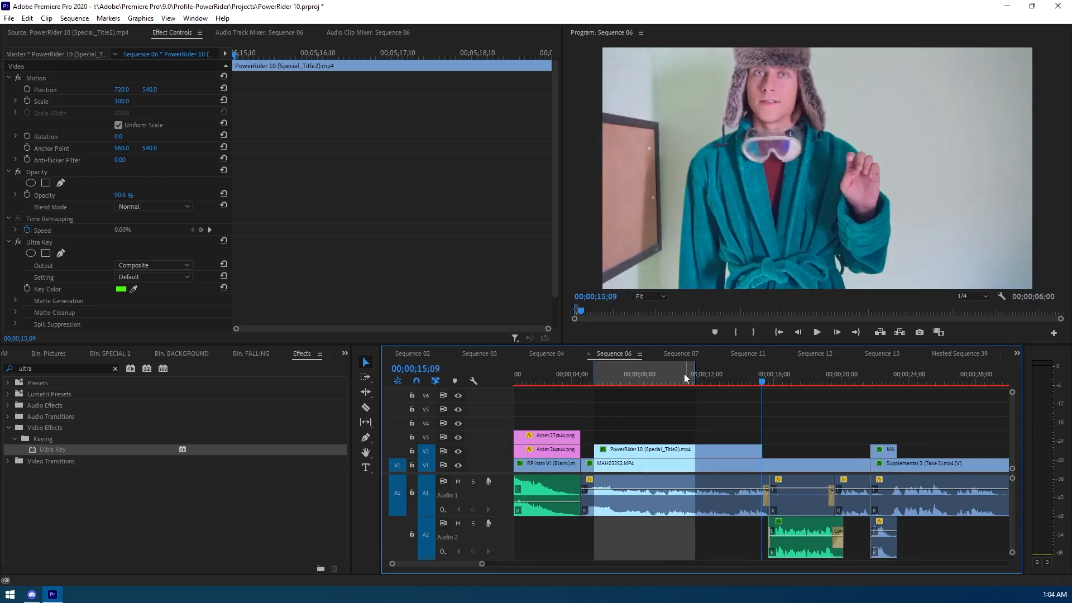
# Split the Supplement 3 banner on V2 at the out point and slide its tail back over the first part to end there.
pyautogui.click(367, 408)
pyautogui.click(695, 450)
pyautogui.click(364, 360)
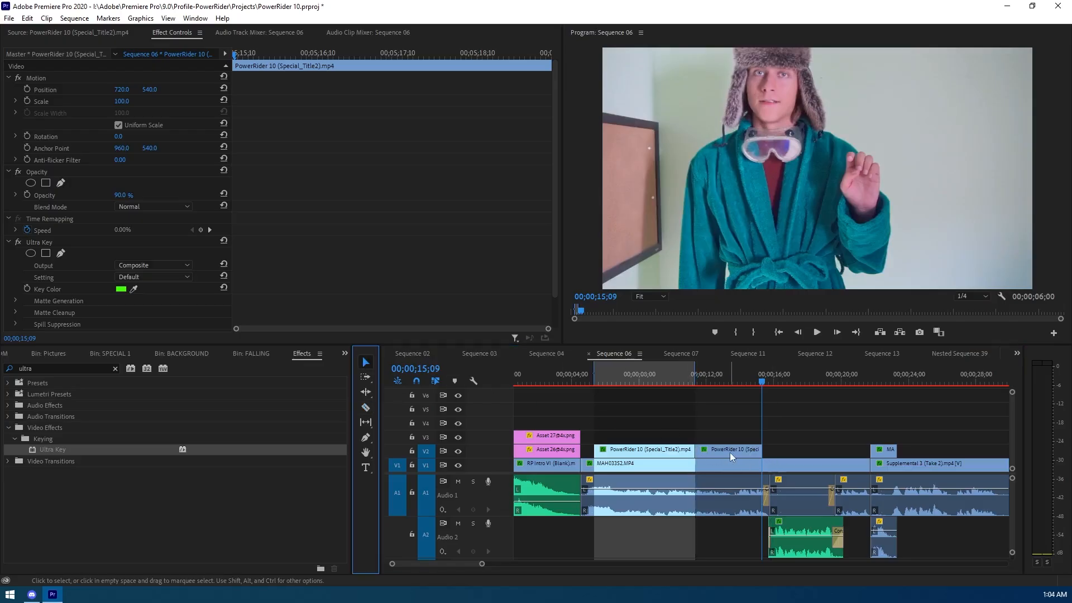
pyautogui.moveTo(480, 563); pyautogui.dragTo(444, 563)
pyautogui.click(366, 408)
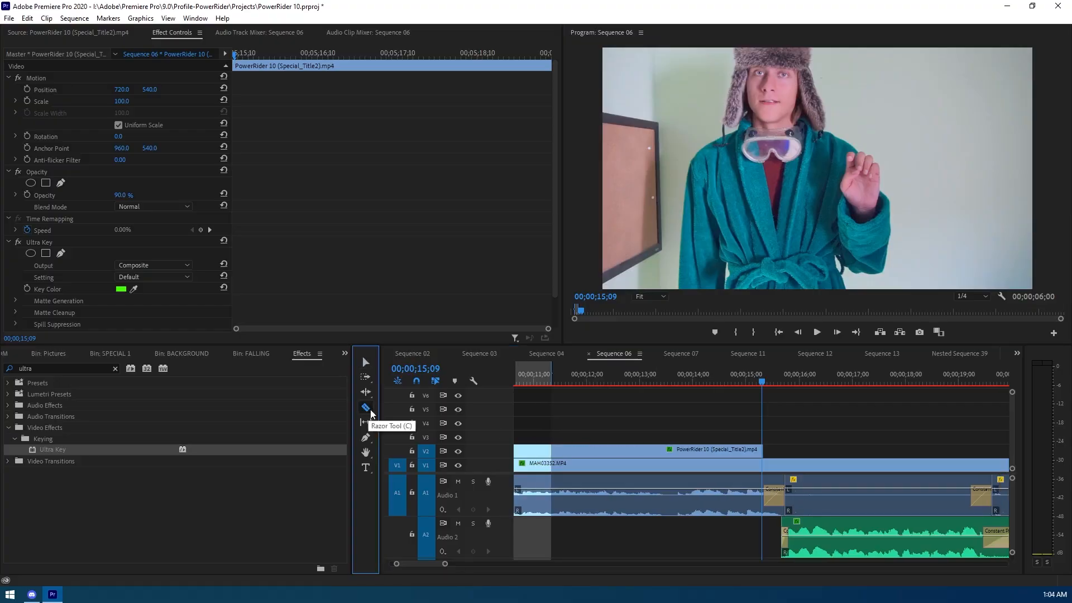
pyautogui.click(555, 450)
pyautogui.click(365, 363)
pyautogui.click(552, 381)
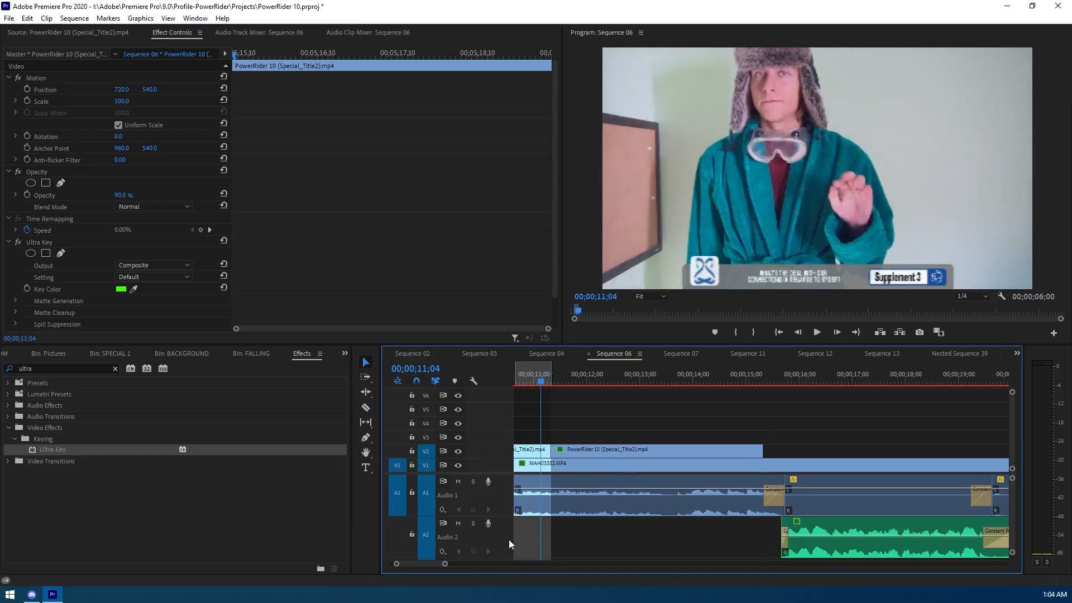
pyautogui.moveTo(445, 563)
pyautogui.mouseDown()
pyautogui.moveTo(412, 560)
pyautogui.moveTo(444, 559)
pyautogui.mouseUp()
pyautogui.moveTo(807, 451); pyautogui.dragTo(679, 455)
pyautogui.click(668, 421)
# Extend the in/out range of Sequence 06 to run from the sequence start to 00;04;10;12.
pyautogui.moveTo(456, 565); pyautogui.dragTo(744, 567)
pyautogui.click(815, 365)
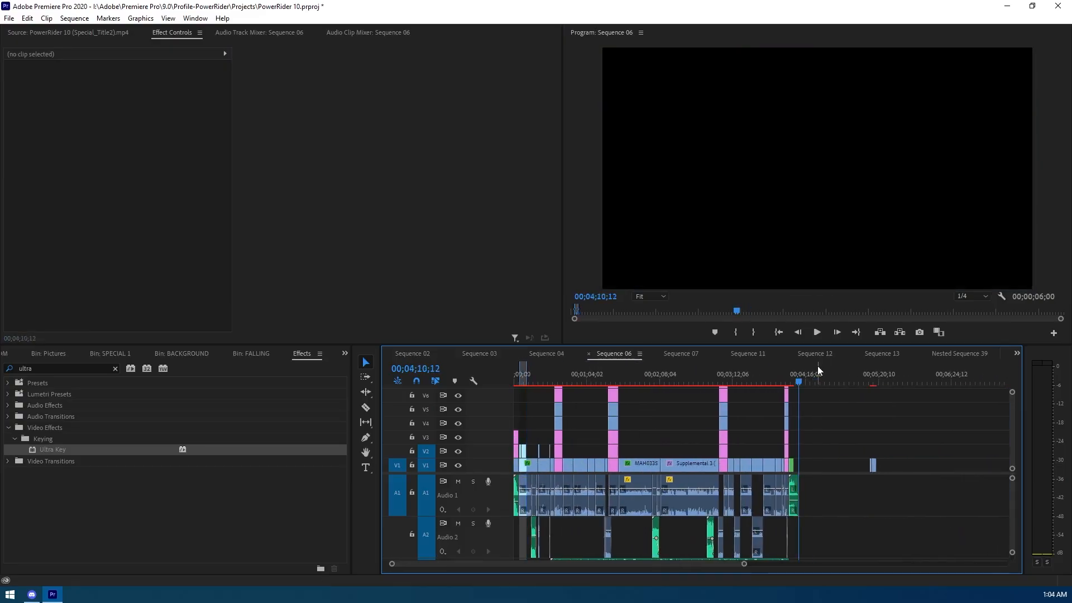
pyautogui.click(753, 331)
pyautogui.click(580, 383)
pyautogui.moveTo(580, 383); pyautogui.dragTo(515, 375)
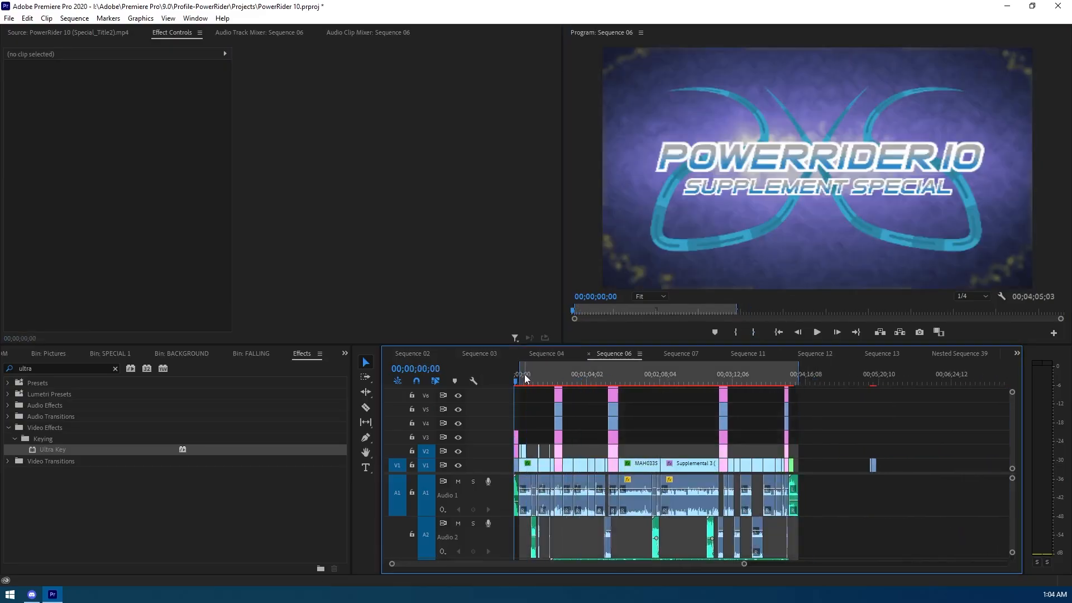
pyautogui.press('i')
# Mark a six-second in/out range in Sequence 07 from the start of the Supplement 4 banner on V2, at 00;00;14;03.
pyautogui.click(691, 353)
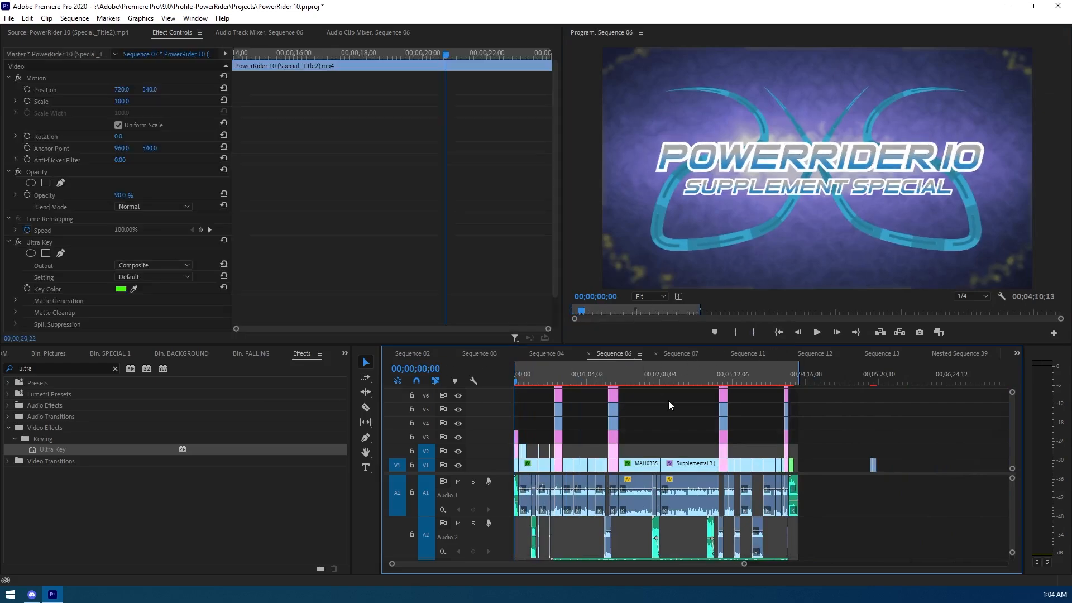
pyautogui.click(607, 378)
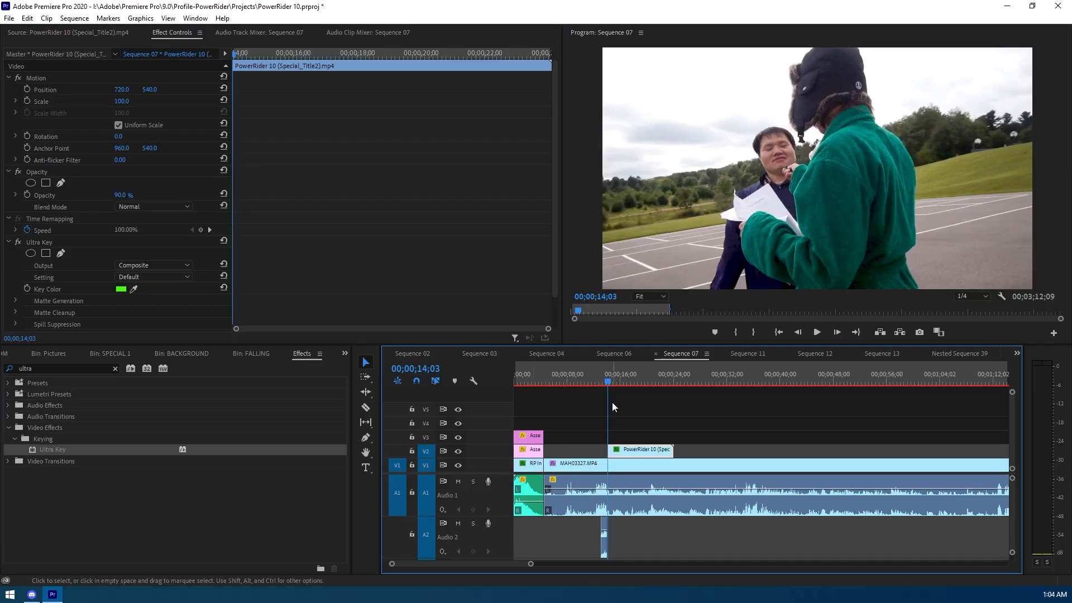
pyautogui.click(736, 333)
pyautogui.press('Down')
pyautogui.click(745, 334)
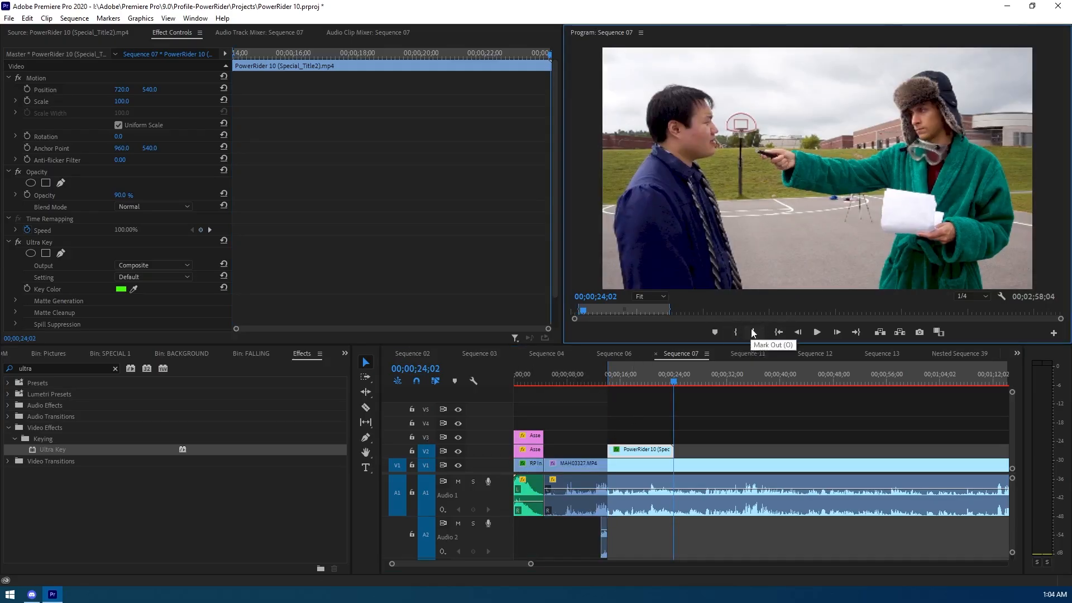
pyautogui.moveTo(531, 563); pyautogui.dragTo(502, 564)
pyautogui.moveTo(762, 368)
pyautogui.mouseDown()
pyautogui.moveTo(671, 375)
pyautogui.moveTo(686, 374)
pyautogui.mouseUp()
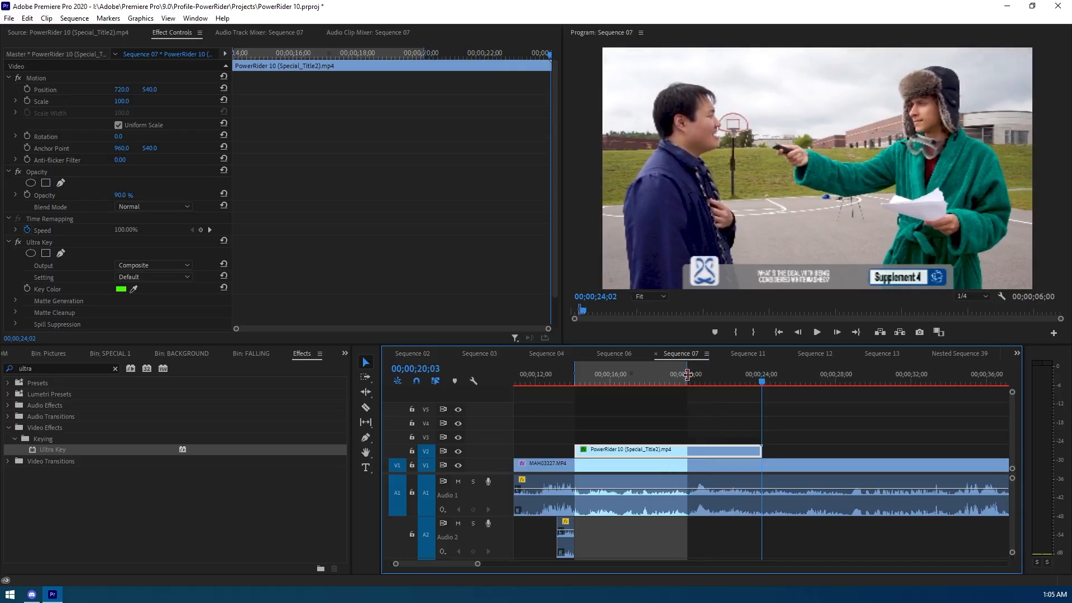
# Split the Supplement 4 banner at the out point, overlap its tail onto the first part, and shift both pieces to end at 00;00;24;02.
pyautogui.press('c')
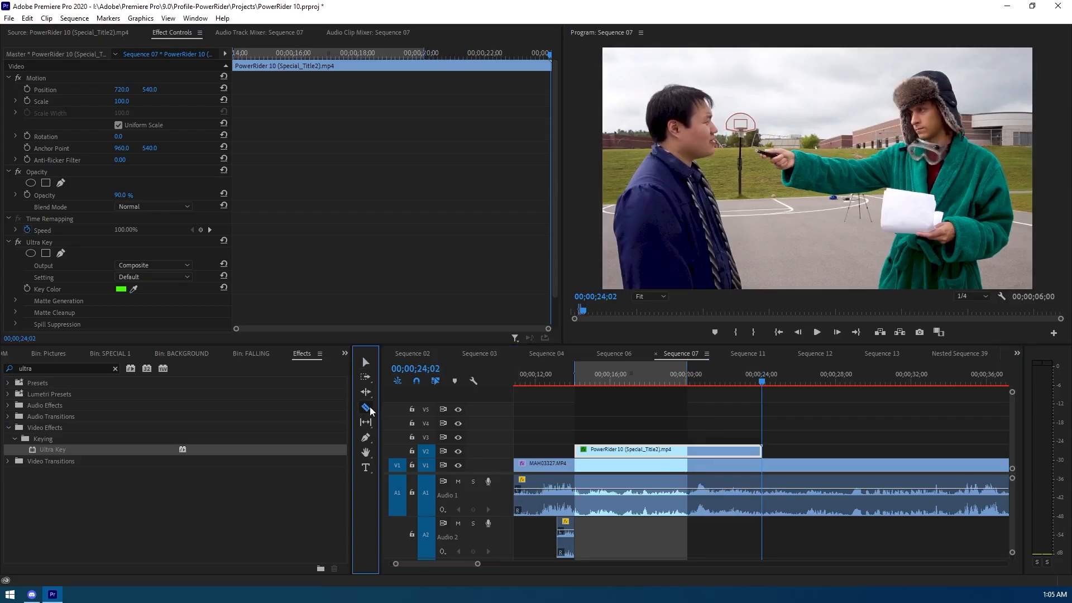
pyautogui.click(694, 451)
pyautogui.click(366, 362)
pyautogui.moveTo(725, 452)
pyautogui.mouseDown()
pyautogui.moveTo(639, 449)
pyautogui.moveTo(725, 449)
pyautogui.mouseUp()
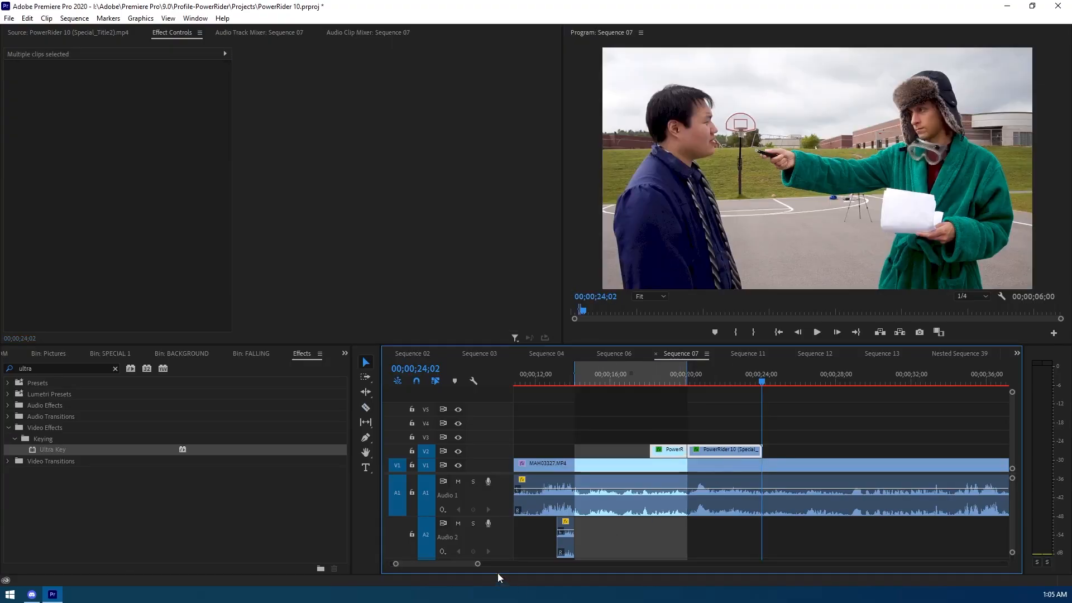
pyautogui.moveTo(476, 564); pyautogui.dragTo(551, 564)
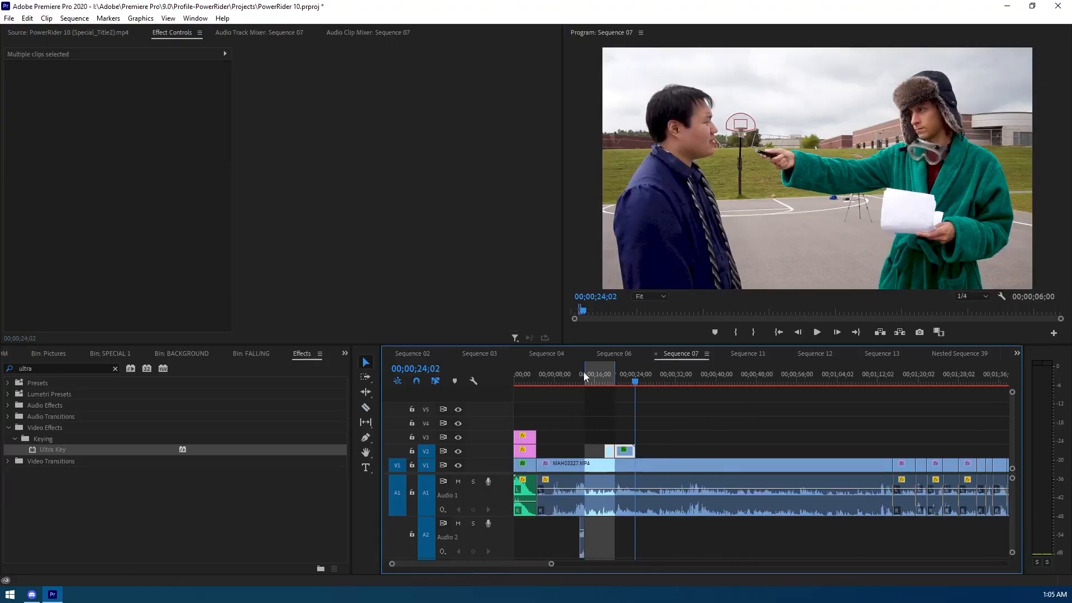
# Extend the in/out range of Sequence 07 to run from the sequence start to 00;03;12;08.
pyautogui.moveTo(551, 564); pyautogui.dragTo(785, 565)
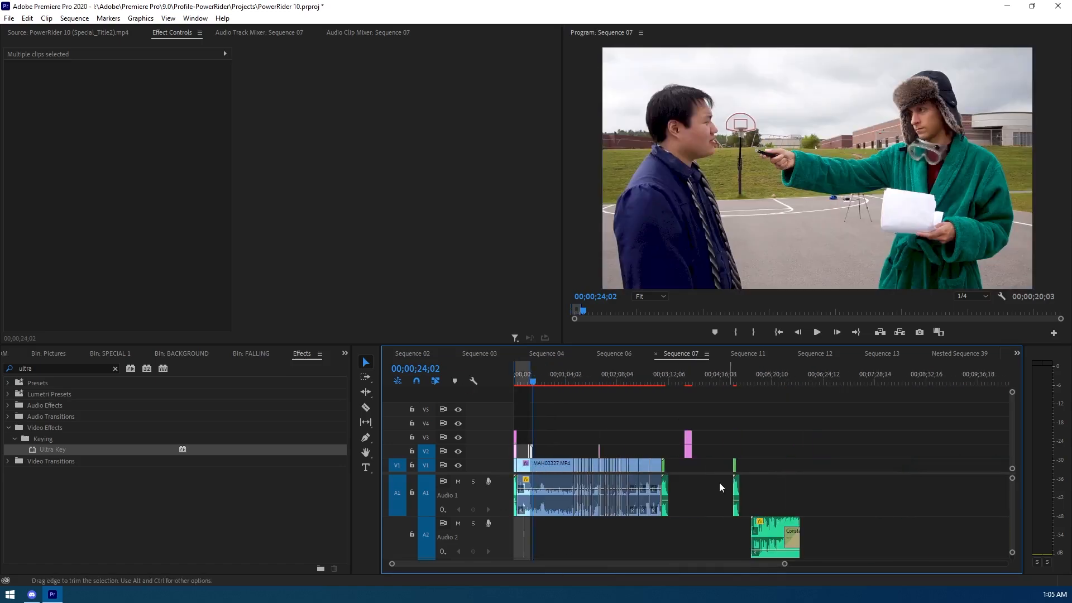
pyautogui.click(752, 333)
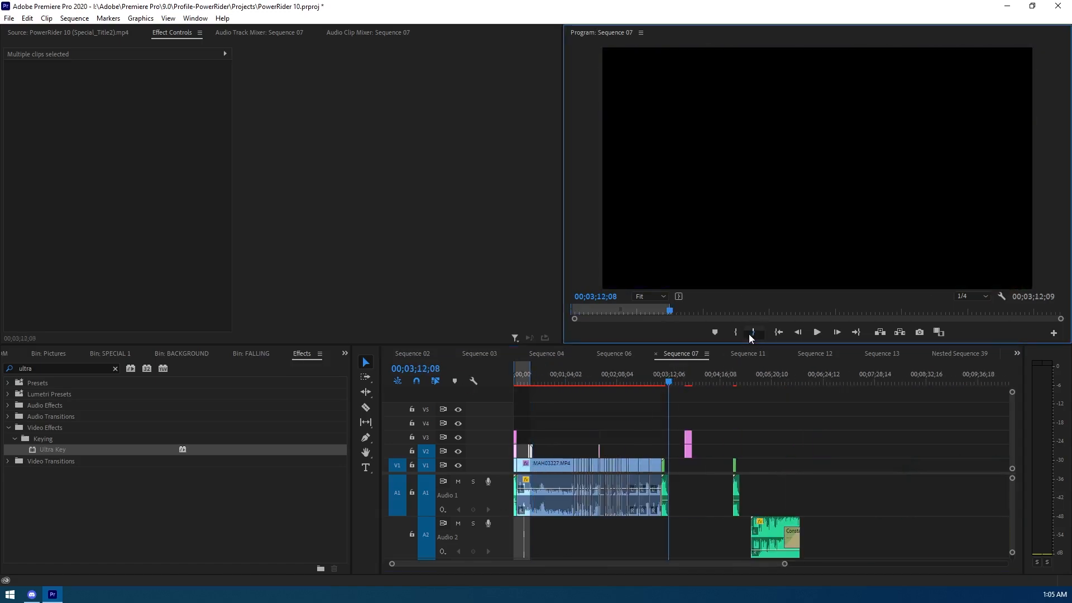
# Play back Sequence 07 from 00;00;14;17 through the end of the Supplement 4 banner to review its timing.
pyautogui.moveTo(534, 381); pyautogui.dragTo(526, 380)
pyautogui.moveTo(784, 564); pyautogui.dragTo(662, 565)
pyautogui.click(808, 553)
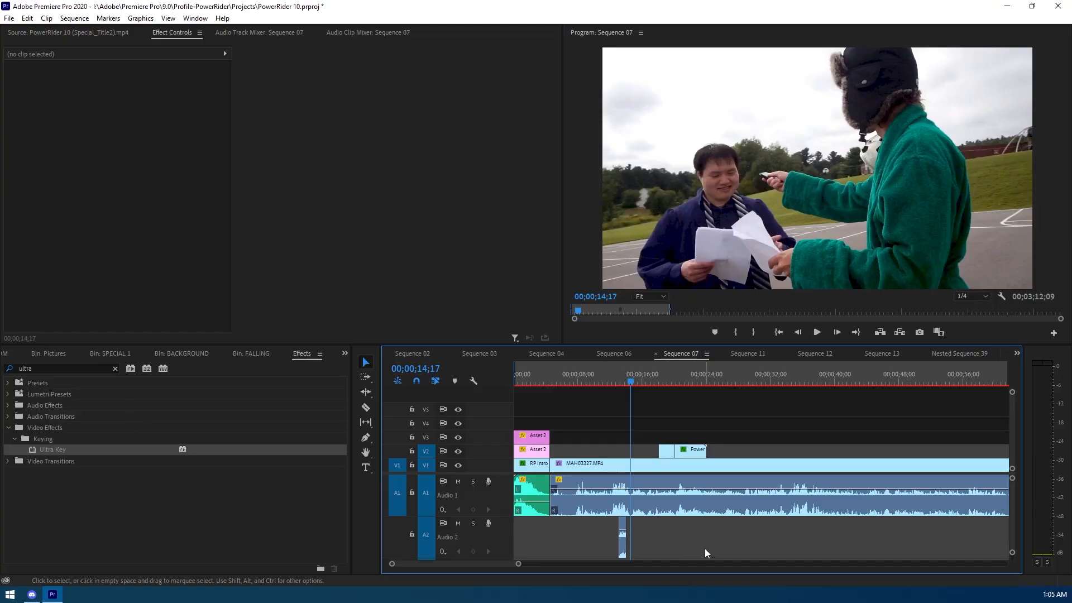
pyautogui.press('space')
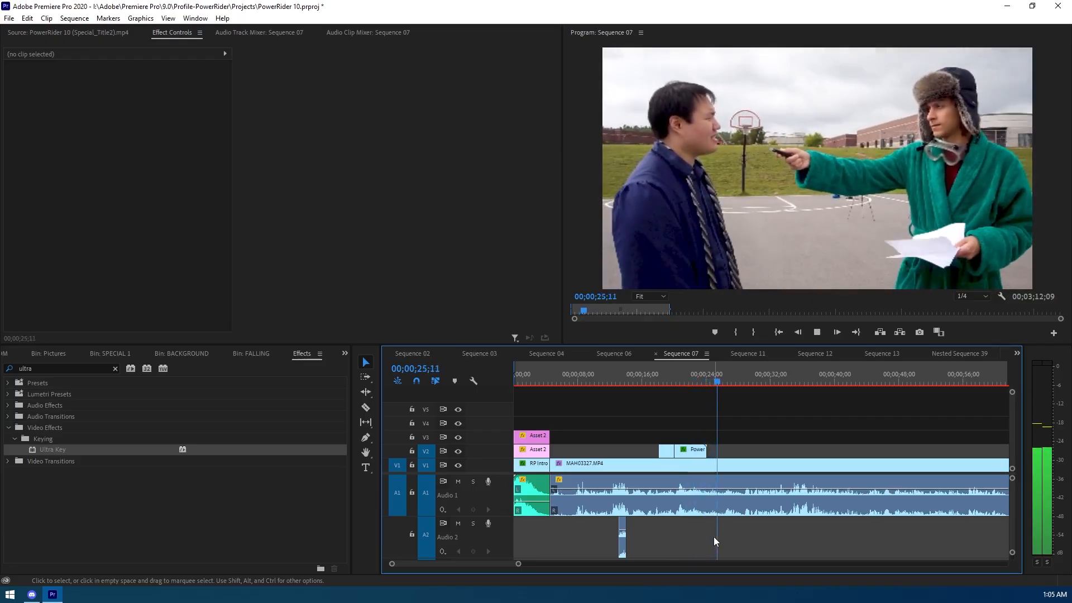
pyautogui.moveTo(668, 425); pyautogui.dragTo(717, 463)
pyautogui.click(771, 453)
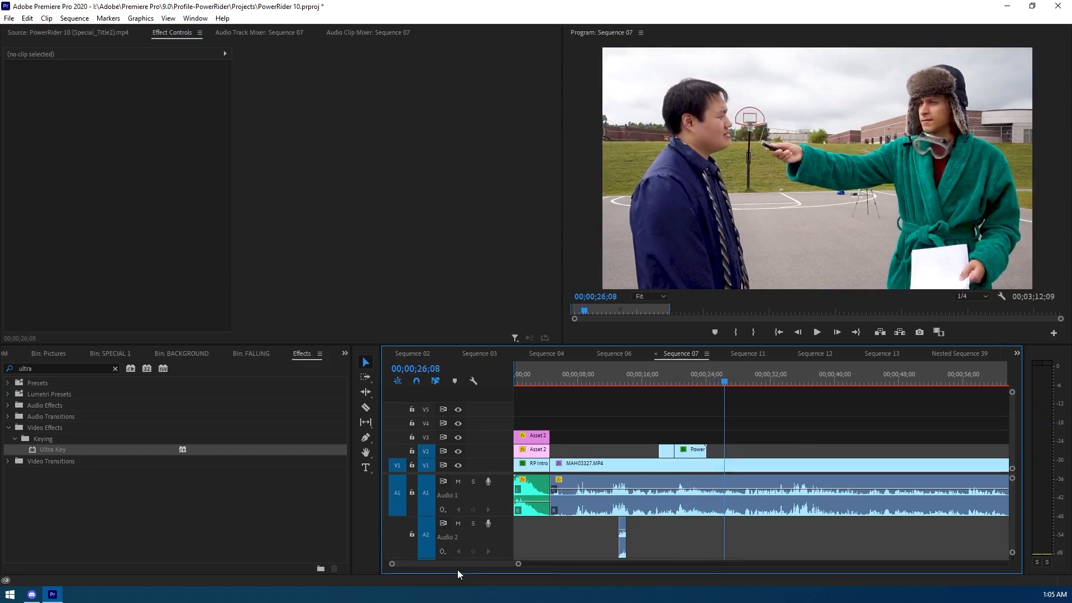
pyautogui.moveTo(519, 566); pyautogui.dragTo(699, 567)
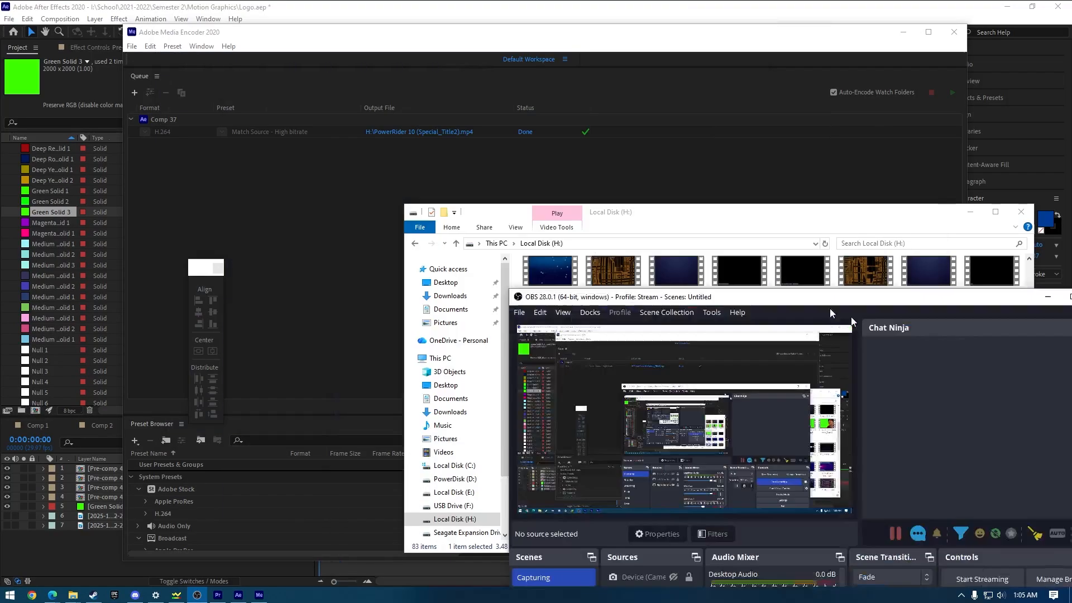
# Switch to Adobe Media Encoder and remove the finished PowerRider 10 (Special_Title2).mp4 export from the queue.
pyautogui.moveTo(829, 308); pyautogui.dragTo(1071, 424)
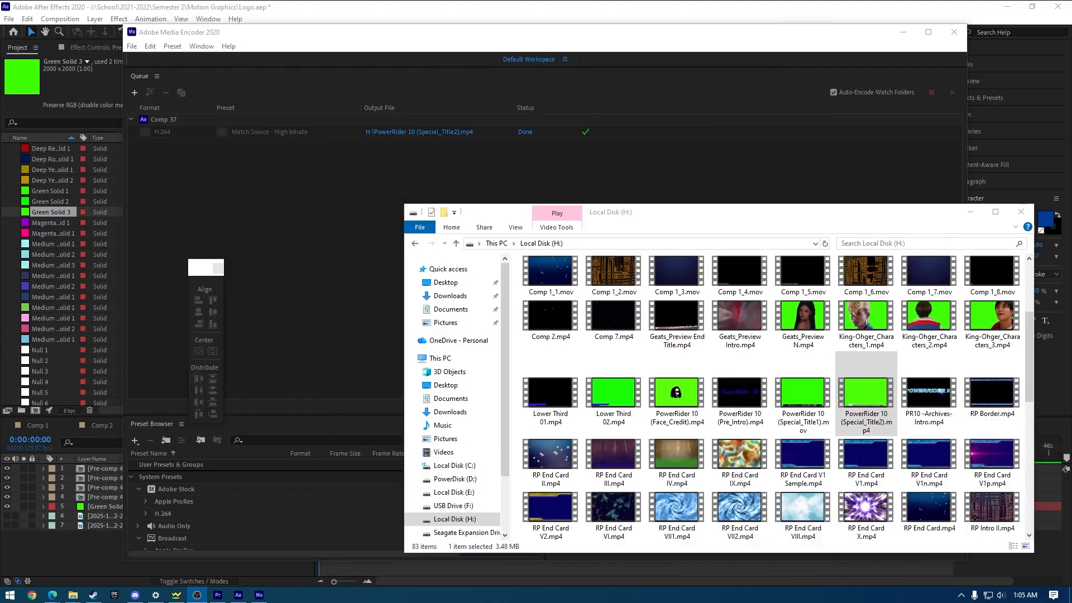
pyautogui.click(483, 134)
pyautogui.press('Delete')
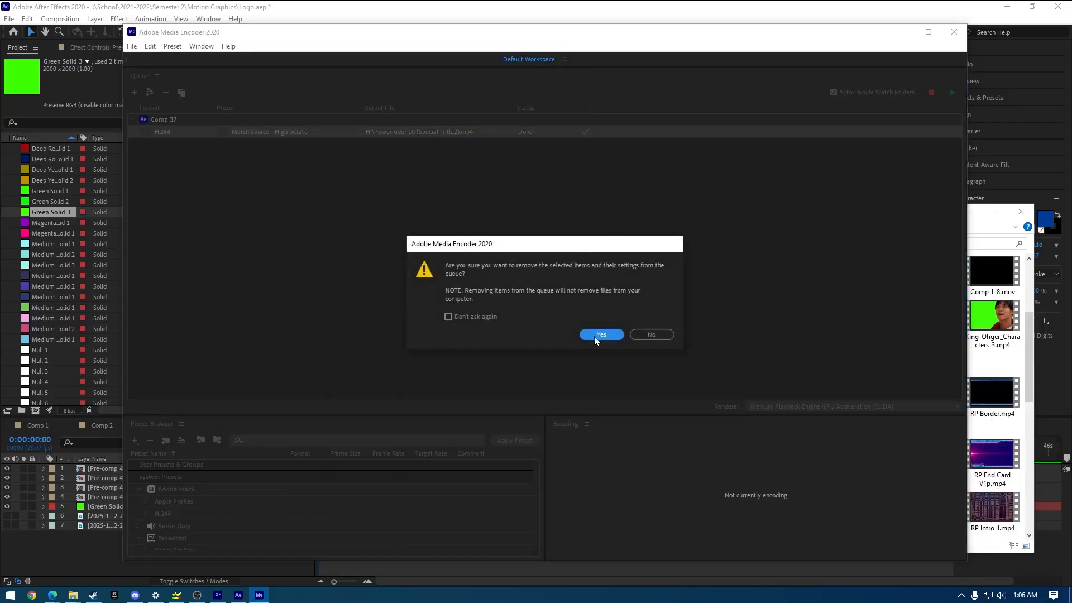
pyautogui.click(592, 335)
# Switch to After Effects, hide the four pre-comps and Green Solid 3 in Comp 37, and show layer 6's reference video at 0:00:02:21.
pyautogui.hotkey('alt', 'Tab')
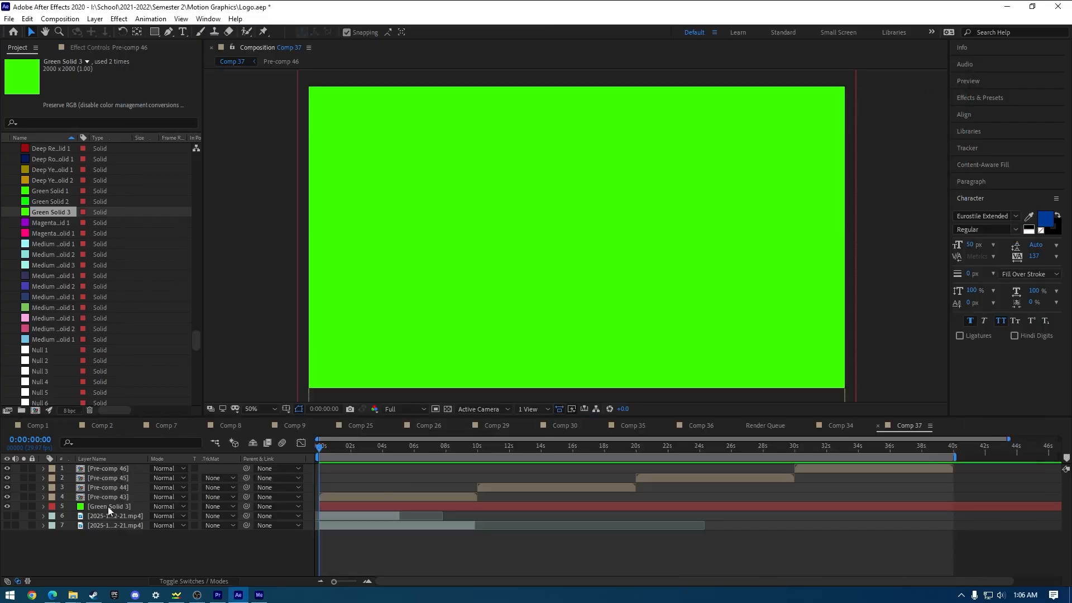
pyautogui.click(7, 497)
pyautogui.click(7, 506)
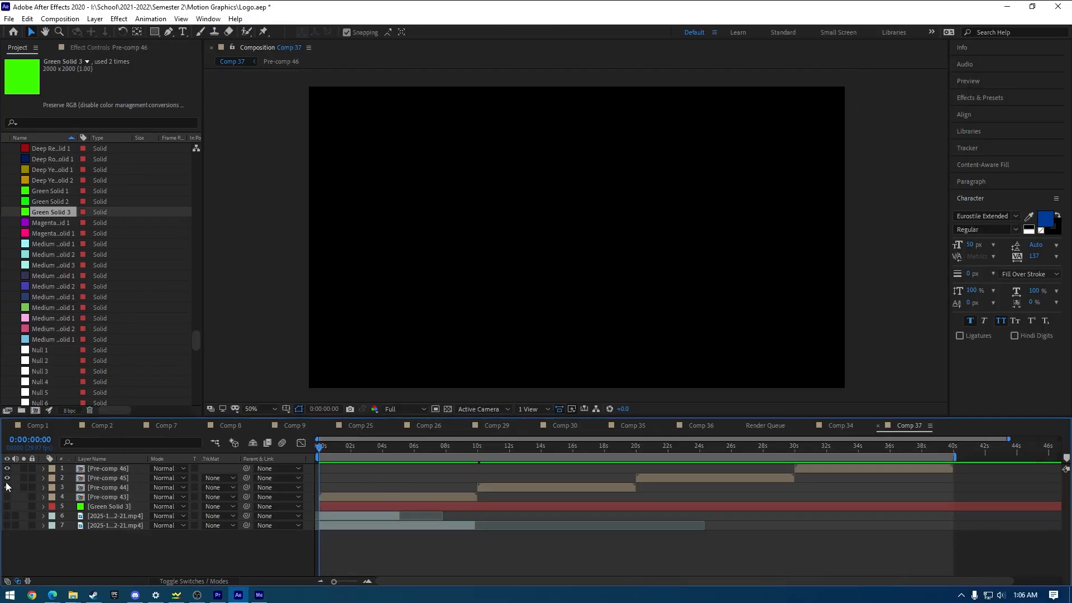
pyautogui.click(8, 516)
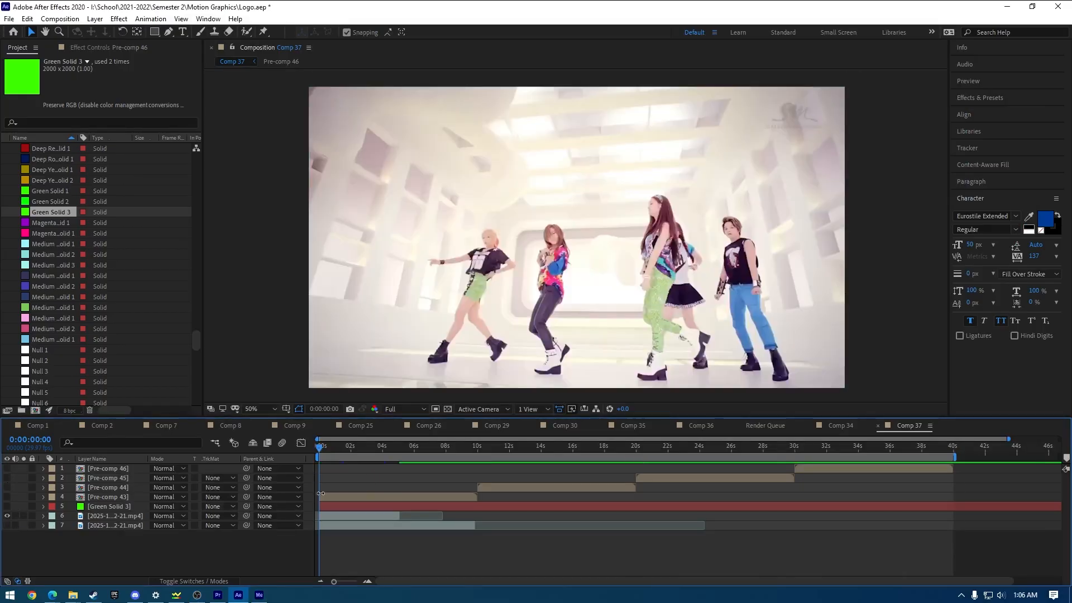
pyautogui.moveTo(348, 447)
pyautogui.mouseDown()
pyautogui.moveTo(382, 452)
pyautogui.moveTo(362, 455)
pyautogui.mouseUp()
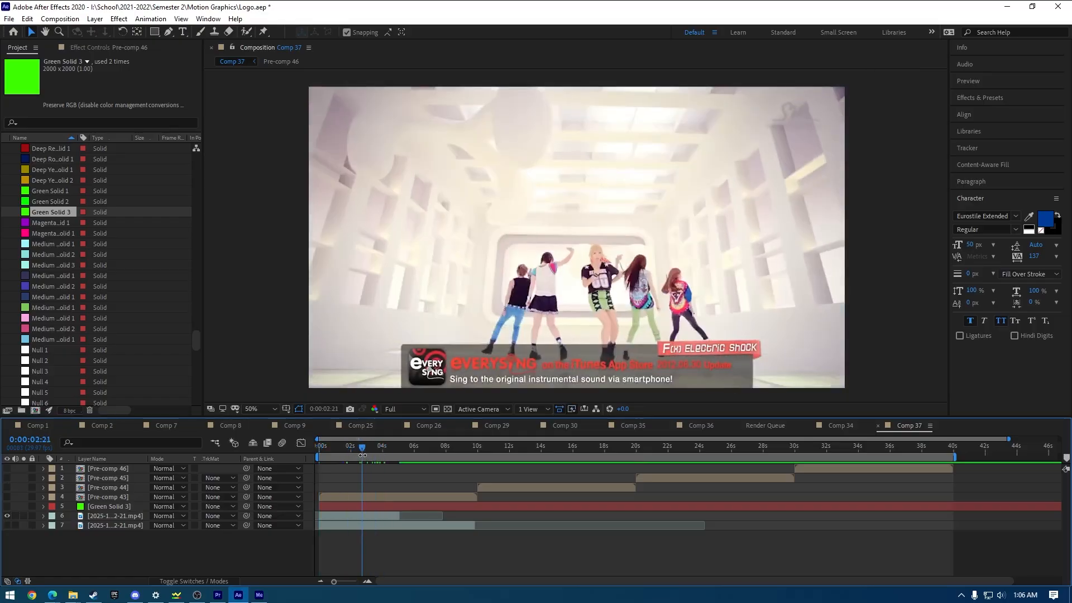
# Examine the everysing banner in the reference video up close, including its logo, text lines and title tag.
pyautogui.scroll(3, 555, 359)
pyautogui.press('space')
pyautogui.moveTo(569, 370); pyautogui.dragTo(694, 139)
pyautogui.moveTo(596, 327); pyautogui.dragTo(613, 112)
pyautogui.moveTo(491, 391); pyautogui.dragTo(536, 118)
pyautogui.moveTo(597, 381); pyautogui.dragTo(799, 187)
pyautogui.scroll(-1, 701, 235)
pyautogui.scroll(-1, 701, 235)
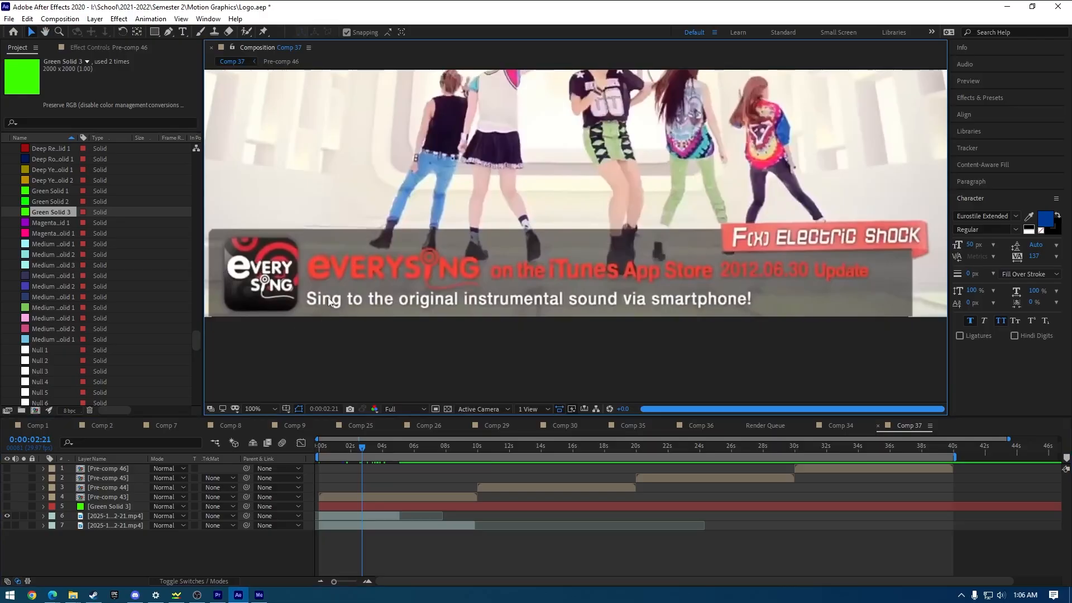
pyautogui.press('space')
pyautogui.moveTo(699, 322); pyautogui.dragTo(630, 351)
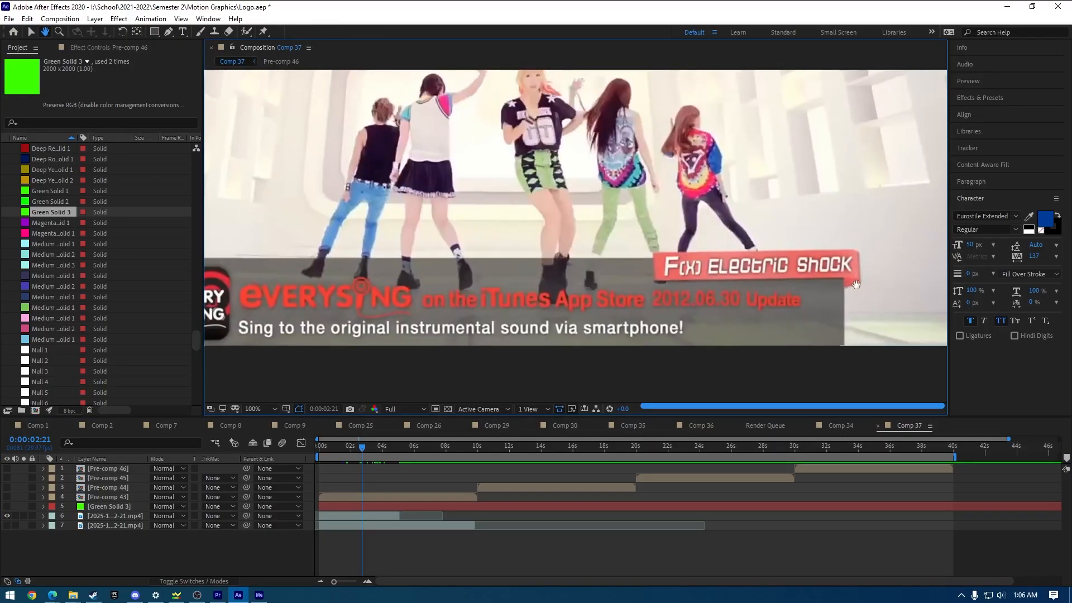
pyautogui.scroll(-2, 743, 277)
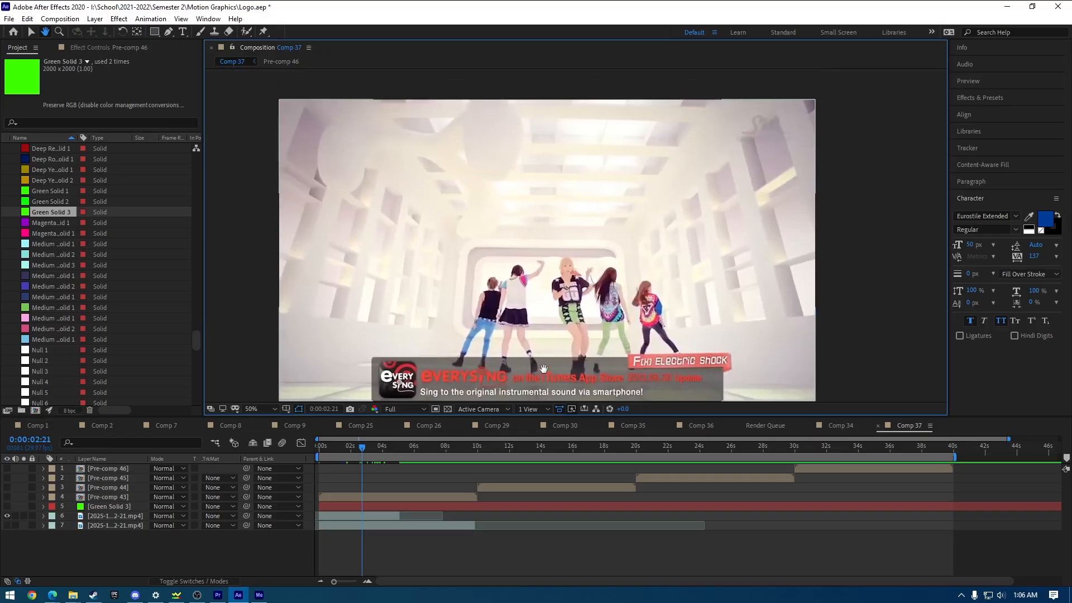
pyautogui.moveTo(551, 339); pyautogui.dragTo(556, 339)
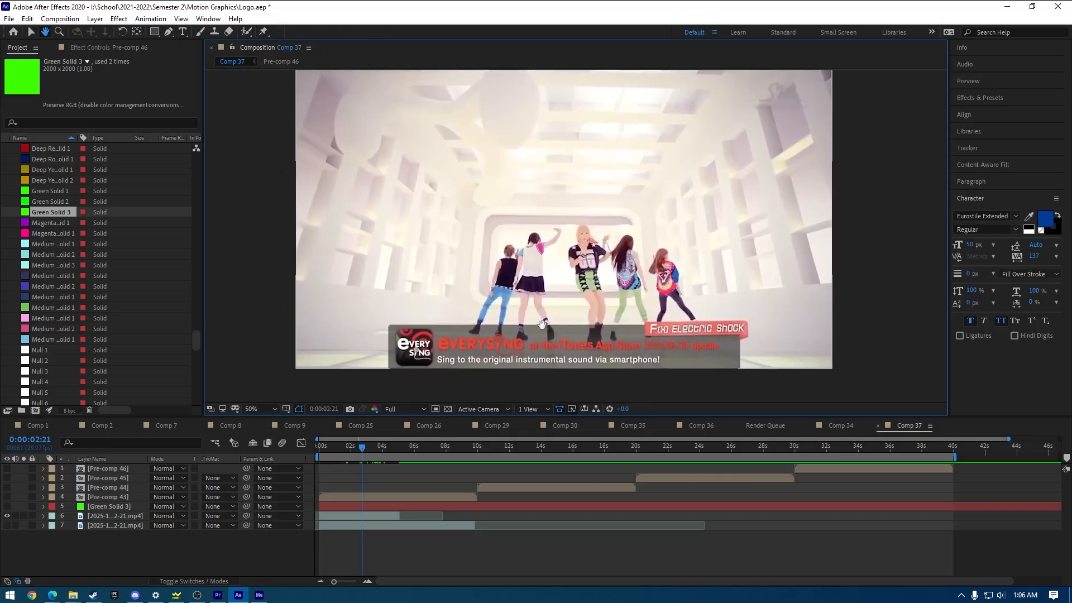
pyautogui.scroll(2, 555, 336)
pyautogui.scroll(-2, 555, 336)
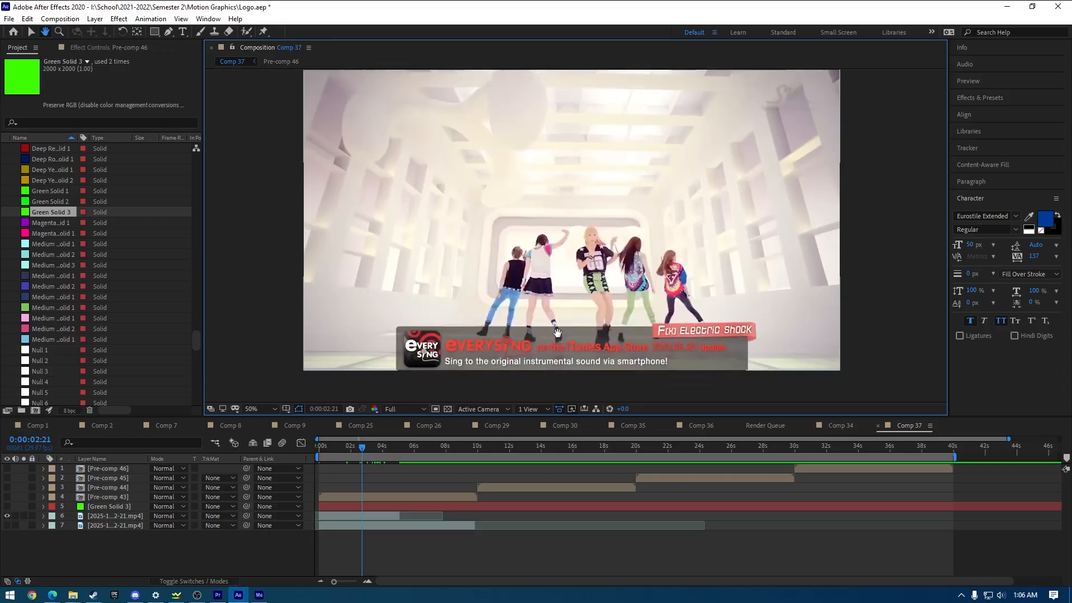
# Show layer 7's reference video in place of layer 6's and scrub through it from the beginning.
pyautogui.click(6, 515)
pyautogui.click(7, 525)
pyautogui.moveTo(363, 451); pyautogui.dragTo(324, 451)
pyautogui.moveTo(443, 446); pyautogui.dragTo(3, 455)
# Restore the visibility of Green Solid 3 and the four pre-comps, hide the reference videos, and preview the Supplement 1 banner at 0:00:07:28.
pyautogui.click(7, 506)
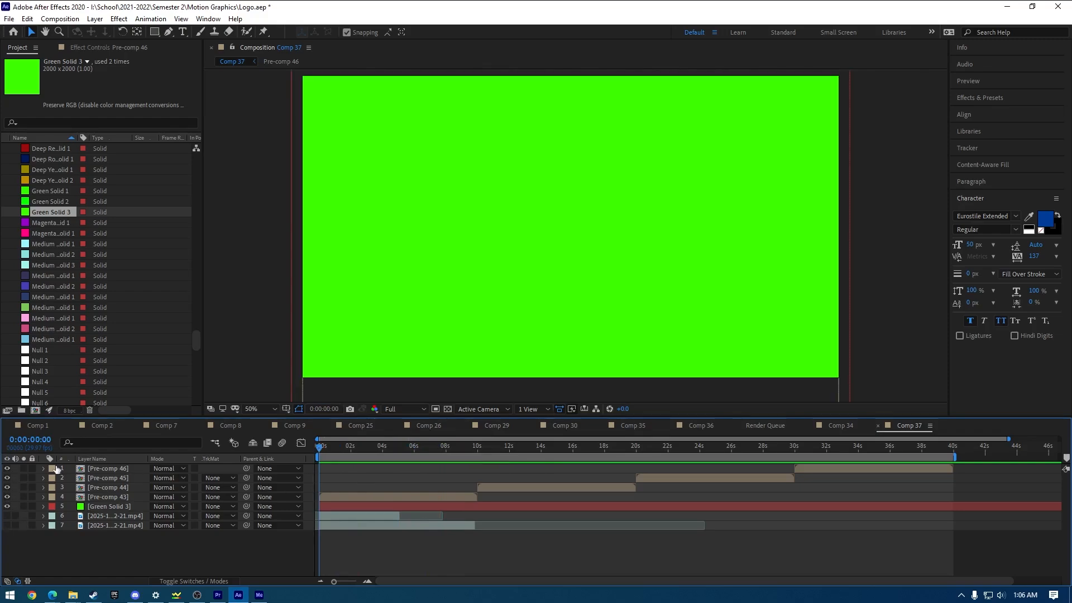
pyautogui.click(418, 454)
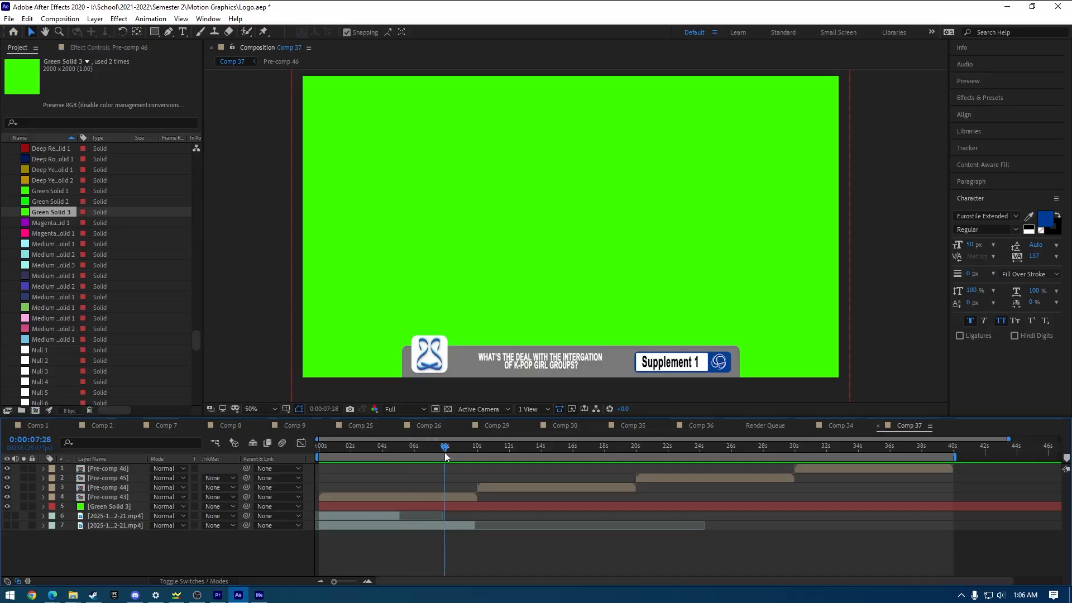